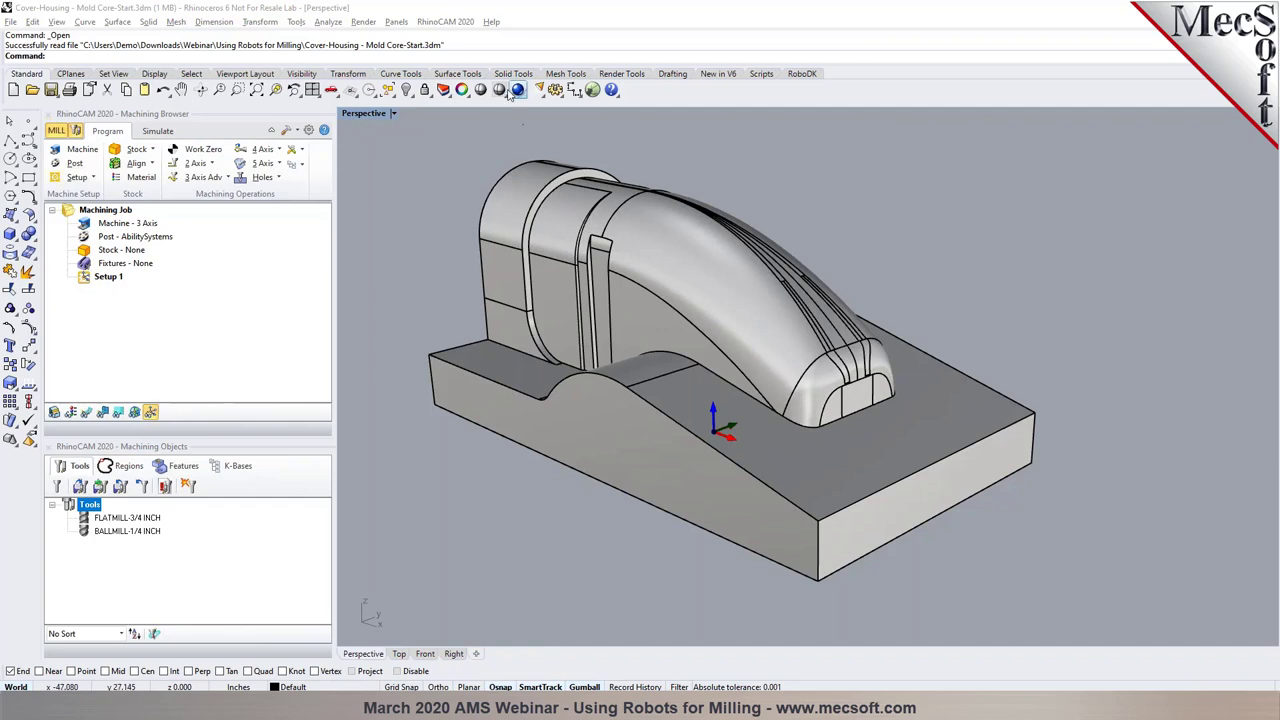
Load the MILL module of RhinoCAM 2020
left_click(427, 225)
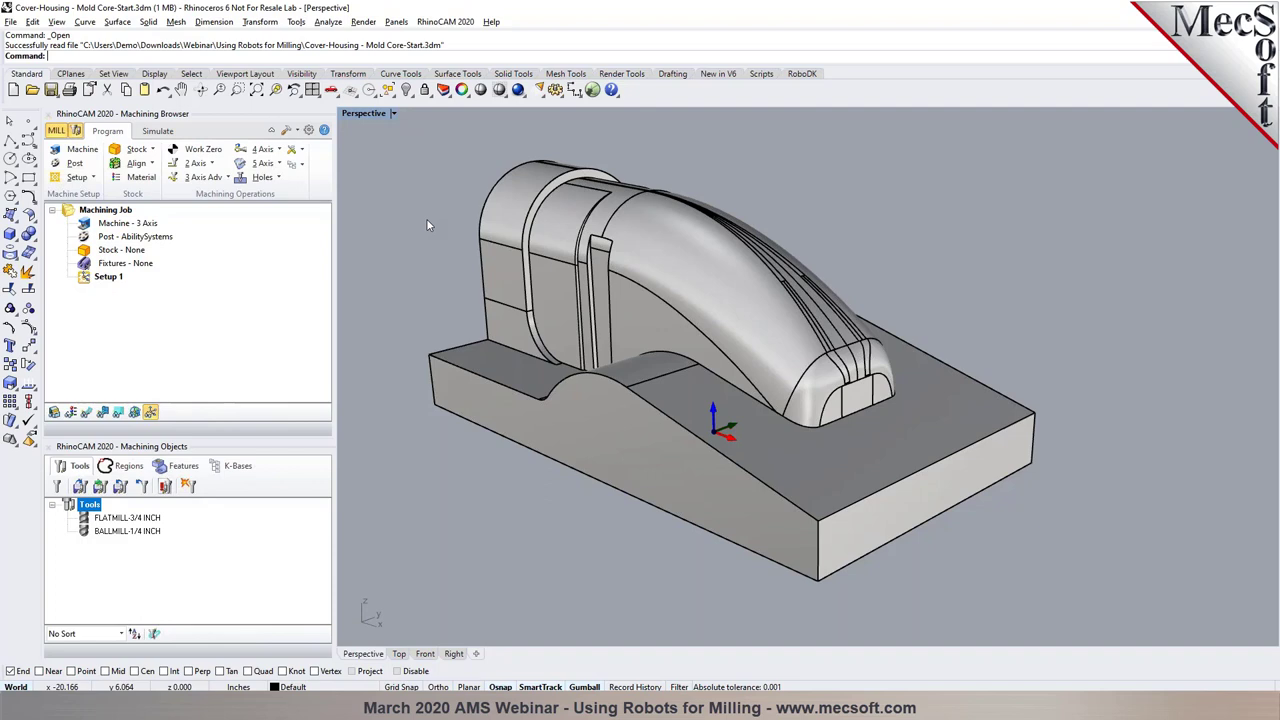
left_click(448, 22)
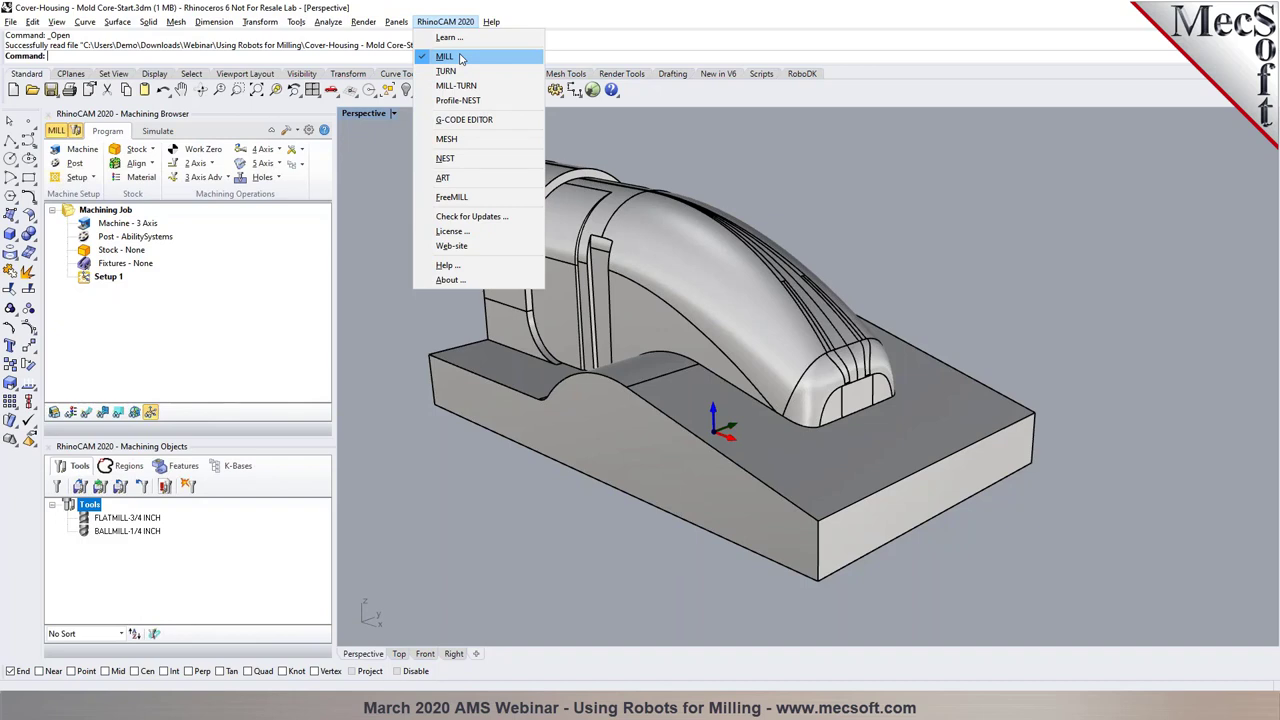
left_click(754, 171)
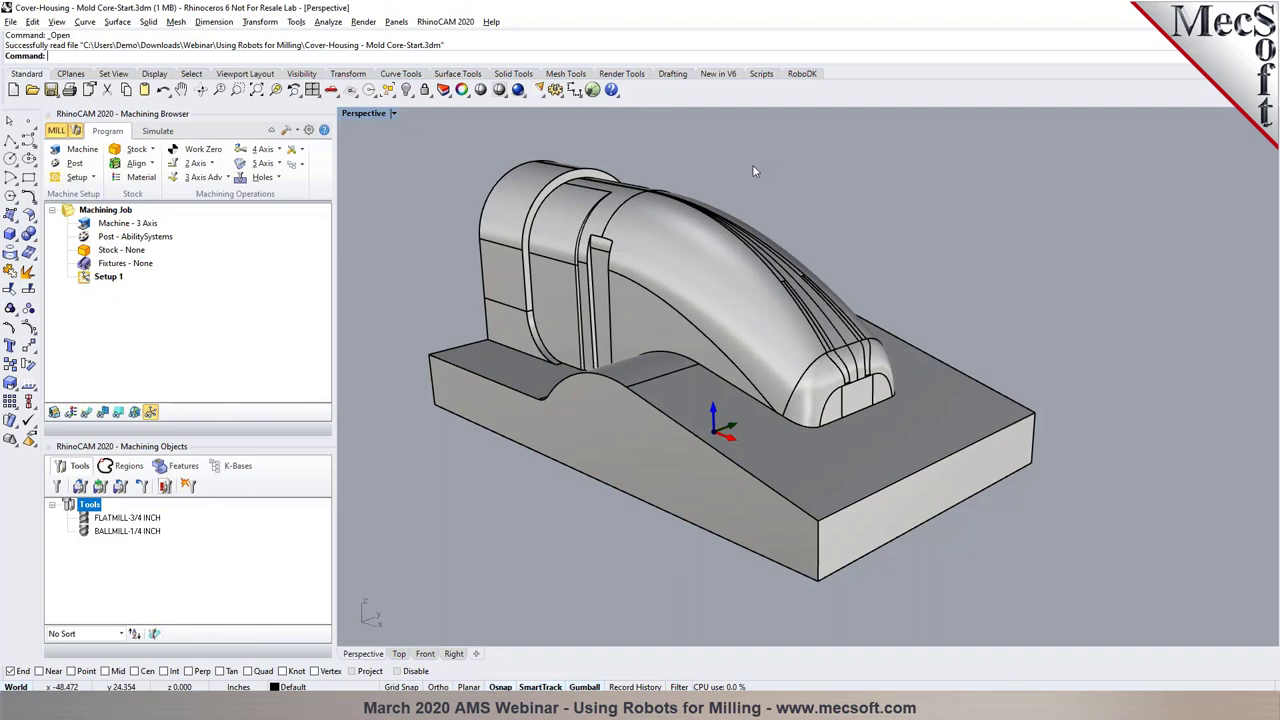
left_click(425, 22)
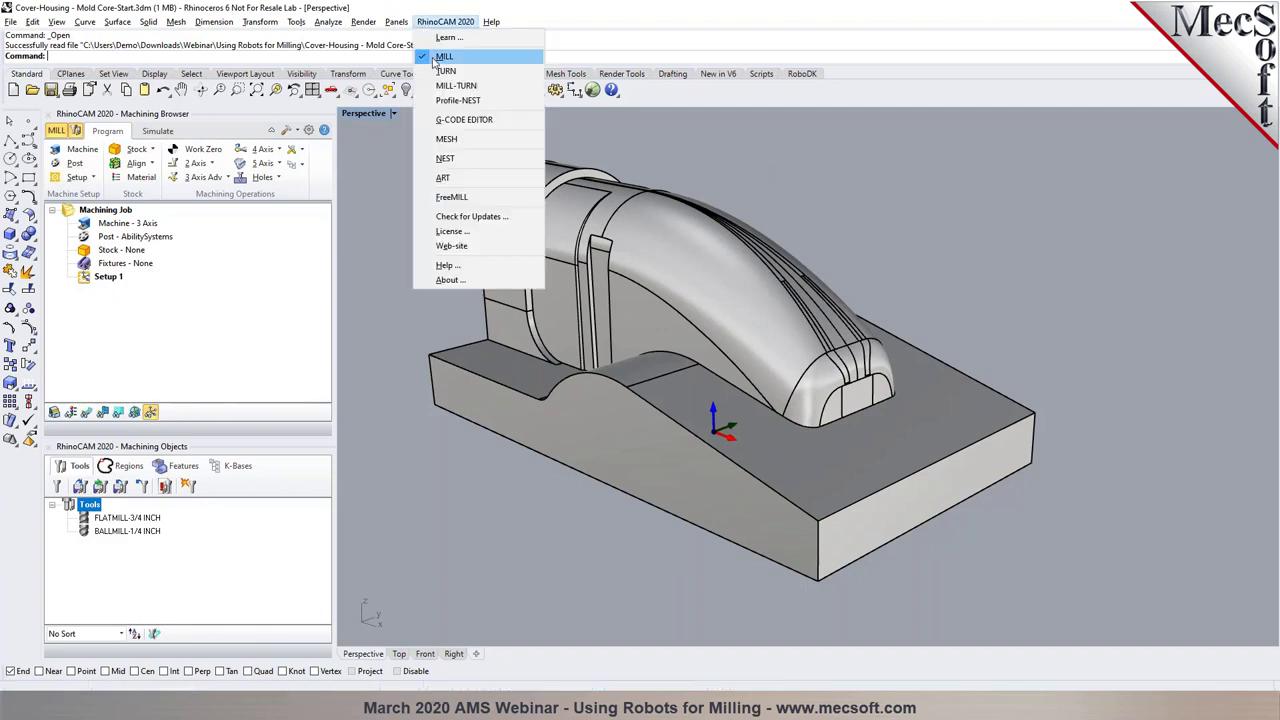
left_click(443, 57)
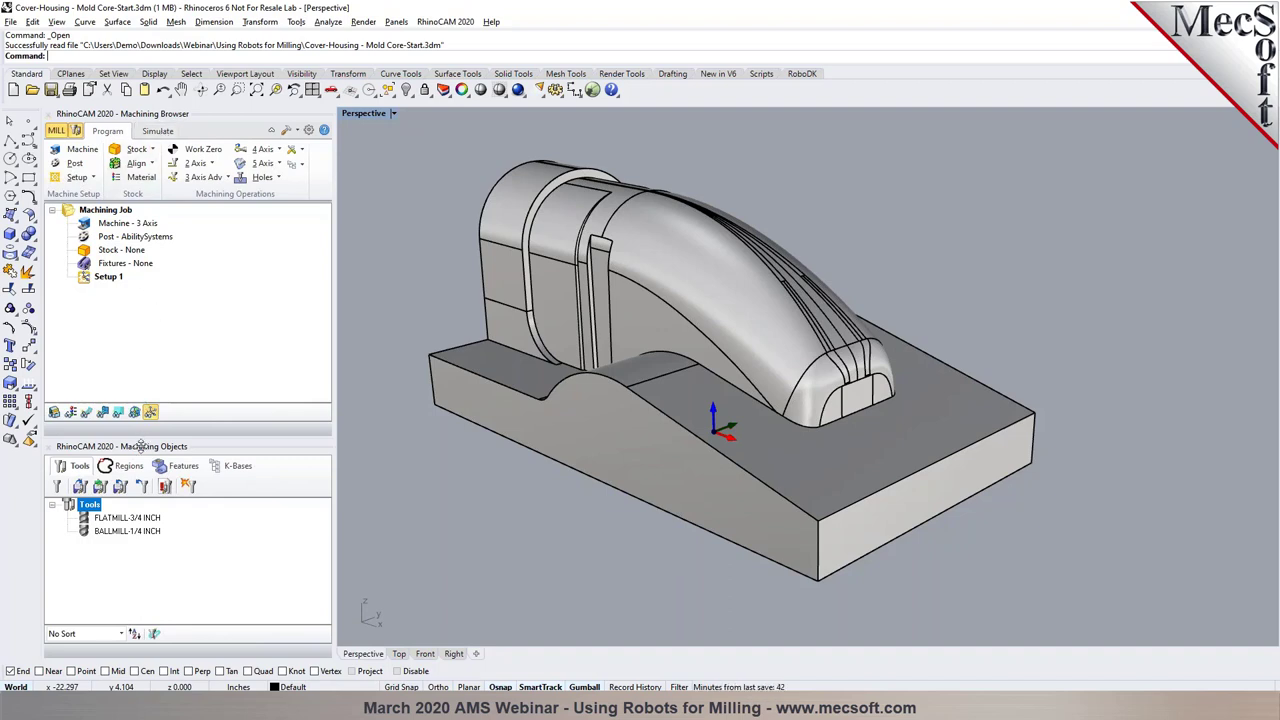
Dock the Machining Objects browser beside the Machining Browser and examine the available milling tool types, including the user-defined mill
left_click_drag(140, 446, 300, 400)
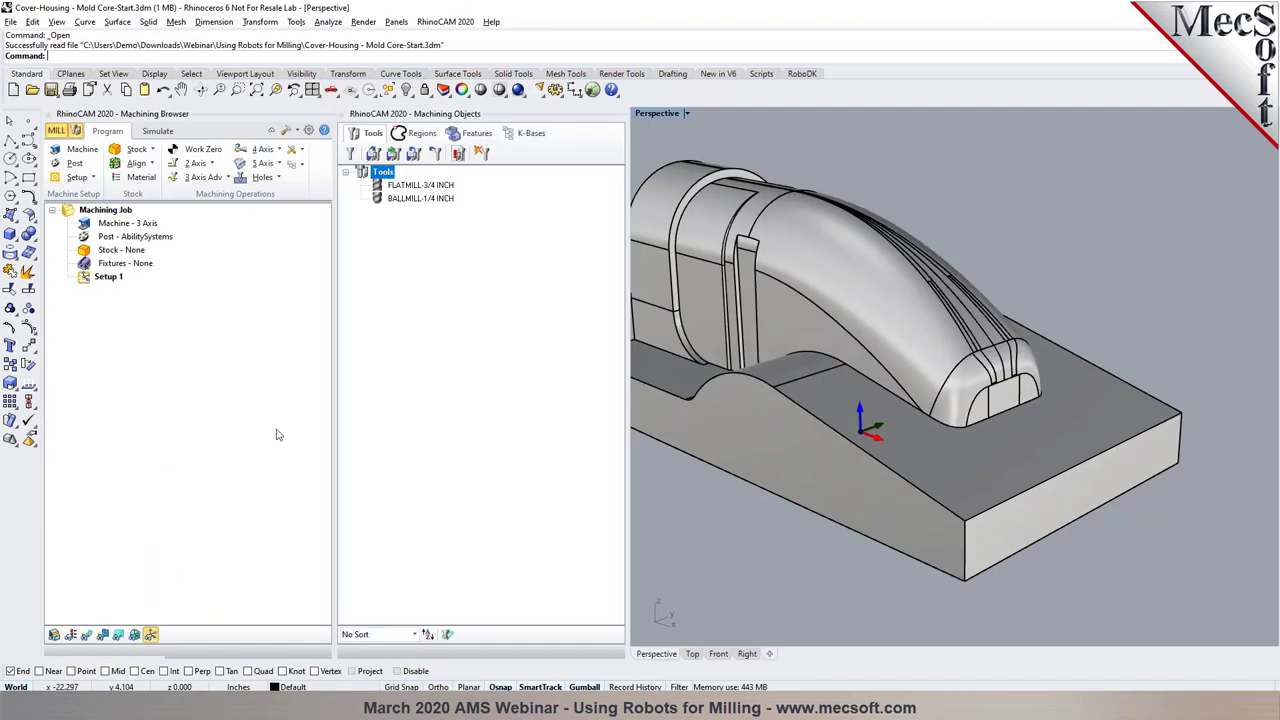
left_click(352, 156)
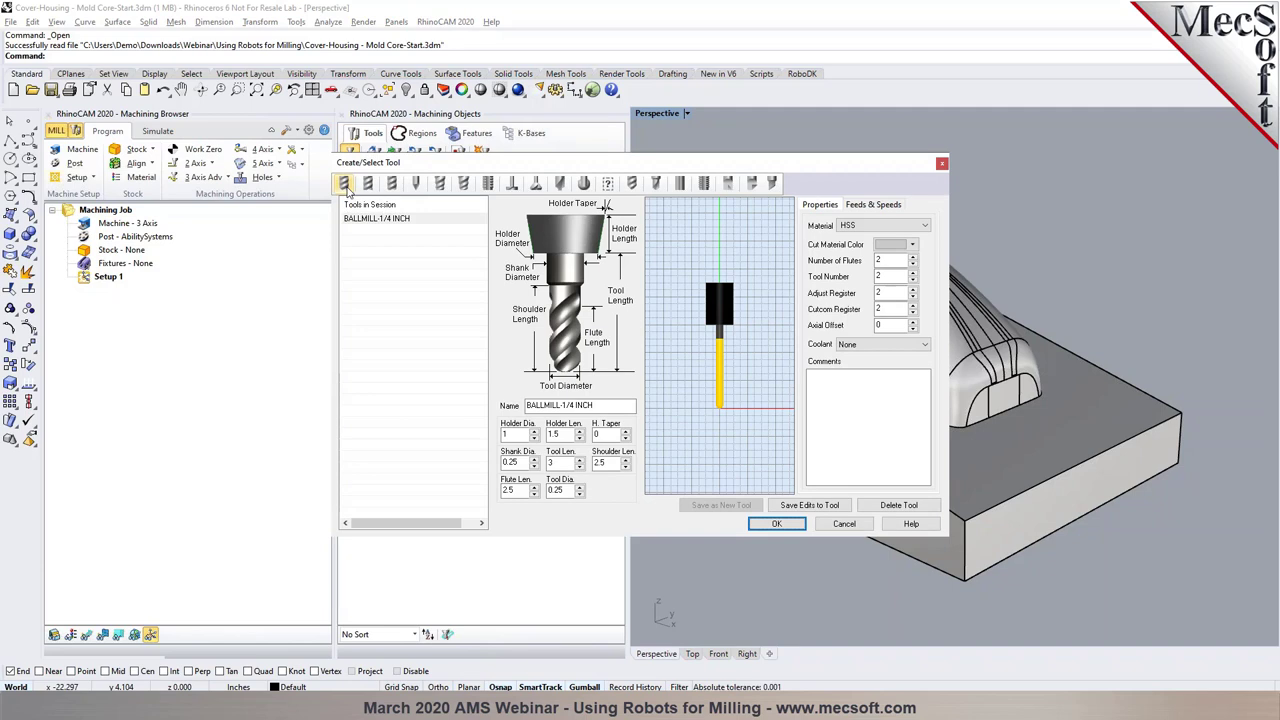
left_click(367, 183)
left_click(393, 186)
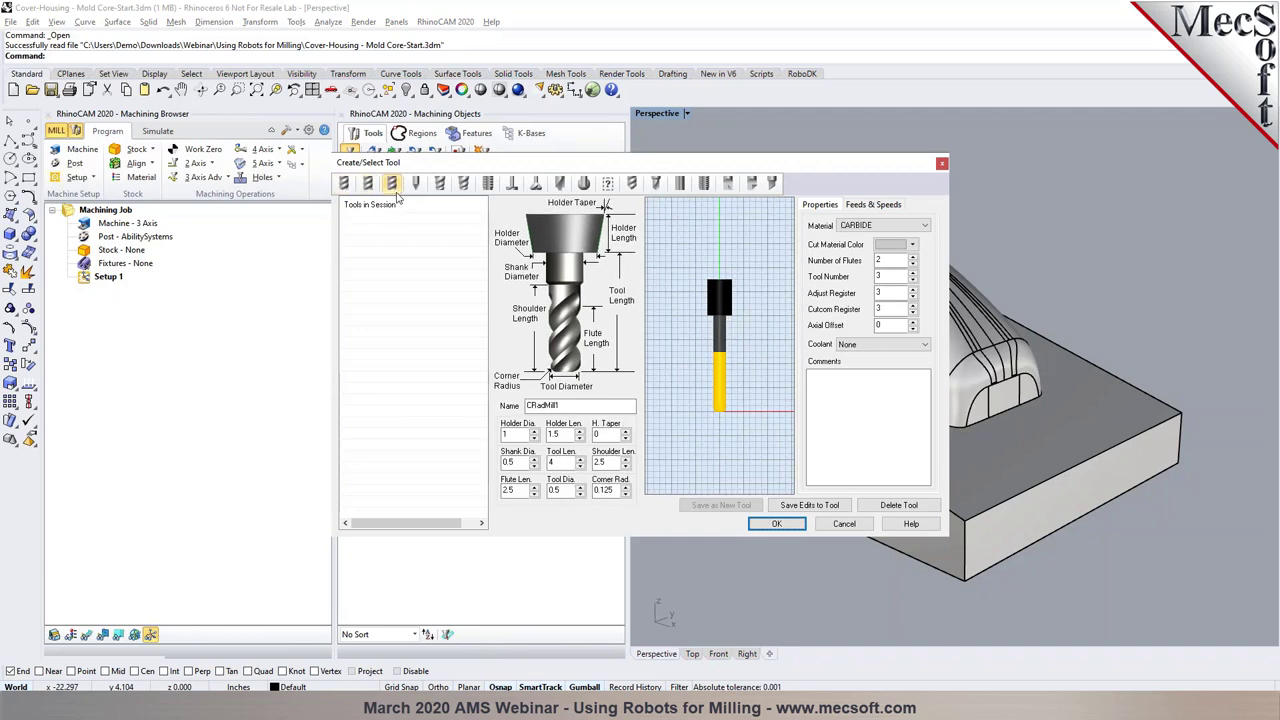
left_click(440, 184)
left_click(441, 194)
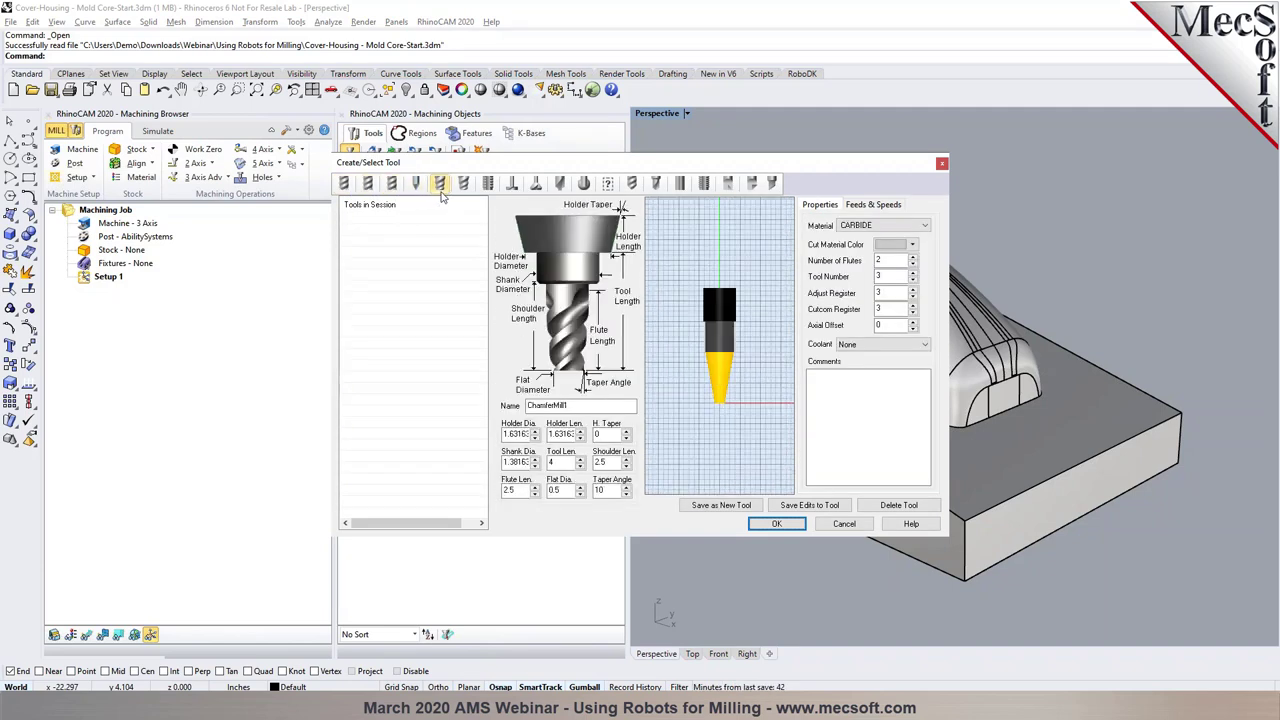
left_click(463, 192)
left_click(490, 192)
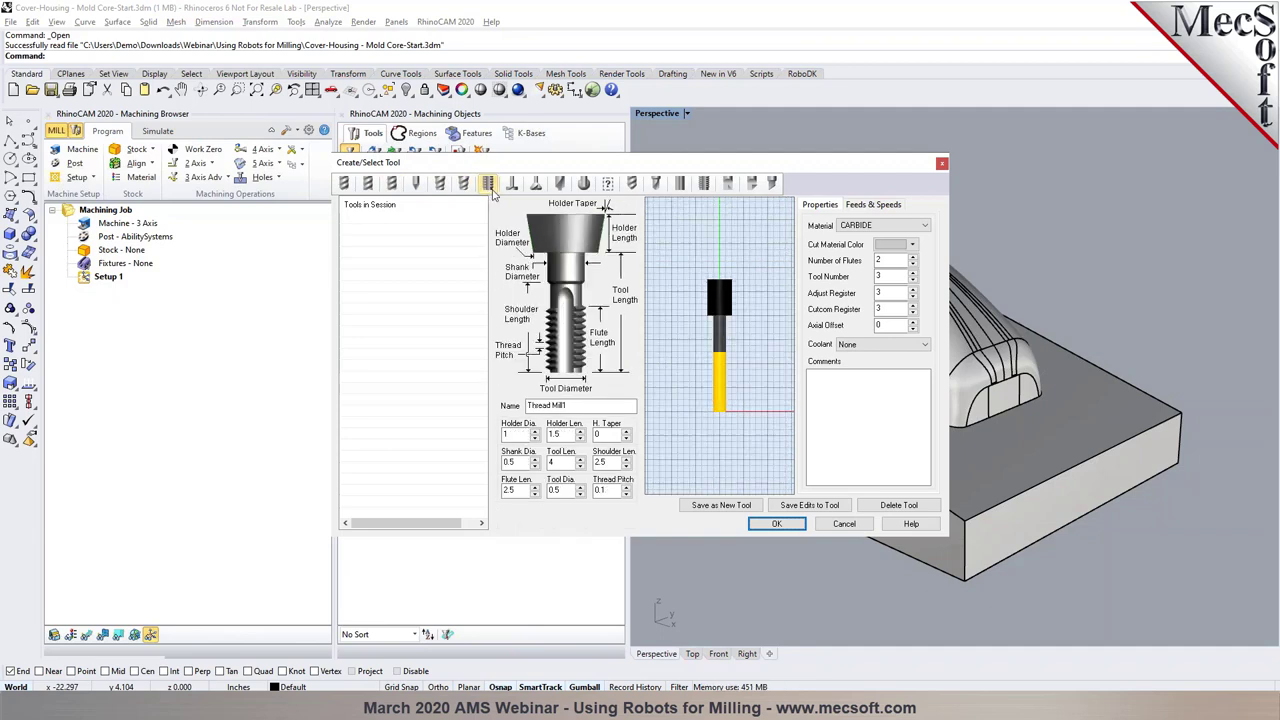
left_click(512, 193)
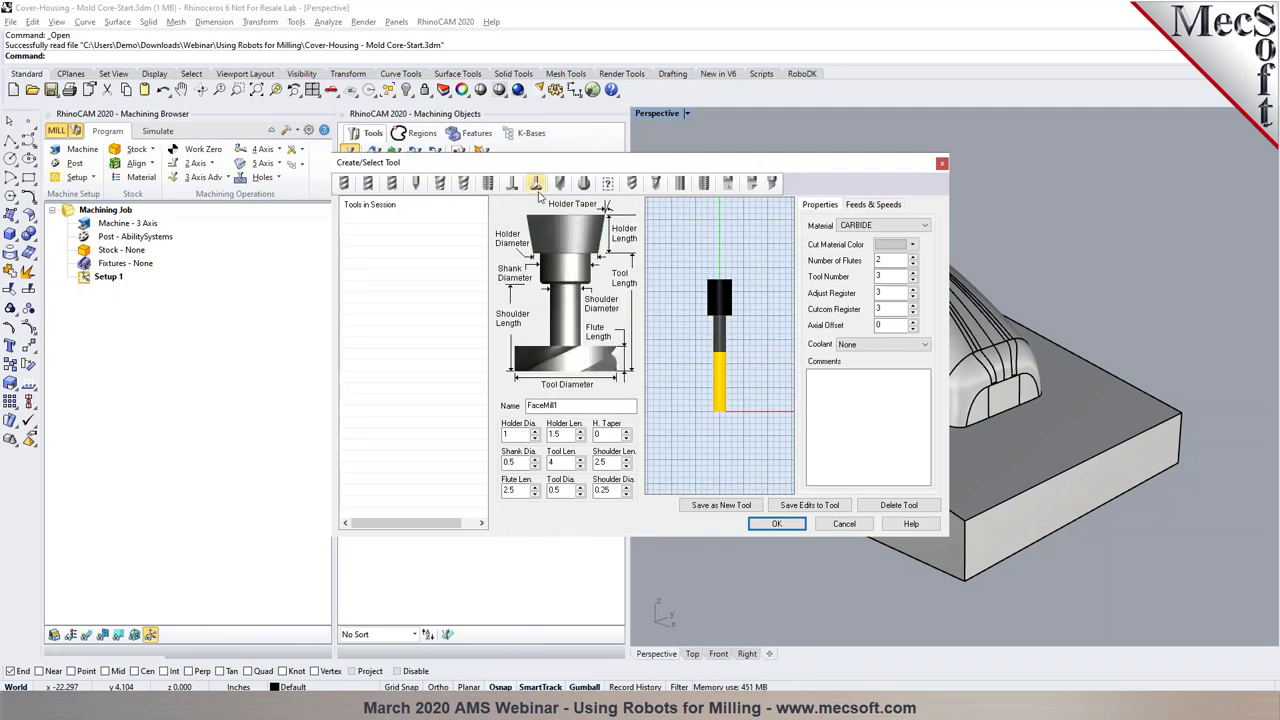
left_click(538, 193)
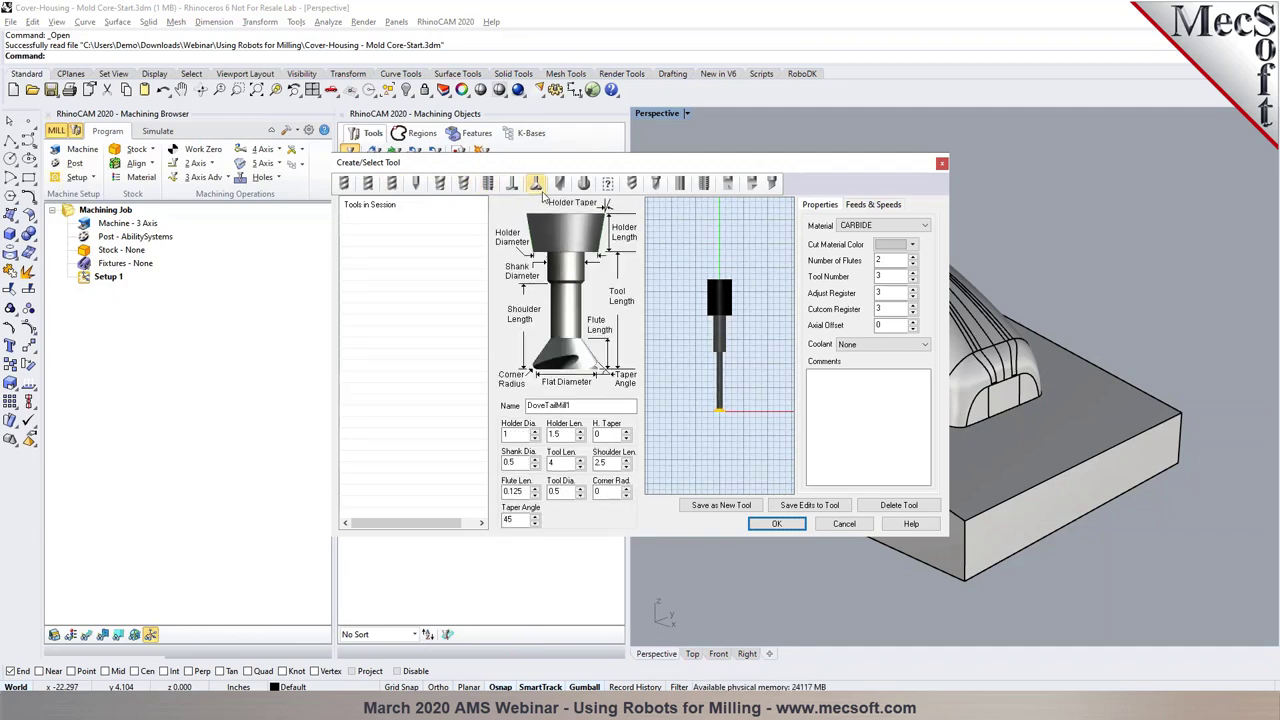
left_click(560, 192)
left_click(583, 187)
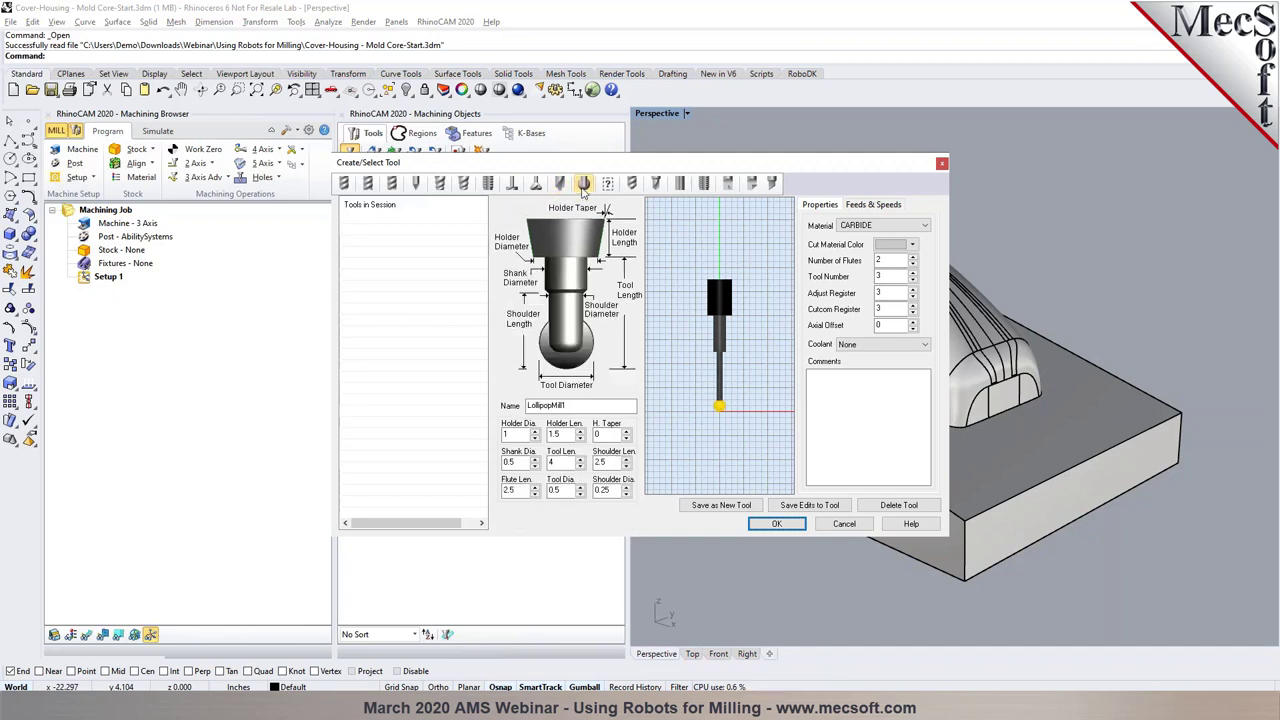
left_click(607, 186)
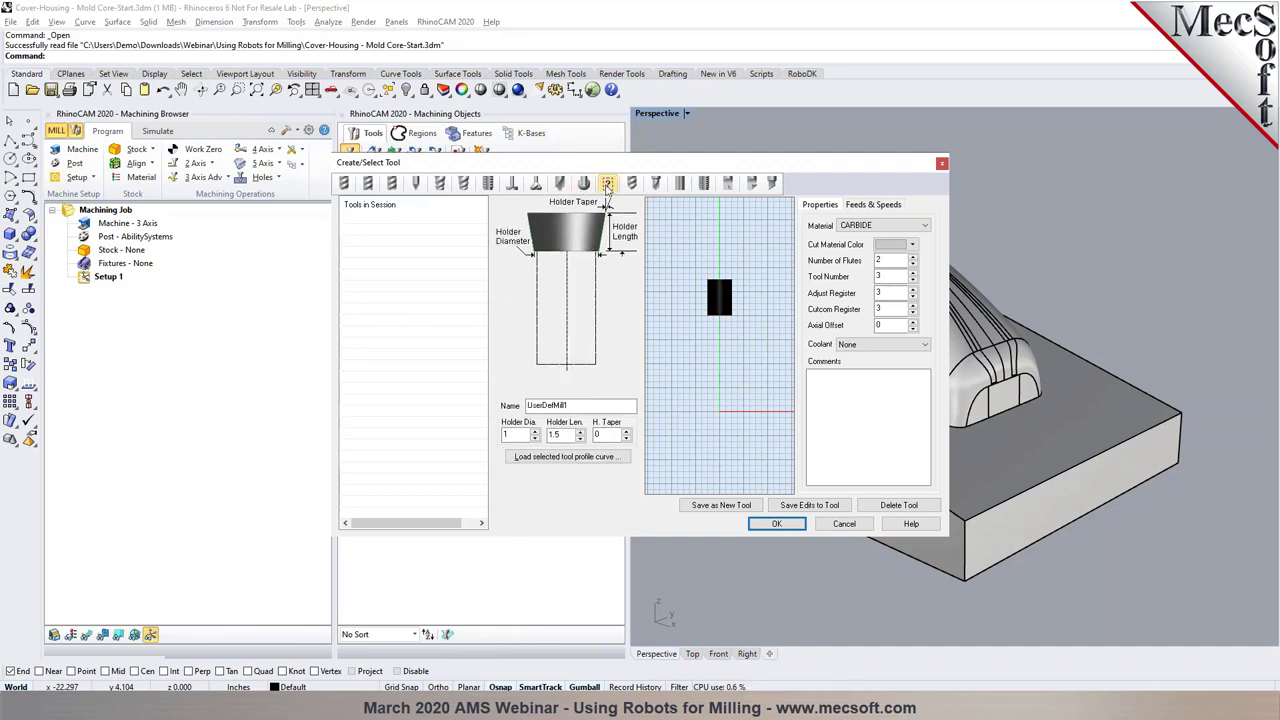
Examine the drilling, reaming and boring tool types available for tool creation
left_click(655, 188)
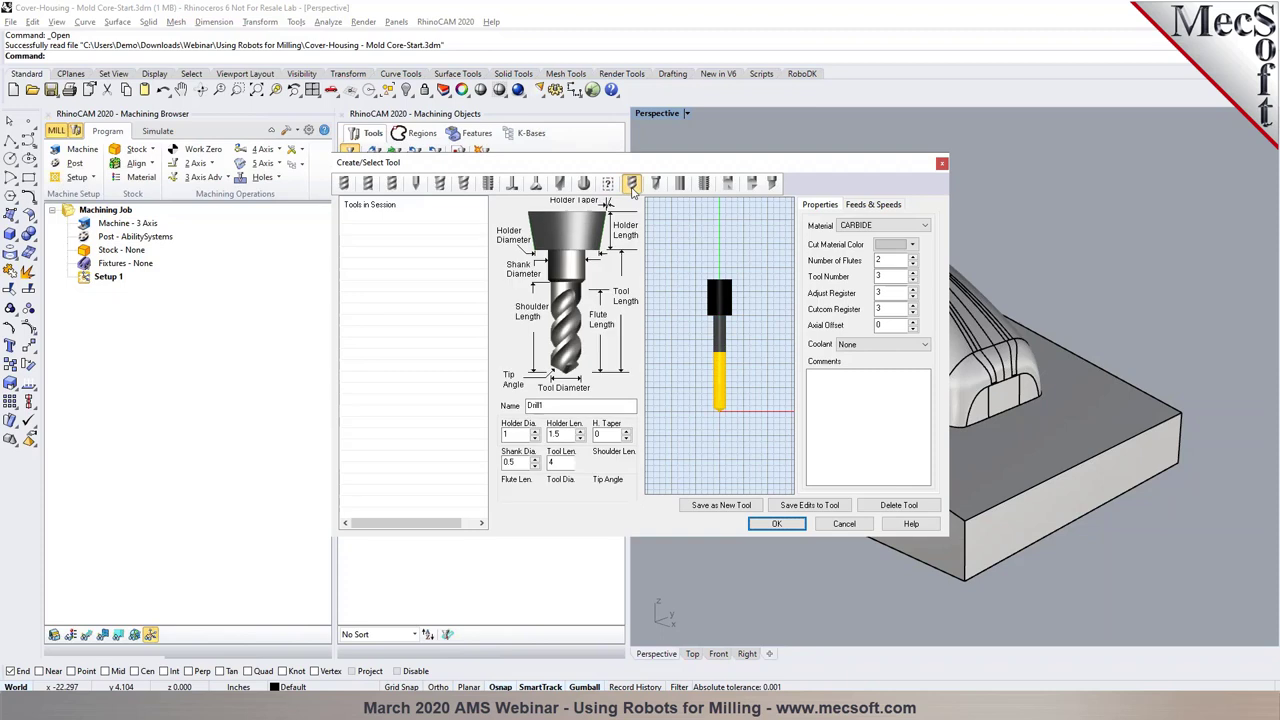
left_click(680, 189)
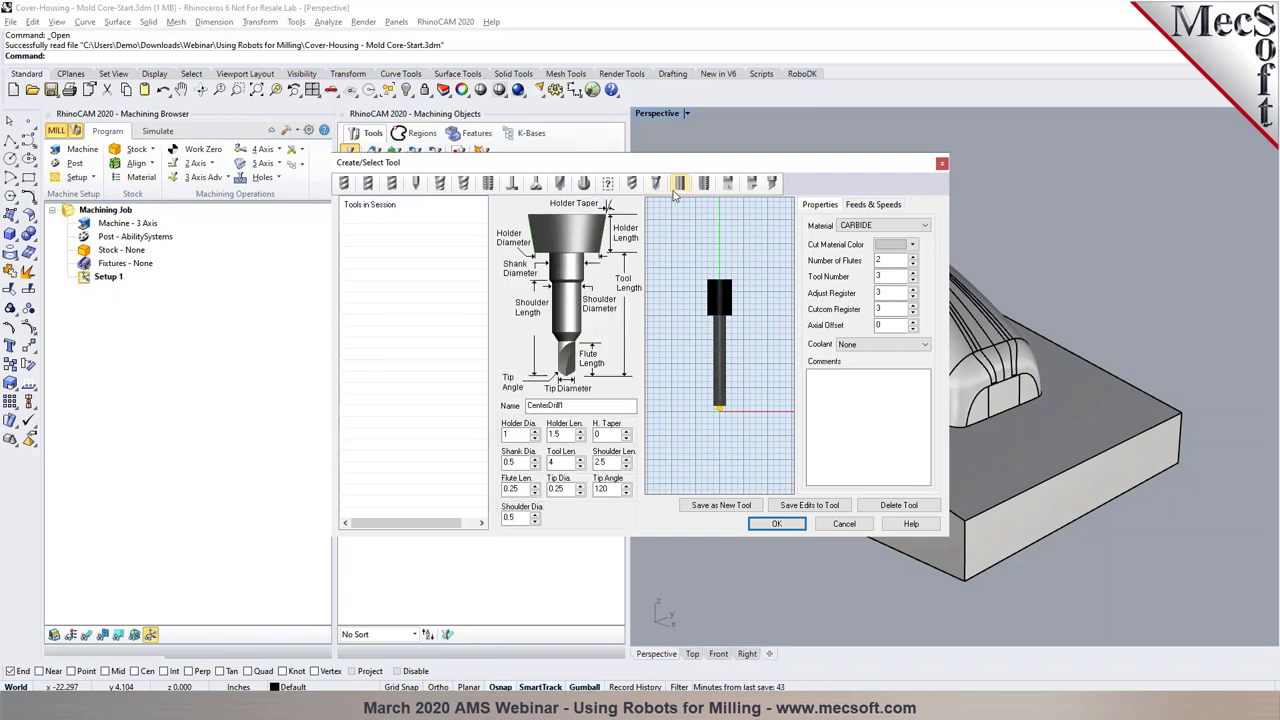
left_click(704, 188)
left_click(728, 188)
left_click(752, 188)
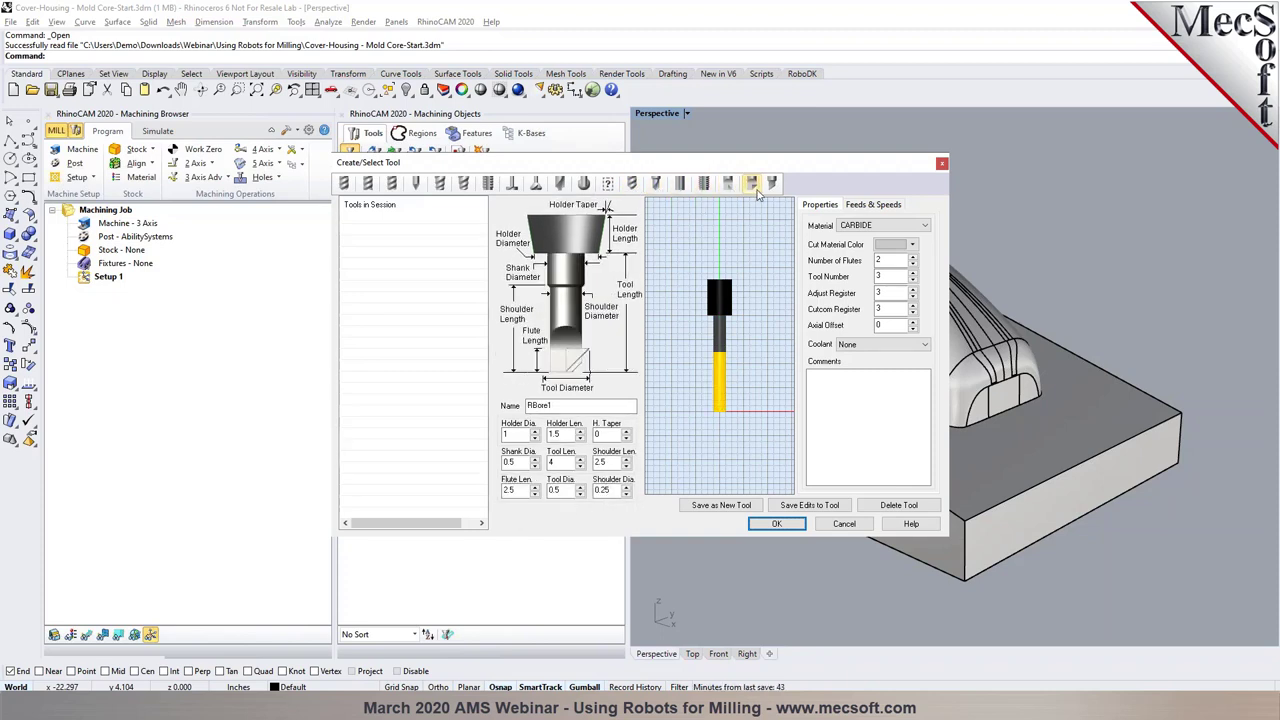
Inspect the feeds and speeds of FLATMILL-3/4 INCH and the options for loading them from a table, without saving changes
left_click(368, 183)
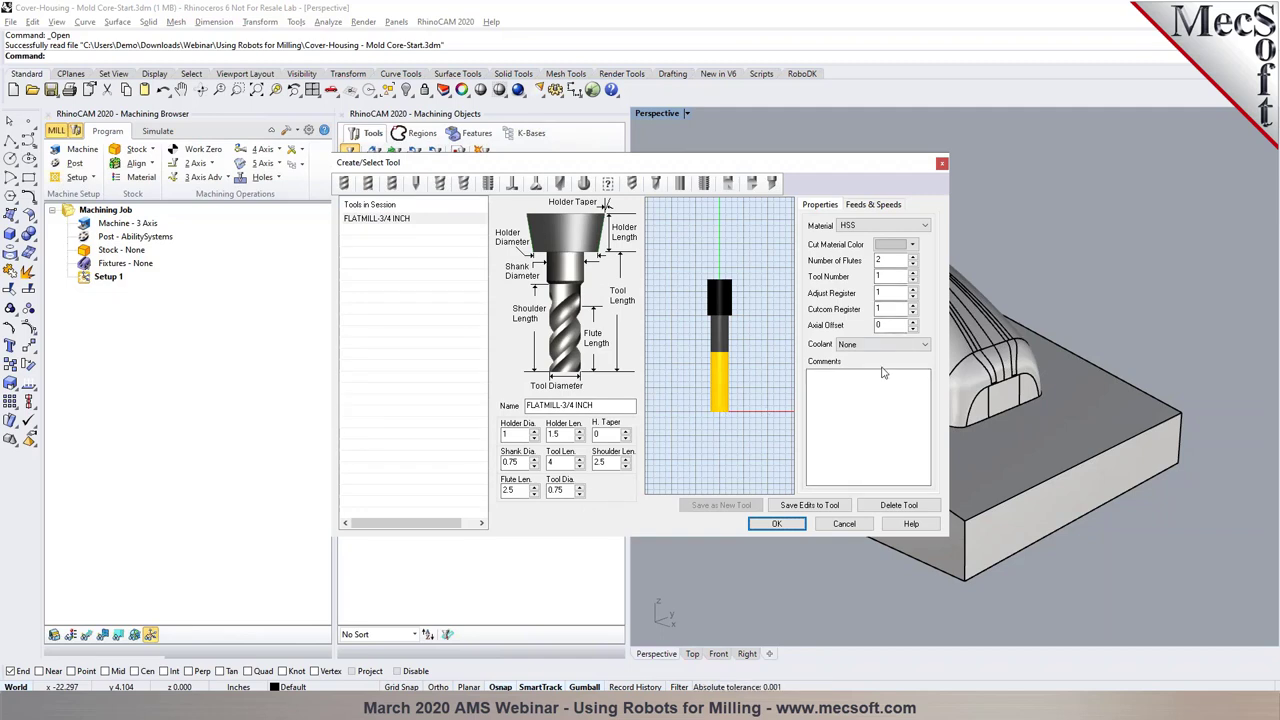
left_click(890, 206)
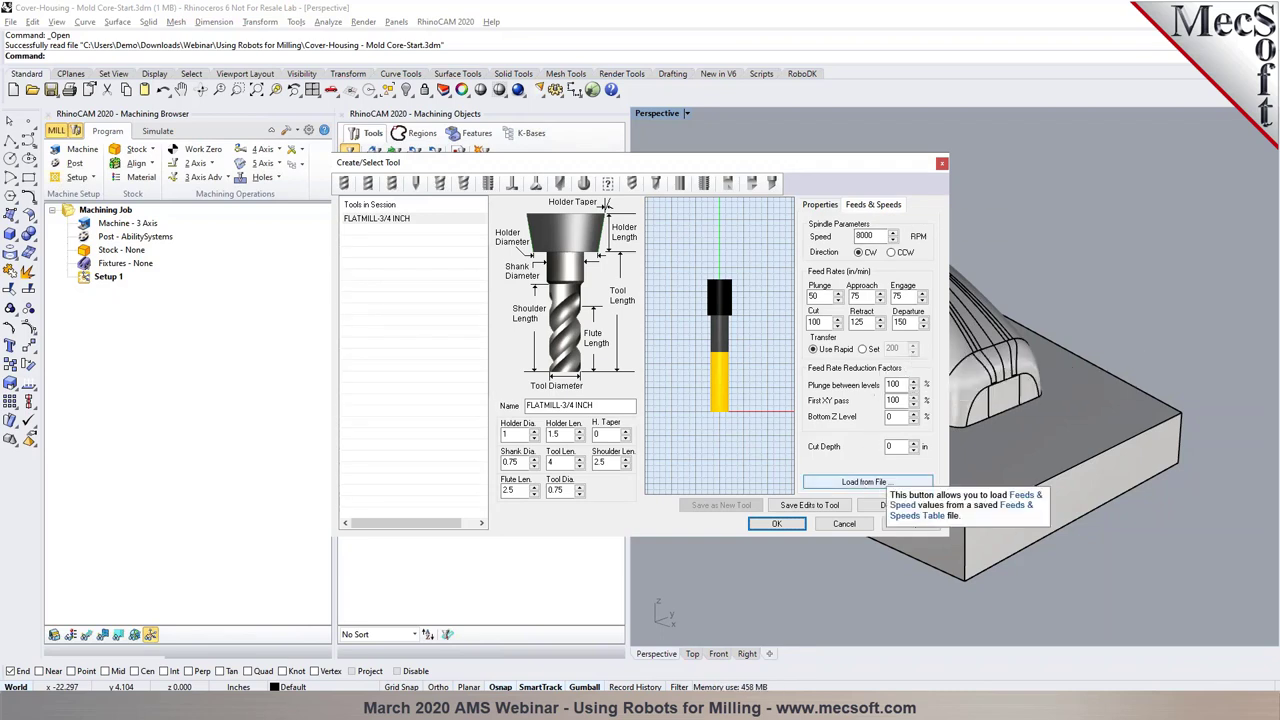
left_click(866, 483)
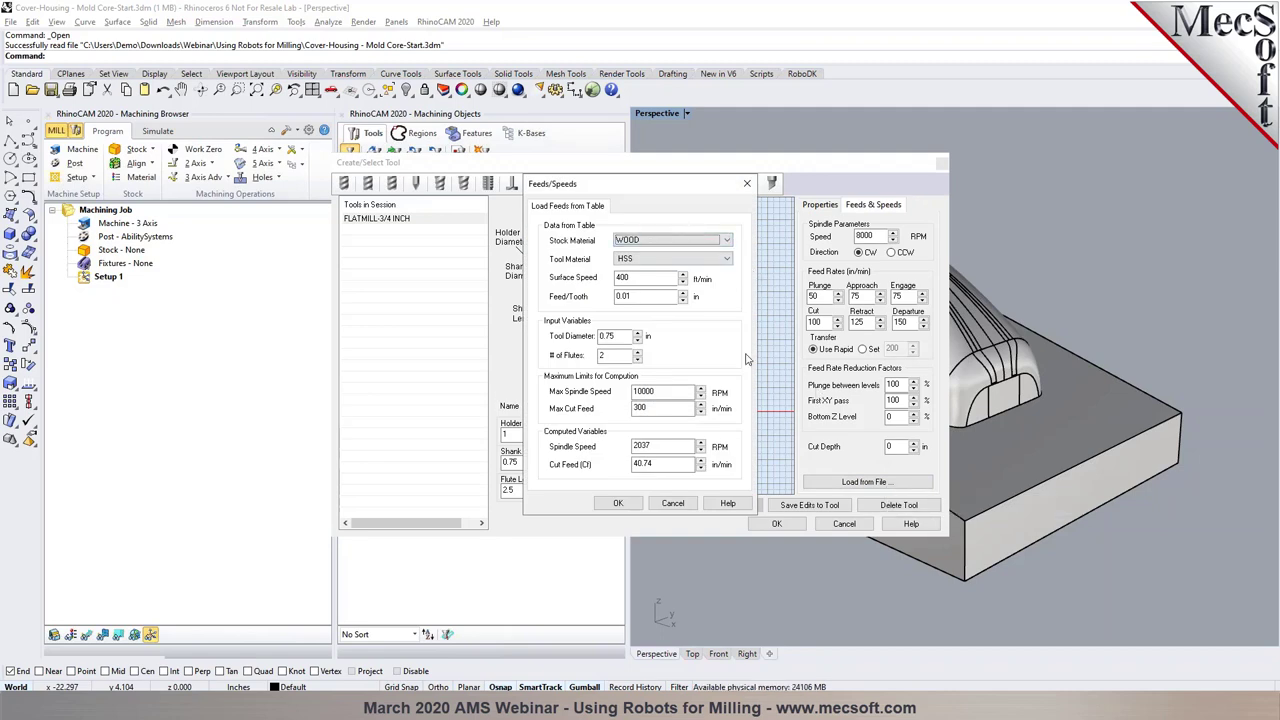
left_click(684, 504)
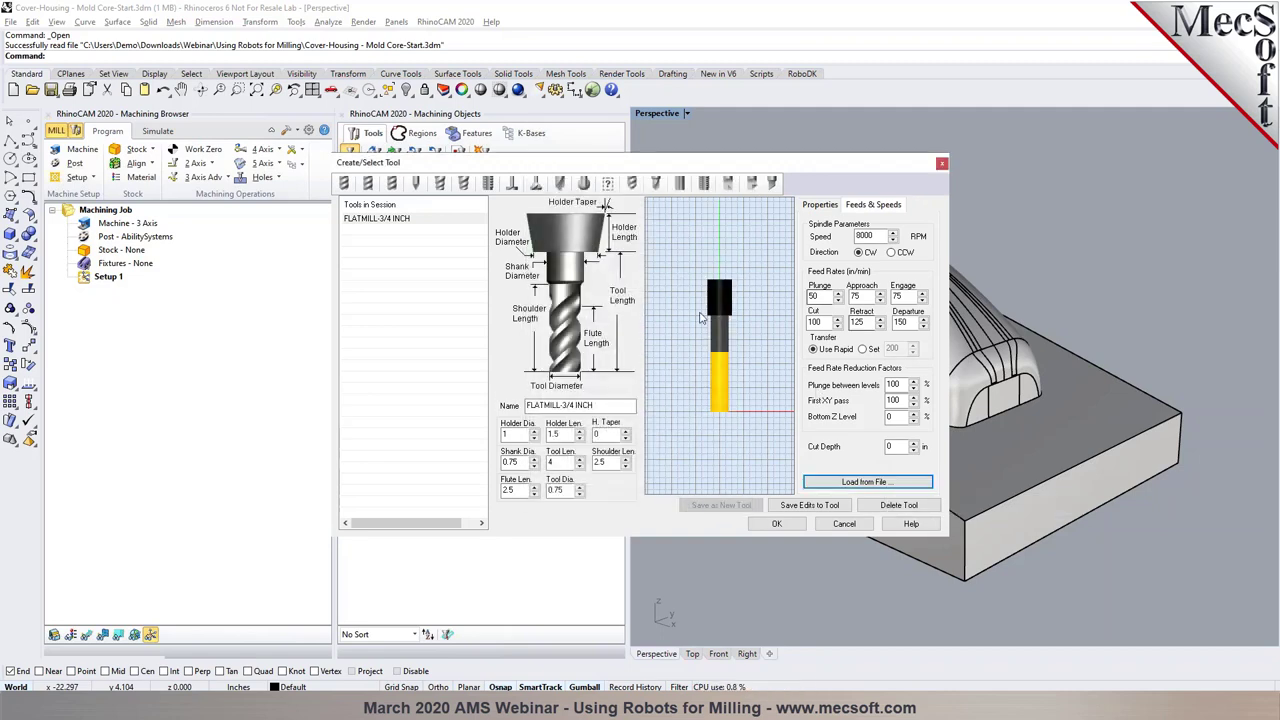
left_click(845, 524)
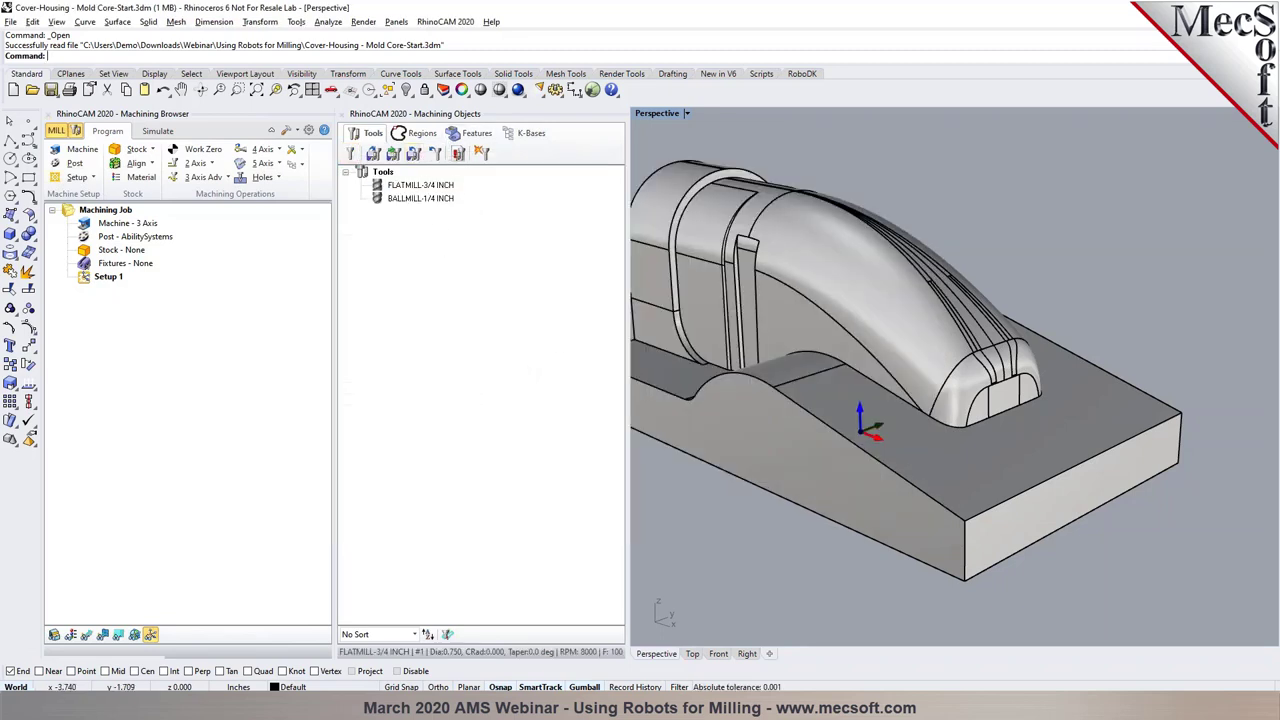
Dock the Machining Objects browser back beneath the Machining Browser
left_click_drag(445, 116, 226, 565)
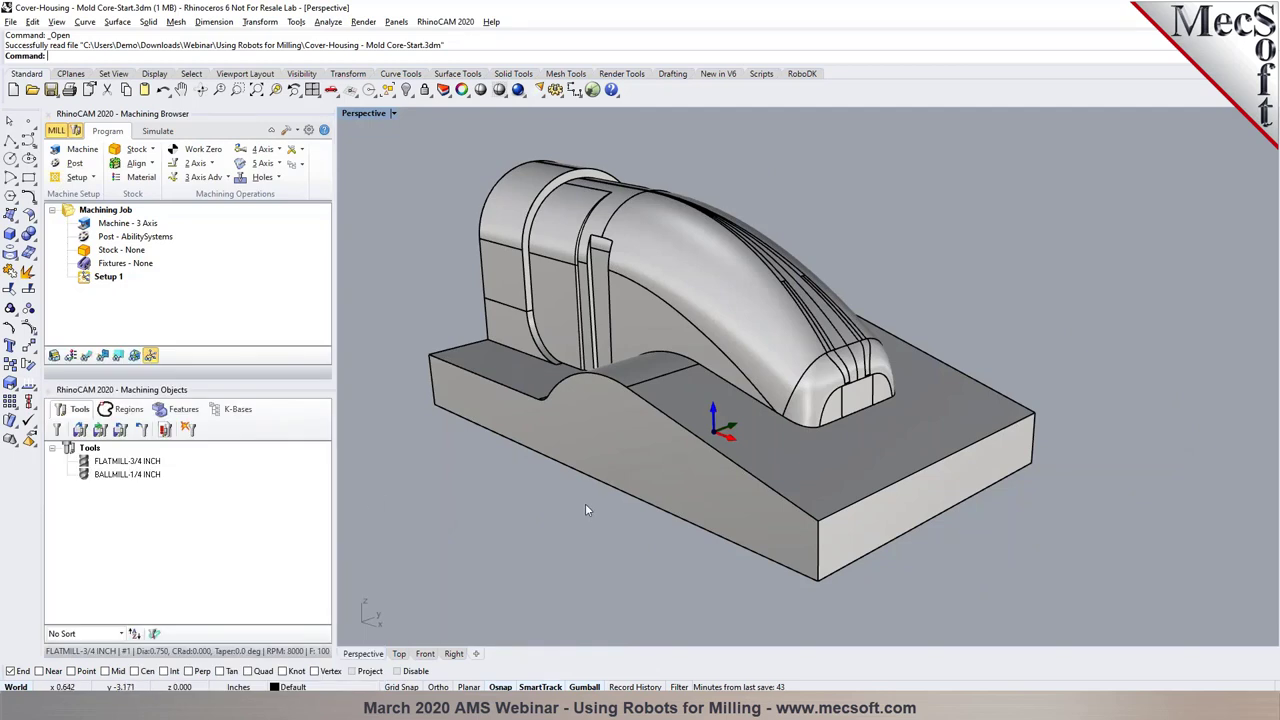
mouse_move(735, 491)
right_mouse_down()
mouse_move(619, 505)
mouse_move(624, 490)
mouse_move(565, 494)
mouse_move(729, 497)
right_mouse_up()
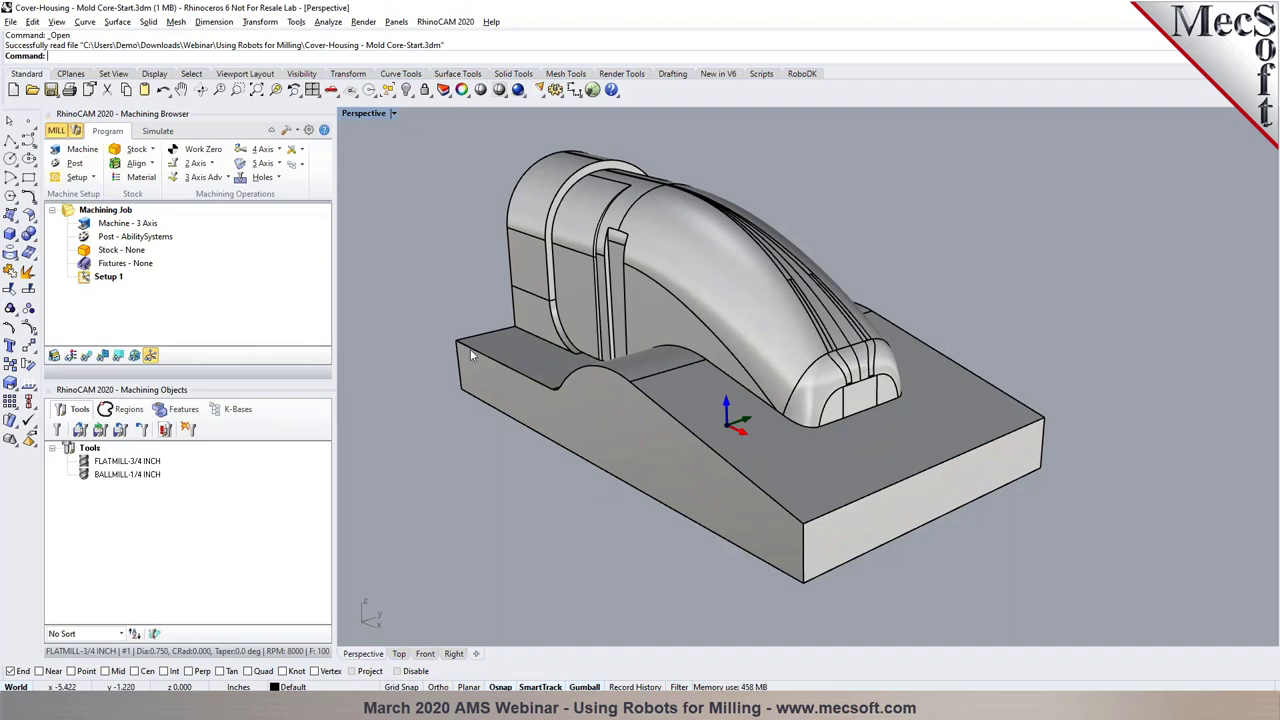
Define the machine tool manually as a 3 Axis machine
left_click(82, 152)
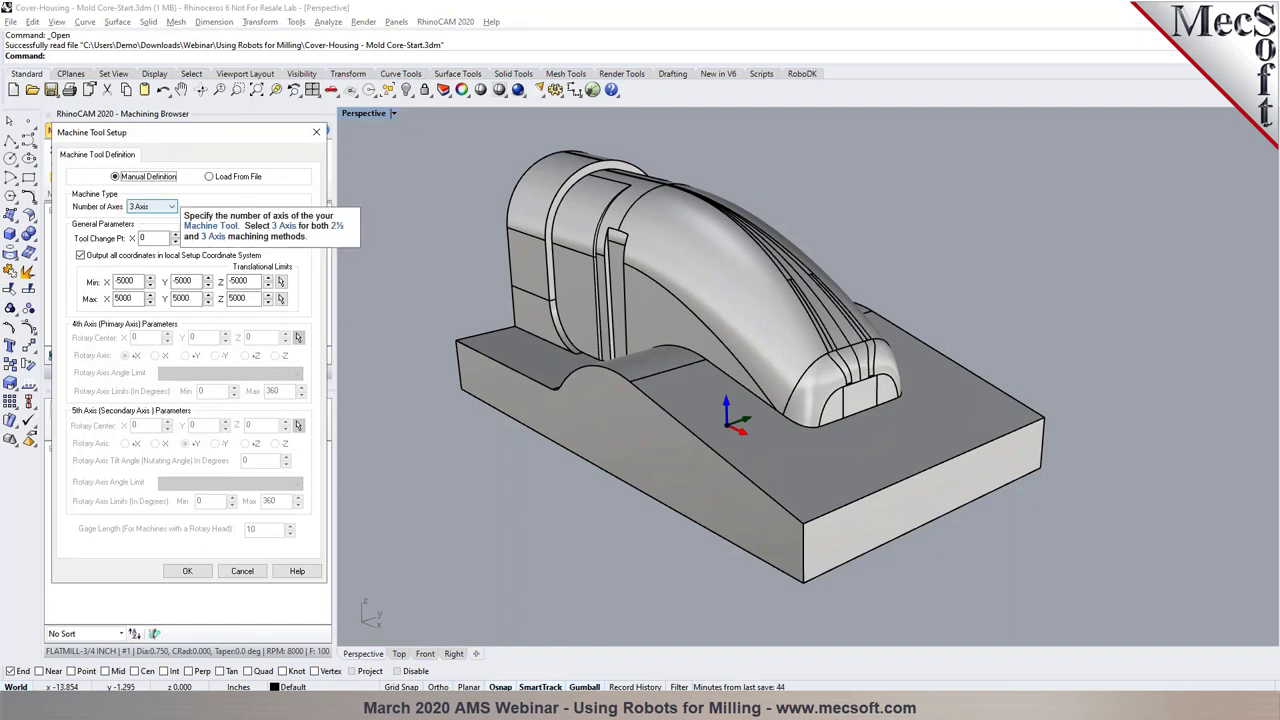
left_click(150, 206)
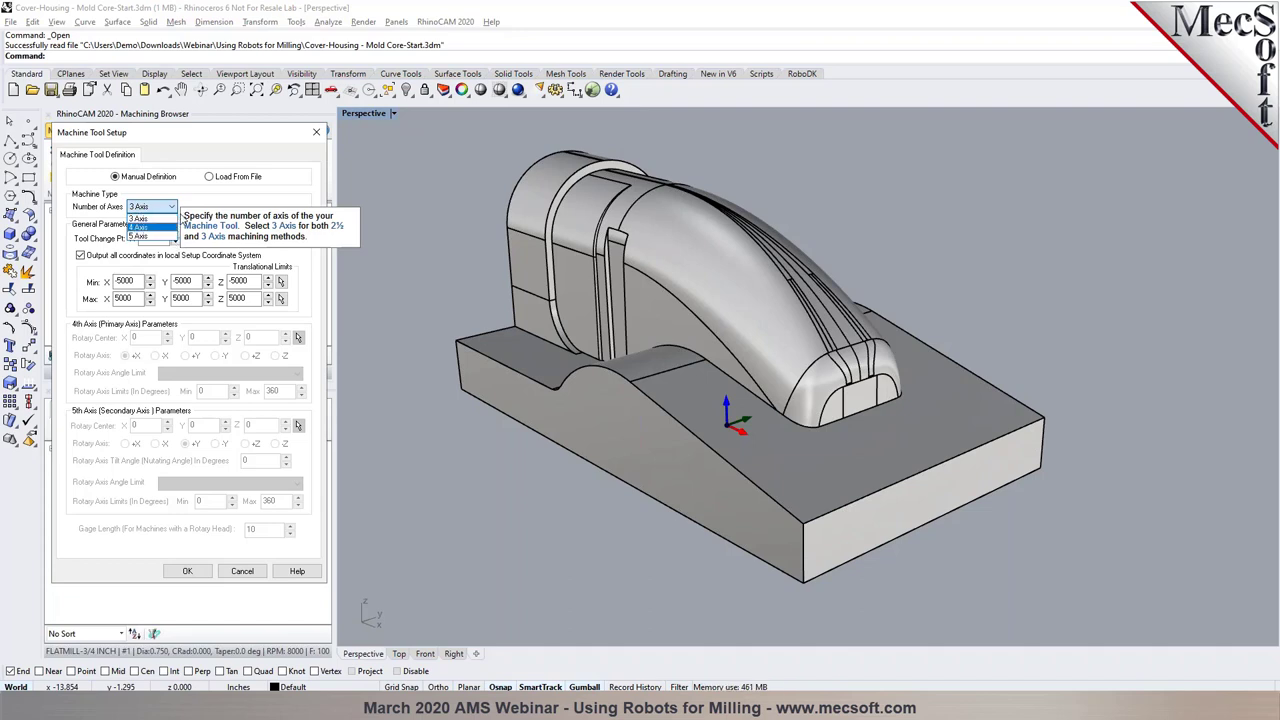
left_click(172, 217)
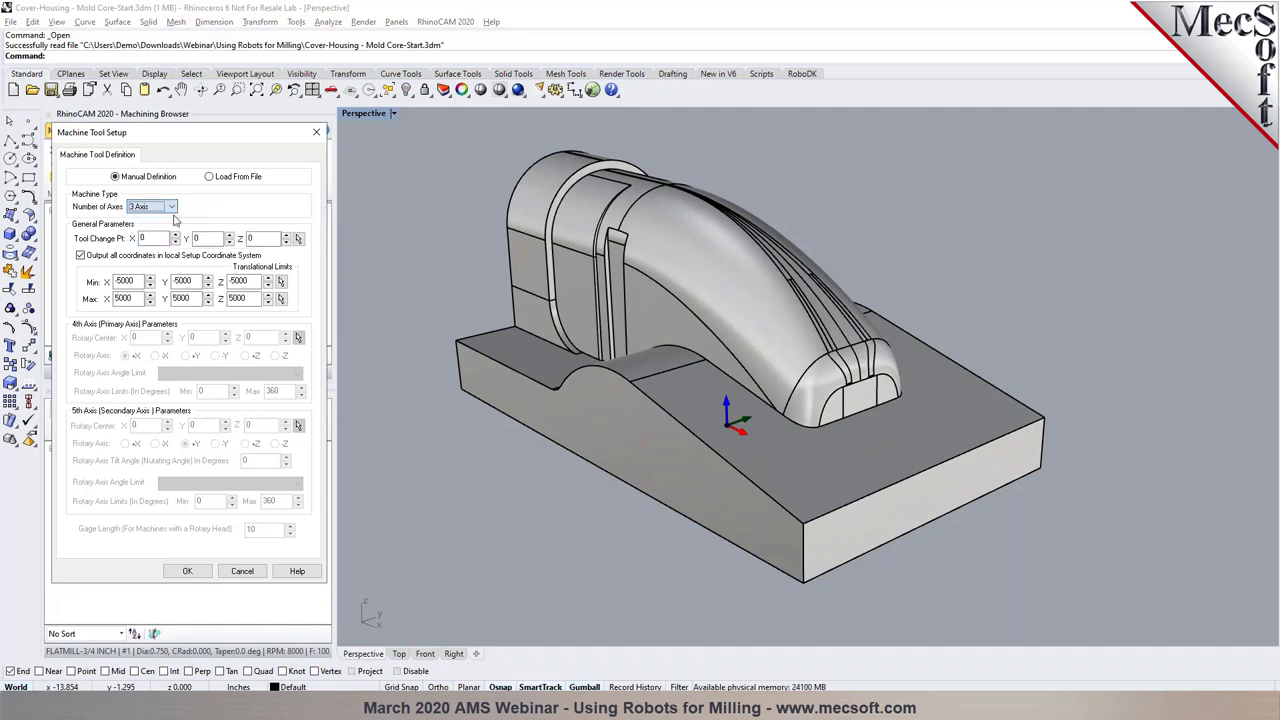
left_click(208, 571)
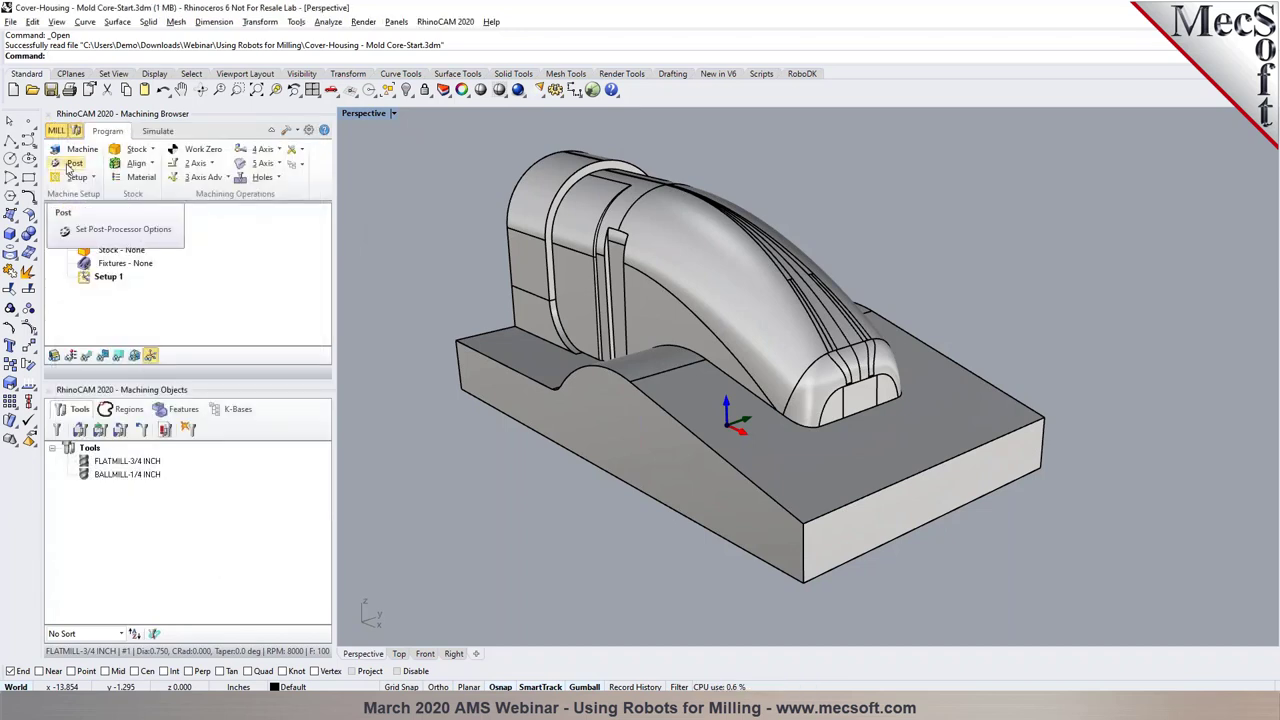
Set the current post processor to APT CLS IJK, keeping the .apt posted file extension
left_click(67, 168)
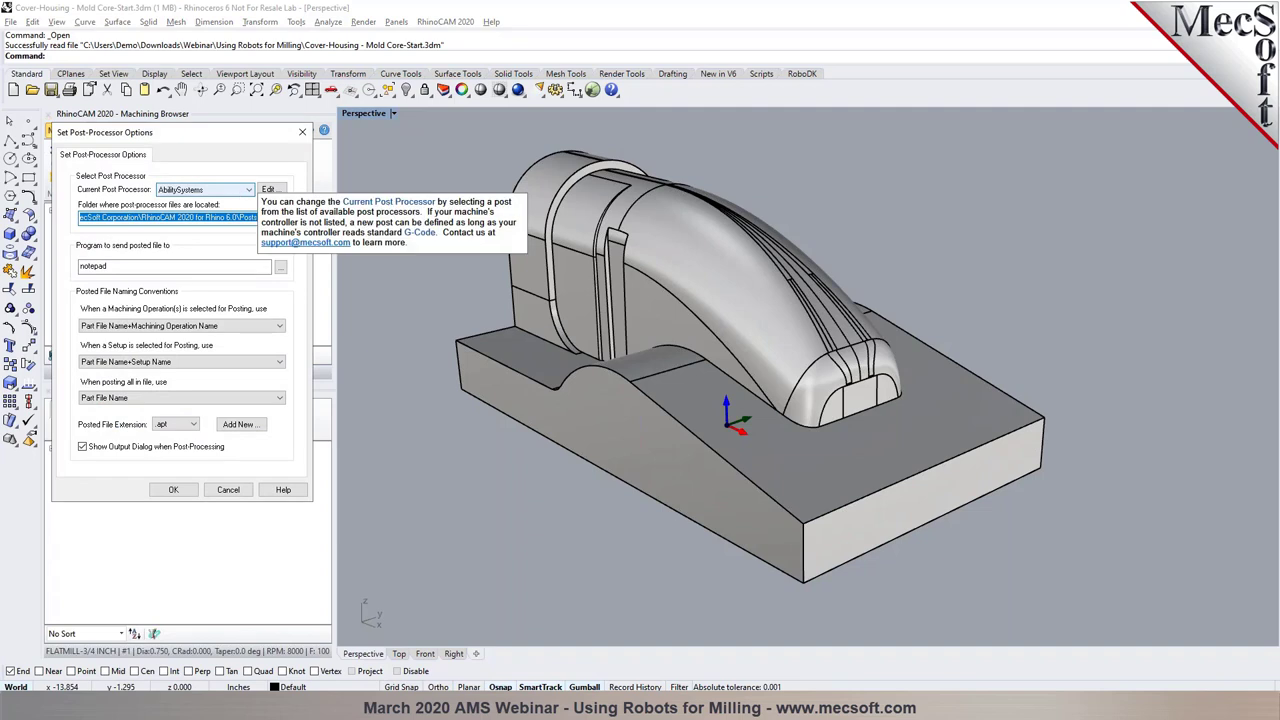
left_click(248, 189)
scroll(250, 219, "up", 2)
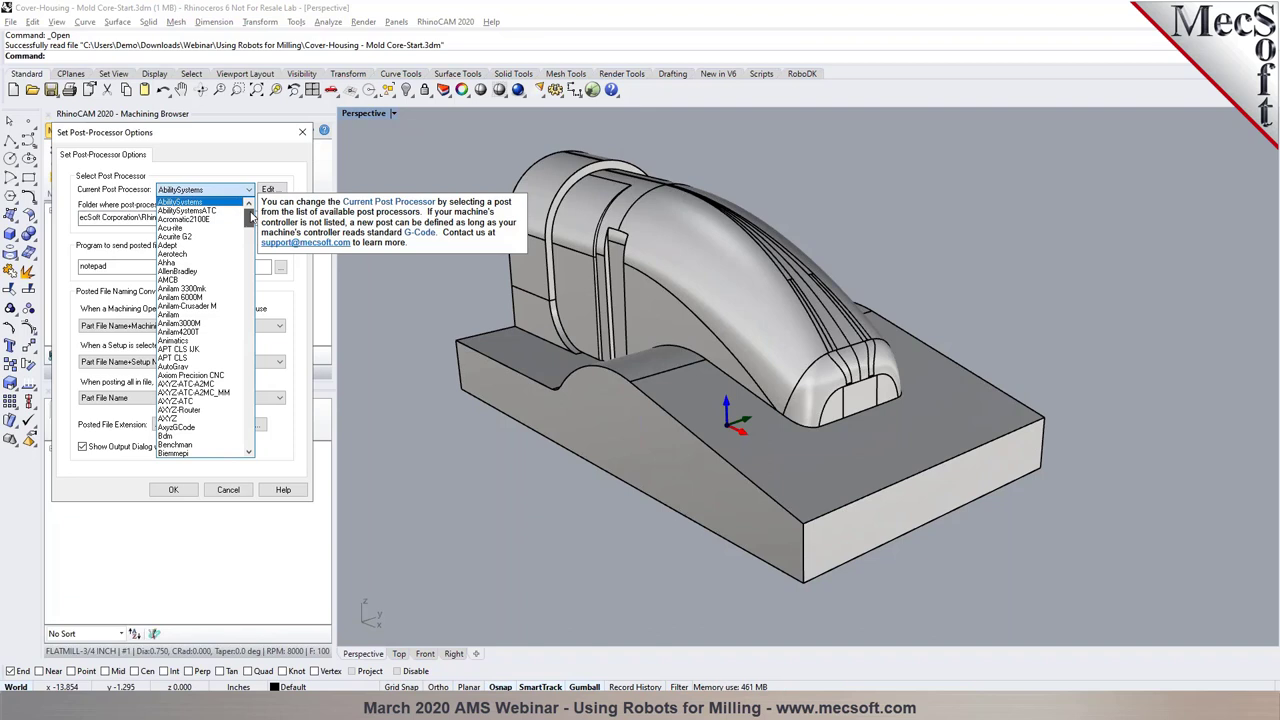
scroll(251, 218, "down", 2)
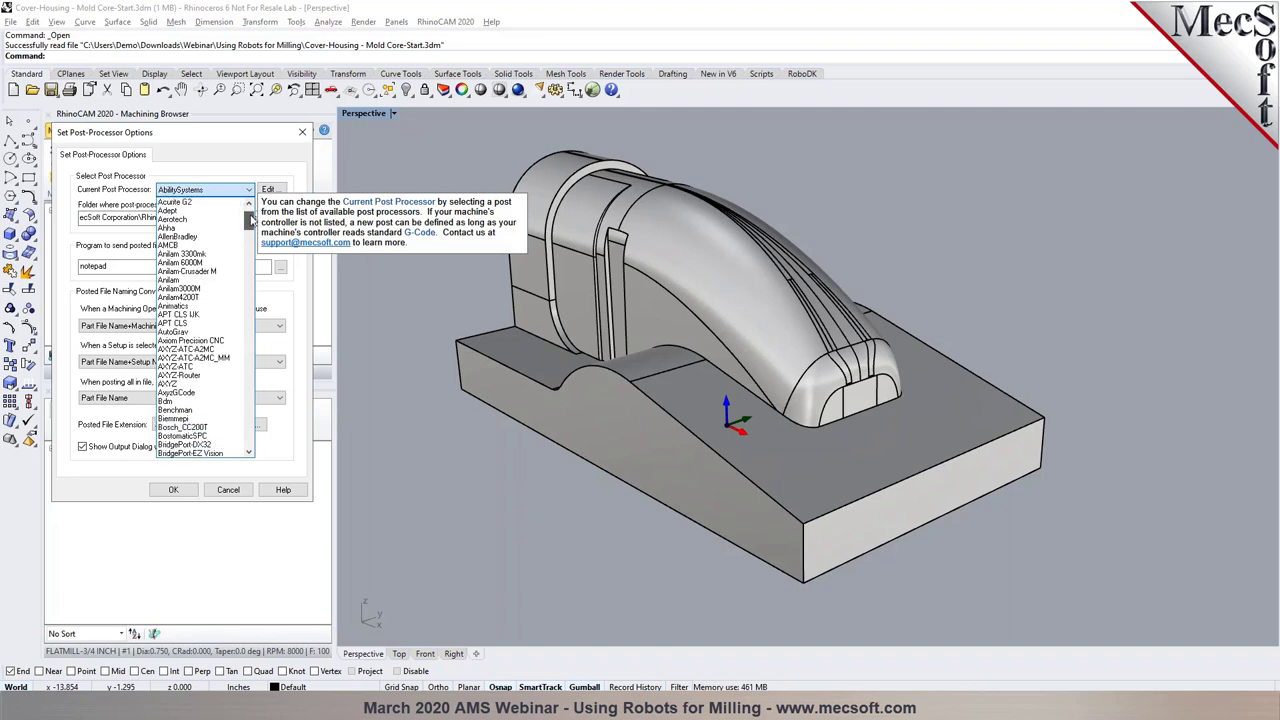
left_click_drag(251, 220, 251, 225)
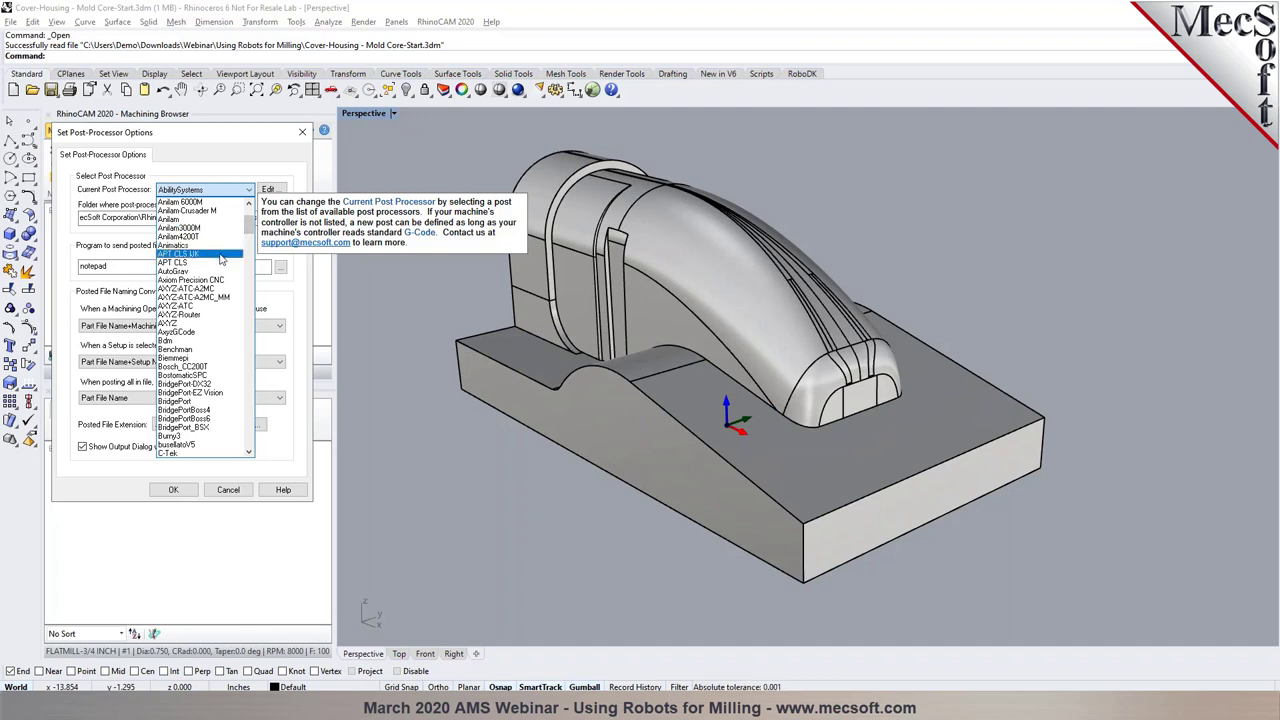
mouse_move(248, 226)
left_mouse_down()
mouse_move(248, 245)
mouse_move(244, 233)
left_mouse_up()
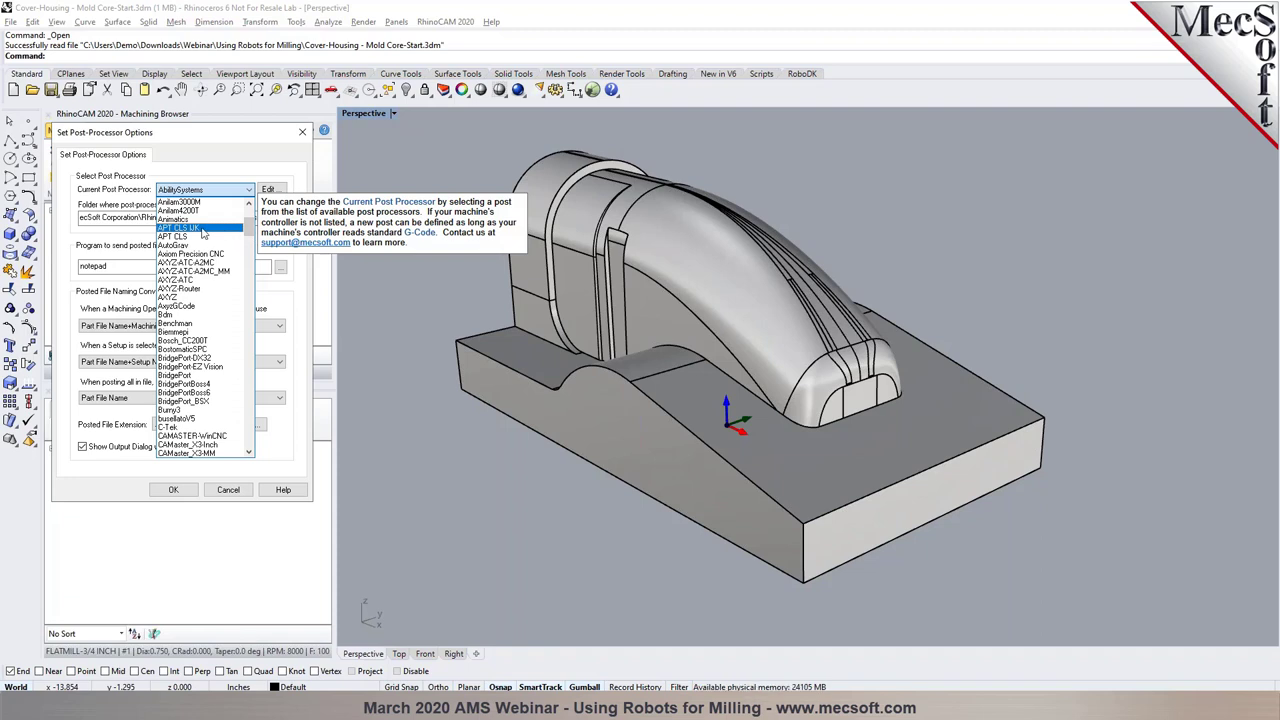
left_click(203, 230)
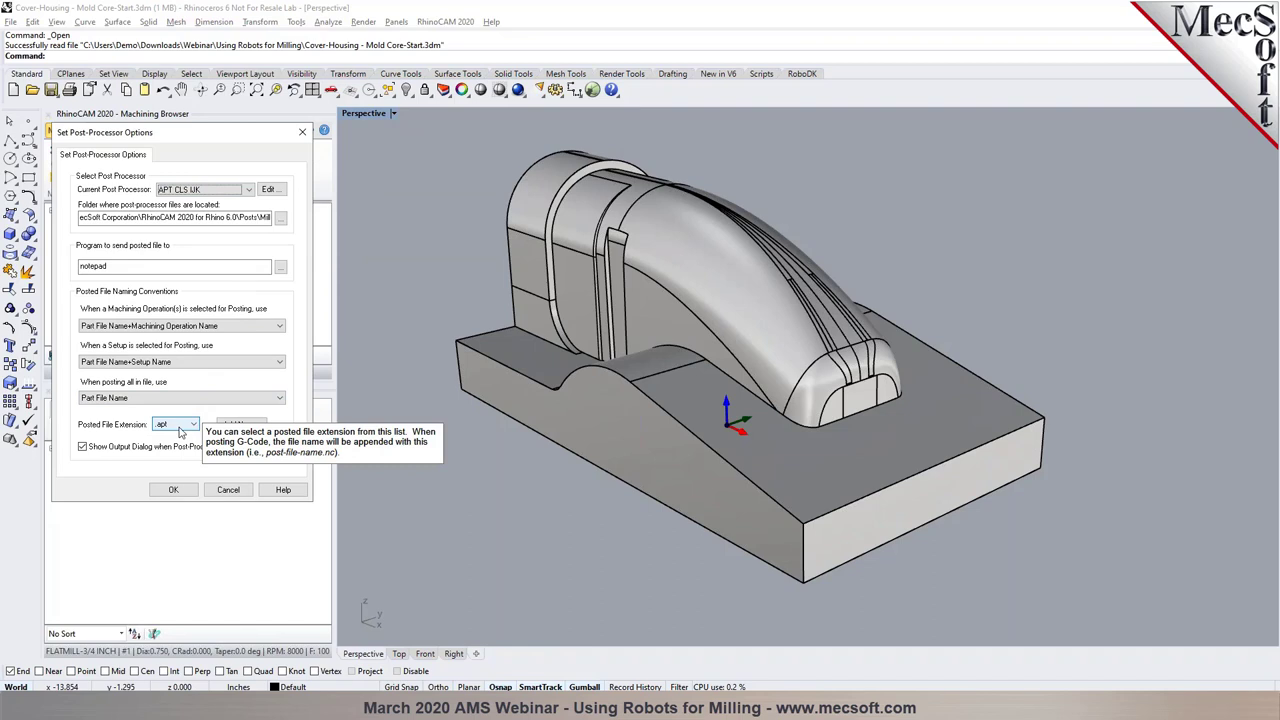
left_click(173, 489)
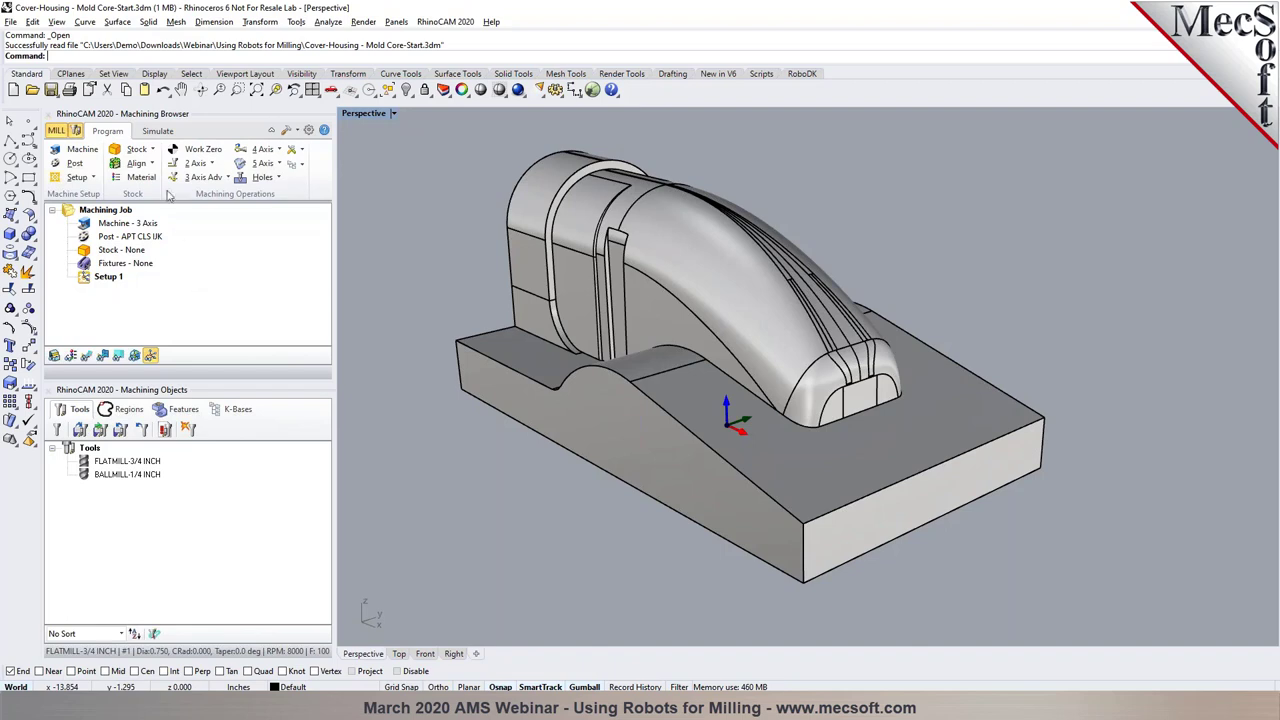
Define a box stock around the mold core with a height of 4.5 inches and turn on its display
left_click(156, 151)
left_click(156, 151)
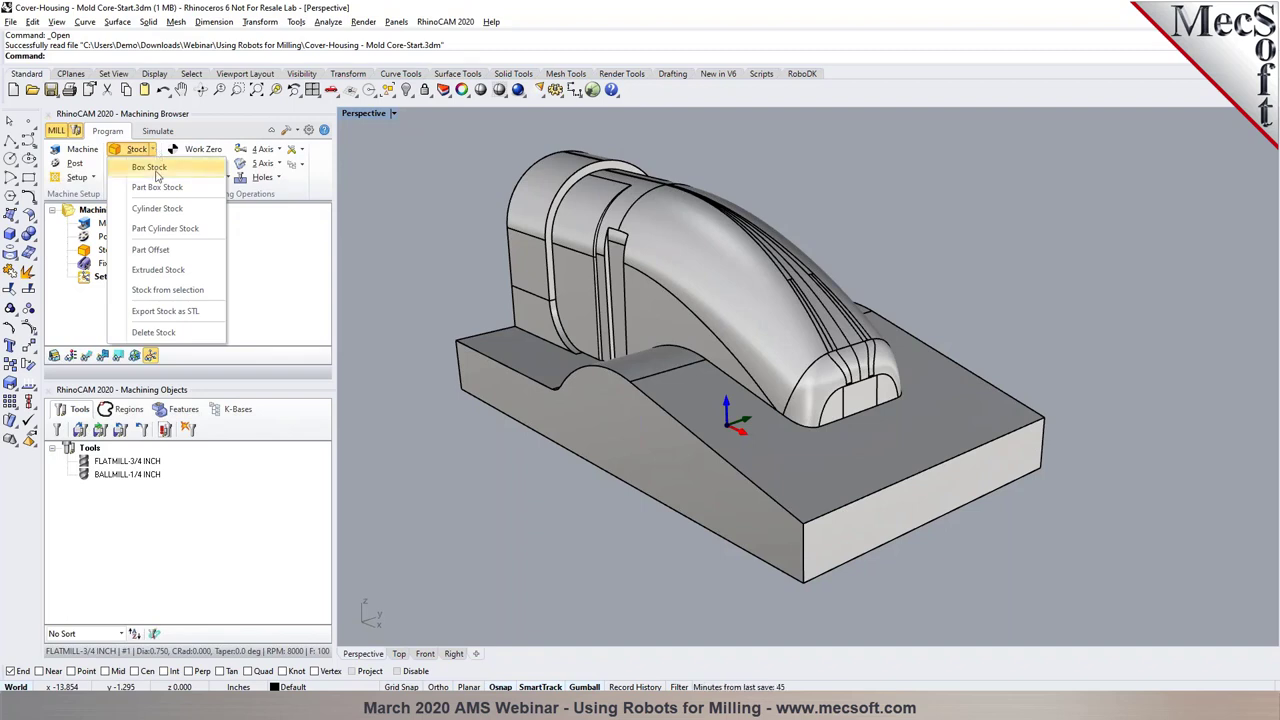
left_click(150, 167)
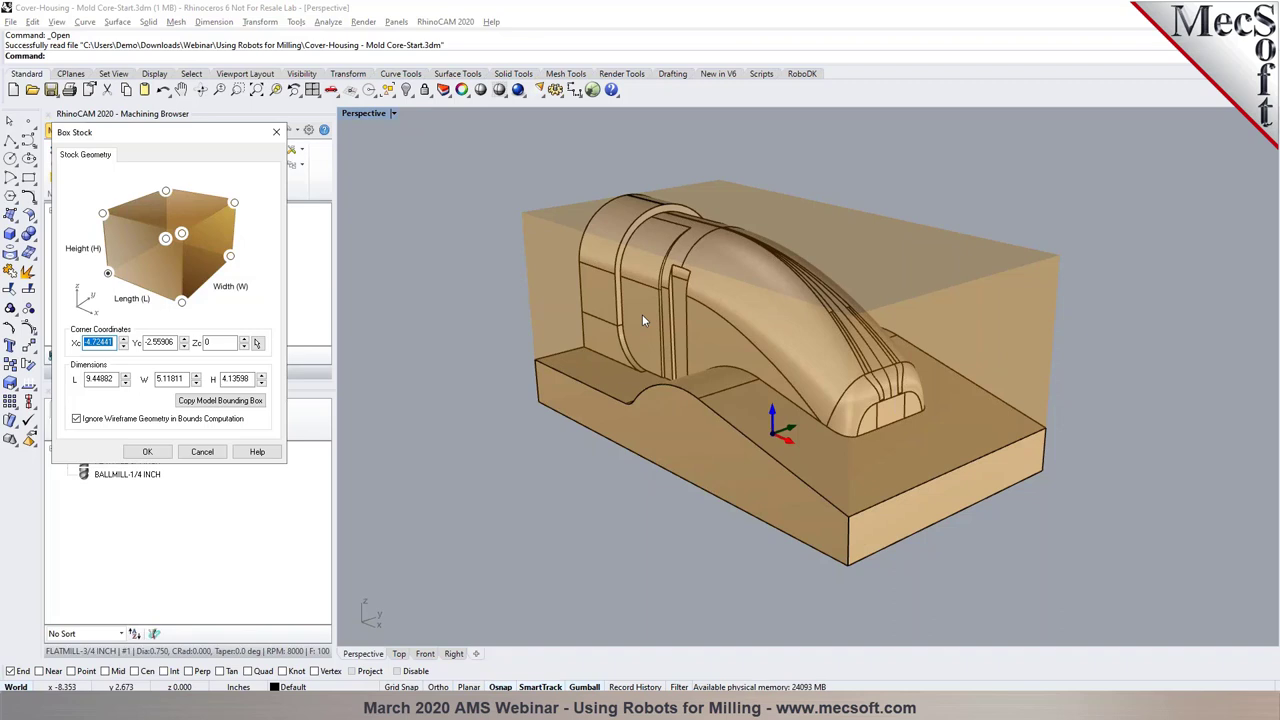
double_click(236, 379)
type("4.5")
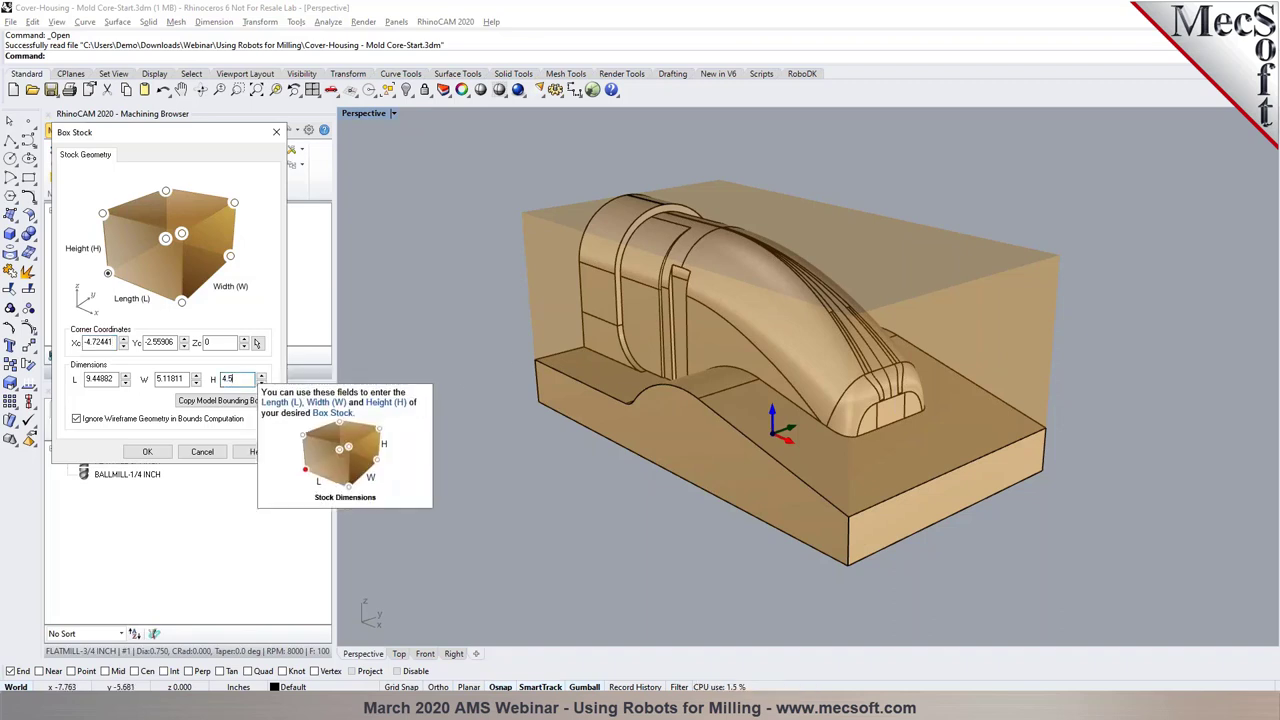
left_click(148, 452)
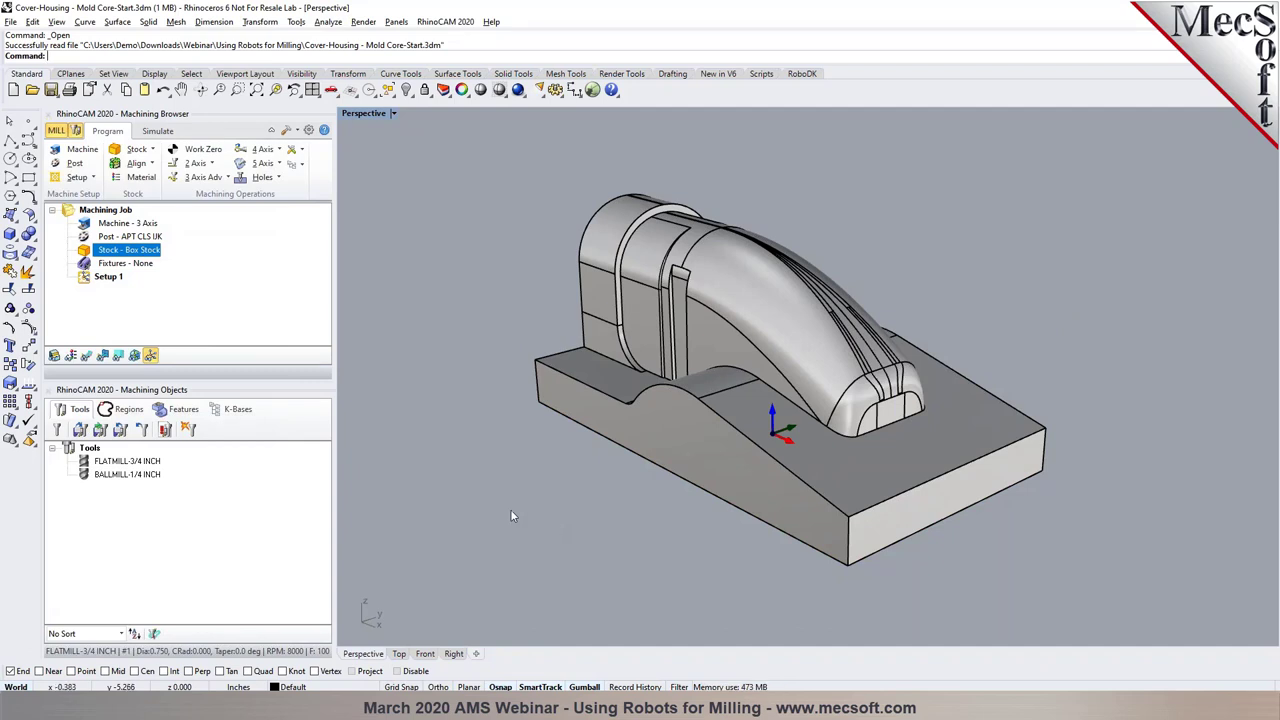
left_click(55, 356)
right_click_drag(793, 359, 570, 392)
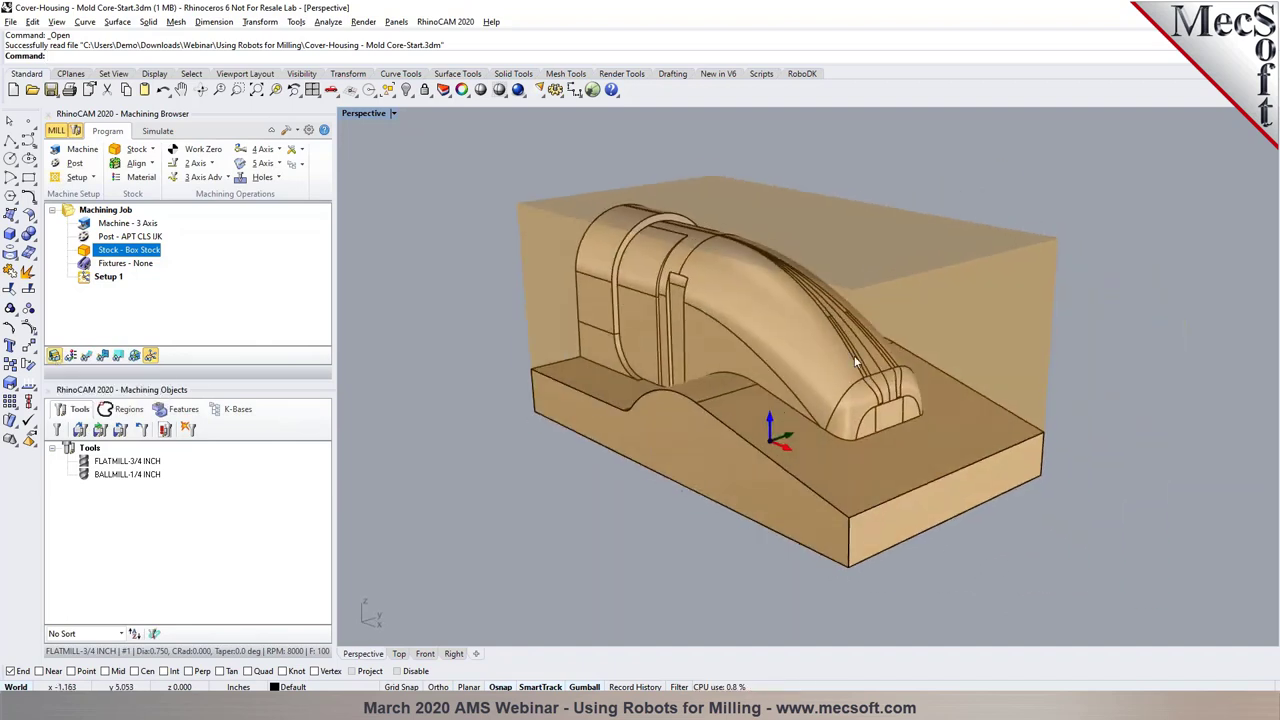
Preview aligning the box stock about the part with Z Alignment Bottom and XY Alignment Center, without applying it
left_click(137, 163)
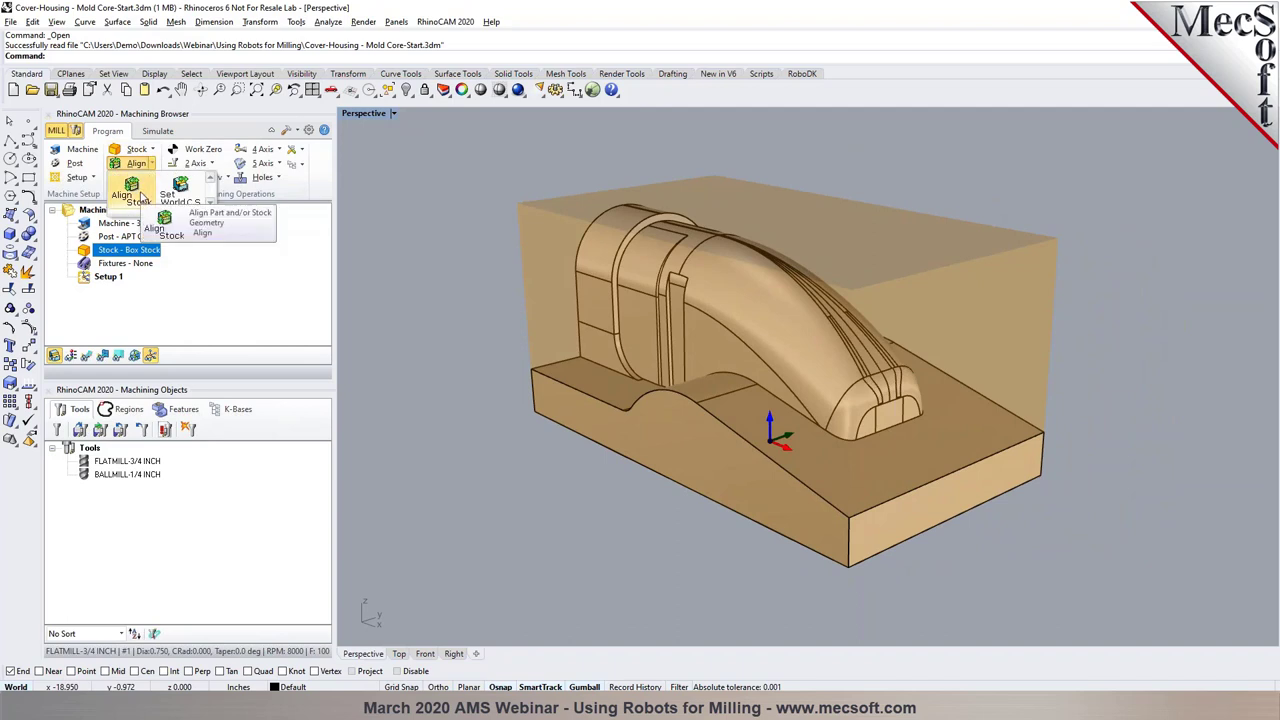
left_click(140, 193)
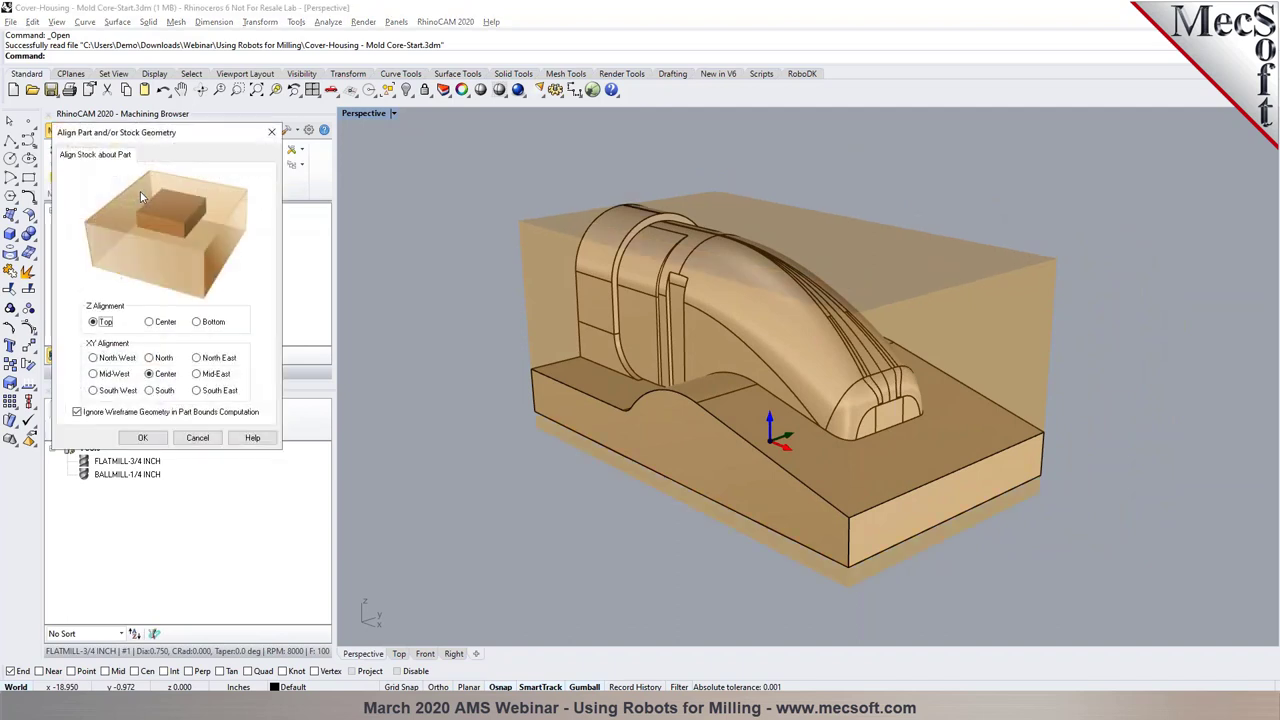
left_click(203, 325)
right_click_drag(691, 514, 558, 466)
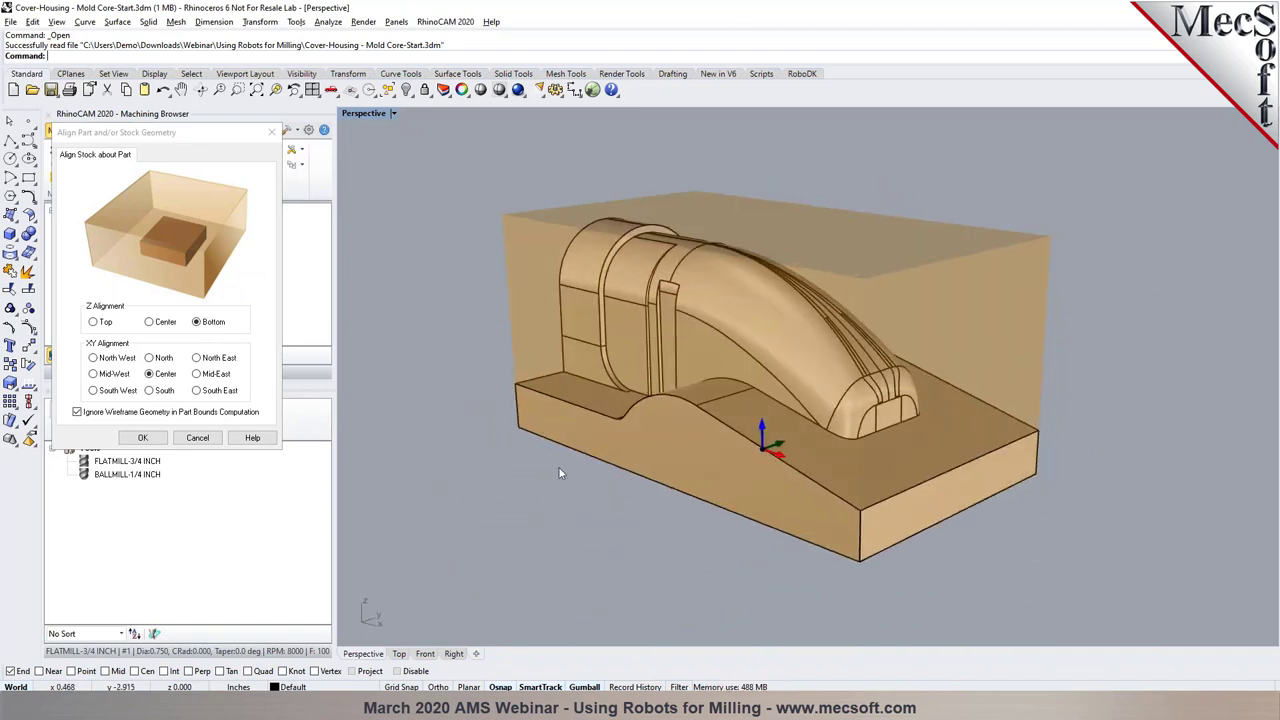
left_click(190, 438)
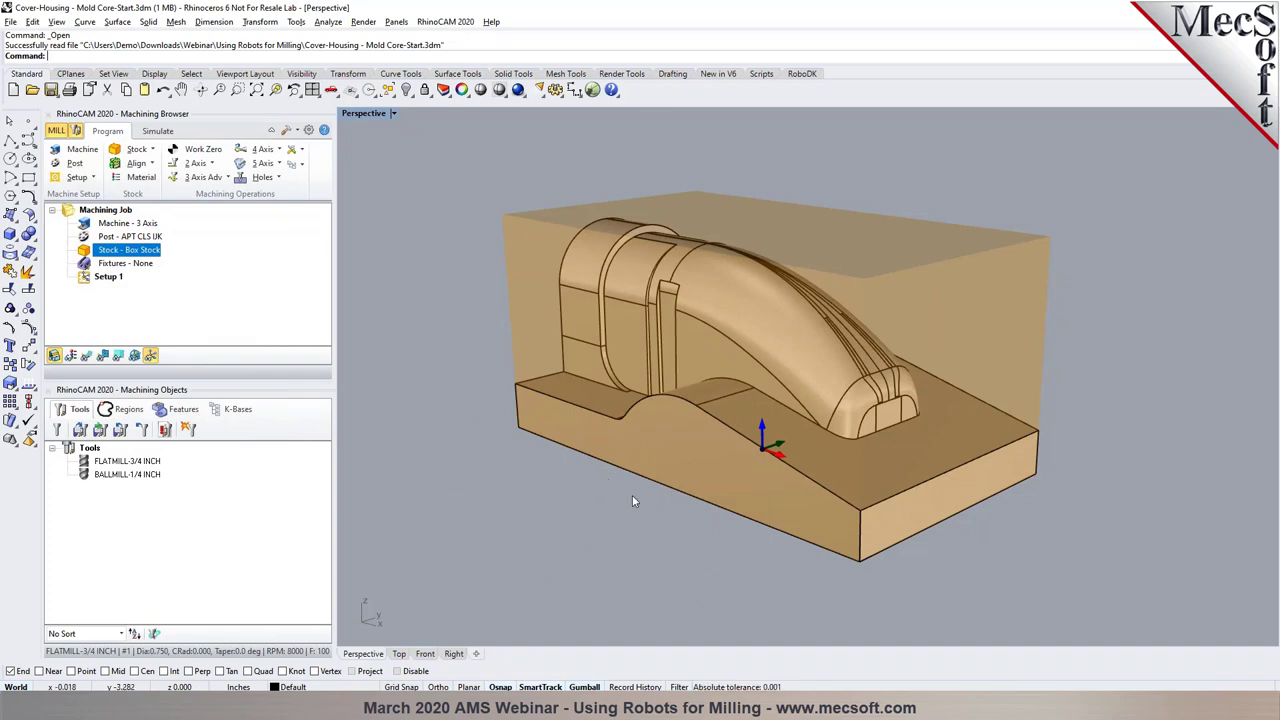
Locate the world coordinate system on the stock box at the Lowest Z face and Center position
left_click(152, 165)
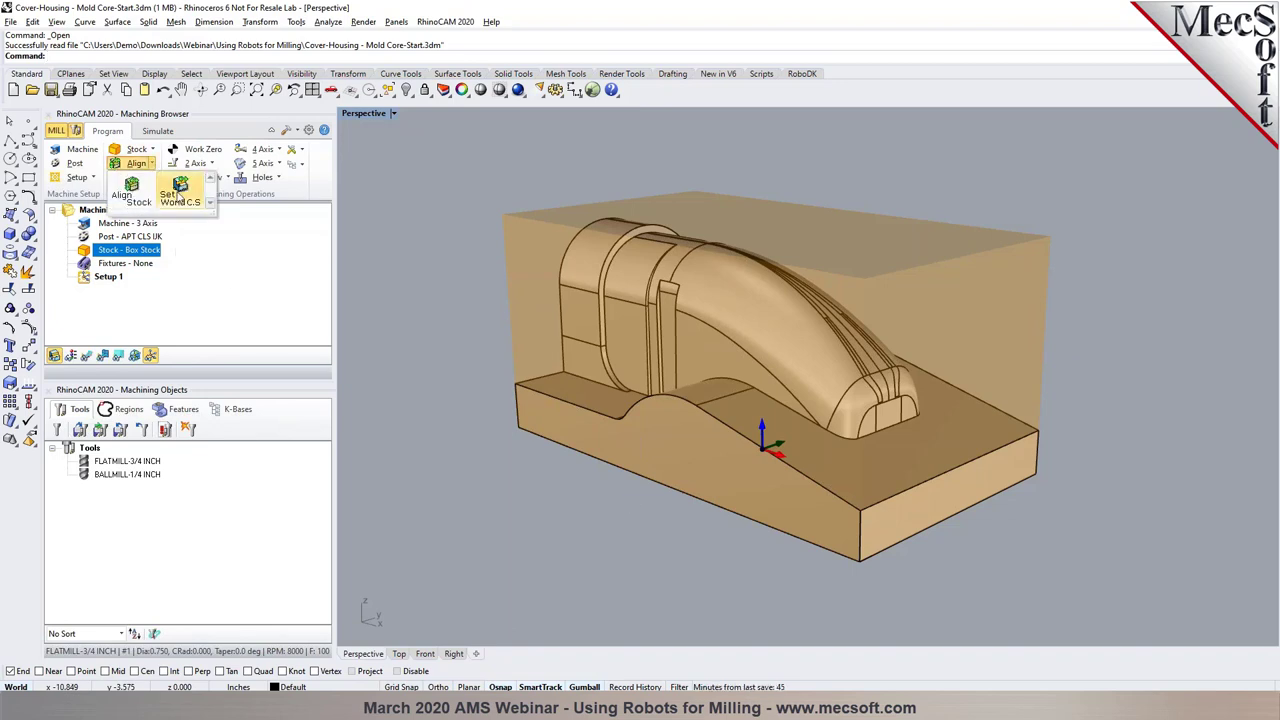
left_click(181, 190)
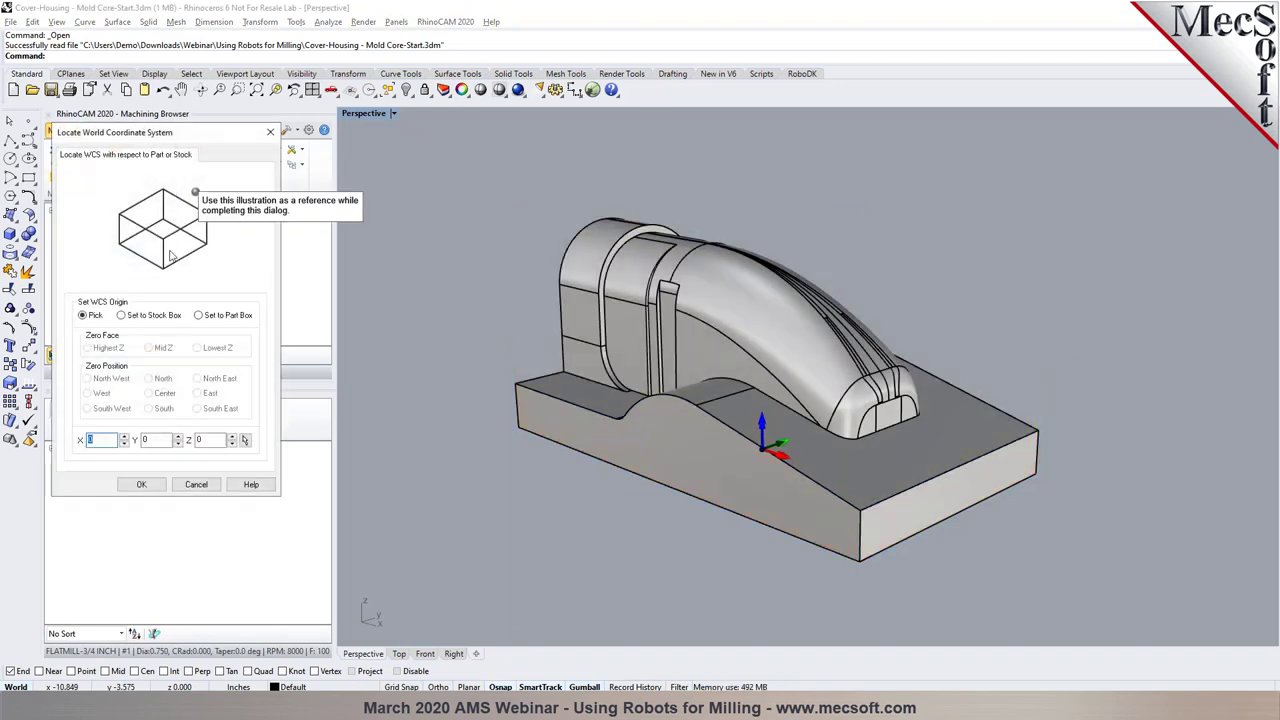
left_click(152, 318)
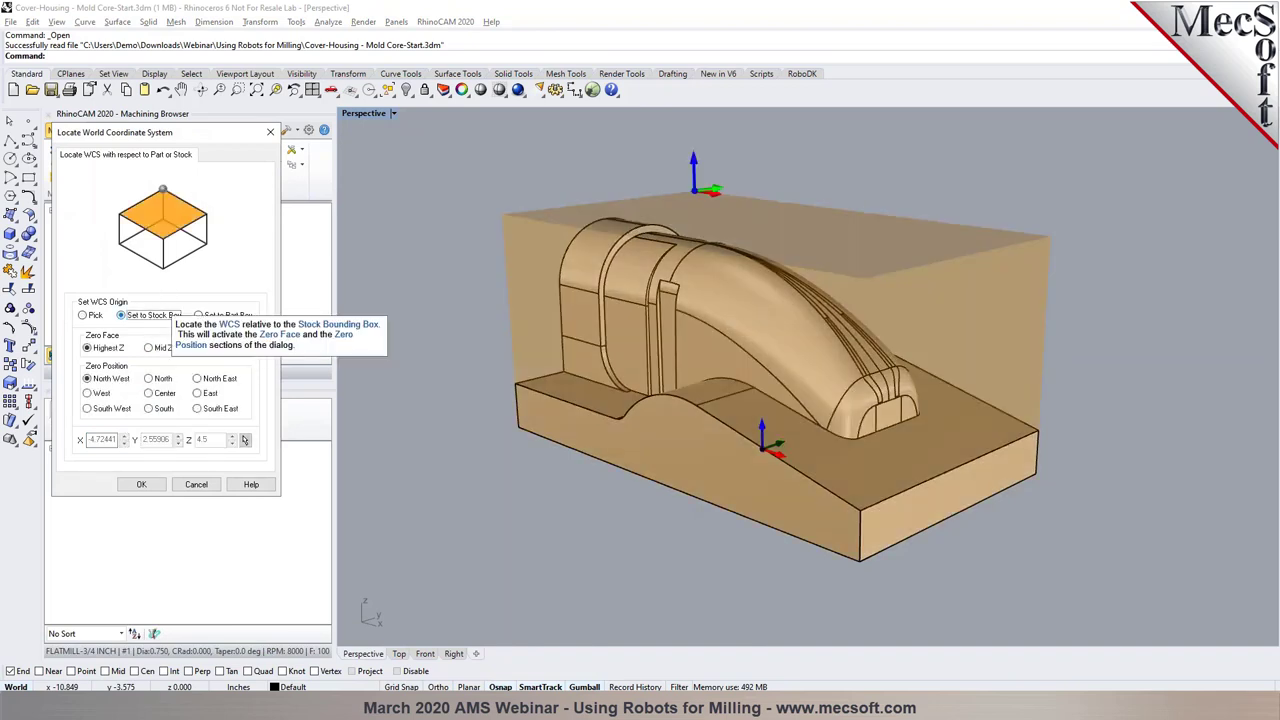
left_click(198, 348)
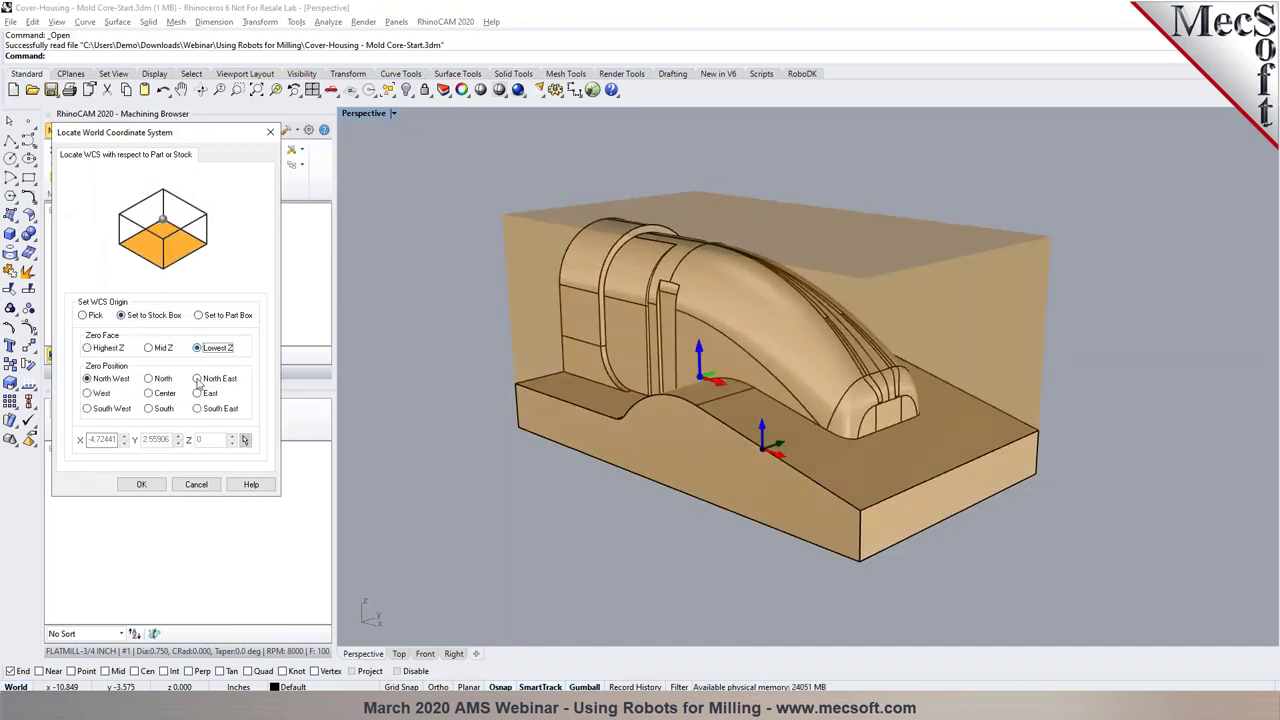
left_click(150, 394)
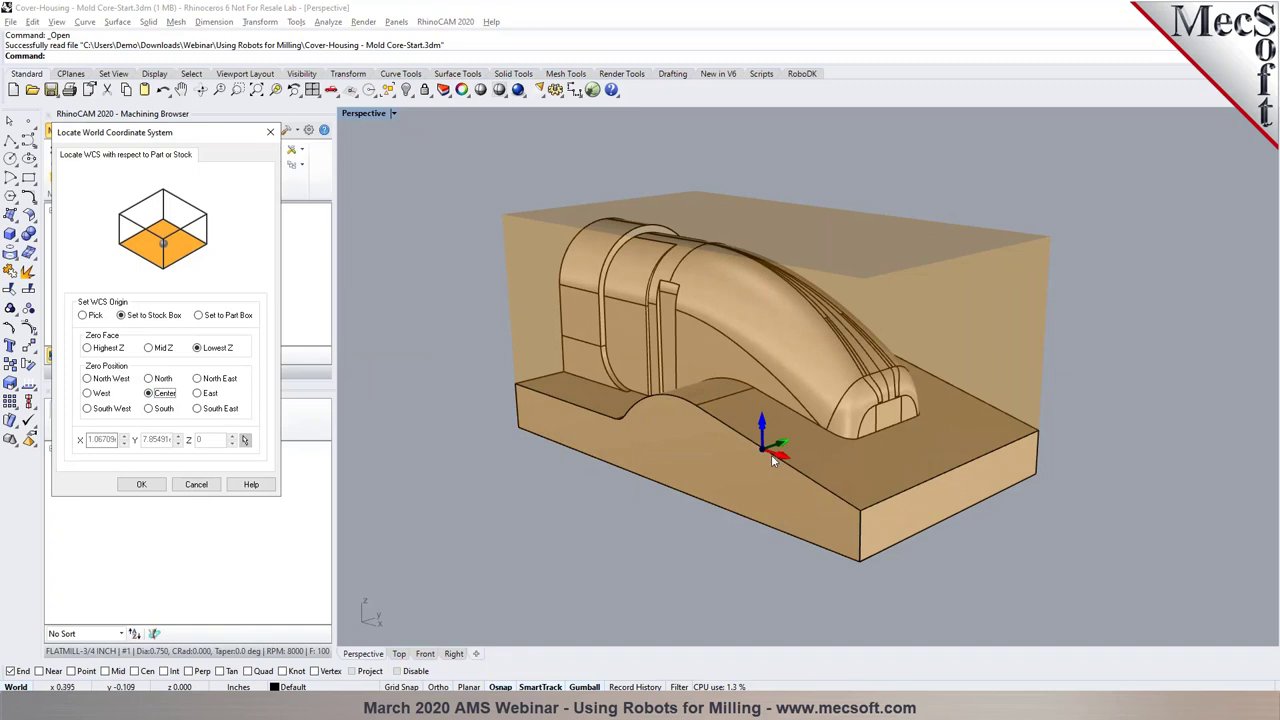
right_click_drag(710, 569, 717, 489)
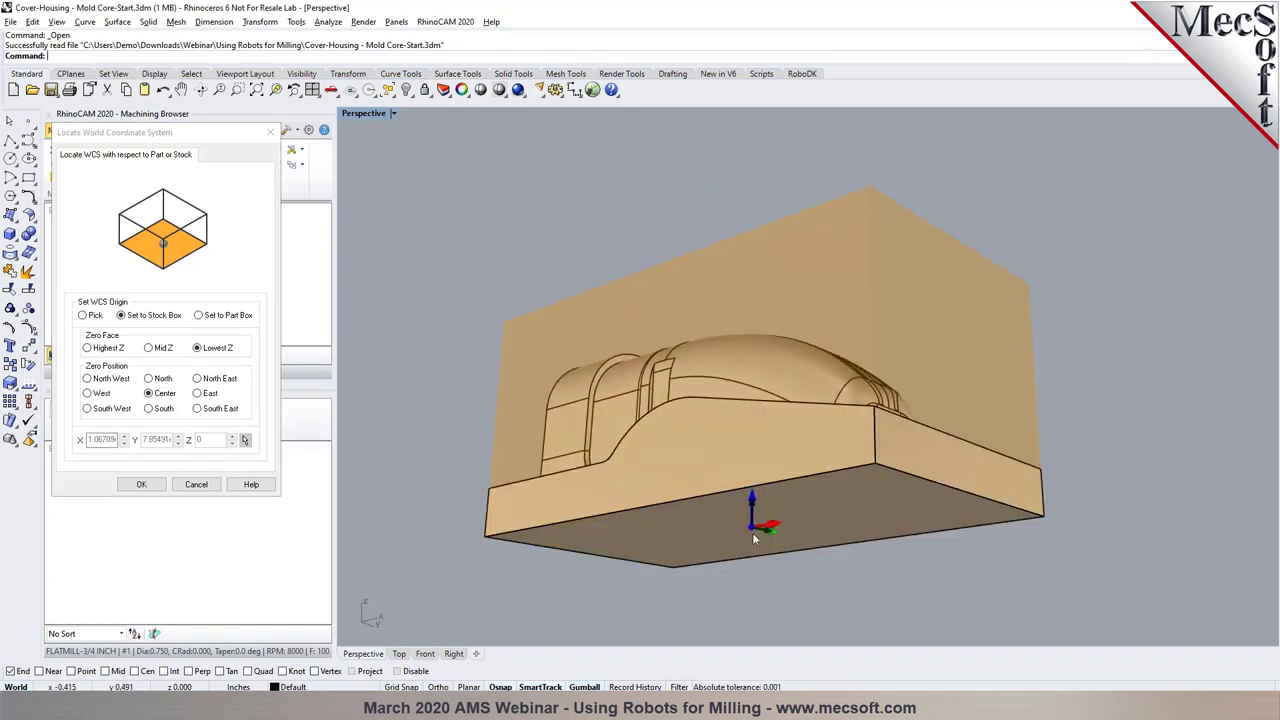
right_click_drag(770, 440, 805, 505)
scroll(815, 516, "down", 3)
scroll(814, 510, "up", 3)
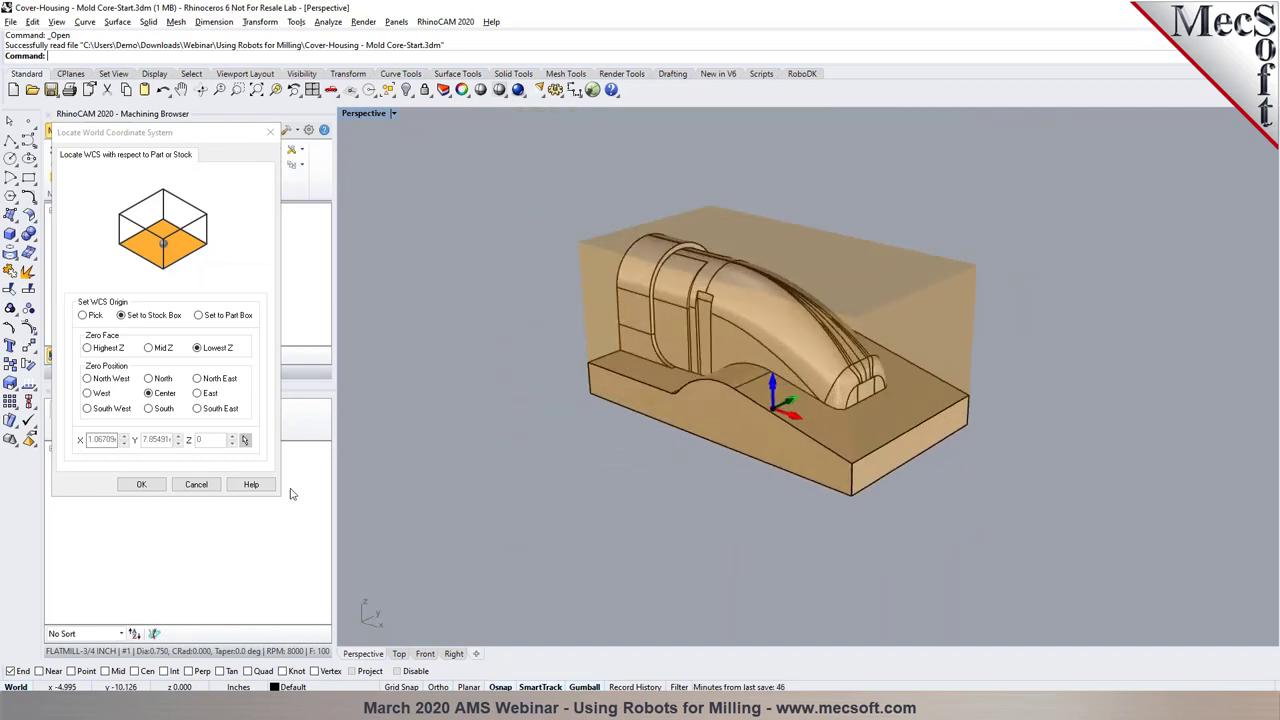
left_click(155, 486)
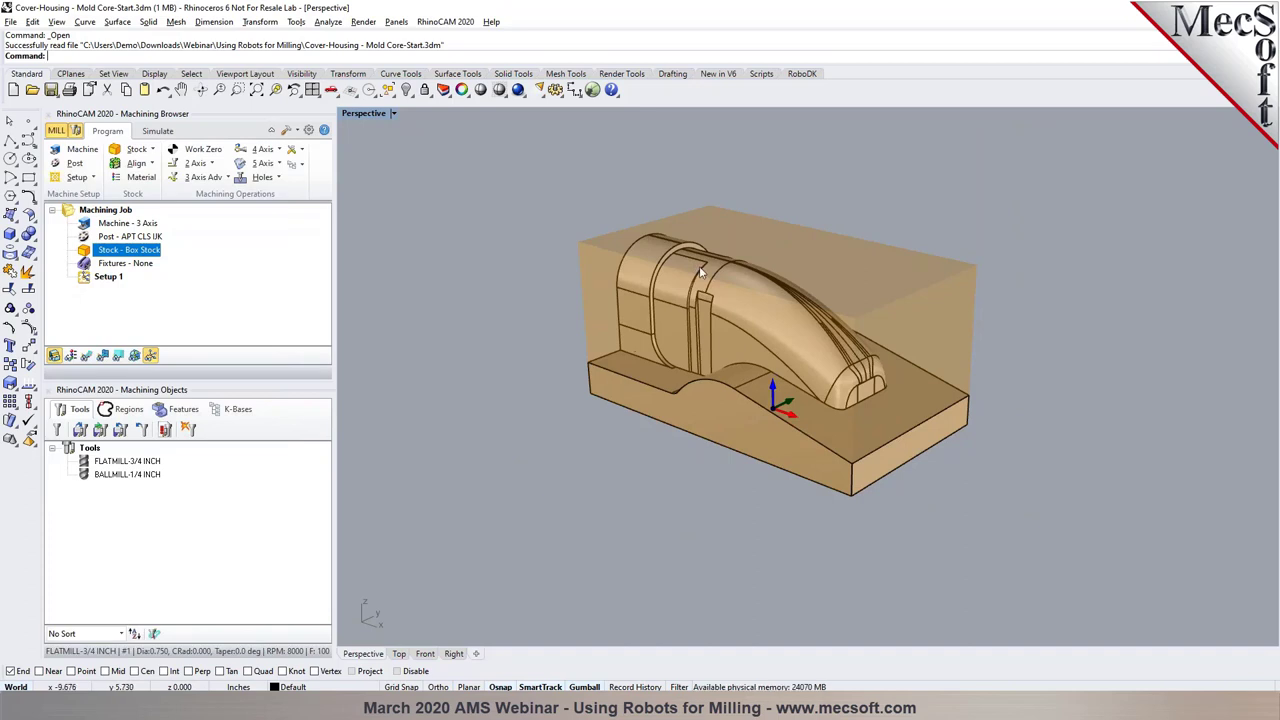
Assign WOOD as the stock material from the FeedsSpeedsDataINCH.xml material file
scroll(844, 208, "up", 1)
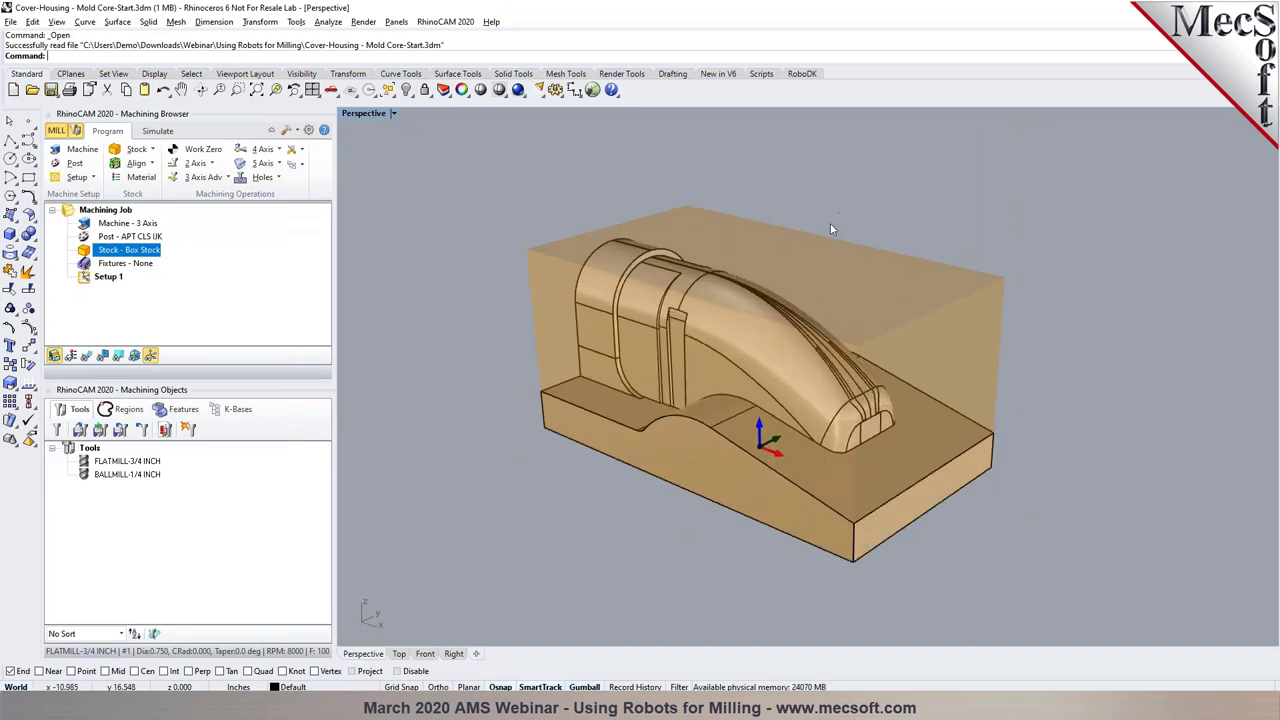
left_click(142, 181)
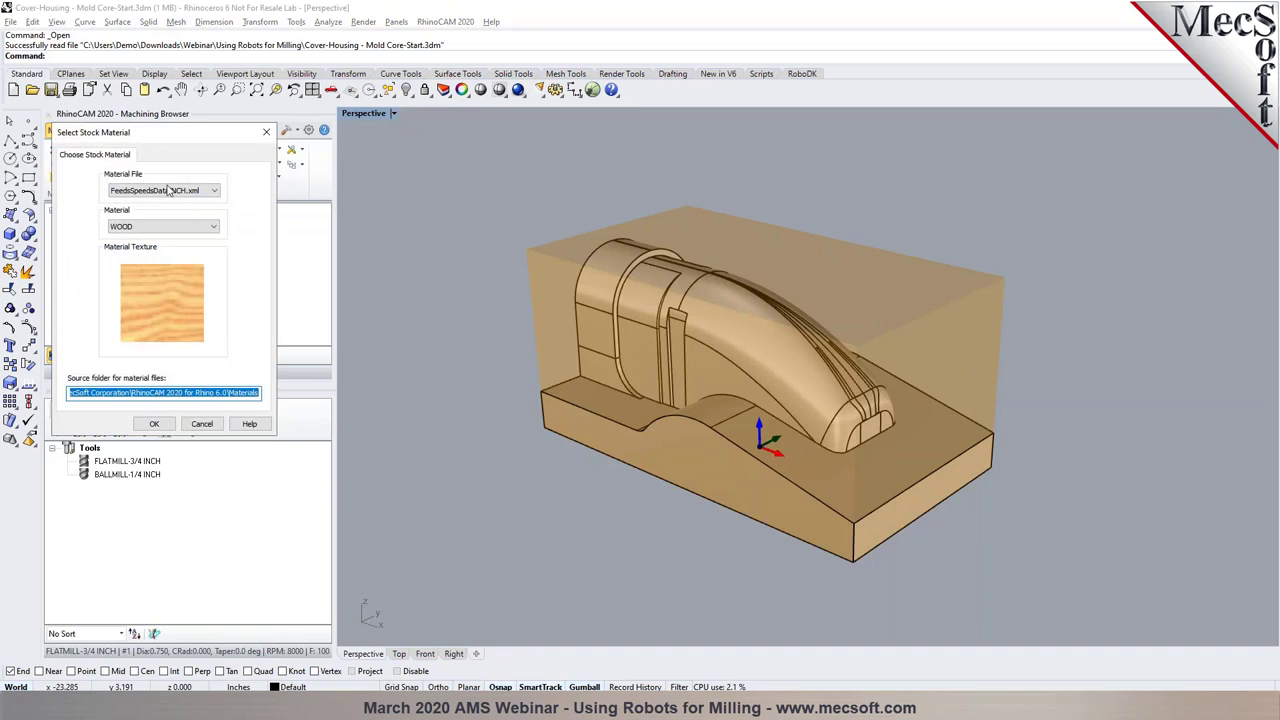
left_click(212, 226)
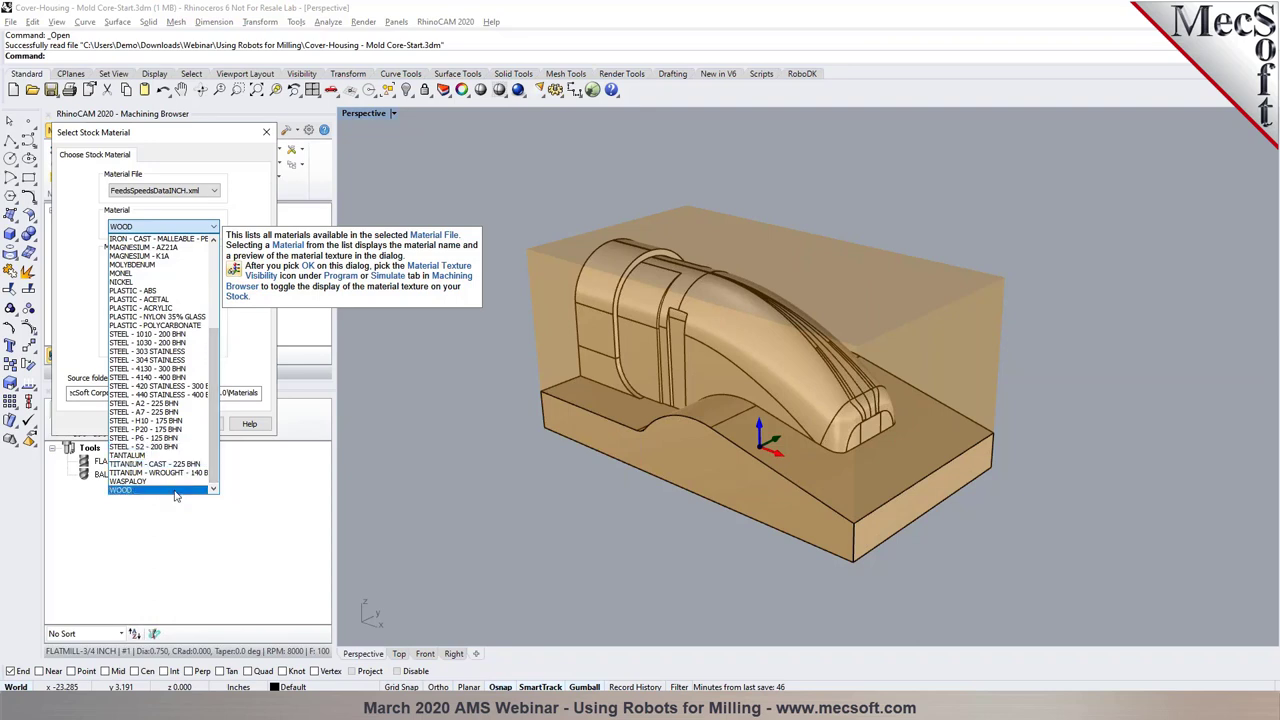
left_click(172, 489)
left_click(152, 426)
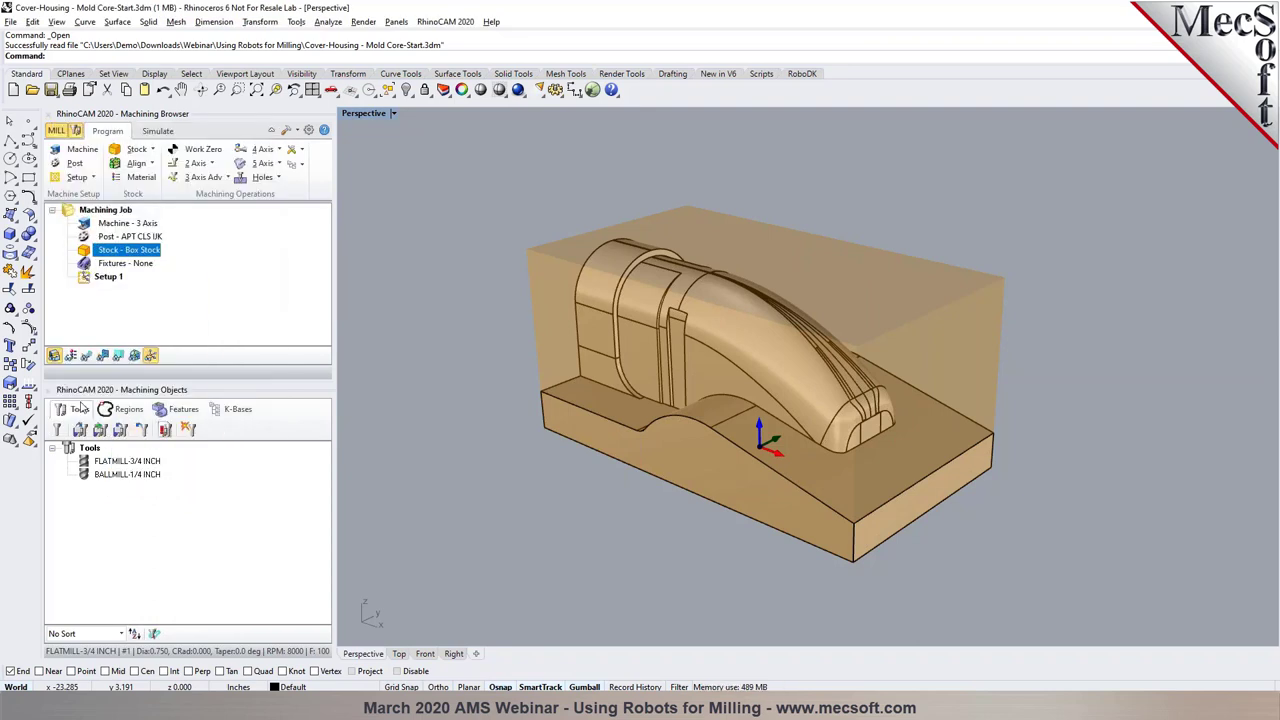
Inspect the stock's wood texture in programming and simulation modes, turning its display off again when done
left_click(70, 355)
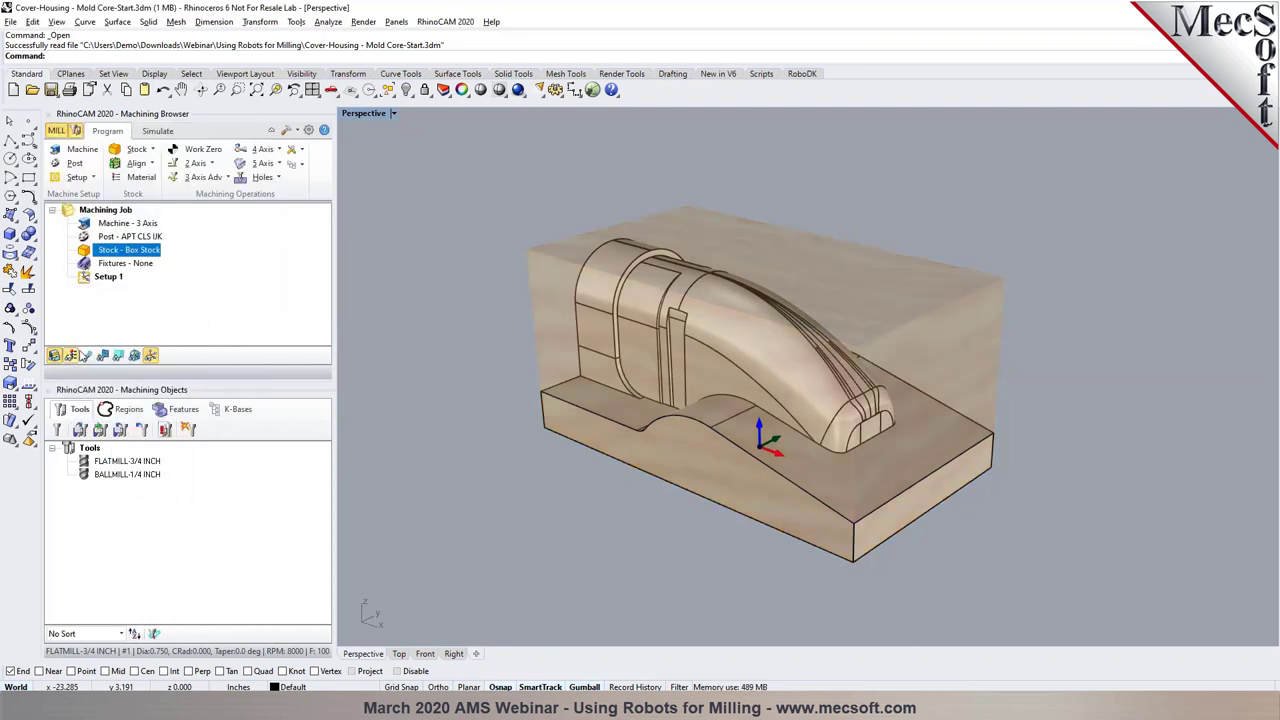
left_click(157, 132)
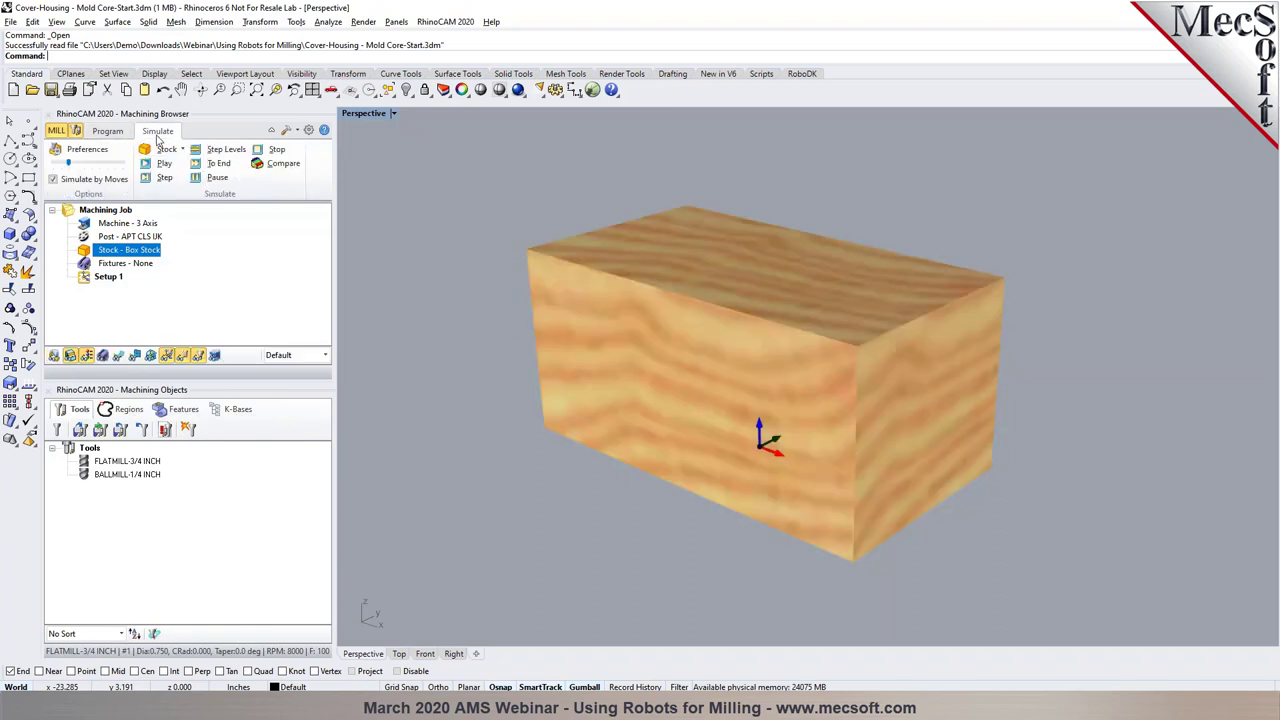
mouse_move(993, 466)
right_mouse_down()
mouse_move(950, 460)
mouse_move(974, 461)
right_mouse_up()
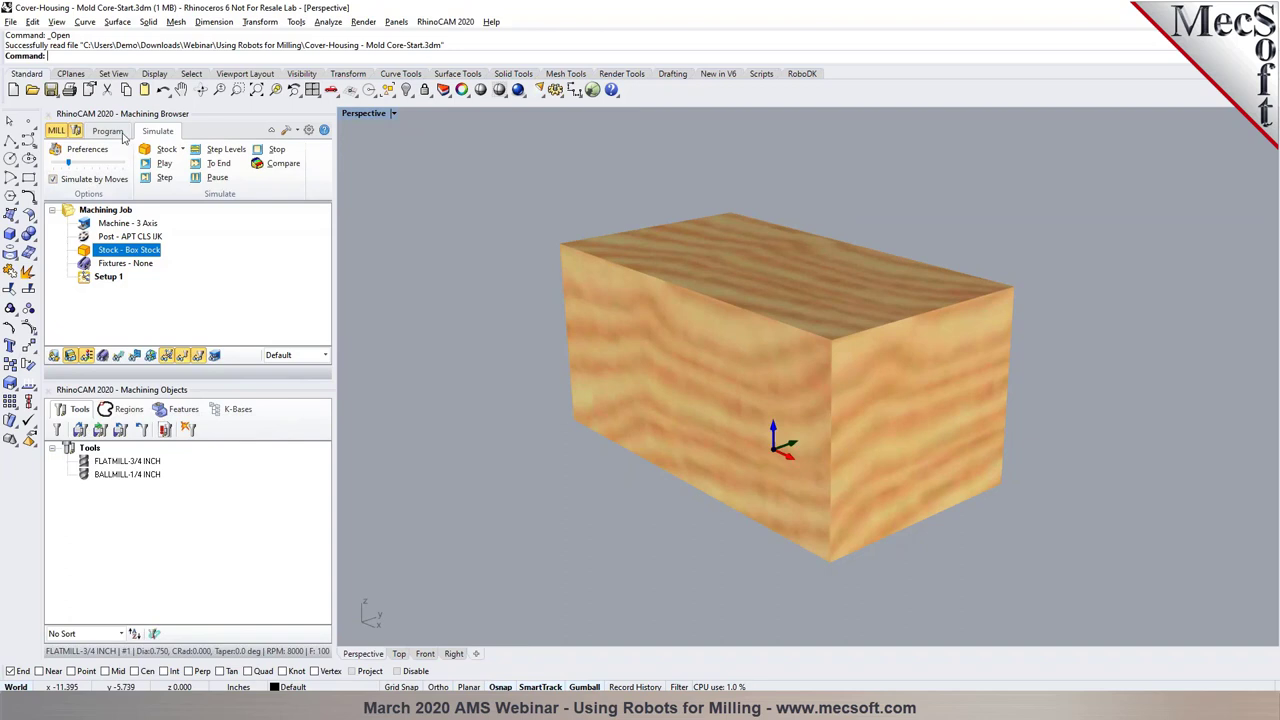
left_click(123, 134)
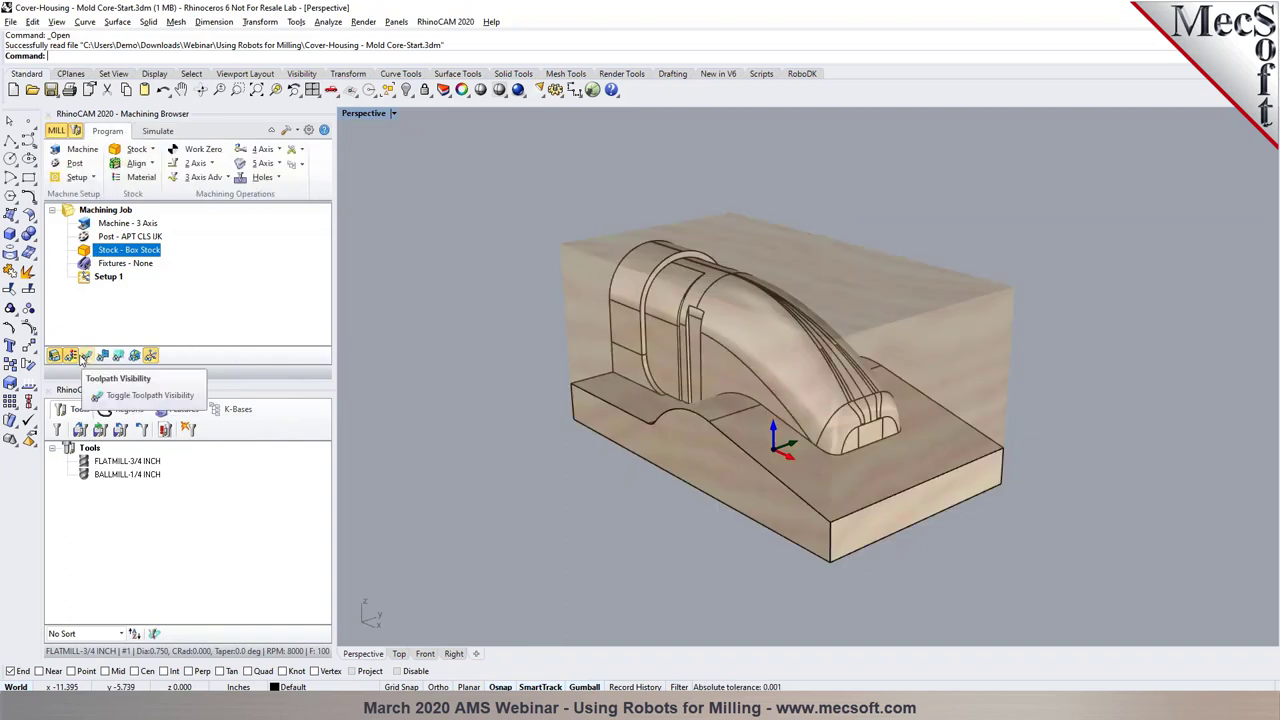
left_click(71, 357)
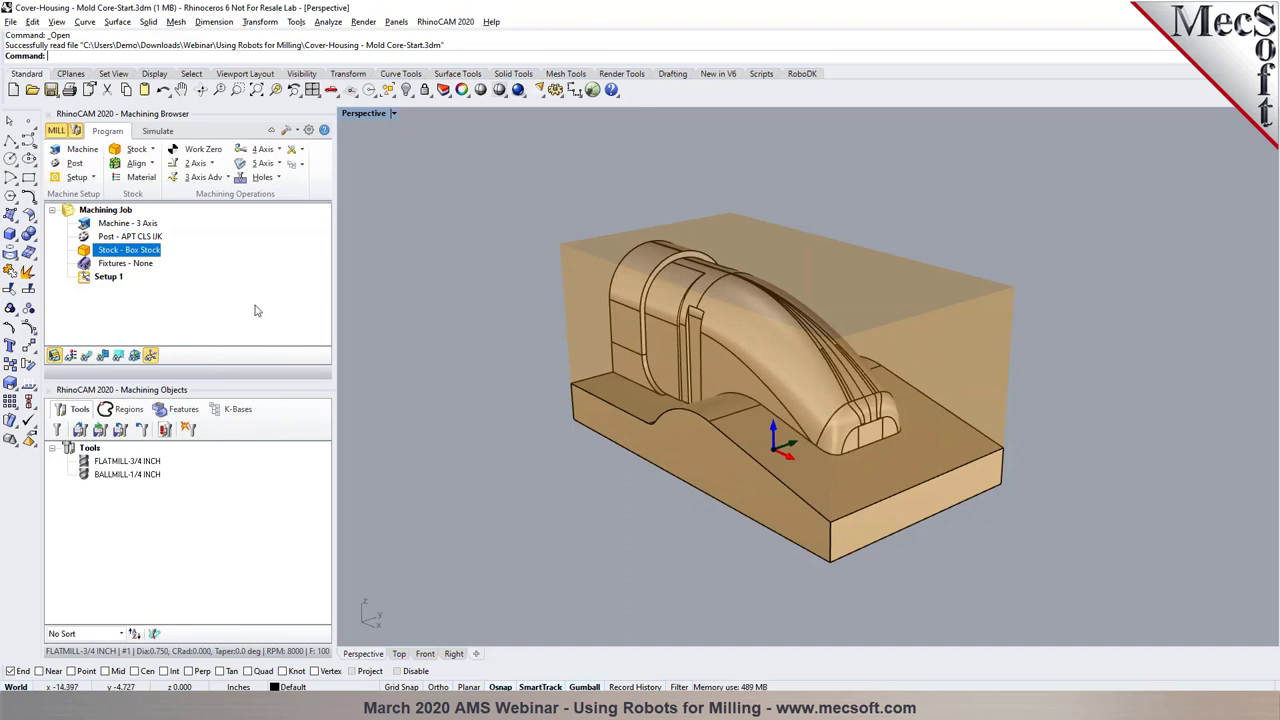
Review the machining operations available for 2 Axis, 3 Axis Advanced, 4 Axis and 5 Axis milling
left_click(213, 164)
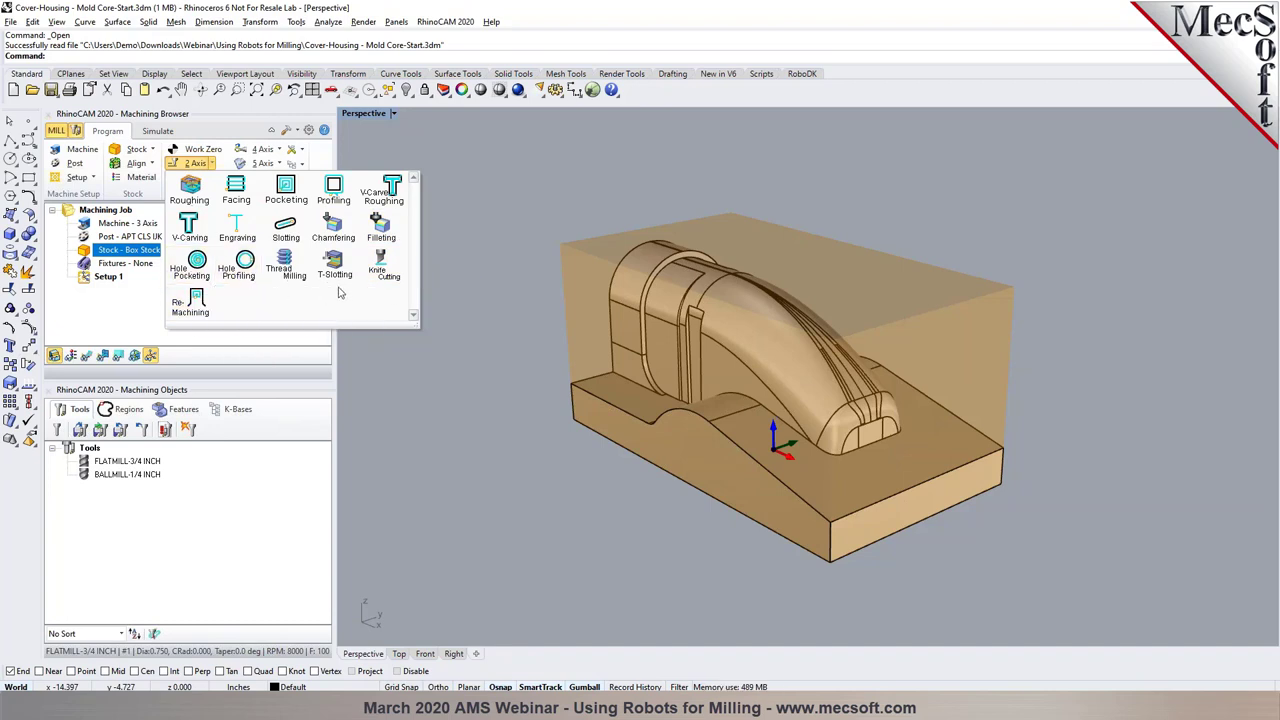
left_click(148, 330)
left_click(227, 180)
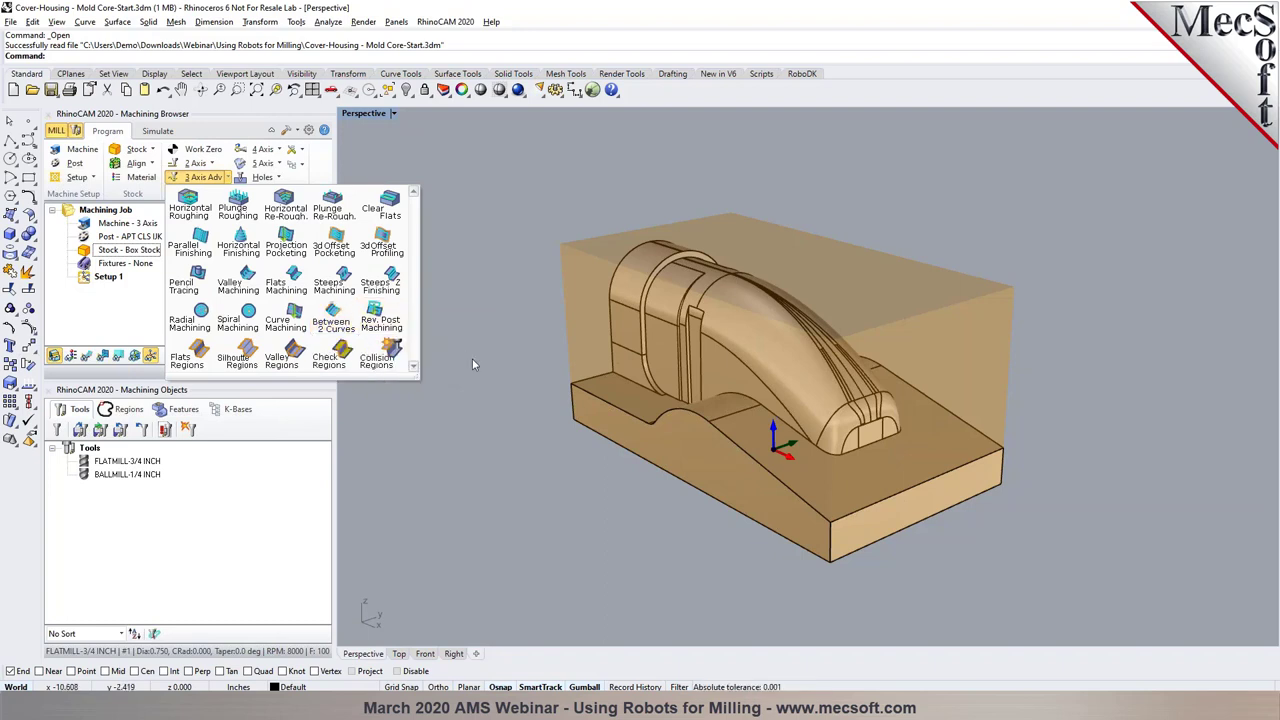
left_click(473, 362)
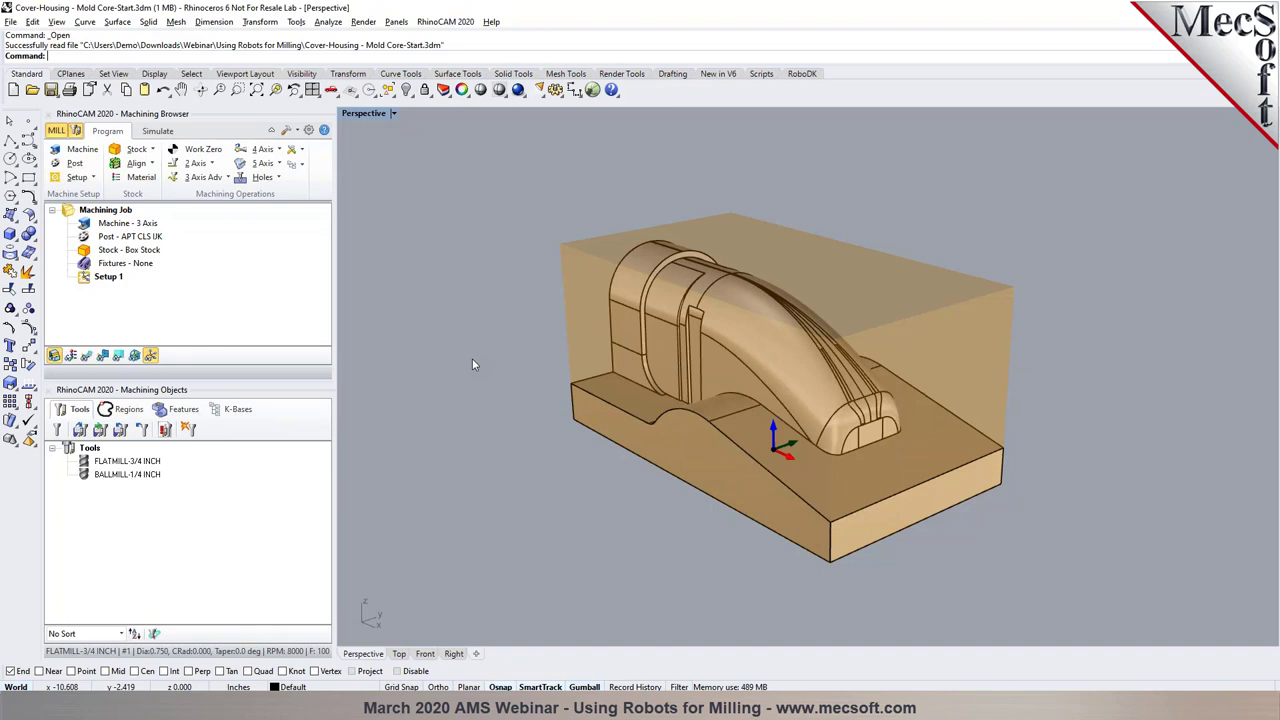
left_click(282, 151)
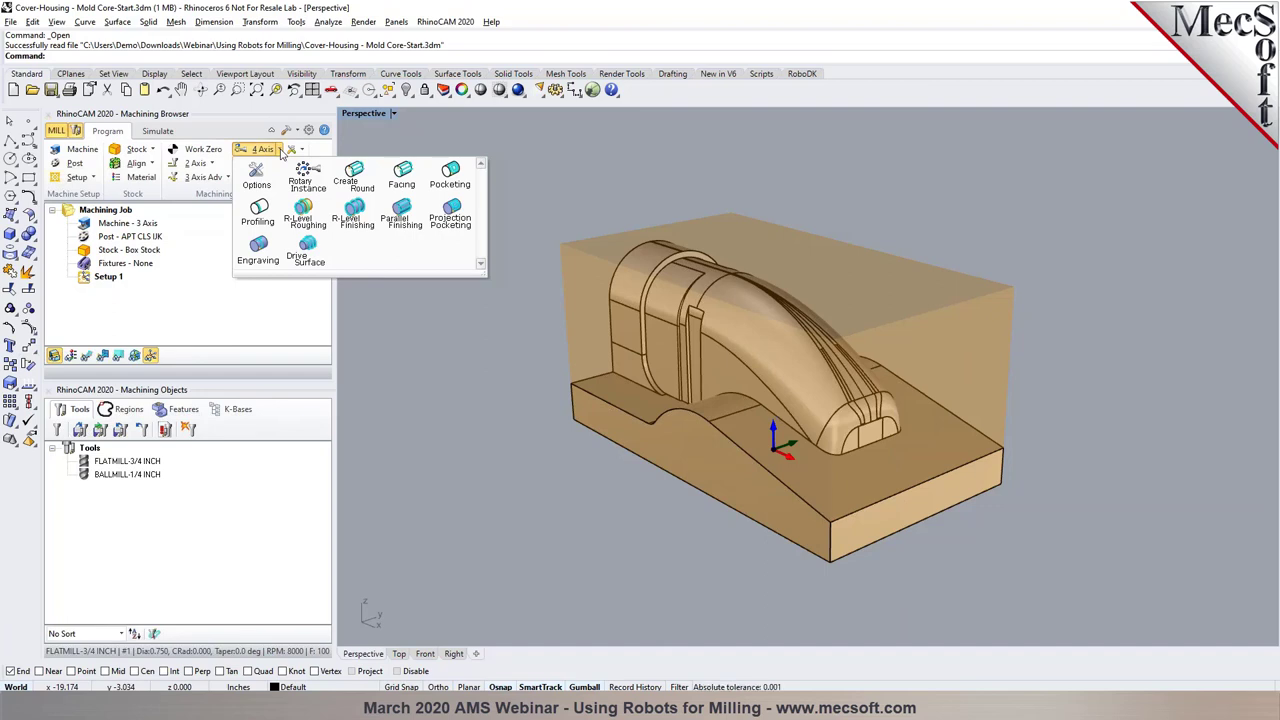
left_click(282, 151)
left_click(281, 163)
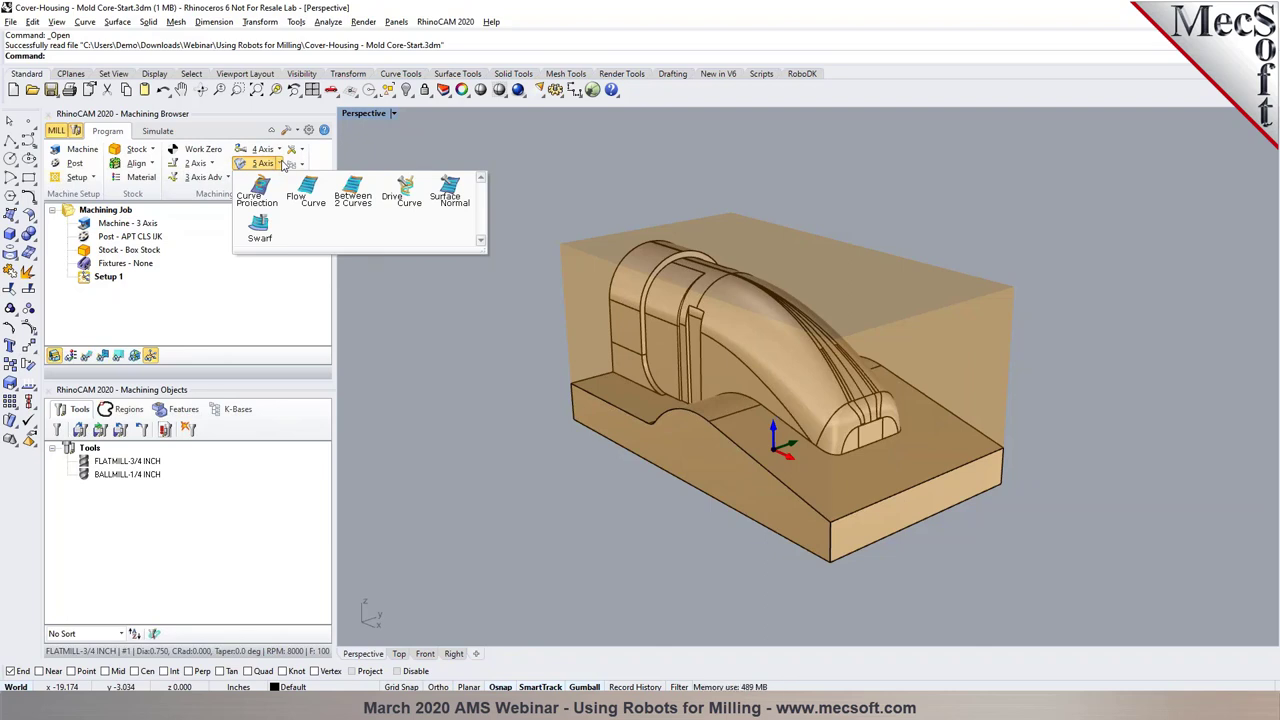
left_click(283, 164)
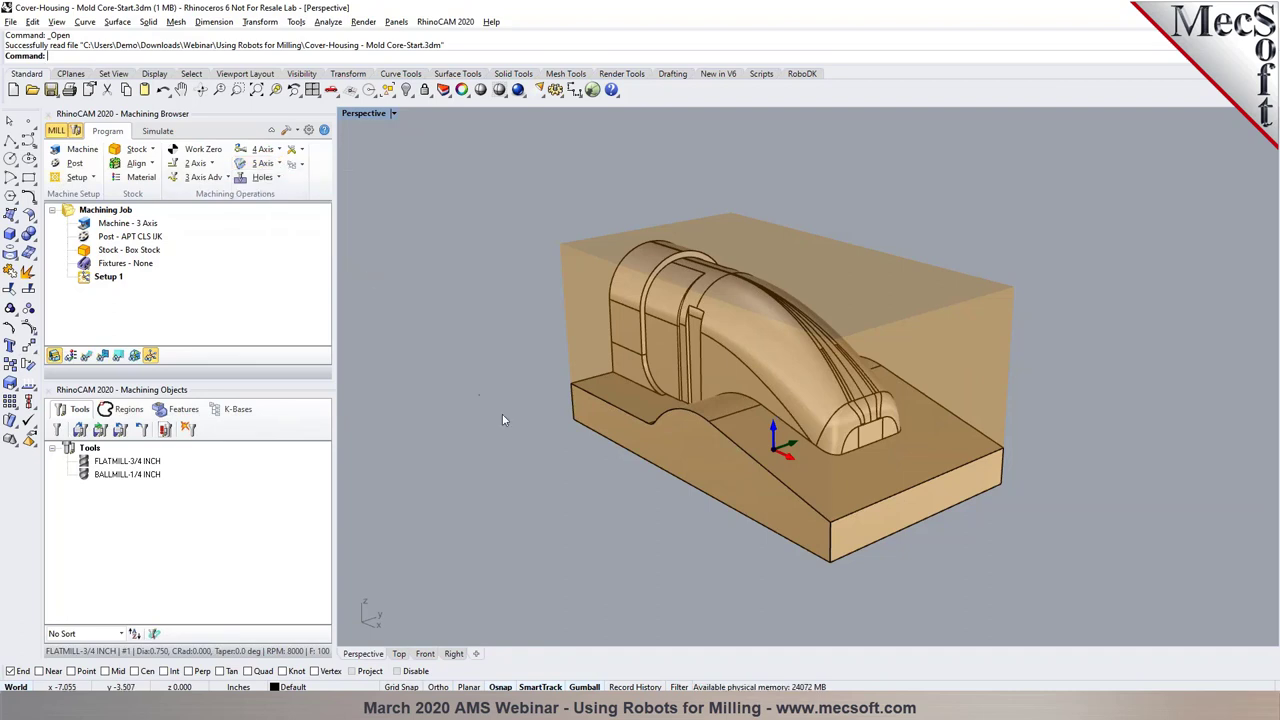
Start a 3 Axis Horizontal Roughing operation with the FLATMILL-3/4 INCH tool, and review its feeds, speeds and clearance plane
right_click_drag(520, 441, 498, 440)
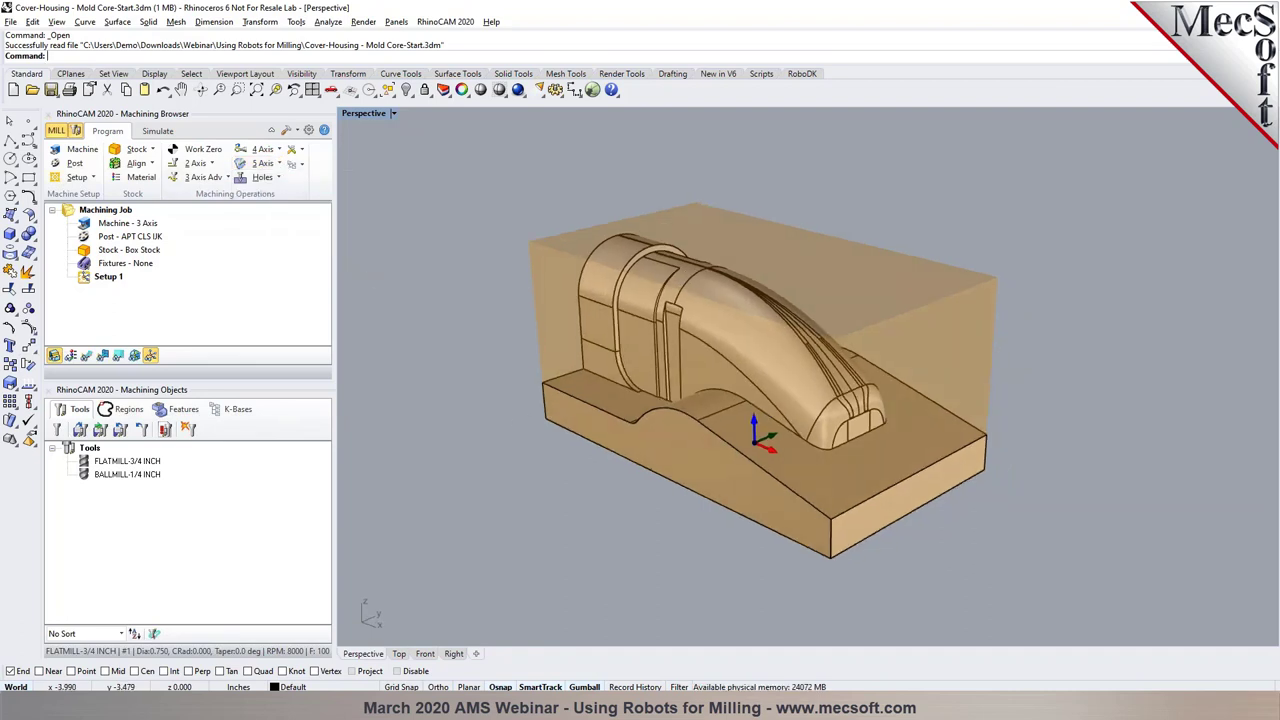
left_click(226, 179)
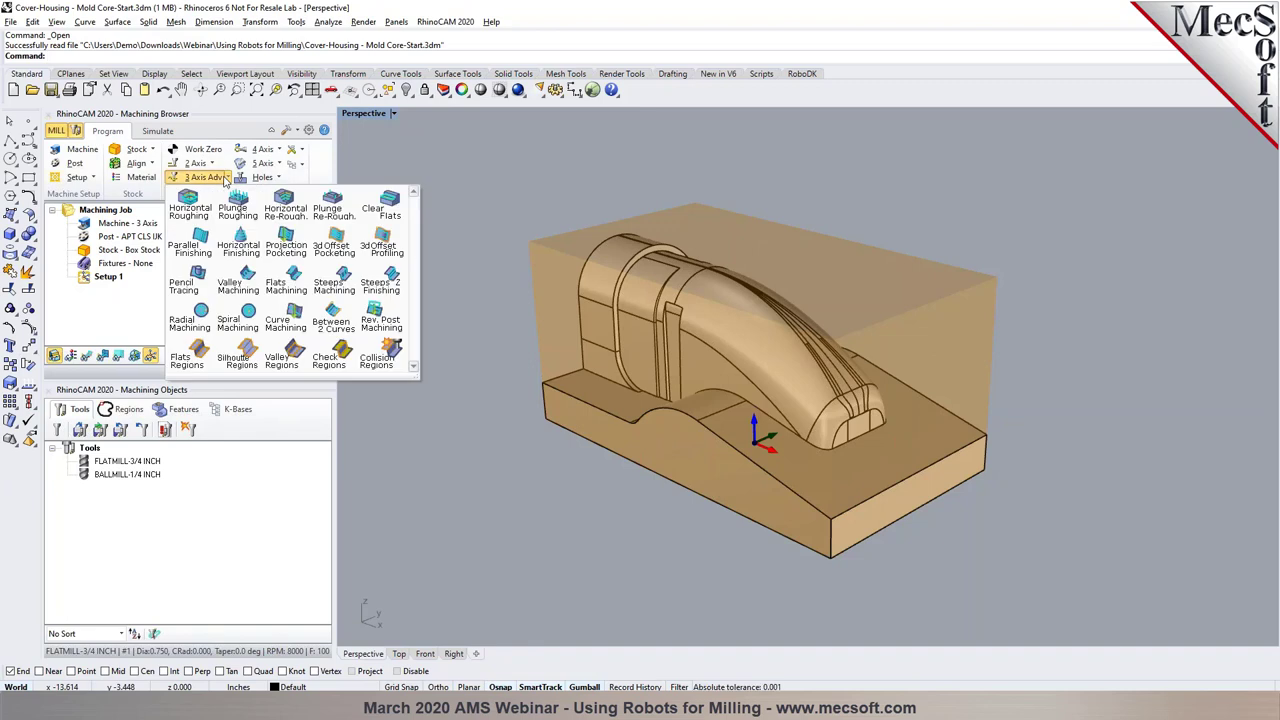
left_click(189, 205)
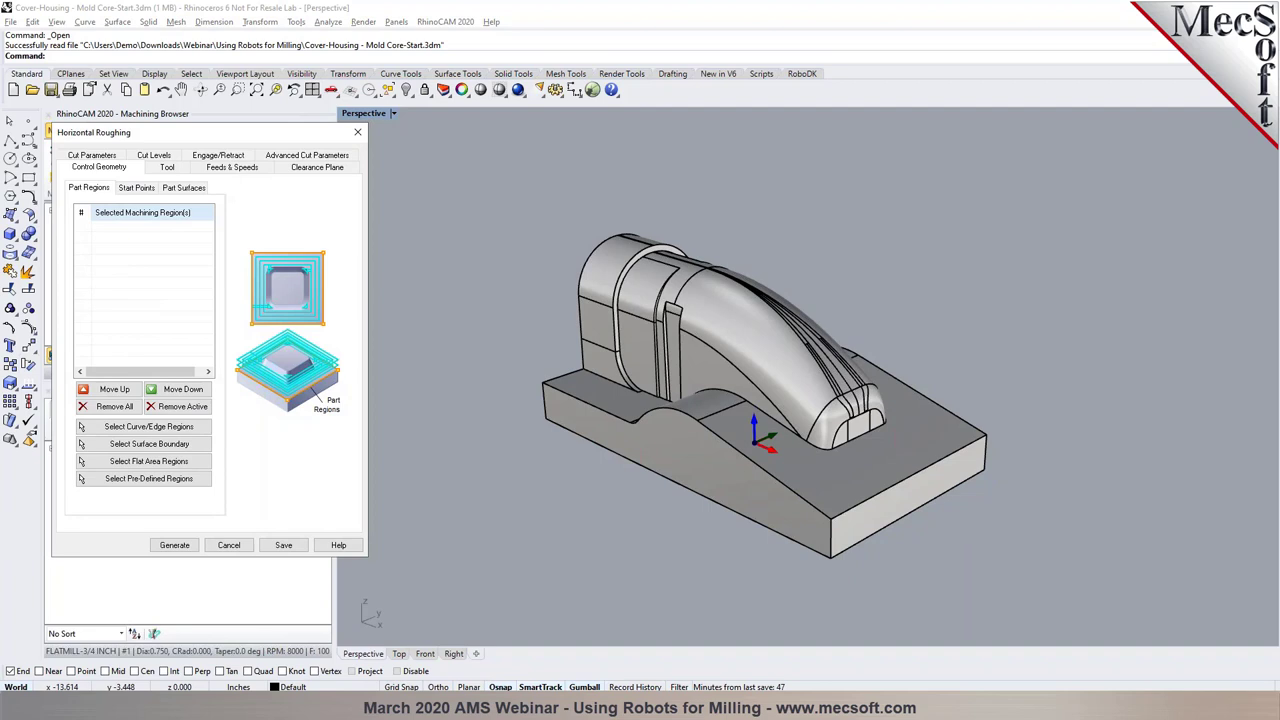
left_click(170, 166)
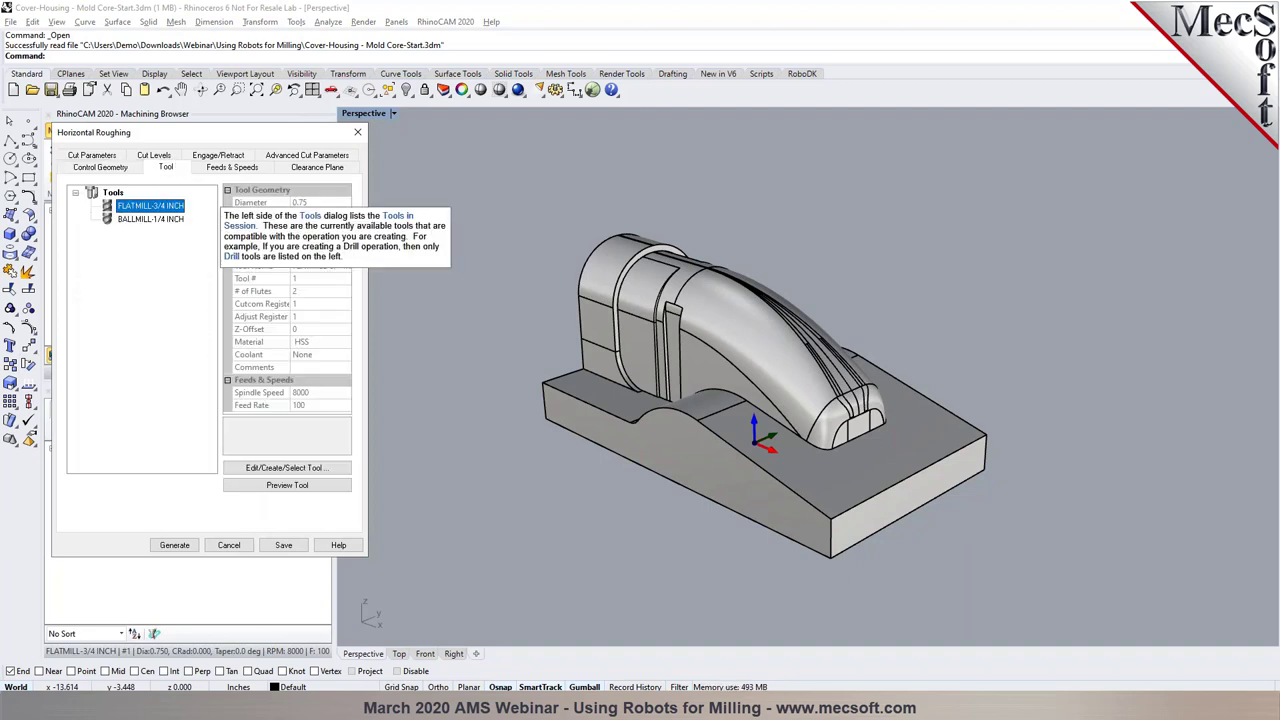
left_click(236, 168)
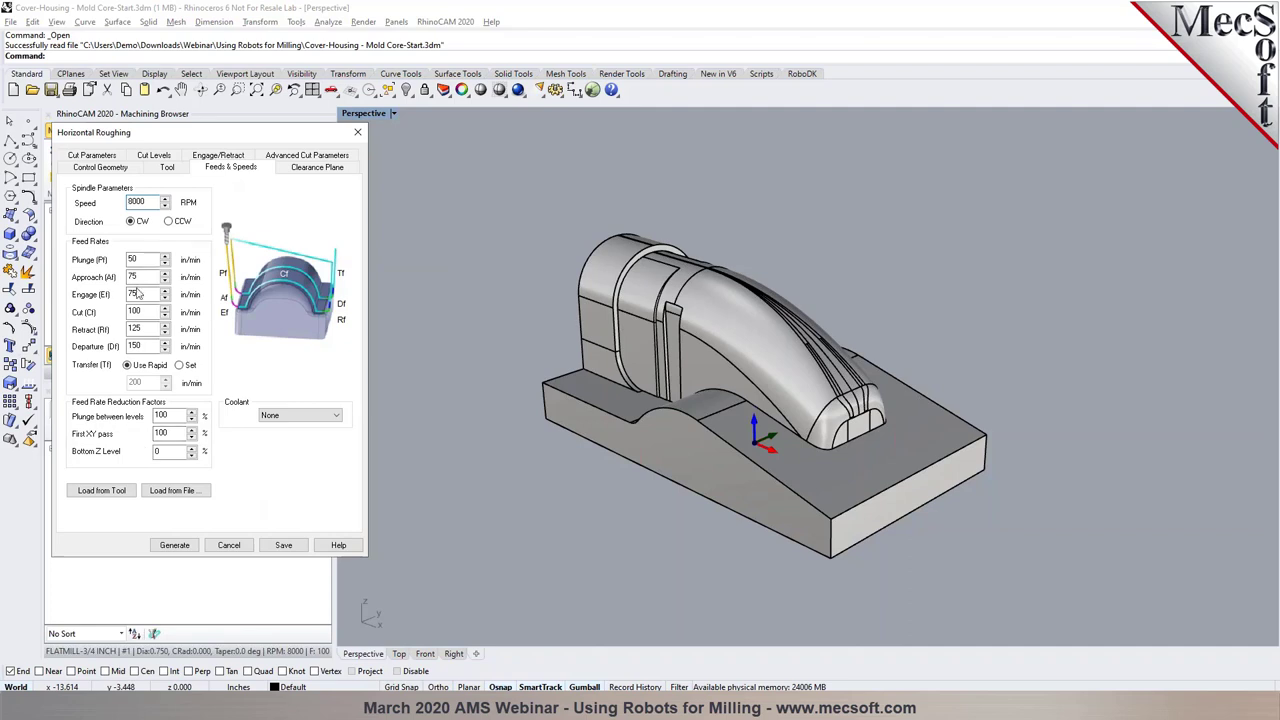
left_click(317, 167)
mouse_move(666, 353)
right_mouse_down()
mouse_move(630, 332)
mouse_move(586, 331)
mouse_move(673, 355)
right_mouse_up()
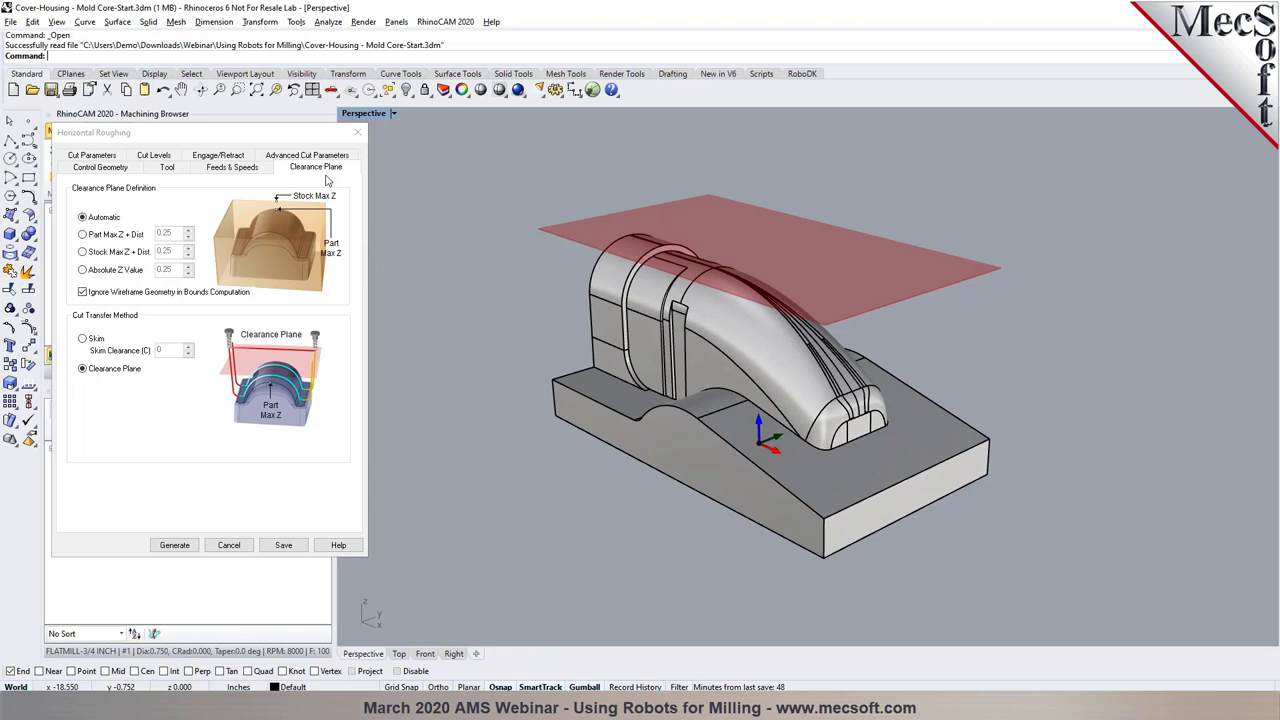
Change the roughing stepover percentage, review the cut level, engage/retract and arc fitting settings, and generate the toolpath
left_click(116, 158)
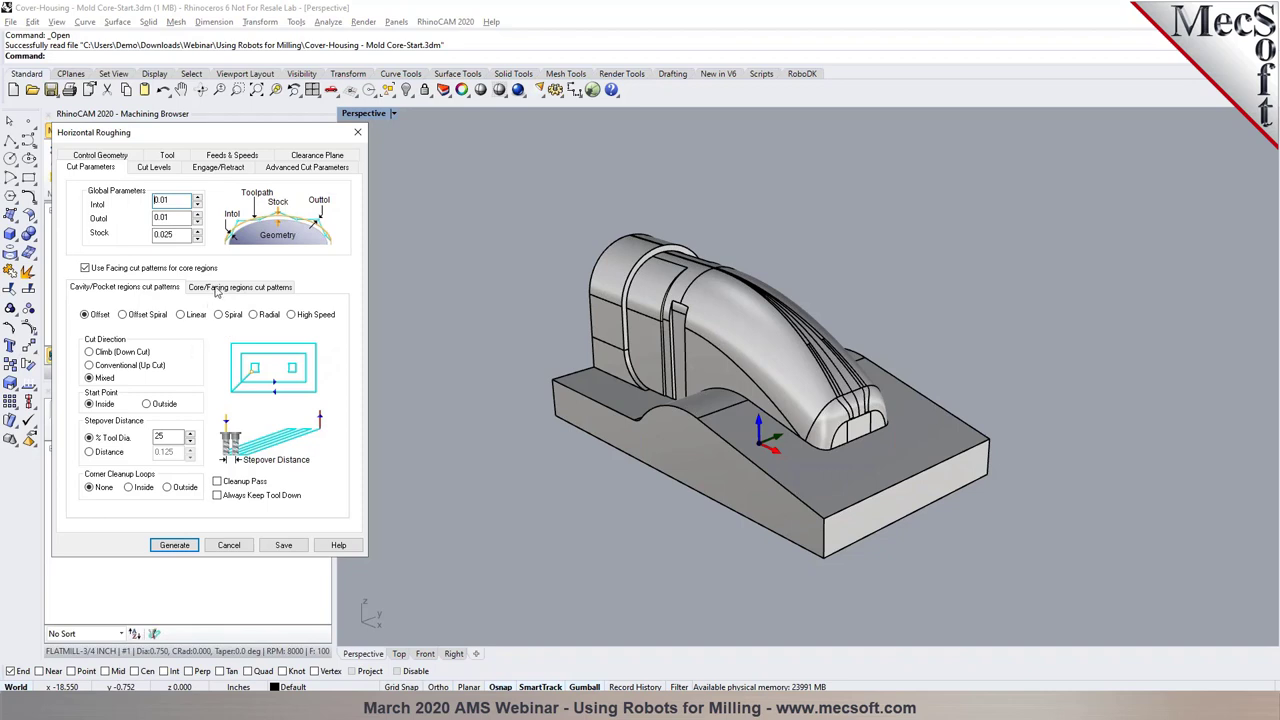
double_click(160, 437)
type("3")
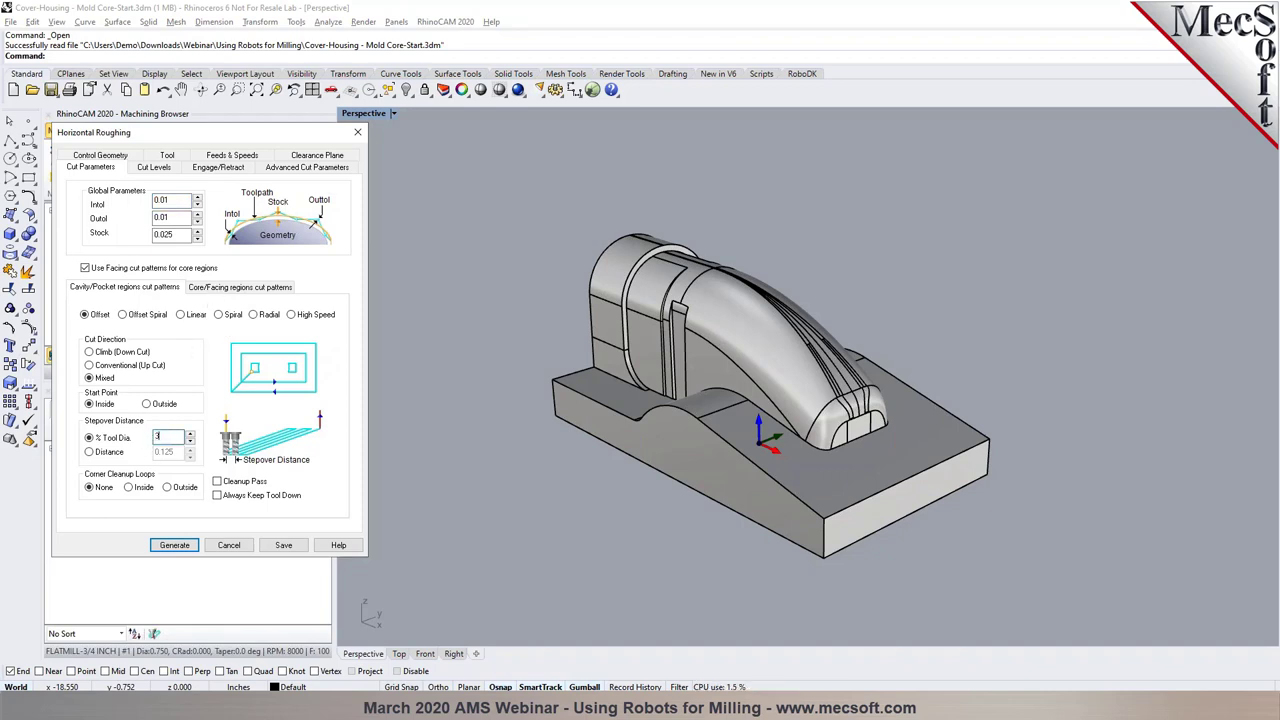
left_click(145, 170)
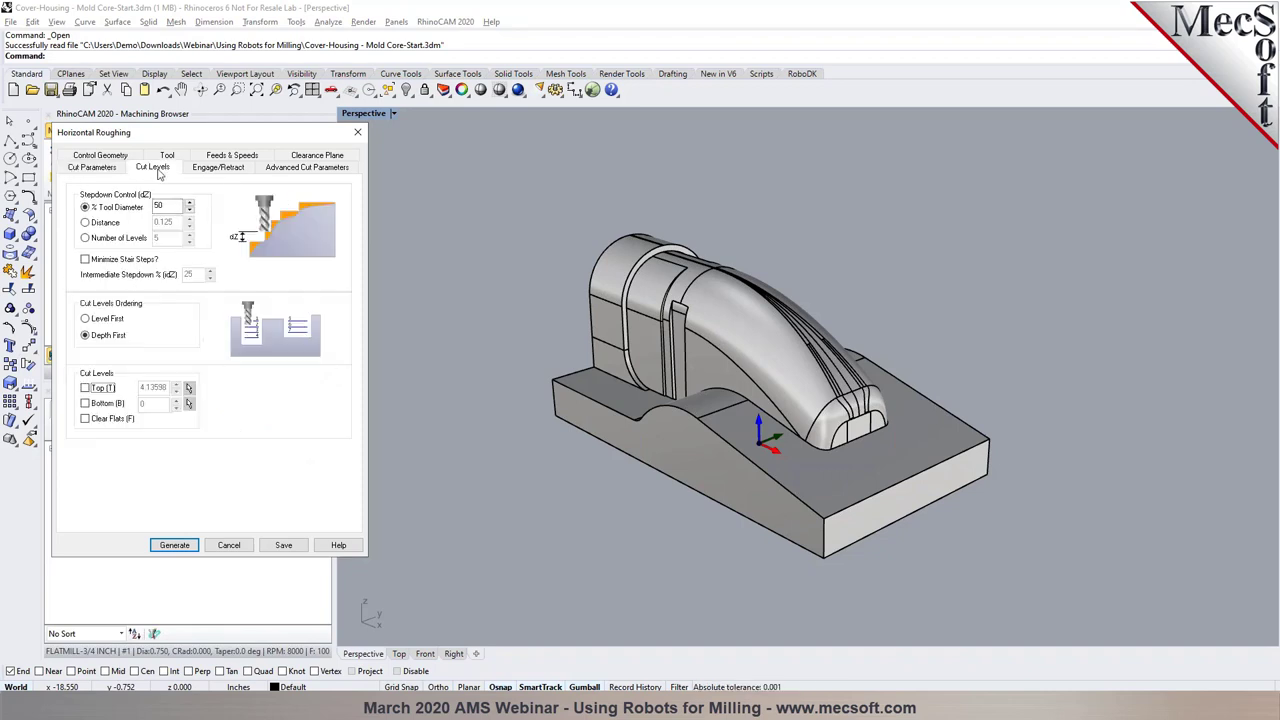
left_click(225, 170)
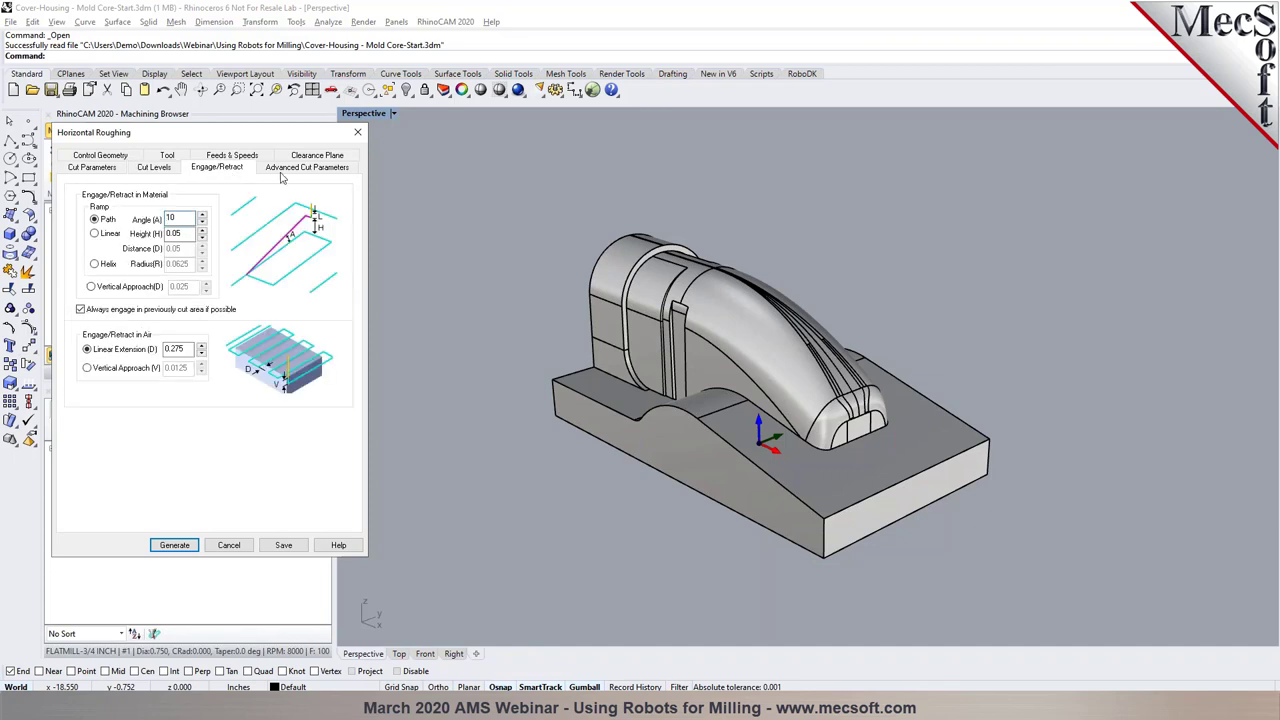
left_click(282, 172)
left_click(178, 288)
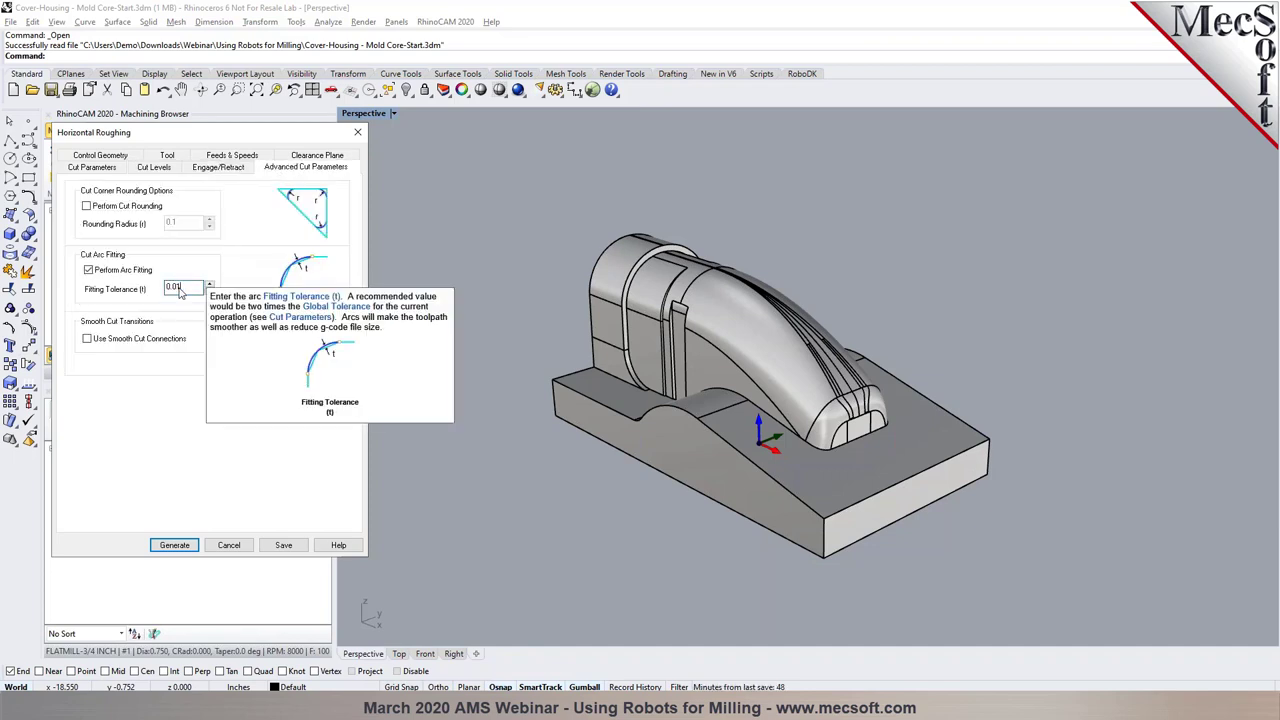
left_click(176, 545)
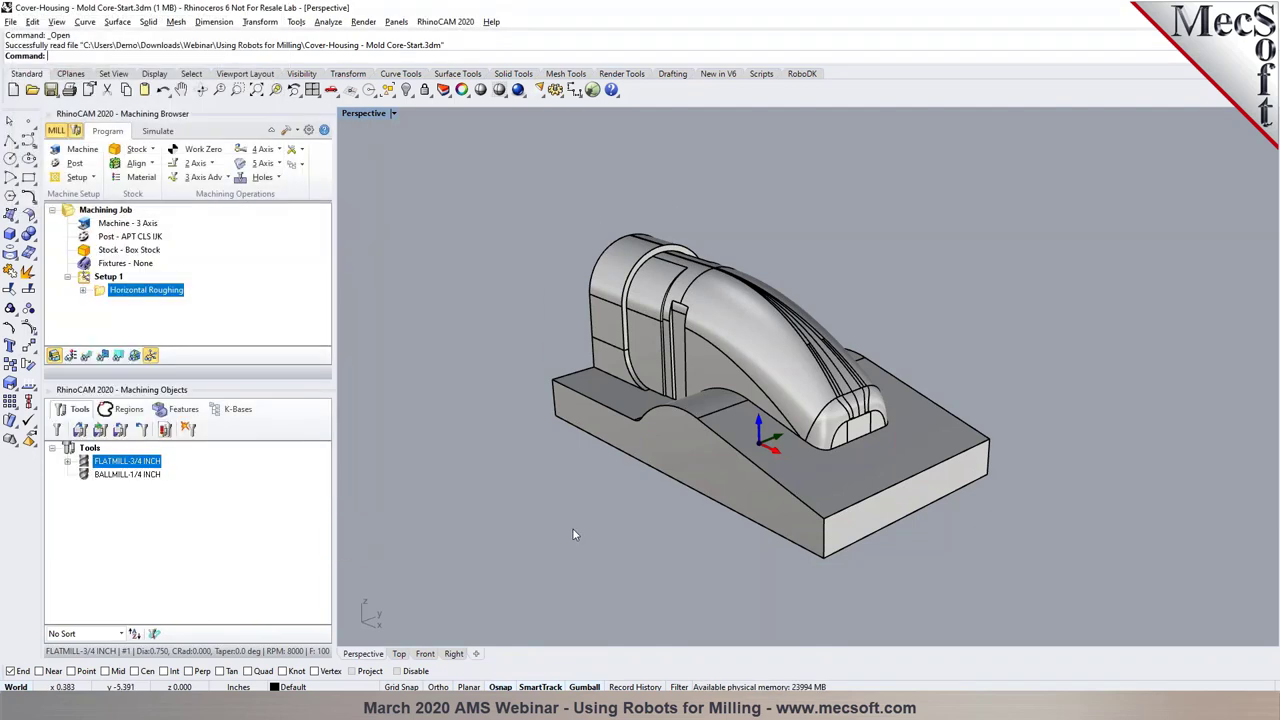
Display the horizontal roughing toolpath and inspect it level by level from Z 3.7750 down to Z 1.1500
left_click(86, 356)
mouse_move(614, 449)
right_mouse_down()
mouse_move(586, 434)
mouse_move(632, 438)
right_mouse_up()
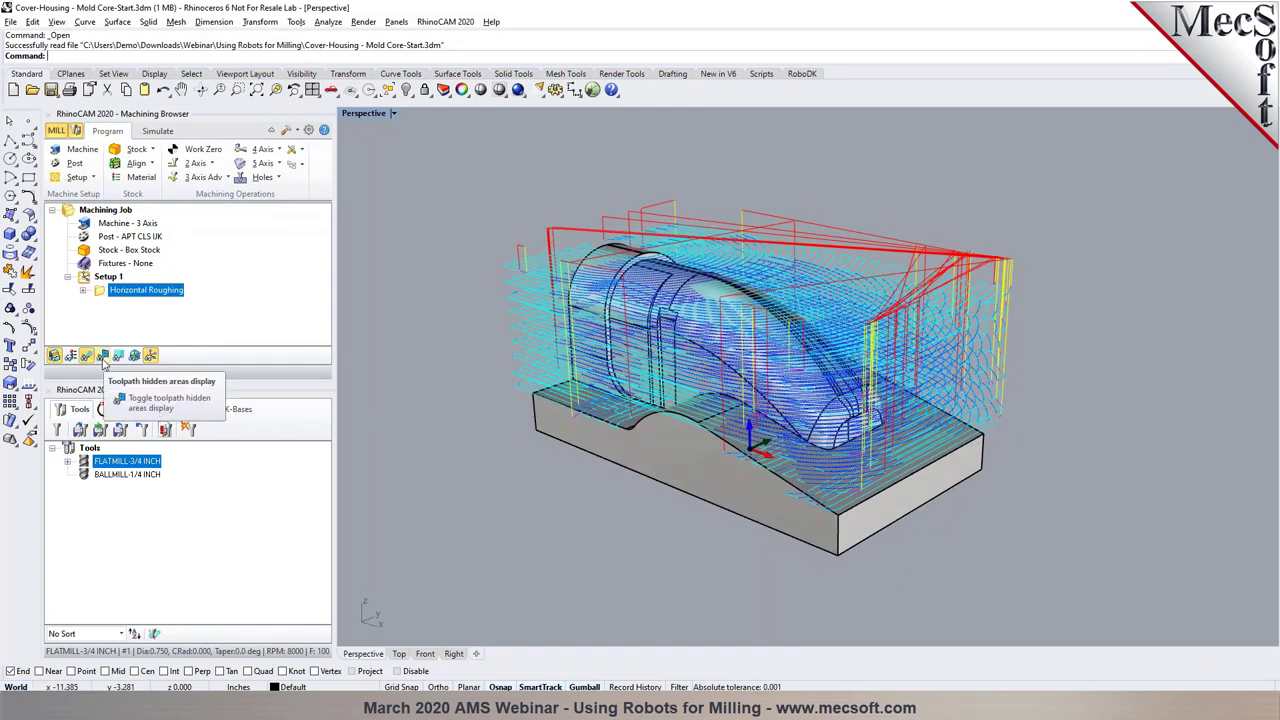
left_click(118, 356)
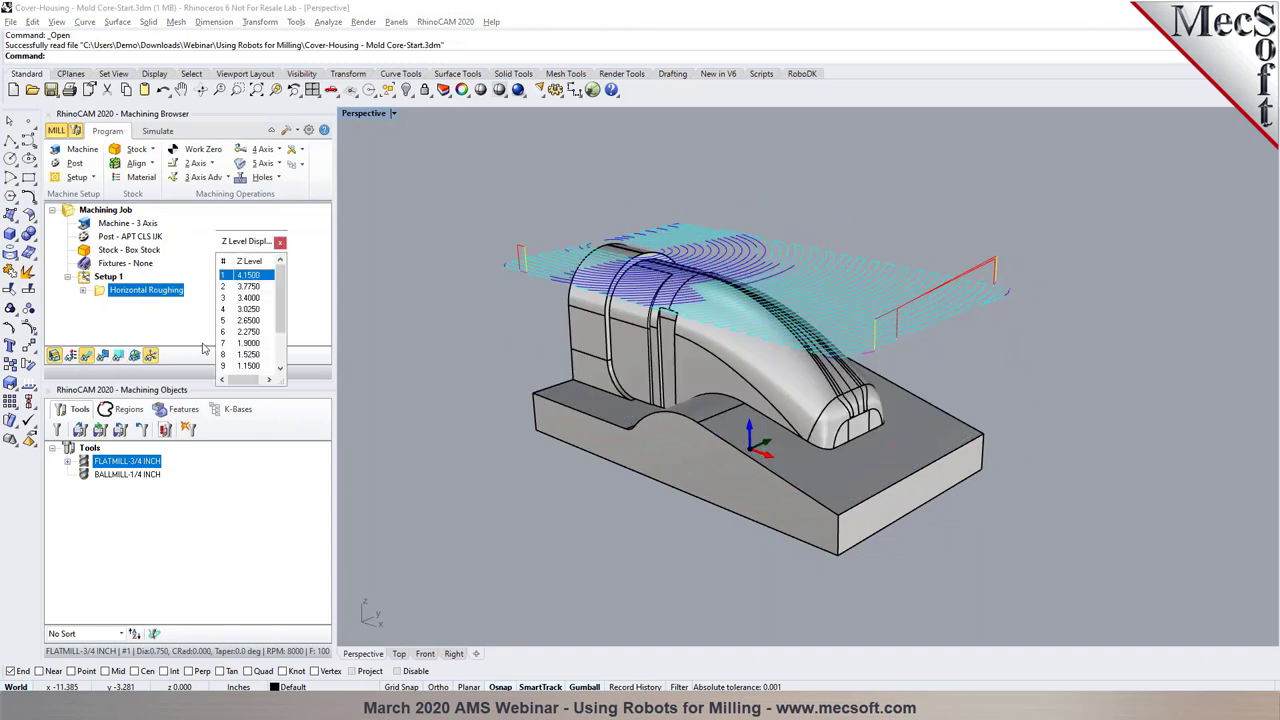
left_click(242, 288)
key("Down")
key("Down")
key("Down")
key("Down")
key("Down")
key("Down")
key("Down")
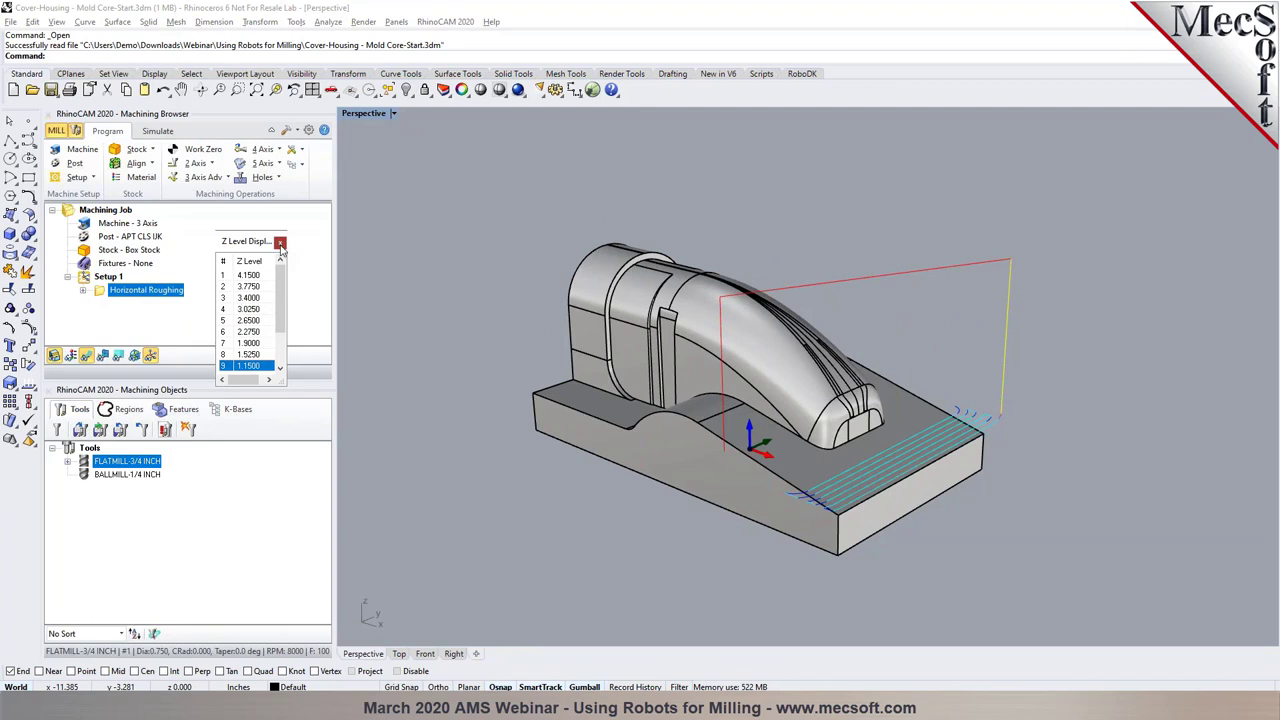
left_click(281, 244)
Simulate the horizontal roughing operation on the box stock and inspect the stepped result
left_click(160, 132)
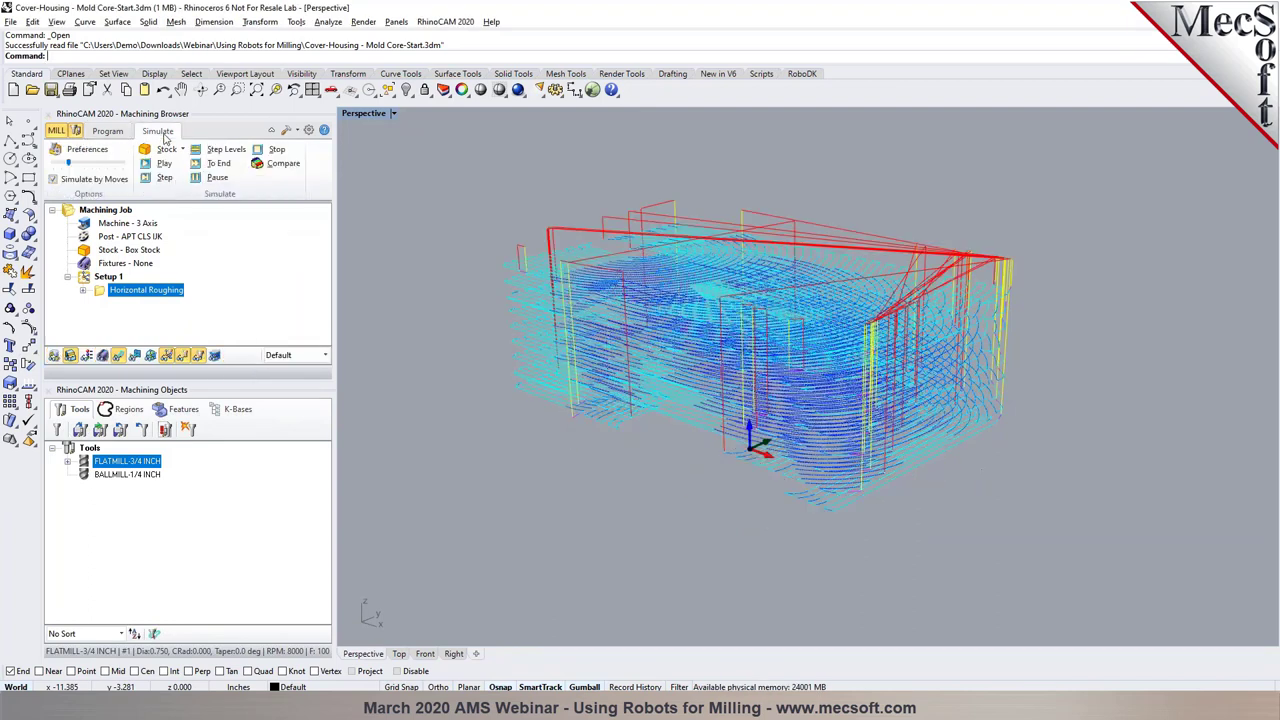
left_click(164, 163)
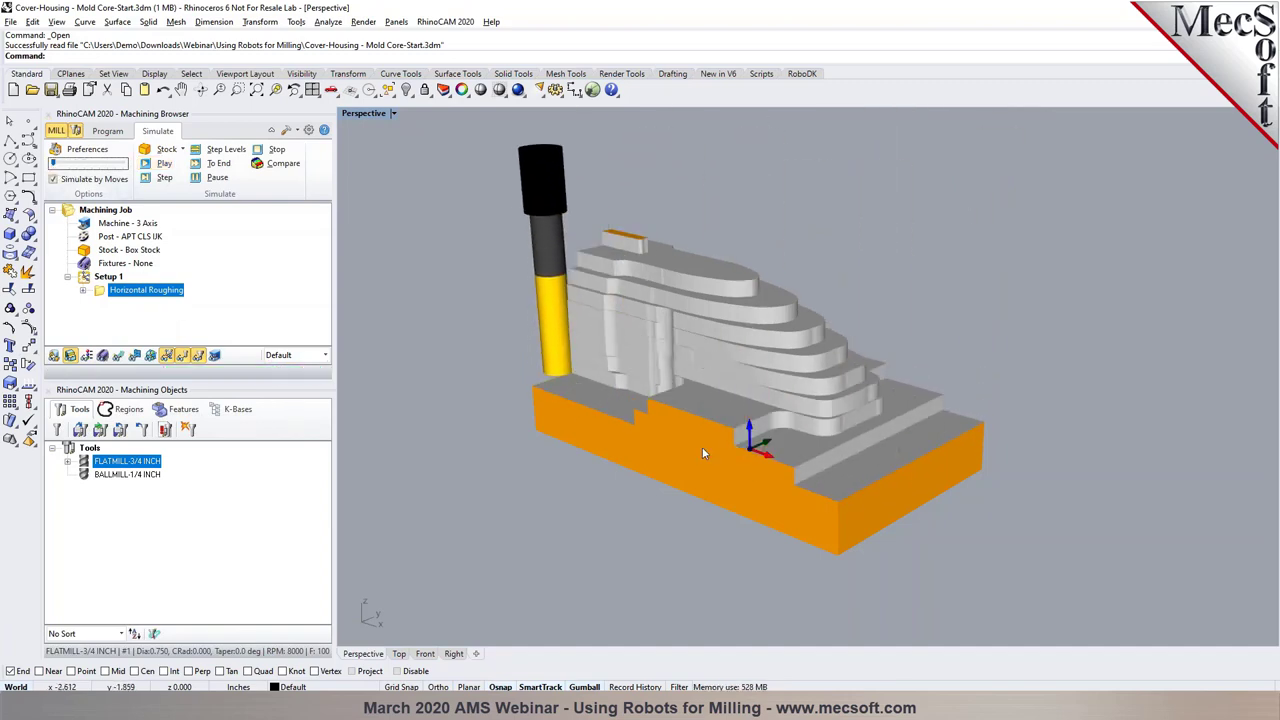
mouse_move(918, 477)
right_mouse_down()
mouse_move(820, 475)
mouse_move(896, 470)
right_mouse_up()
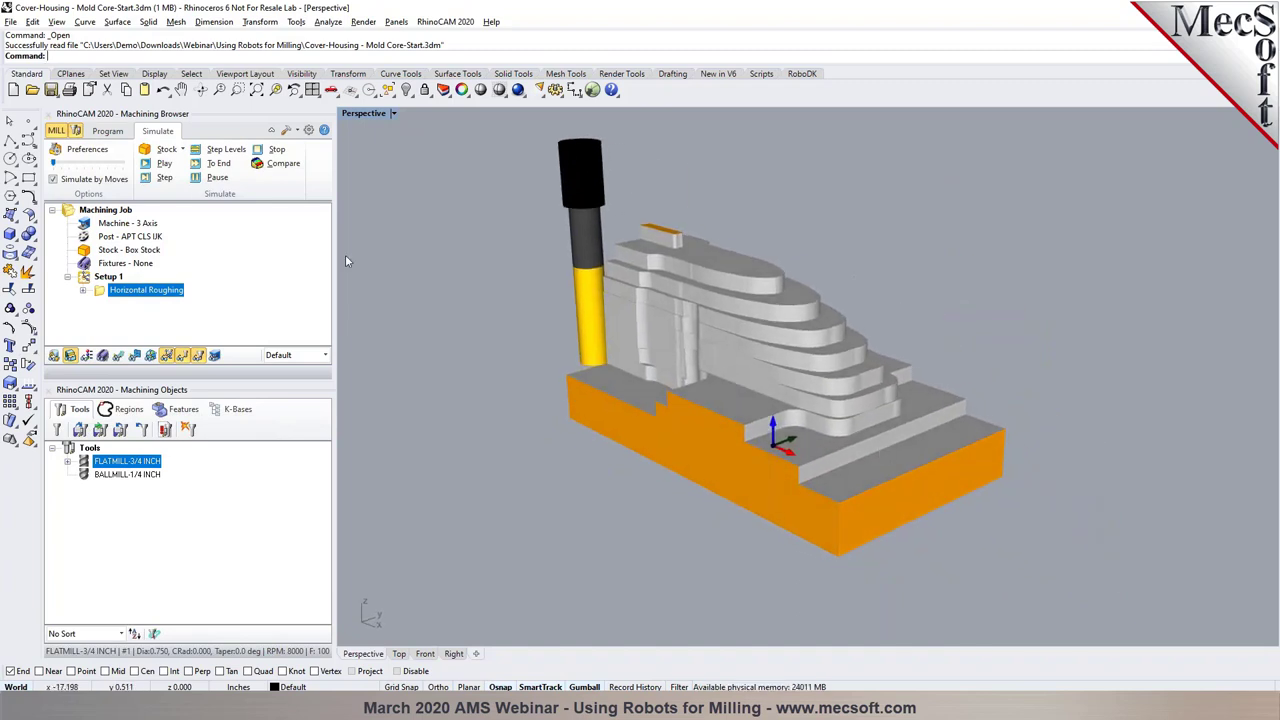
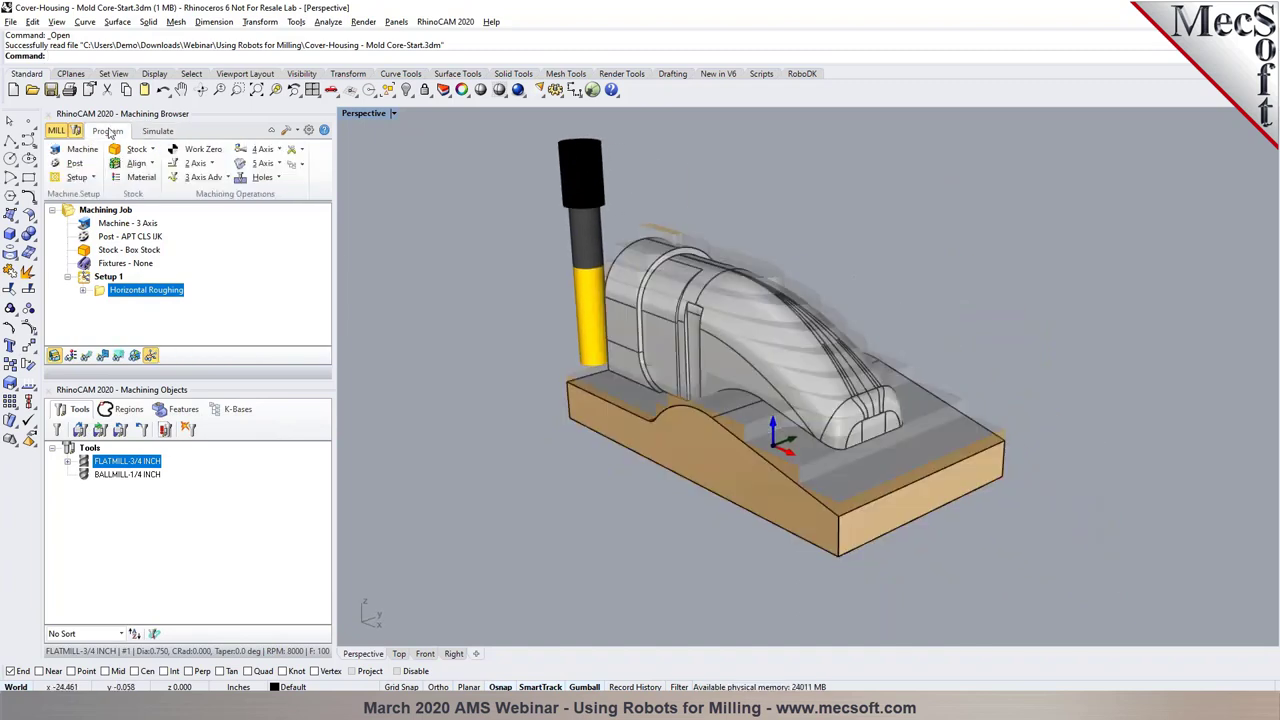
Start a 3 Axis Parallel Finishing operation using the BALLMILL-1/4 INCH tool, and review its feeds, speeds and clearance plane
left_click(228, 180)
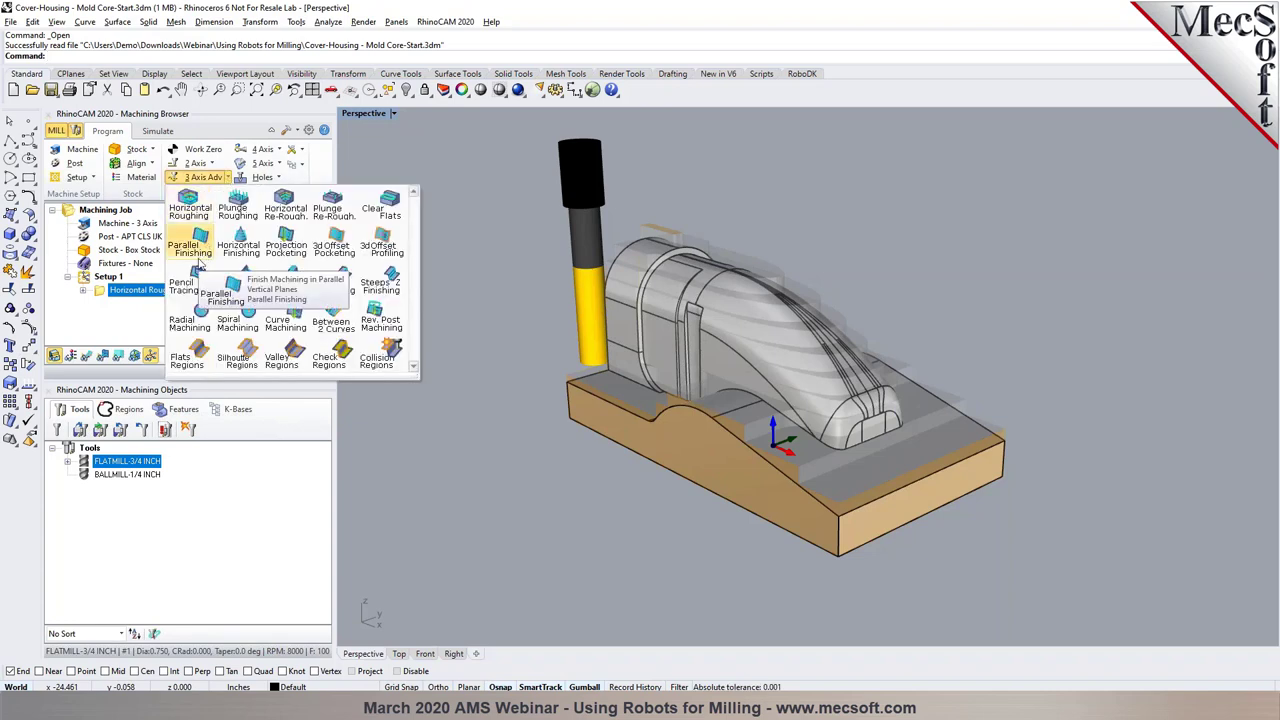
left_click(198, 263)
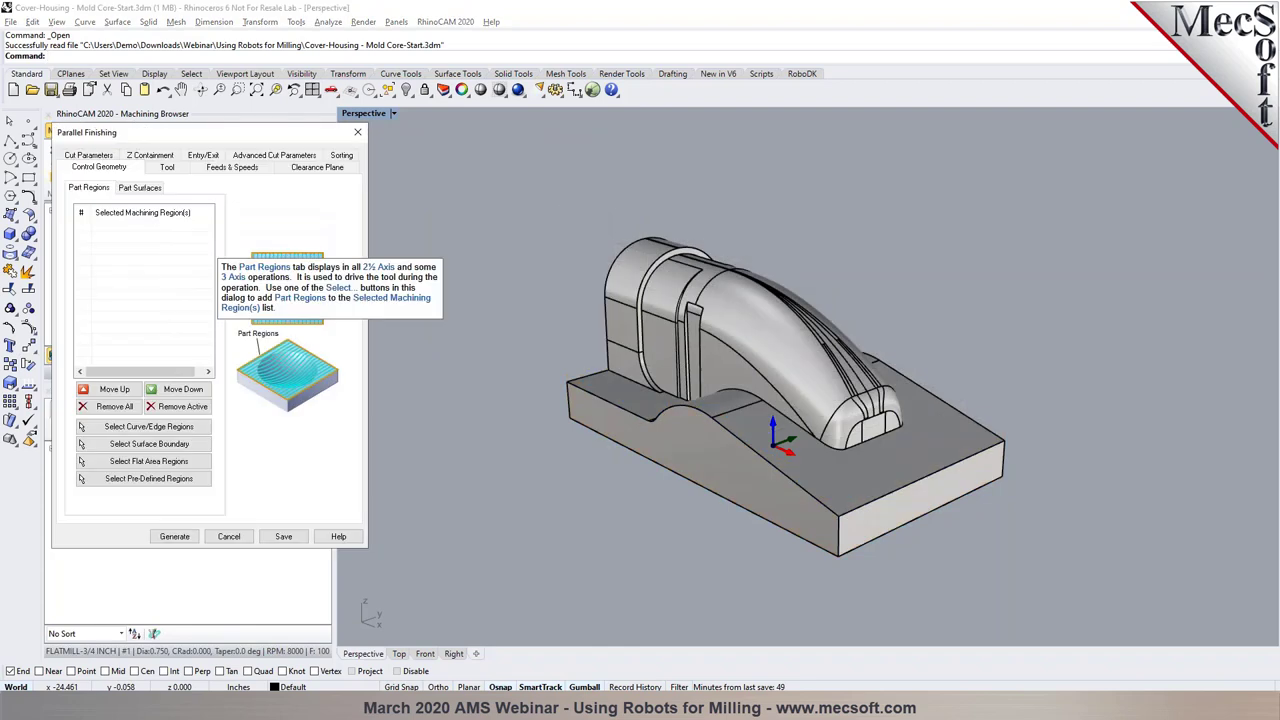
left_click(177, 170)
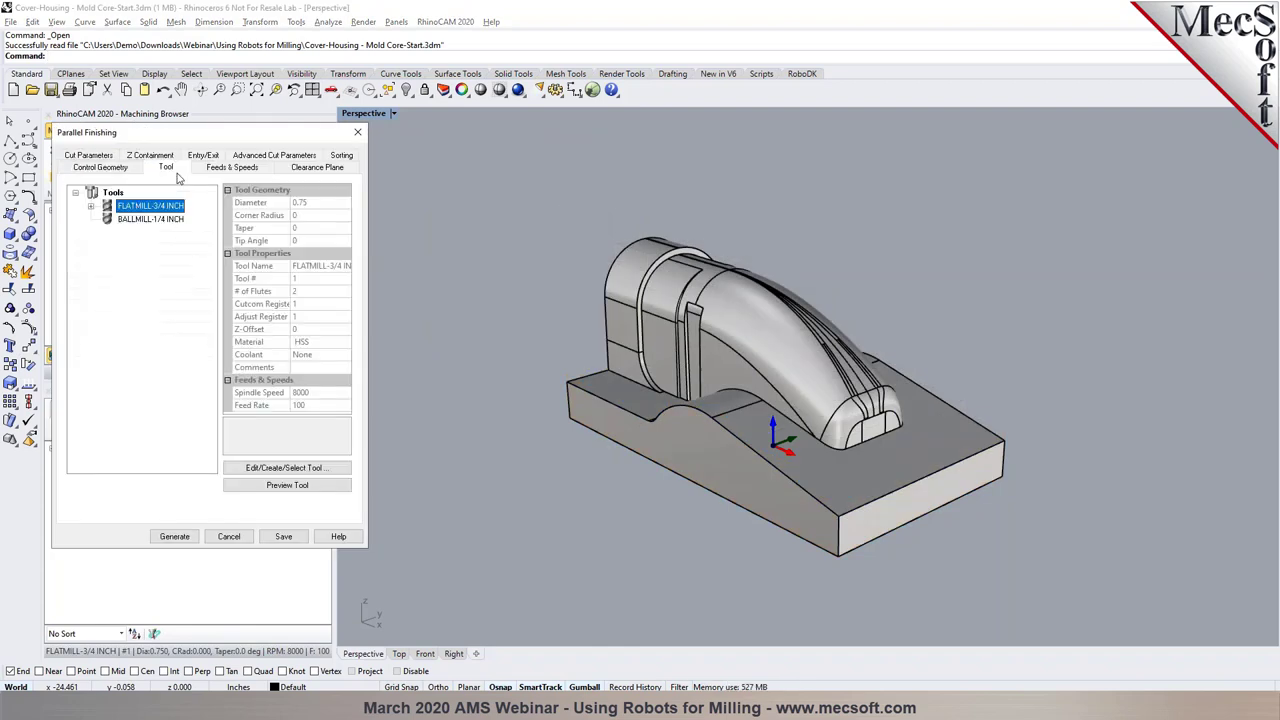
left_click(151, 219)
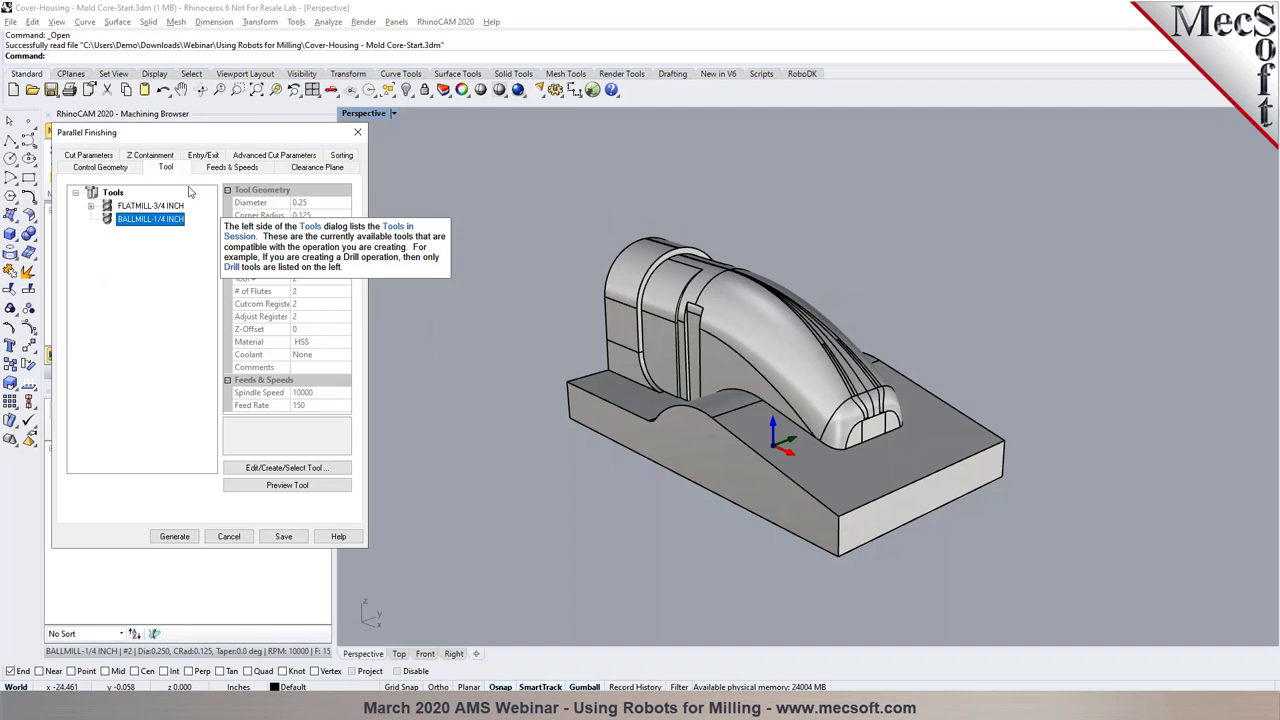
left_click(230, 168)
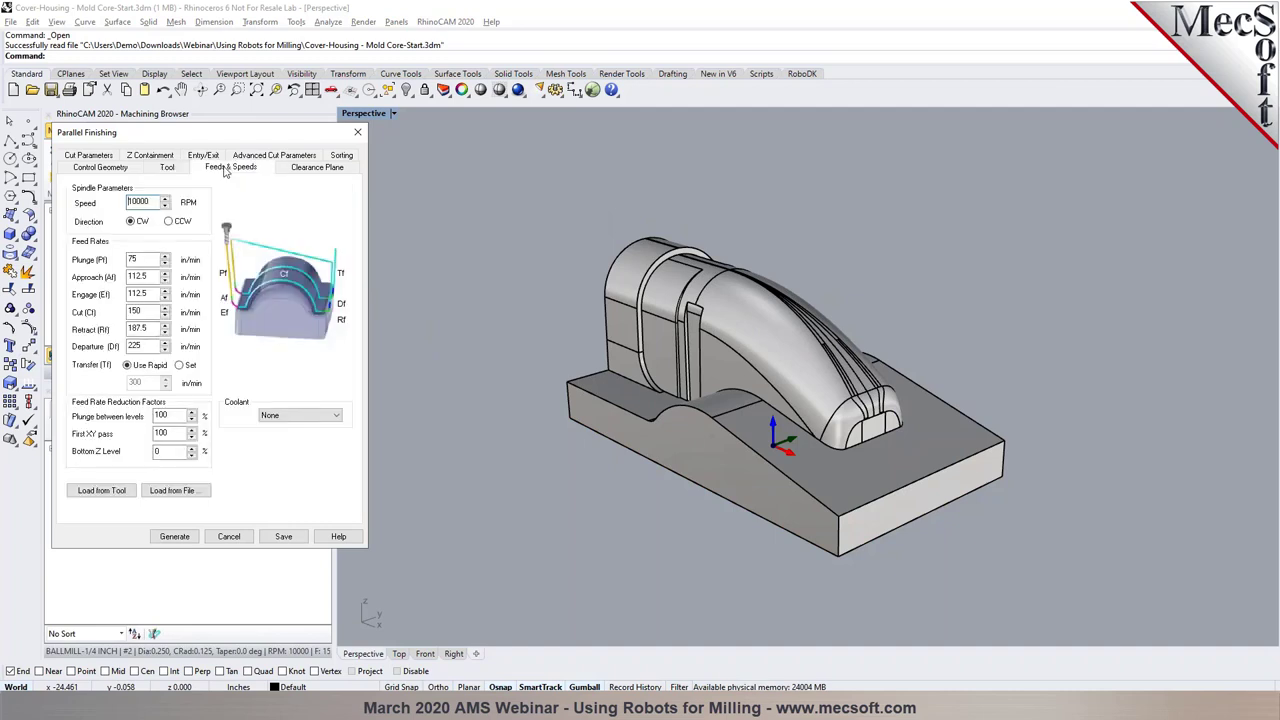
left_click(311, 170)
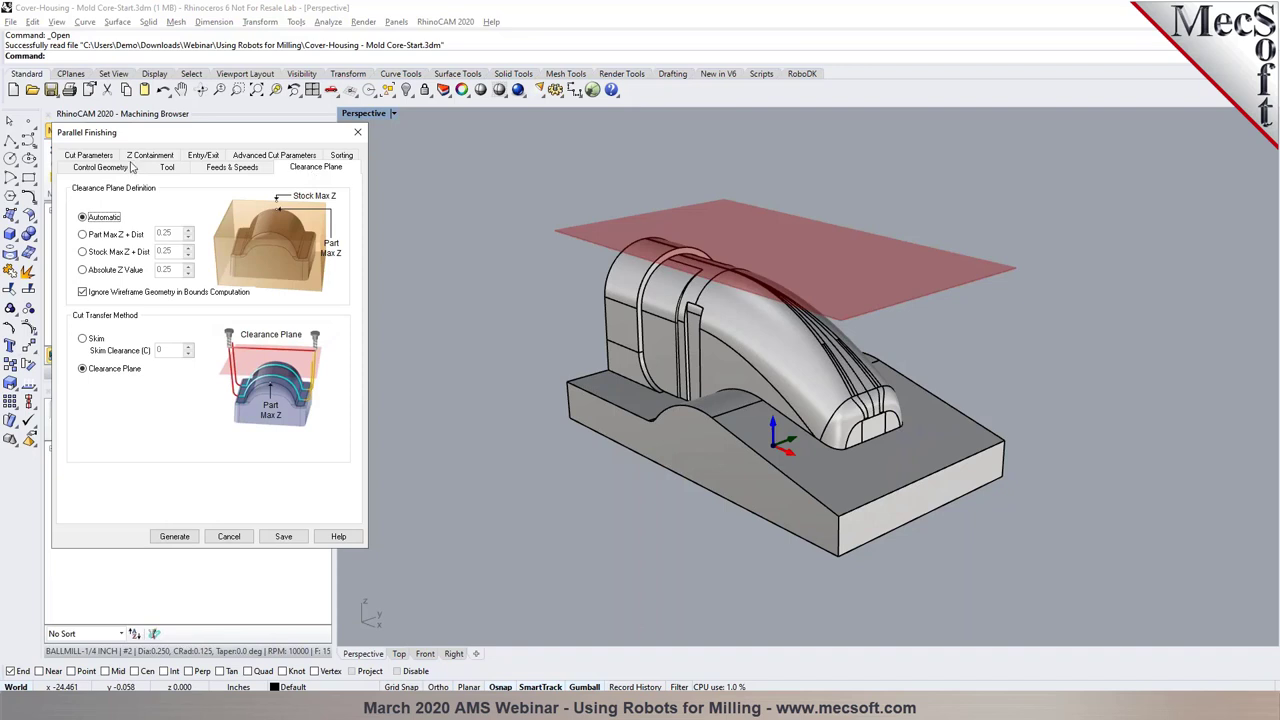
Set the finishing angle of cuts to 90 and the stepover to 20% of tool diameter, and generate the toolpath
left_click(91, 160)
double_click(160, 346)
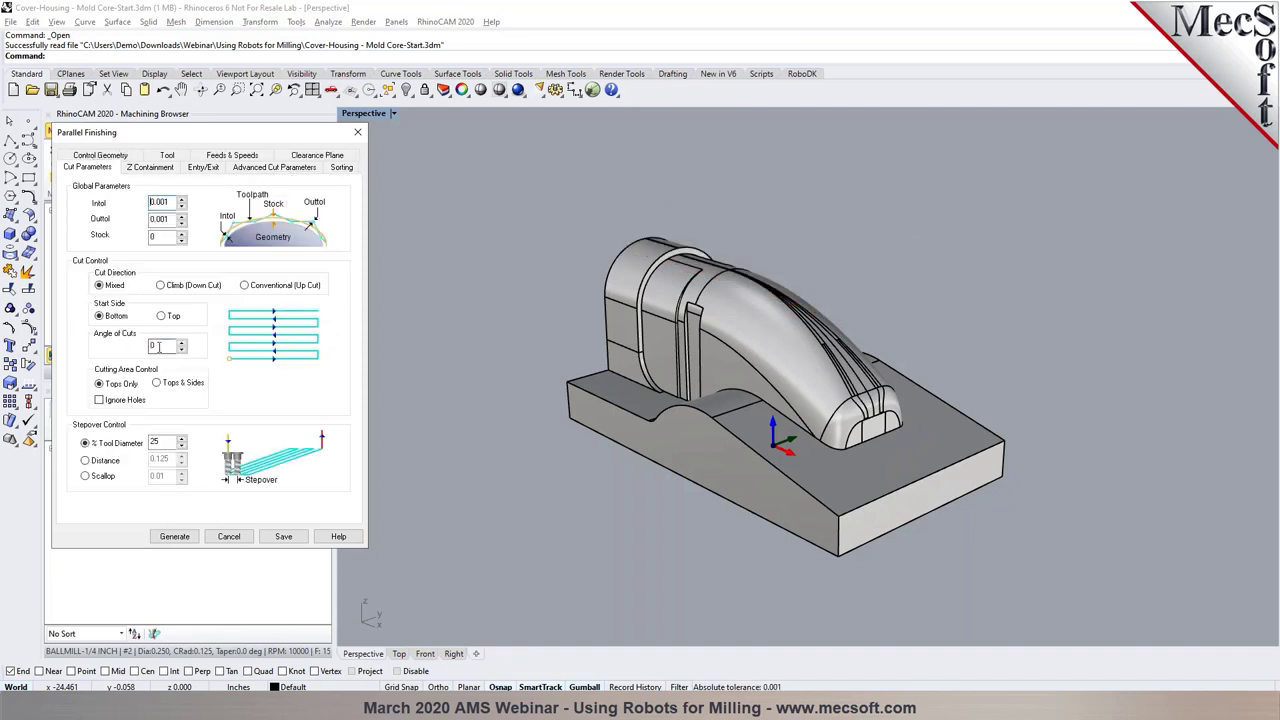
type("90")
double_click(157, 442)
type("2")
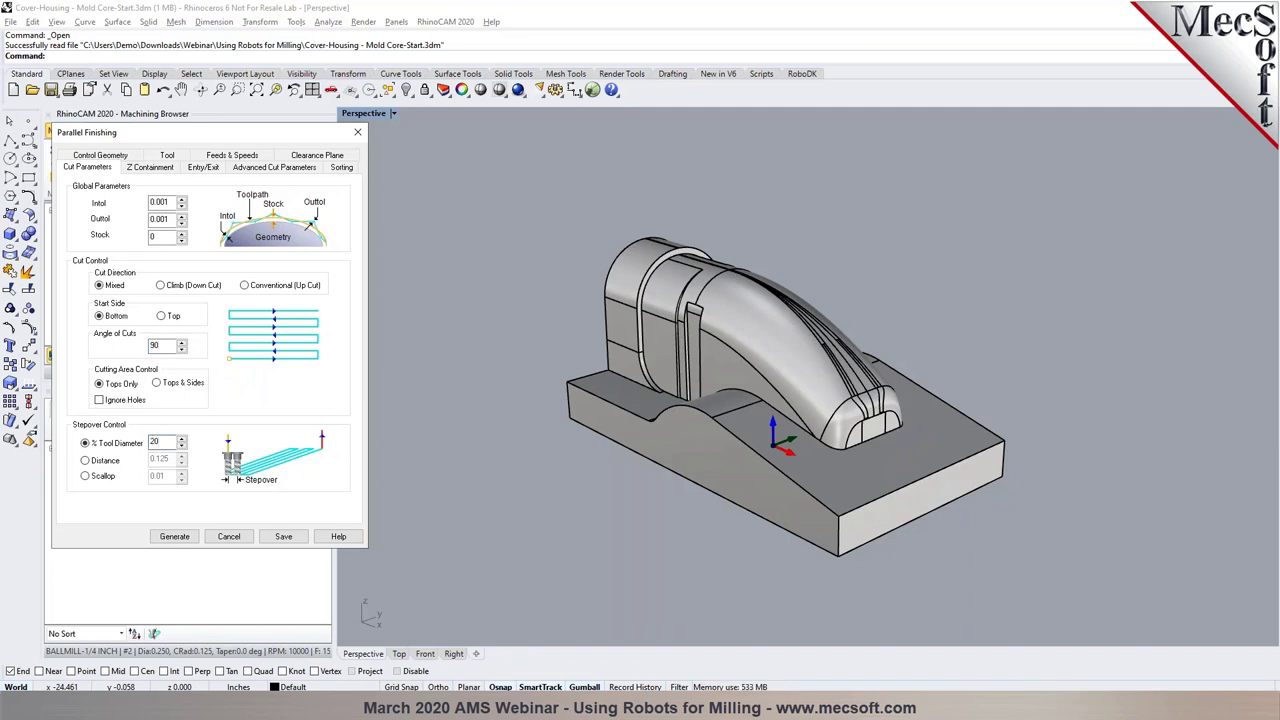
left_click(175, 536)
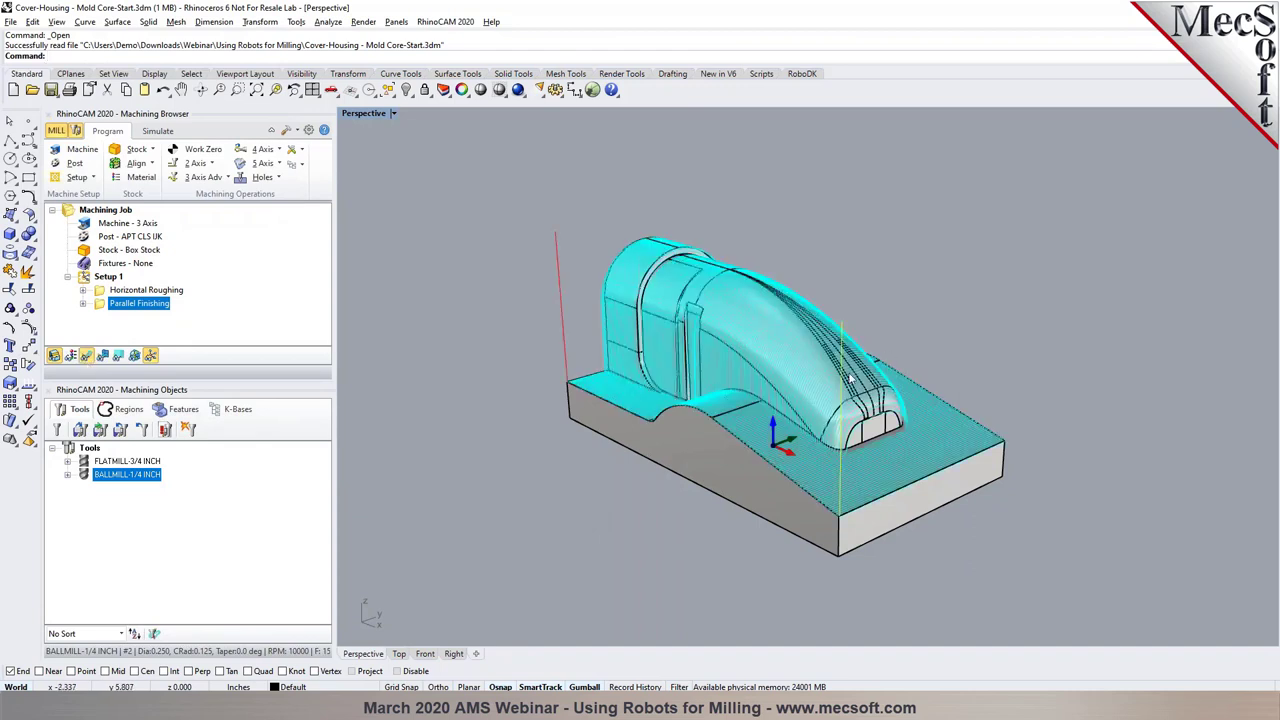
Inspect the parallel finishing toolpath, simulate it on the roughed stock with an adjusted simulation speed, and pause partway
scroll(830, 397, "up", 1)
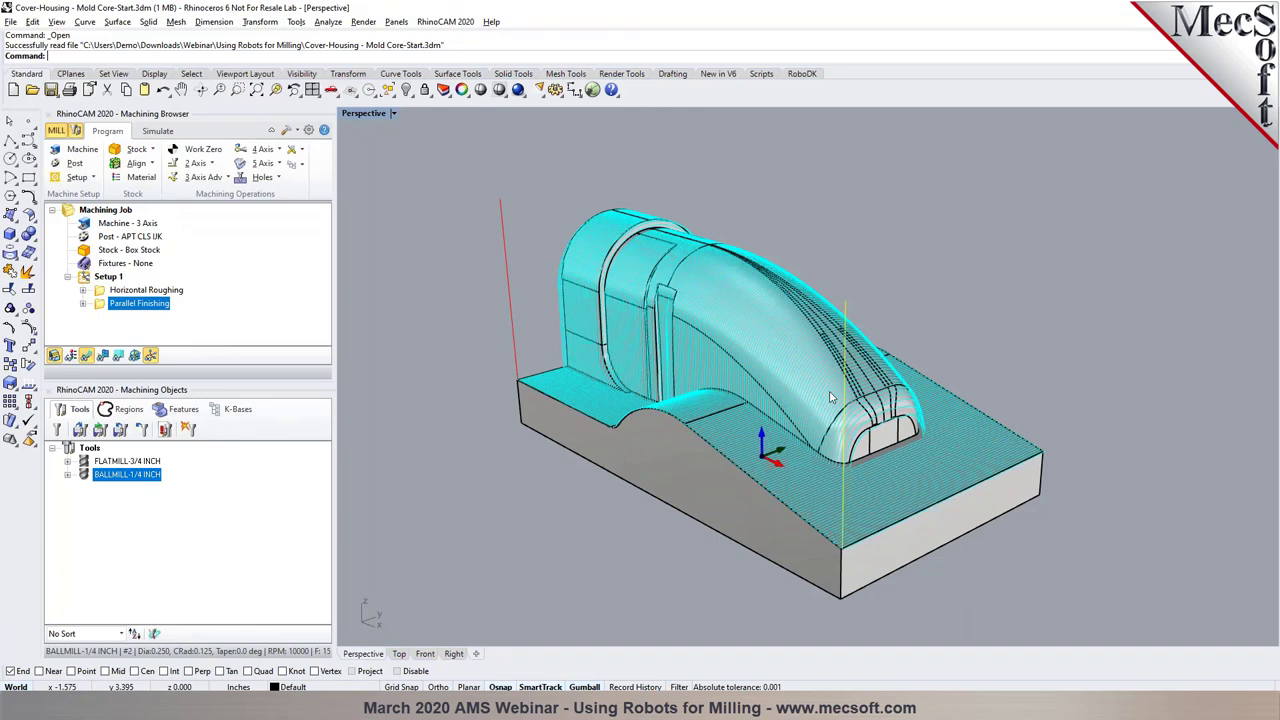
right_click_drag(830, 397, 998, 340)
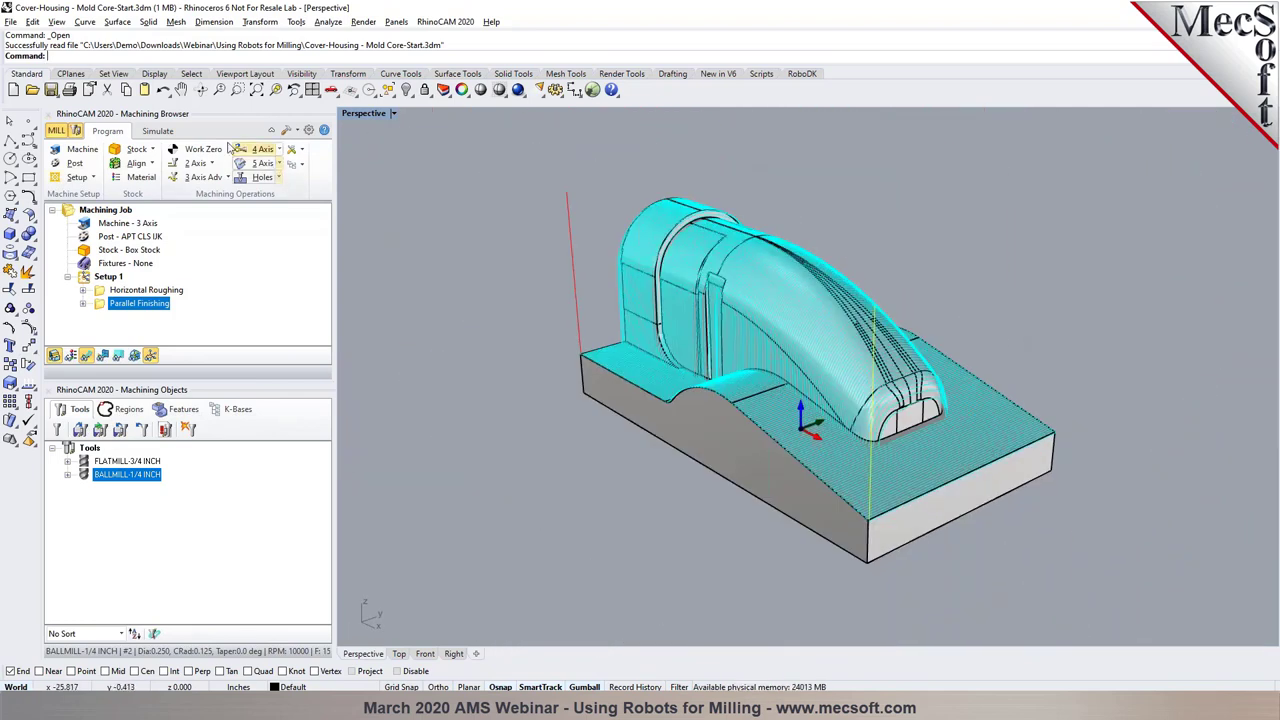
left_click(170, 132)
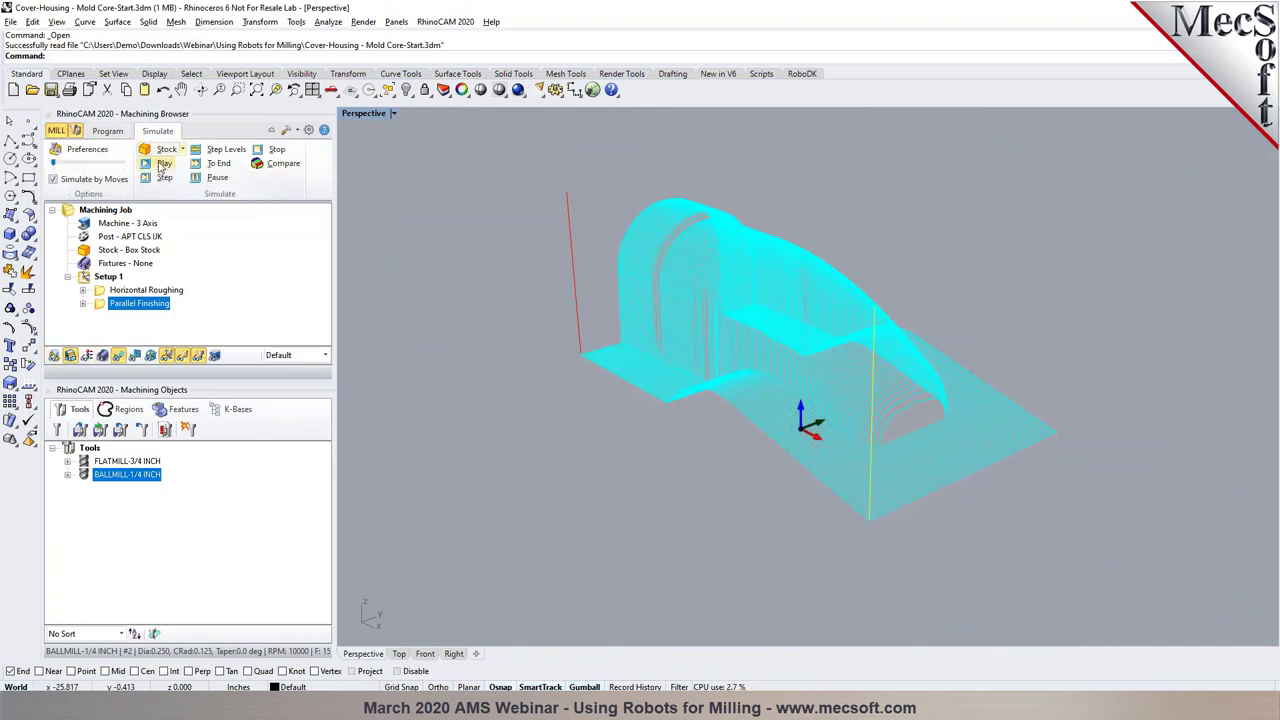
left_click(163, 164)
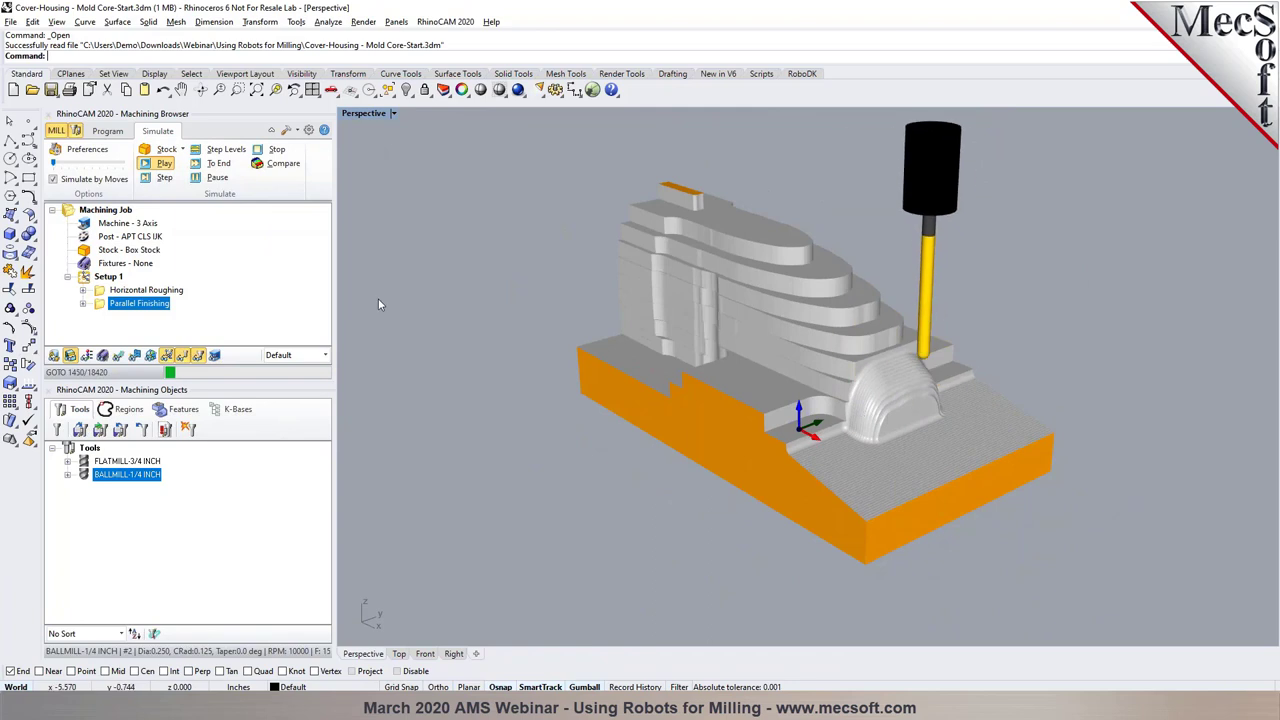
left_click_drag(54, 163, 92, 165)
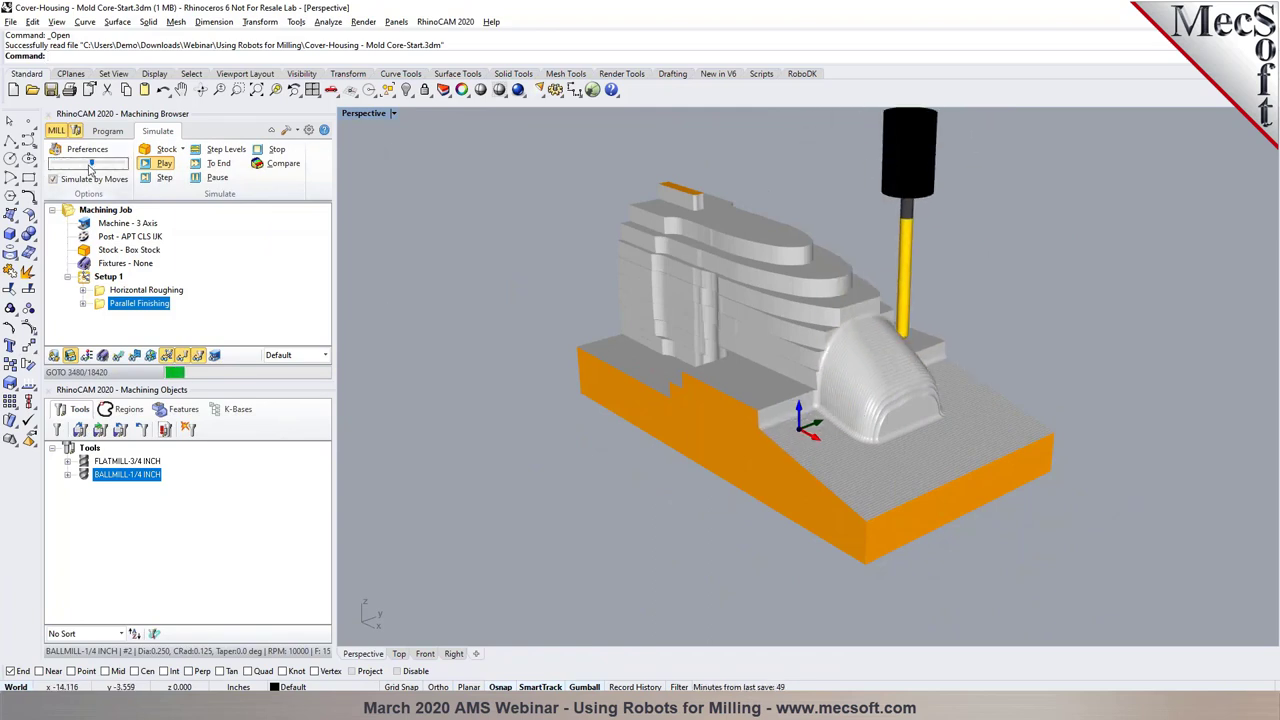
scroll(420, 393, "down", 2)
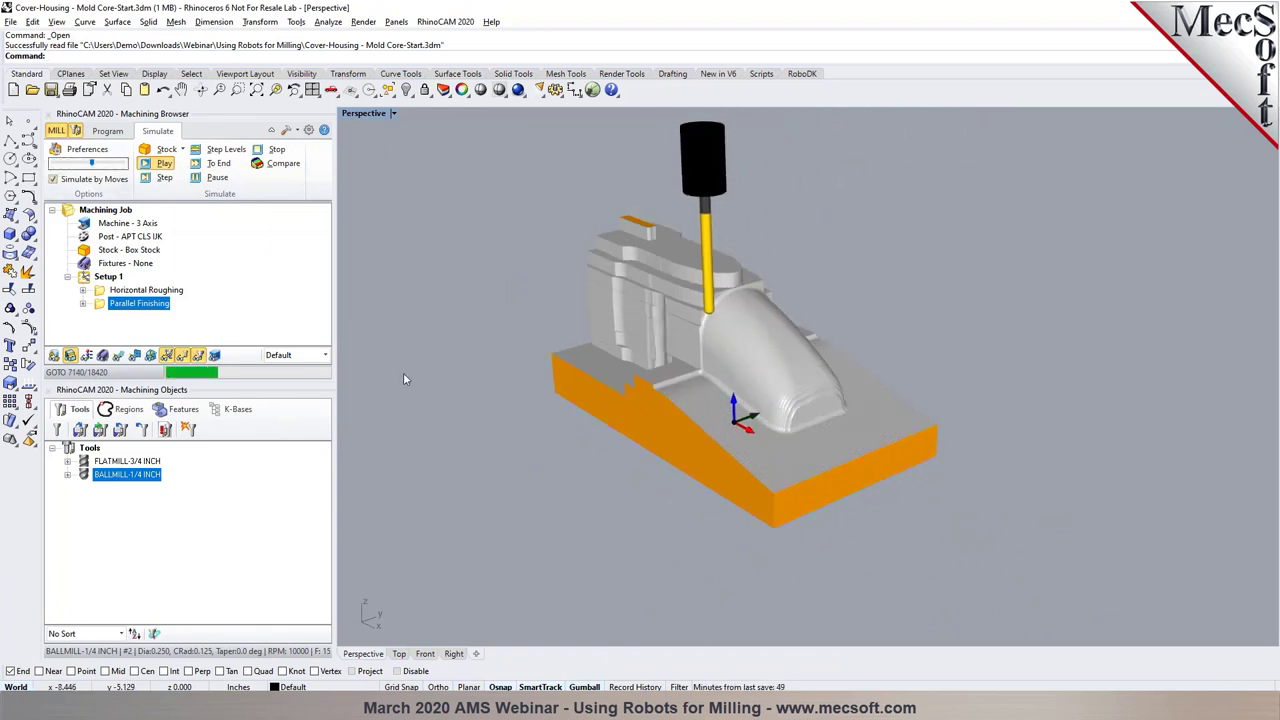
left_click(196, 179)
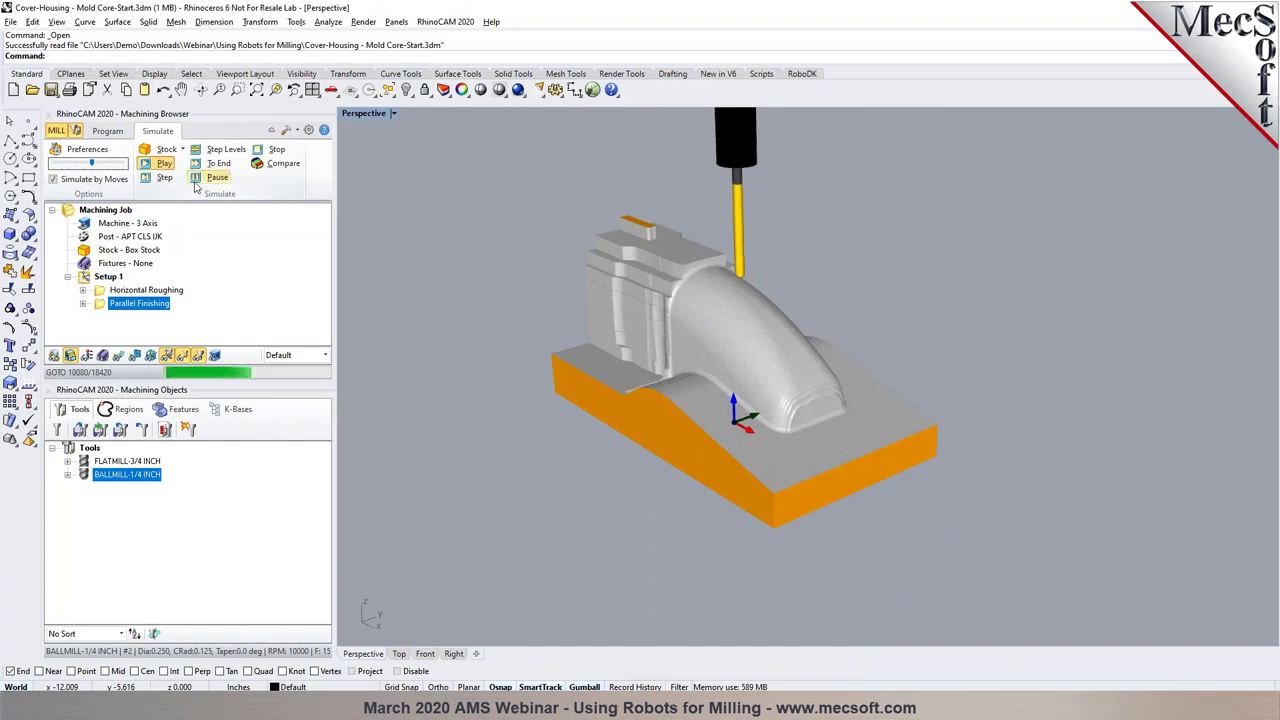
Run the parallel finishing simulation to the end and inspect the machined surfaces and the curved front of the part
left_click(203, 165)
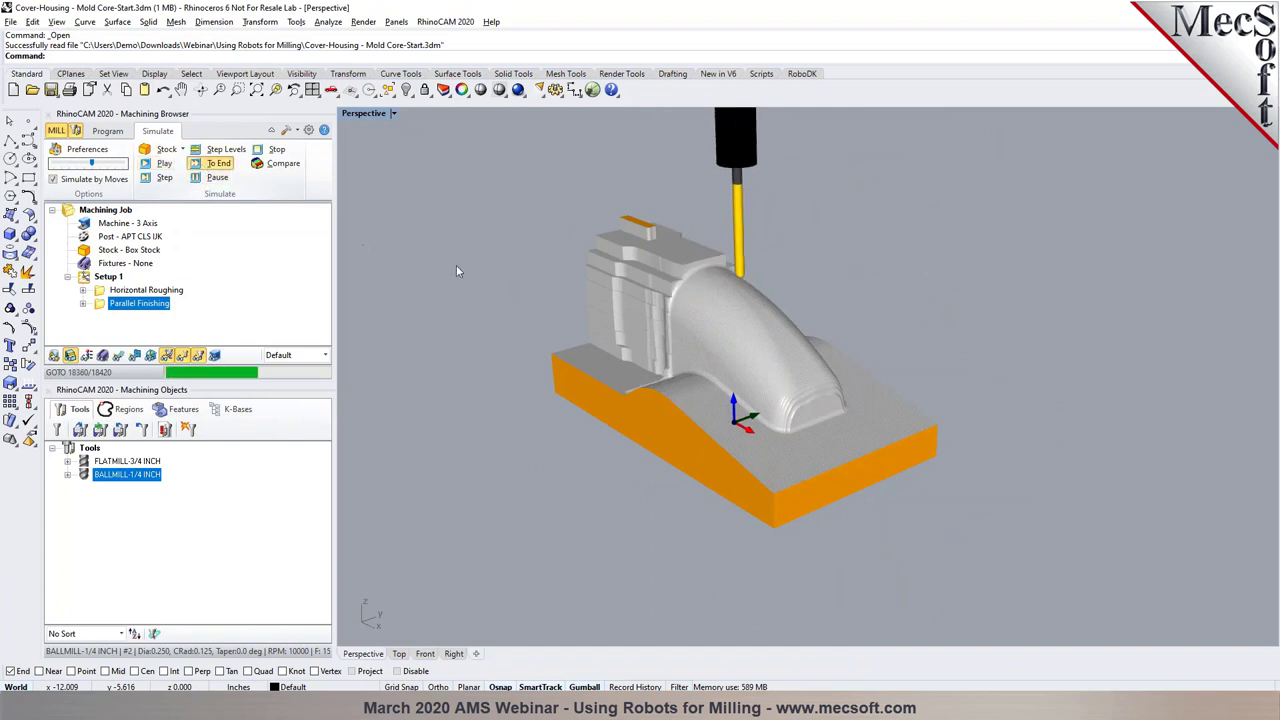
scroll(850, 326, "up", 2)
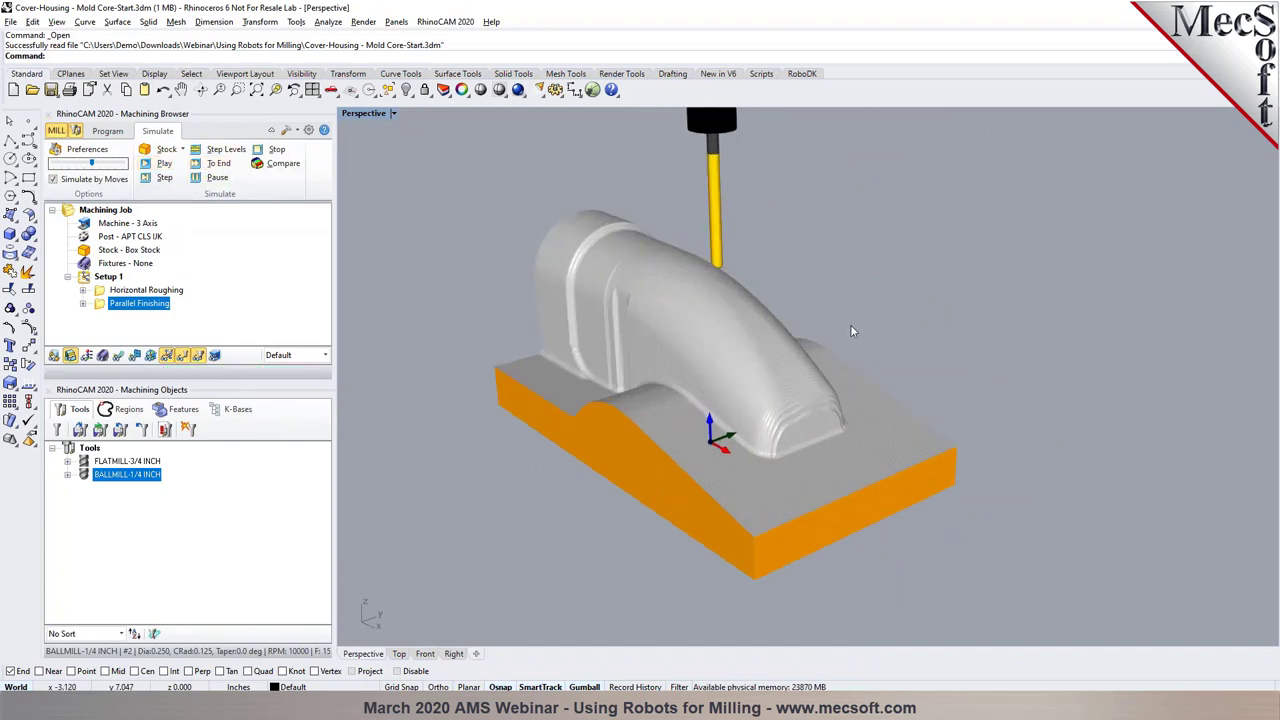
left_click(107, 131)
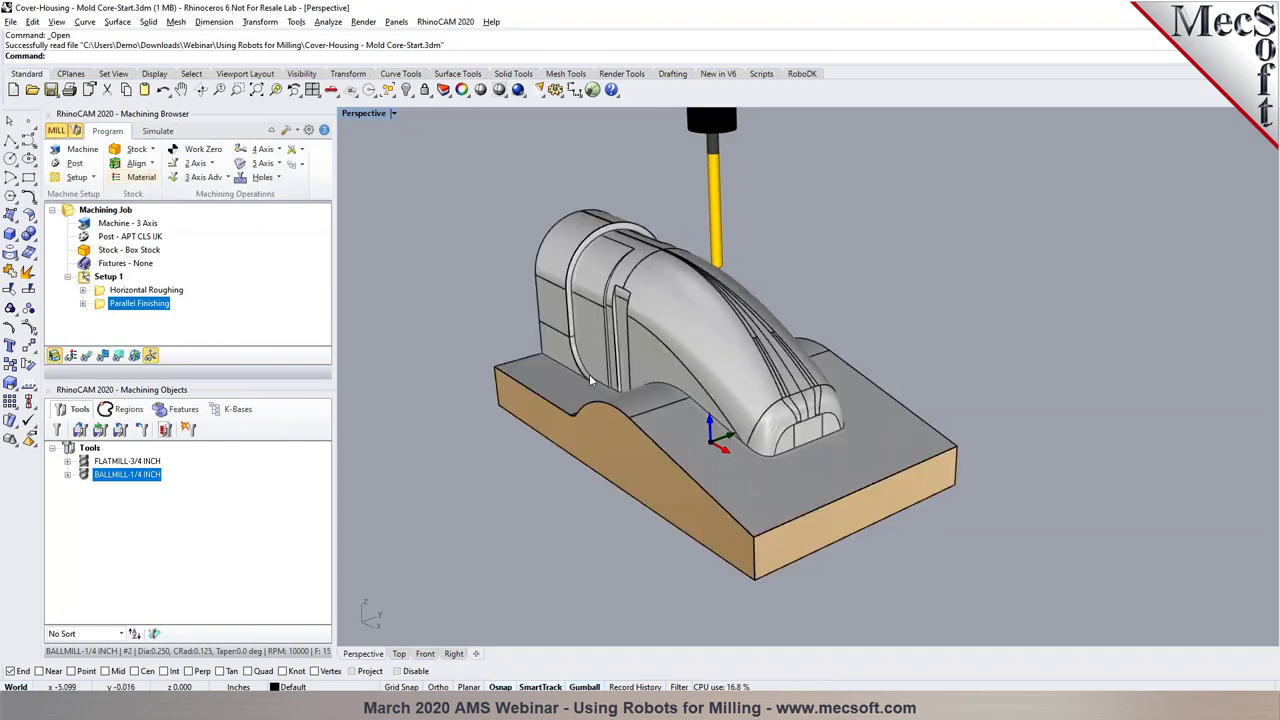
scroll(844, 427, "up", 2)
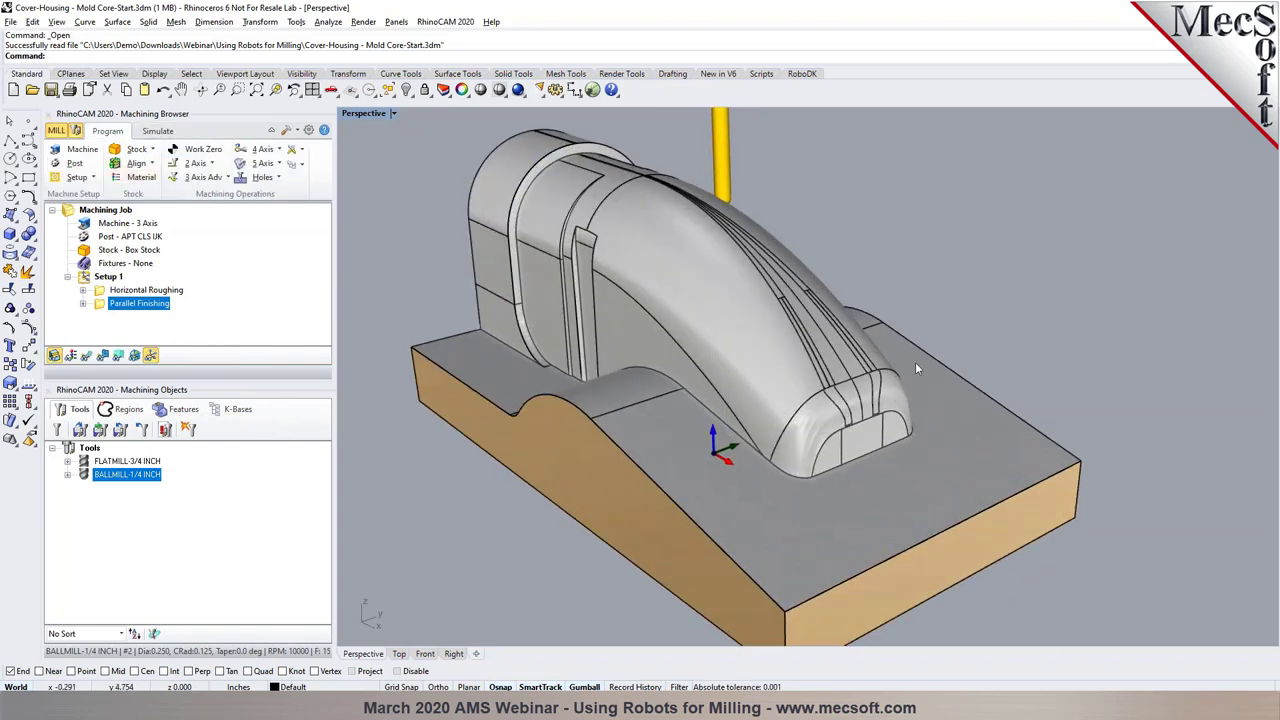
Duplicate the Parallel Finishing operation within Setup 1
right_click(103, 306)
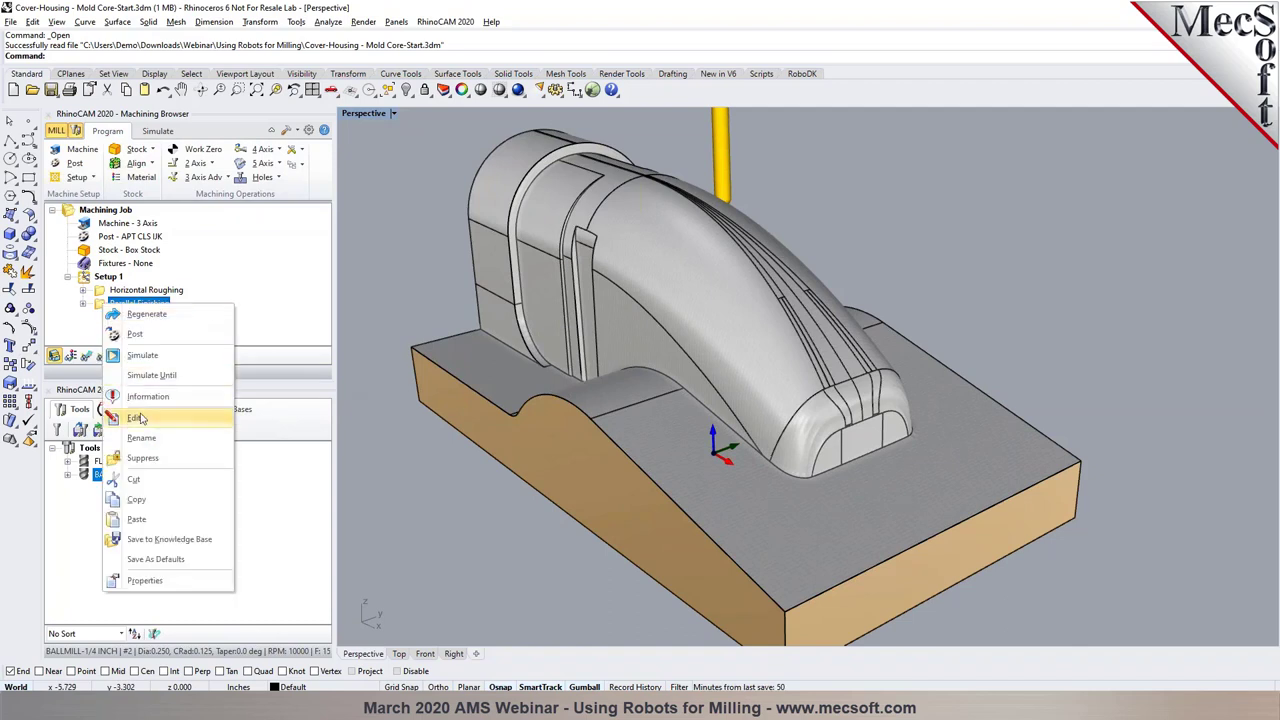
left_click(140, 499)
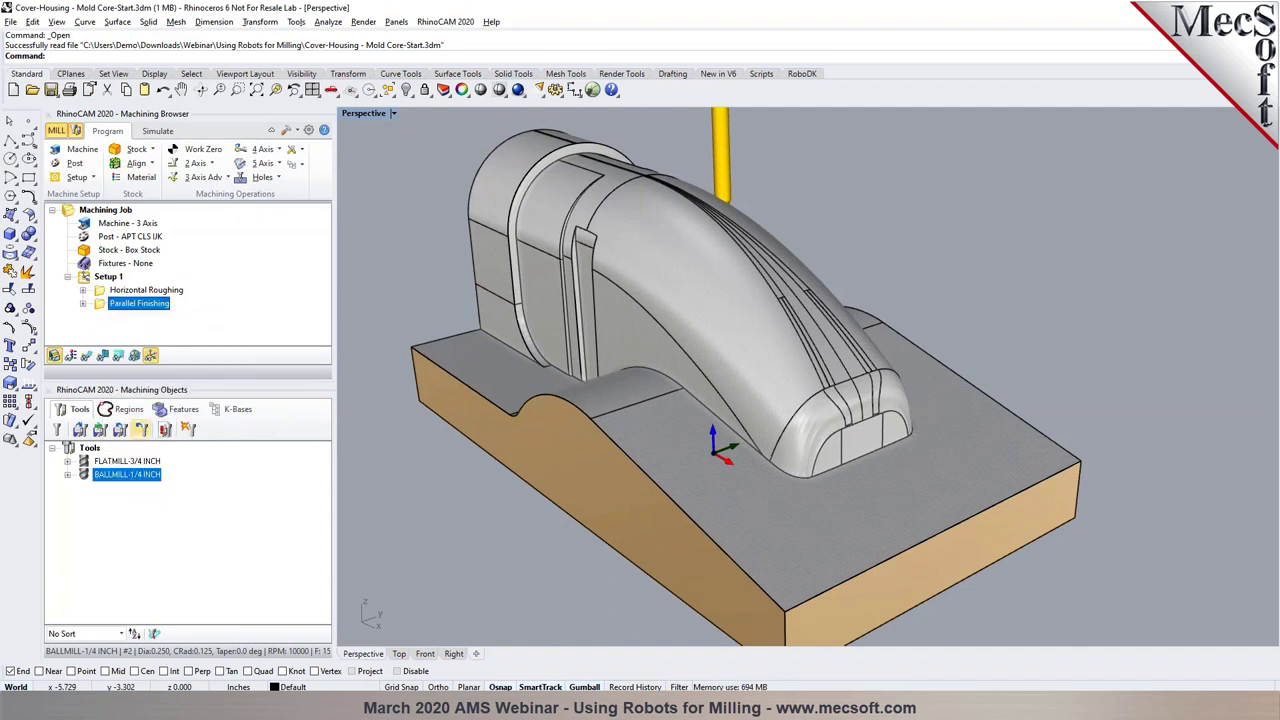
right_click(107, 303)
left_click(140, 520)
In the copied Parallel Finishing operation, select the 11 surfaces of the housing's rounded front end as part surfaces with extent condition PAST
left_click(103, 317)
double_click(103, 318)
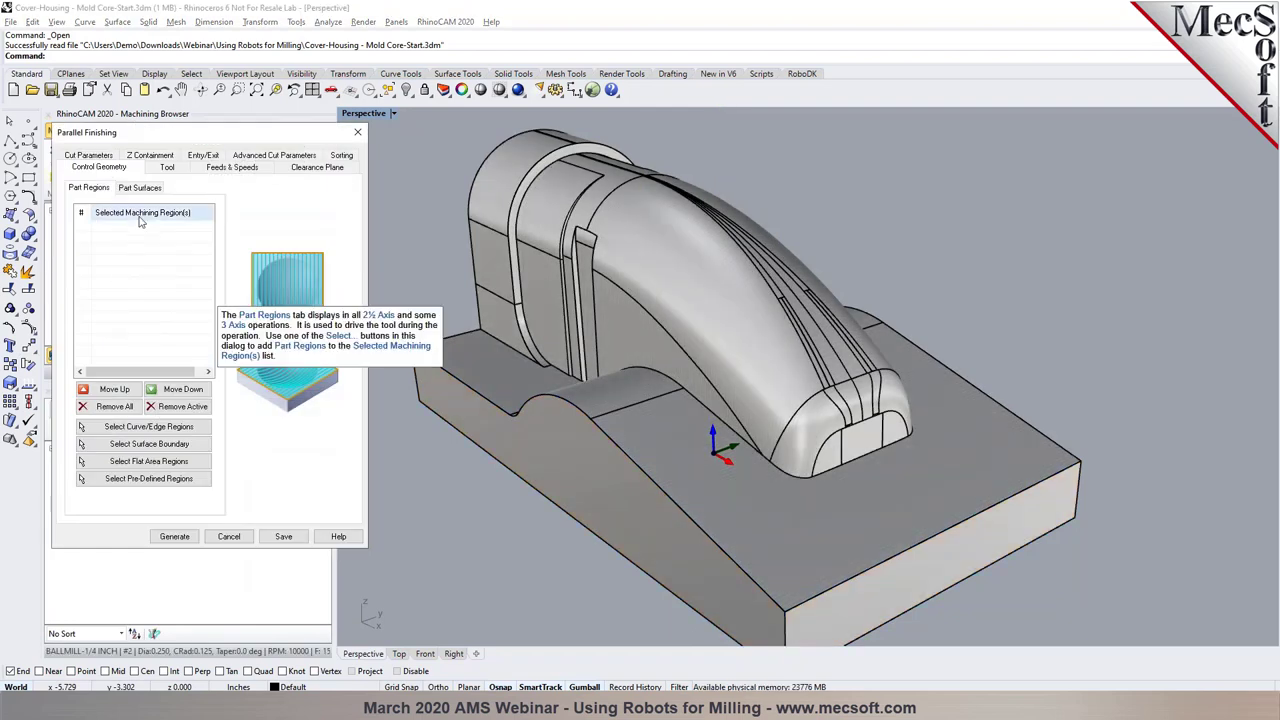
left_click(150, 189)
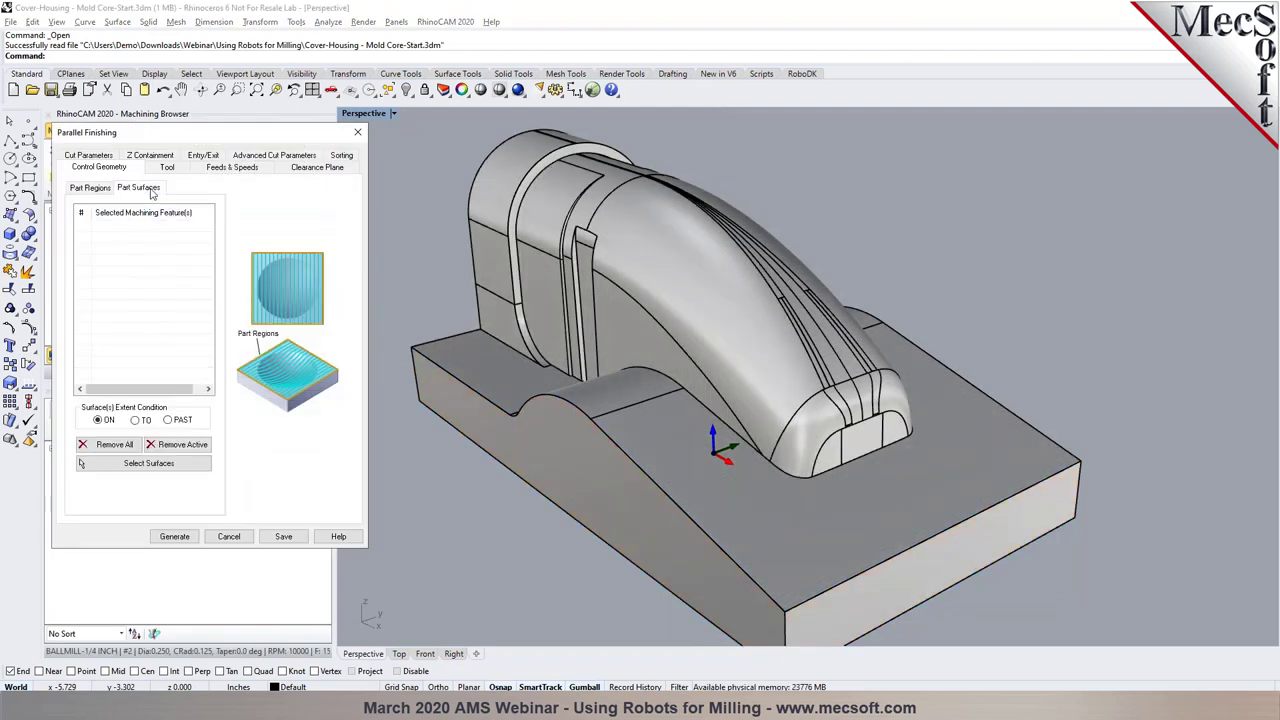
left_click(148, 463)
scroll(825, 452, "up", 3)
left_click(825, 452)
scroll(920, 371, "up", 2)
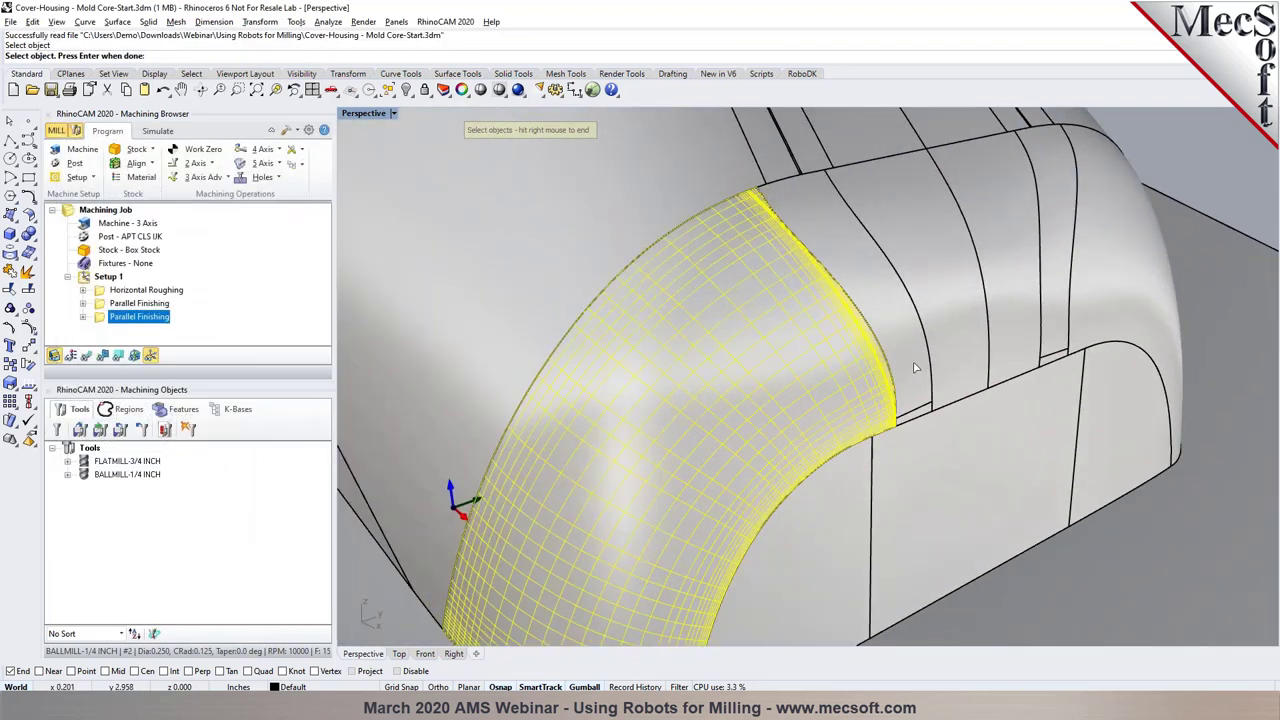
left_click(920, 385)
scroll(925, 390, "up", 3)
left_click(974, 366)
left_click(1042, 338)
left_click(1128, 287)
left_click(1140, 338)
left_click(1180, 313)
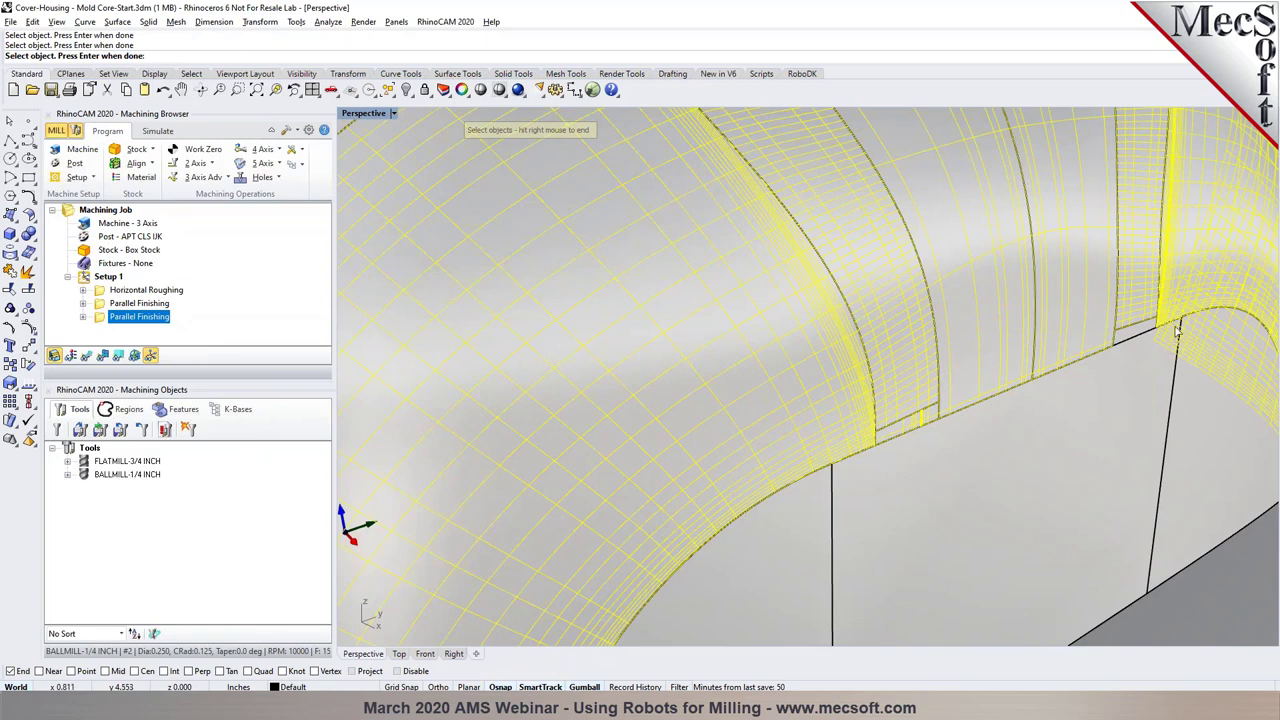
left_click(1148, 341)
left_click(1205, 363)
scroll(1032, 440, "down", 3)
right_click(1032, 440)
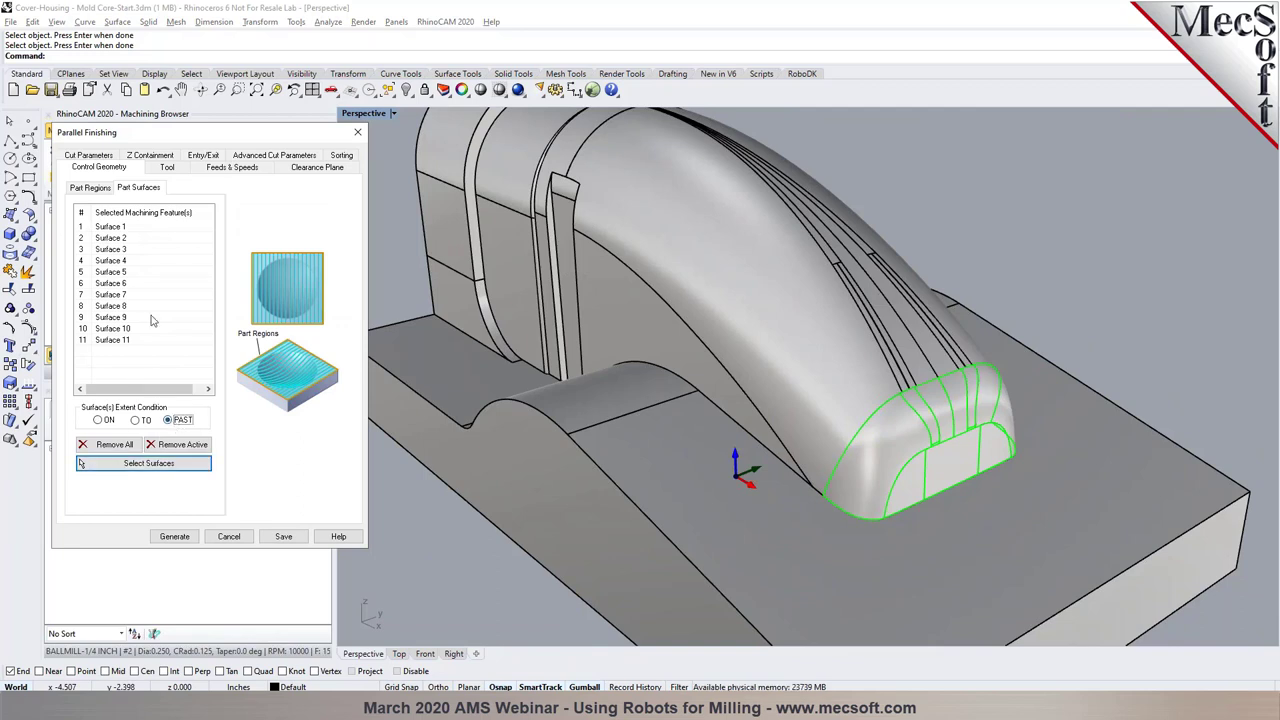
Set the copied finishing operation's angle of cuts to 0 and generate its toolpath
left_click(100, 157)
double_click(154, 346)
type("0")
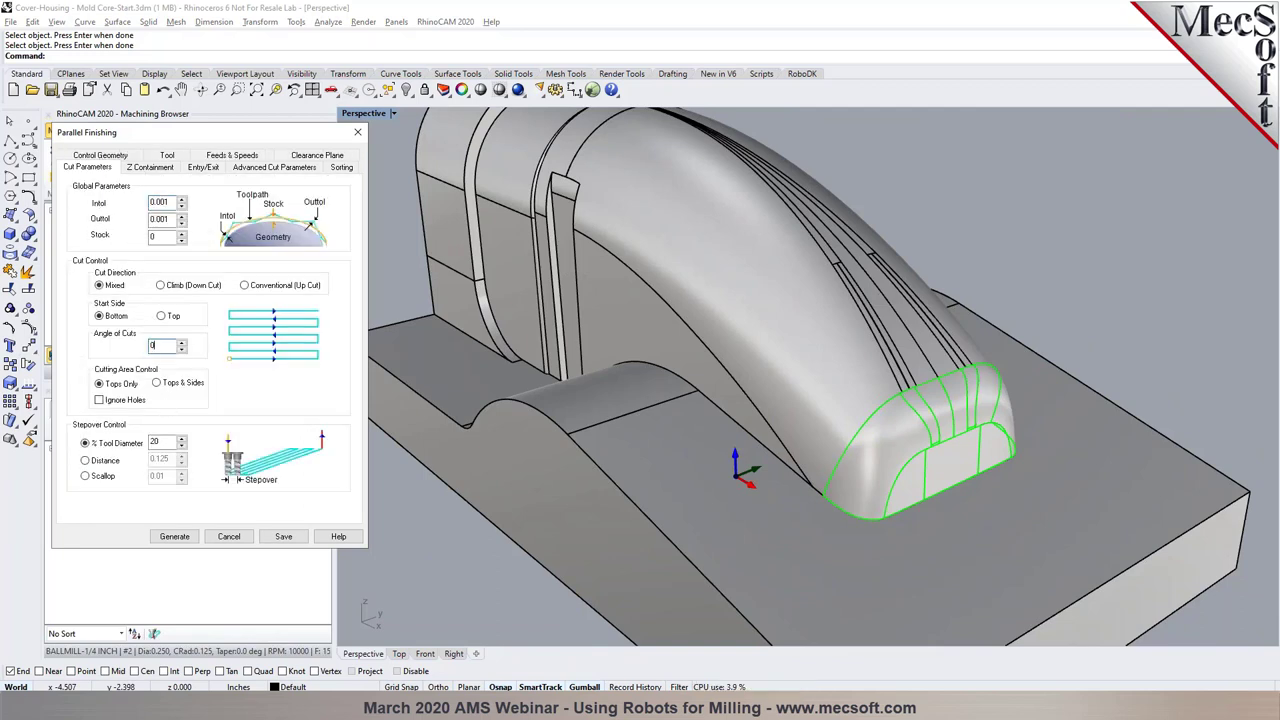
left_click(176, 537)
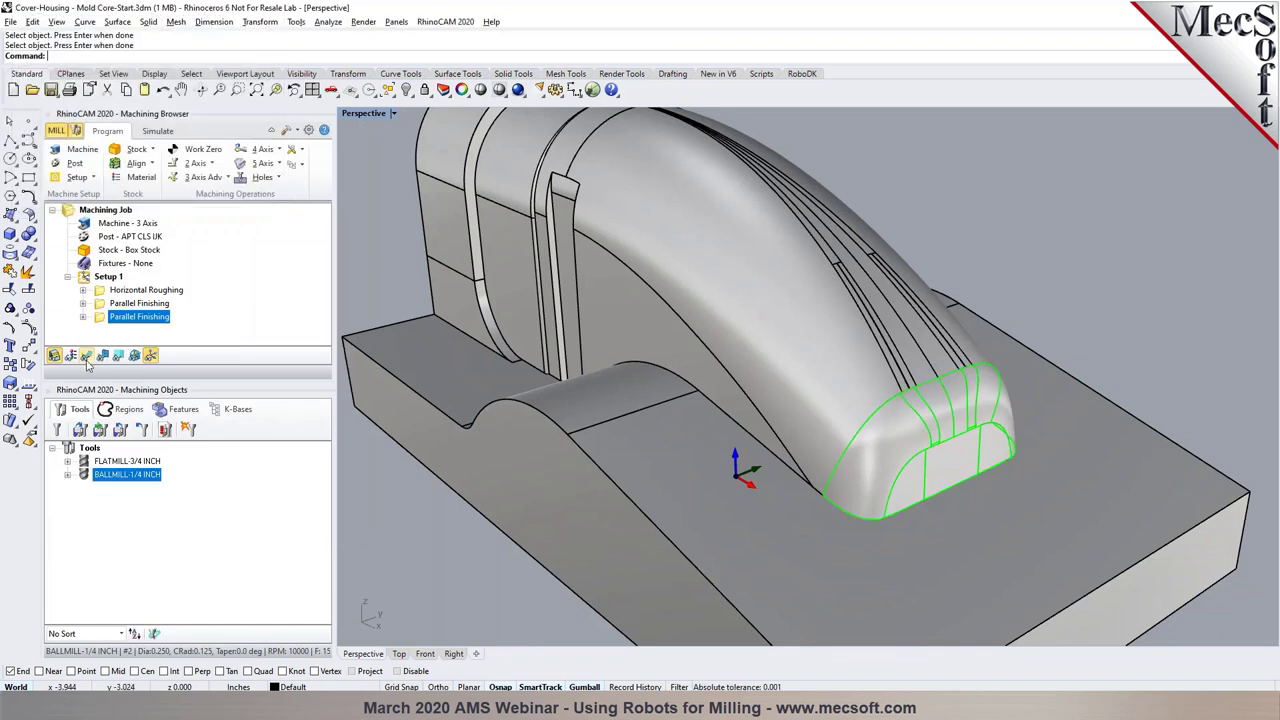
Inspect the localized finishing toolpath on the front end and simulate it on the machined stock
scroll(845, 440, "down", 2)
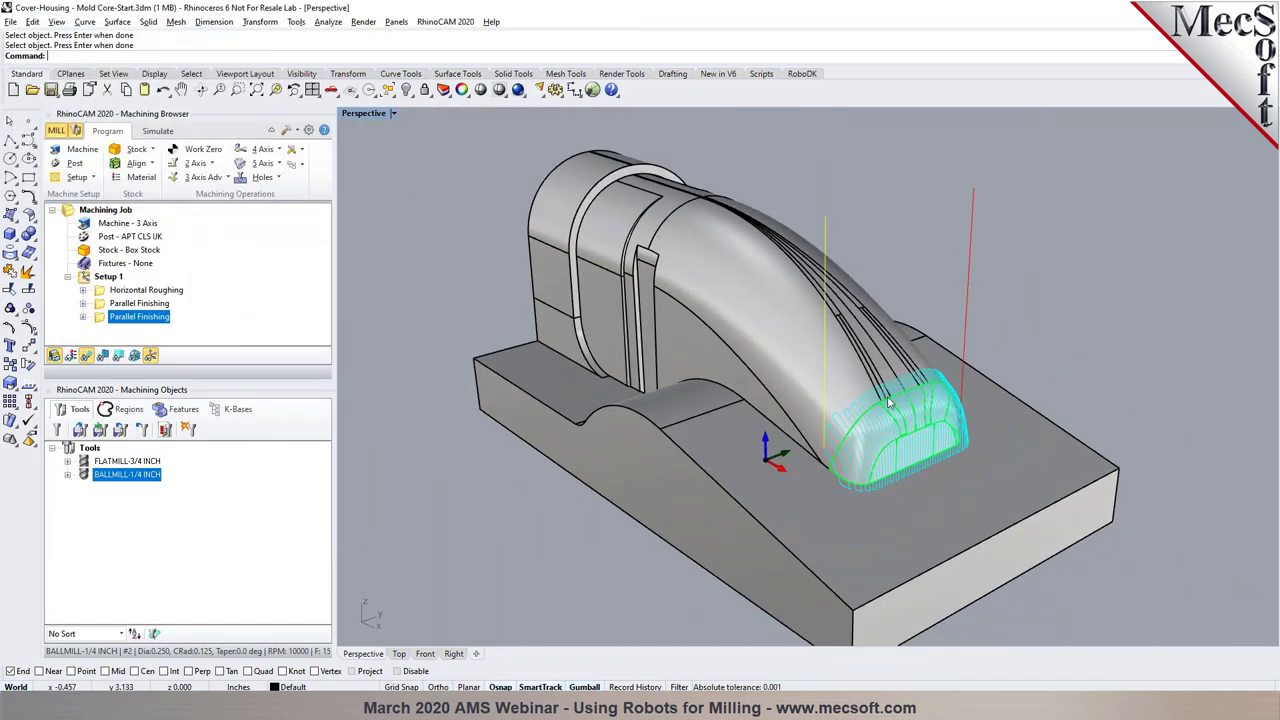
scroll(868, 476, "up", 2)
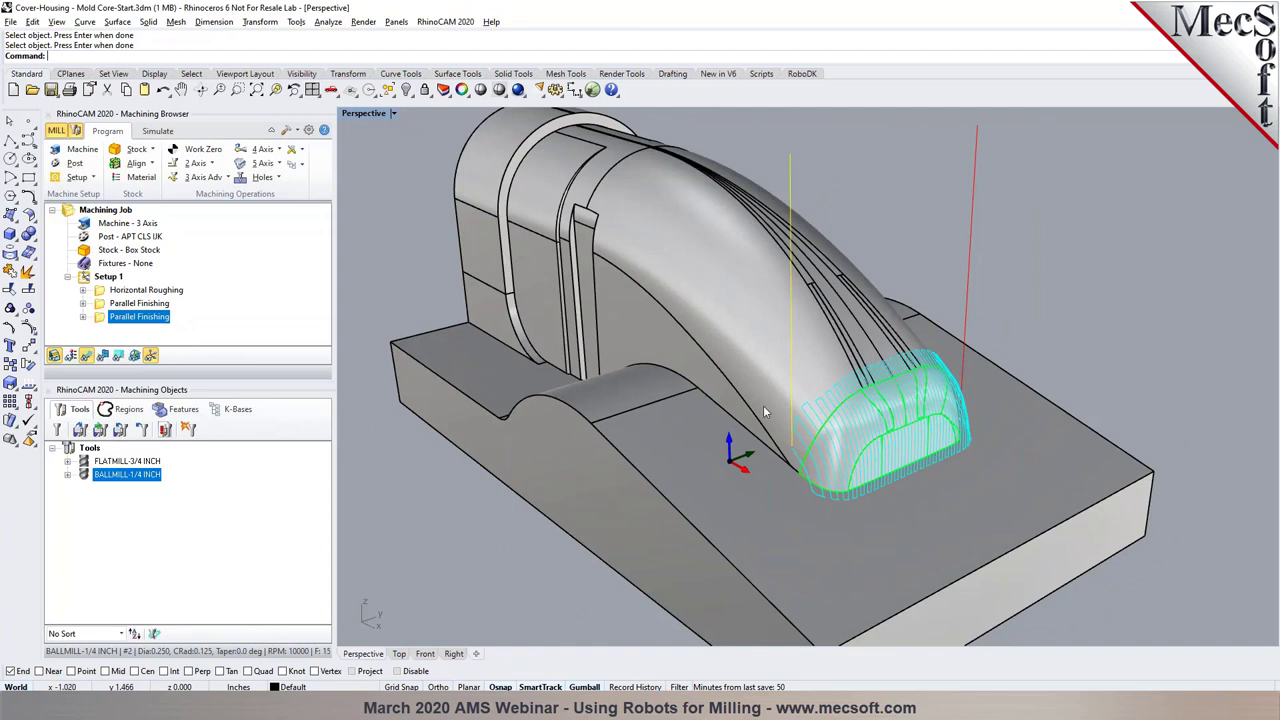
left_click(157, 131)
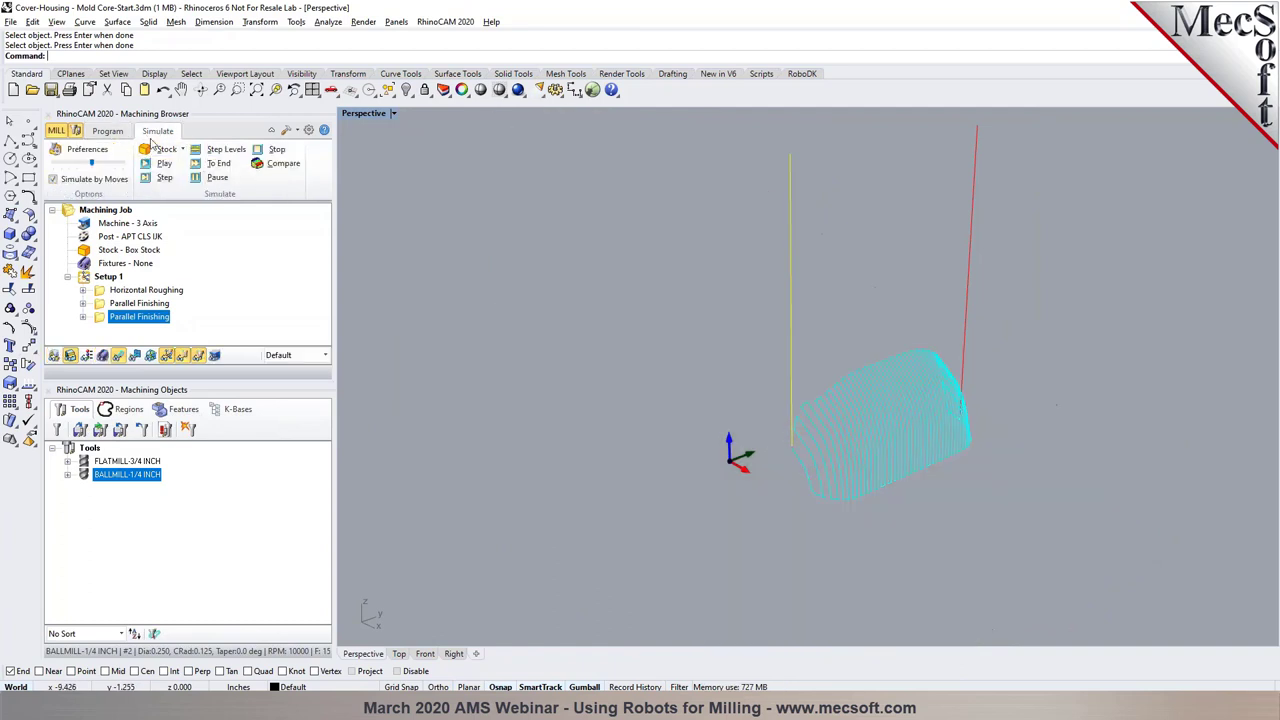
left_click(156, 164)
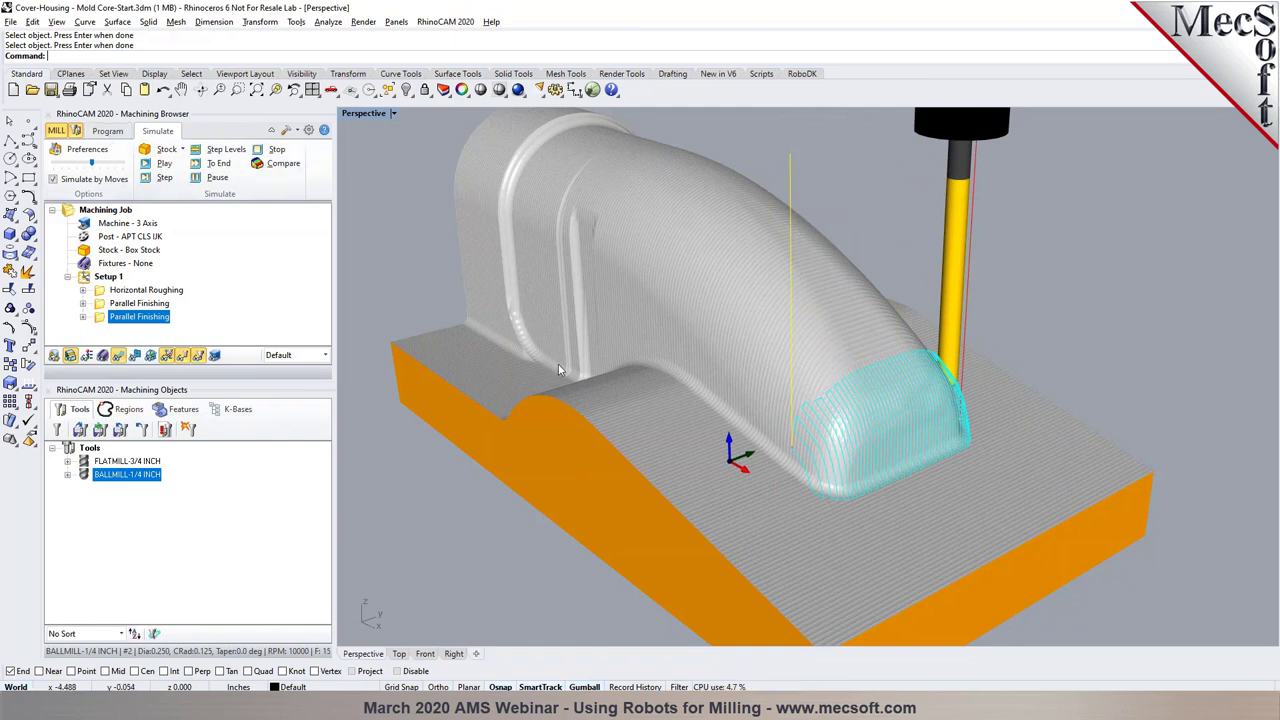
Create a 3 Axis Advanced Pencil Tracing operation with the BALLMILL-1/4 INCH tool and generate its toolpath
left_click(107, 131)
left_click(200, 177)
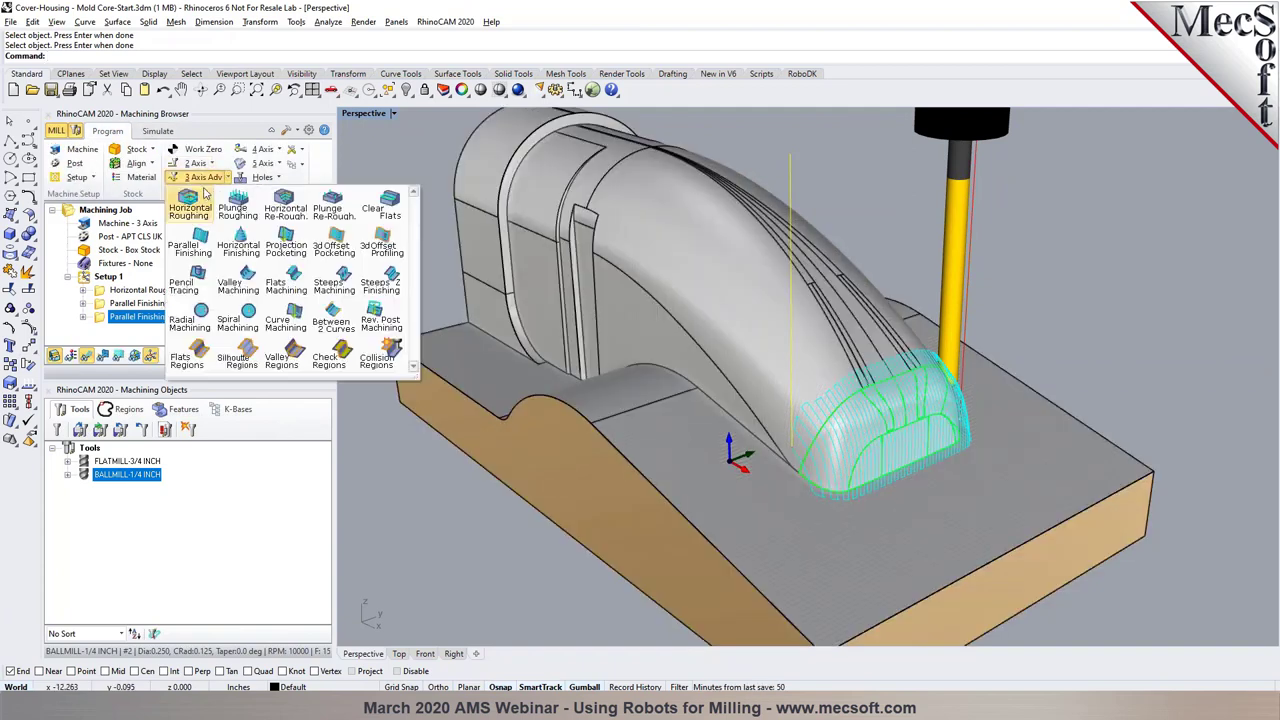
left_click(210, 288)
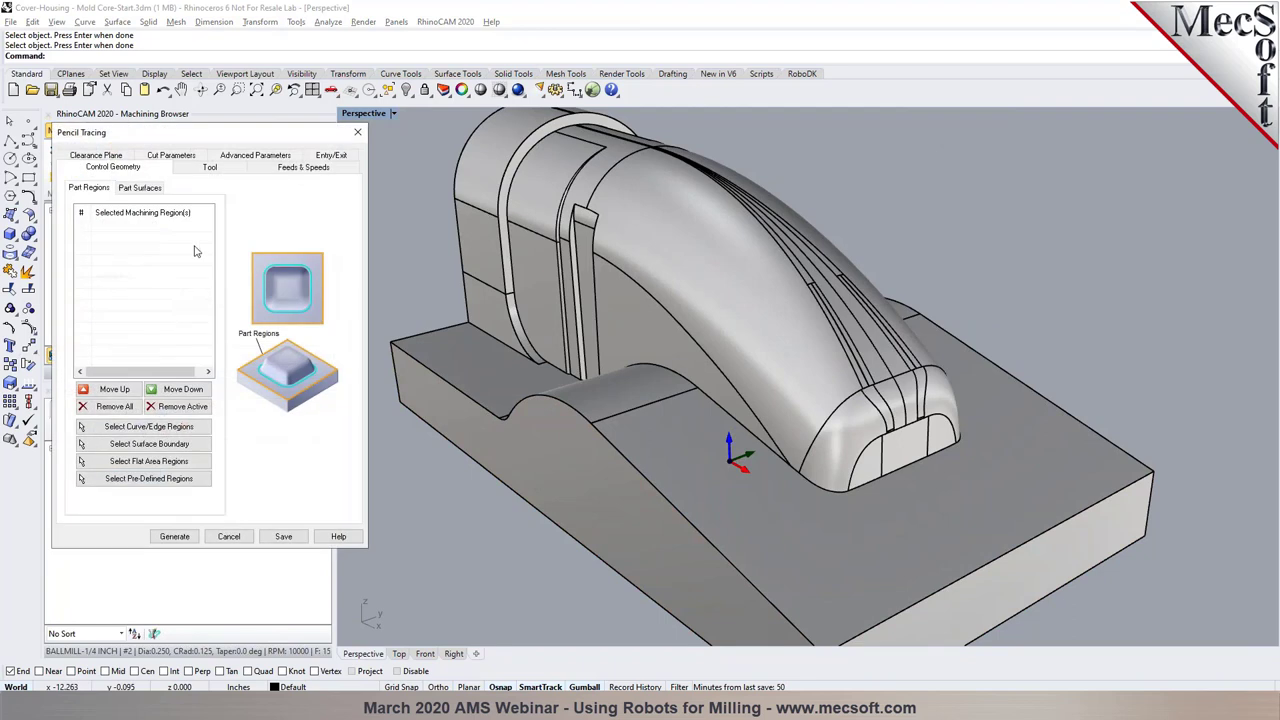
left_click(205, 167)
left_click(174, 536)
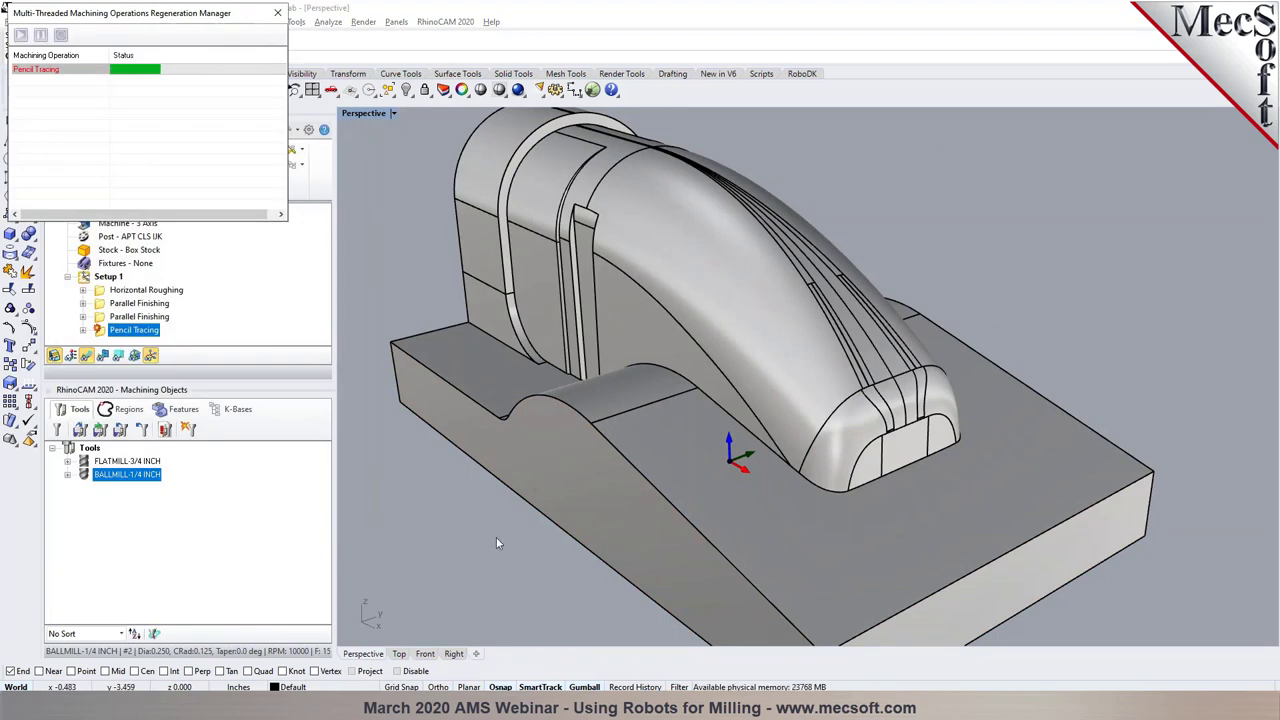
Inspect the pencil tracing toolpath and simulate the Pencil Tracing operation on the finished stock
right_click_drag(678, 518, 335, 315)
left_click(152, 132)
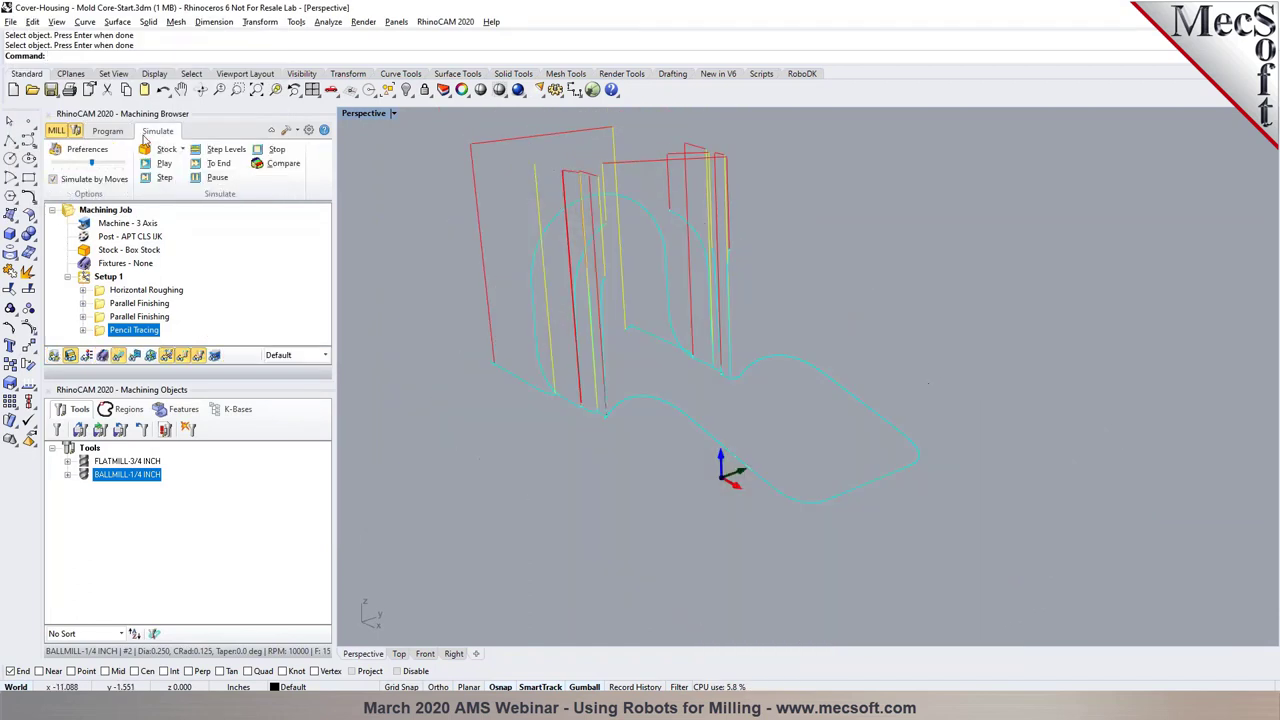
left_click(158, 163)
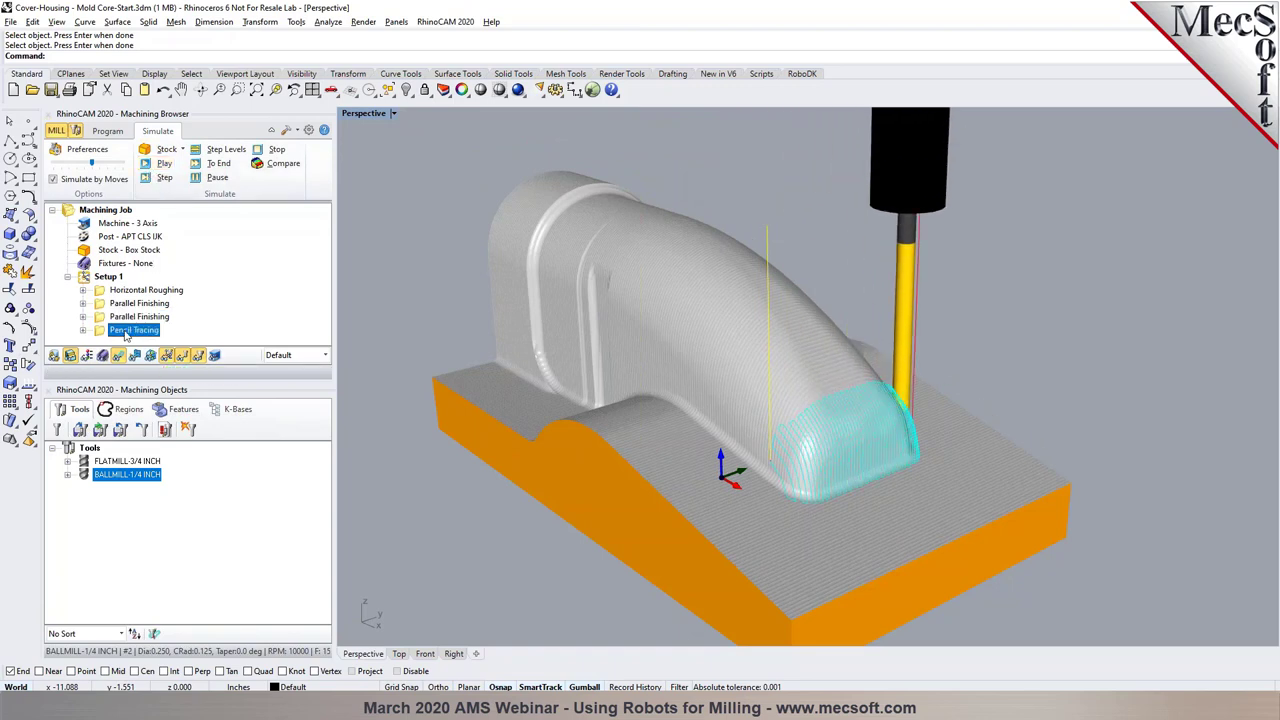
left_click(130, 330)
left_click(152, 165)
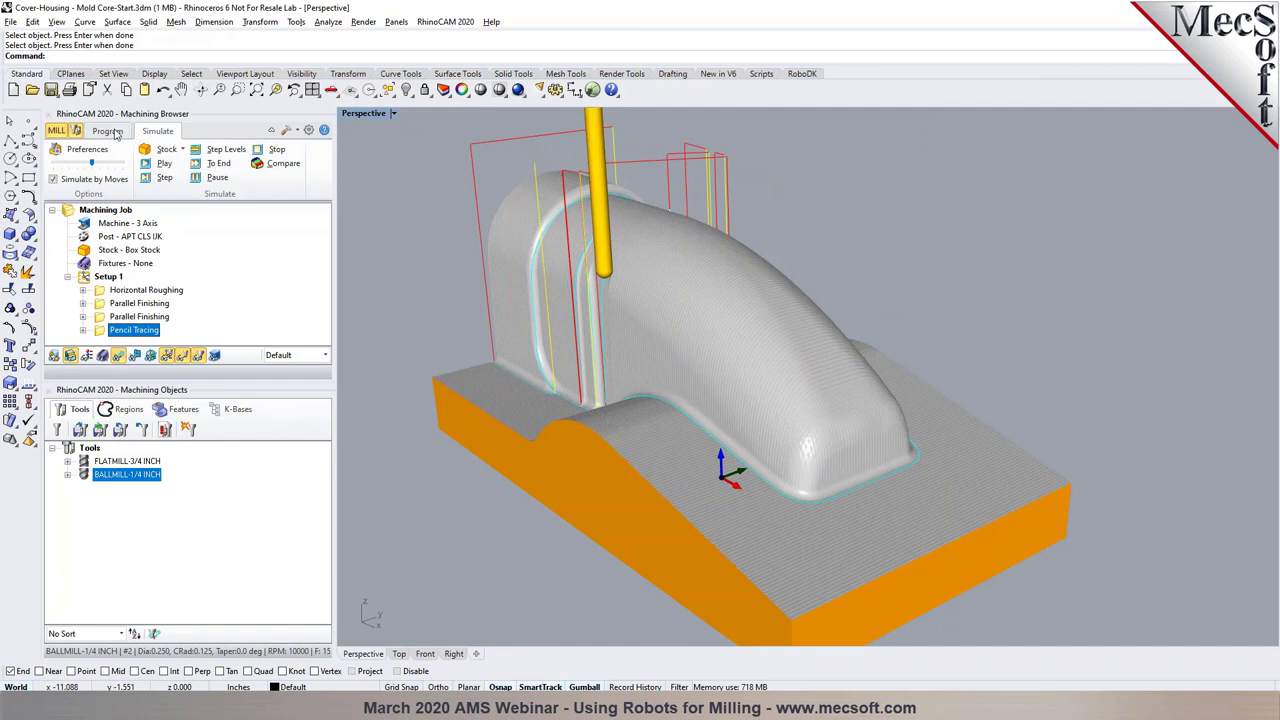
Enlarge the machining job tree and review the machining operations information for Setup 1, including feeds and machine times
left_click(108, 131)
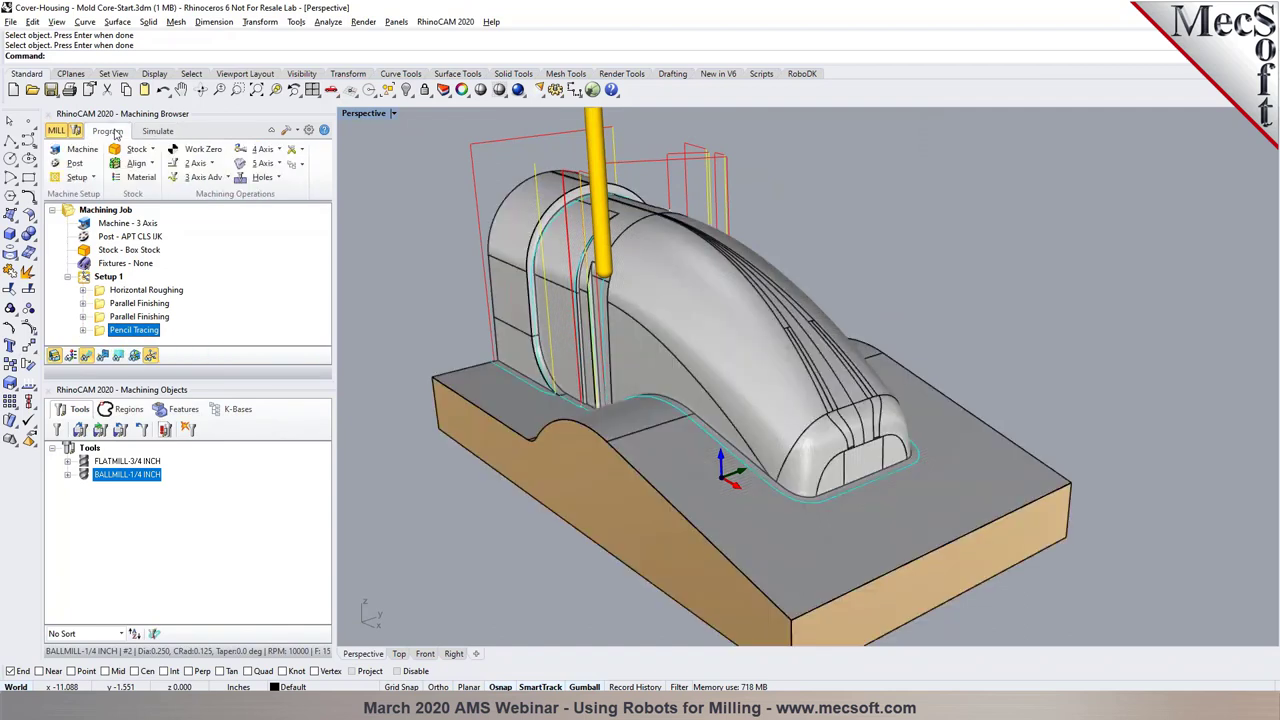
left_click_drag(330, 380, 346, 455)
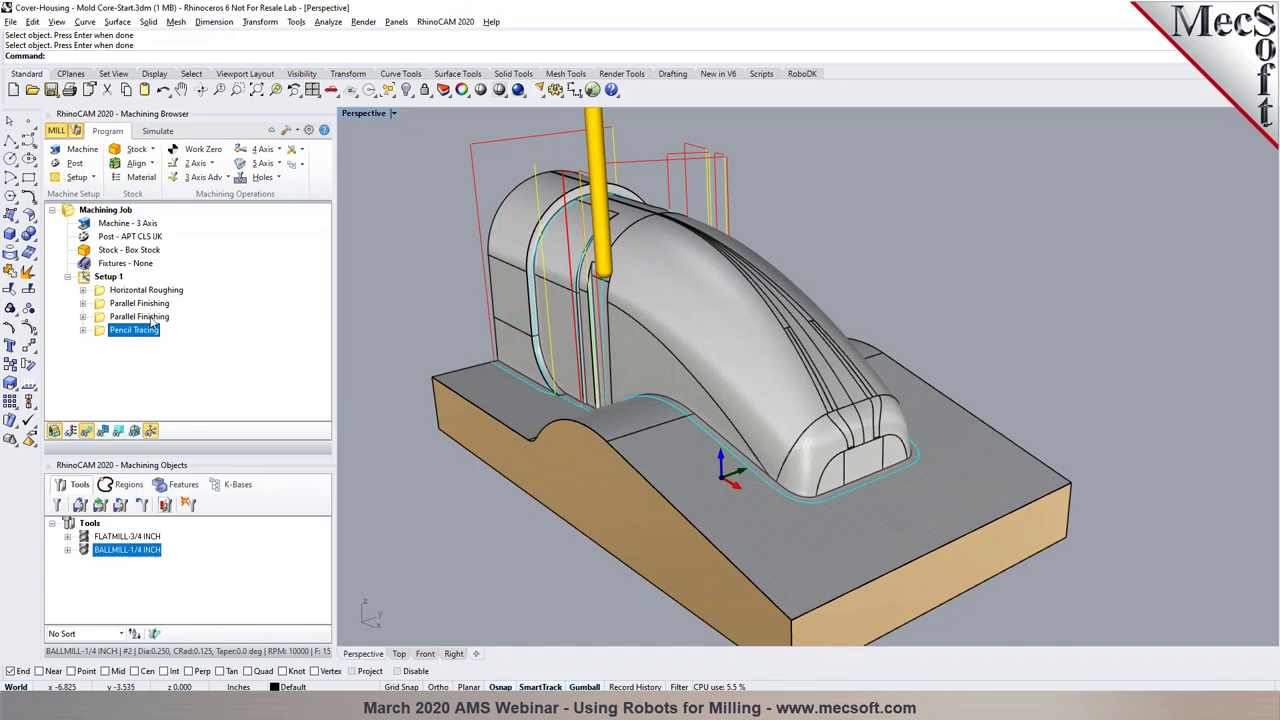
left_click(108, 277)
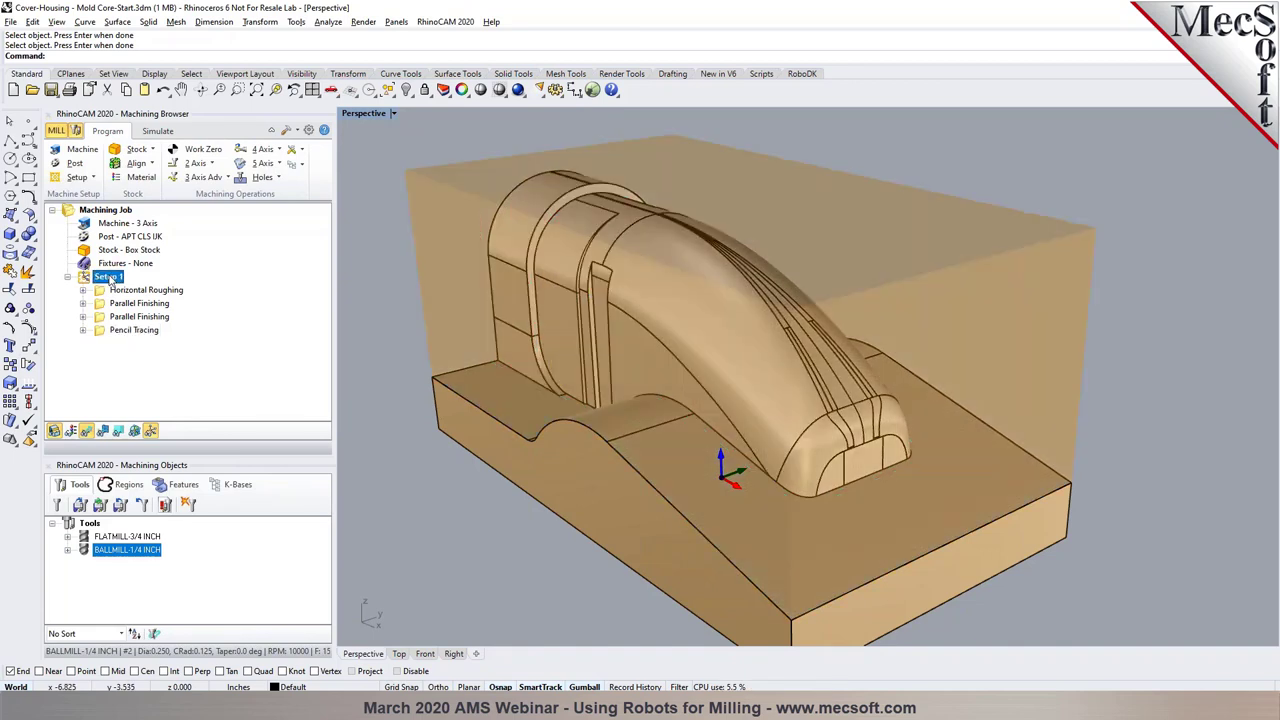
right_click(111, 280)
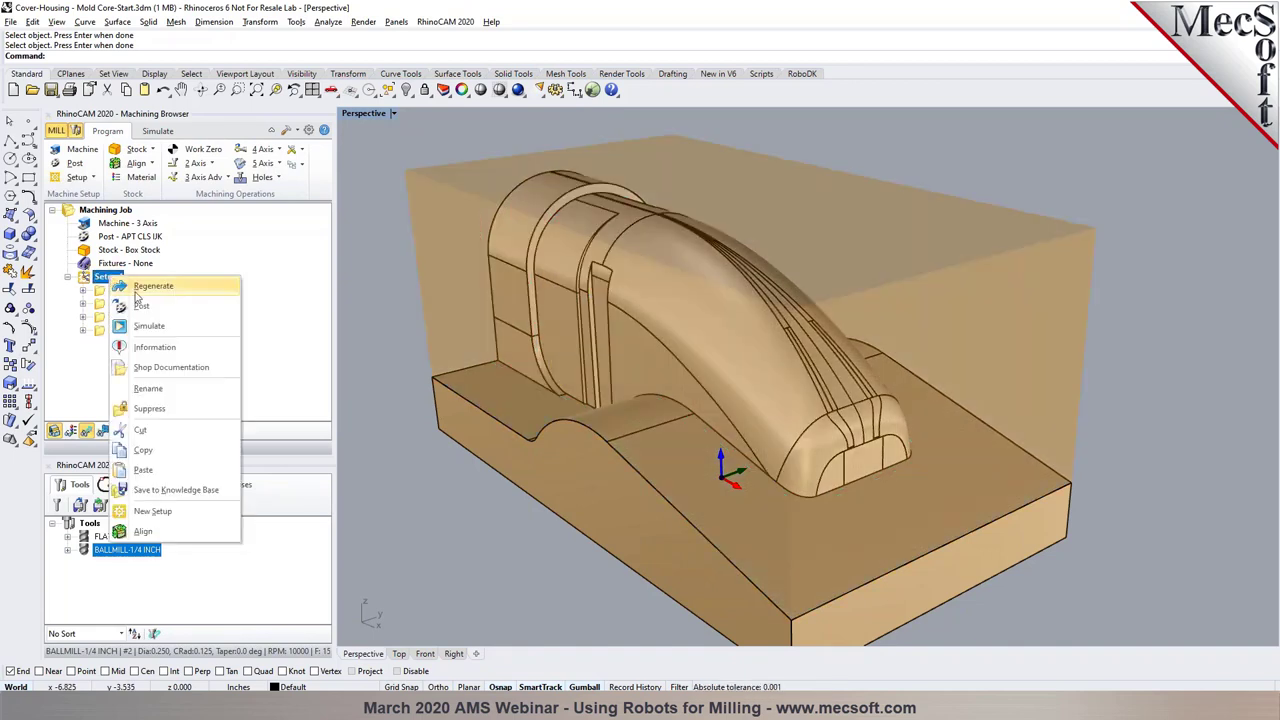
left_click(155, 347)
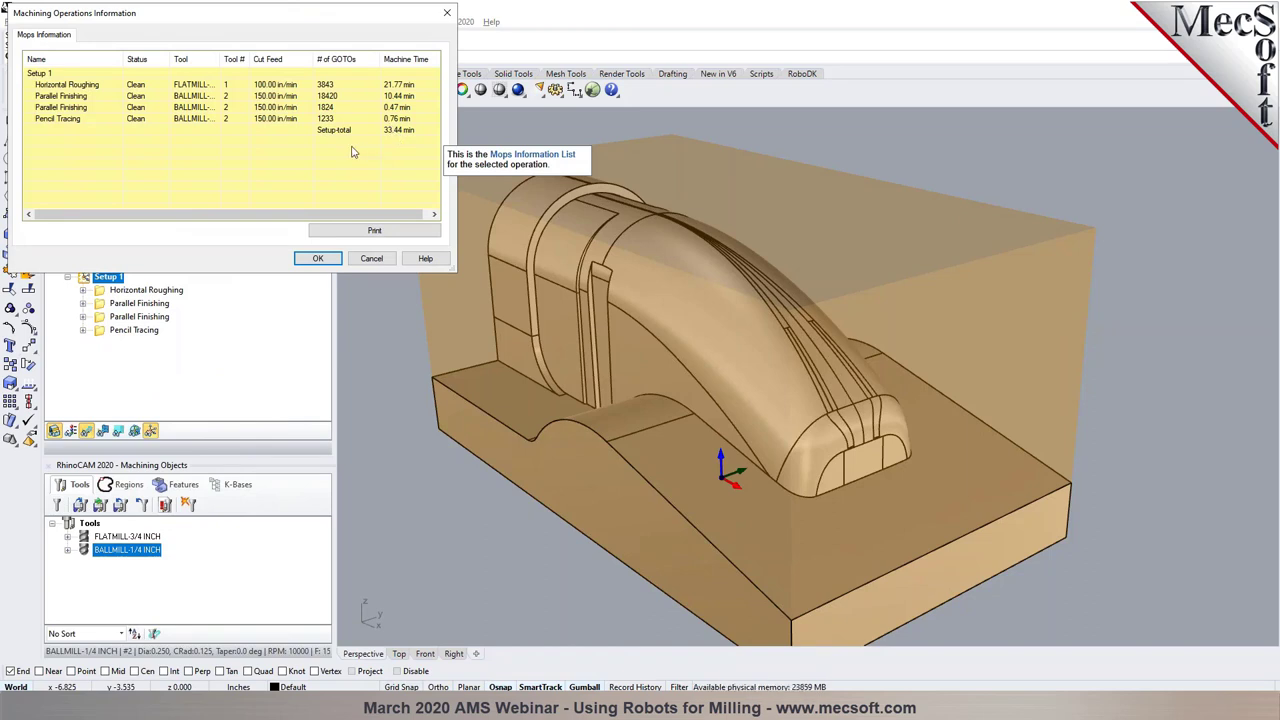
left_click(317, 259)
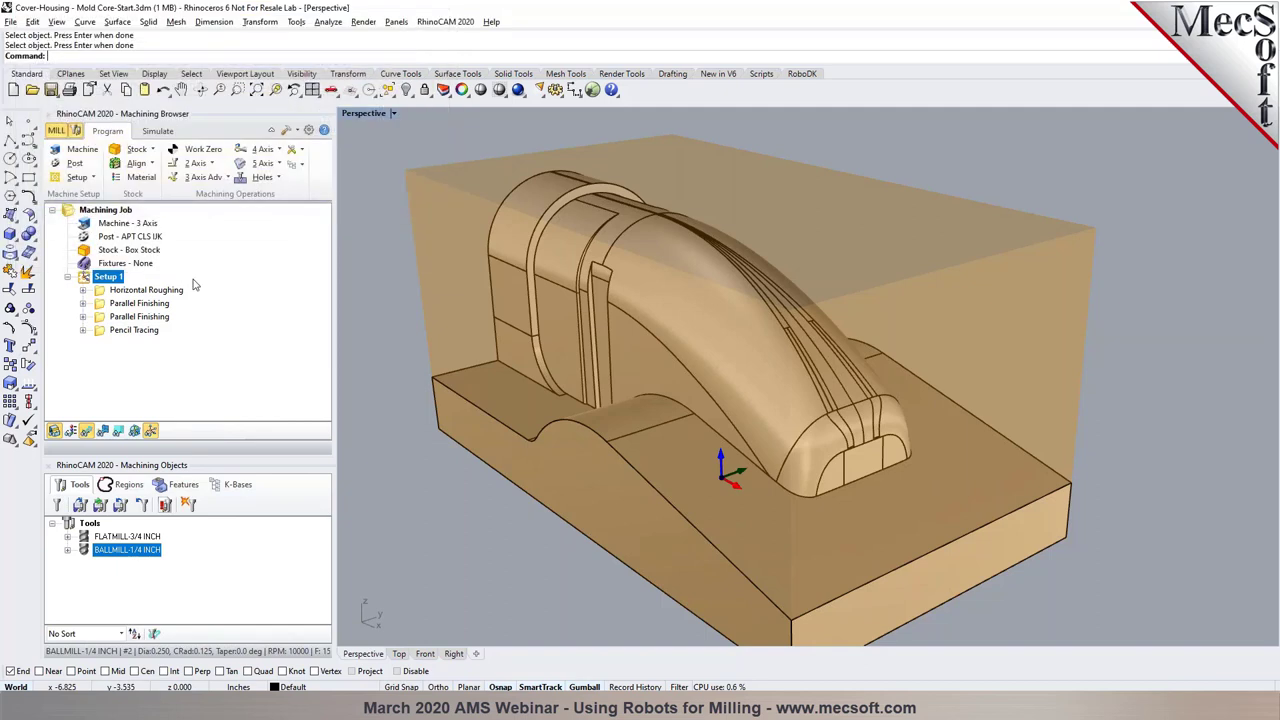
Generate shop documentation for Setup 1 using the ExcelTemplate output template, saved in the Using Robots for Milling folder
right_click(113, 282)
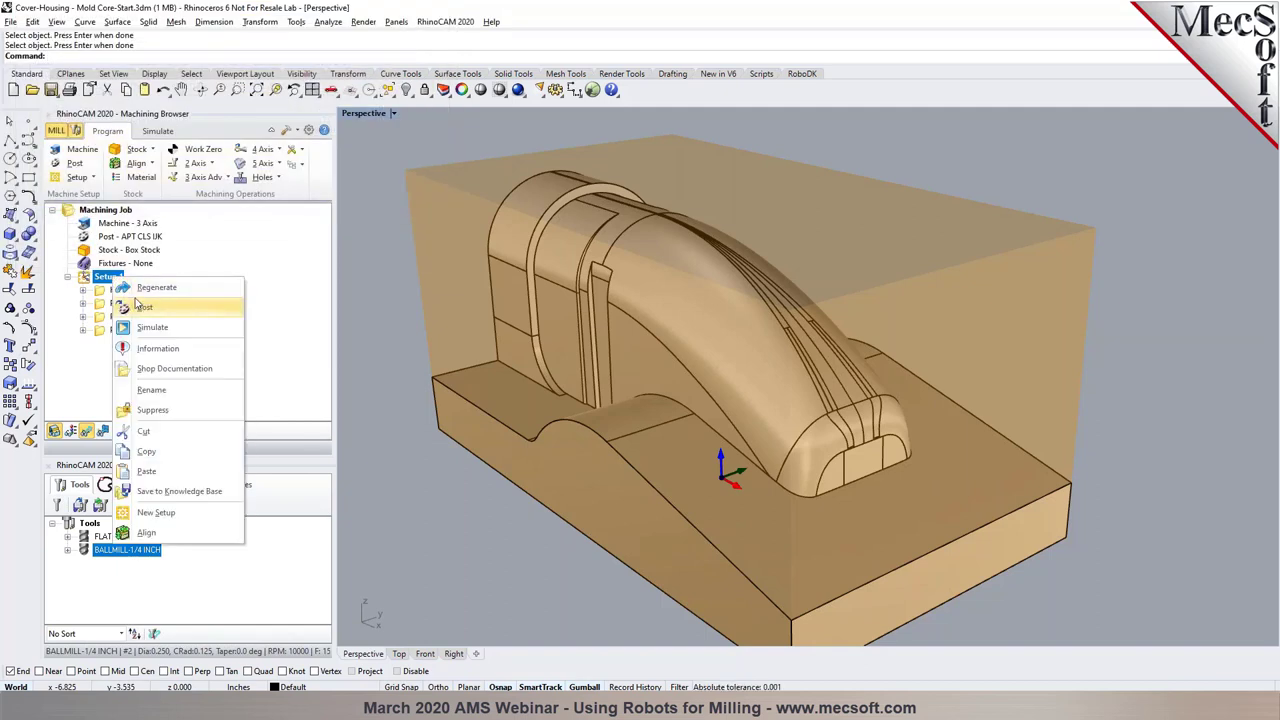
left_click(161, 371)
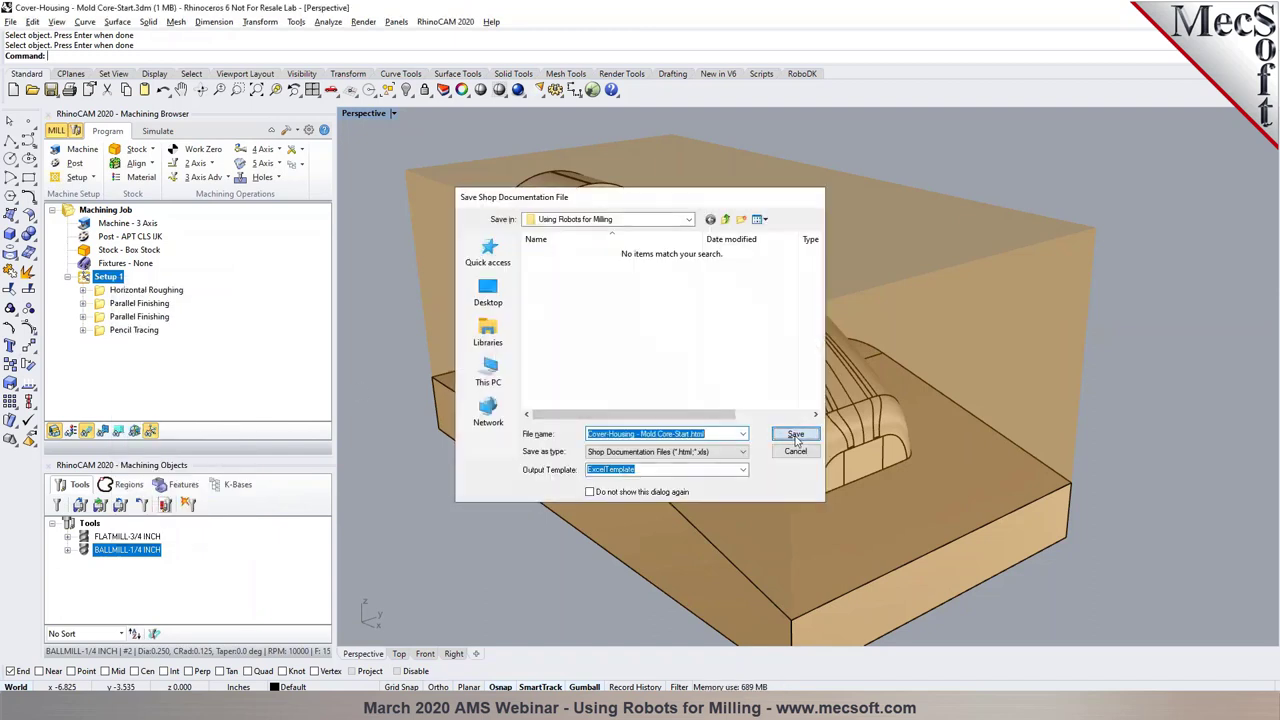
left_click(795, 435)
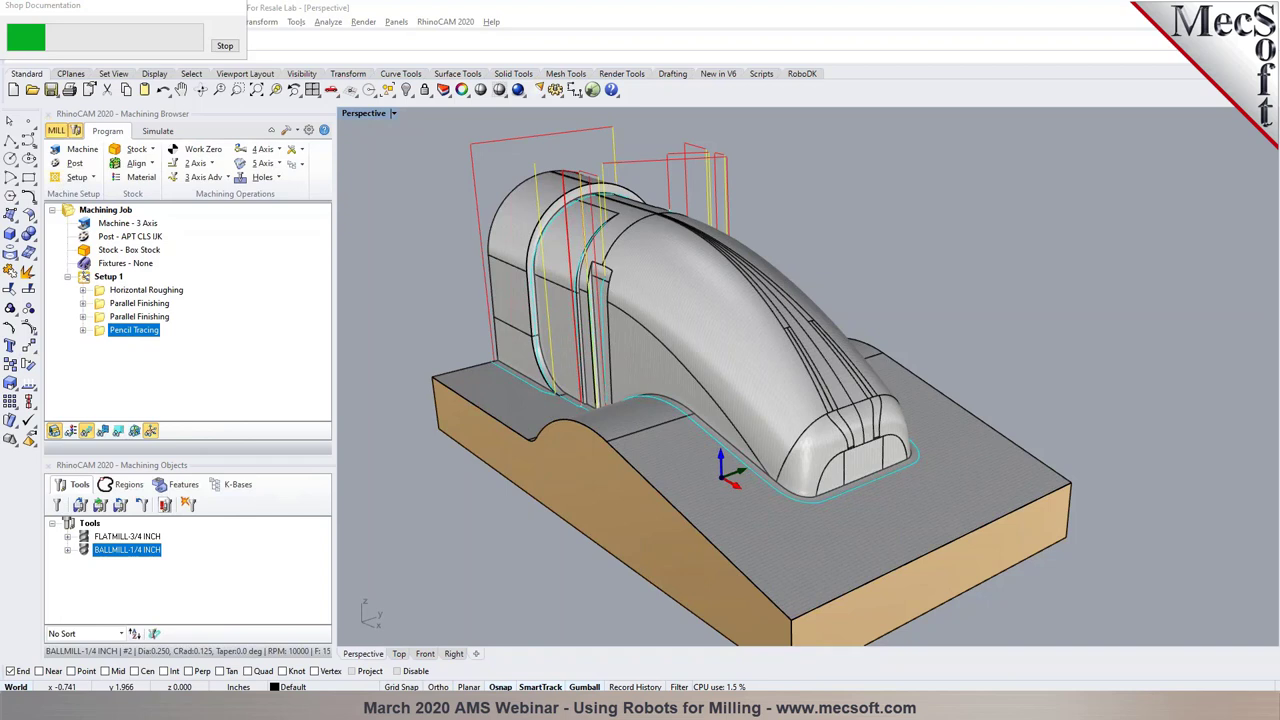
Review the generated Excel shop documentation, checking the toolpath image, feed, spindle speed and machining time of each operation
scroll(648, 392, "down", 5)
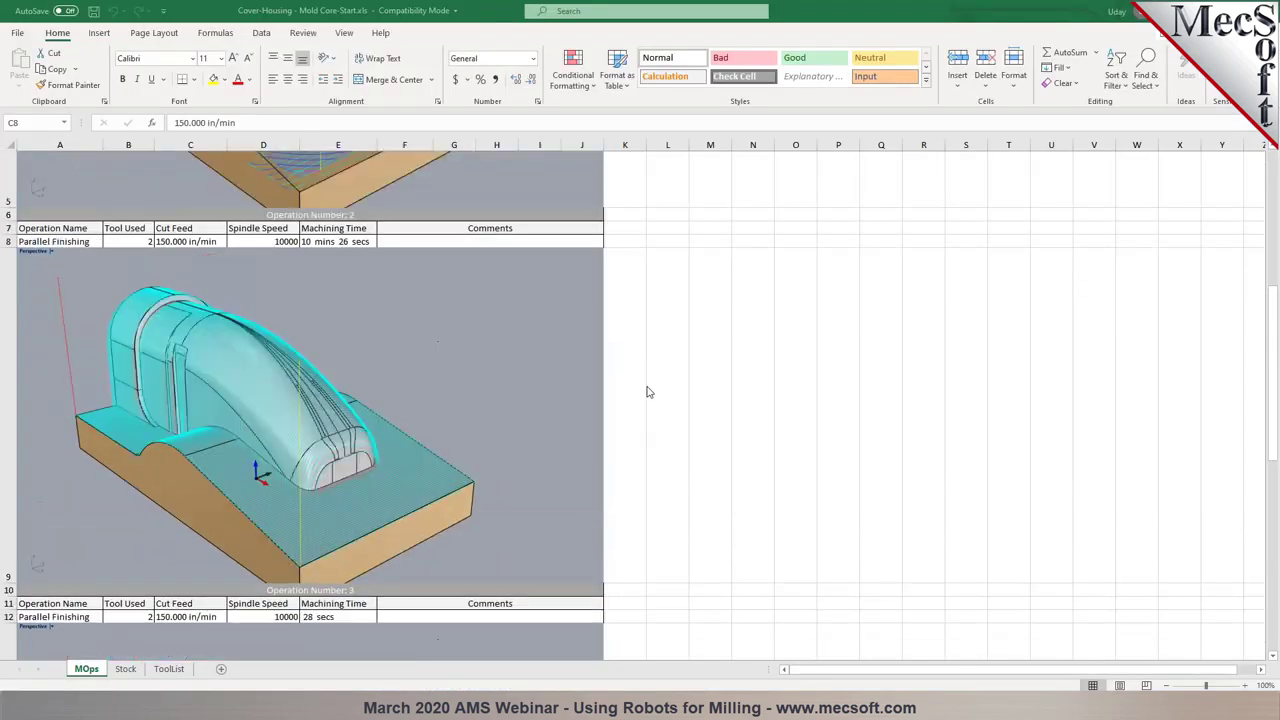
scroll(648, 392, "down", 8)
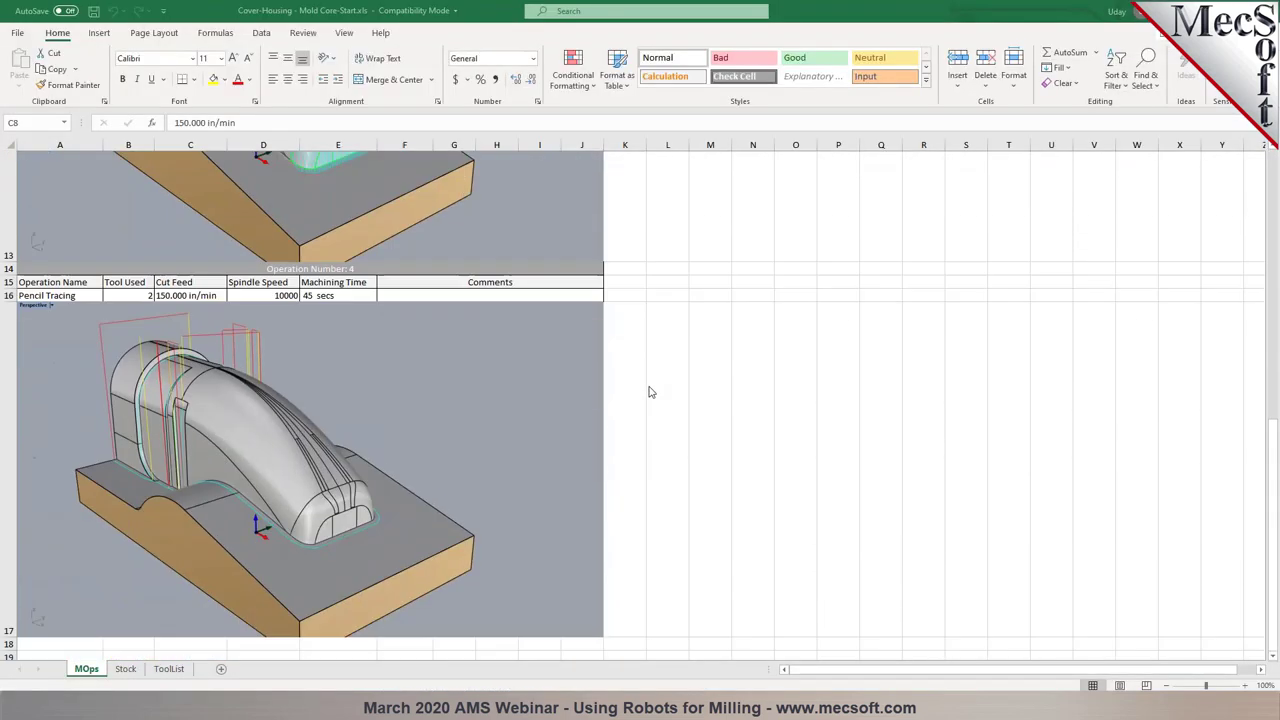
scroll(648, 392, "up", 9)
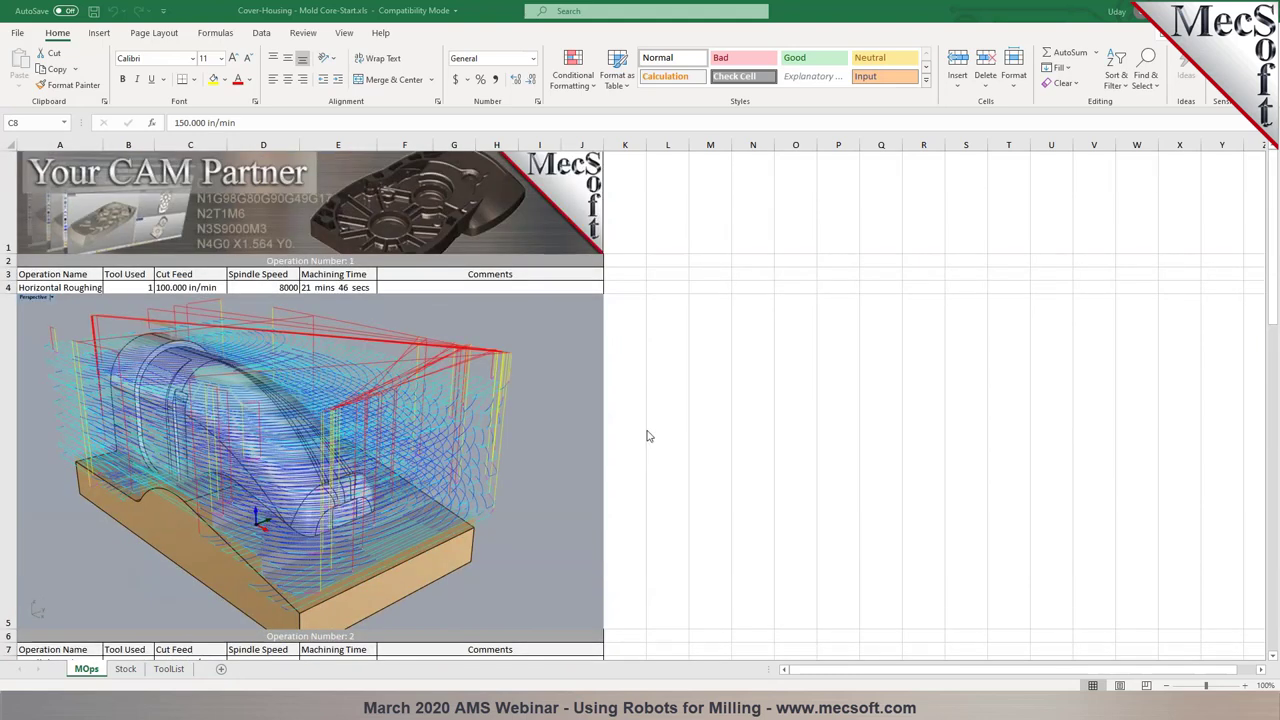
In RhinoCAM, post the entire machining job with APT CLS IJK as Cover-Housing - Mold Core-Star1t.apt and check the posted code
key("alt+Tab")
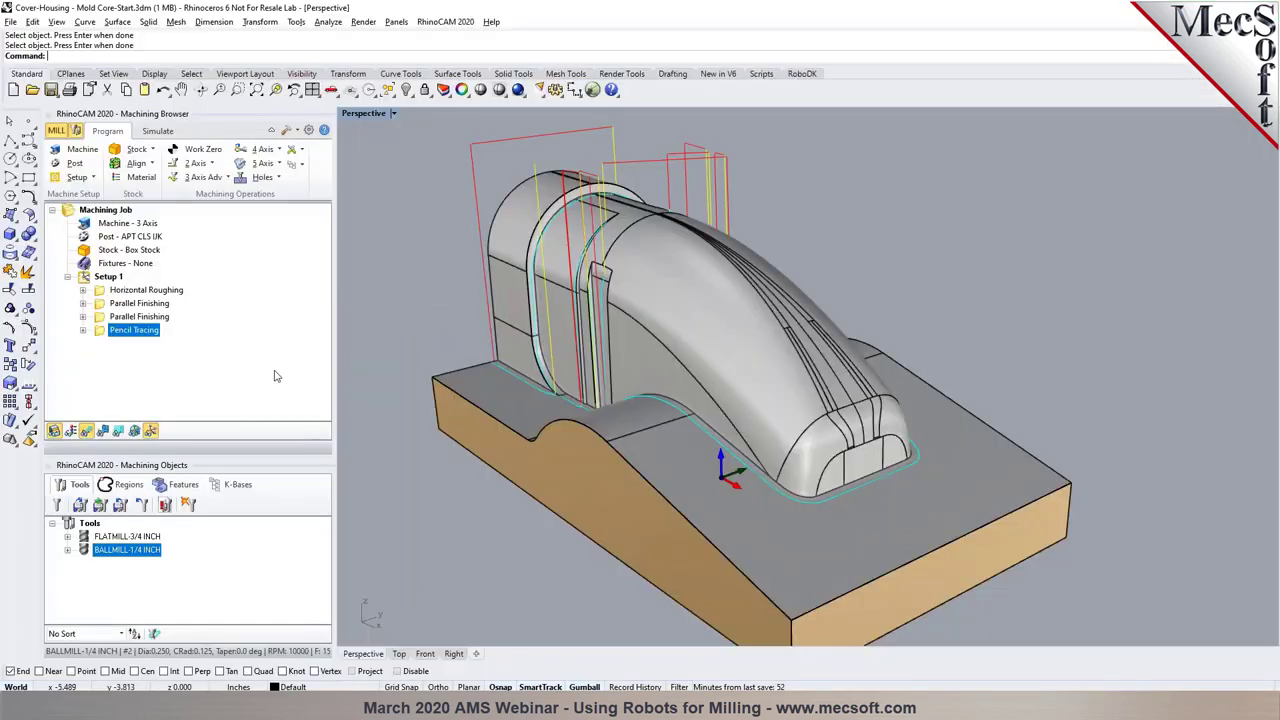
left_click(108, 277)
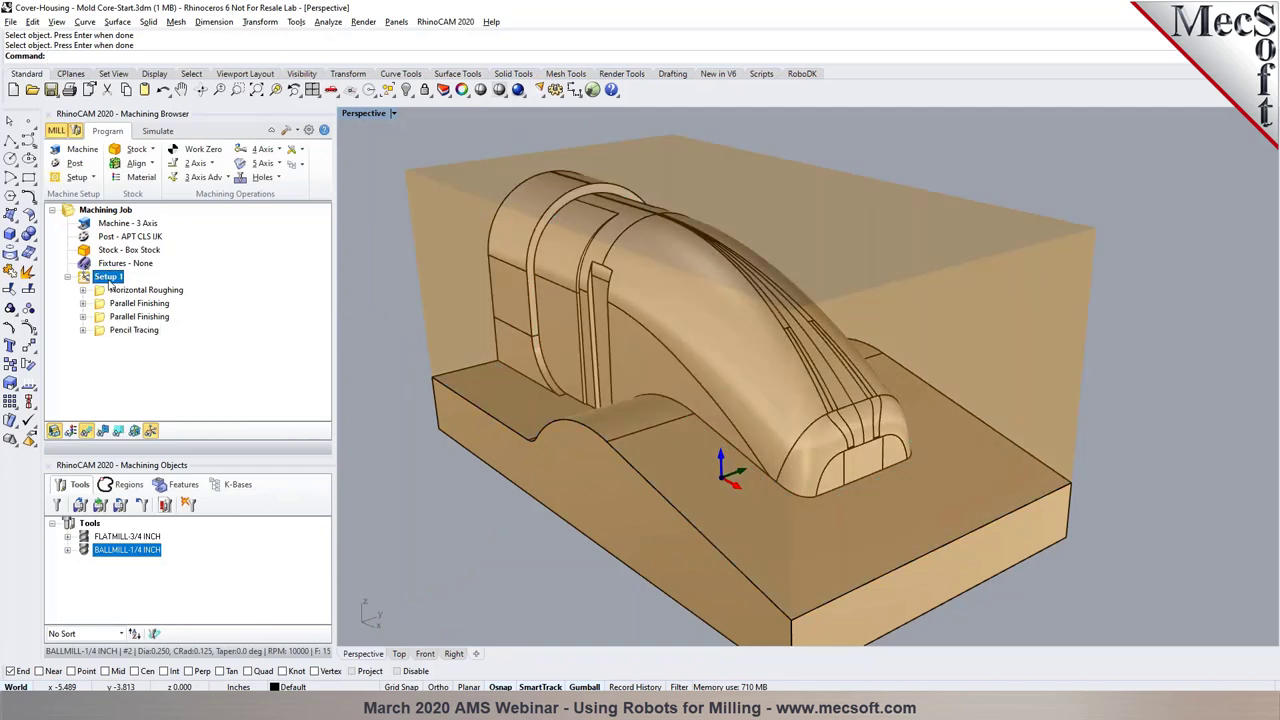
right_click(117, 216)
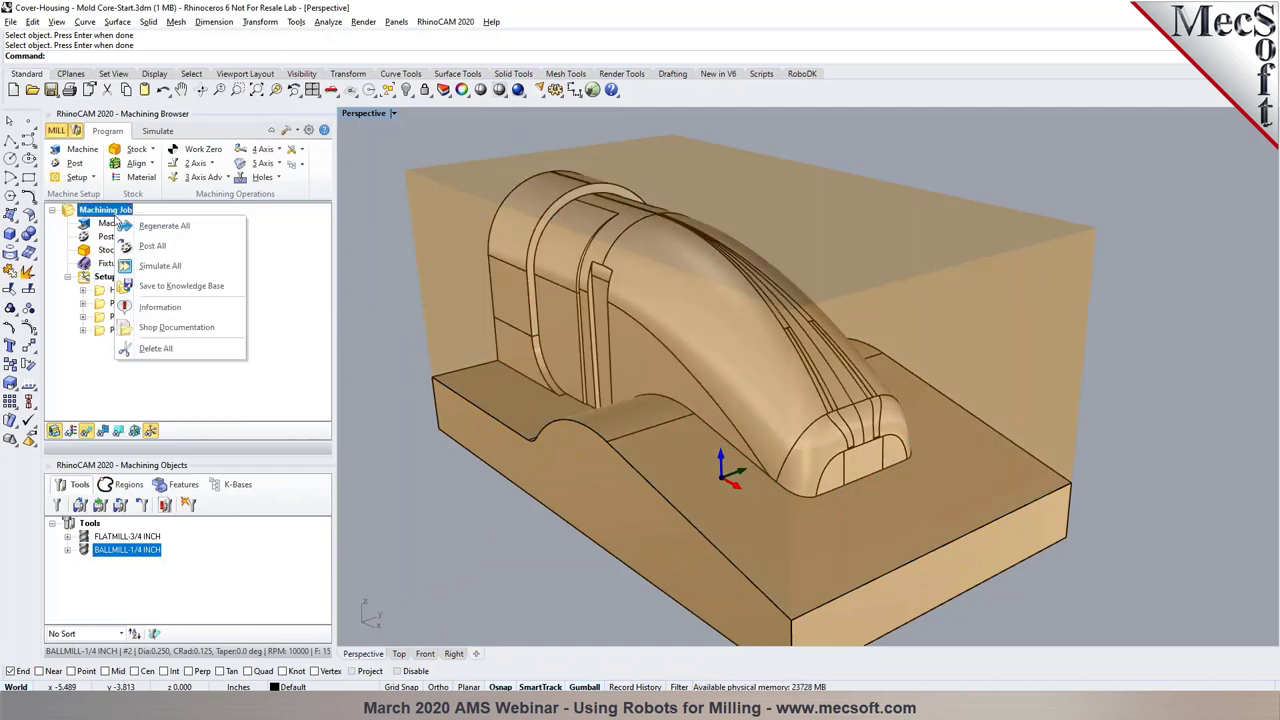
left_click(152, 246)
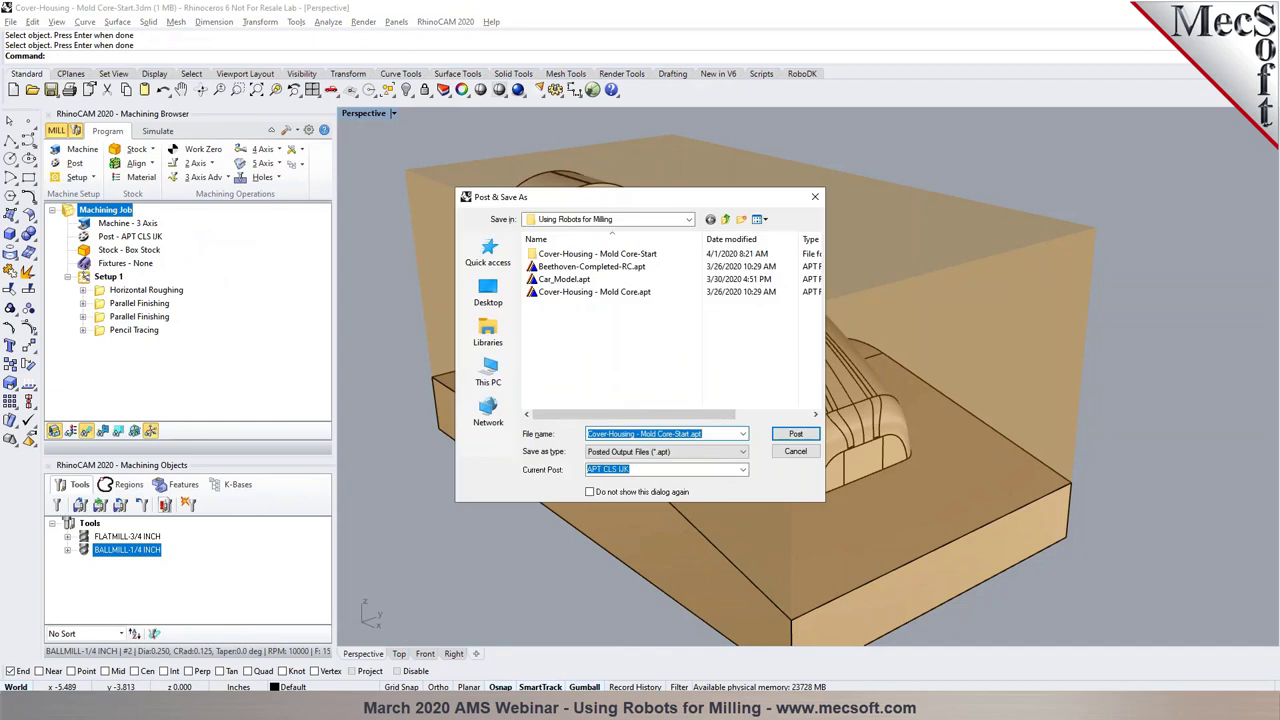
left_click(688, 434)
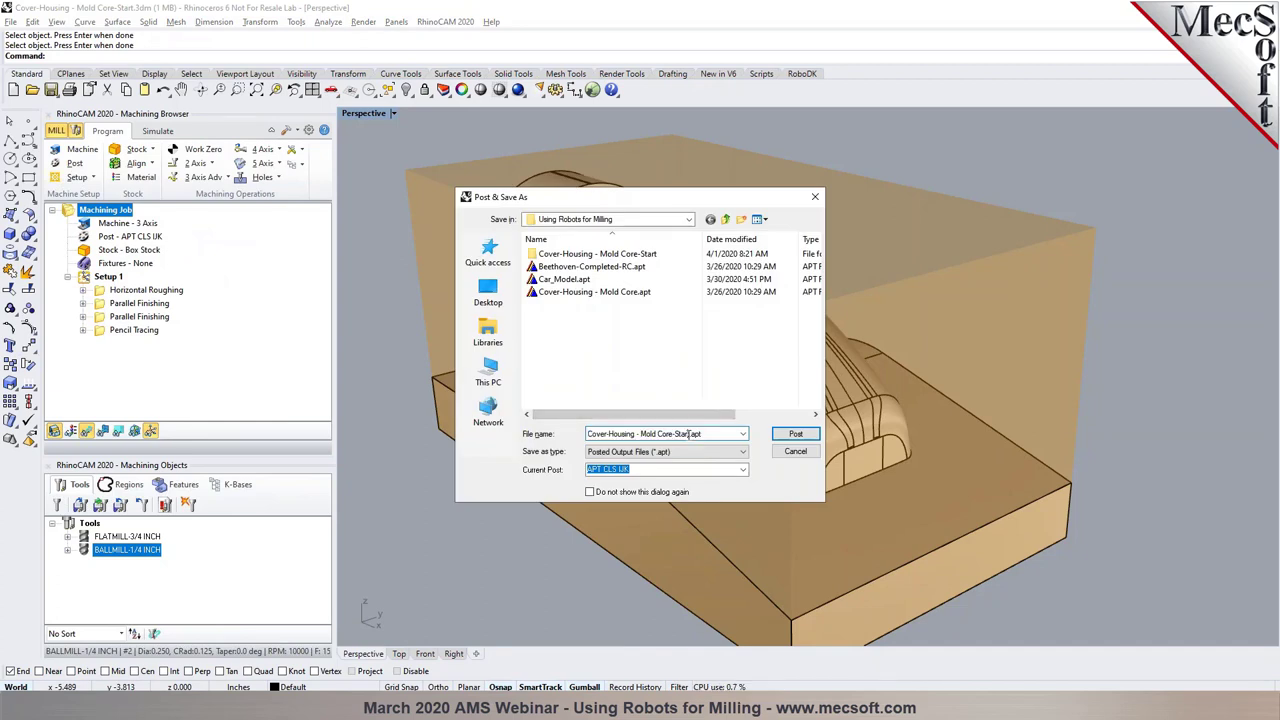
left_click(795, 434)
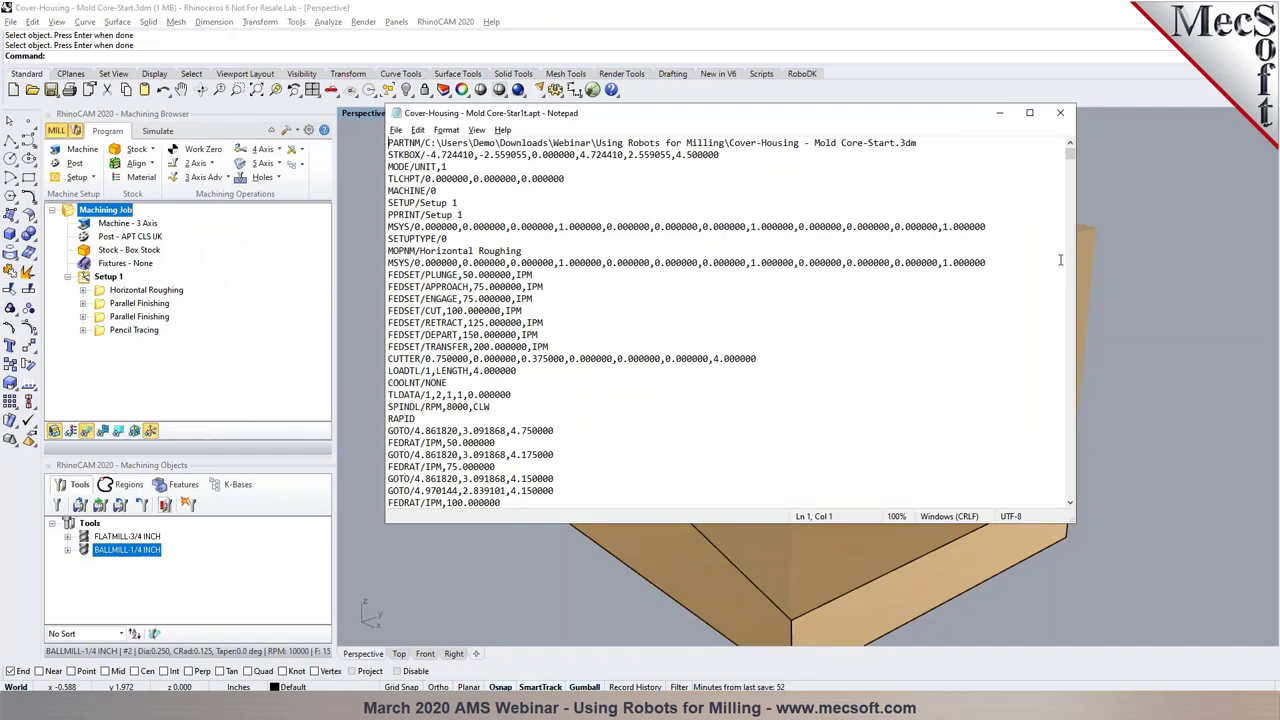
mouse_move(1070, 160)
left_mouse_down()
mouse_move(1070, 498)
mouse_move(1068, 145)
left_mouse_up()
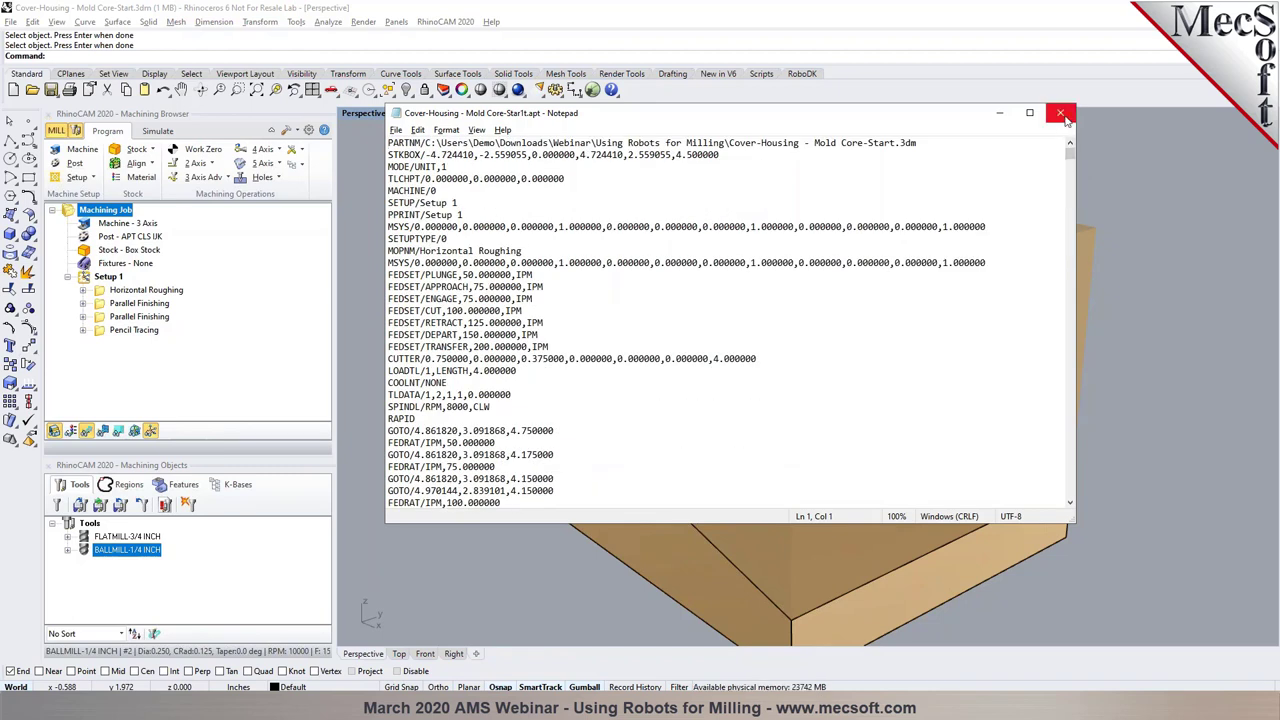
left_click(1060, 112)
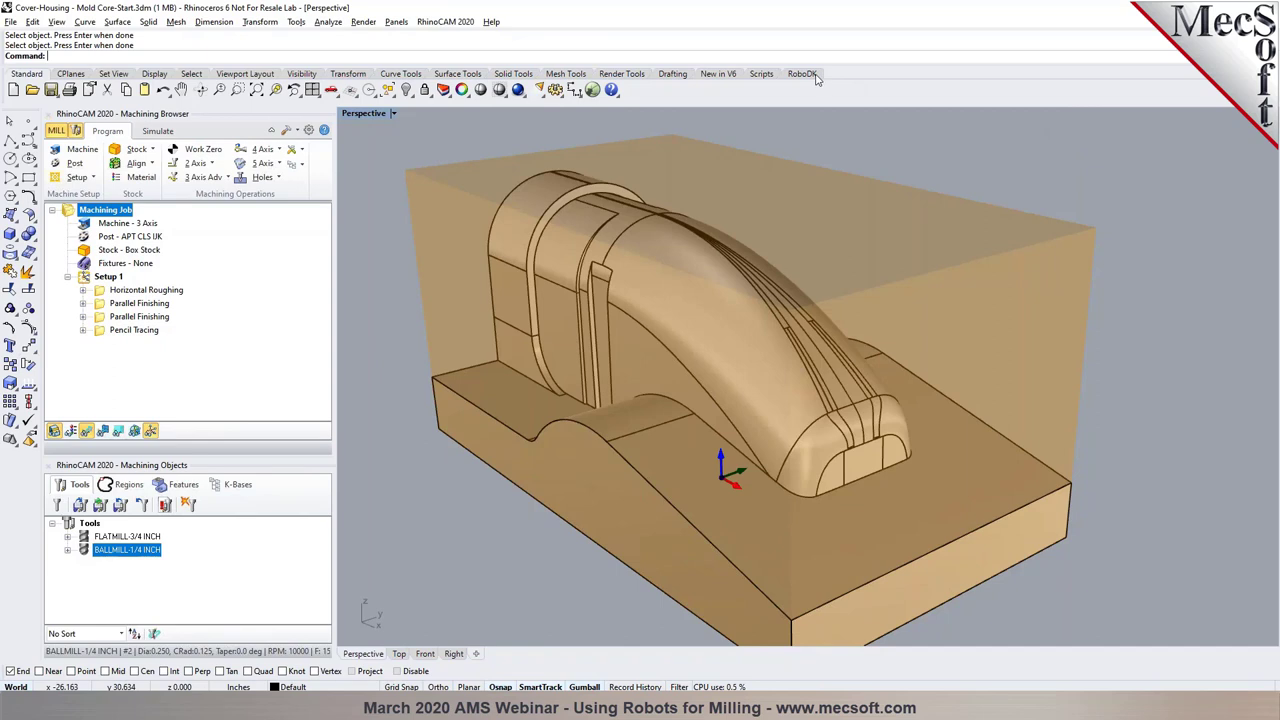
Open the post-processor options for the MoldCover job and check which program the posted file is sent to
left_click(814, 76)
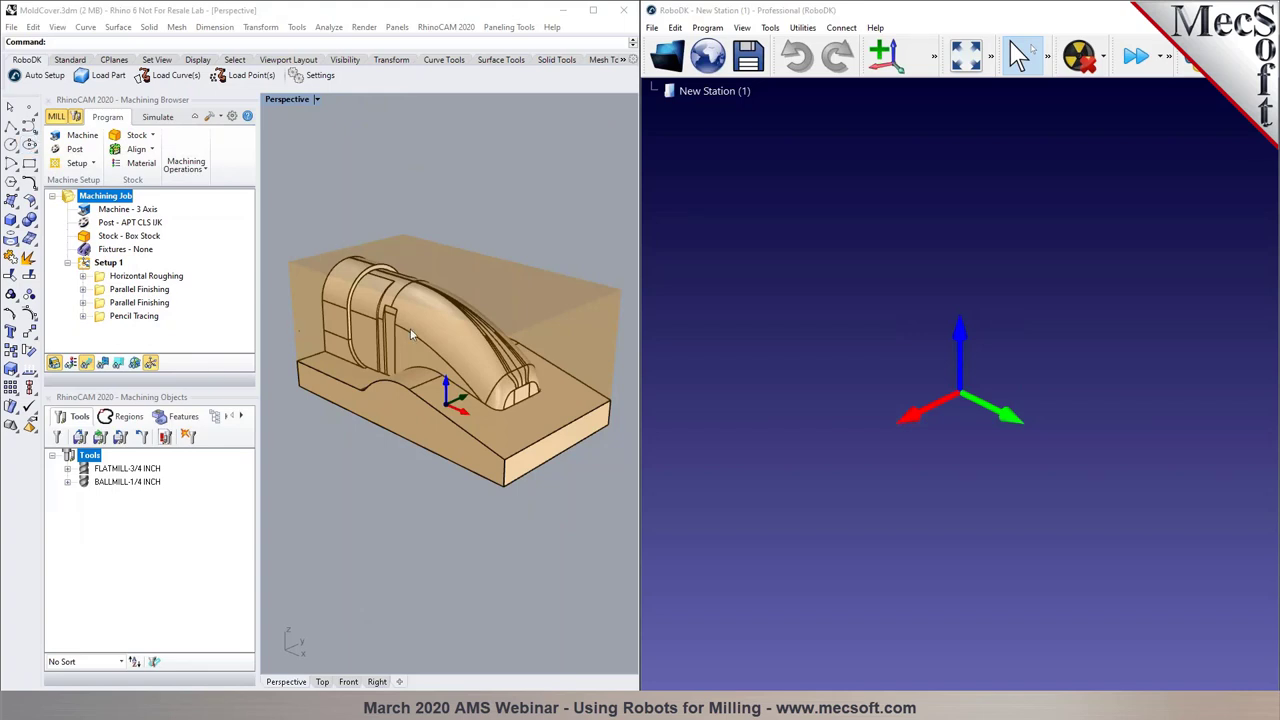
left_click(74, 150)
left_click_drag(112, 124, 179, 166)
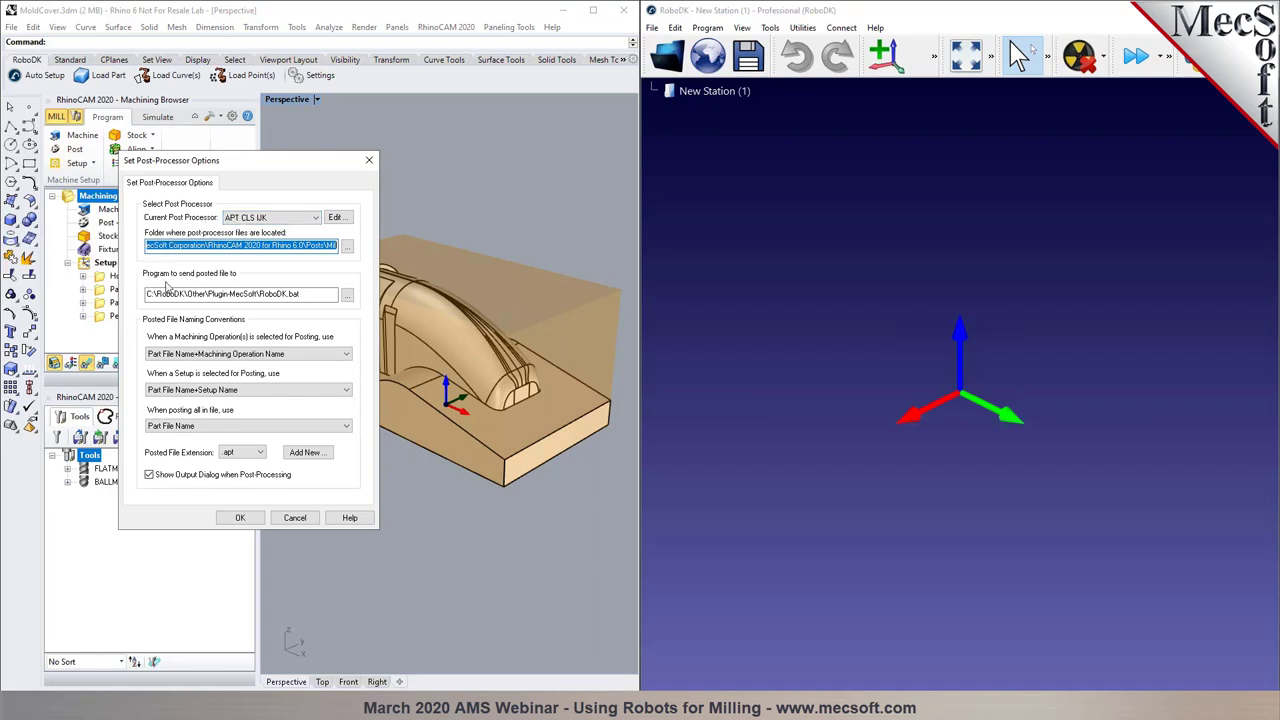
double_click(324, 294)
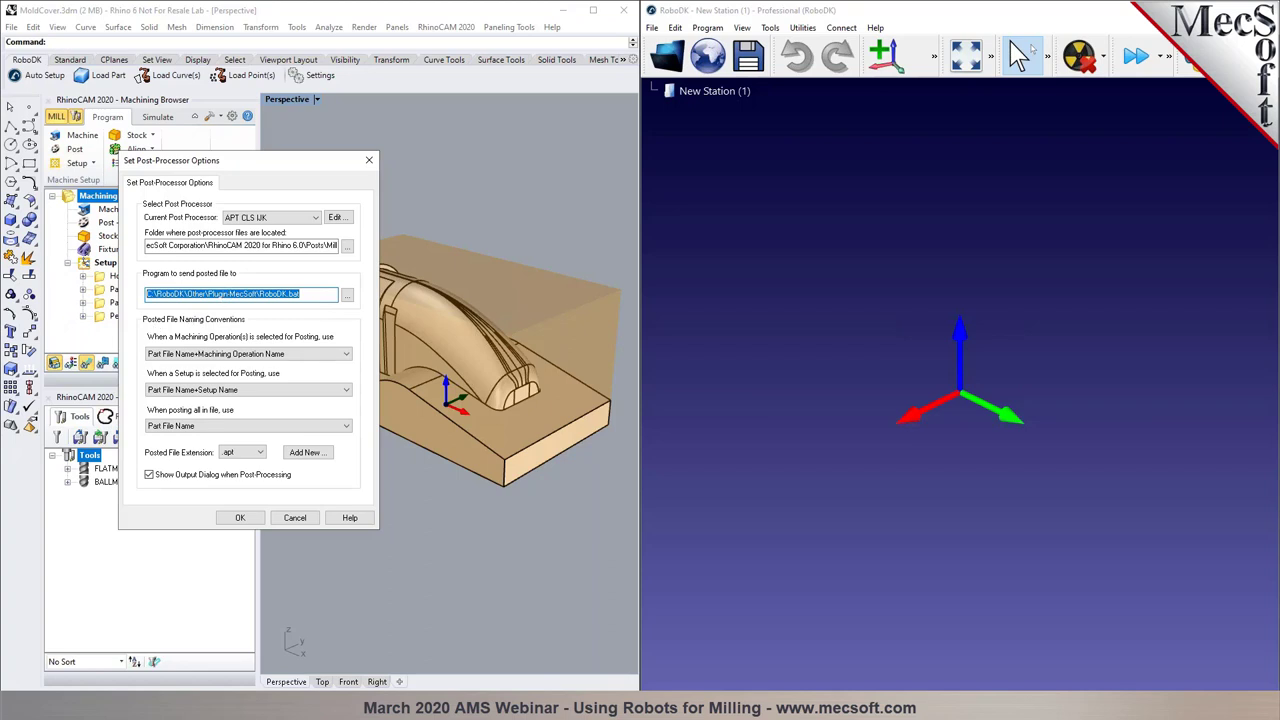
Locate RoboDK.bat in the C:\RoboDK\Other\Plugin-MecSoft folder and compare it with the path in the post-processor options
key("alt+Tab")
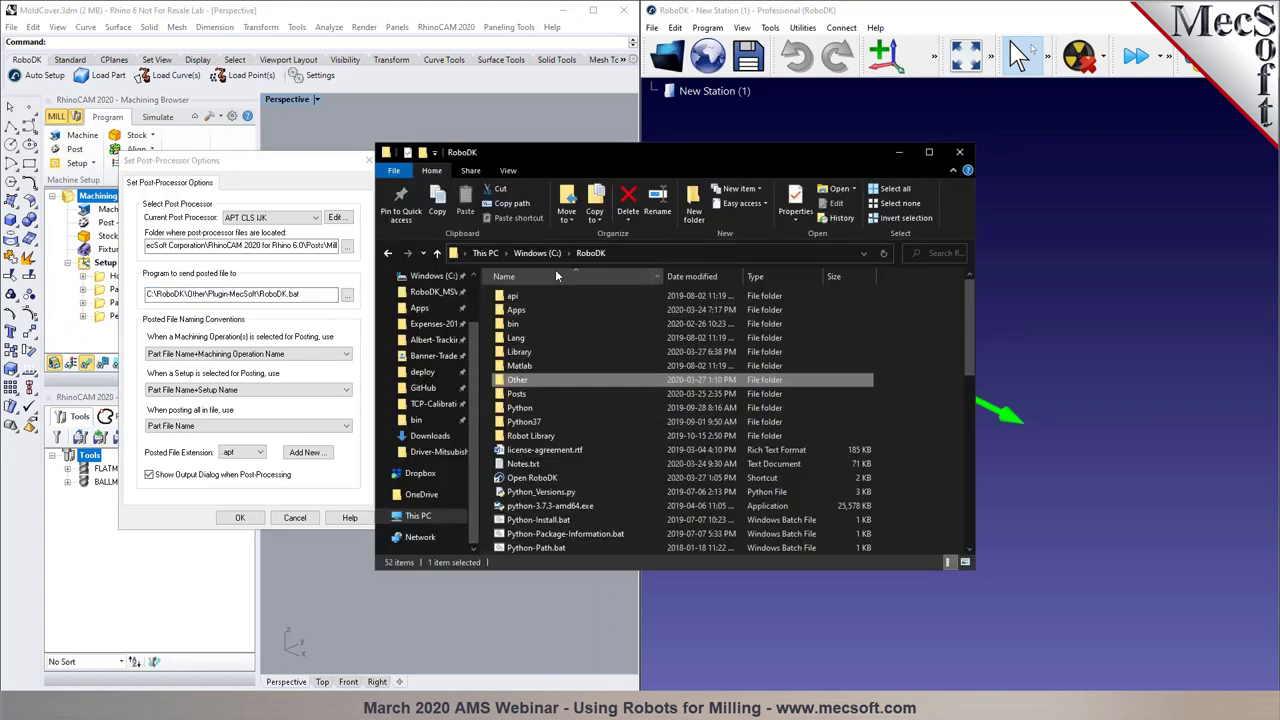
double_click(512, 382)
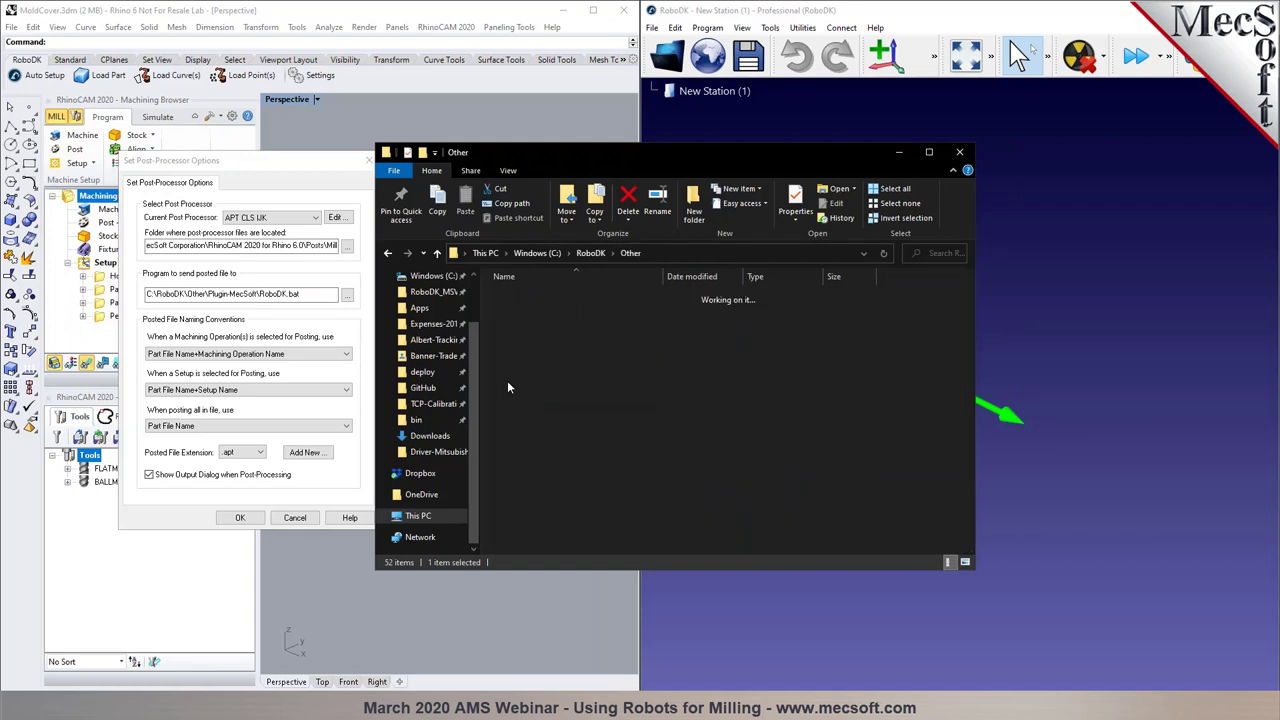
left_click(558, 408)
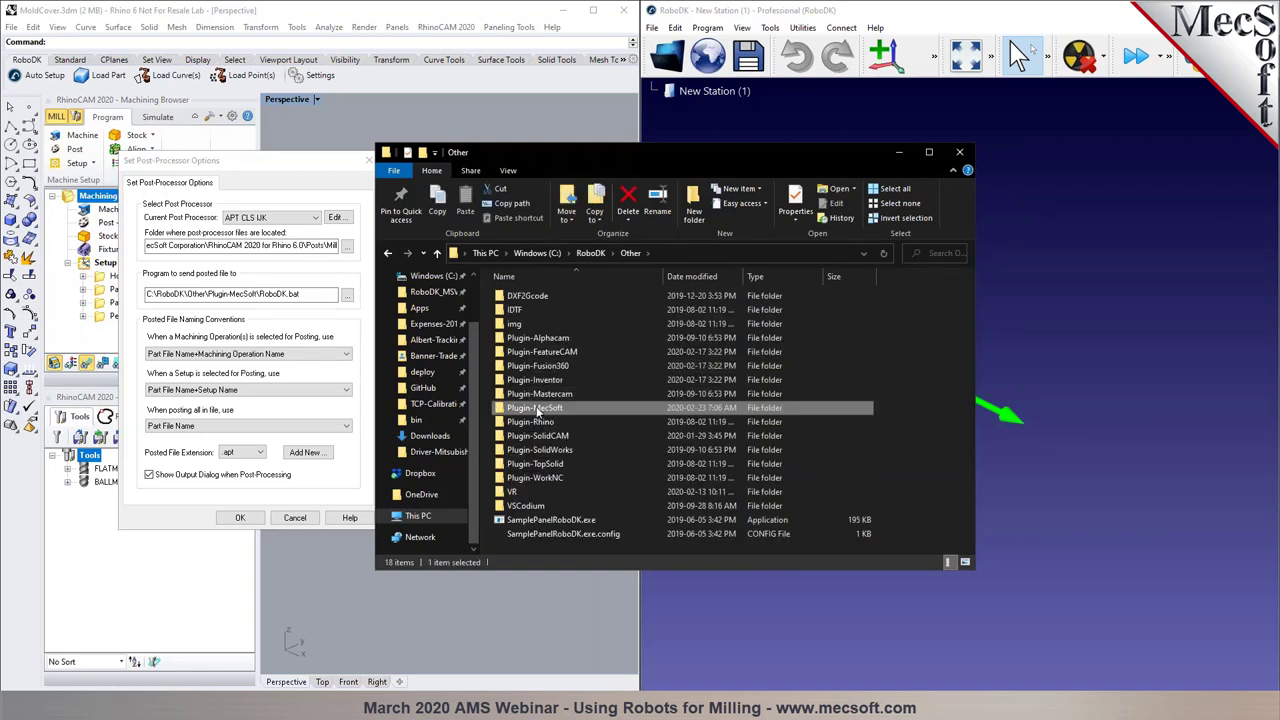
double_click(558, 408)
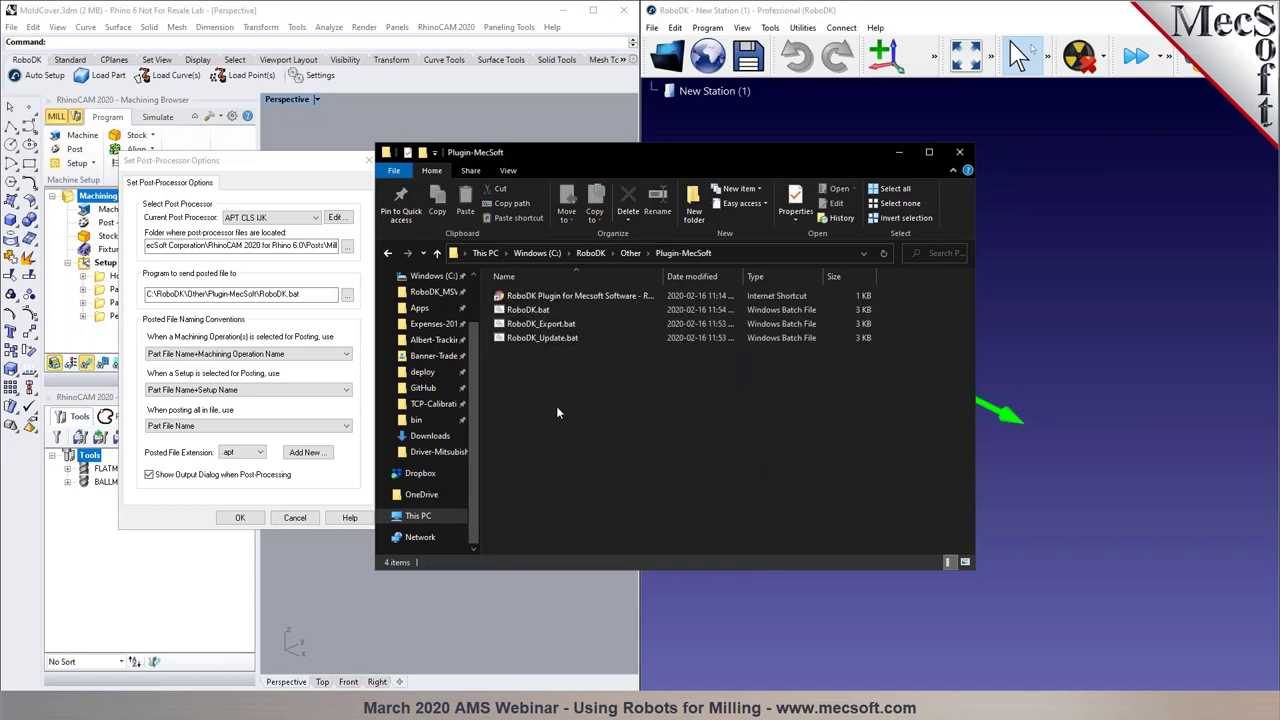
left_click(553, 312)
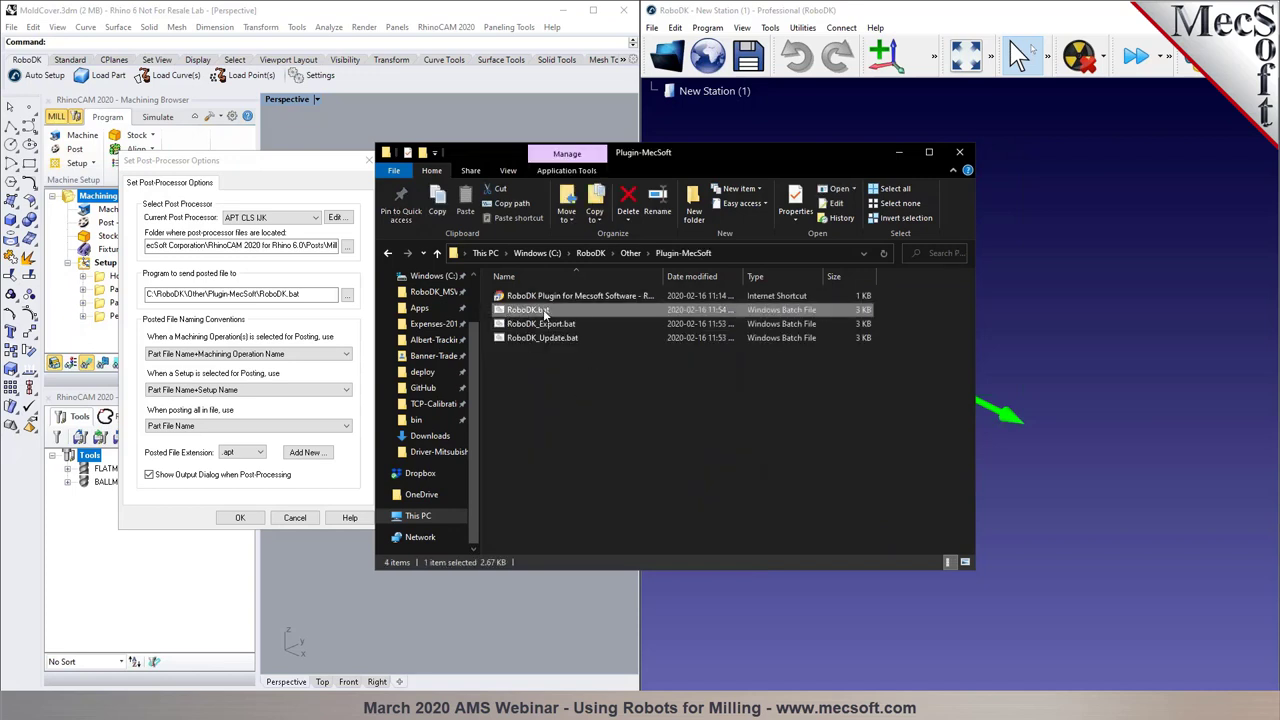
left_click_drag(503, 318, 291, 294)
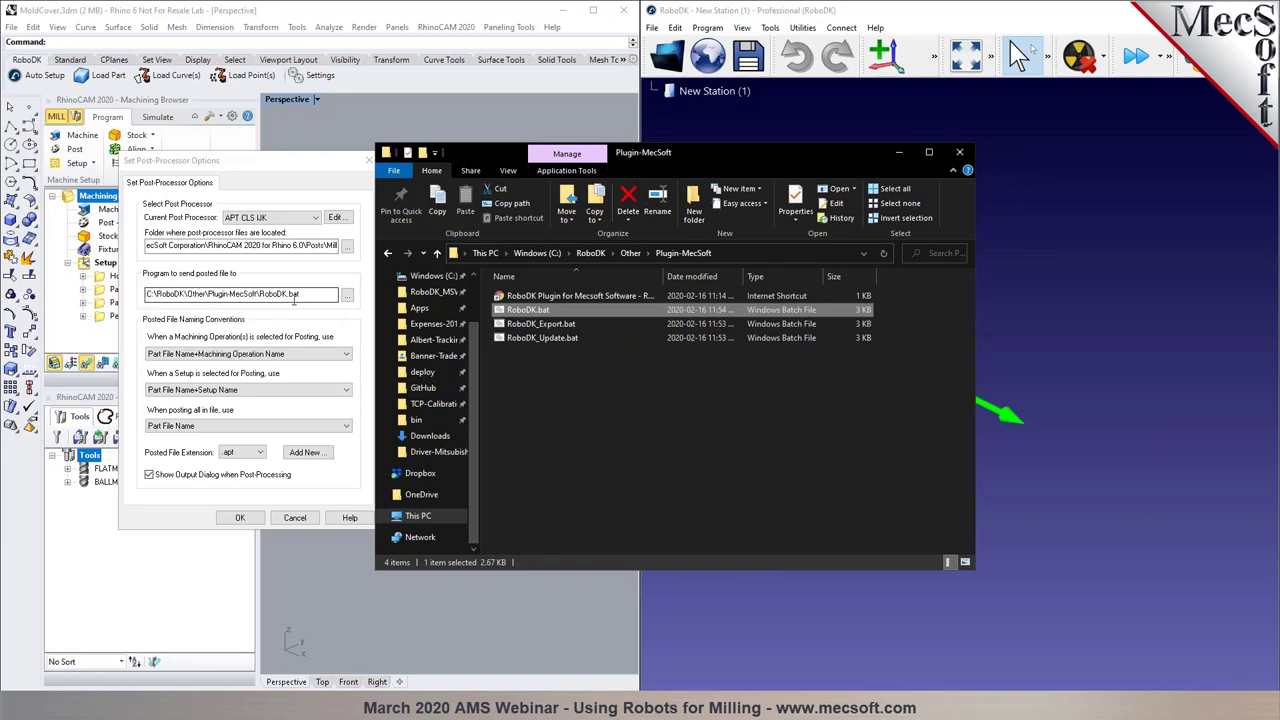
left_click(959, 152)
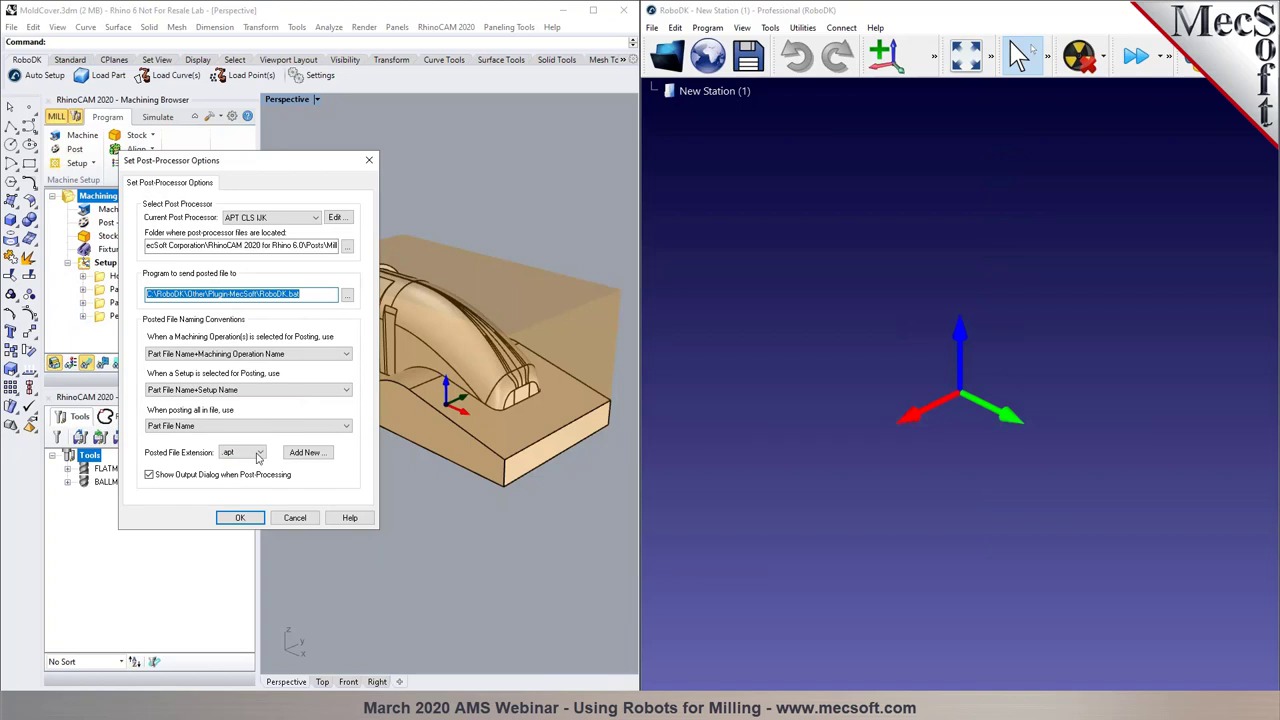
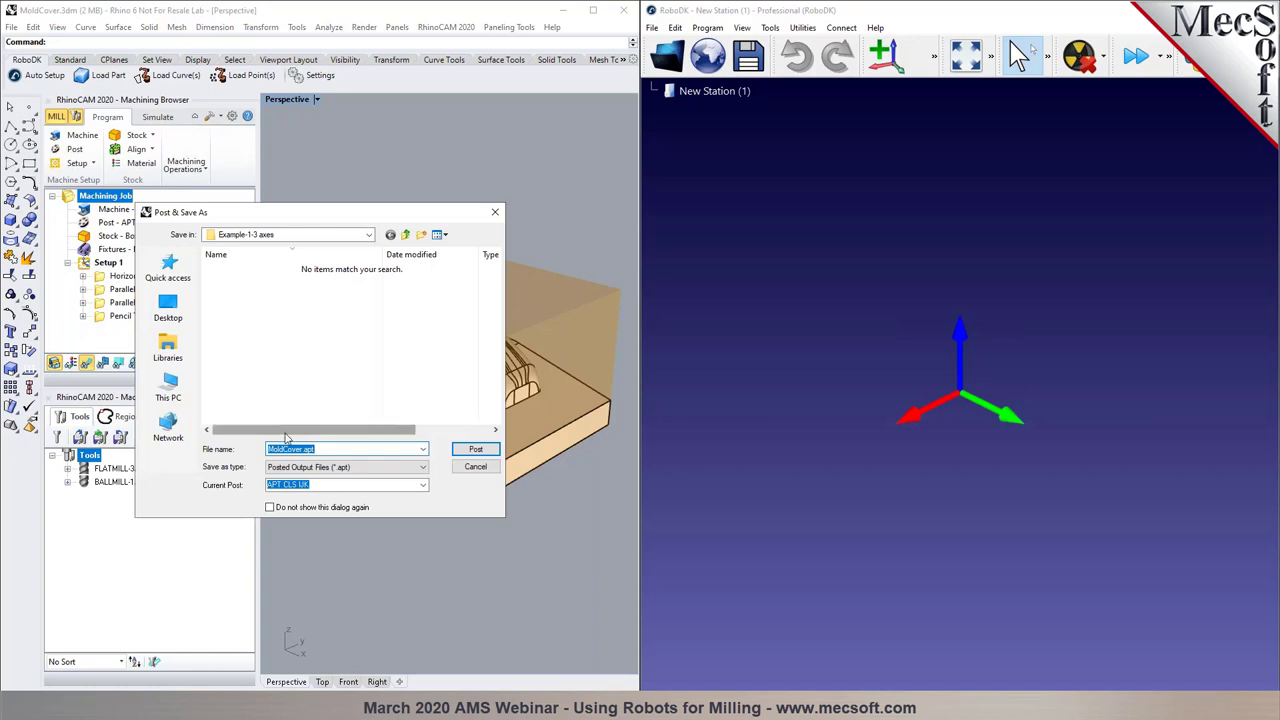
Post the whole job as MoldCover.apt to RoboDK and maximize the KUKA cell station
left_click(475, 450)
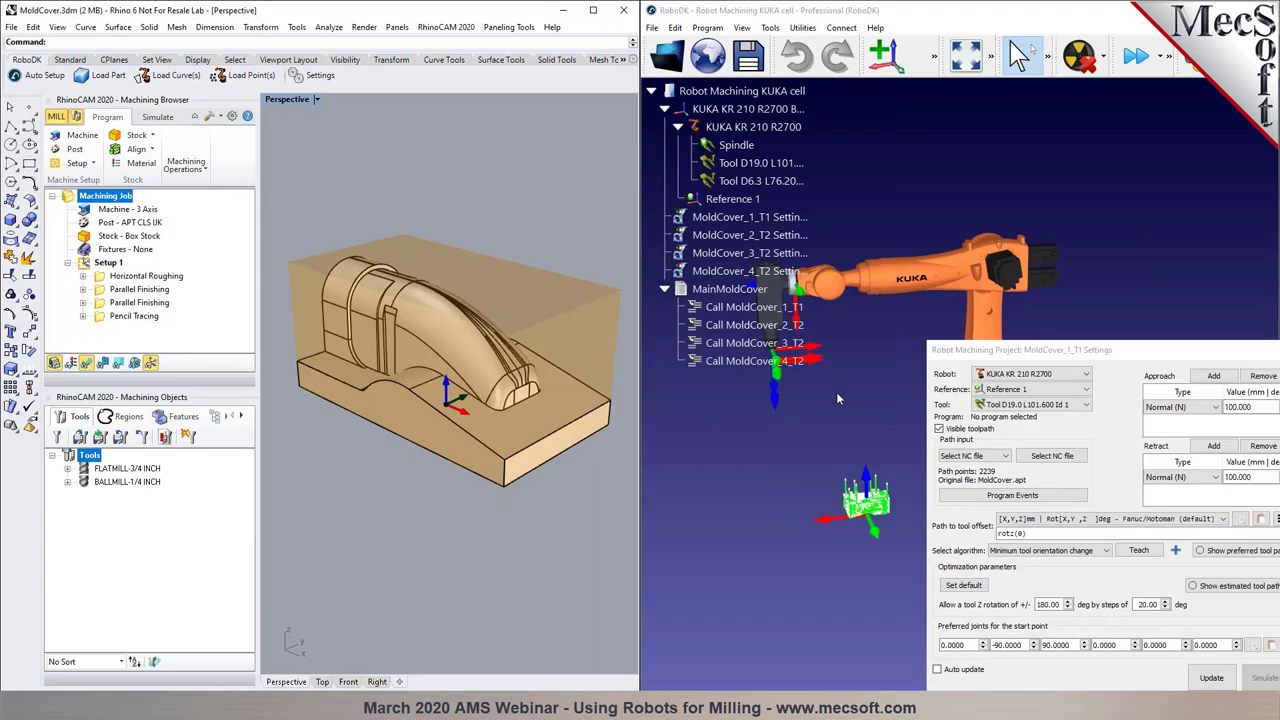
left_click_drag(1063, 352, 1047, 310)
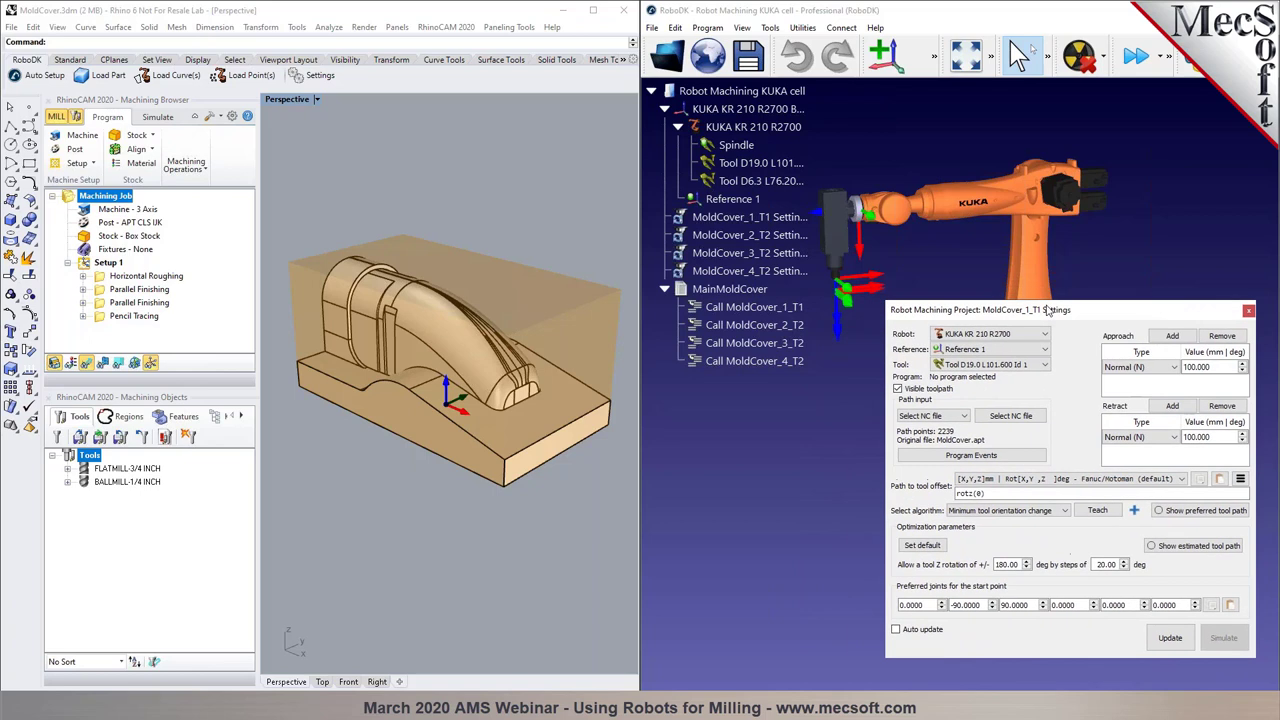
double_click(896, 14)
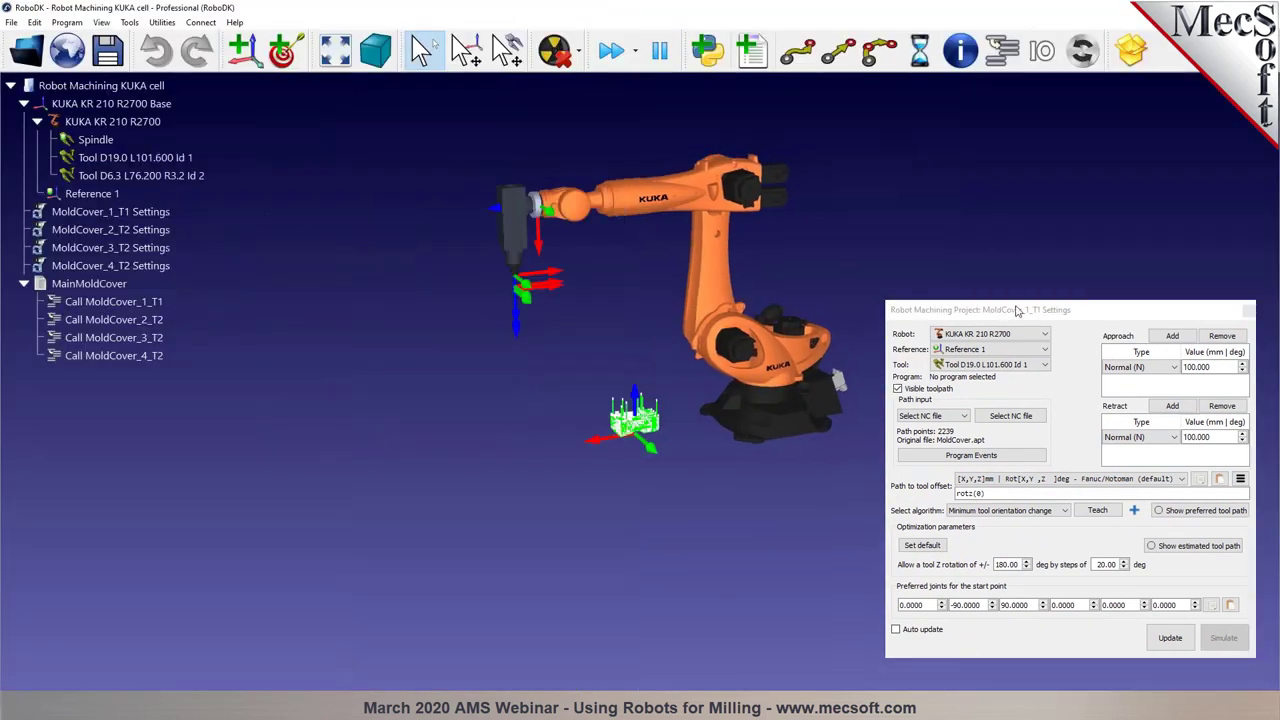
Place the MoldCover_1_T1 settings clear of the enlarged robot and review the machining project utilities
left_click_drag(990, 276, 960, 179)
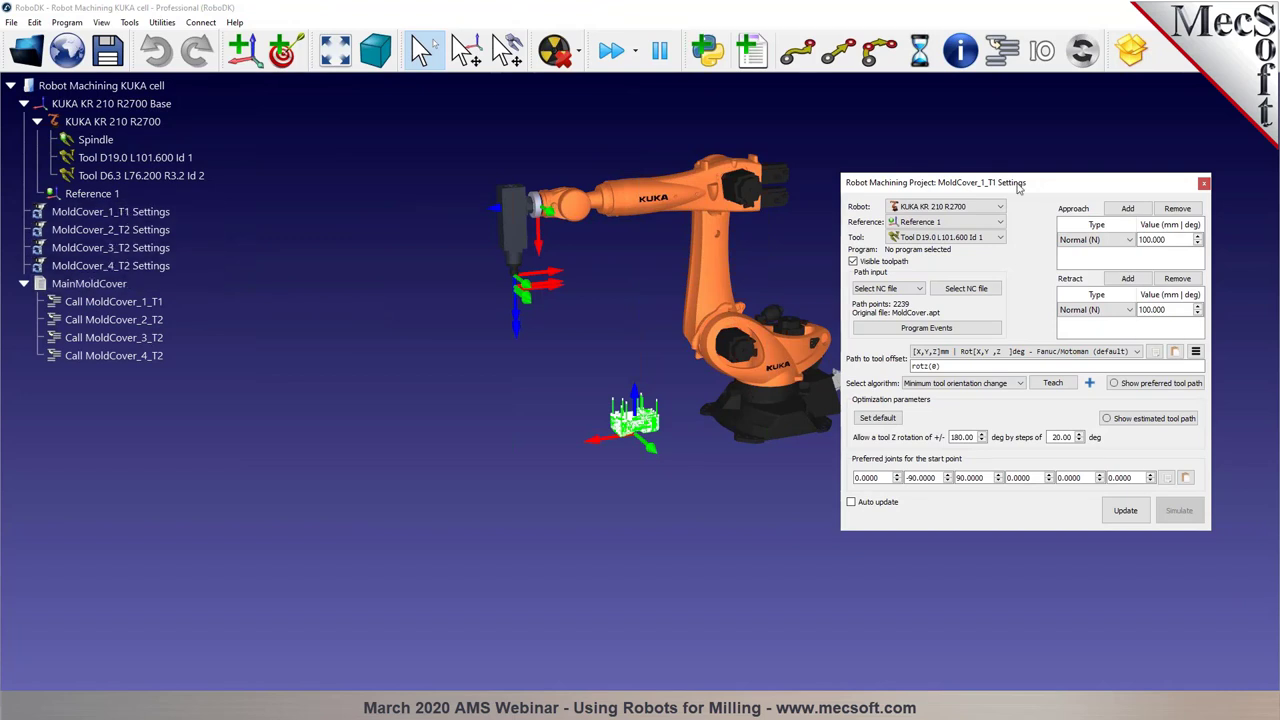
left_click_drag(1009, 190, 1043, 135)
scroll(700, 310, "up", 3)
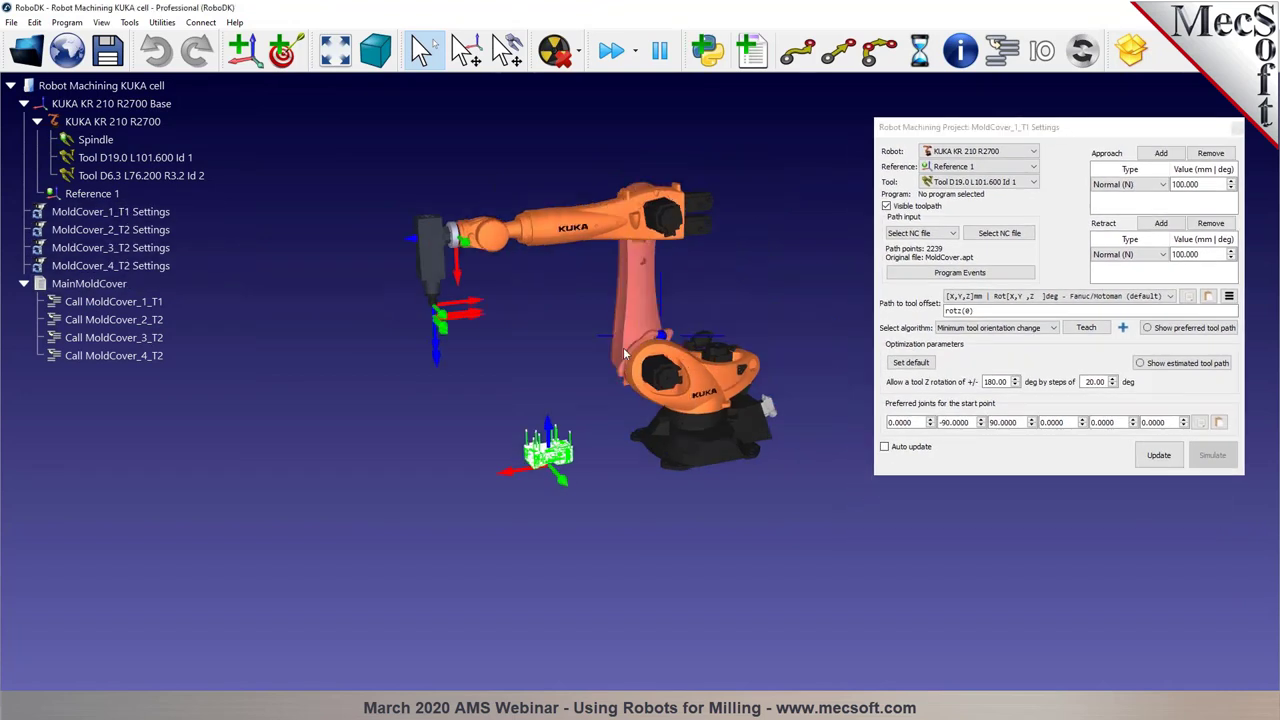
scroll(635, 320, "up", 3)
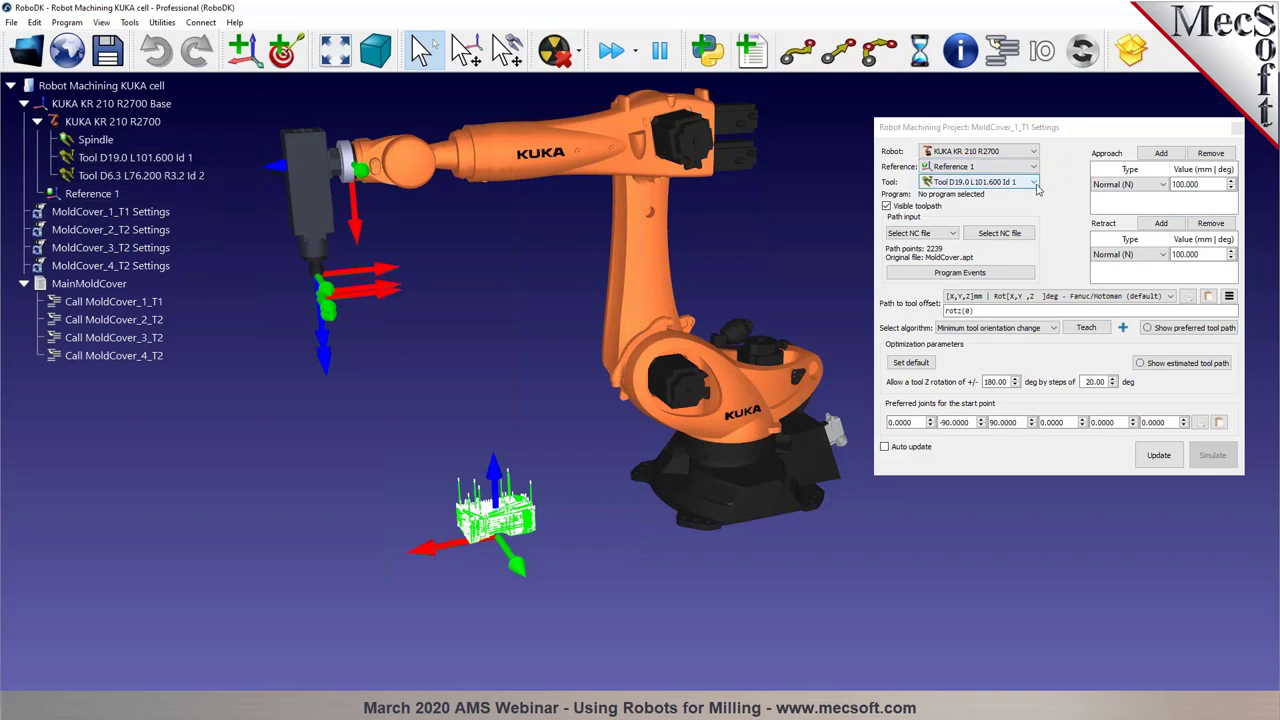
mouse_move(1011, 127)
left_mouse_down()
mouse_move(969, 133)
mouse_move(1006, 115)
left_mouse_up()
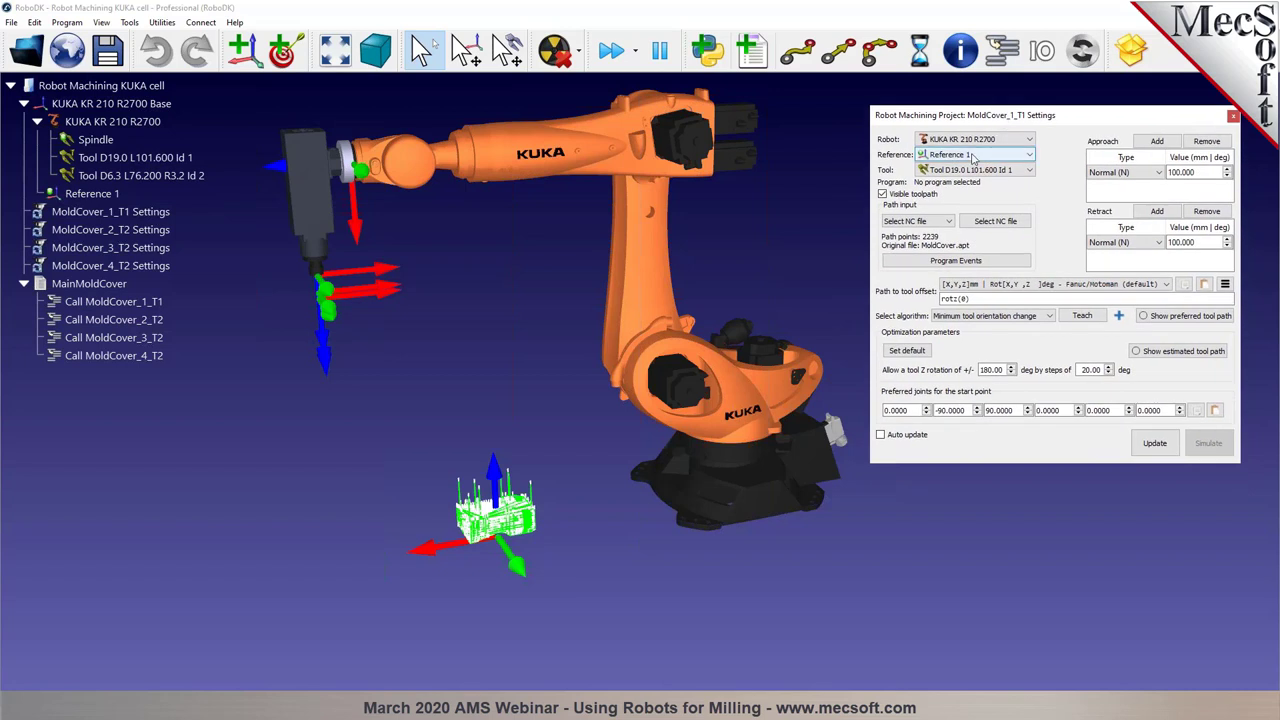
left_click(163, 22)
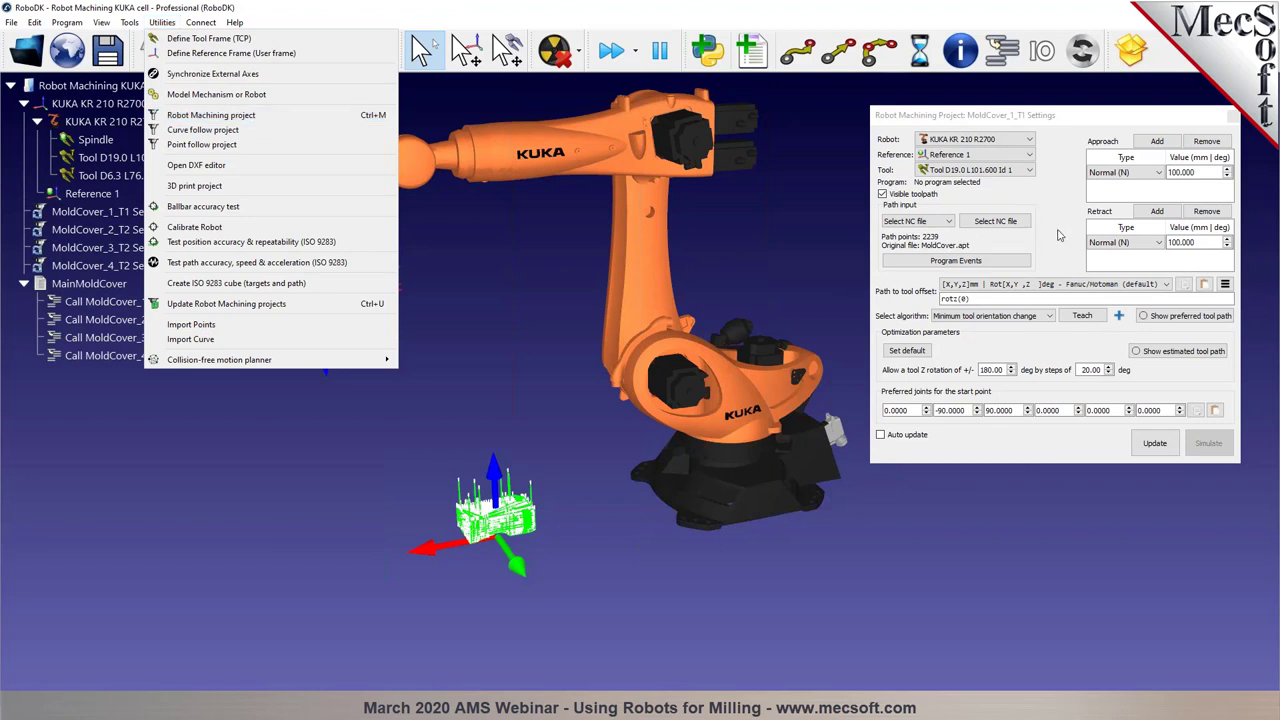
left_click(935, 250)
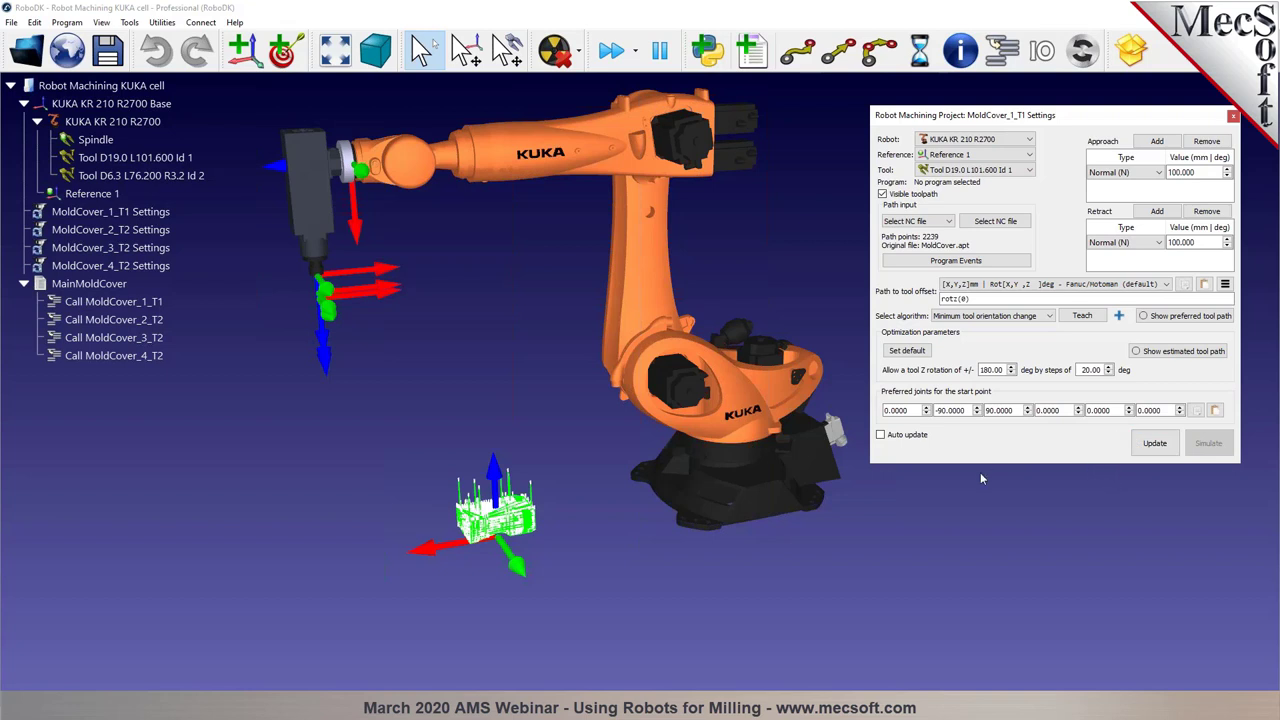
Update the MoldCover_1_T1 machining project to generate its robot program
left_click(1012, 410)
left_click(1155, 443)
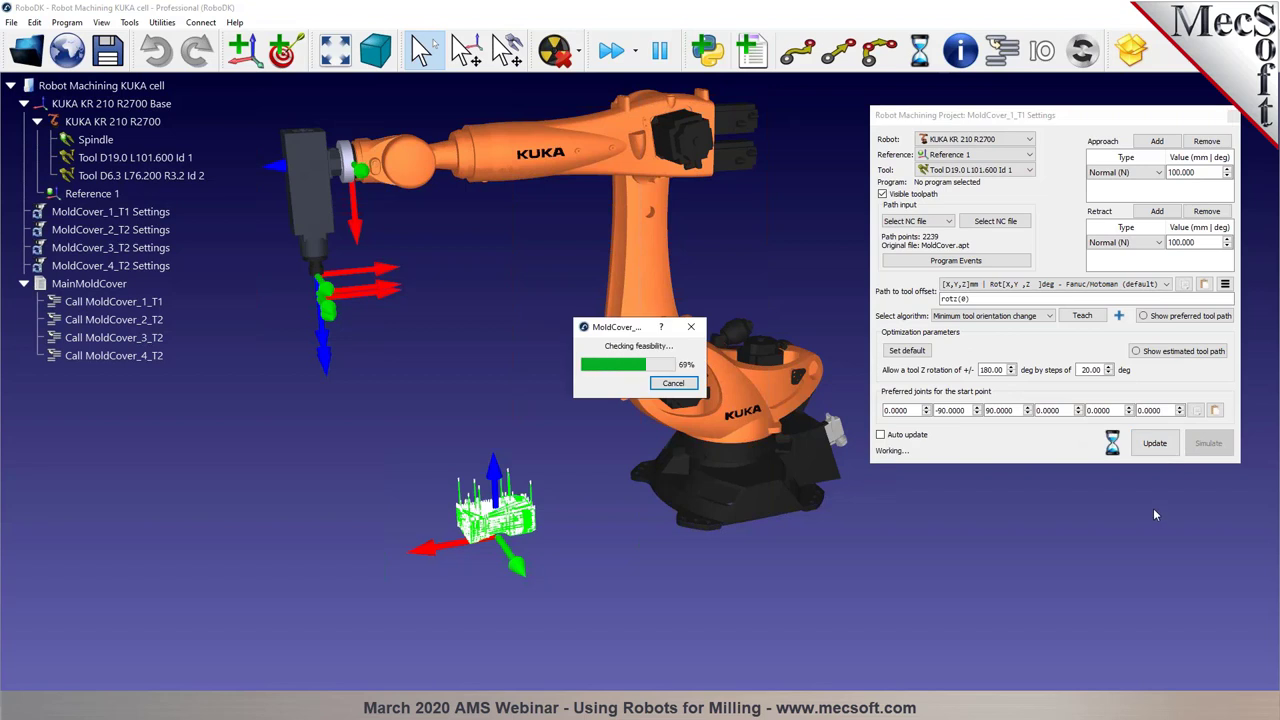
left_click(1218, 469)
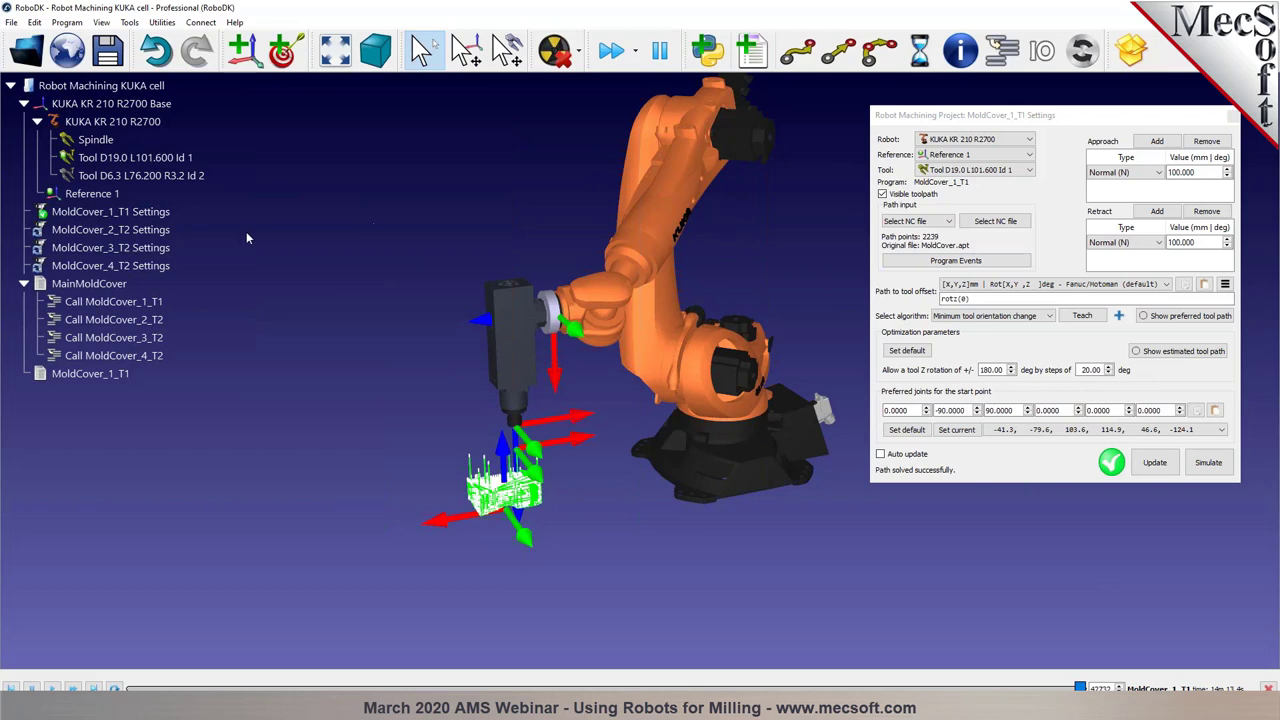
Update the robot programs for MoldCover_2_T2, MoldCover_3_T2 and MoldCover_4_T2 together
left_click(110, 229)
left_click(123, 267, "shift")
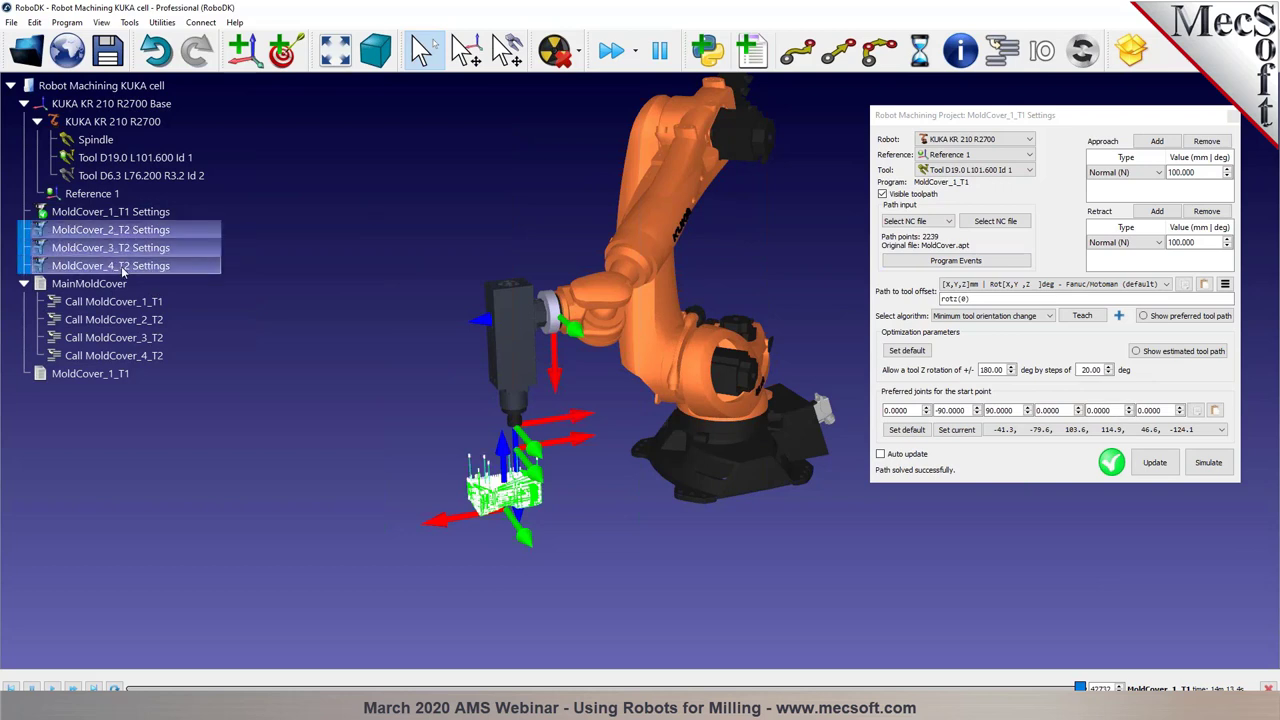
right_click(124, 270)
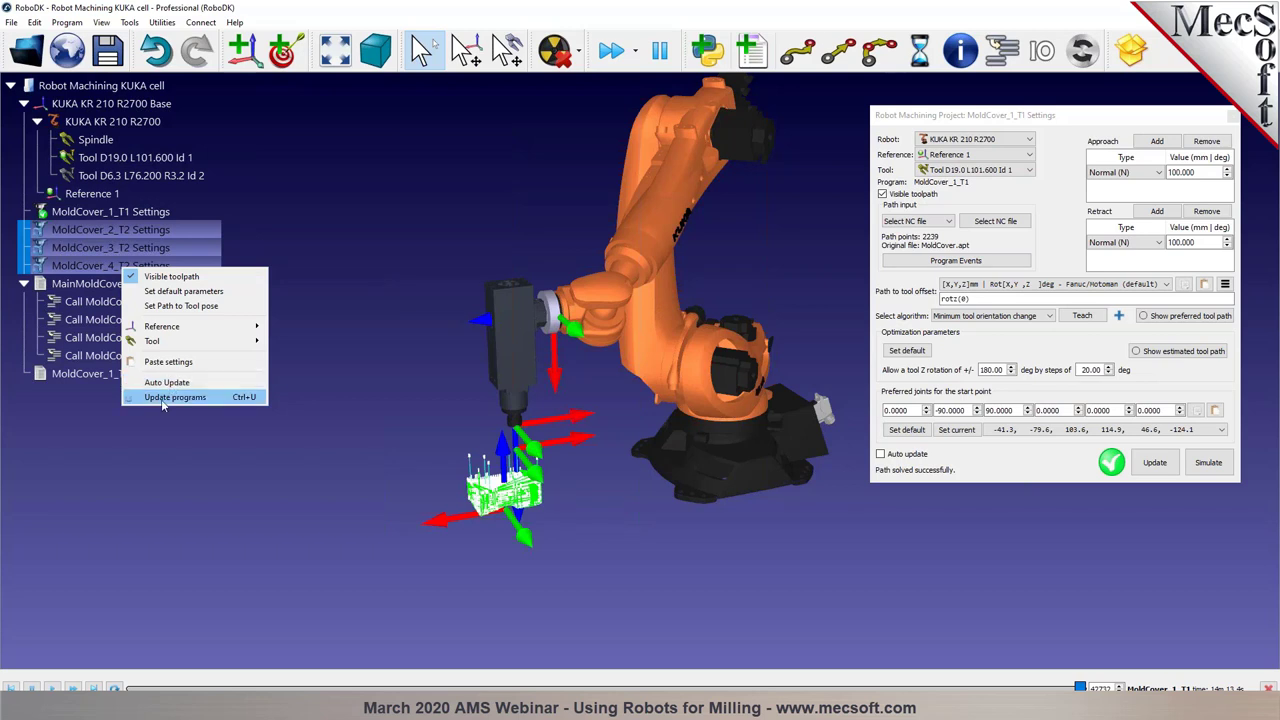
left_click(214, 397)
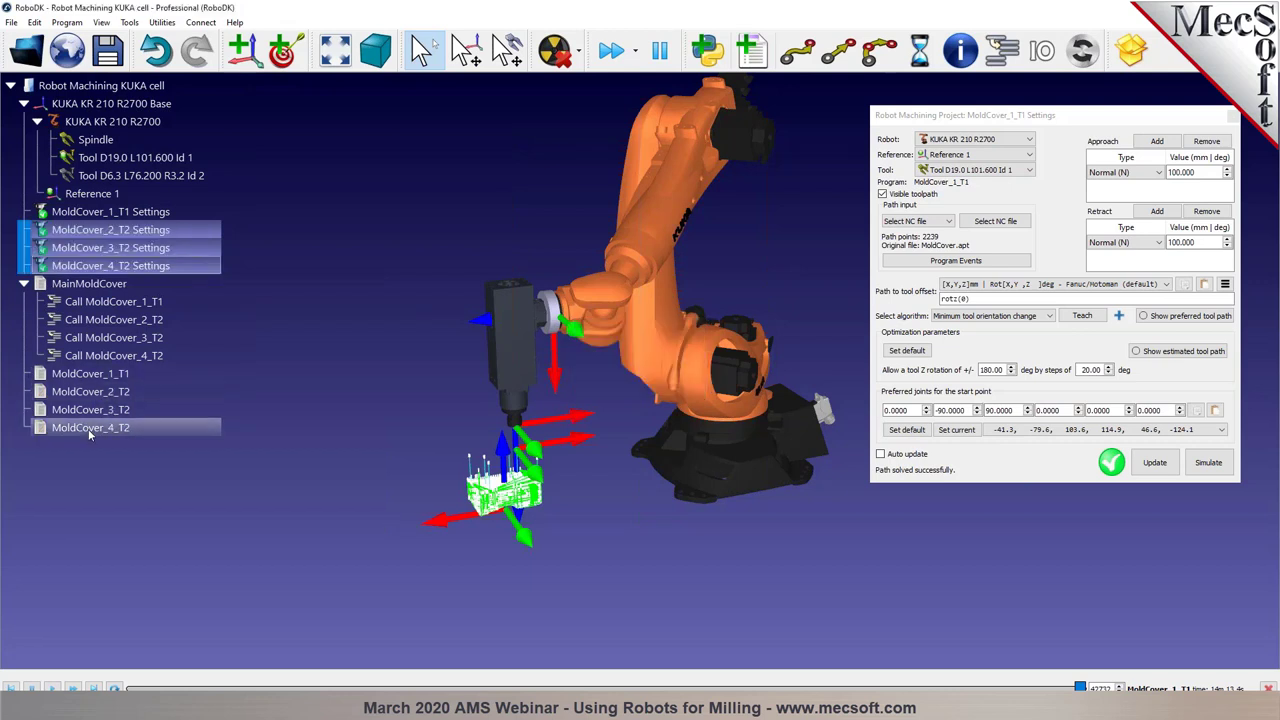
Run the MainMoldCover program to simulate all four machining operations on the KUKA robot
left_click(90, 285)
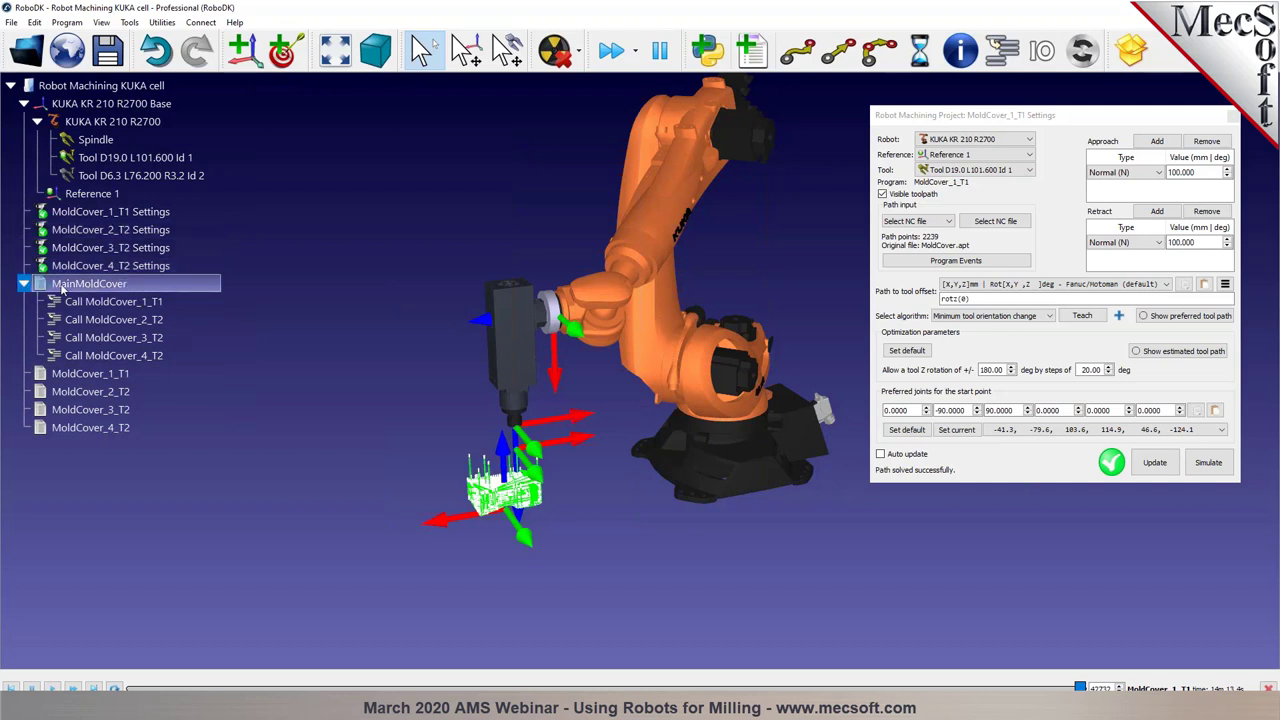
double_click(62, 285)
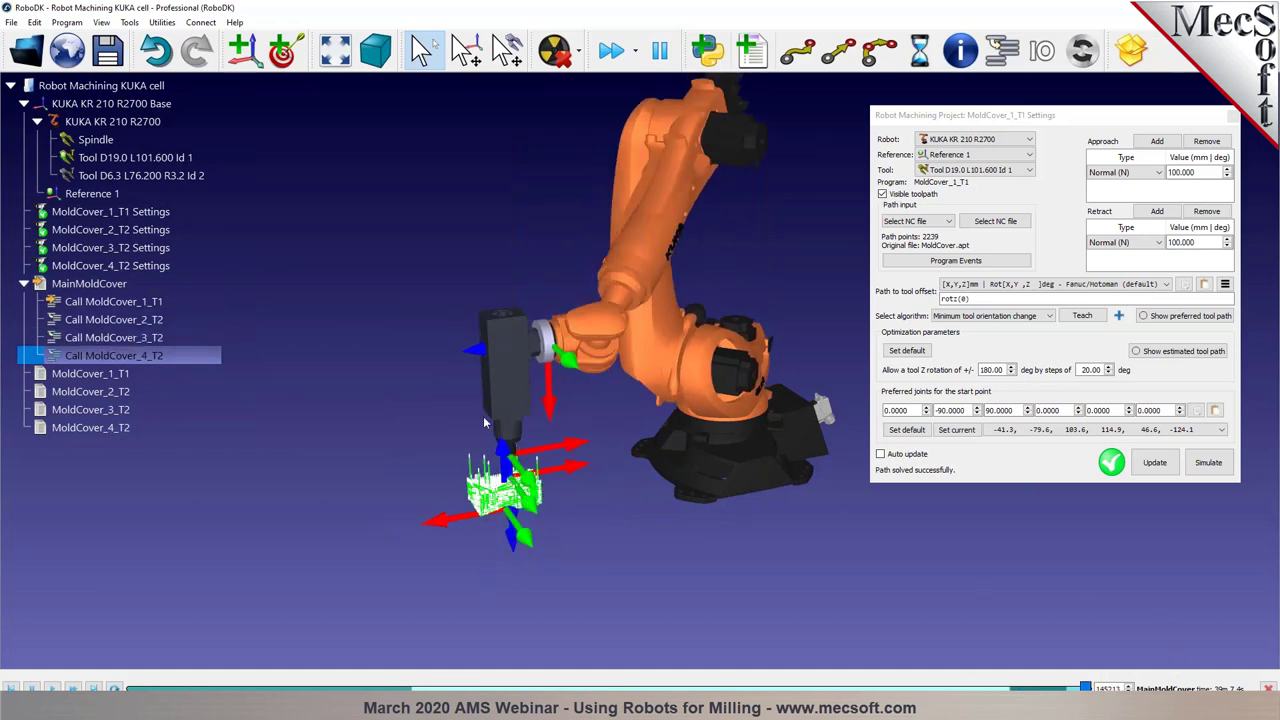
Generate the robot code for MainMoldCover together with MoldCover_1_T1, MoldCover_2_T2, MoldCover_3_T2 and MoldCover_4_T2
left_click(90, 373)
left_click(90, 427, "shift")
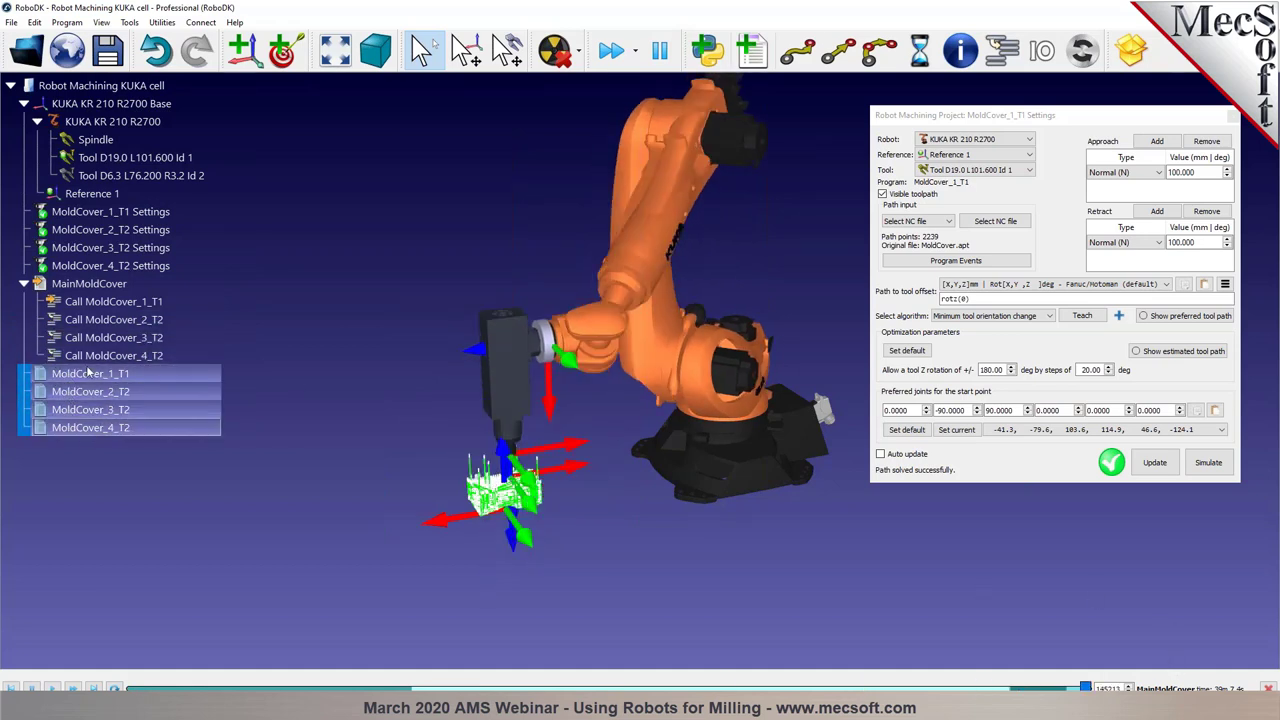
left_click(82, 286, "ctrl")
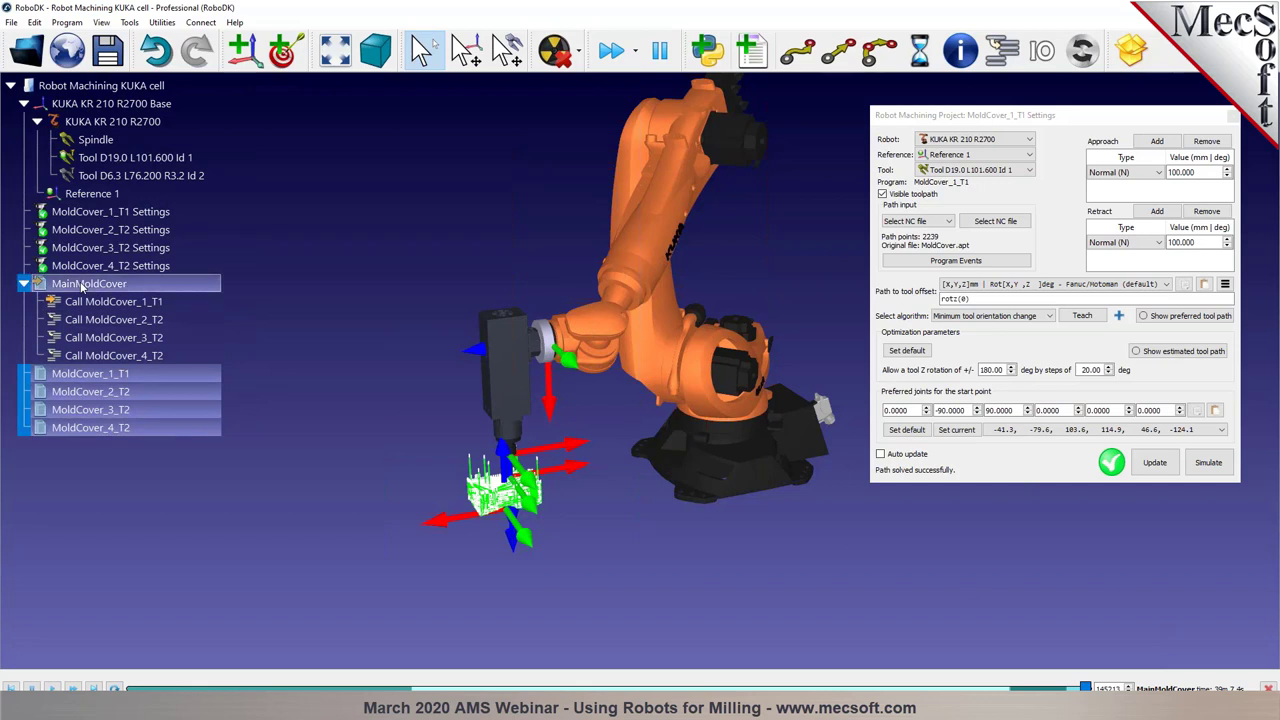
right_click(82, 286)
left_click(148, 384)
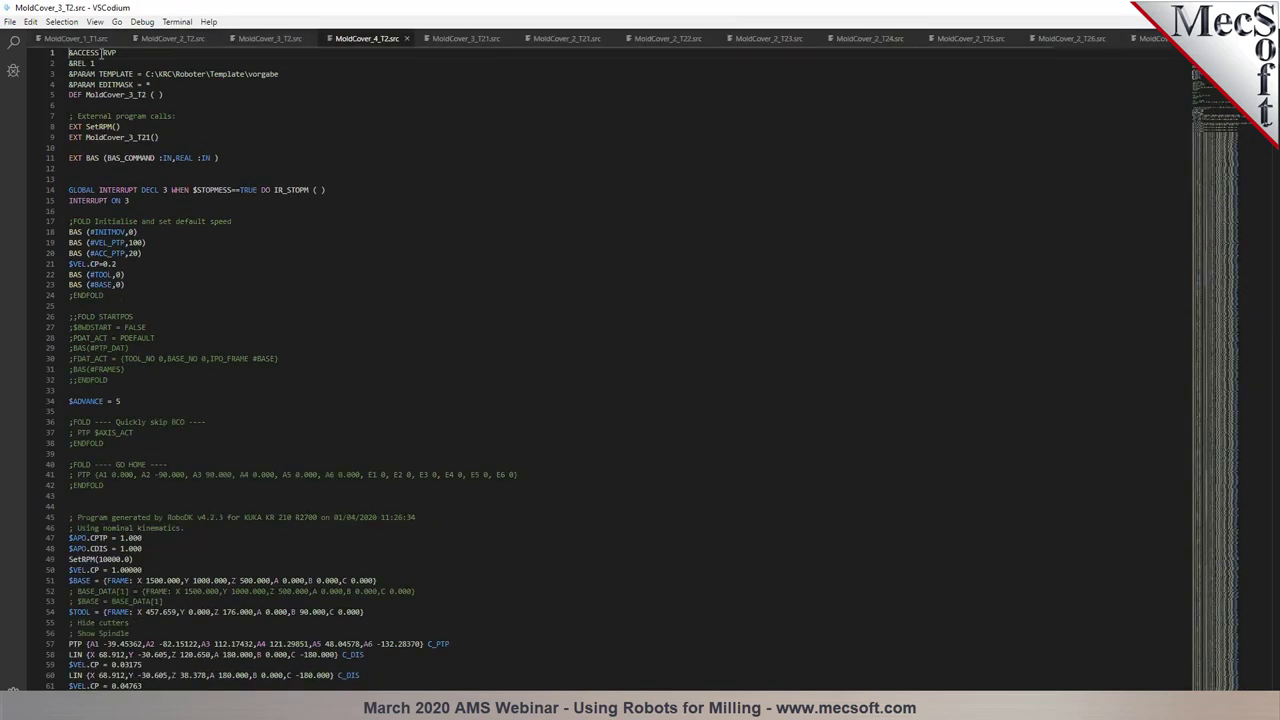
Examine the base frame, tool frame, SetTool and SetRPM lines in the generated MoldCover_1_T1.src file
scroll(177, 404, "down", 5)
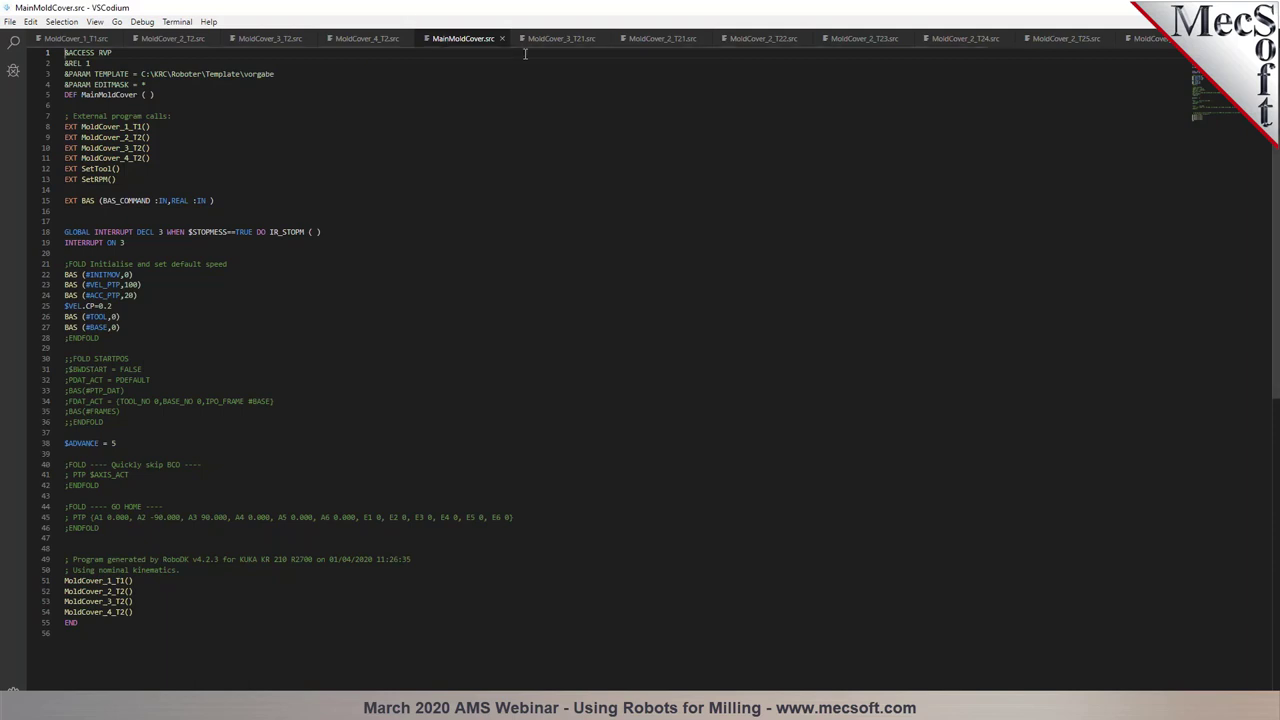
left_click(93, 40)
scroll(229, 484, "down", 5)
scroll(229, 484, "down", 3)
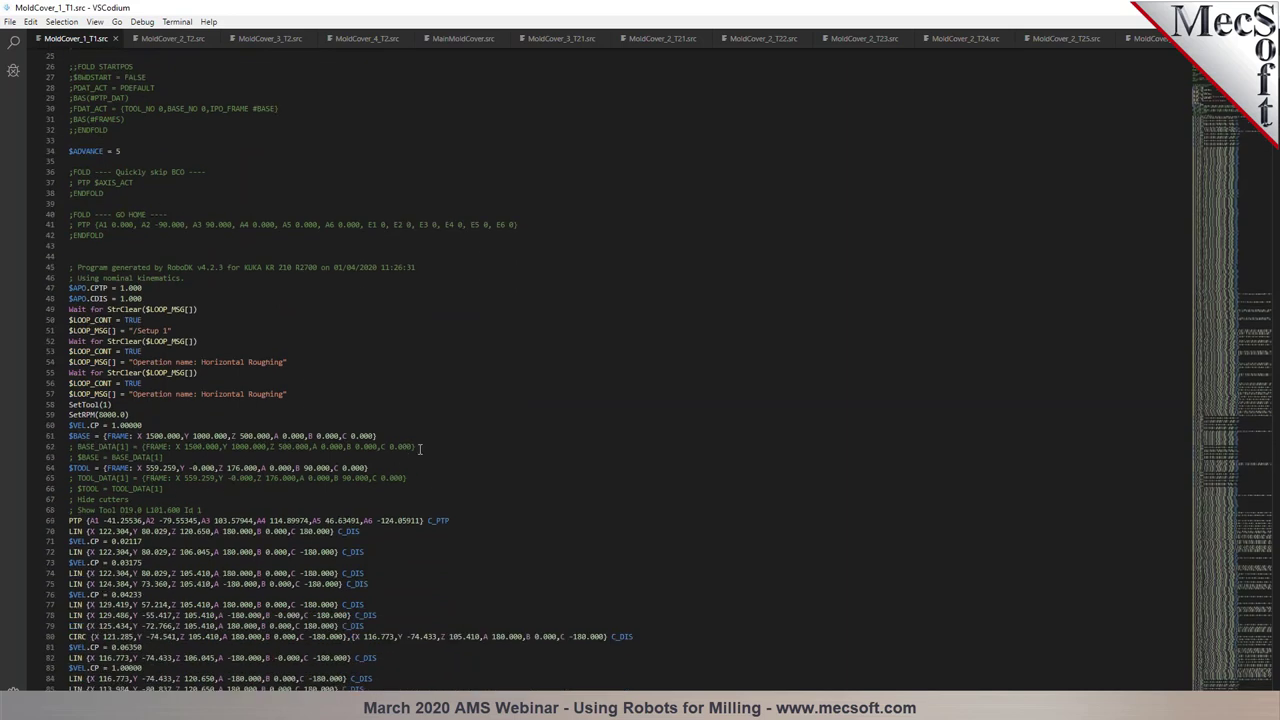
left_click_drag(394, 432, 68, 437)
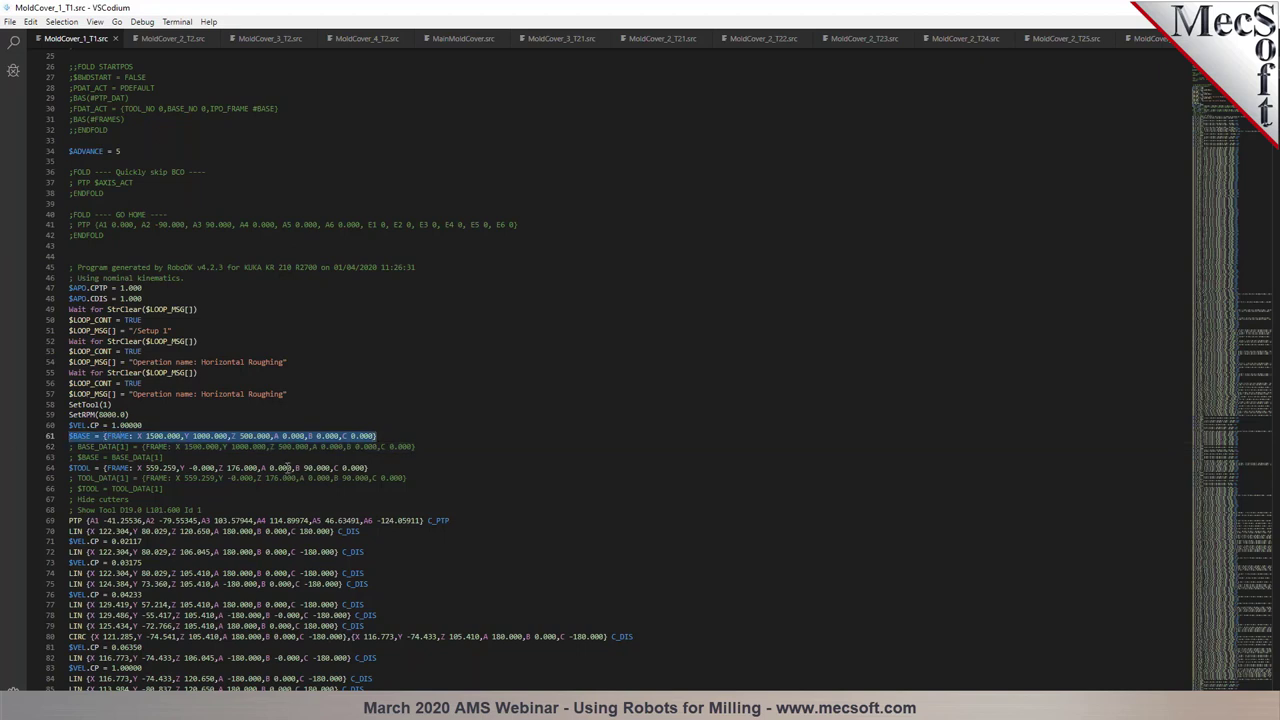
left_click_drag(403, 470, 3, 475)
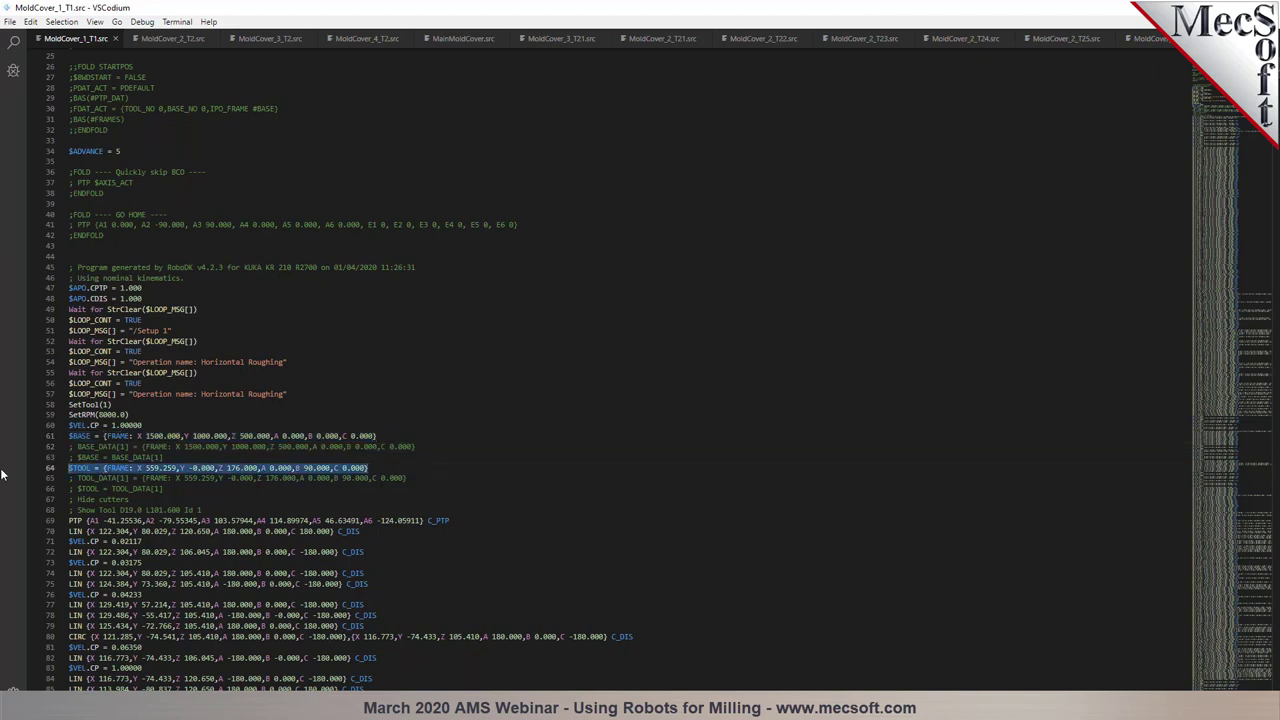
left_click(84, 404)
left_click_drag(69, 414, 6, 406)
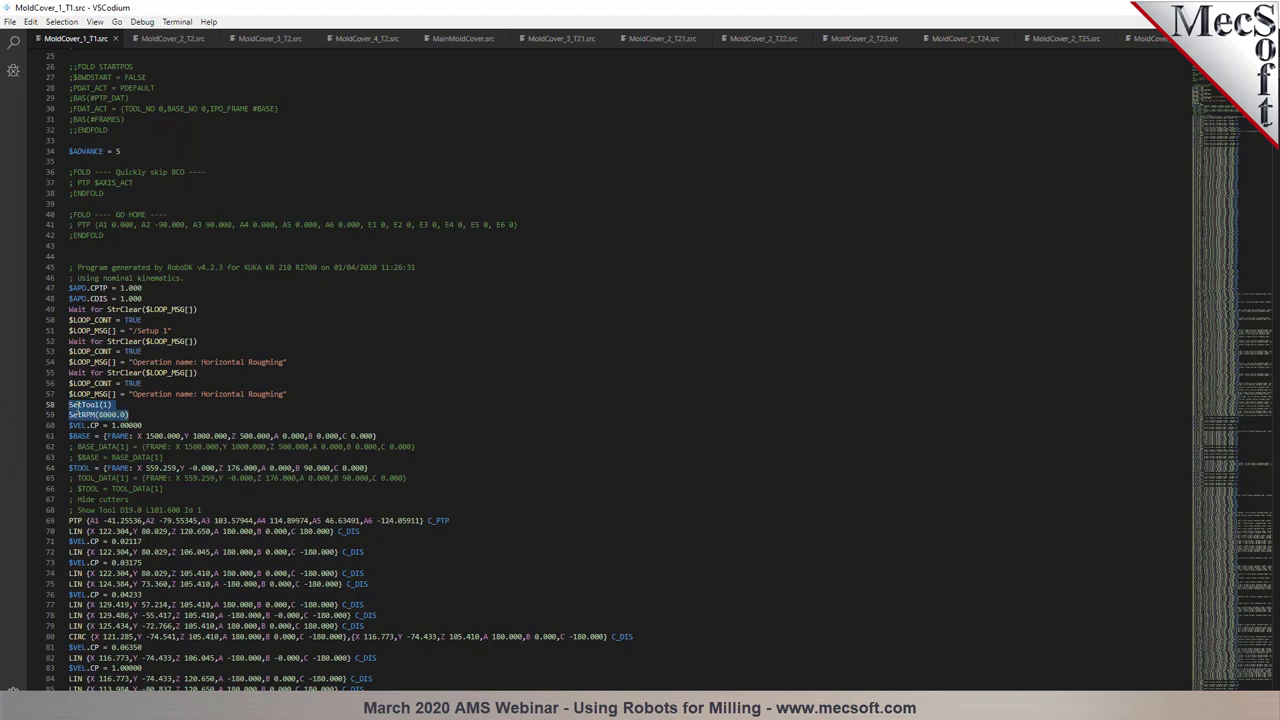
left_click(80, 406)
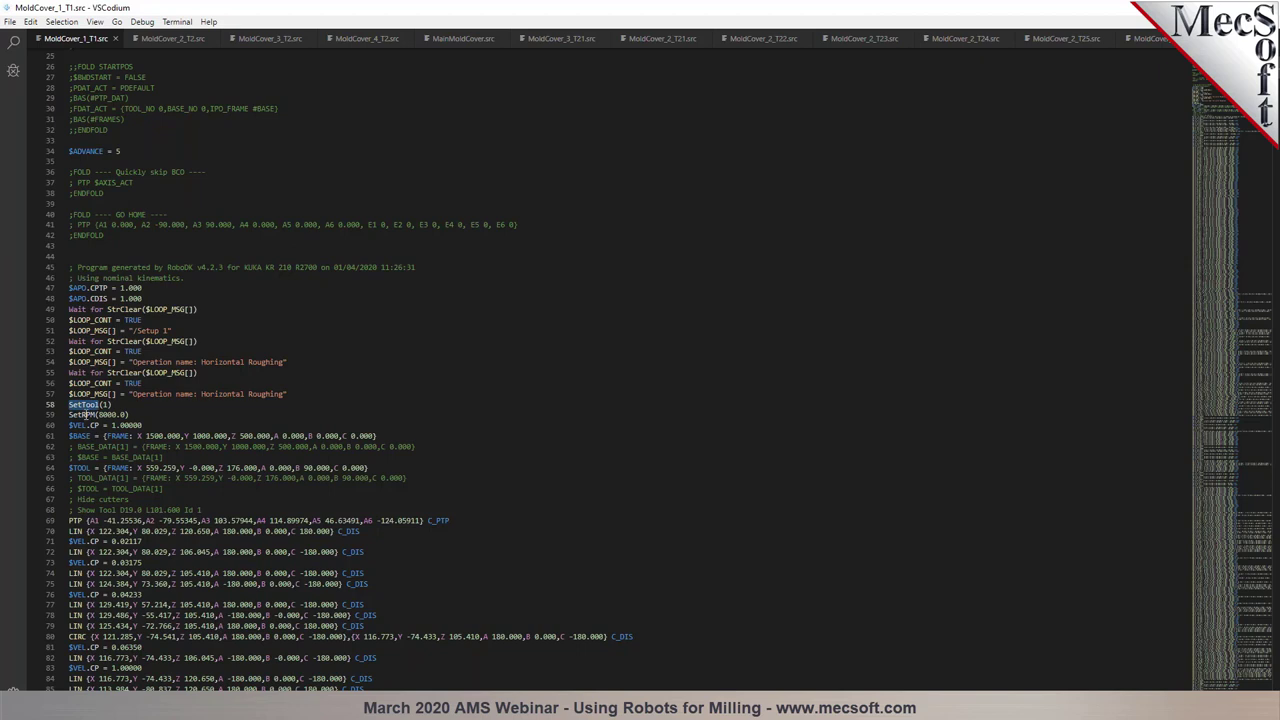
left_click(97, 414)
double_click(113, 414)
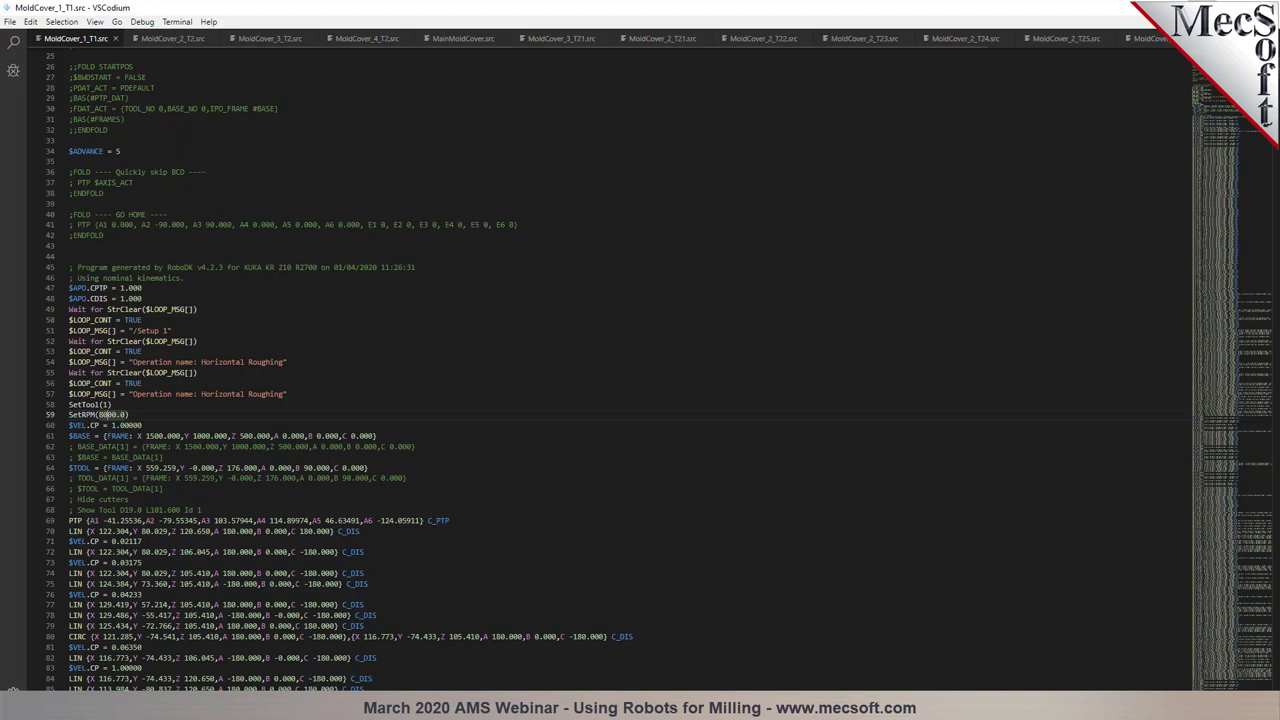
Switch back to RoboDK, review the program events' tool change and spindle speed calls, and cancel clearing the Change tool ID call
key("alt+Tab")
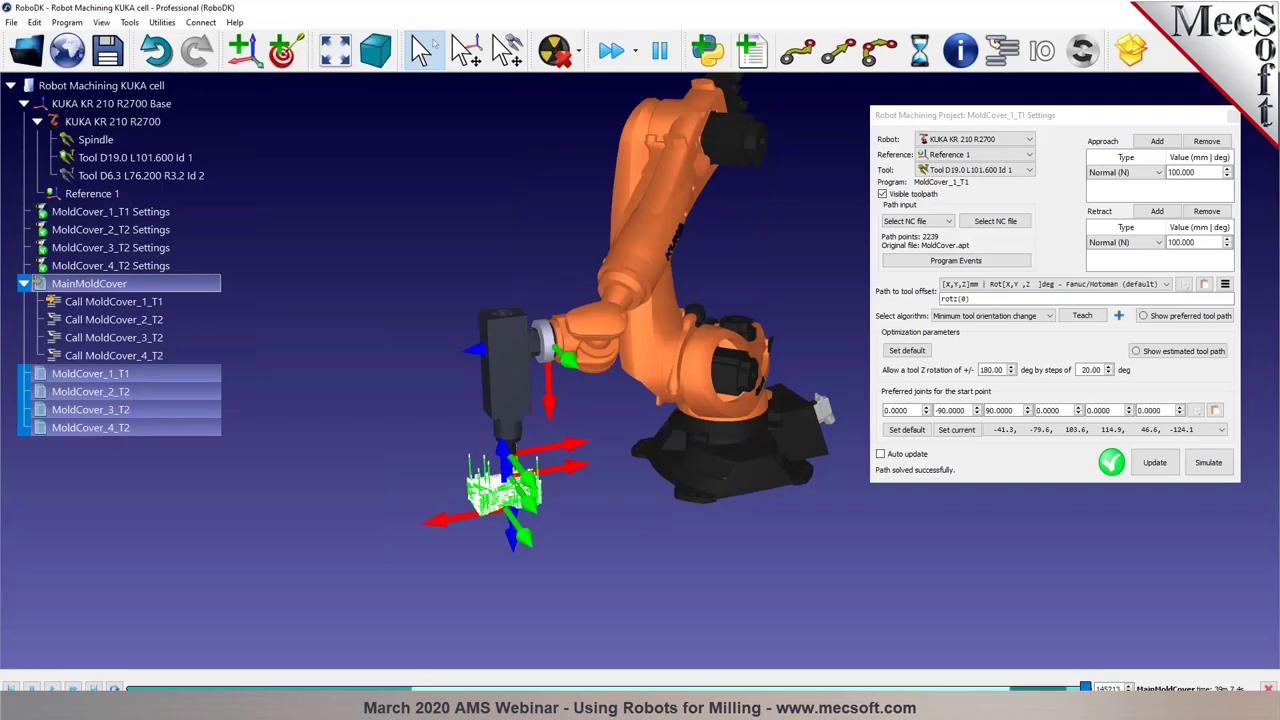
left_click(996, 264)
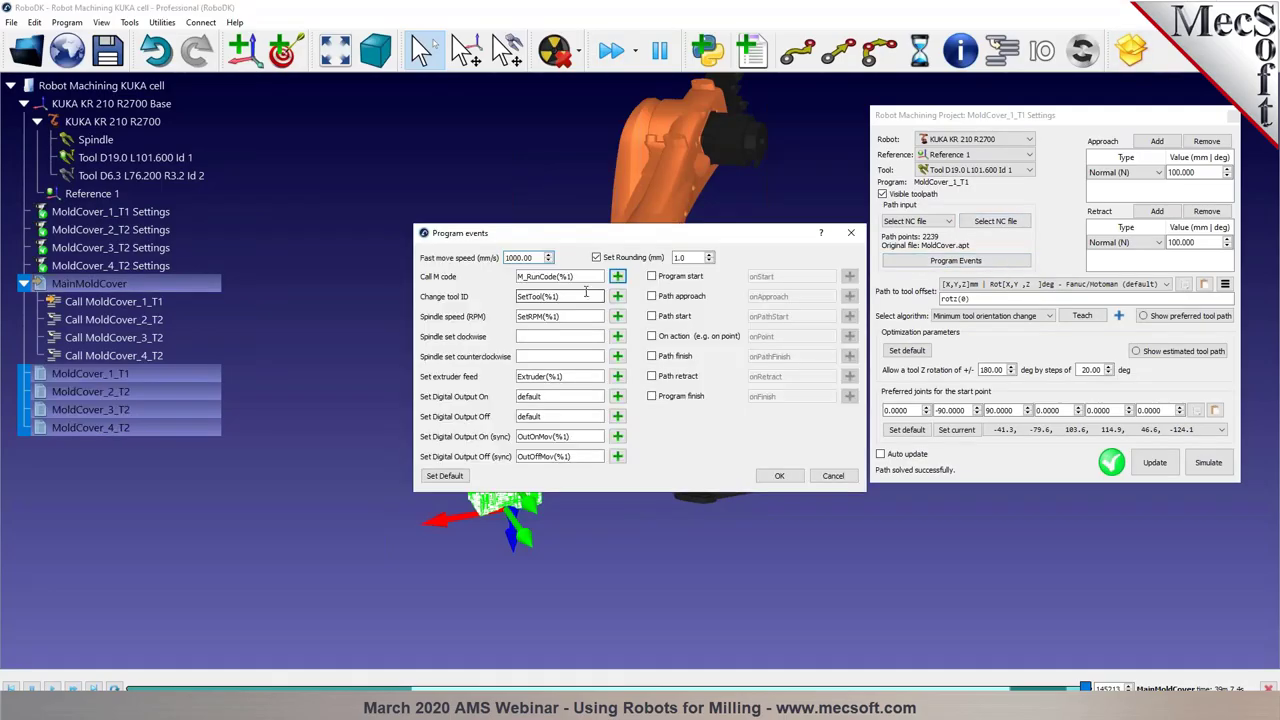
left_click_drag(560, 296, 516, 314)
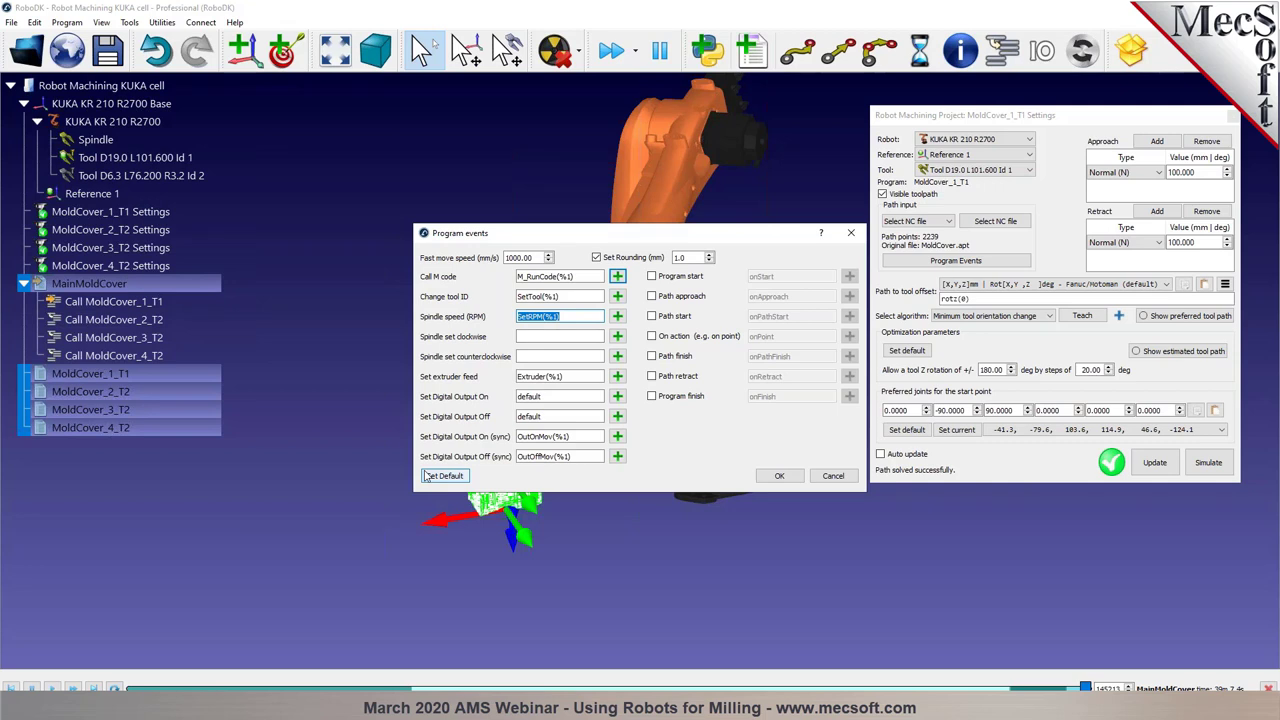
triple_click(585, 296)
key("BackSpace")
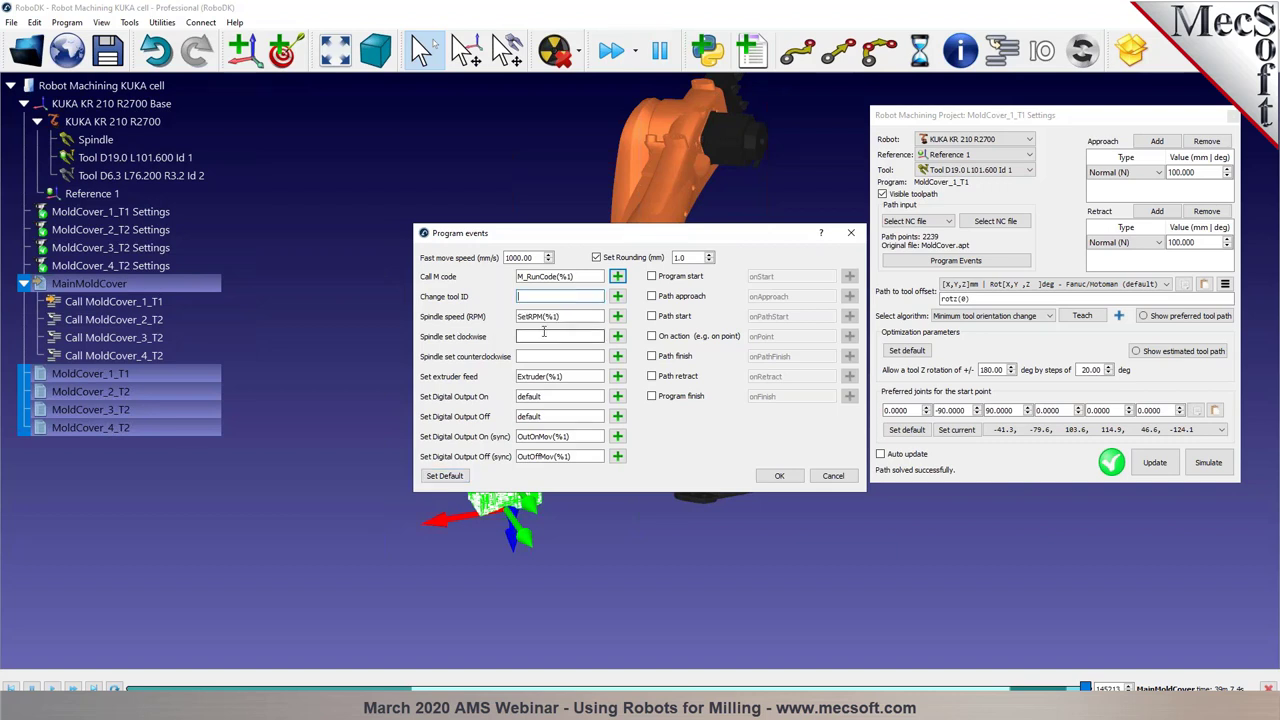
left_click(833, 476)
Advance the MainMoldCover simulation partway and rotate the spindle about the tool axis to a different orientation
left_click(100, 214)
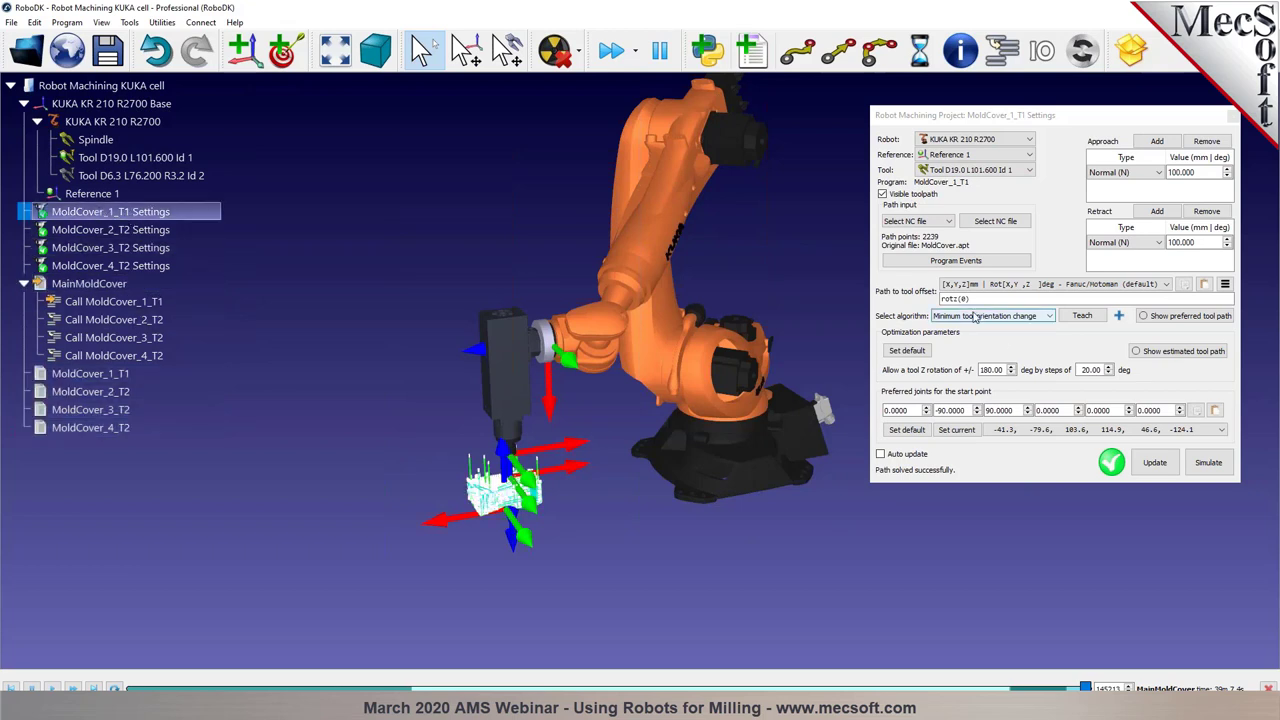
left_click_drag(605, 448, 561, 404)
scroll(561, 404, "up", 2)
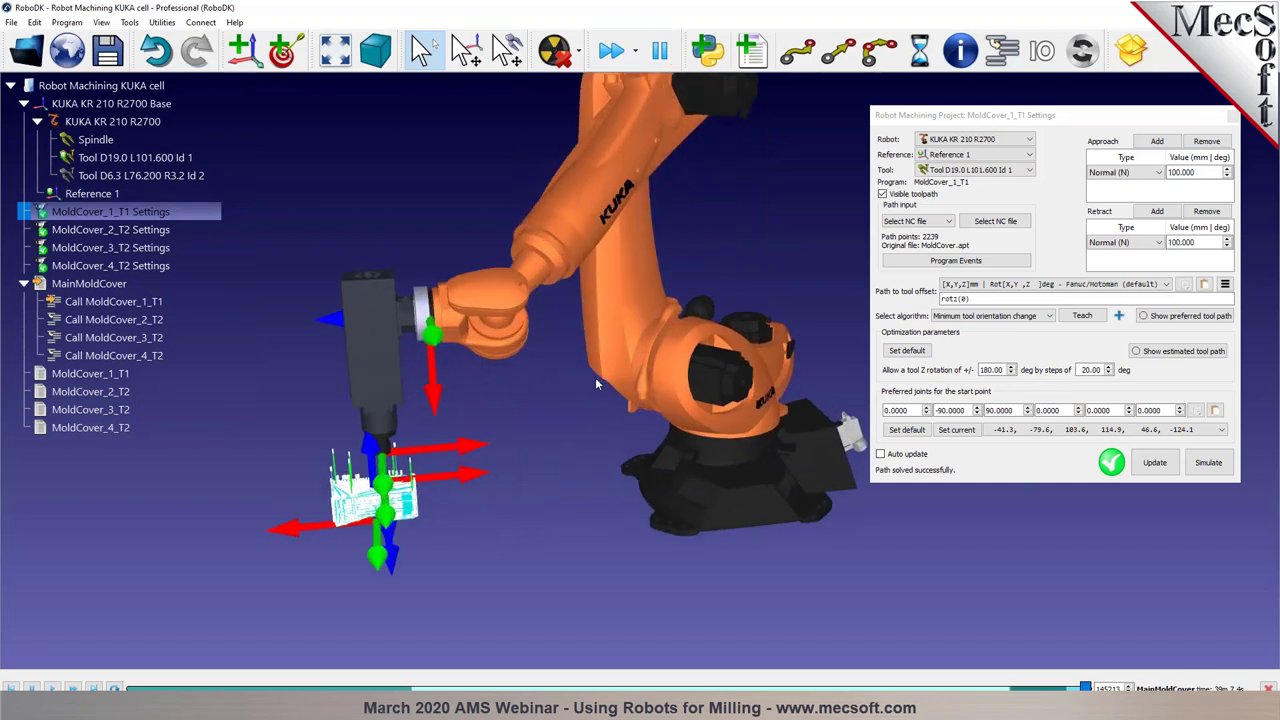
left_click(975, 300)
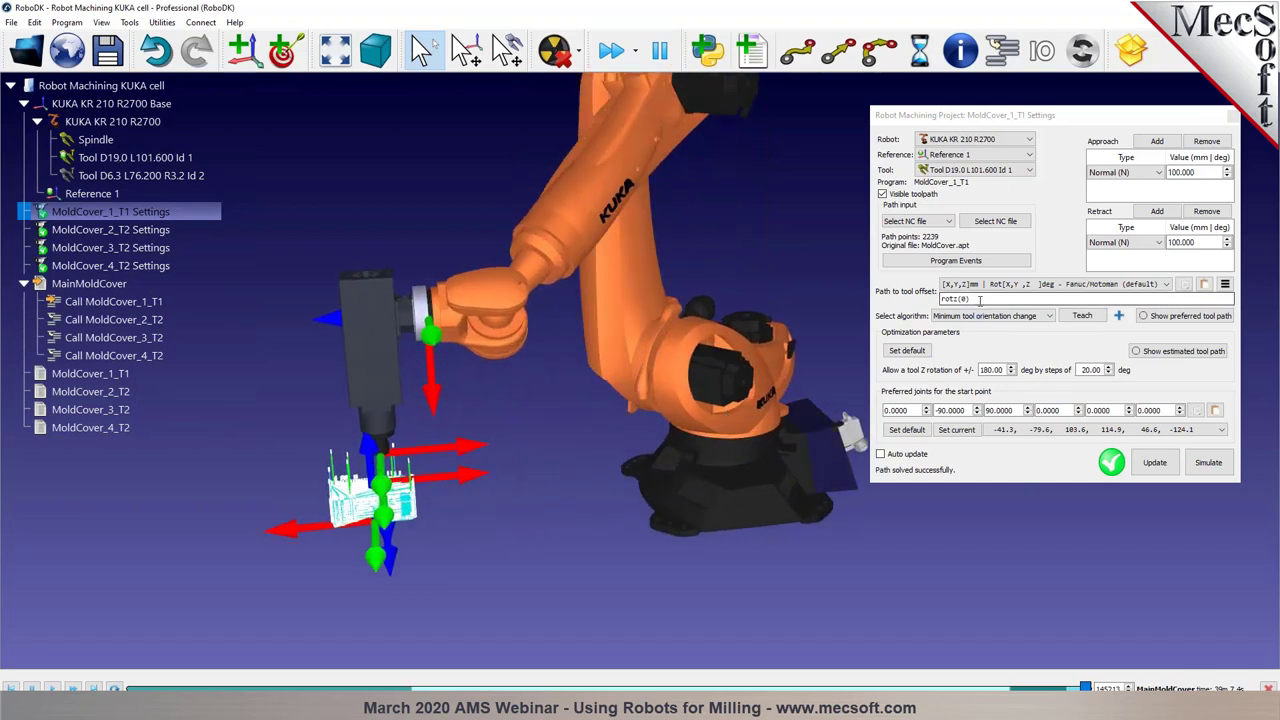
left_click_drag(454, 362, 570, 280)
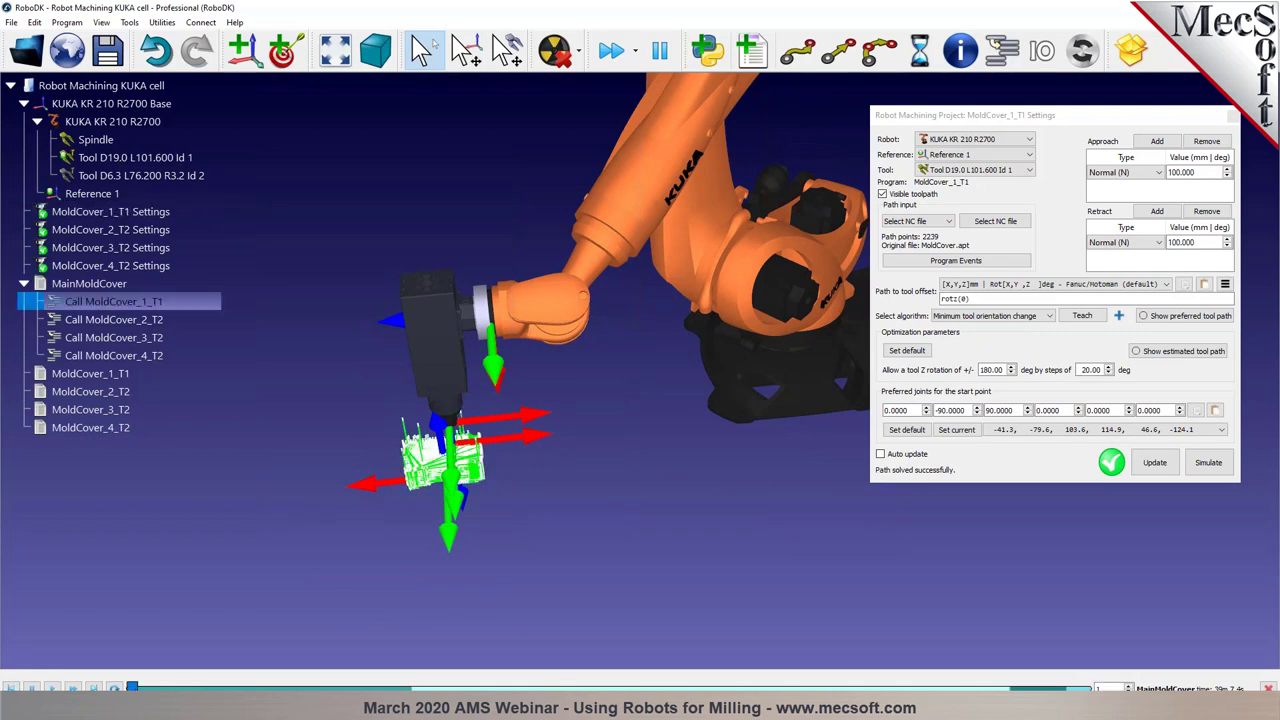
left_click(475, 483)
left_click_drag(475, 483, 396, 362)
key("alt")
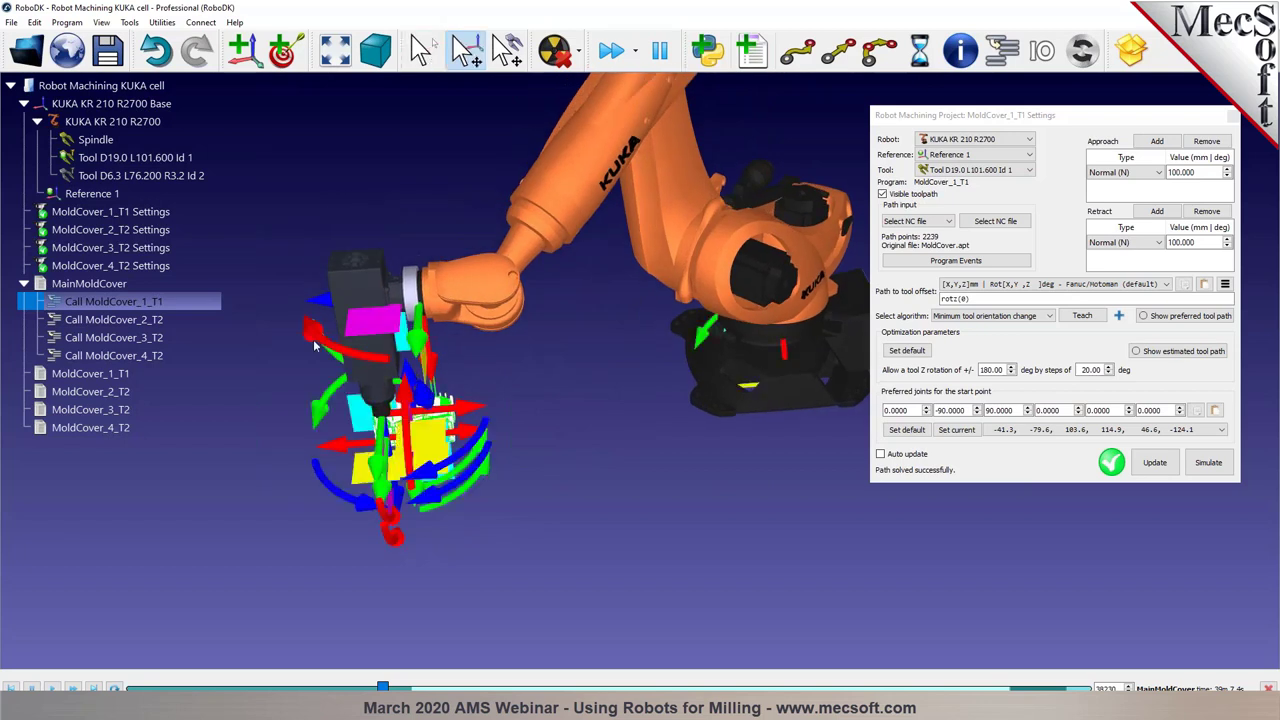
left_click_drag(314, 341, 439, 264, "alt")
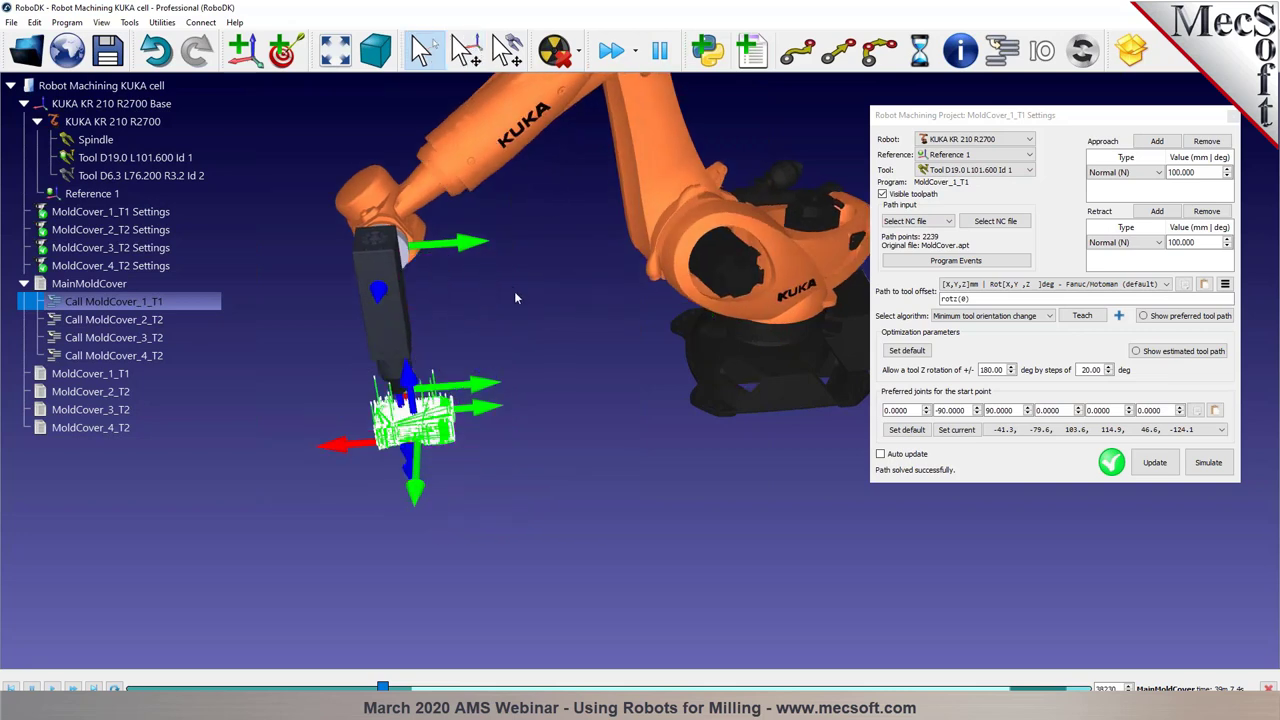
left_click_drag(530, 310, 551, 335)
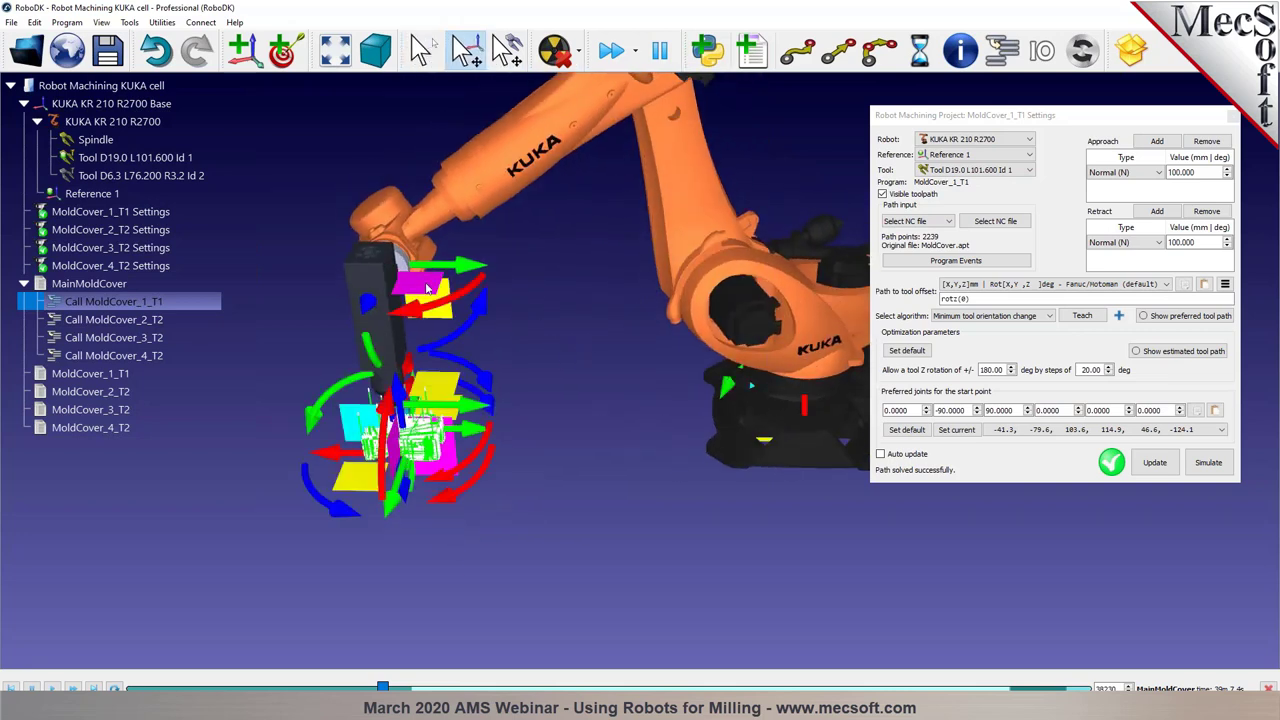
Lift the tool above the mold cover toolpath and align the robot's tool orientation
mouse_move(436, 283)
left_mouse_down("alt")
mouse_move(425, 260)
mouse_move(422, 272)
left_mouse_up("alt")
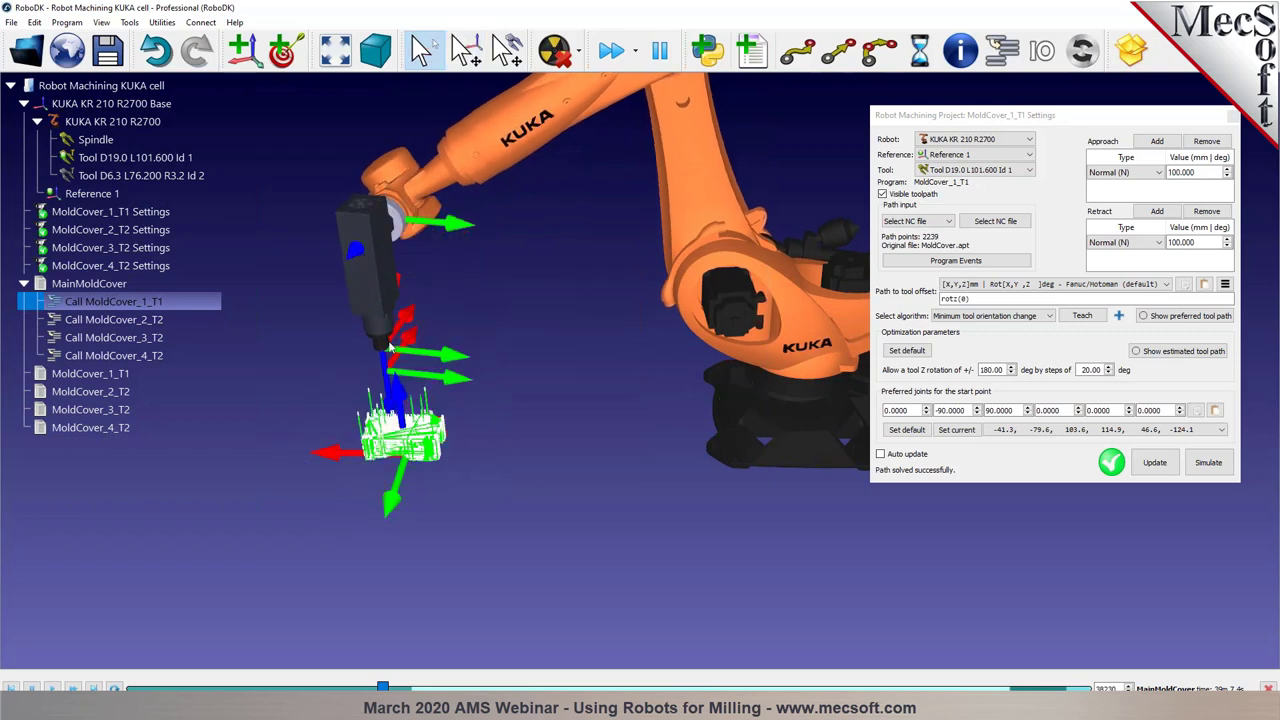
right_click(480, 156)
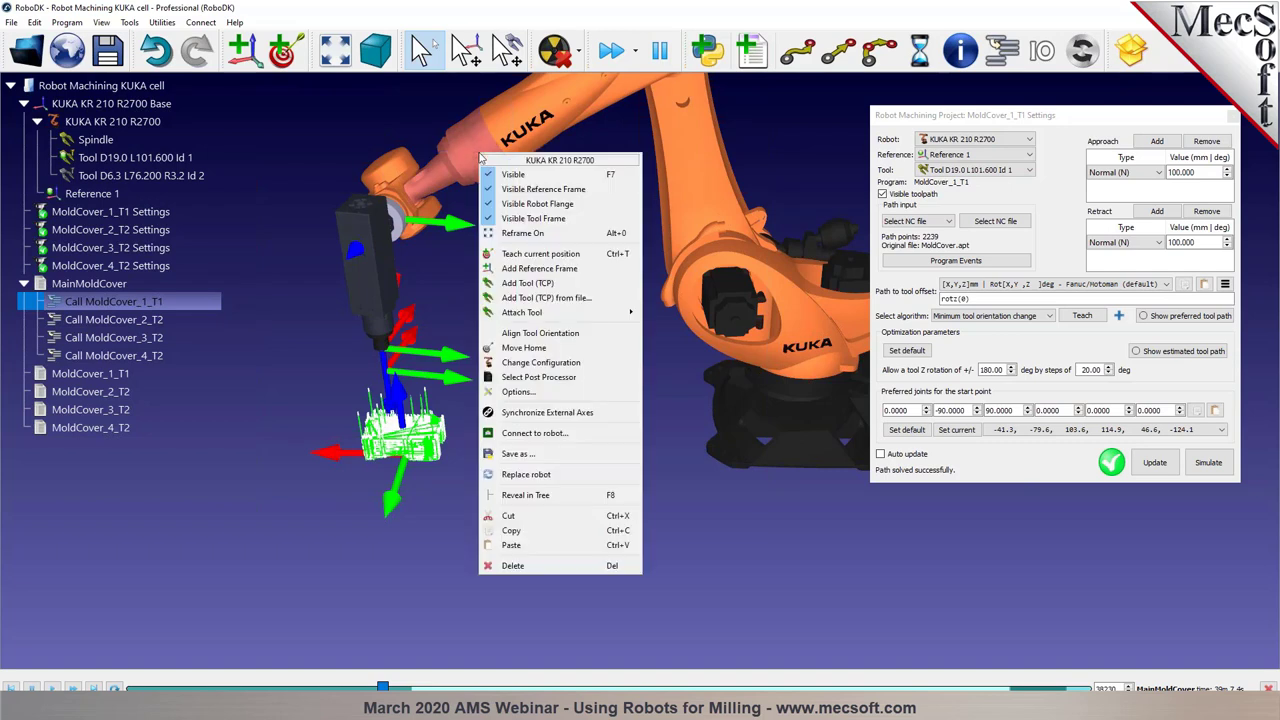
left_click(529, 335)
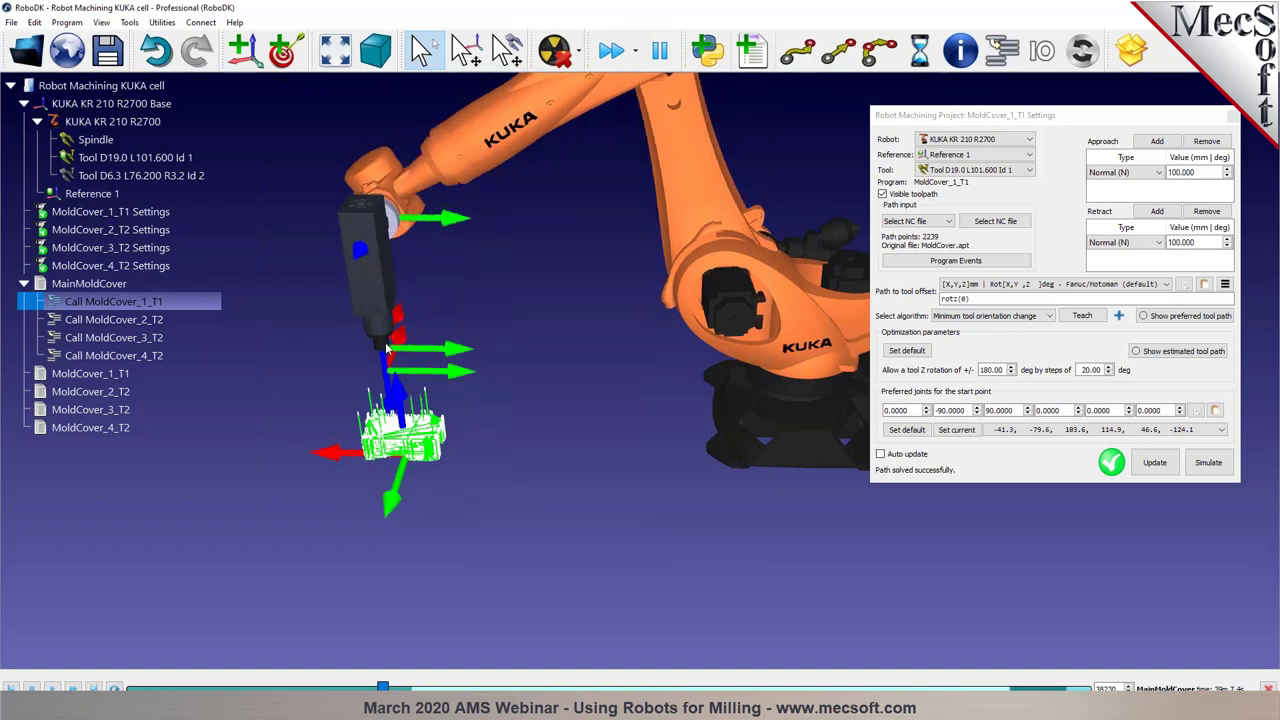
Teach the current tool orientation as the preferred one for the MoldCover_1_T1 tool path and update the project
left_click(1148, 316)
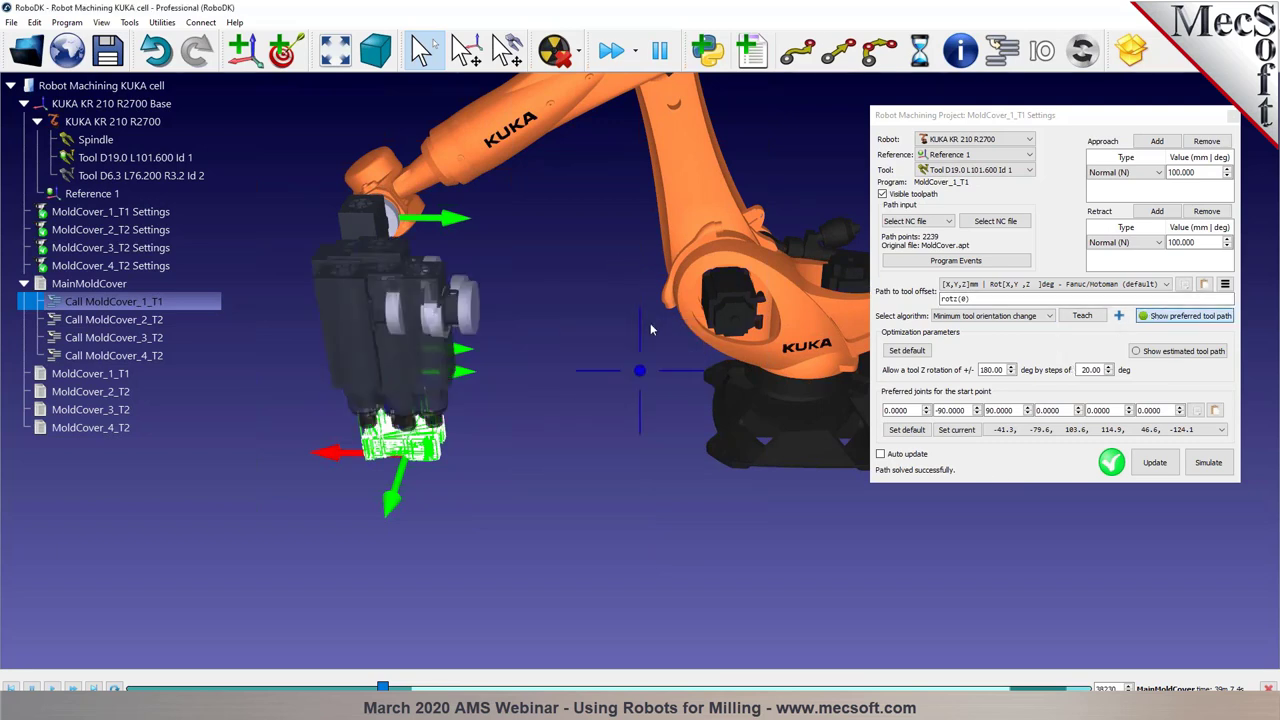
left_click(1084, 316)
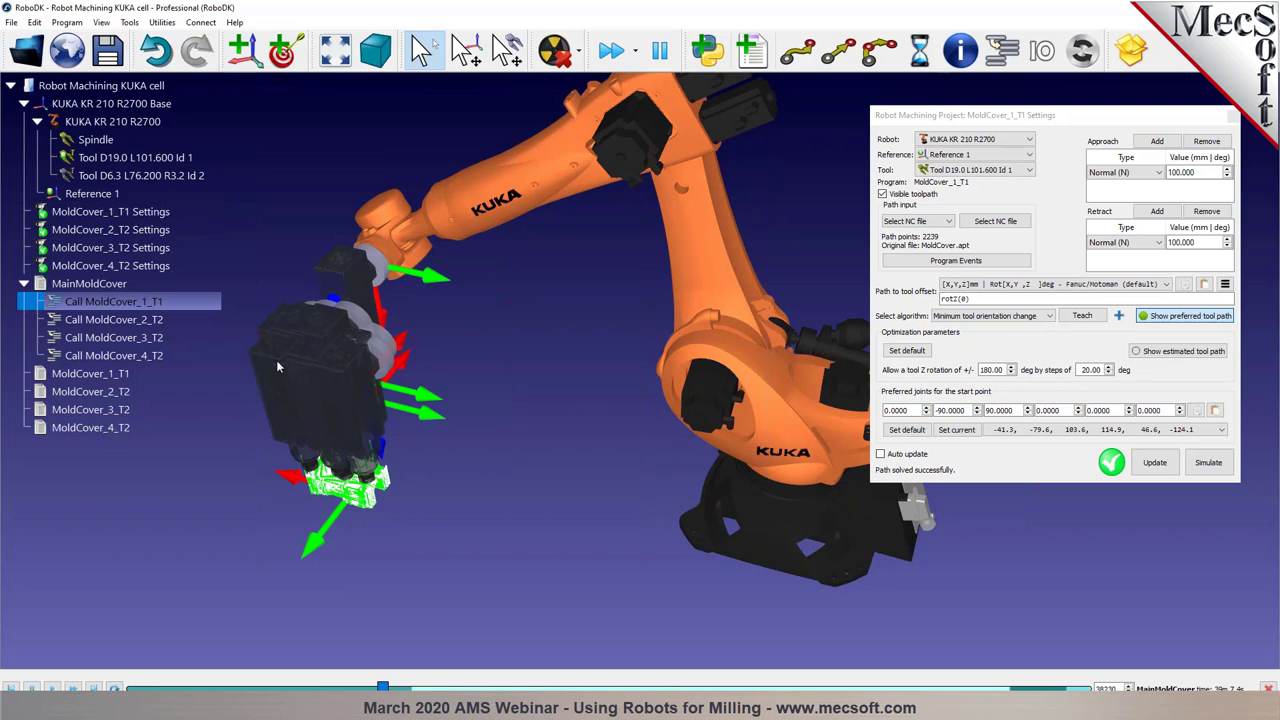
left_click(1155, 462)
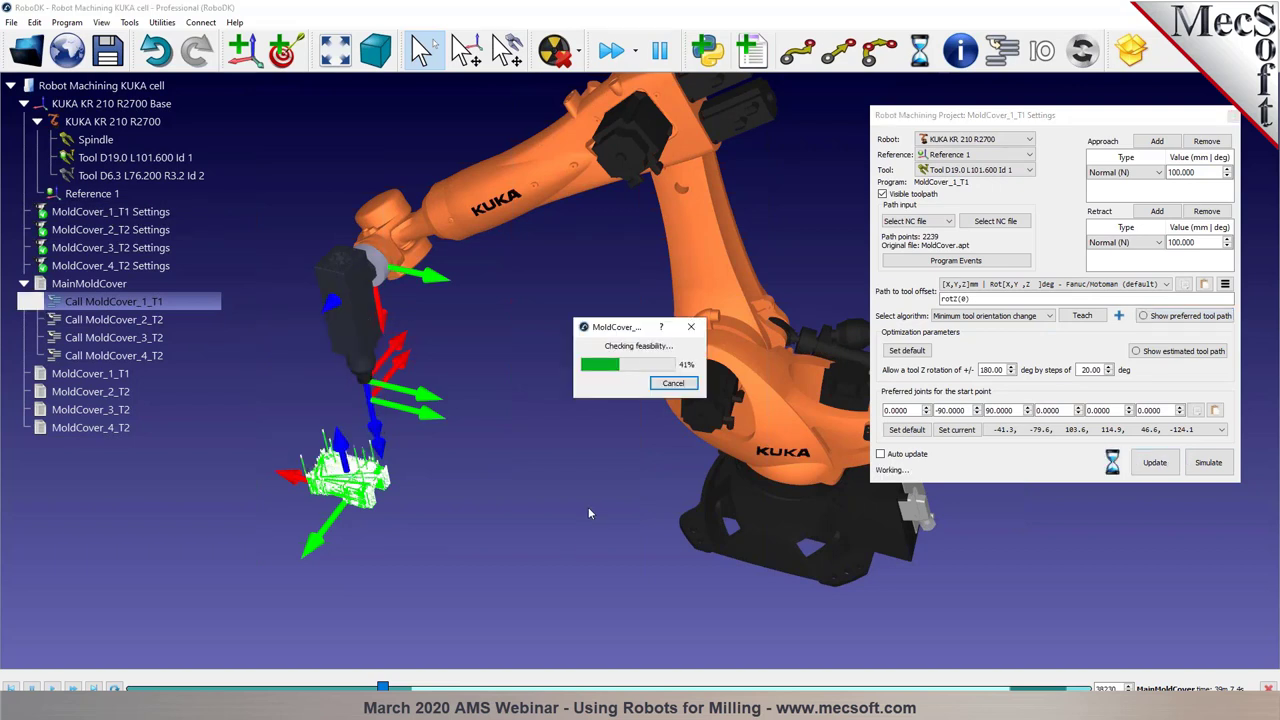
Simulate the updated MoldCover_1_T1 program and scrub through it to the end to check the robot's motion
left_click(1208, 462)
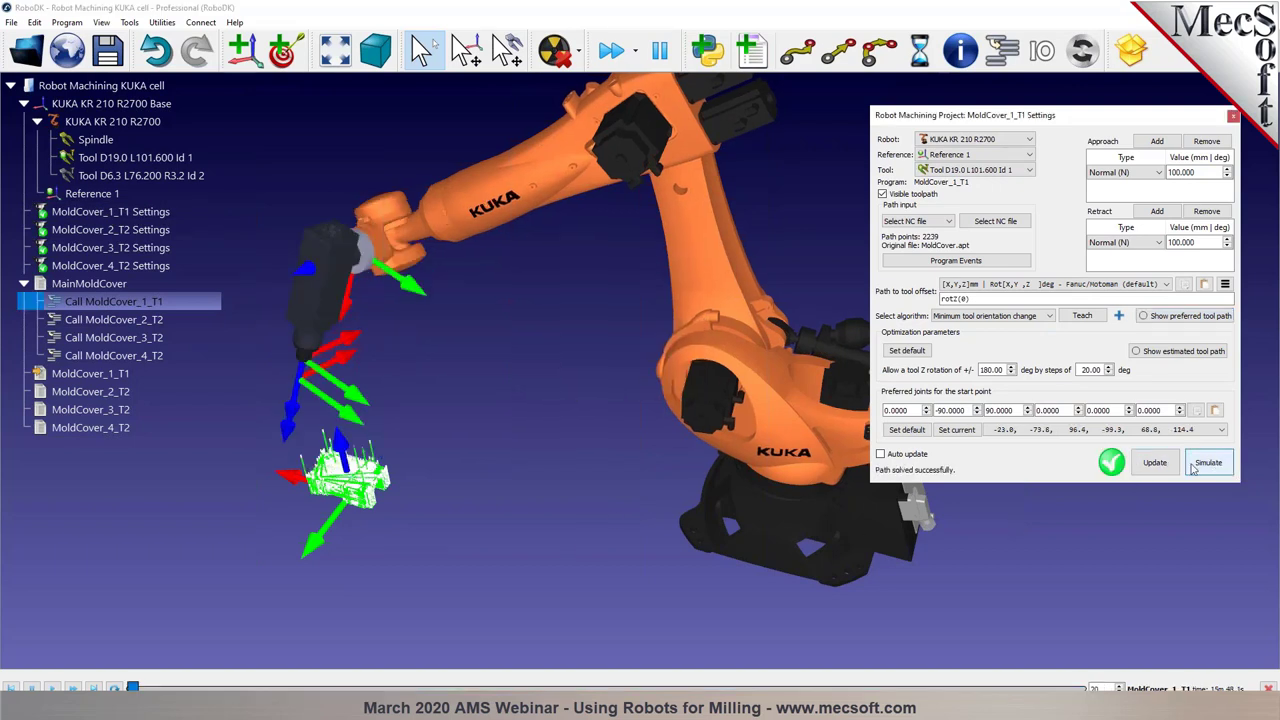
left_click_drag(624, 541, 248, 606)
left_click_drag(151, 688, 1118, 681)
left_click_drag(796, 475, 700, 410)
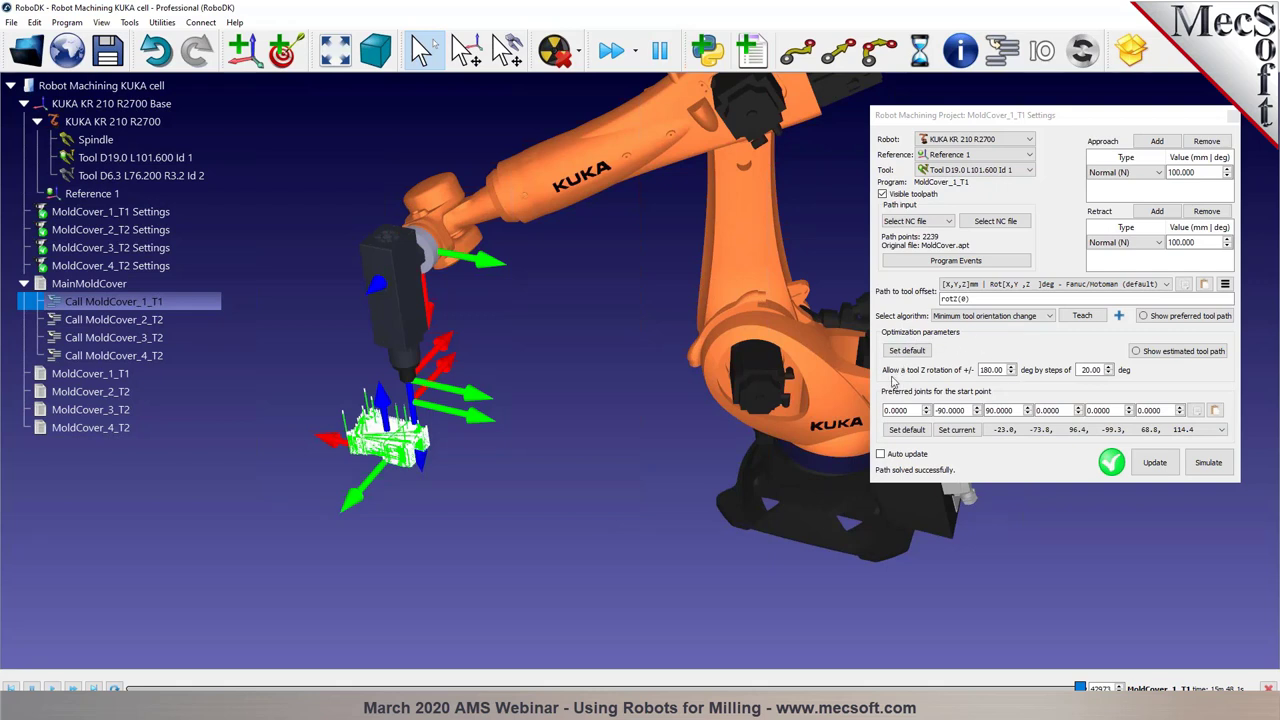
Move the part's reference frame far from the robot and try to update the MoldCover_1_T1 program
double_click(982, 369)
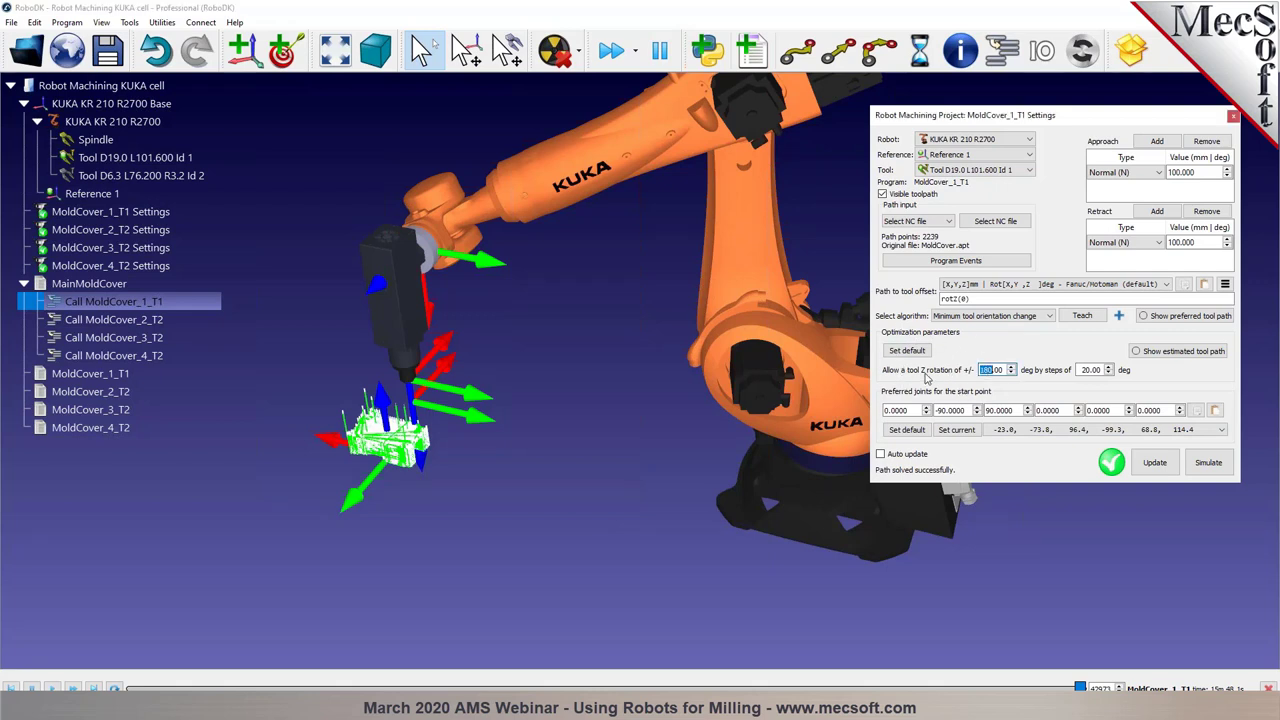
right_click_drag(422, 435, 533, 377)
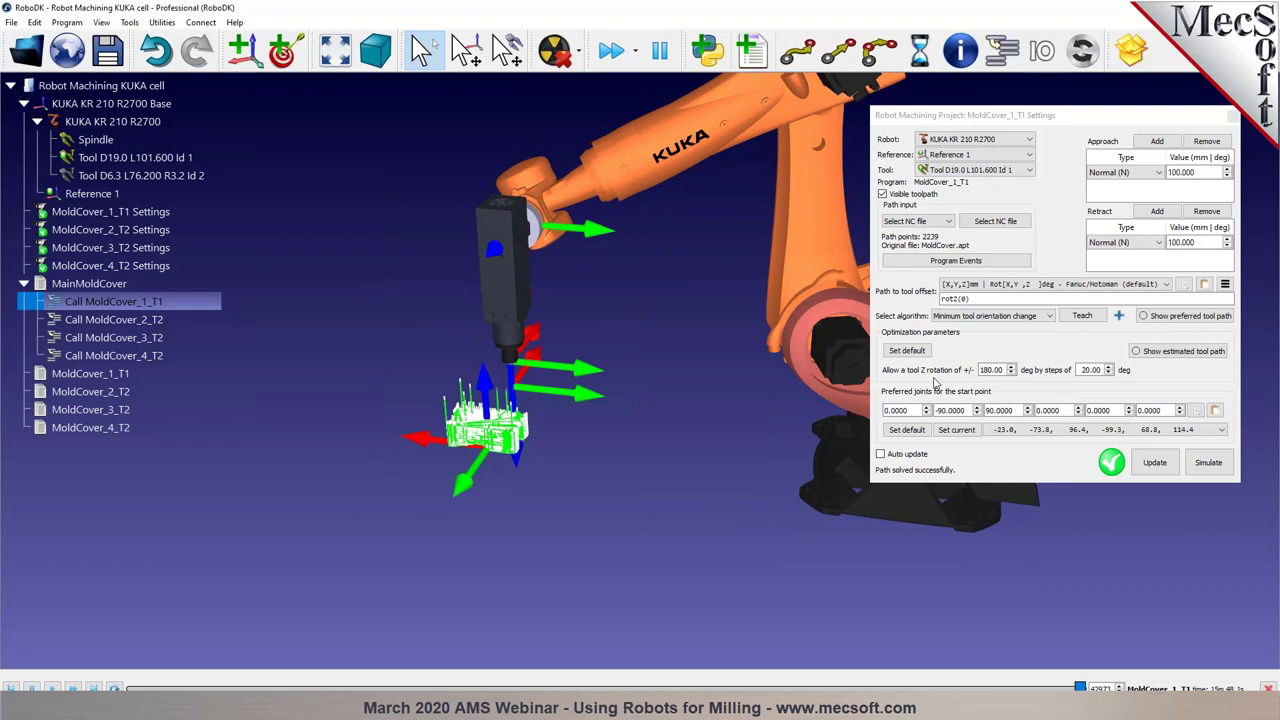
left_click_drag(478, 474, 528, 489)
key("alt")
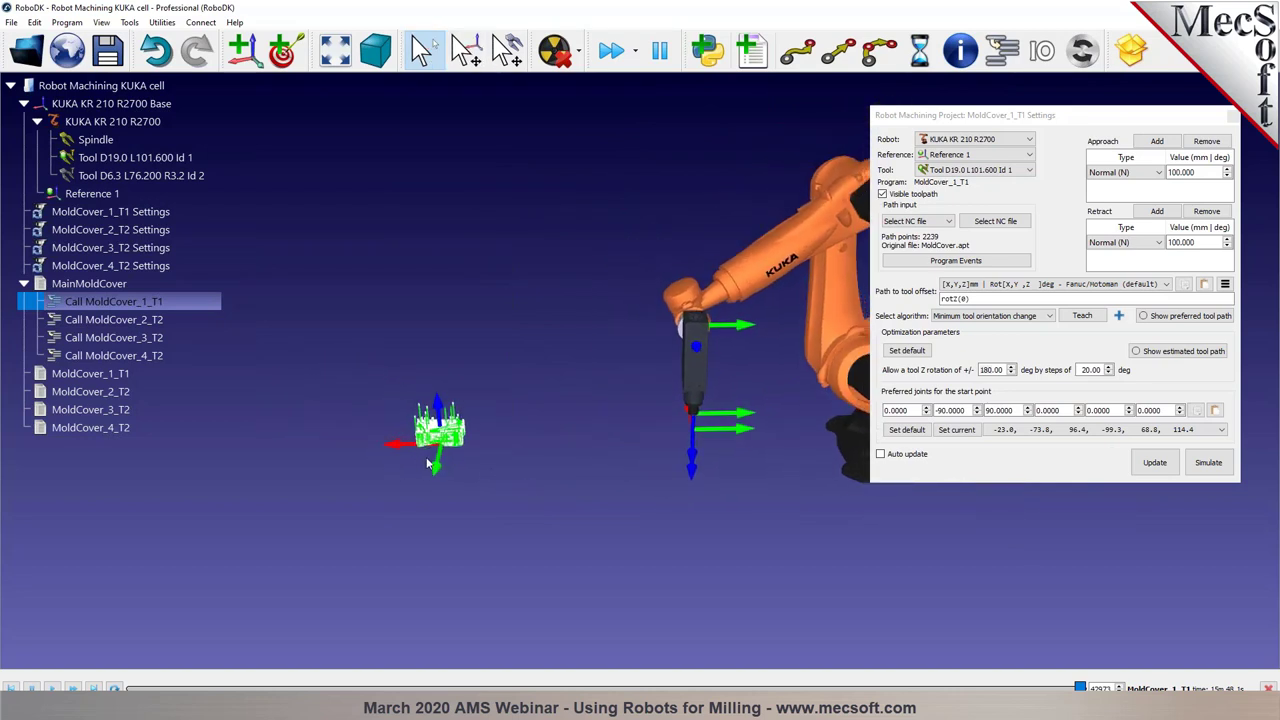
left_click_drag(440, 483, 380, 462, "alt")
left_click(1155, 462)
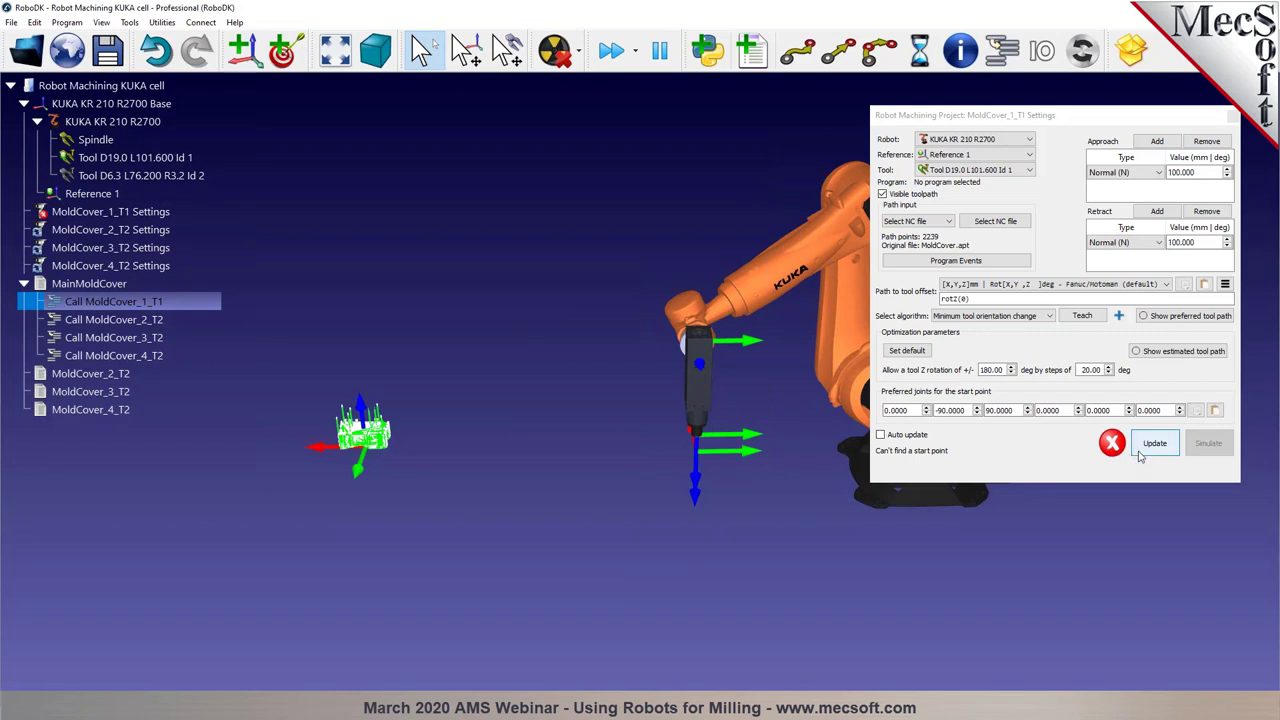
Move the part's reference frame closer to the robot and show the estimated tool path for MoldCover_1_T1
left_click_drag(334, 466, 423, 474, "alt")
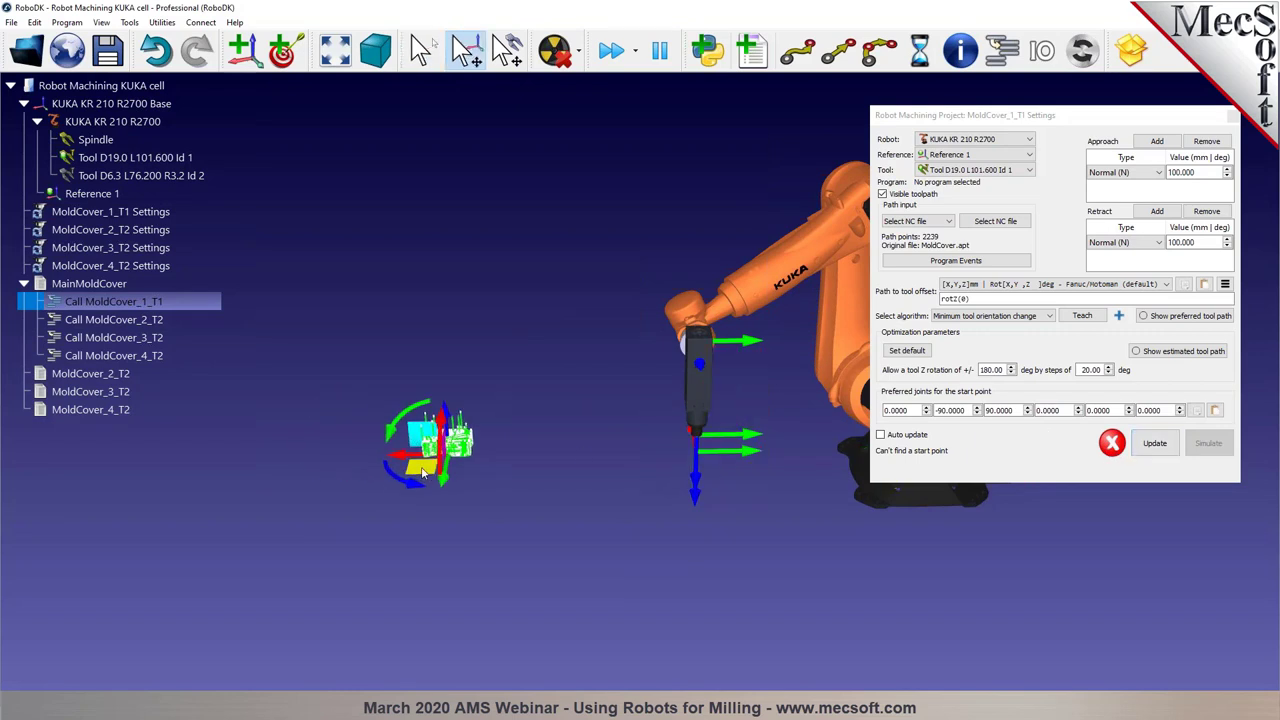
left_click(1184, 351)
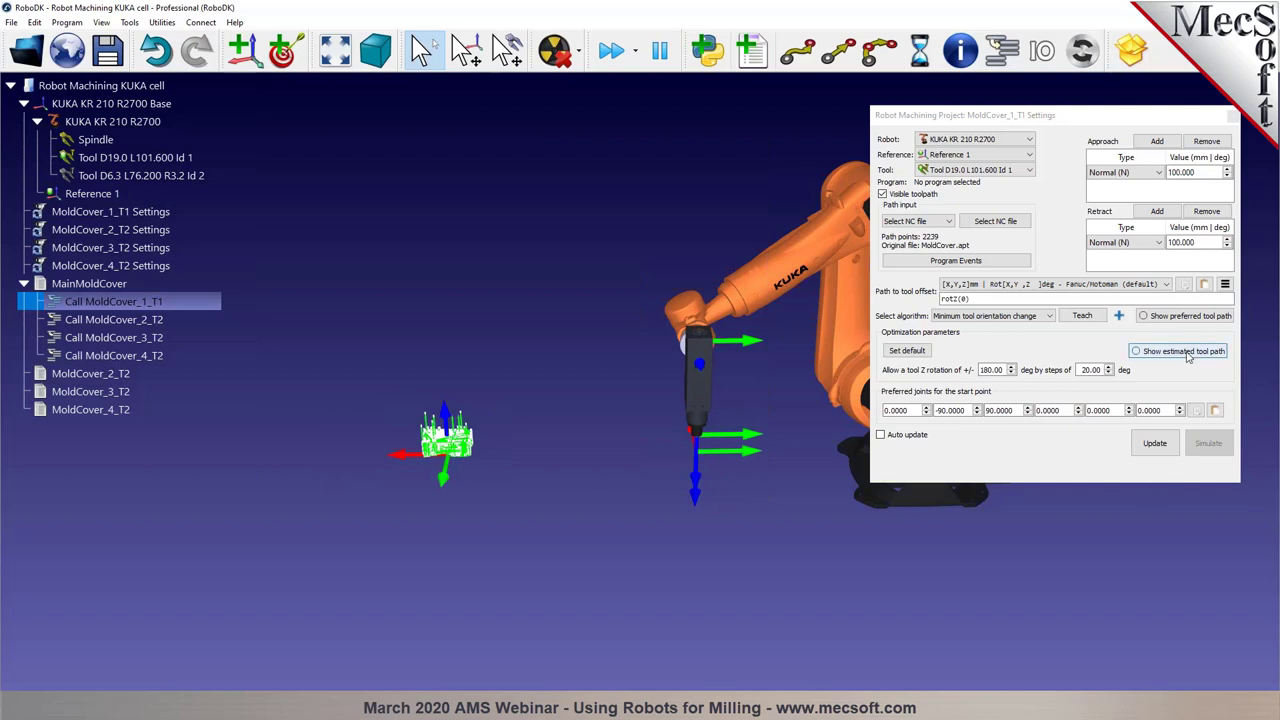
left_click_drag(510, 352, 430, 400)
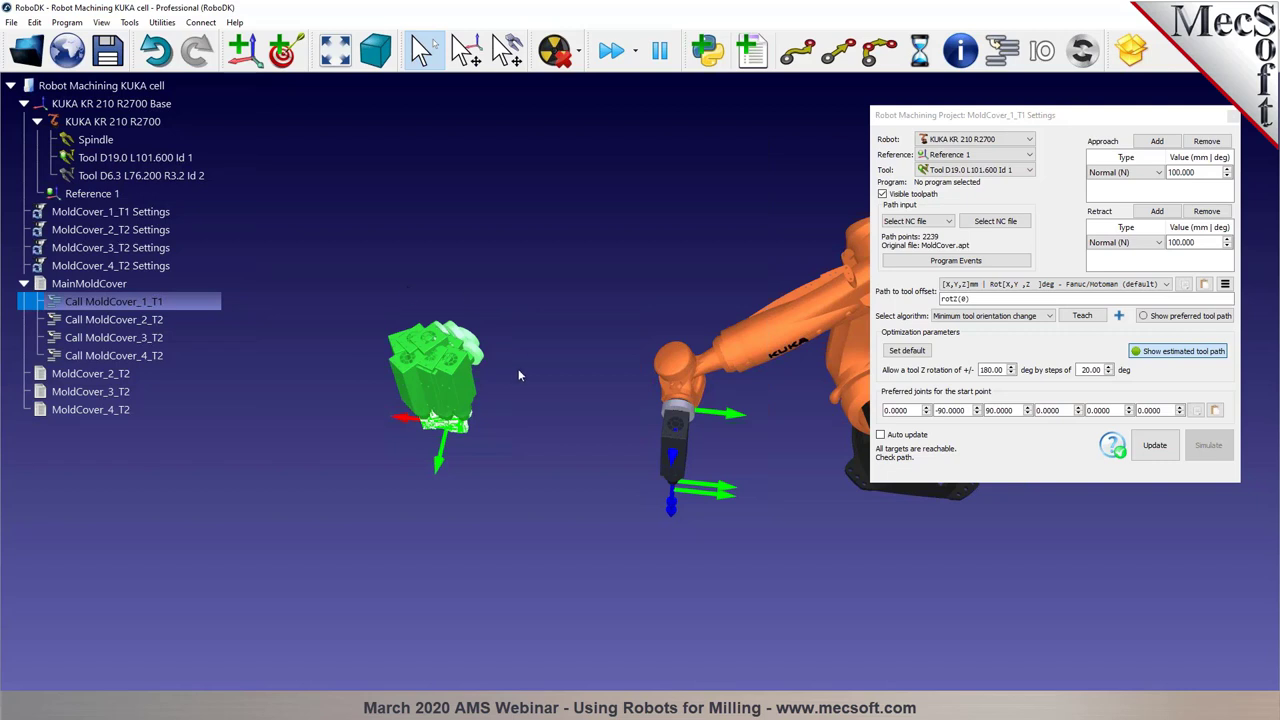
Update the MoldCover_1_T1 program for the moved part and simulate it
left_click(1155, 445)
left_click(1198, 463)
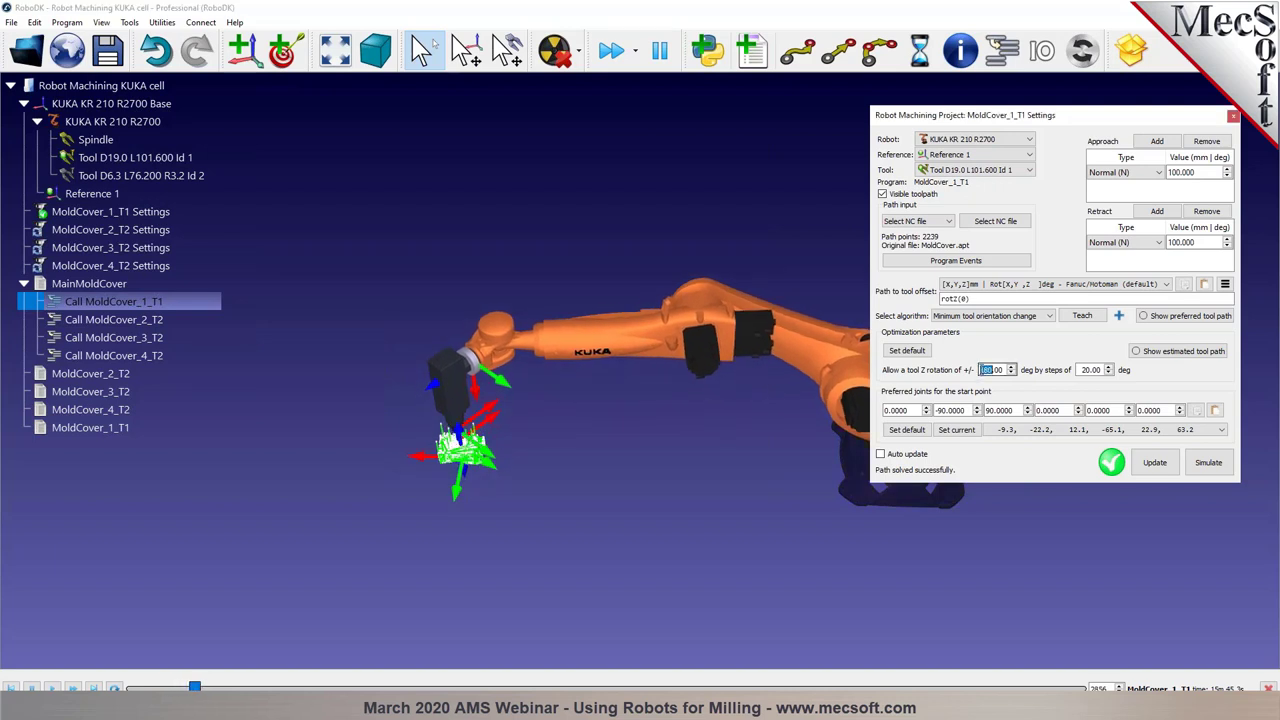
Set the allowed tool Z rotation of MoldCover_1_T1 to 0 degrees and try to update its program
type("0")
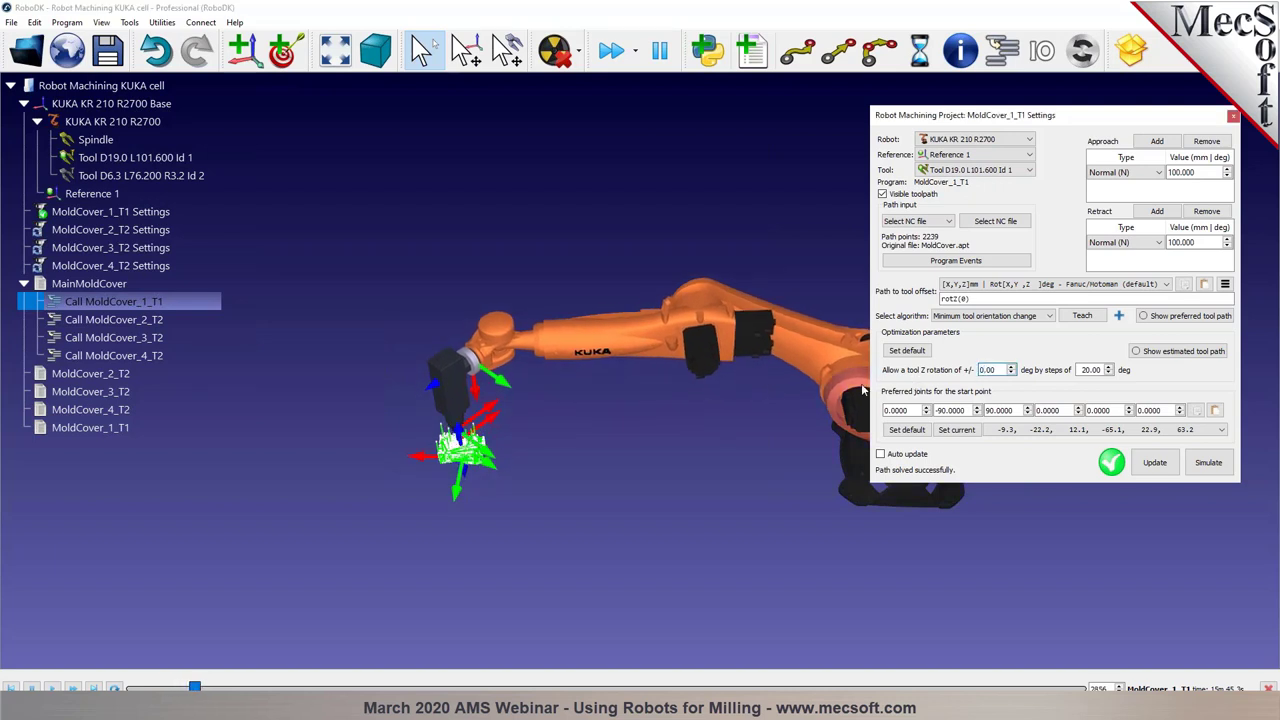
left_click(1155, 462)
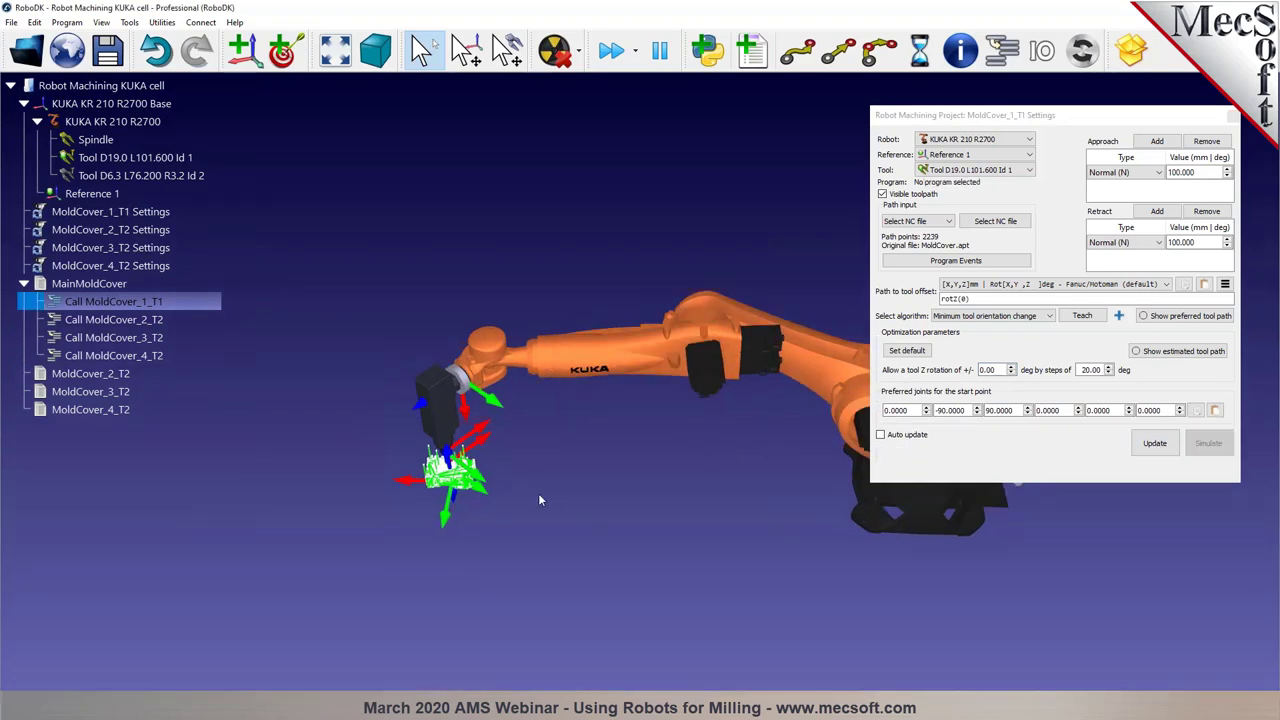
Move the part's reference frame nearer to the robot base, and update and simulate the MoldCover_1_T1 program
key("alt")
left_click_drag(418, 505, 630, 406, "alt")
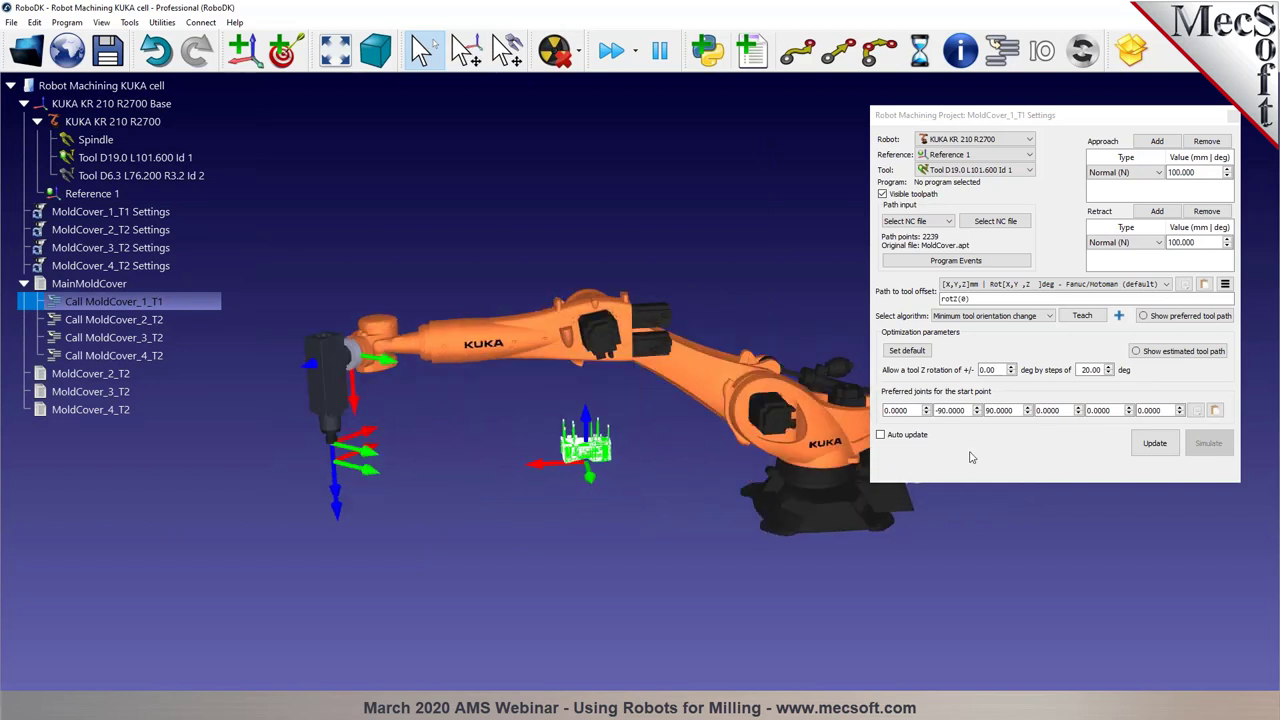
left_click(1155, 443)
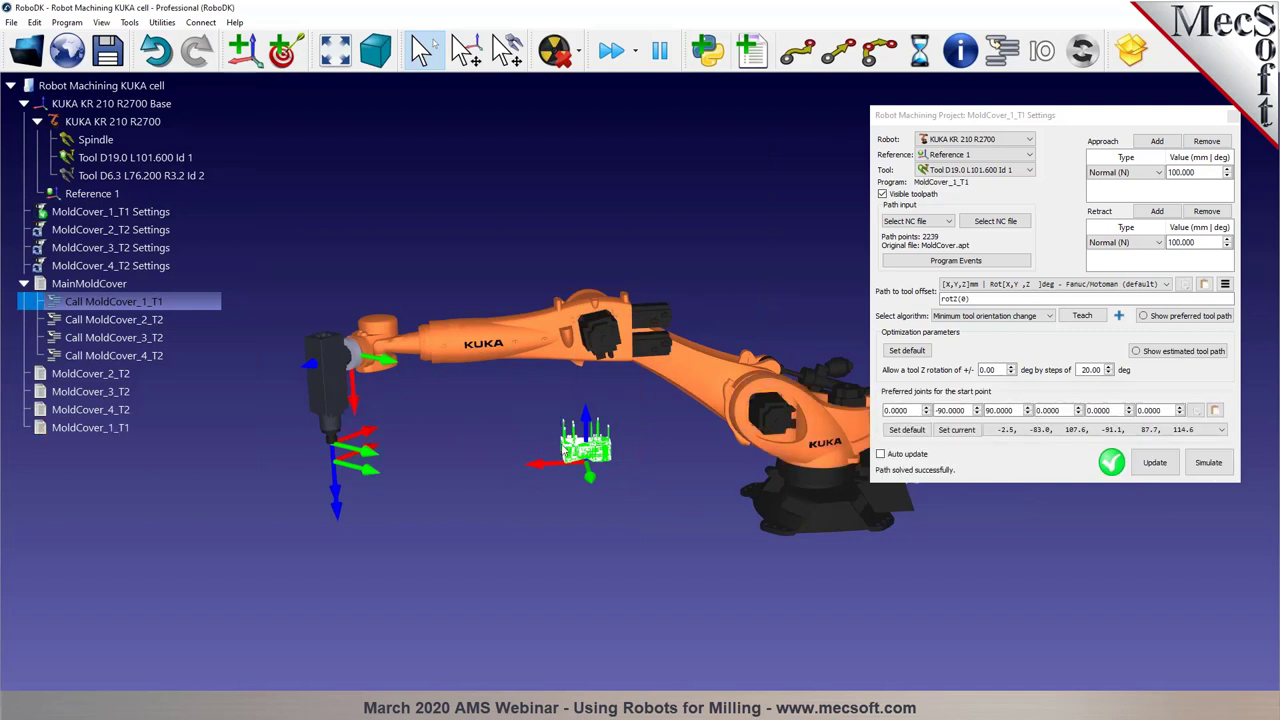
left_click(1208, 462)
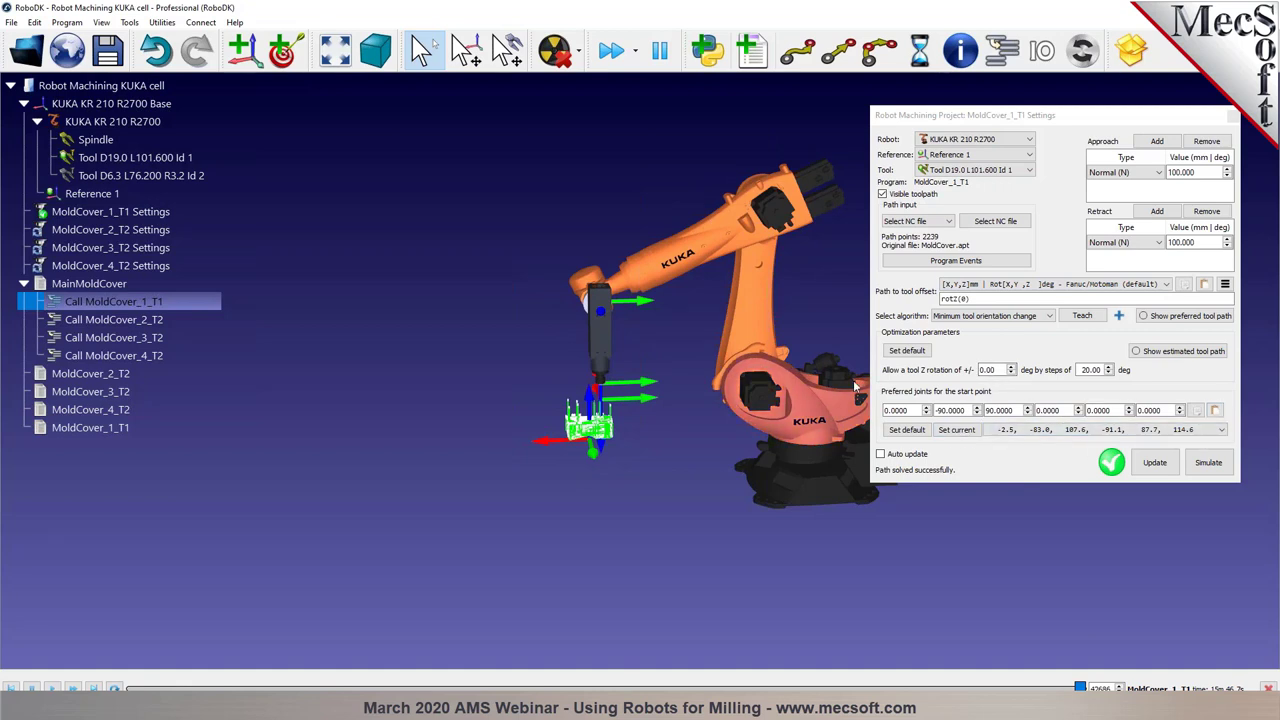
left_click_drag(840, 390, 650, 360)
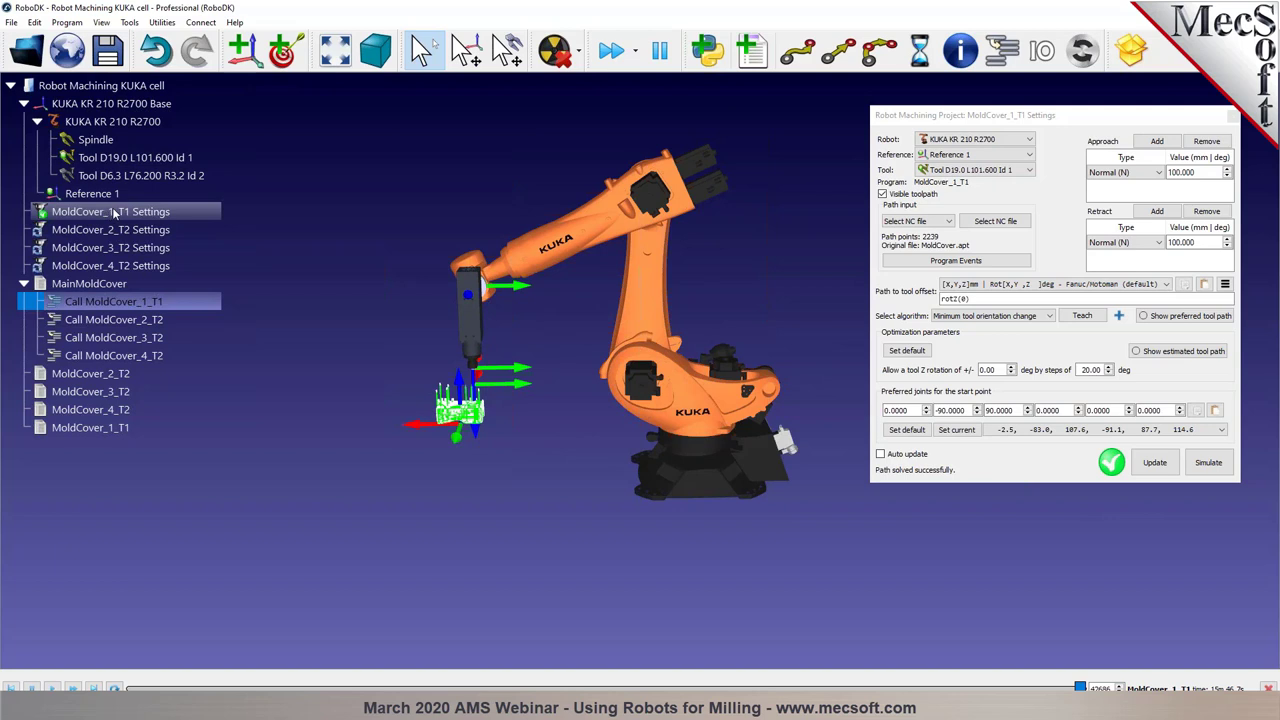
Copy the MoldCover_1_T1 machining settings and paste them into the MoldCover_2_T2, MoldCover_3_T2 and MoldCover_4_T2 settings
left_click(112, 213)
right_click(112, 213)
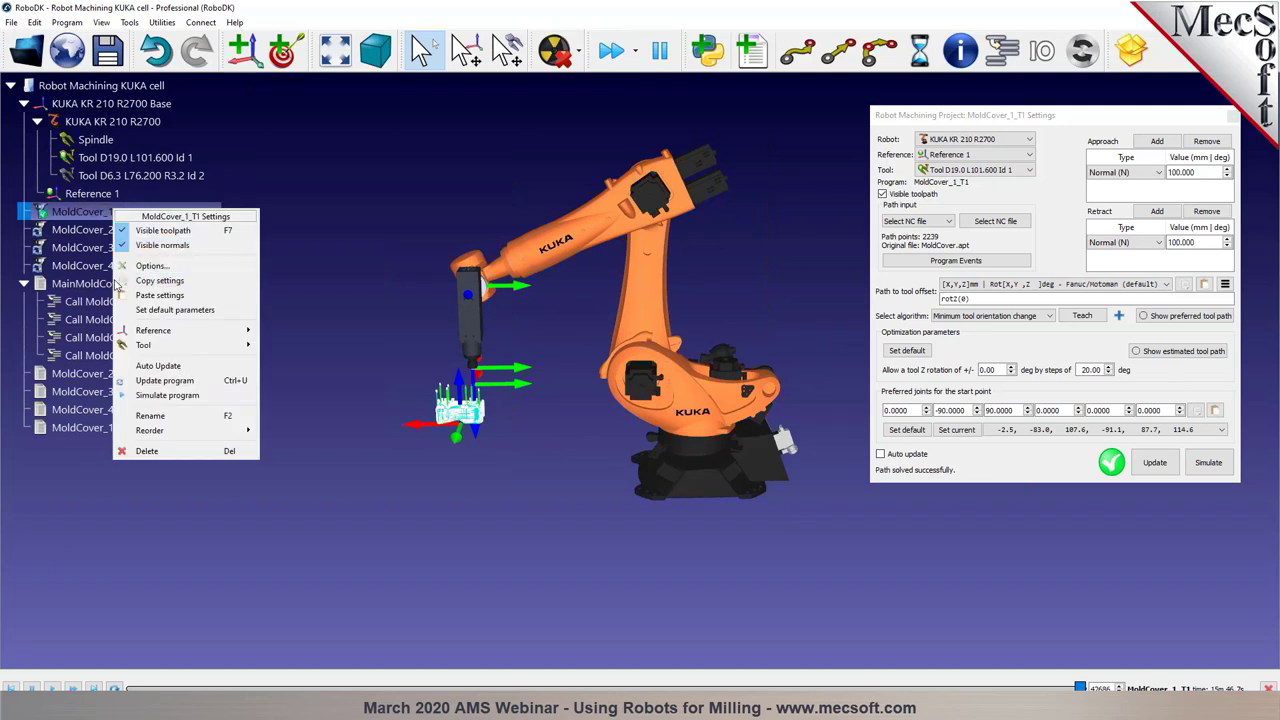
left_click(160, 280)
left_click(110, 229)
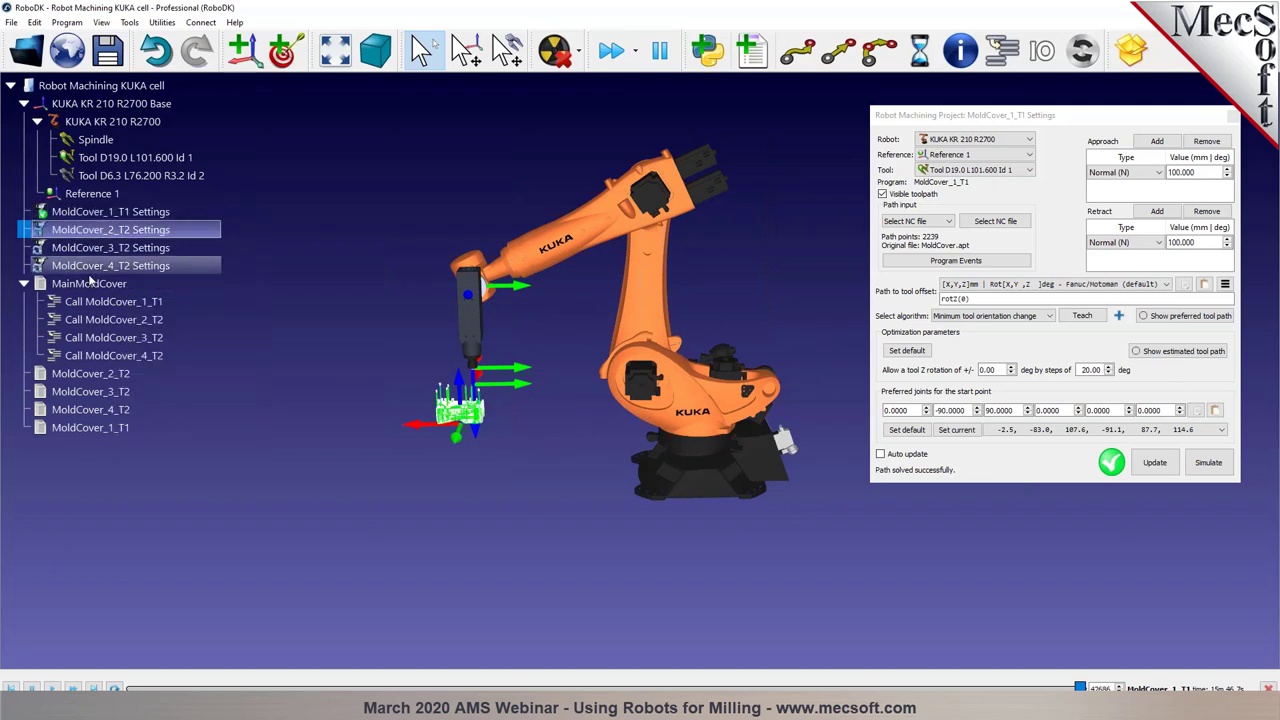
left_click(86, 265, "shift")
right_click(86, 265)
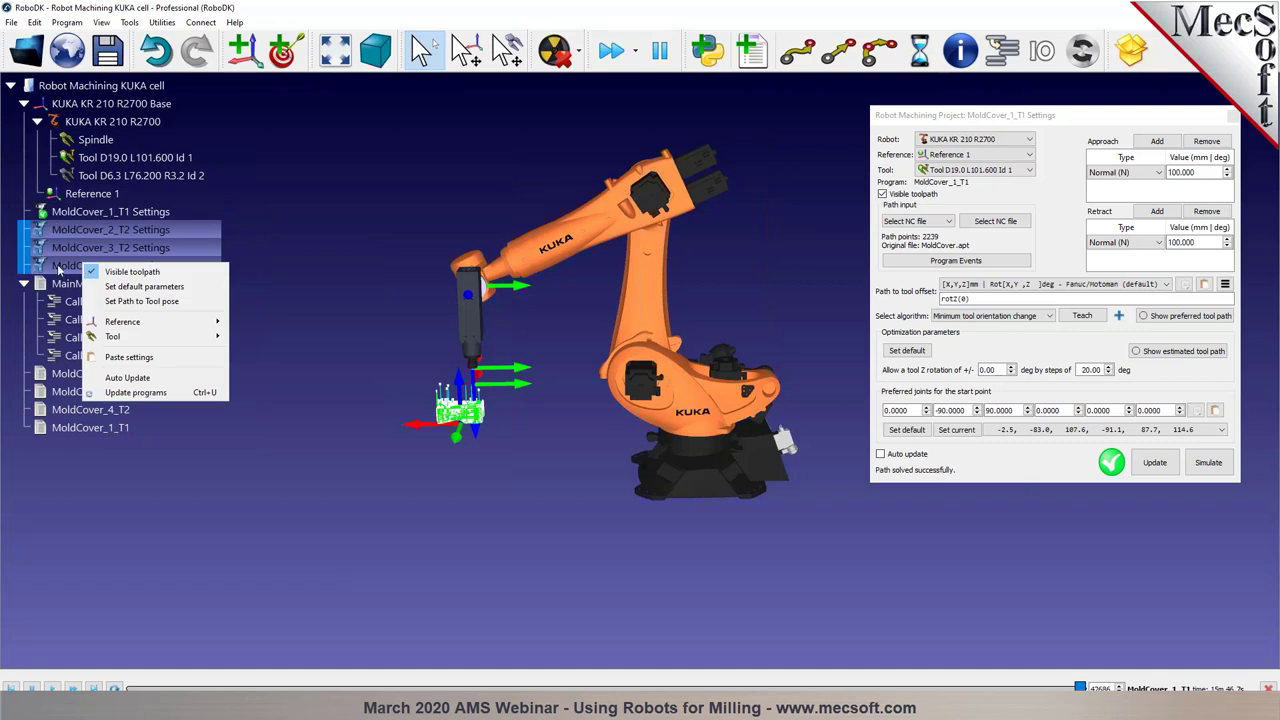
left_click(130, 357)
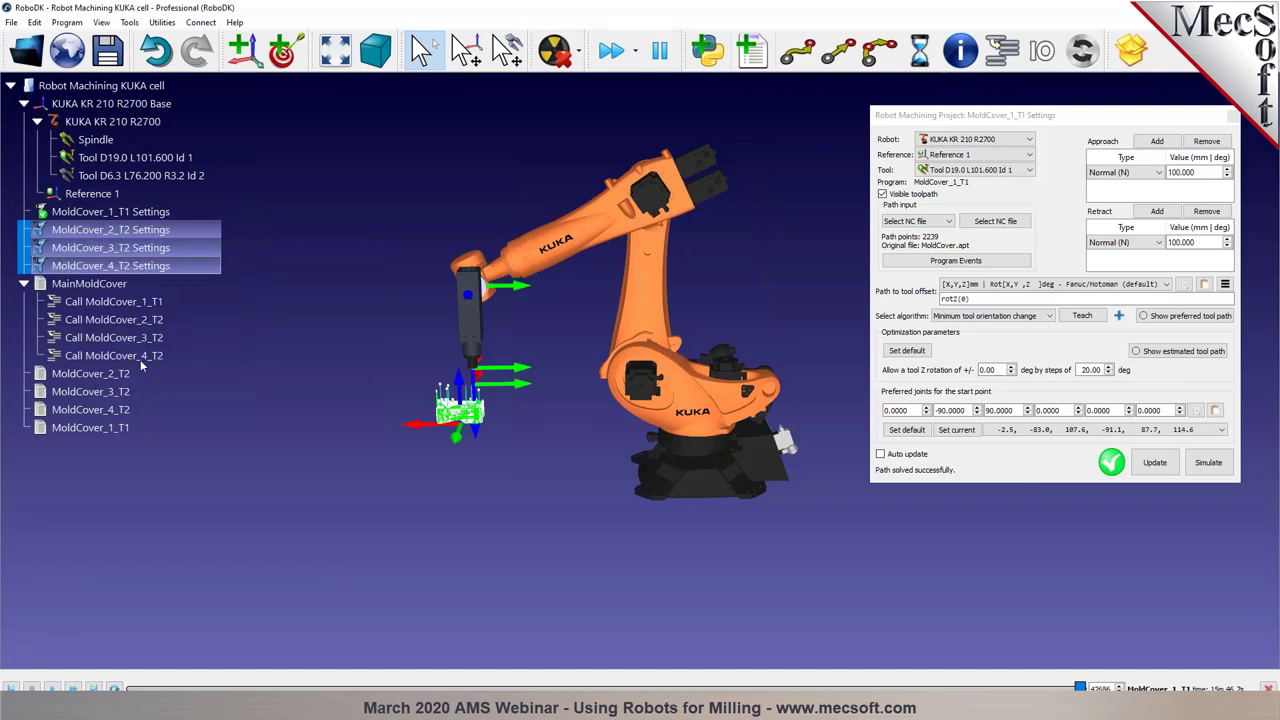
Update the programs of the MoldCover_2_T2, MoldCover_3_T2 and MoldCover_4_T2 projects and simulate the MainMoldCover program
right_click(106, 236)
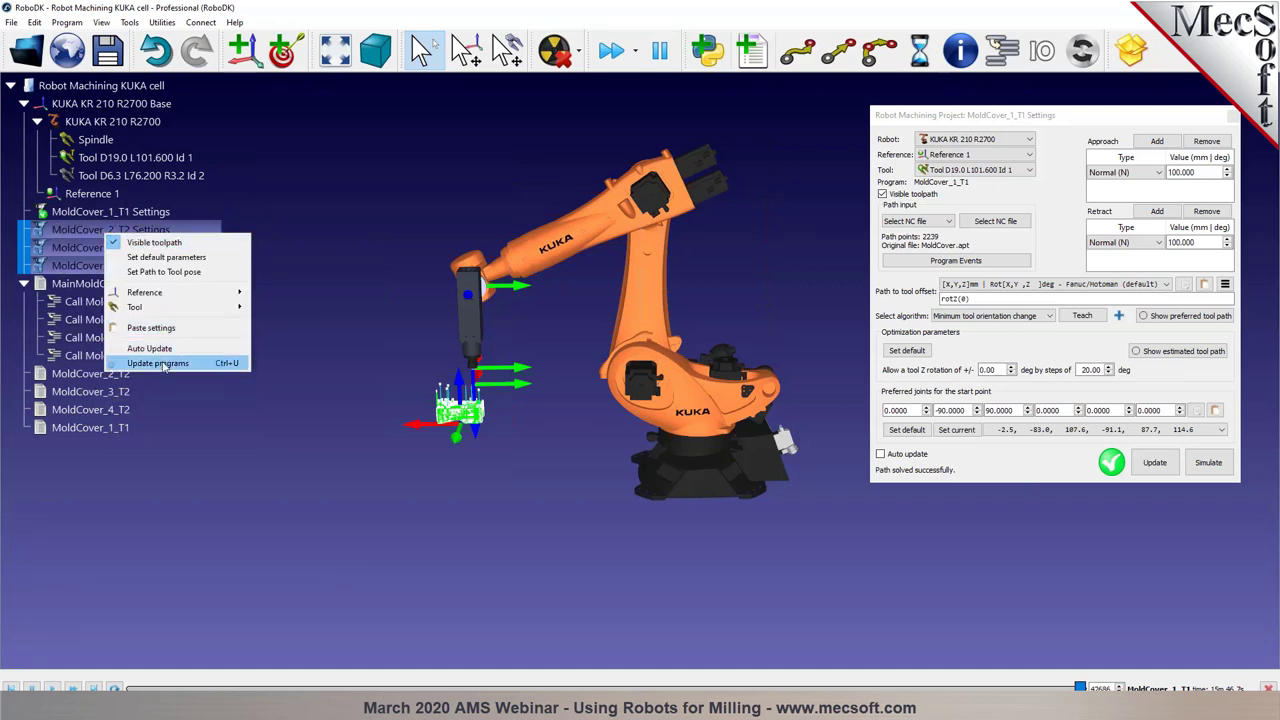
left_click(165, 363)
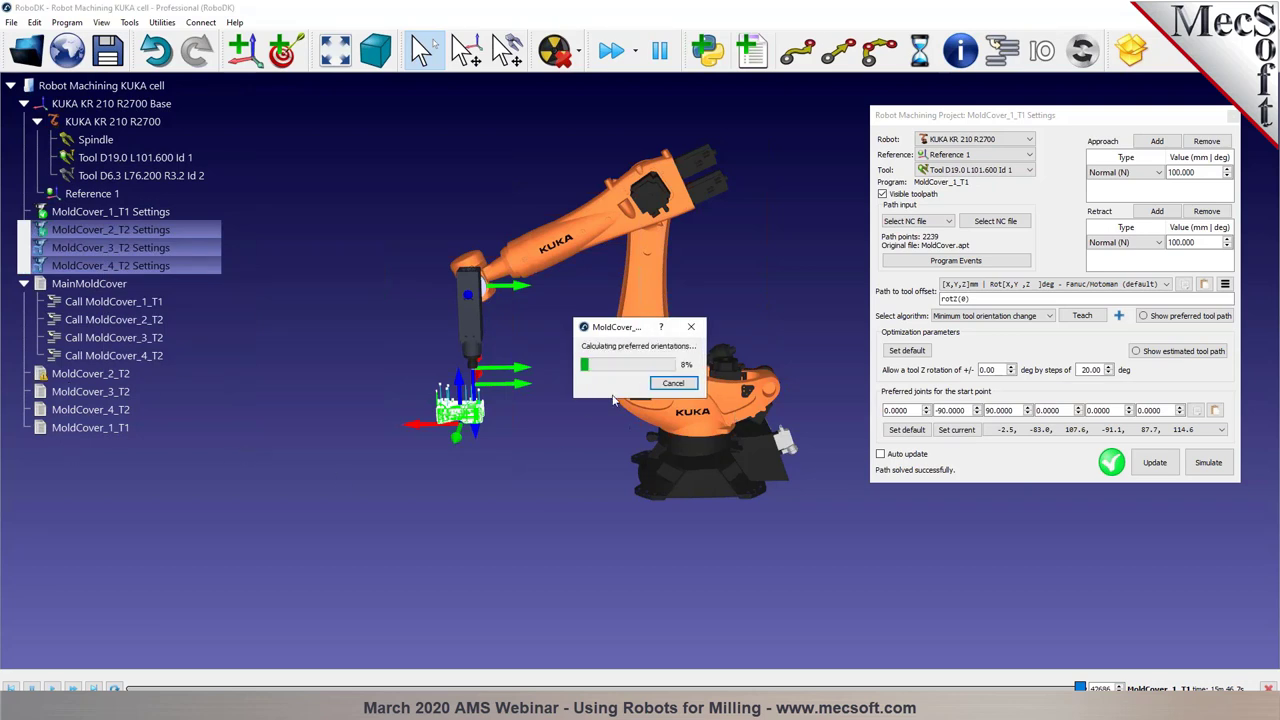
double_click(46, 282)
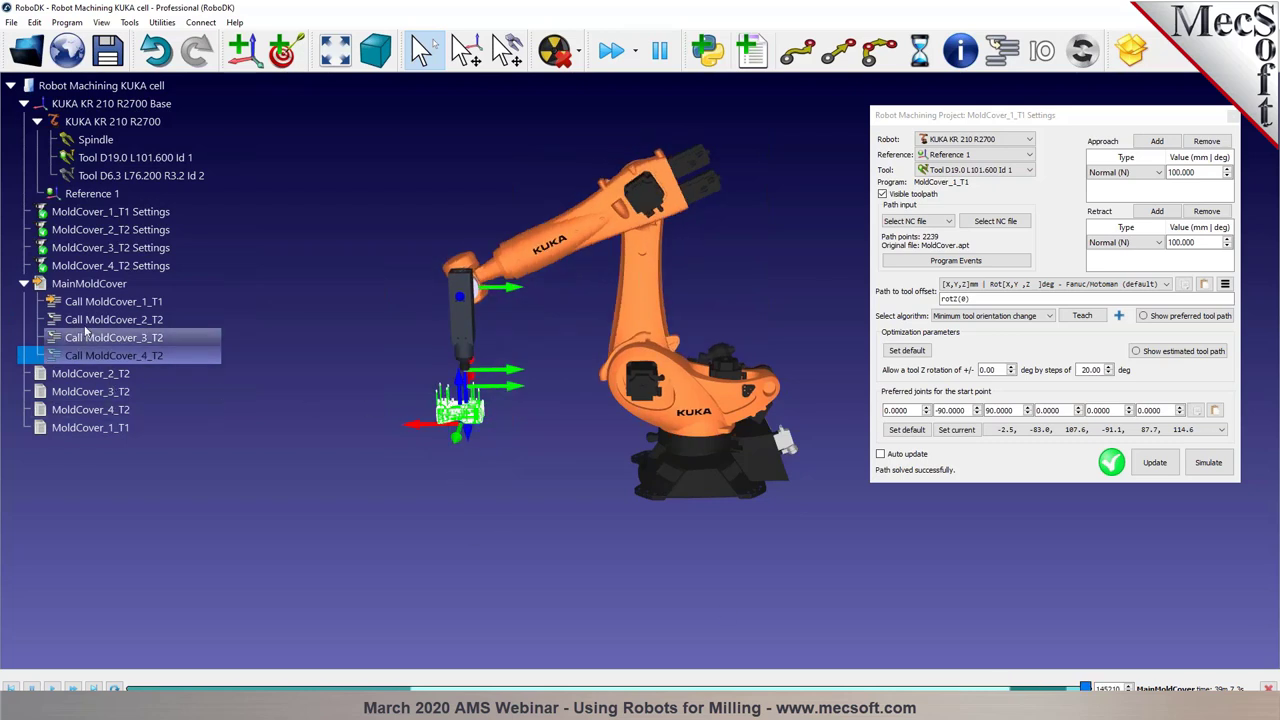
Generate the robot program for MoldCover_1_T1, review its KUKA code in VSCodium and return to RoboDK
left_click(90, 428)
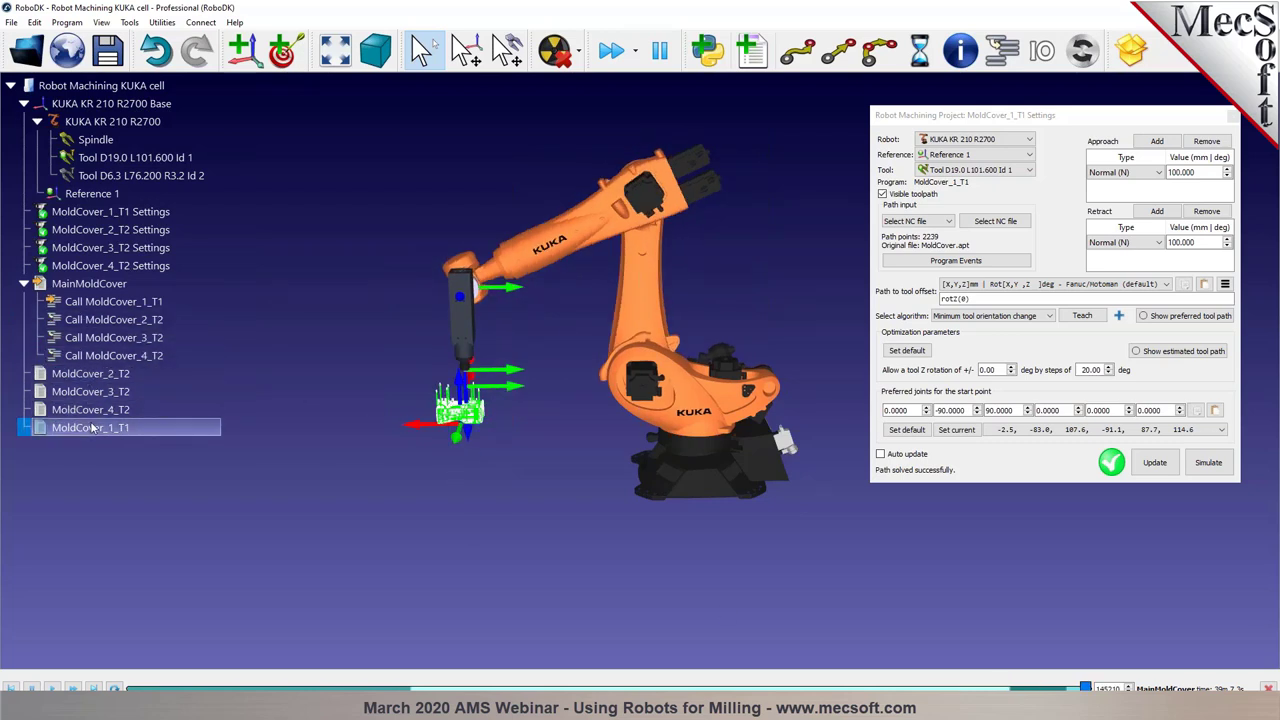
right_click(92, 428)
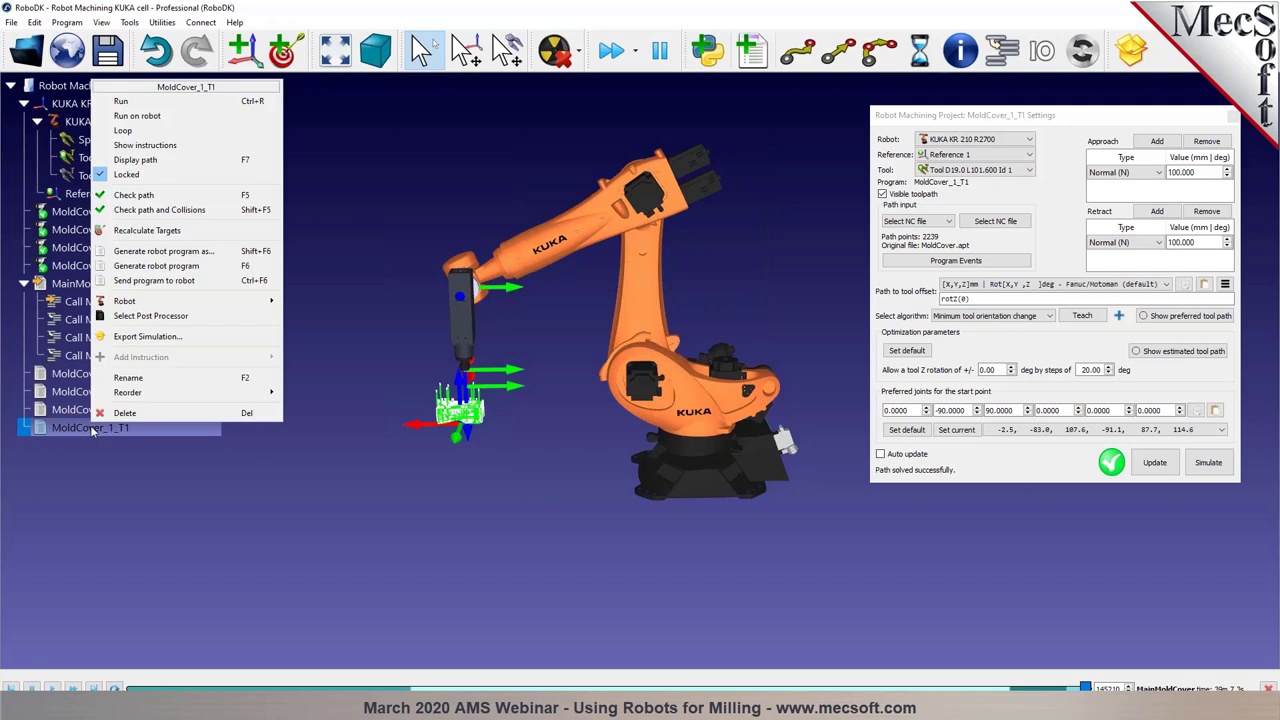
left_click(188, 269)
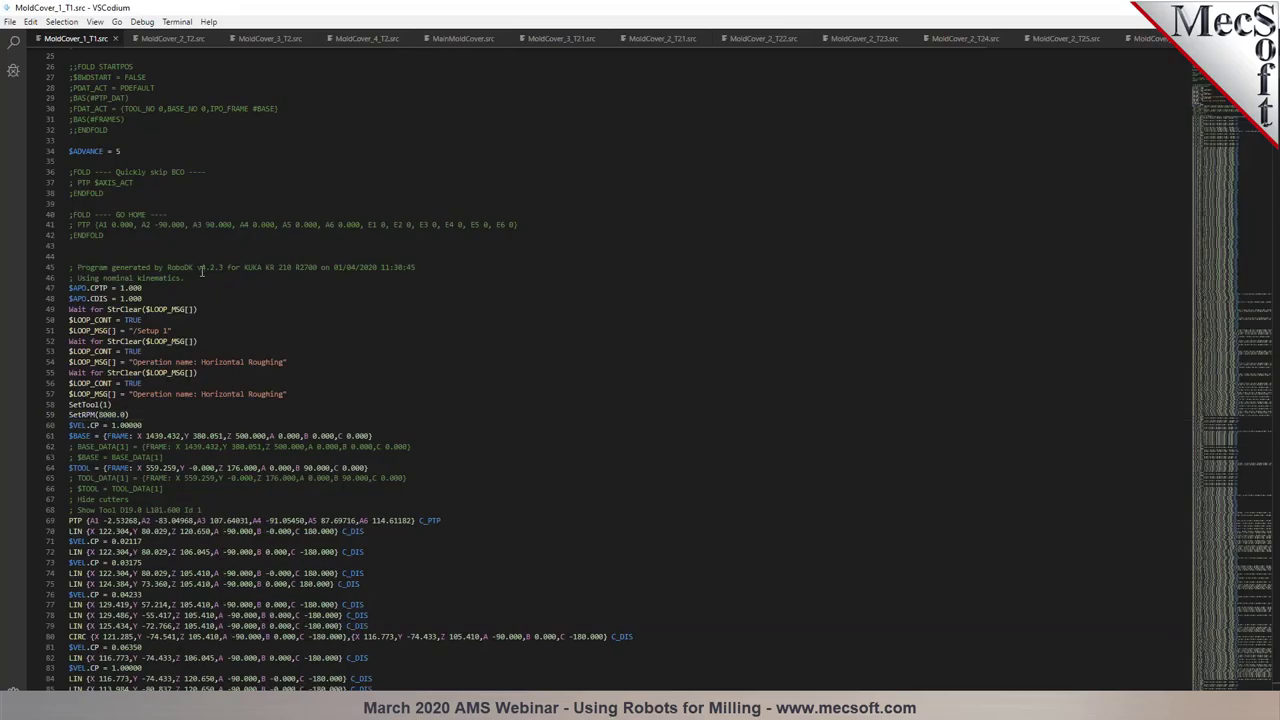
scroll(183, 415, "down", 1)
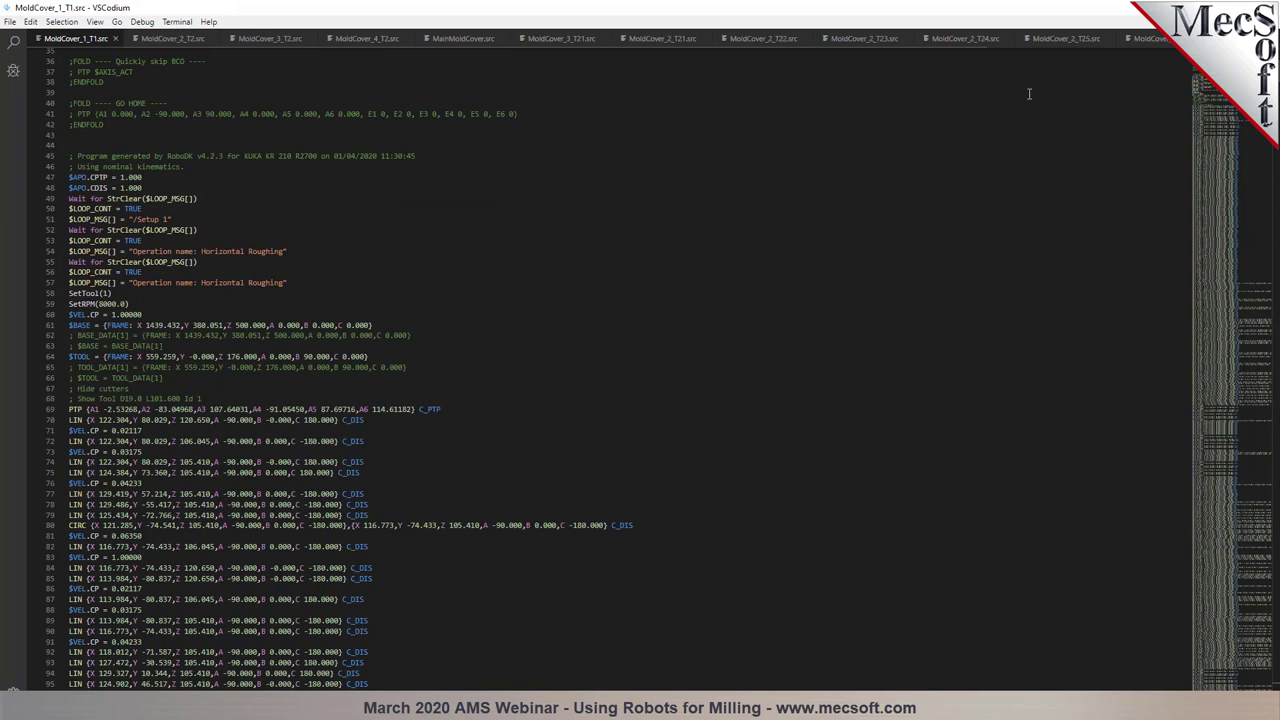
key("alt+Tab")
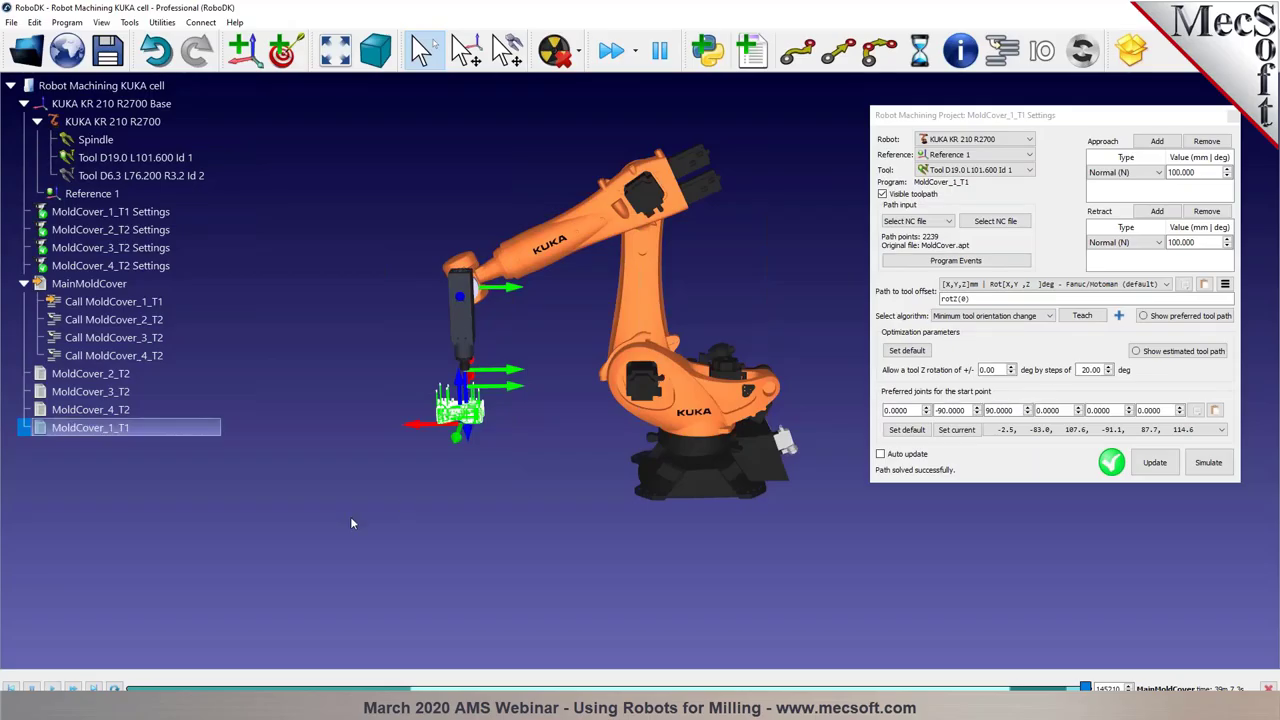
Browse the post processors available for the KUKA KR 210 R2700 and check where one can be selected for the robot and programs
right_click(88, 428)
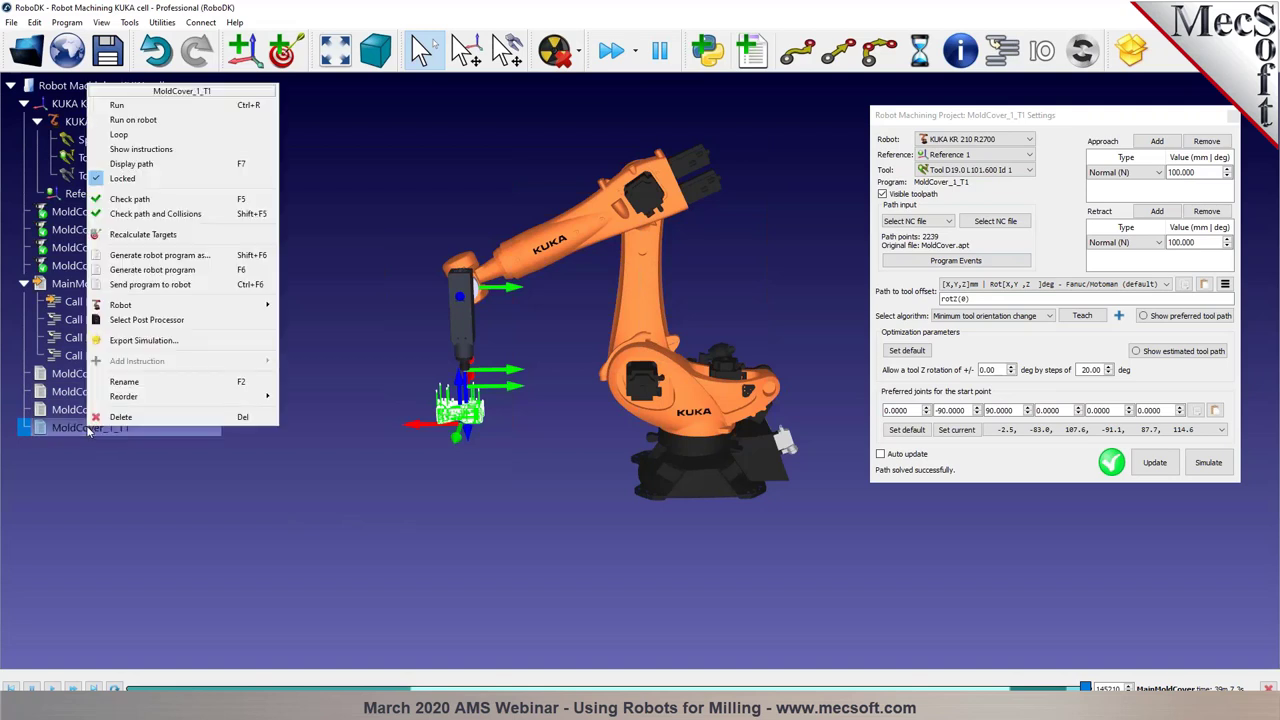
left_click(146, 320)
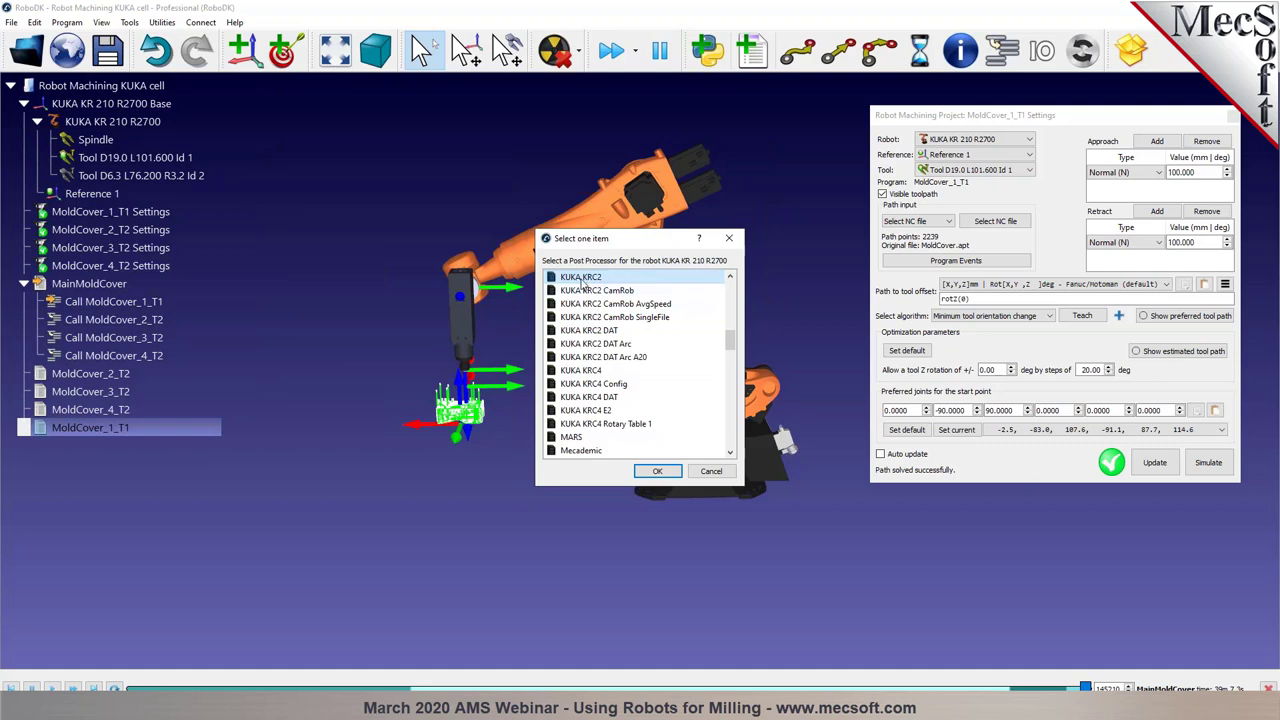
left_click(590, 373)
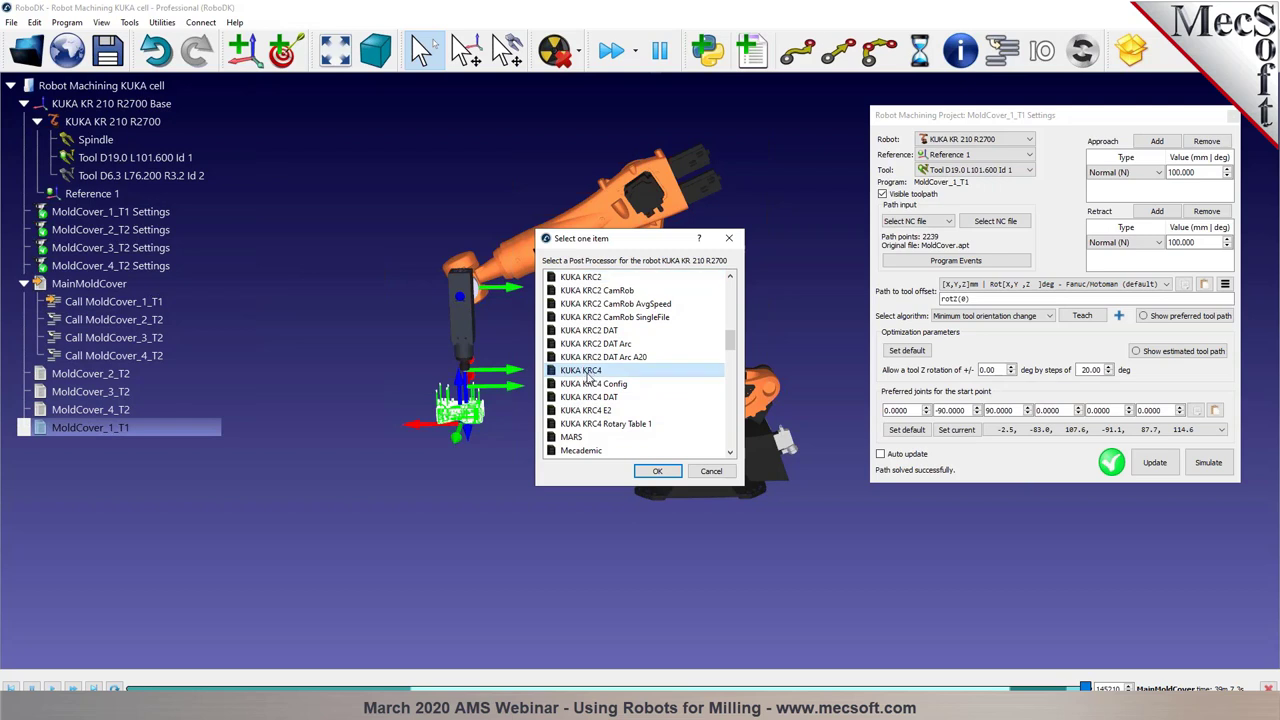
left_click_drag(730, 342, 730, 280)
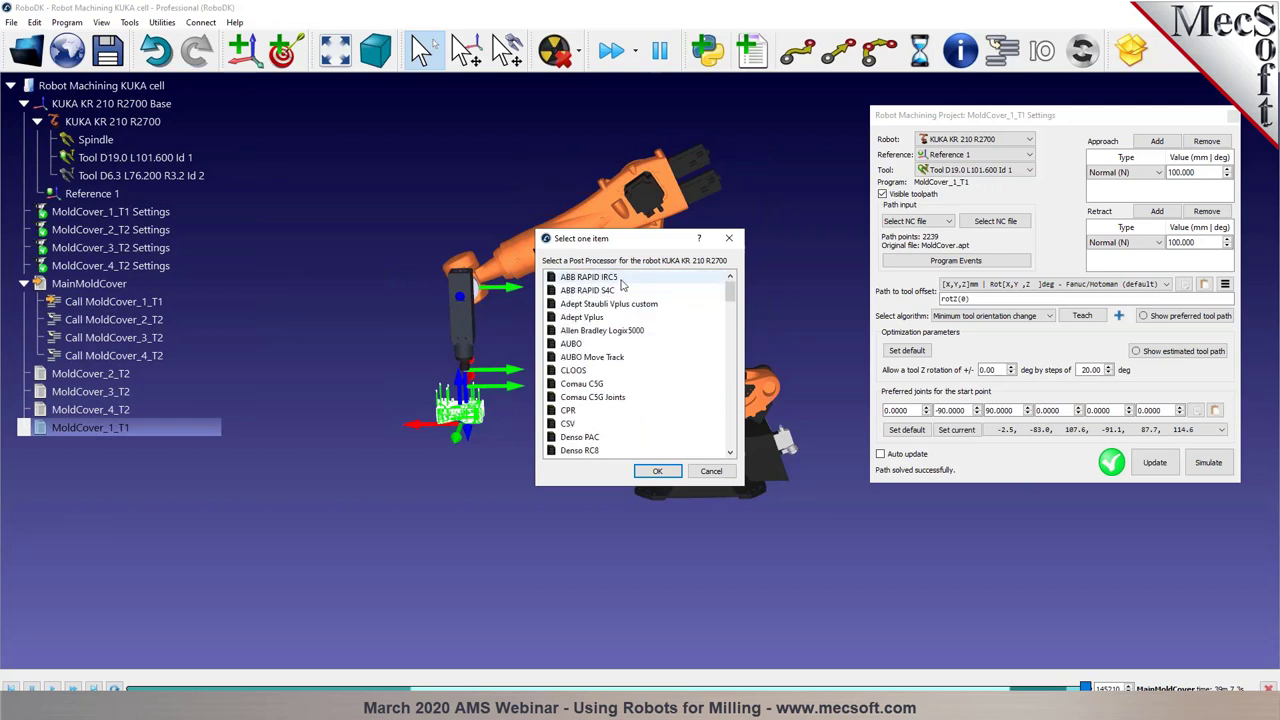
scroll(640, 400, "down", 6)
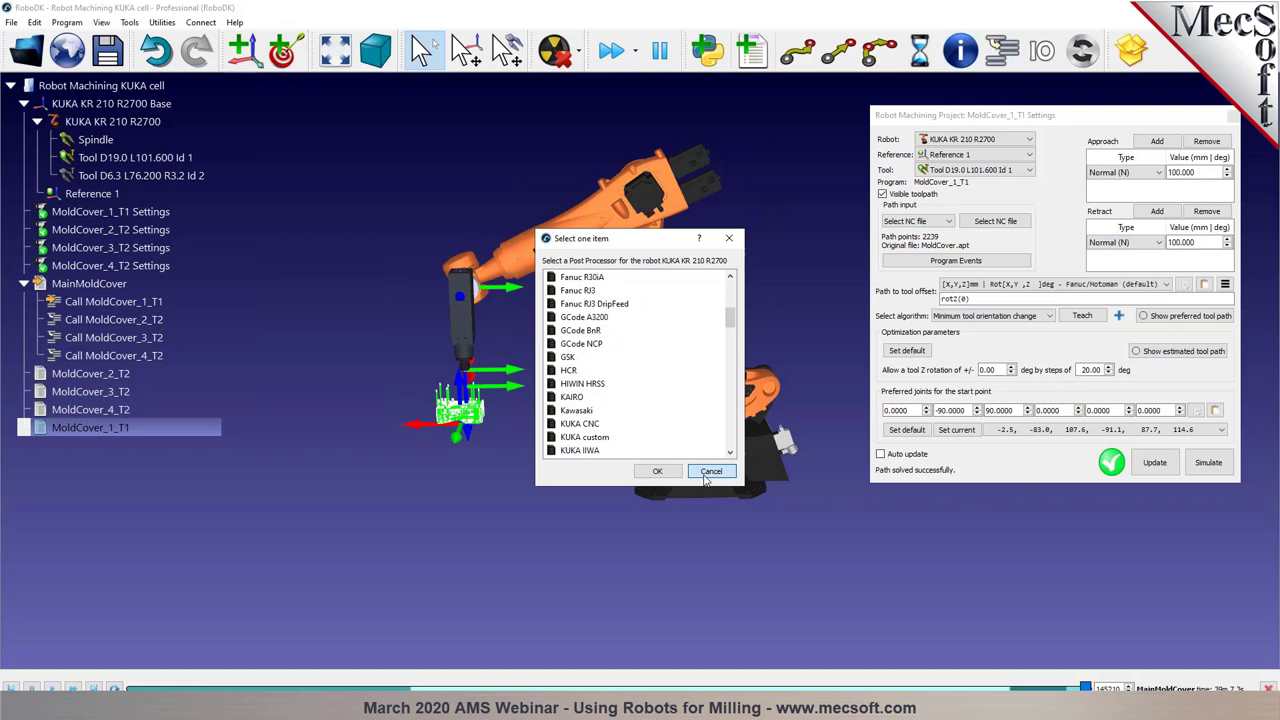
left_click(709, 473)
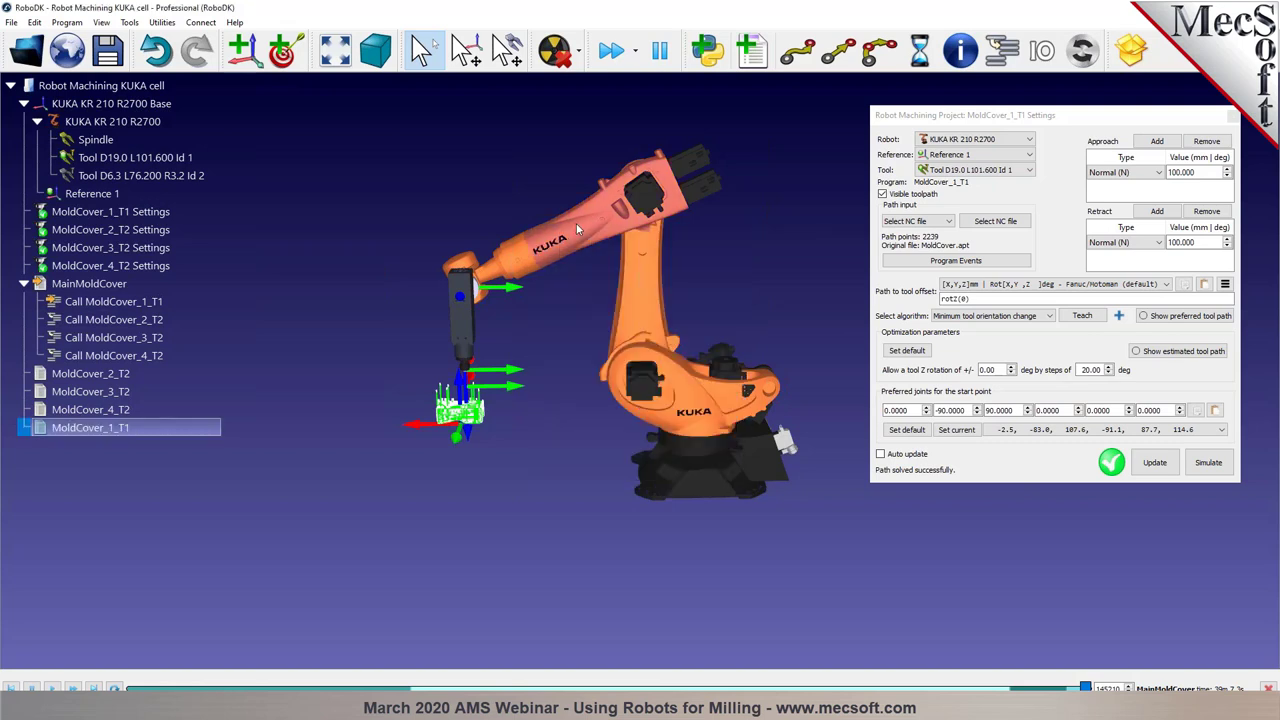
right_click(576, 223)
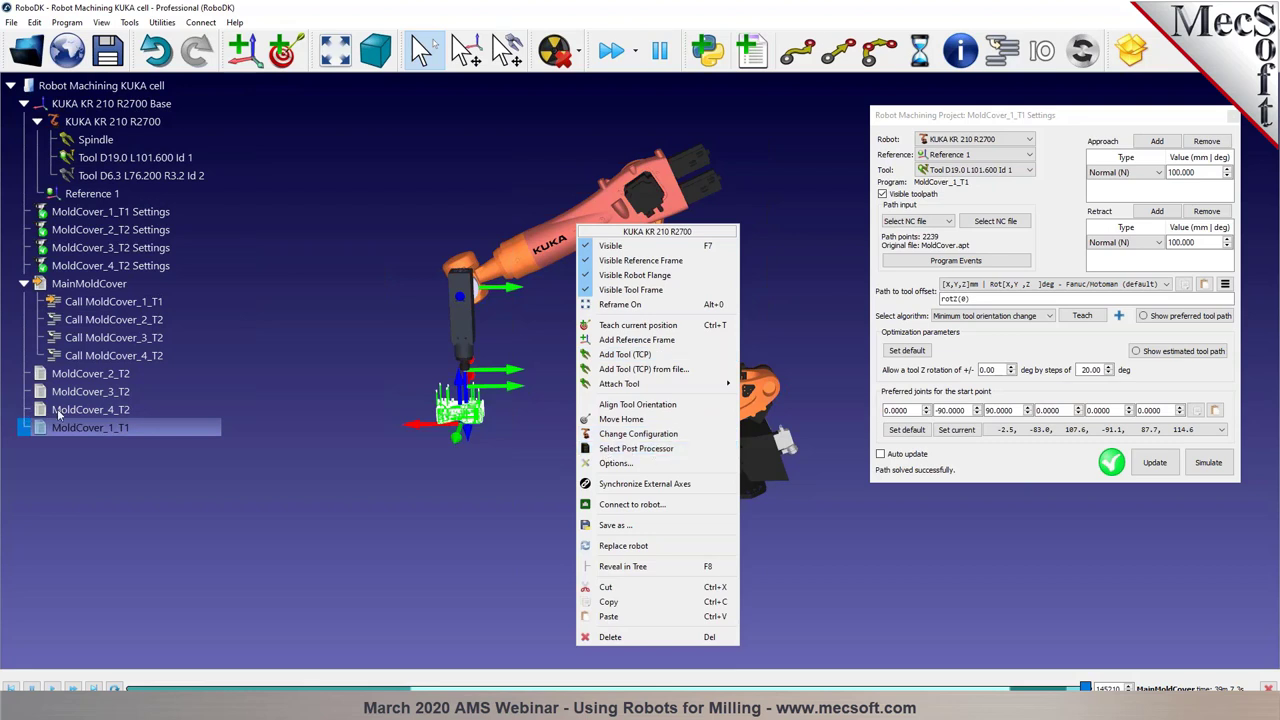
left_click(70, 376)
right_click(70, 376)
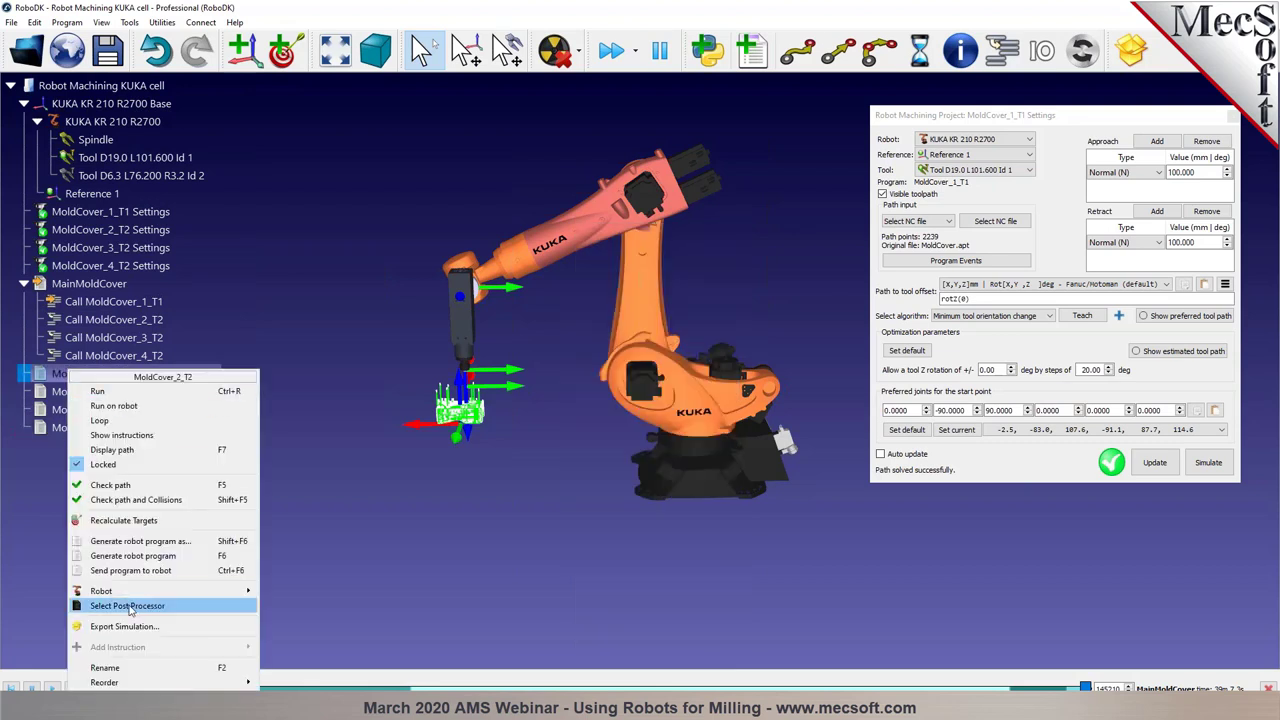
left_click(601, 460)
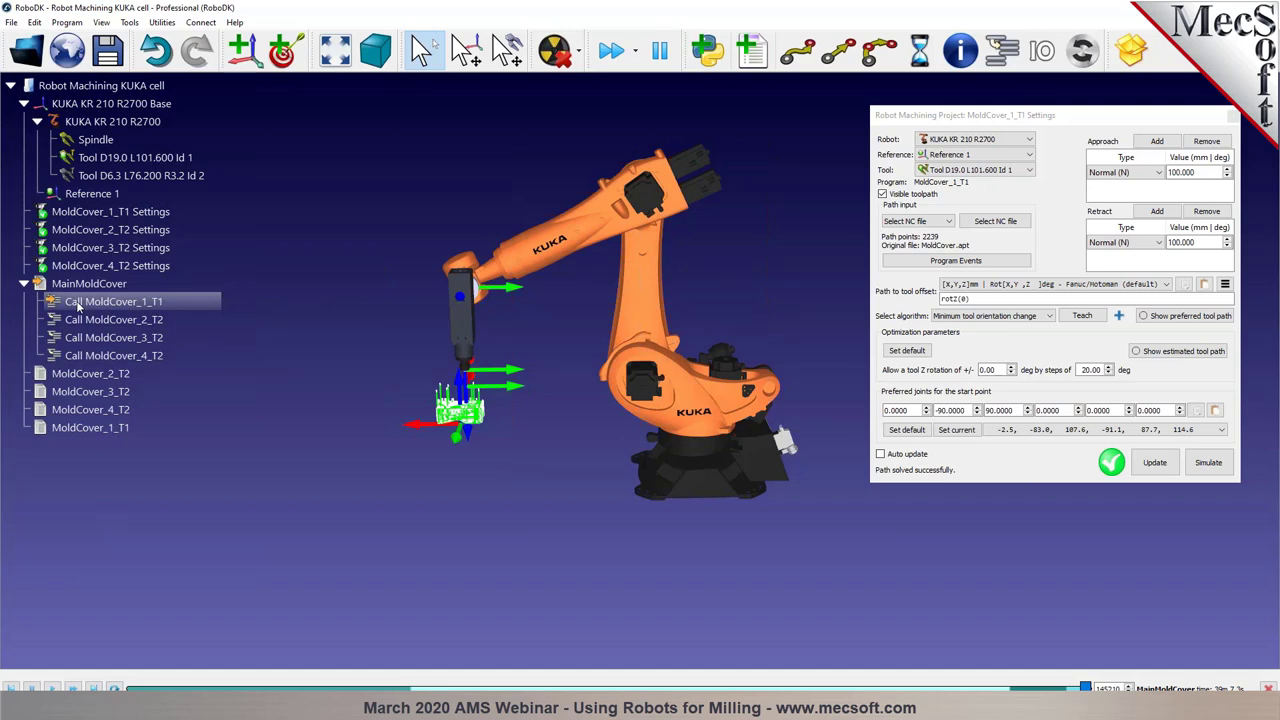
left_click_drag(631, 331, 598, 351, "alt")
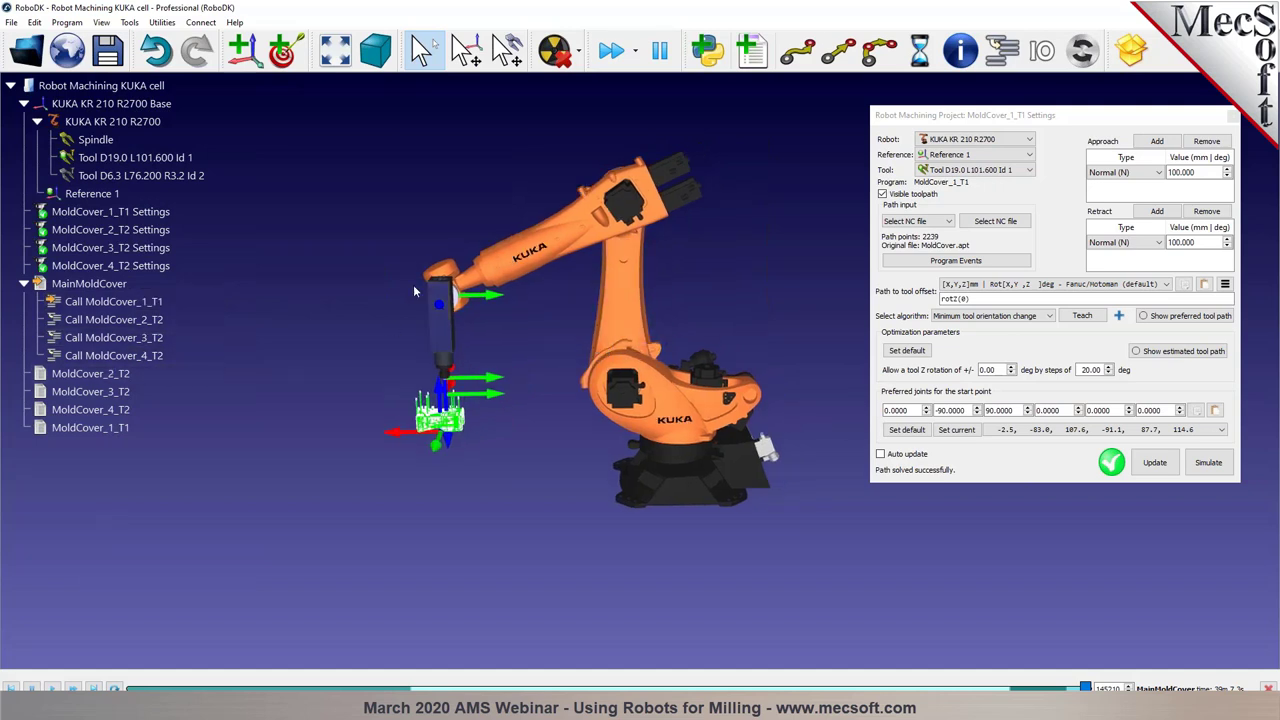
left_click(10, 23)
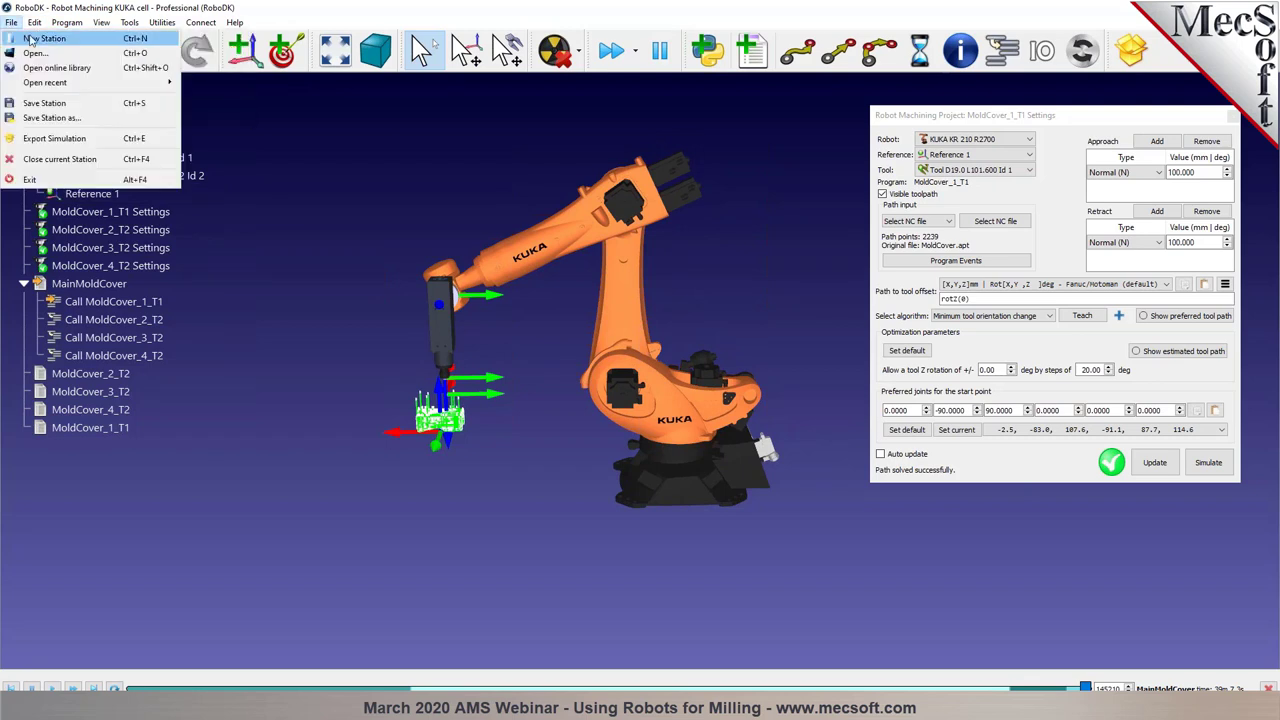
left_click(76, 124)
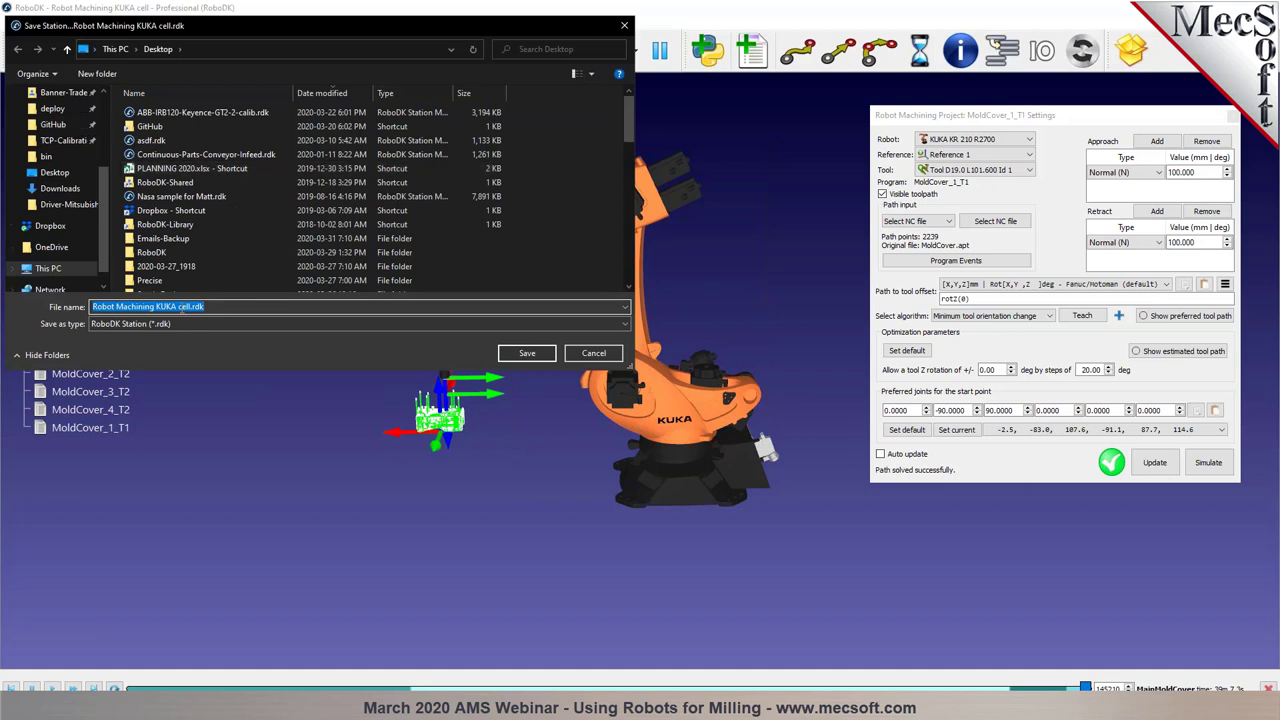
left_click(575, 349)
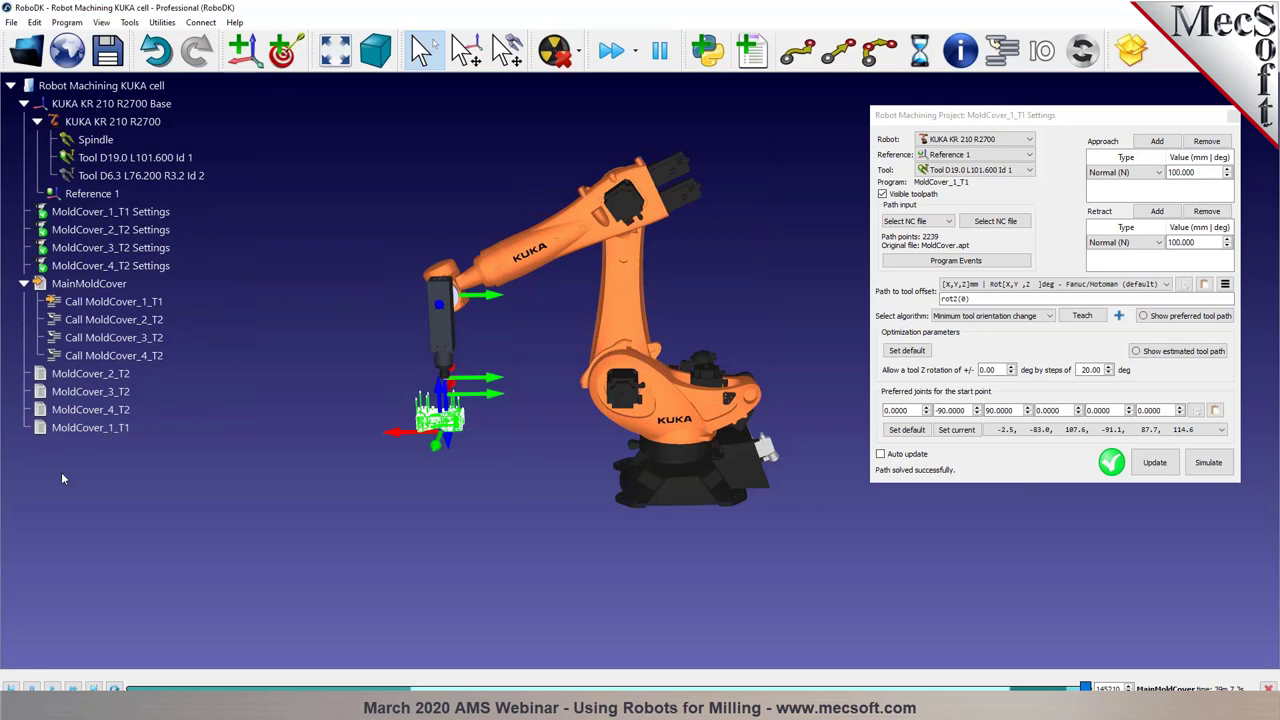
Switch to Rhino and load the mold cover part into the RoboDK station under Reference 1
key("alt+Tab")
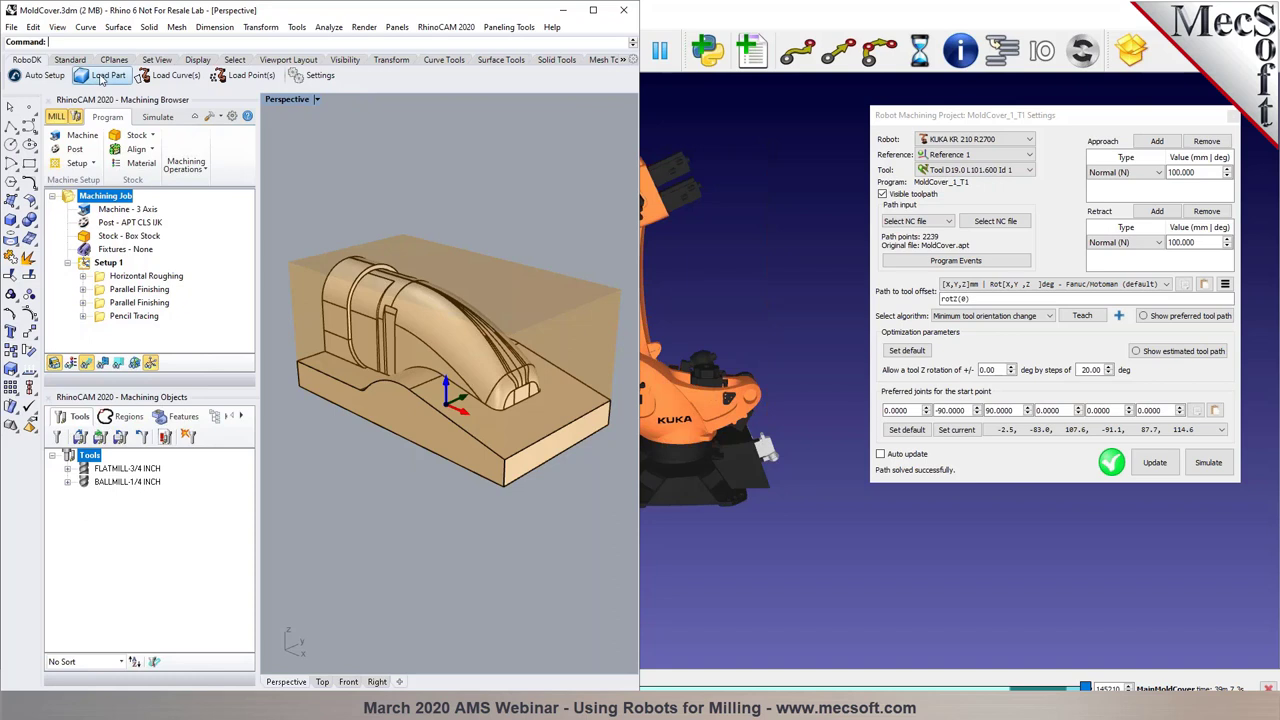
left_click(104, 77)
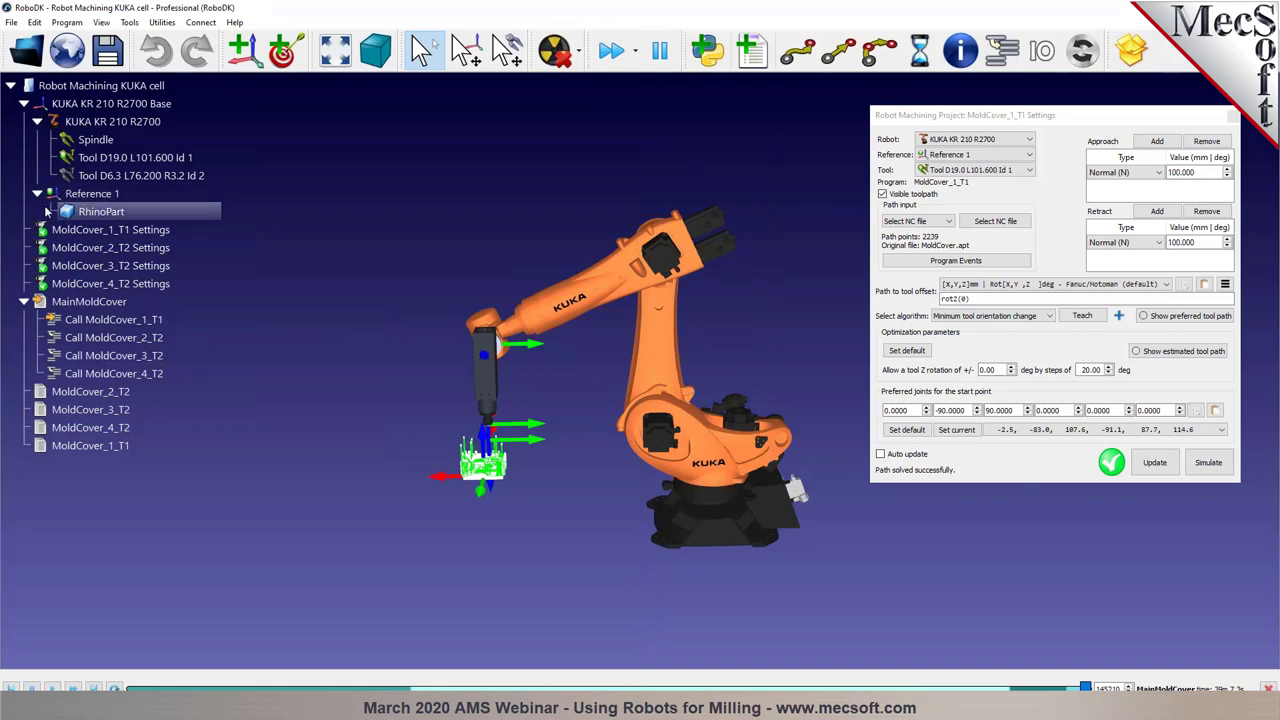
scroll(579, 496, "up", 3)
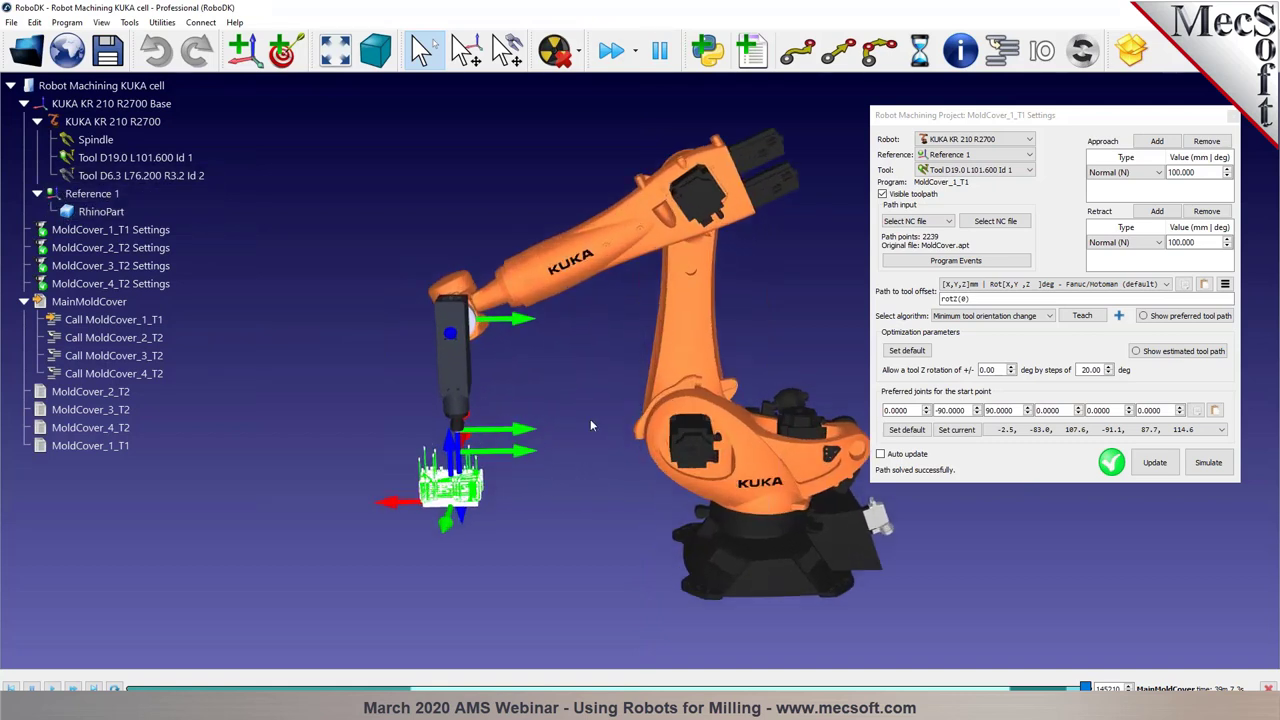
Hide the toolpaths of the MoldCover_1_T1, MoldCover_2_T2, MoldCover_3_T2 and MoldCover_4_T2 settings and close the MoldCover_1_T1 settings window
left_click(110, 229)
left_click(110, 283, "shift")
right_click(108, 289)
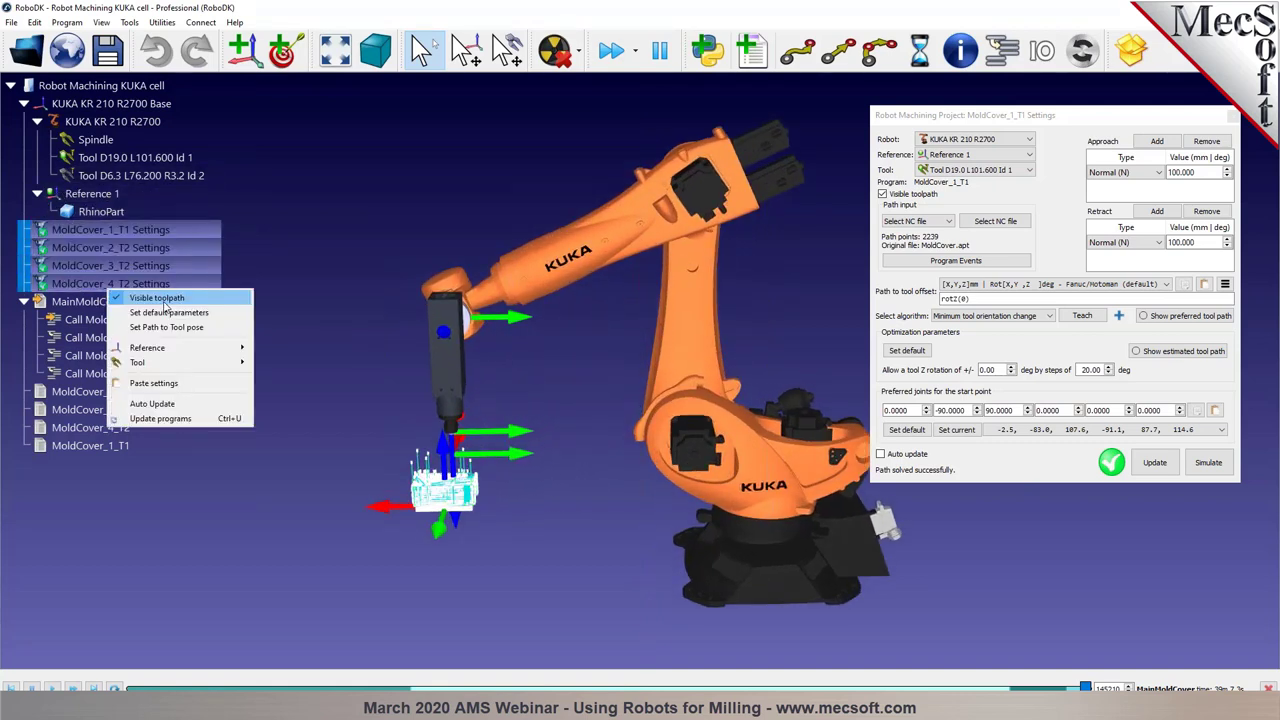
left_click(158, 298)
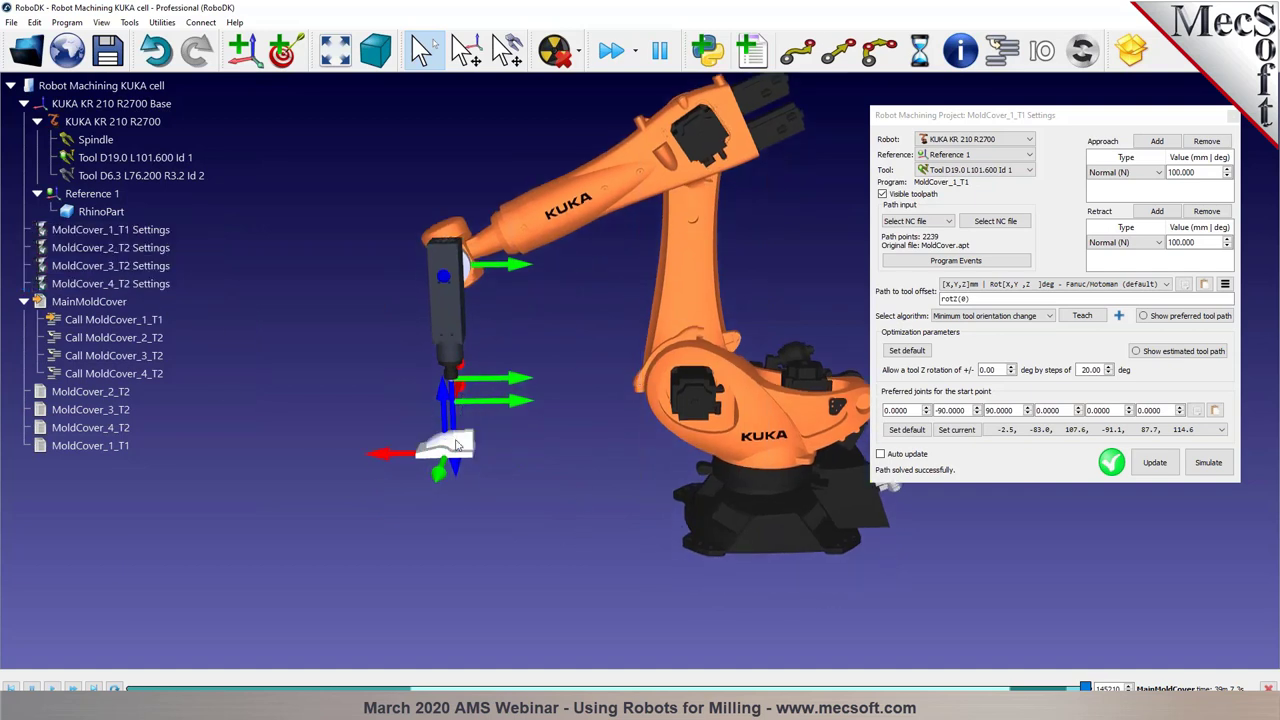
left_click(382, 408)
left_click_drag(382, 408, 494, 475)
left_click(590, 491)
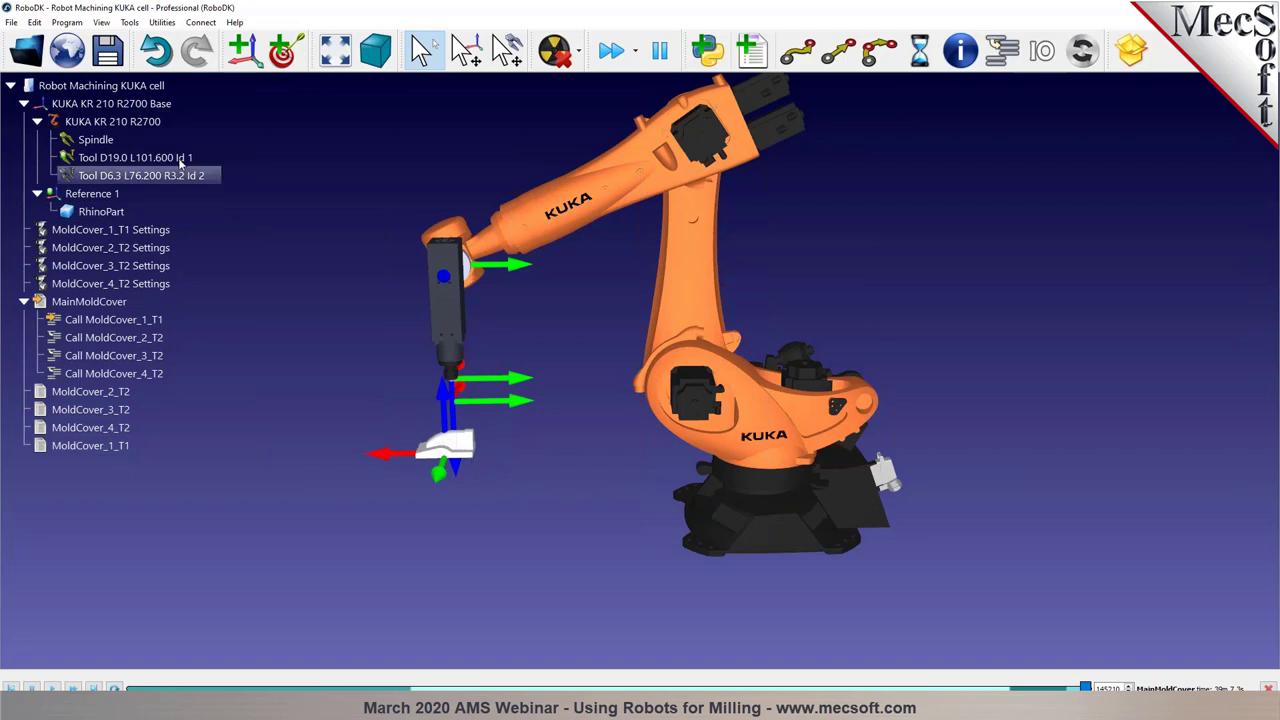
left_click(101, 211)
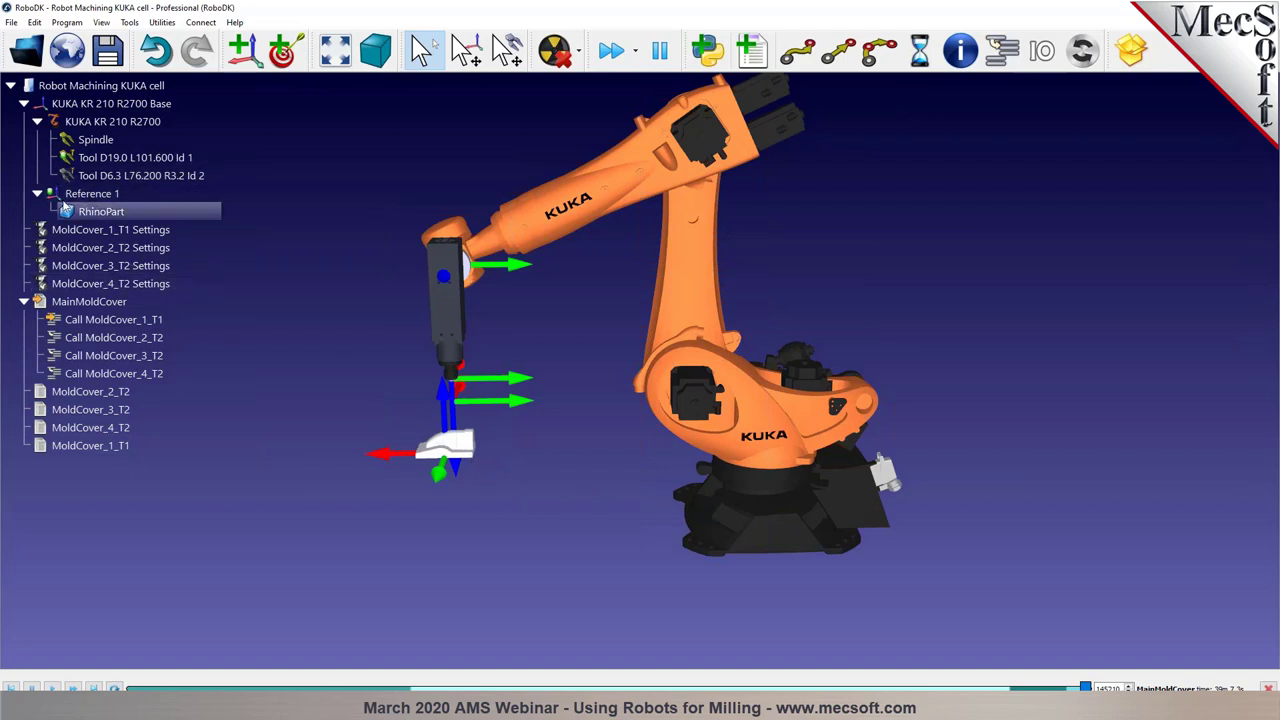
left_click(236, 23)
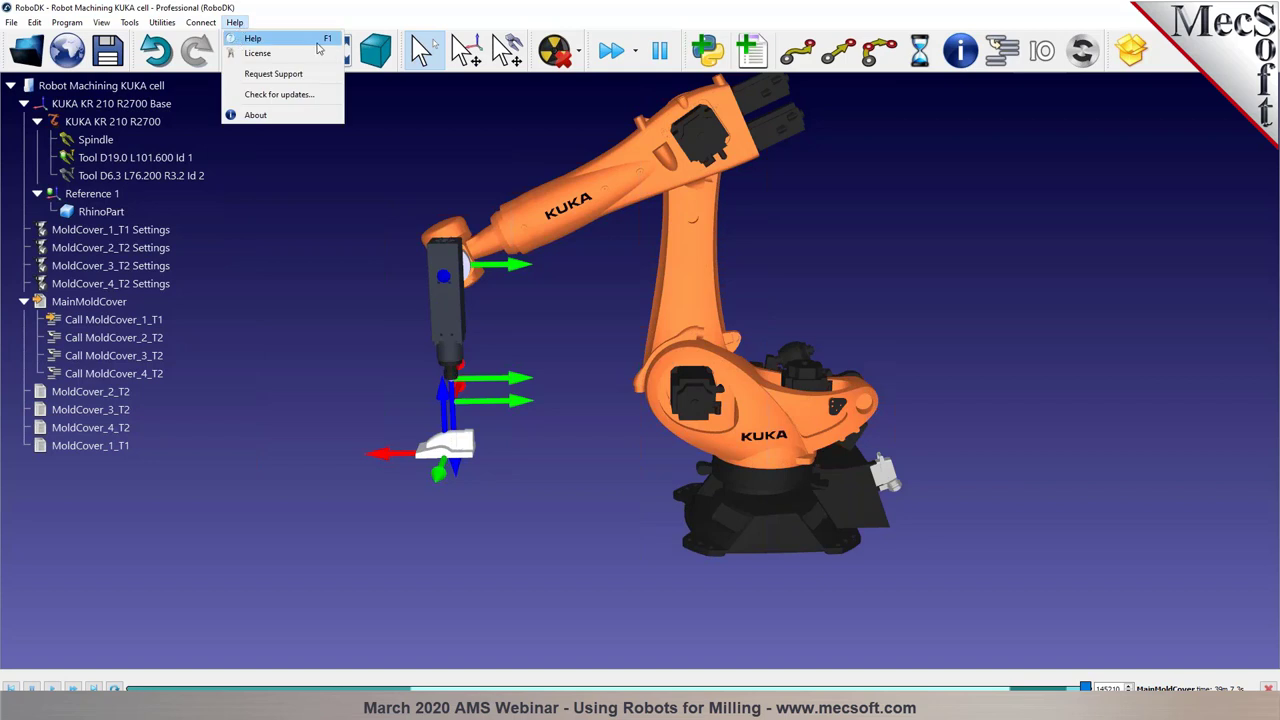
left_click(367, 268)
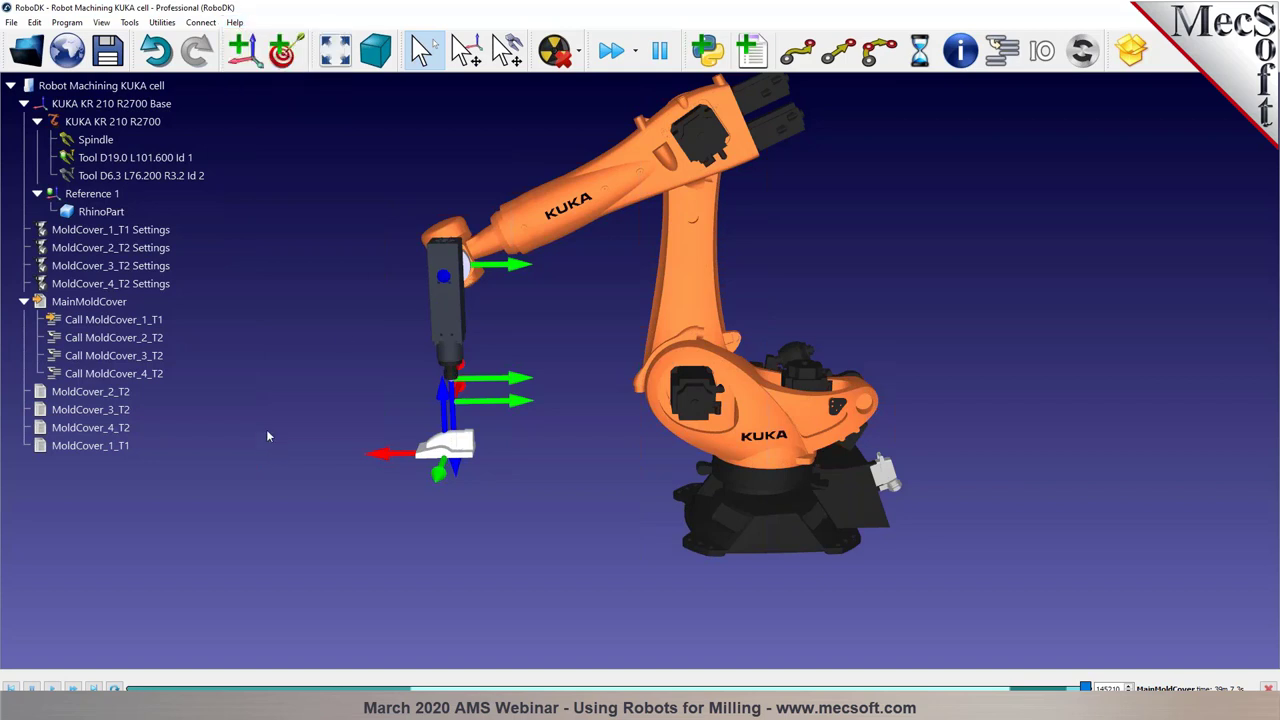
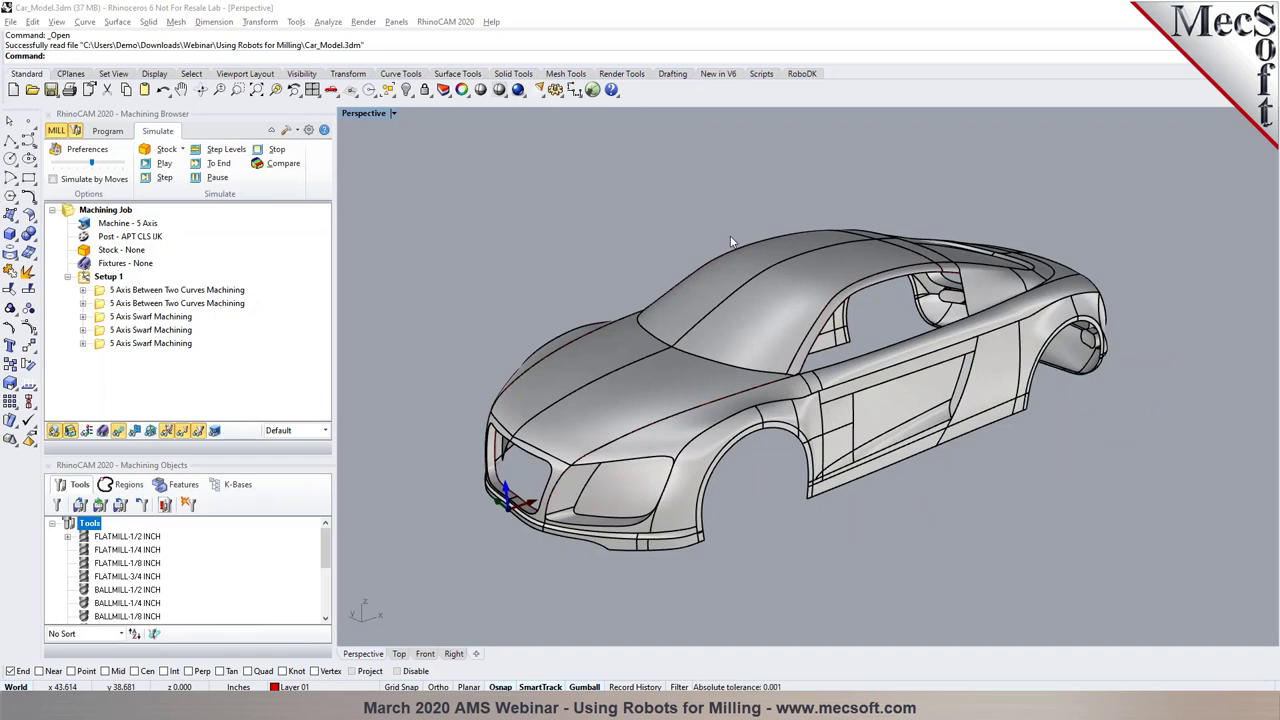
In RhinoCAM, browse the 5-axis machining operations available for the car model
mouse_move(758, 302)
right_mouse_down()
mouse_move(742, 296)
mouse_move(760, 300)
right_mouse_up()
left_click(107, 131)
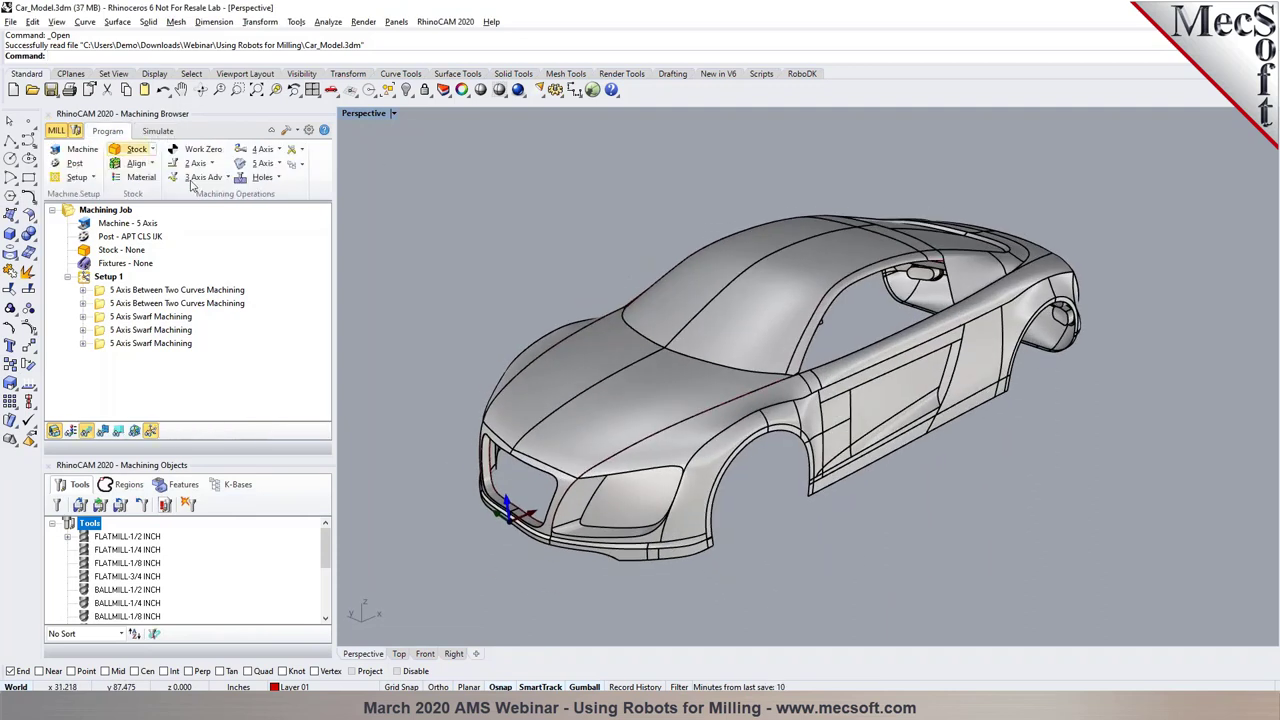
left_click(281, 164)
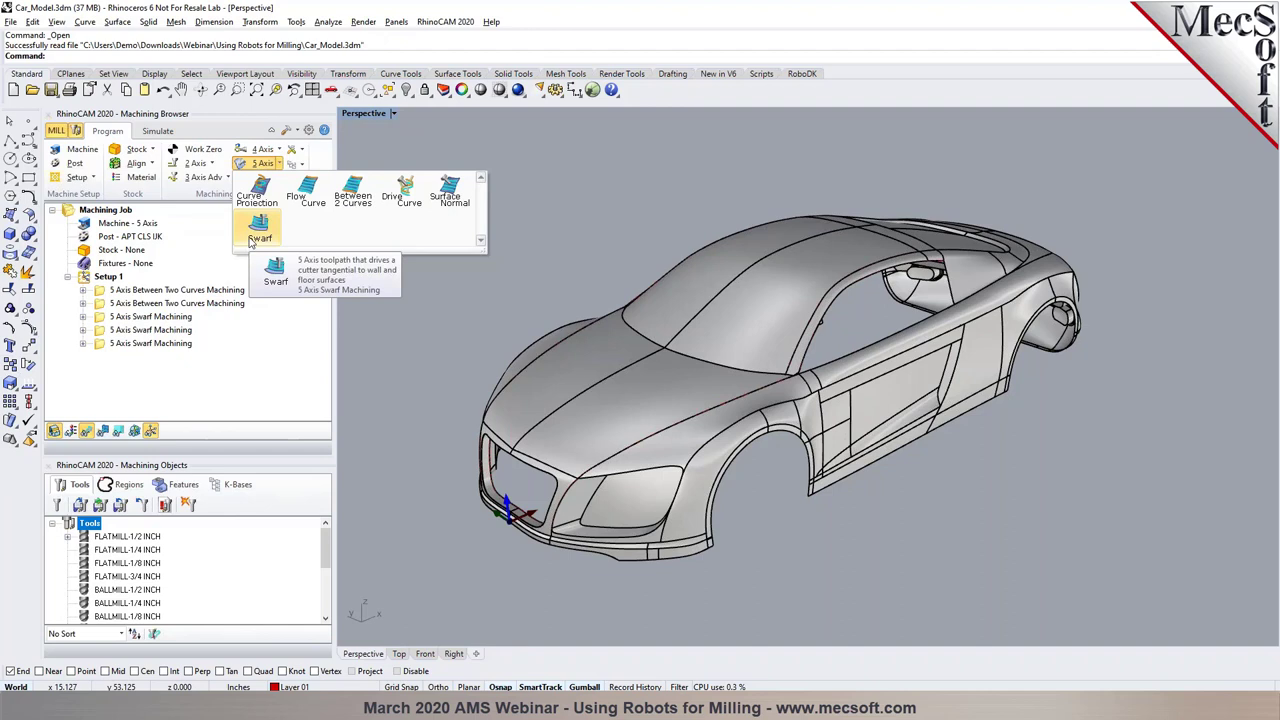
left_click(378, 342)
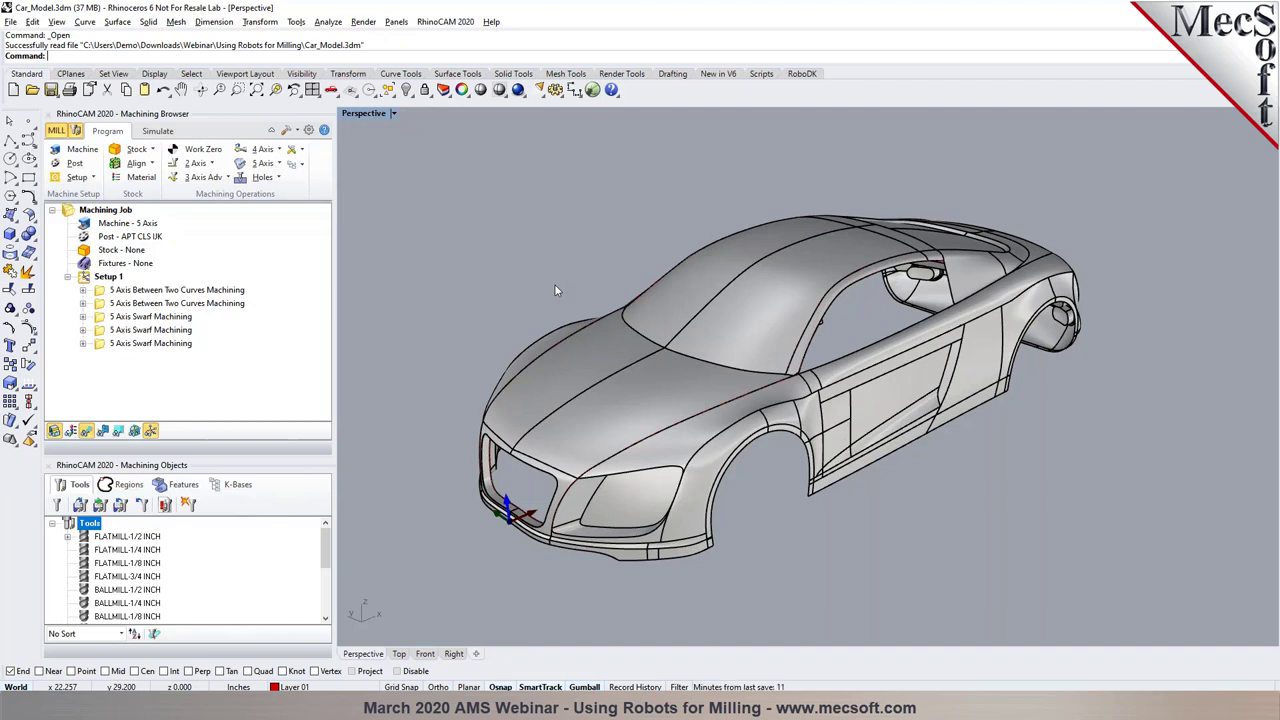
scroll(730, 230, "up", 3)
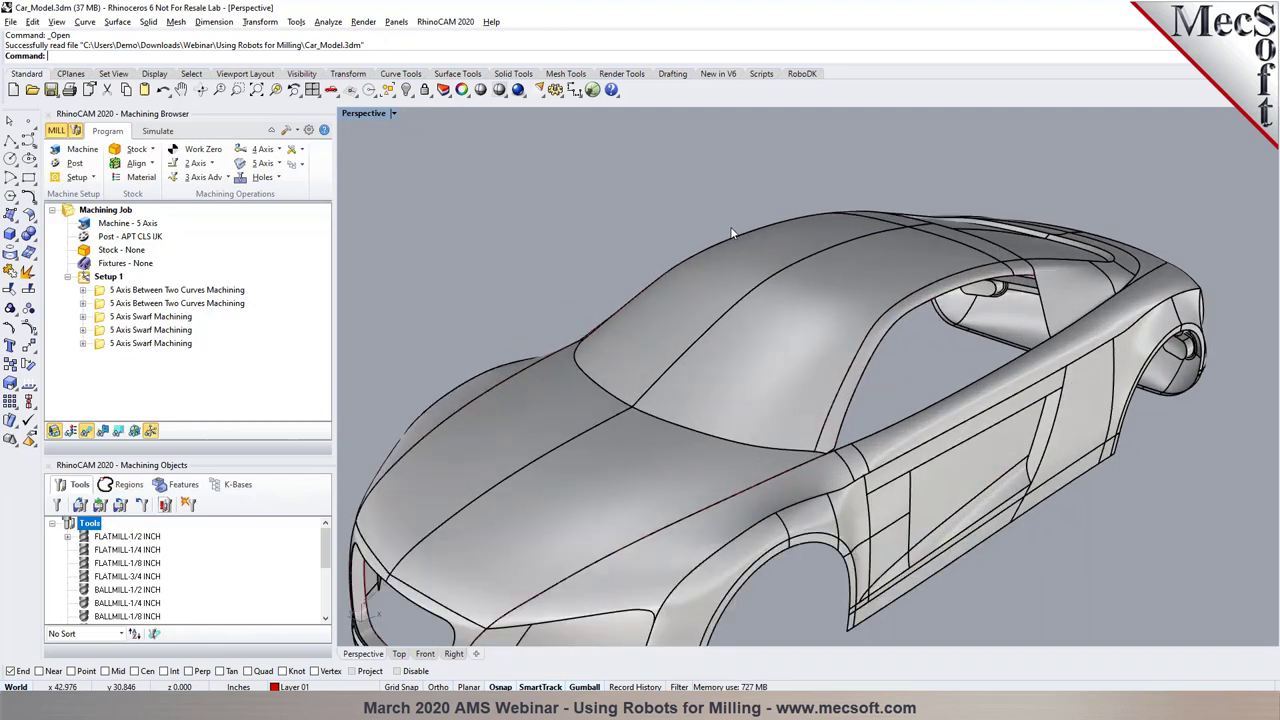
scroll(730, 230, "down", 1)
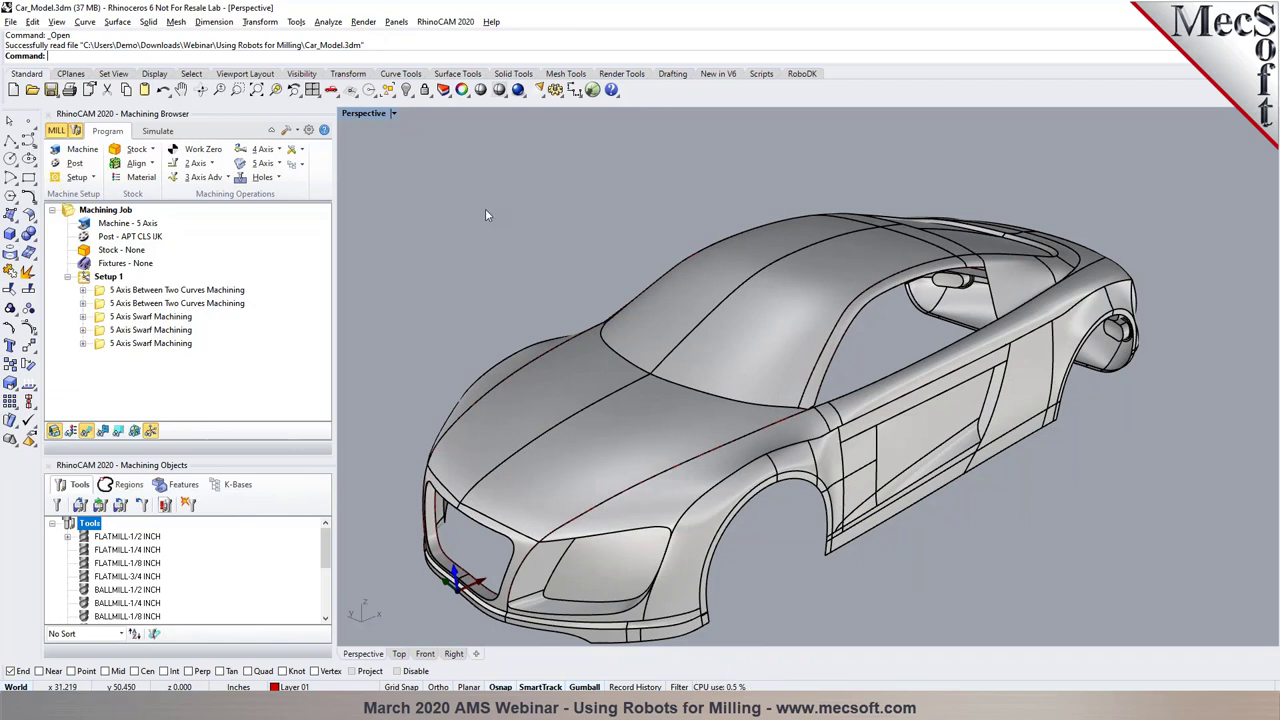
Open the first 5 Axis Between Two Curves operation and inspect its drive surfaces and curves, flipping the Surface 2 normal and back
double_click(103, 294)
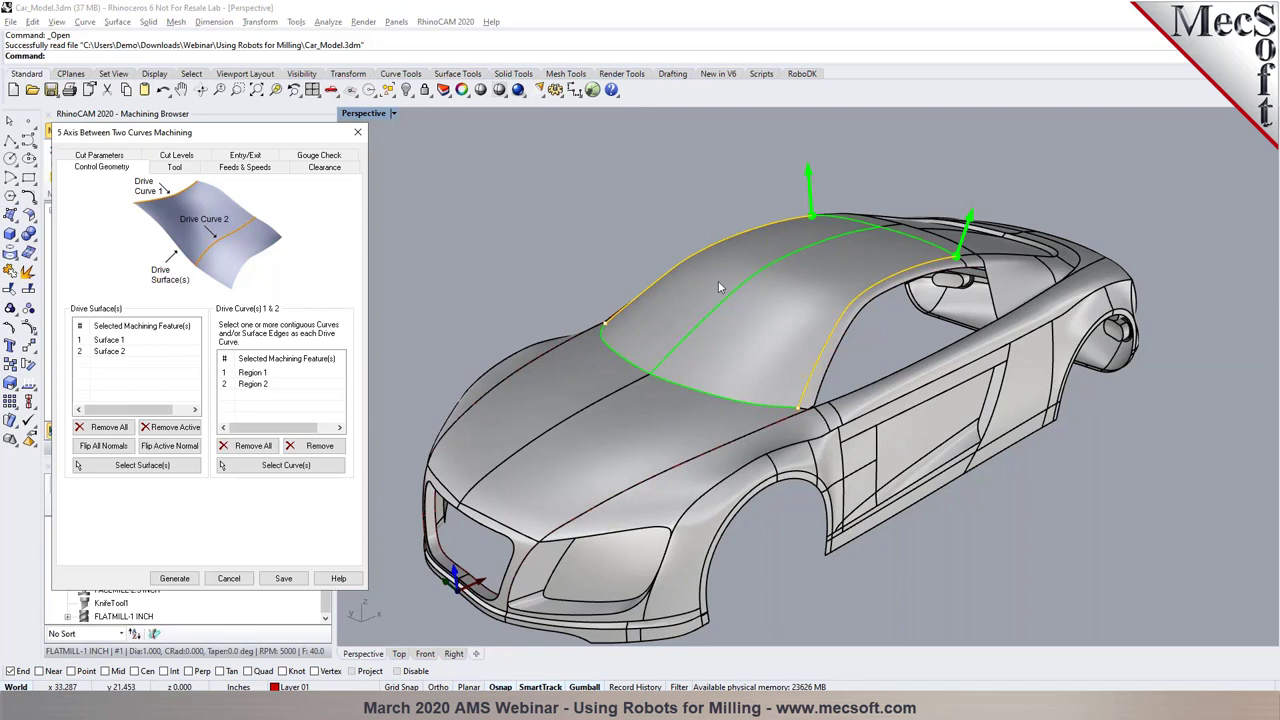
left_click(110, 341)
left_click(112, 352)
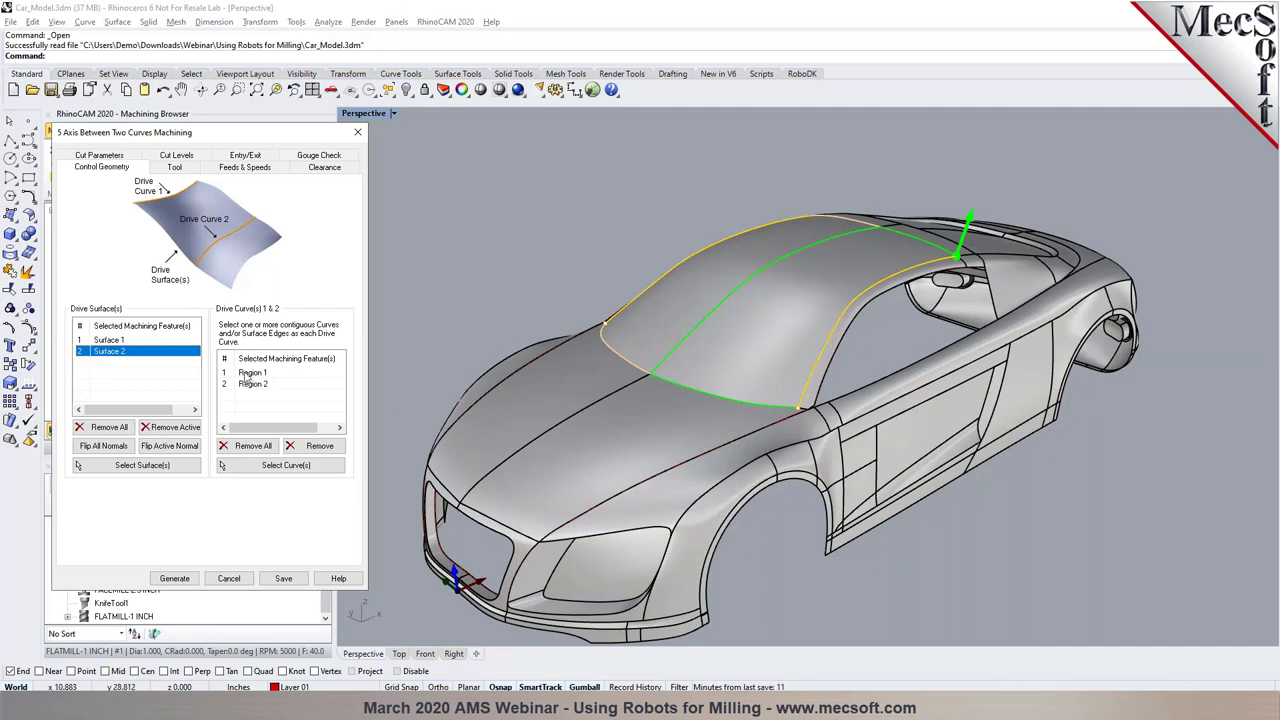
left_click(168, 446)
left_click(165, 447)
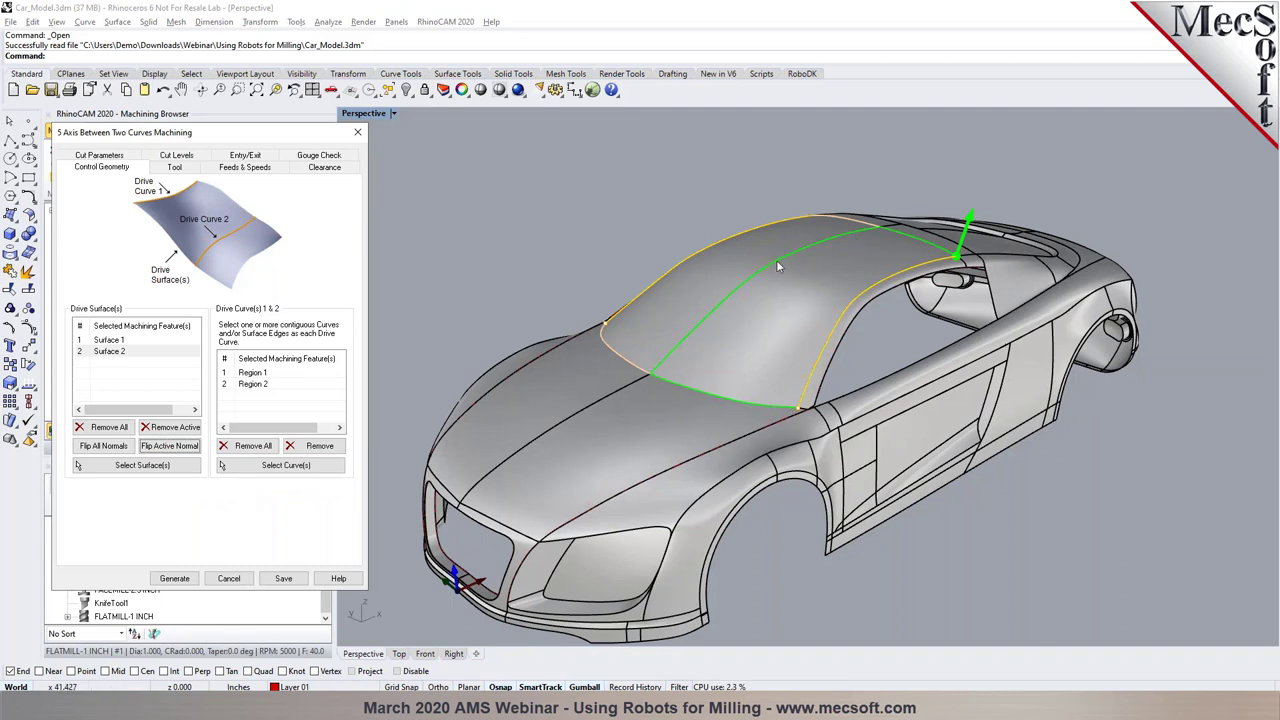
left_click(252, 372)
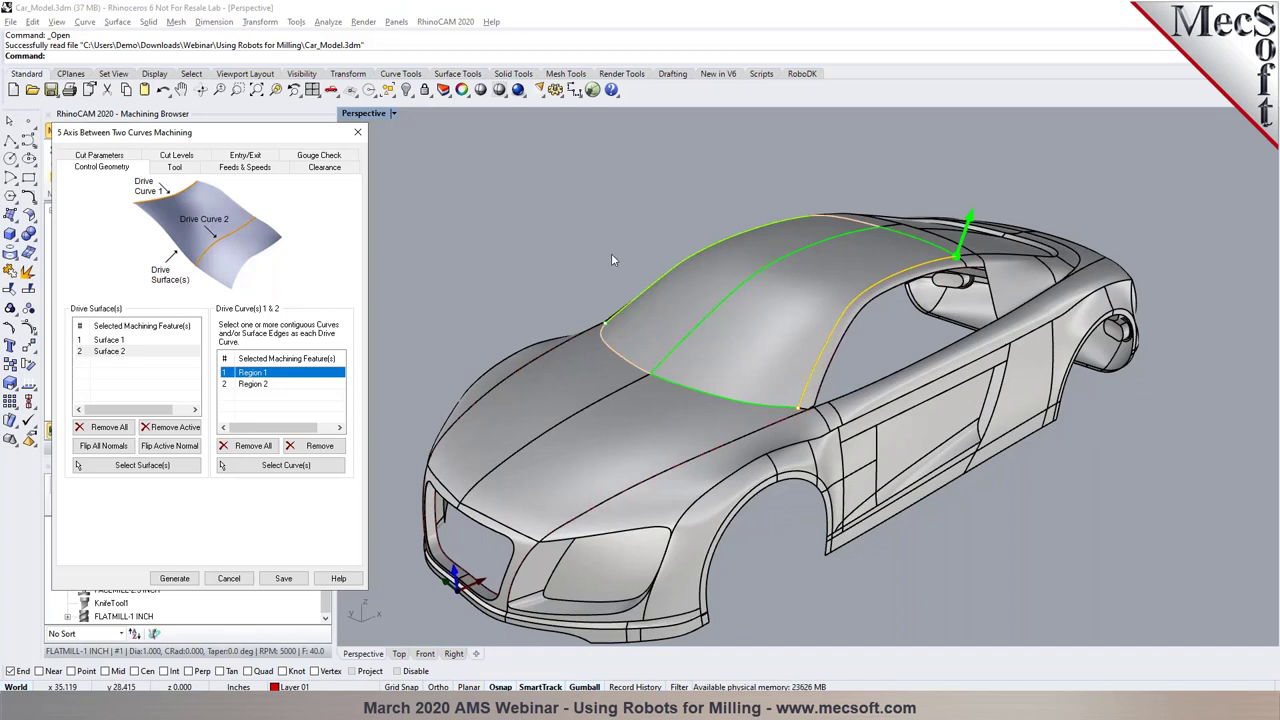
Review the operation's tool and feeds and speeds, and compare the sphere and cylinder clearance definitions before returning to Plane
left_click(187, 171)
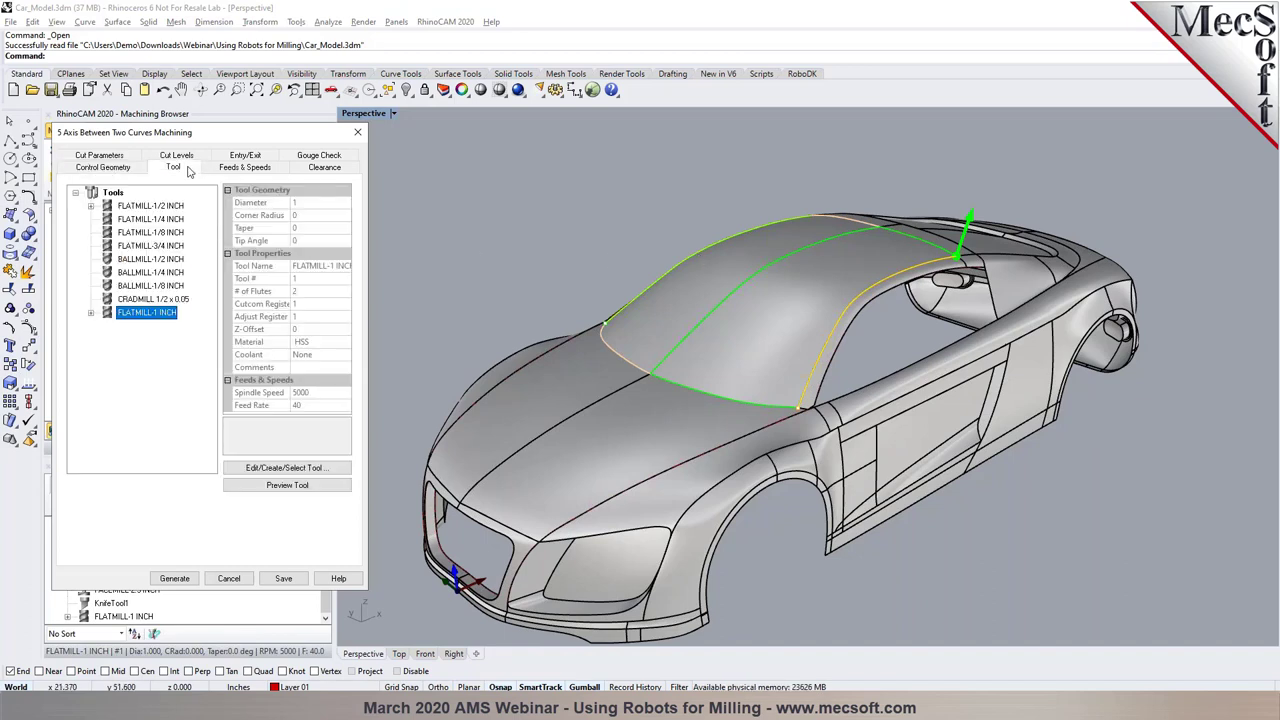
left_click(272, 172)
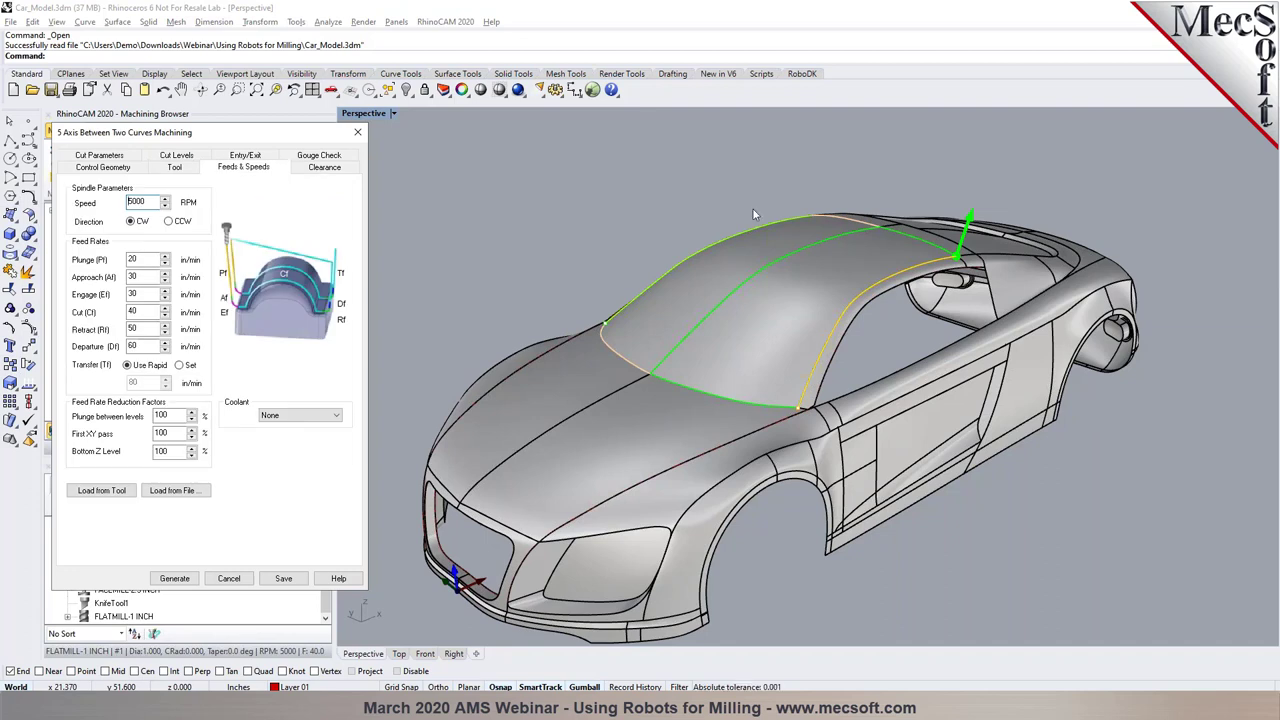
scroll(752, 208, "down", 1)
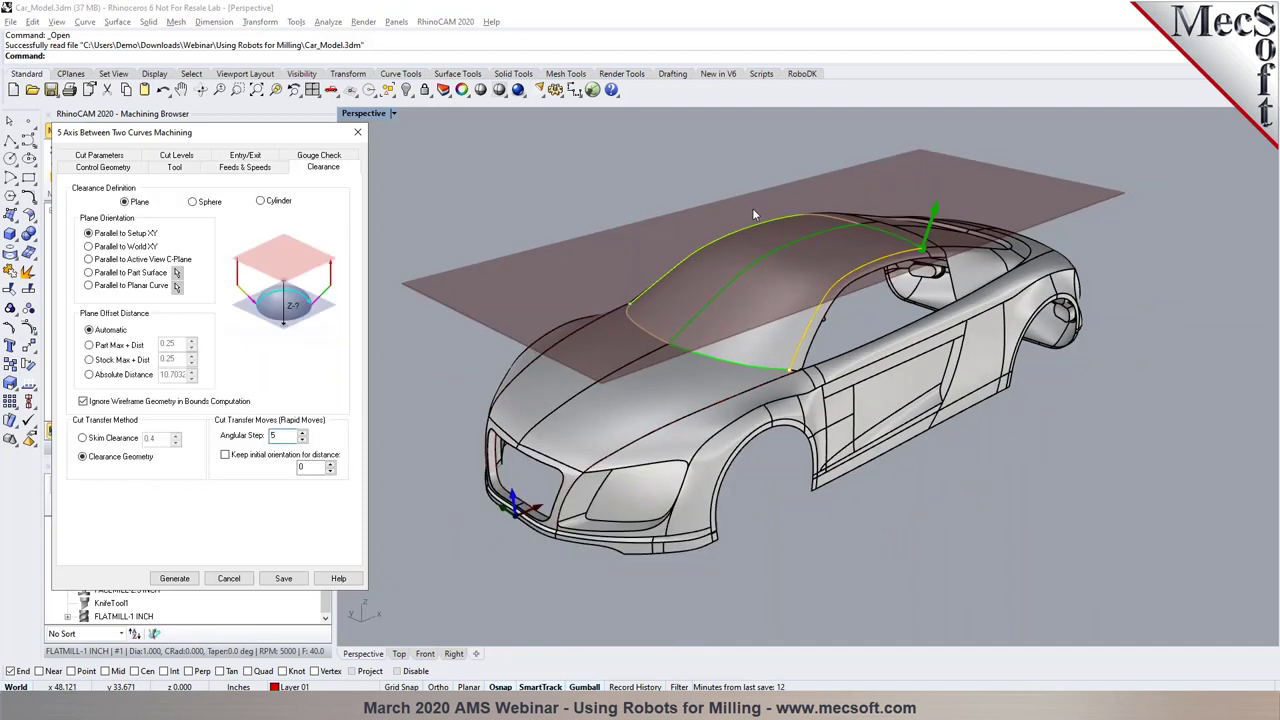
scroll(782, 206, "down", 3)
left_click(194, 202)
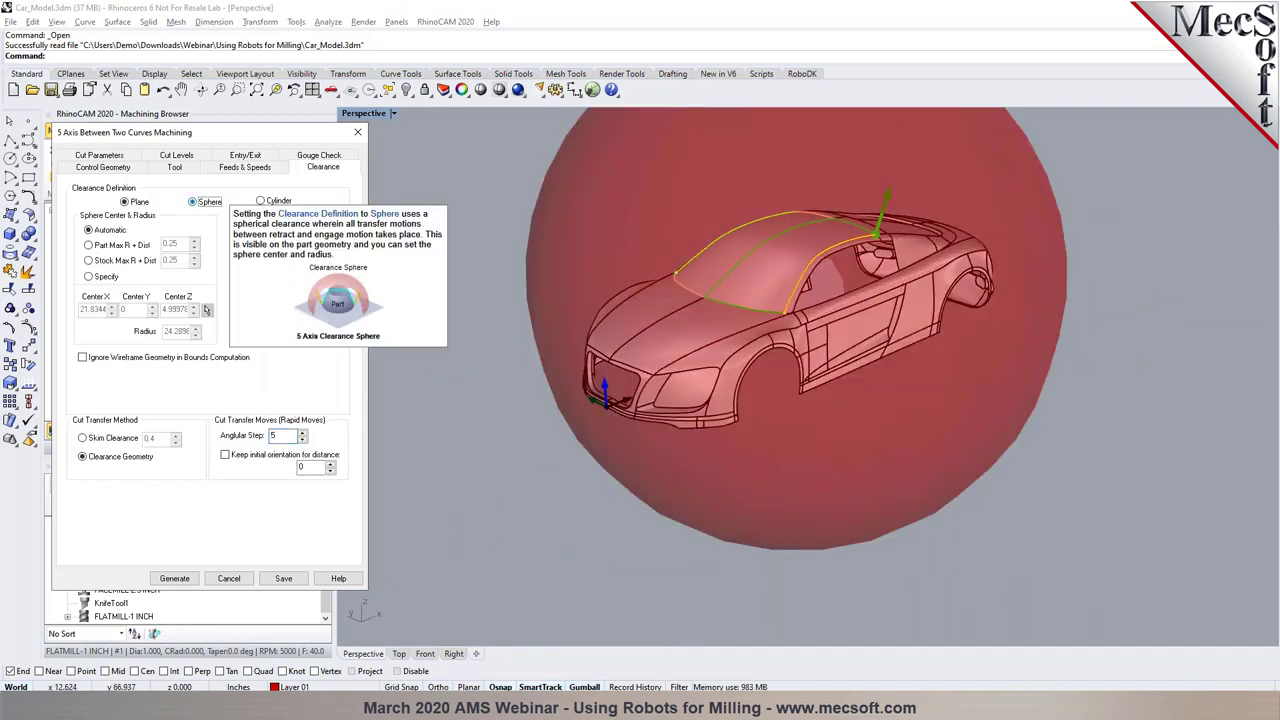
left_click(262, 201)
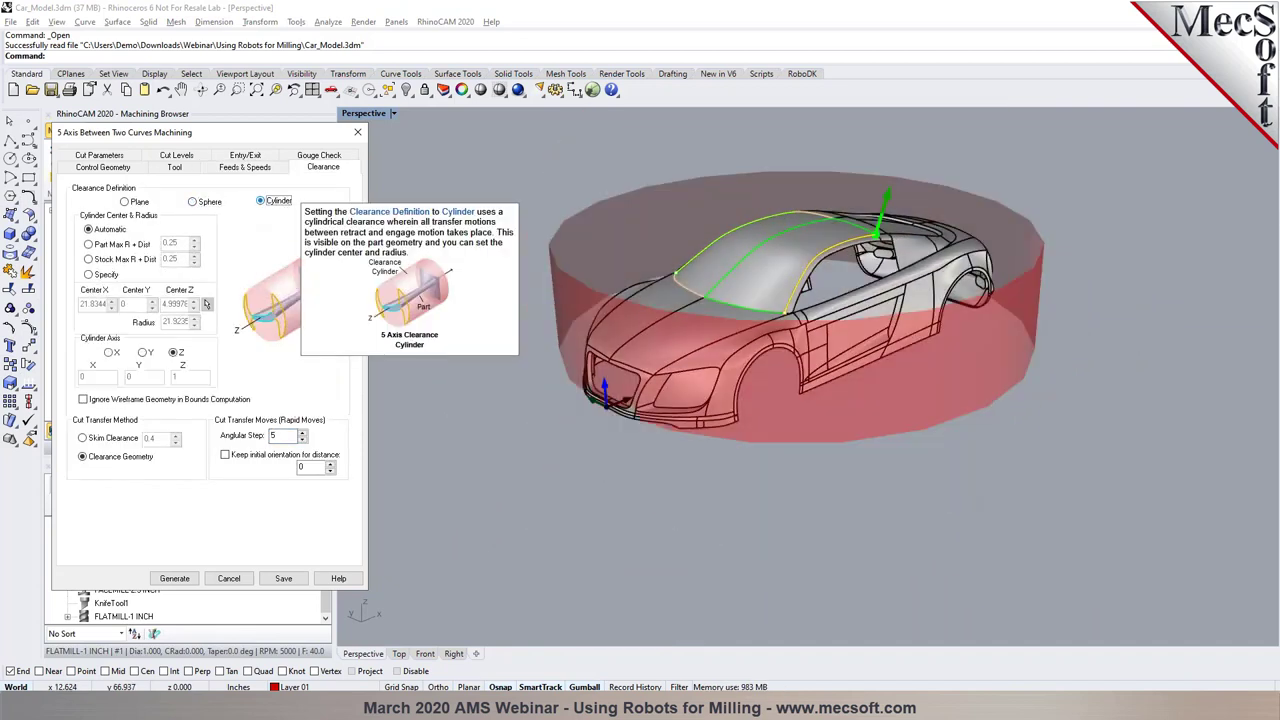
left_click(126, 203)
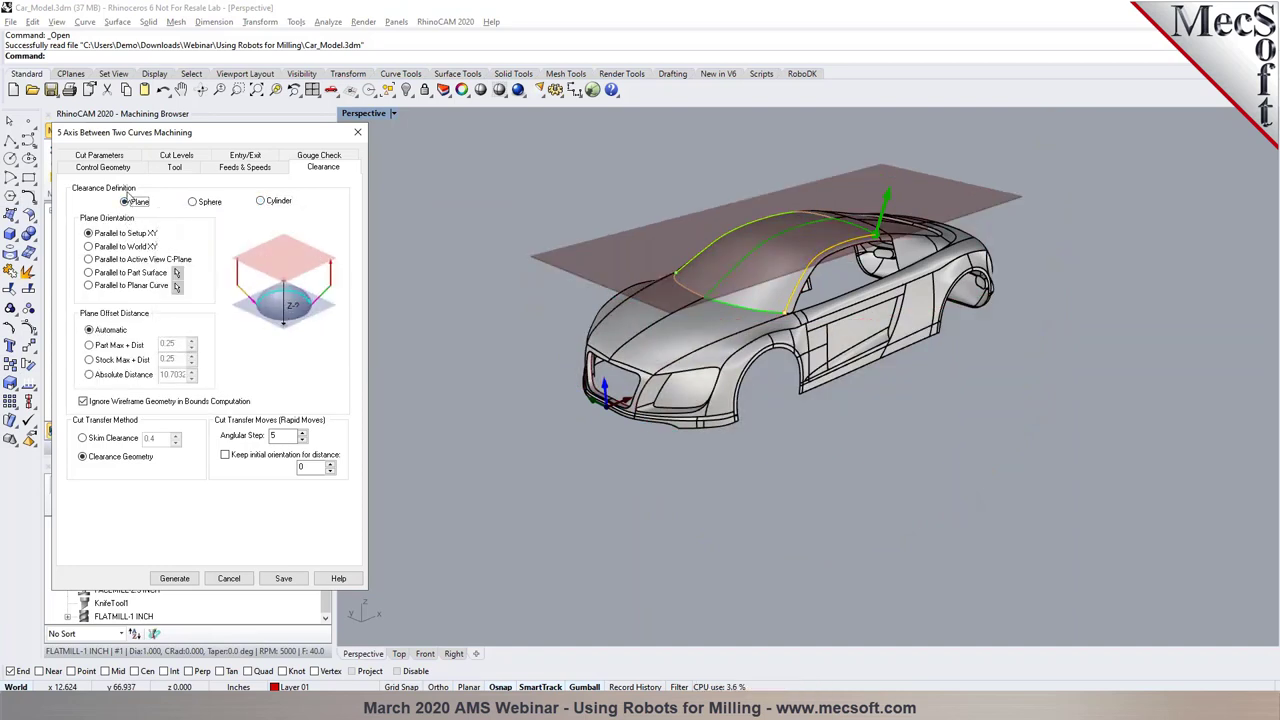
Review the operation's cut parameters and gouge check settings, and close the operation without saving changes
left_click(119, 157)
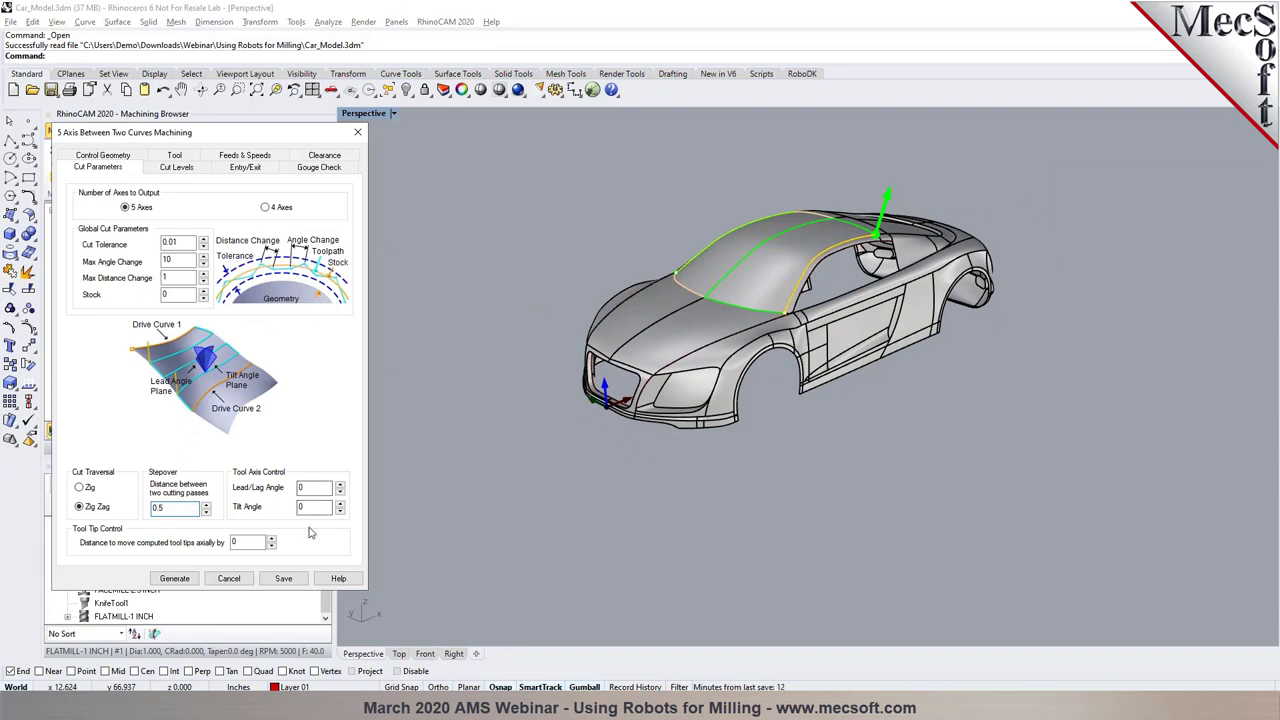
left_click(318, 167)
scroll(686, 205, "up", 3)
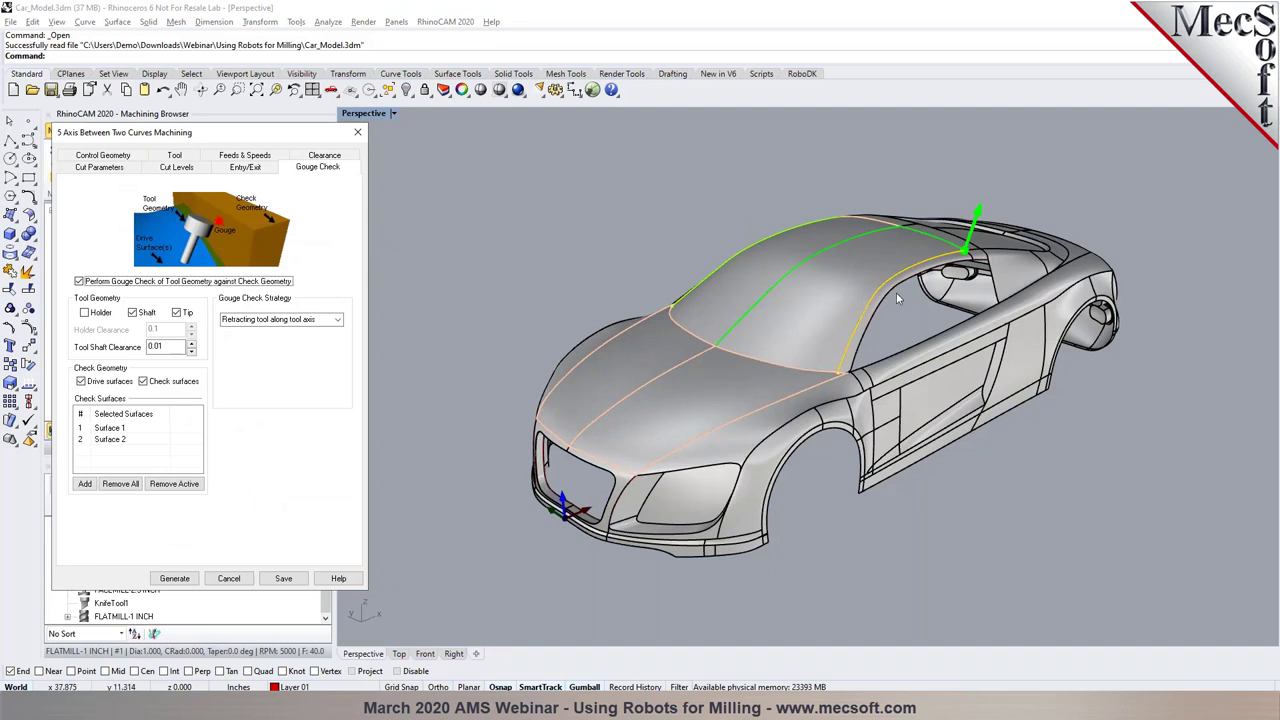
left_click(232, 579)
Examine the 5-axis toolpath over the windshield and roof and simulate it at a reduced simulation speed
scroll(937, 242, "up", 5)
right_click_drag(937, 242, 1037, 313)
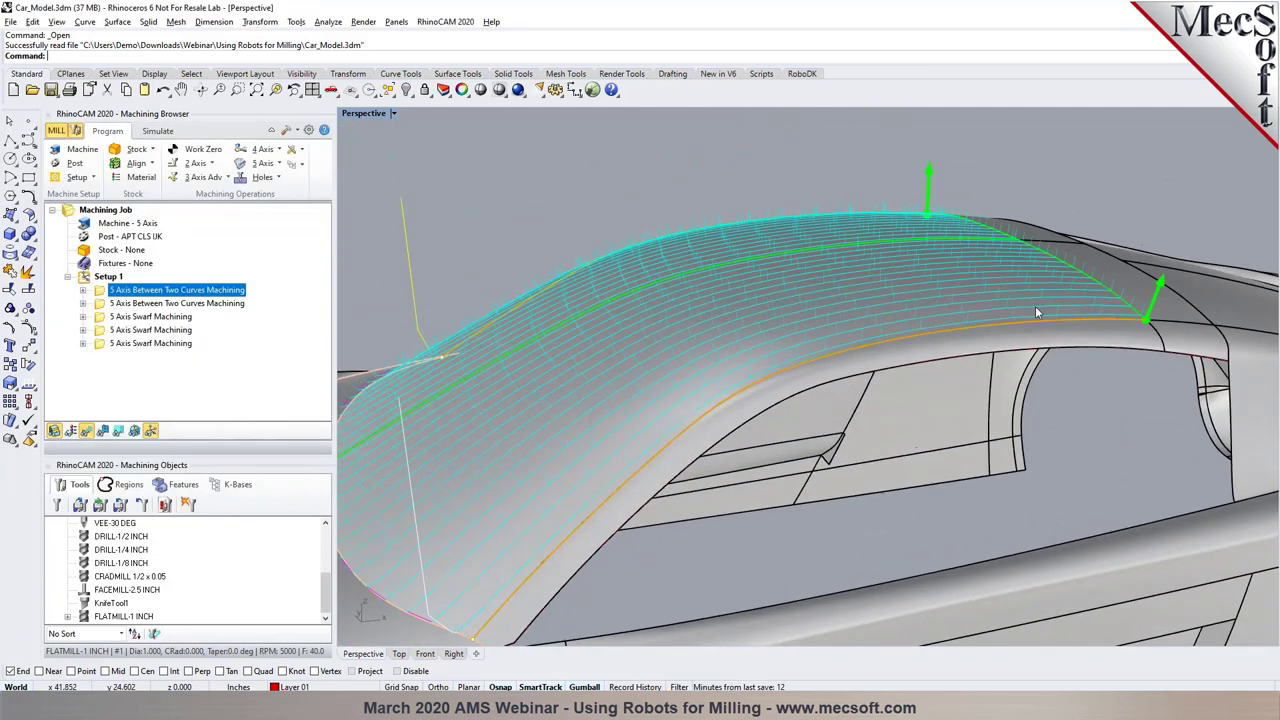
scroll(1037, 313, "up", 3)
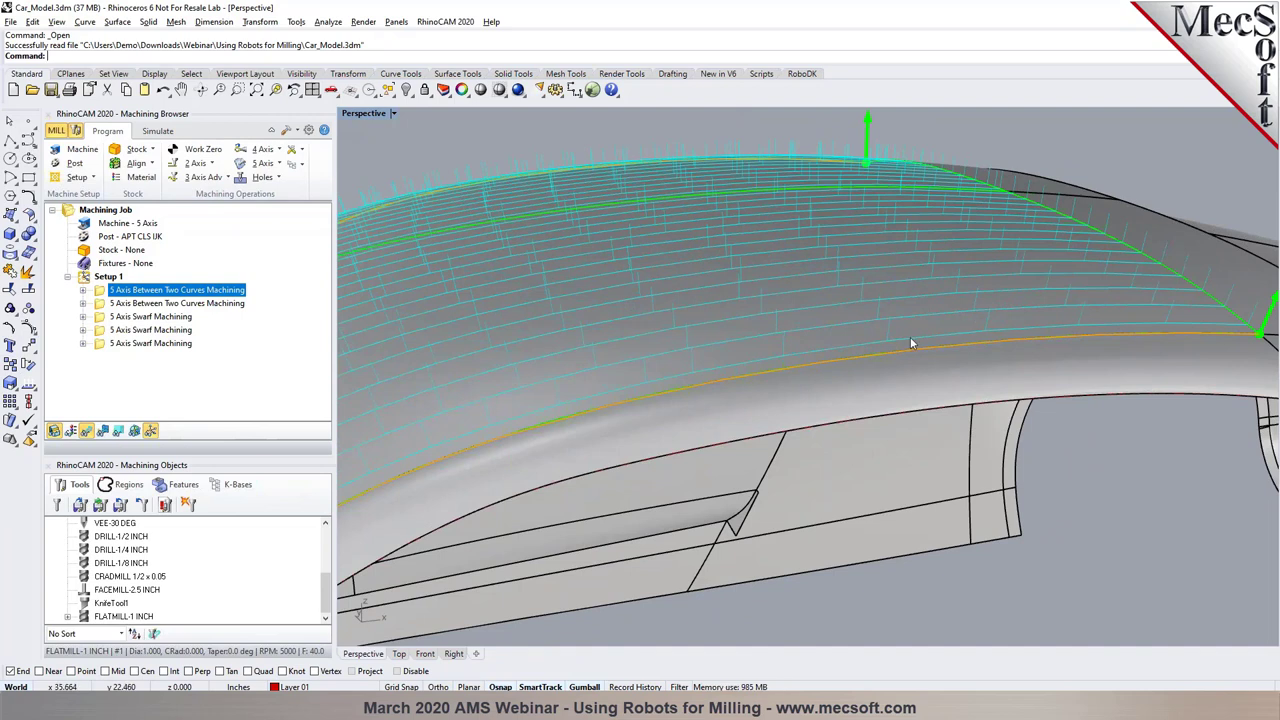
scroll(860, 259, "down", 5)
right_click_drag(864, 256, 690, 318)
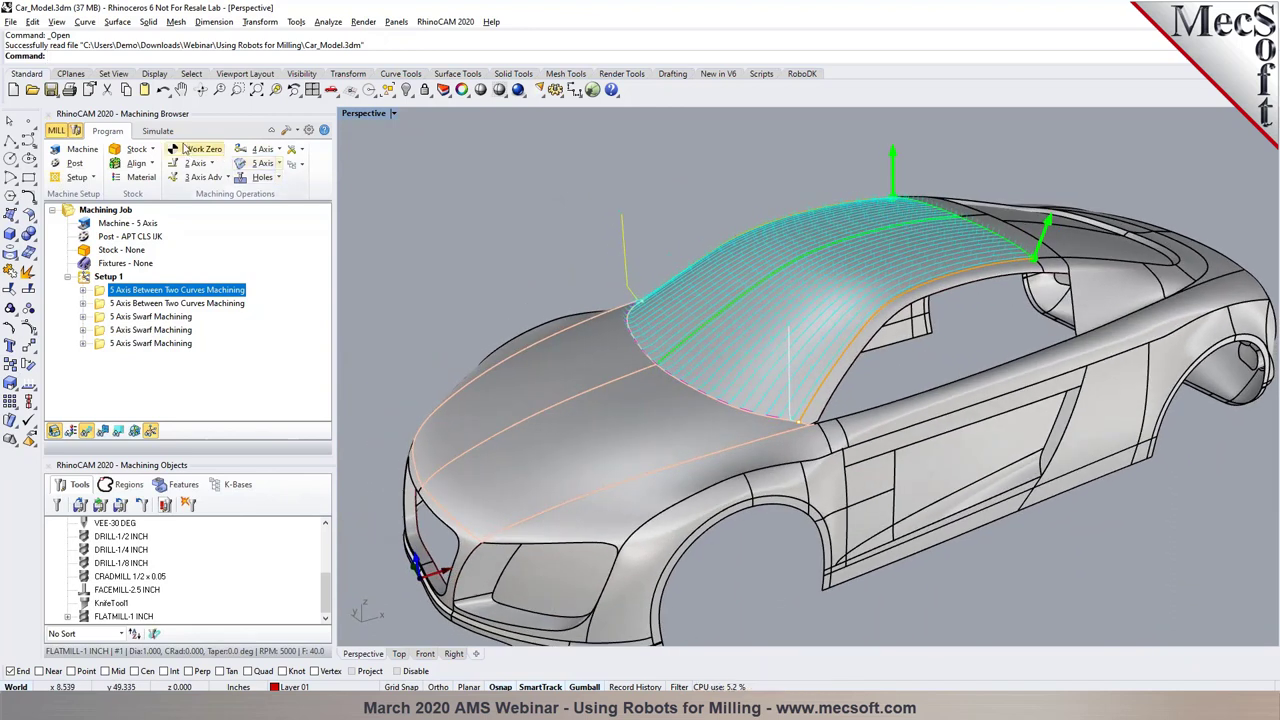
left_click(163, 133)
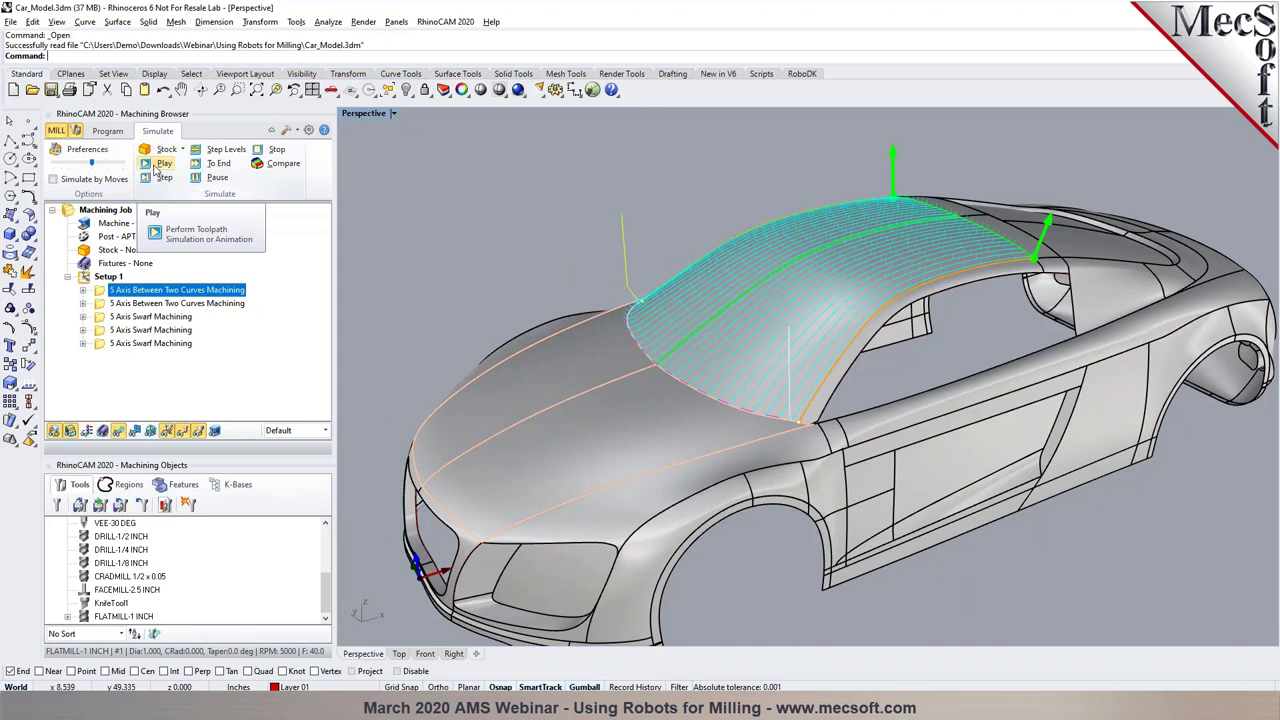
left_click(160, 164)
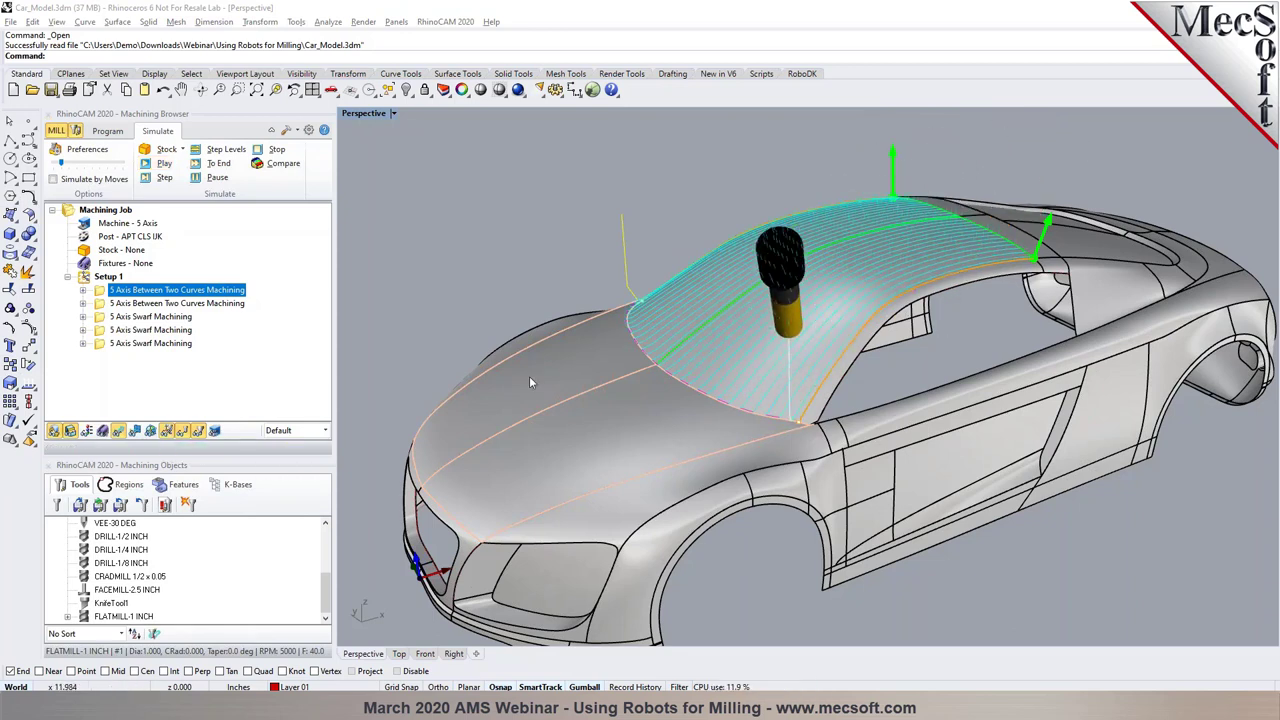
scroll(753, 321, "down", 3)
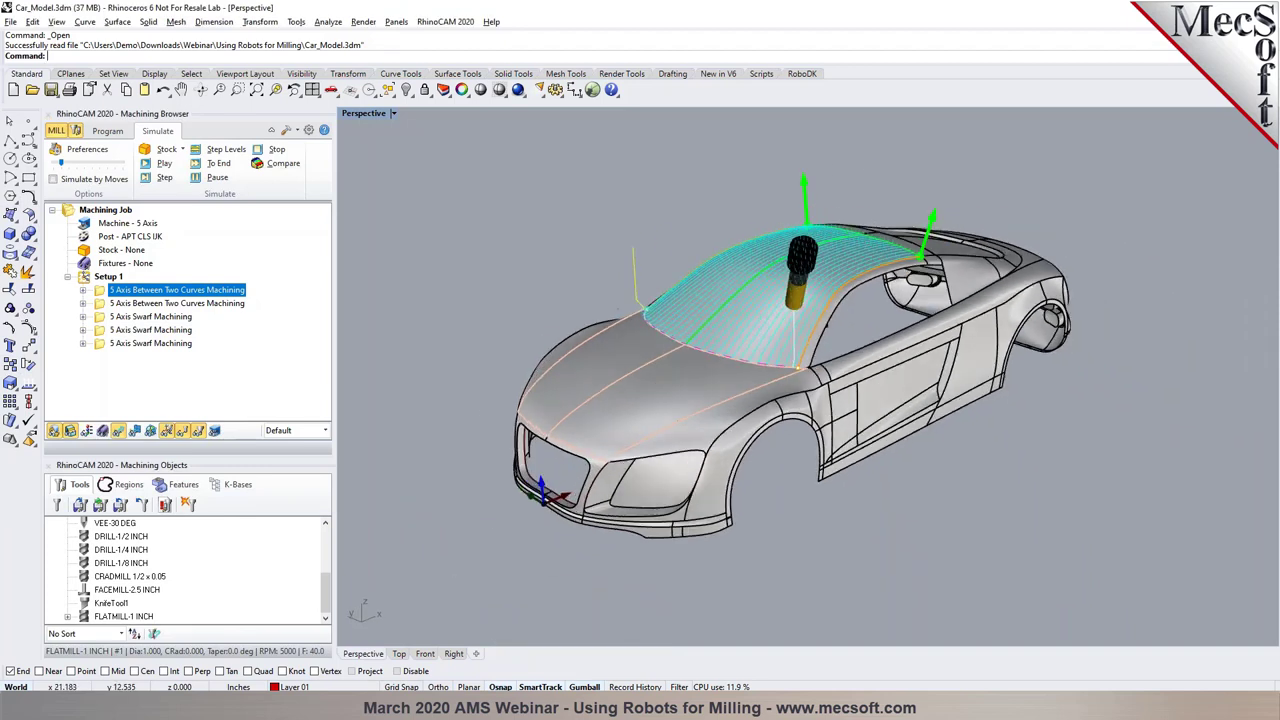
Open the second 5 Axis Between Two Curves operation, check its drive surfaces on the hood, and close it without saving changes
left_click(177, 303)
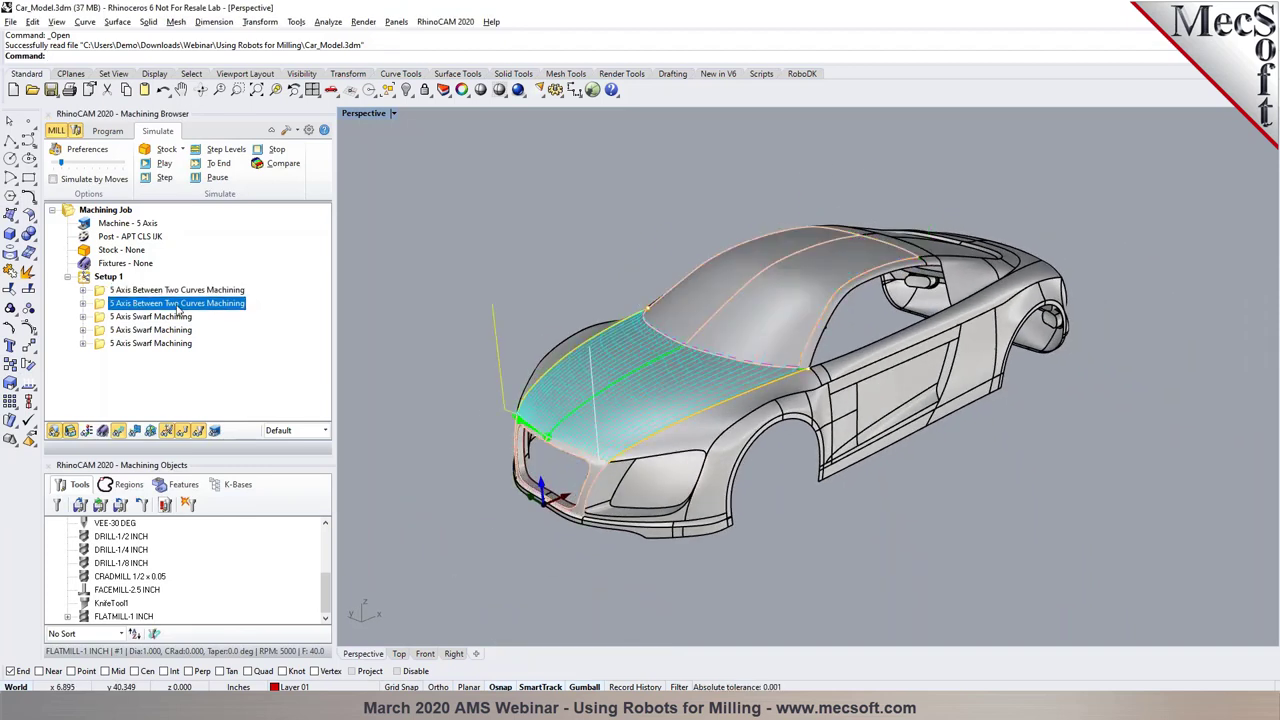
double_click(100, 309)
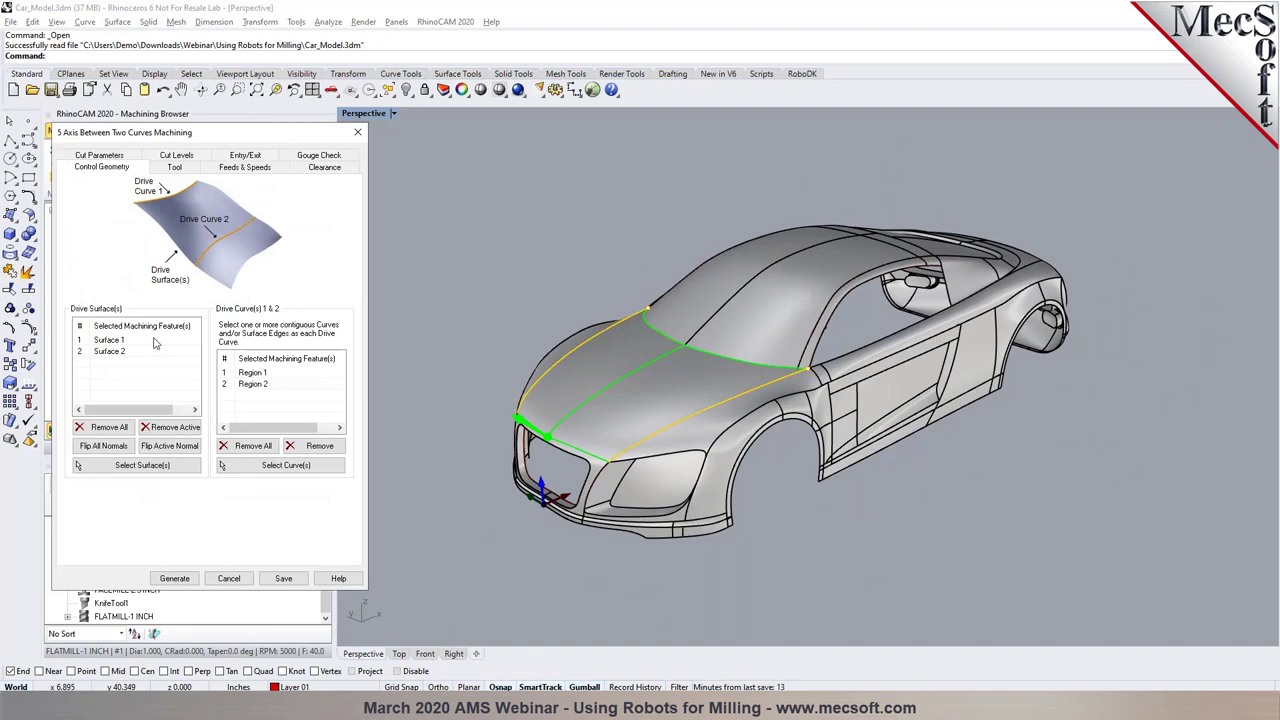
left_click(122, 352)
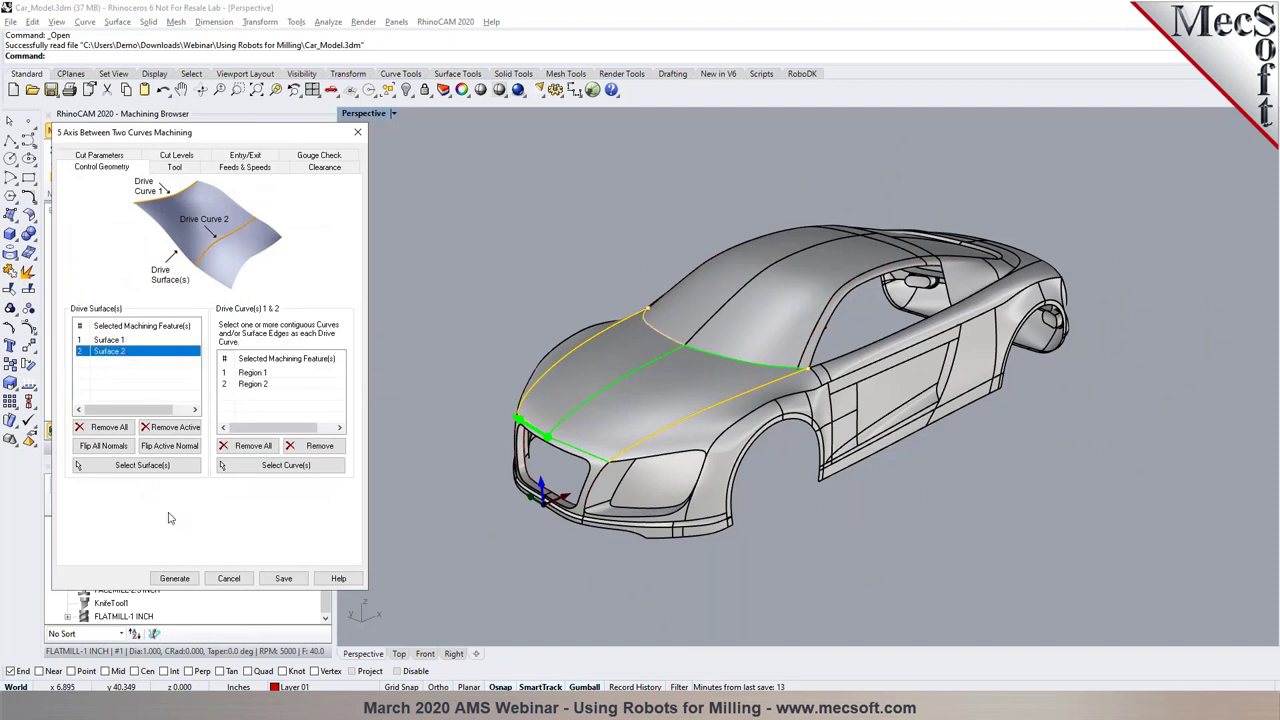
left_click(212, 582)
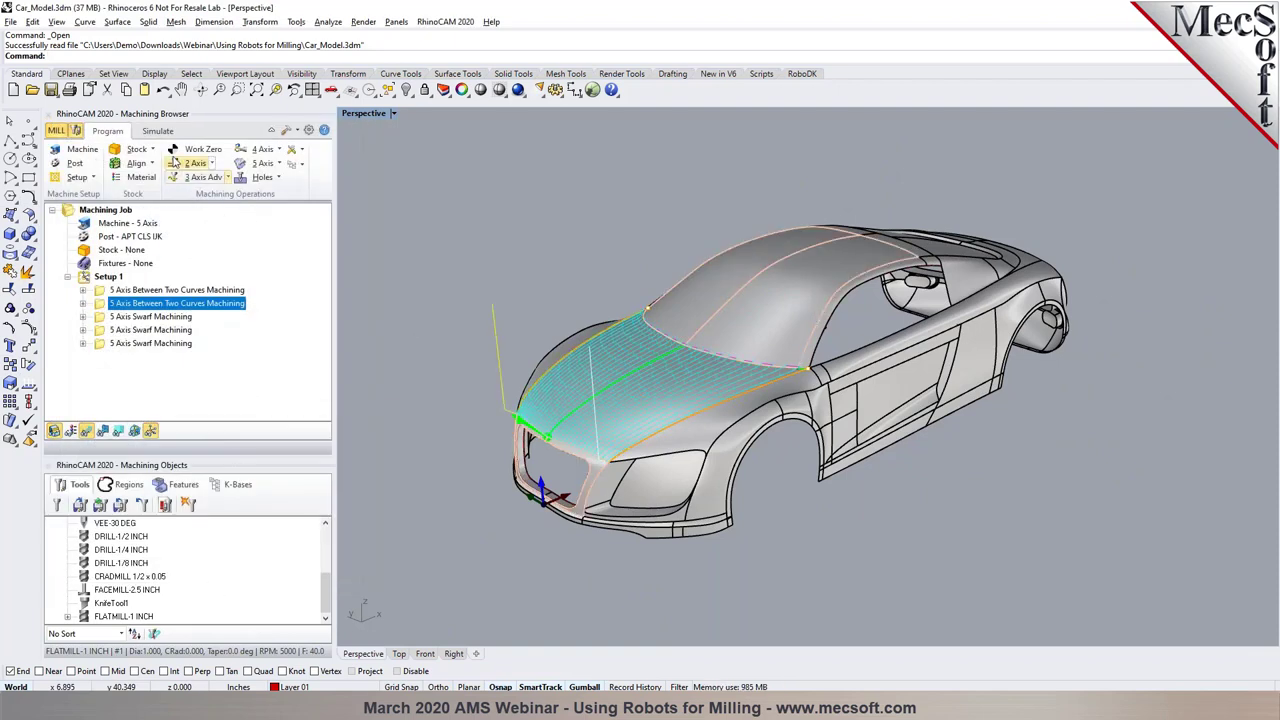
Simulate the second 5 Axis Between Two Curves operation and examine the tool motion over the hood up close and from afar
left_click(158, 134)
left_click(150, 164)
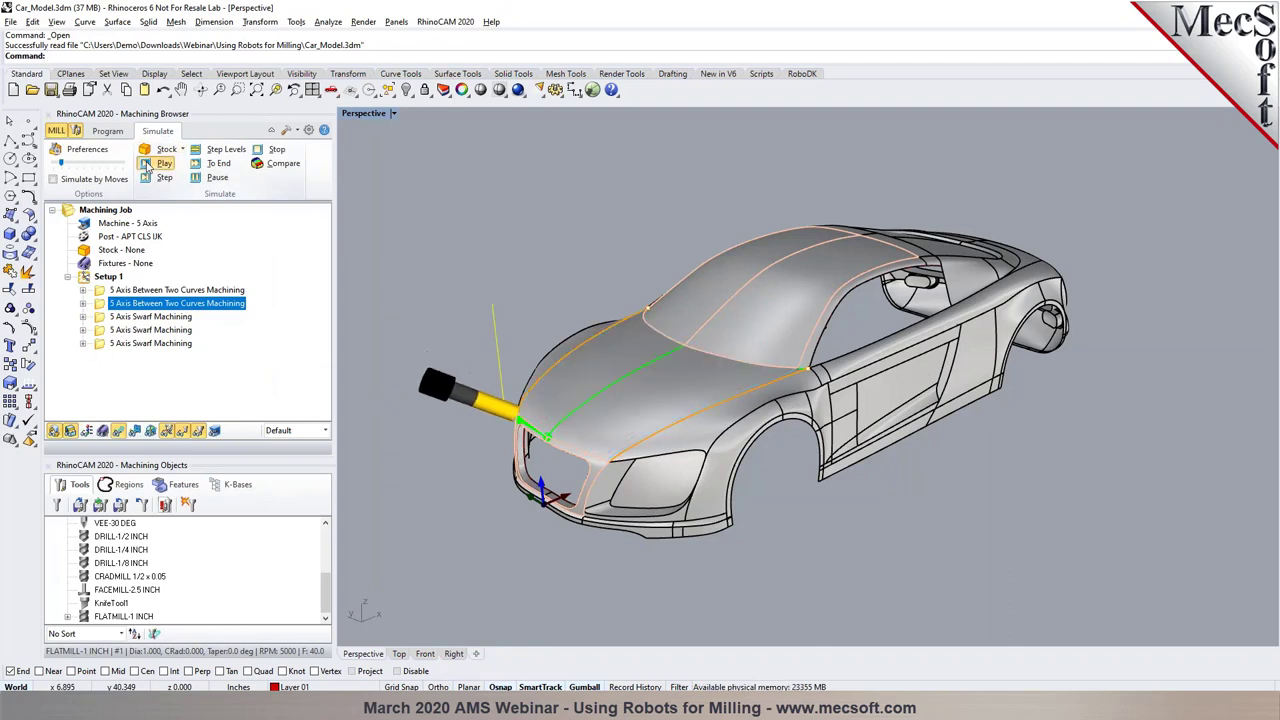
scroll(659, 290, "up", 6)
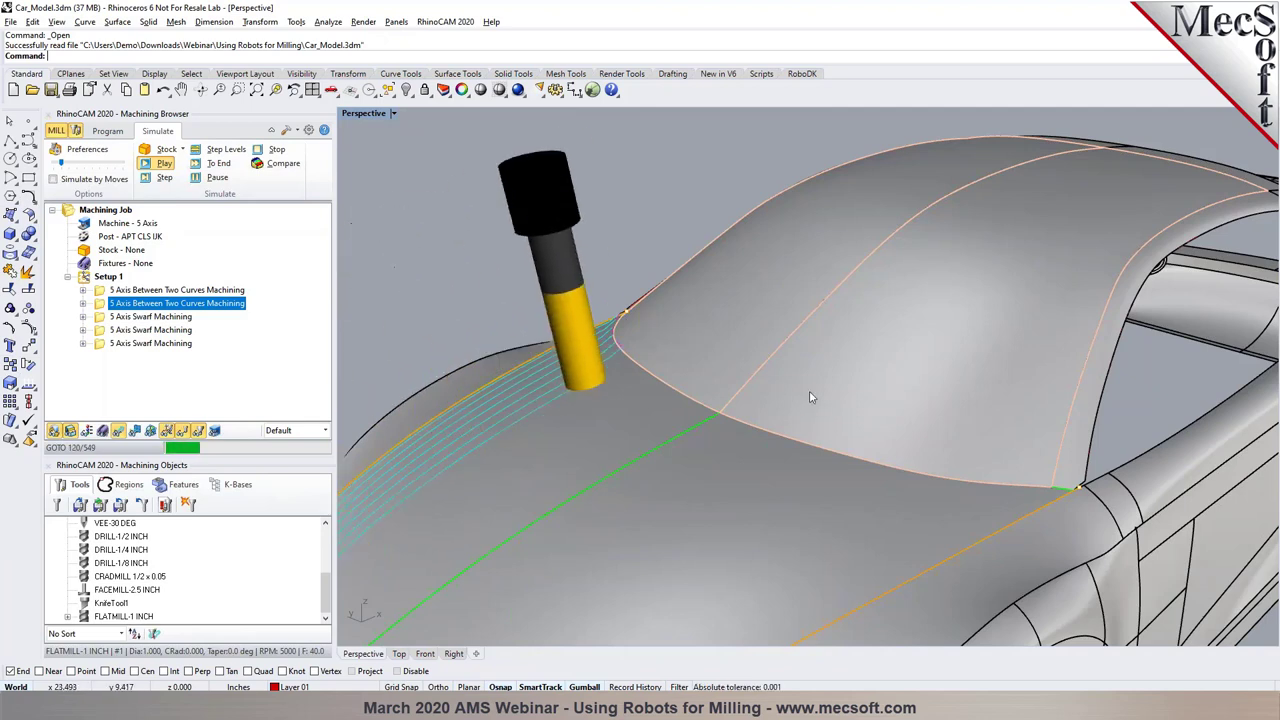
scroll(700, 270, "down", 6)
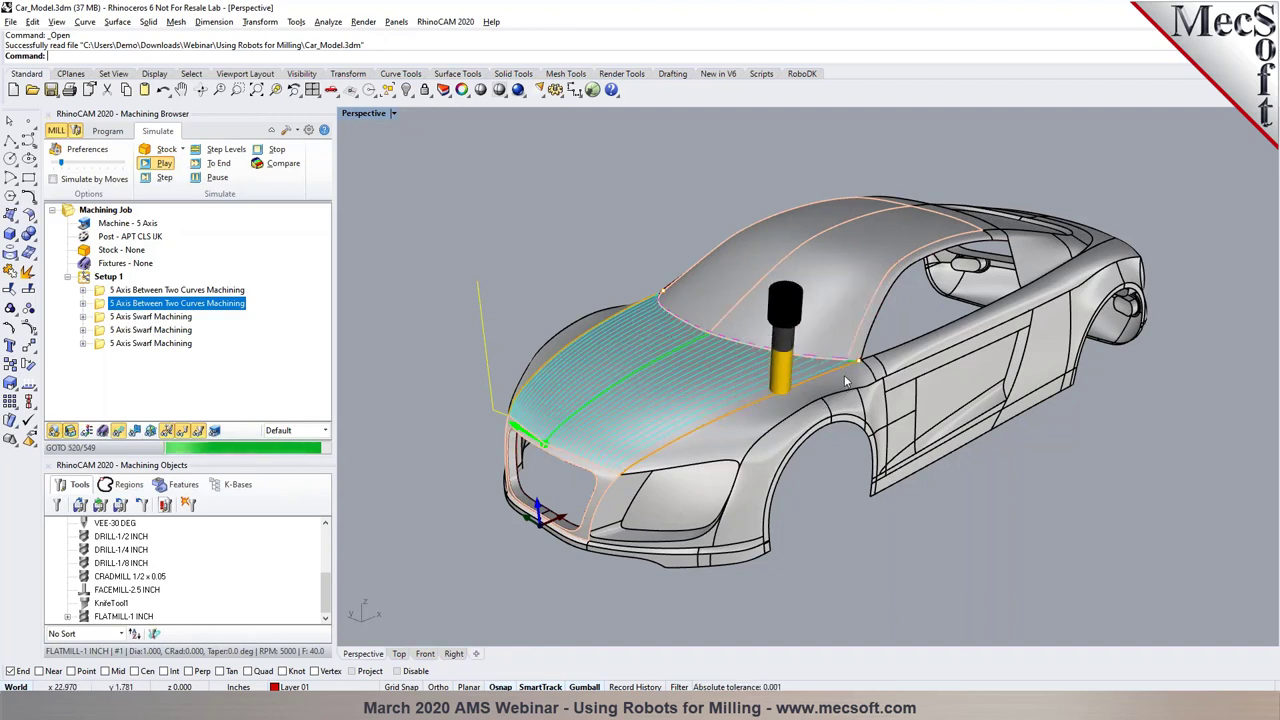
right_click_drag(860, 365, 660, 355)
scroll(660, 355, "up", 2)
scroll(986, 229, "up", 2)
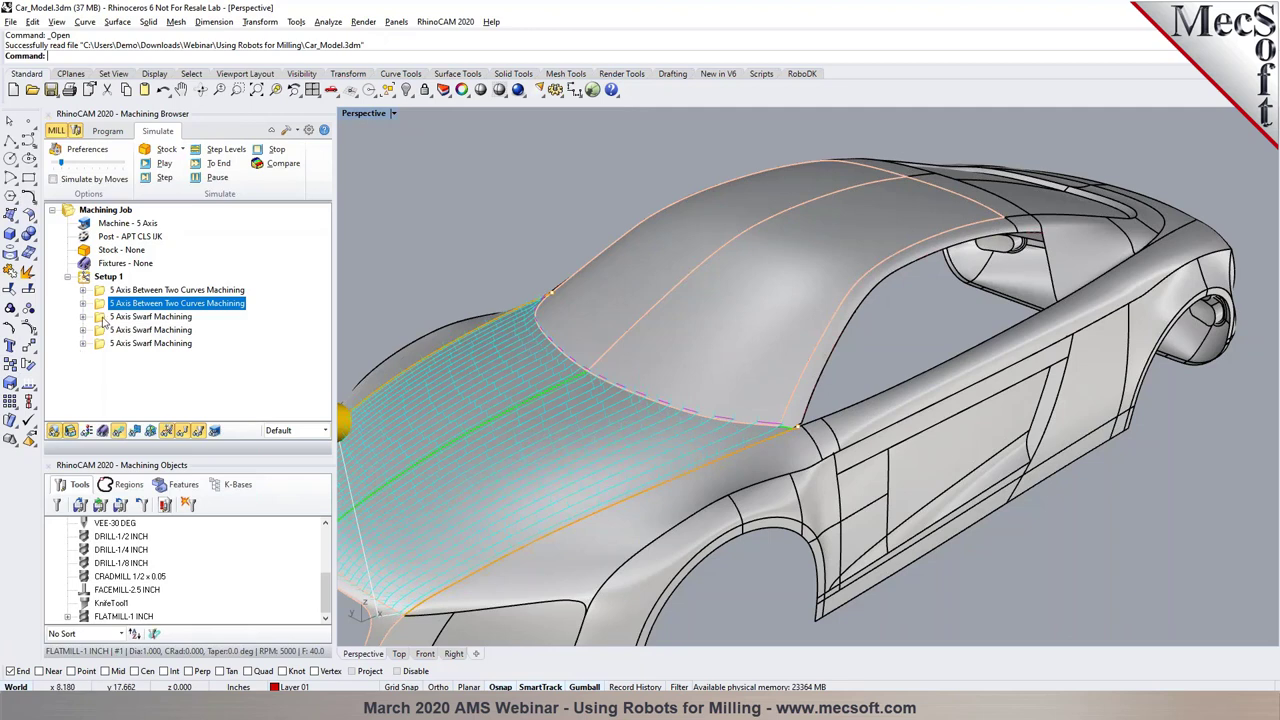
Open the first 5 Axis Swarf Machining operation, inspect its grille wall surfaces and floor curve, and close it without saving changes
left_click(103, 317)
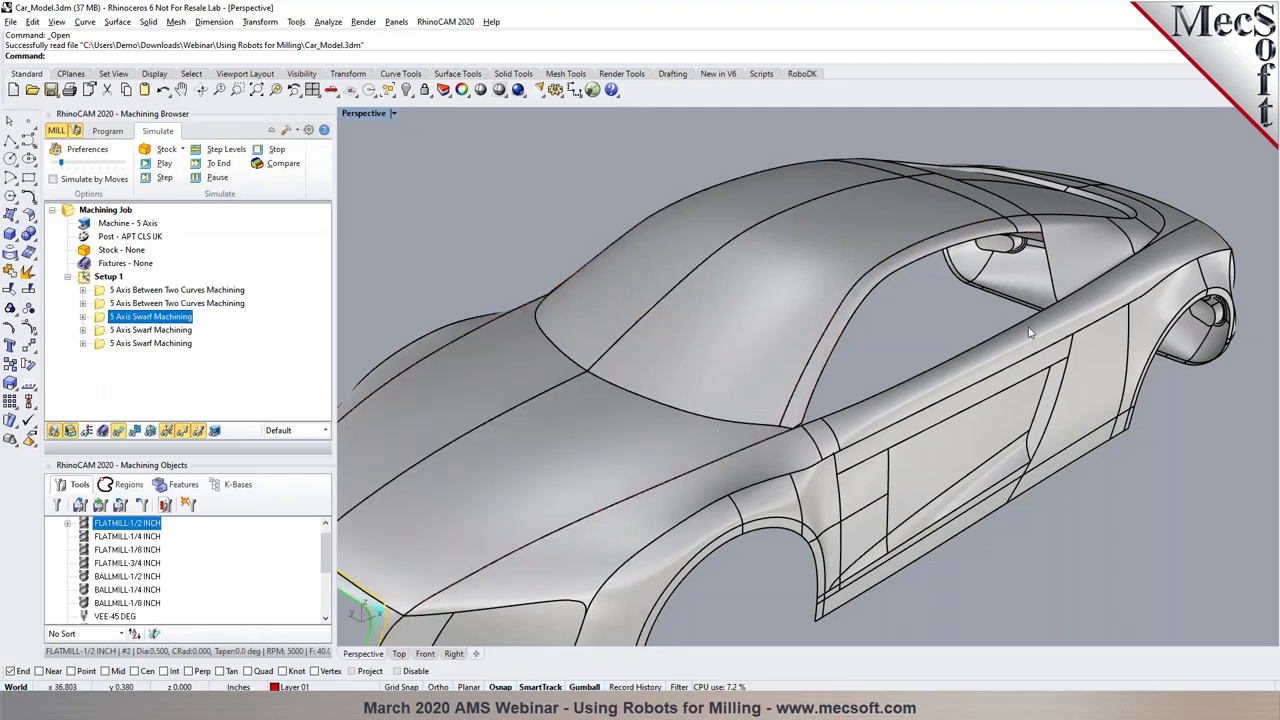
double_click(101, 317)
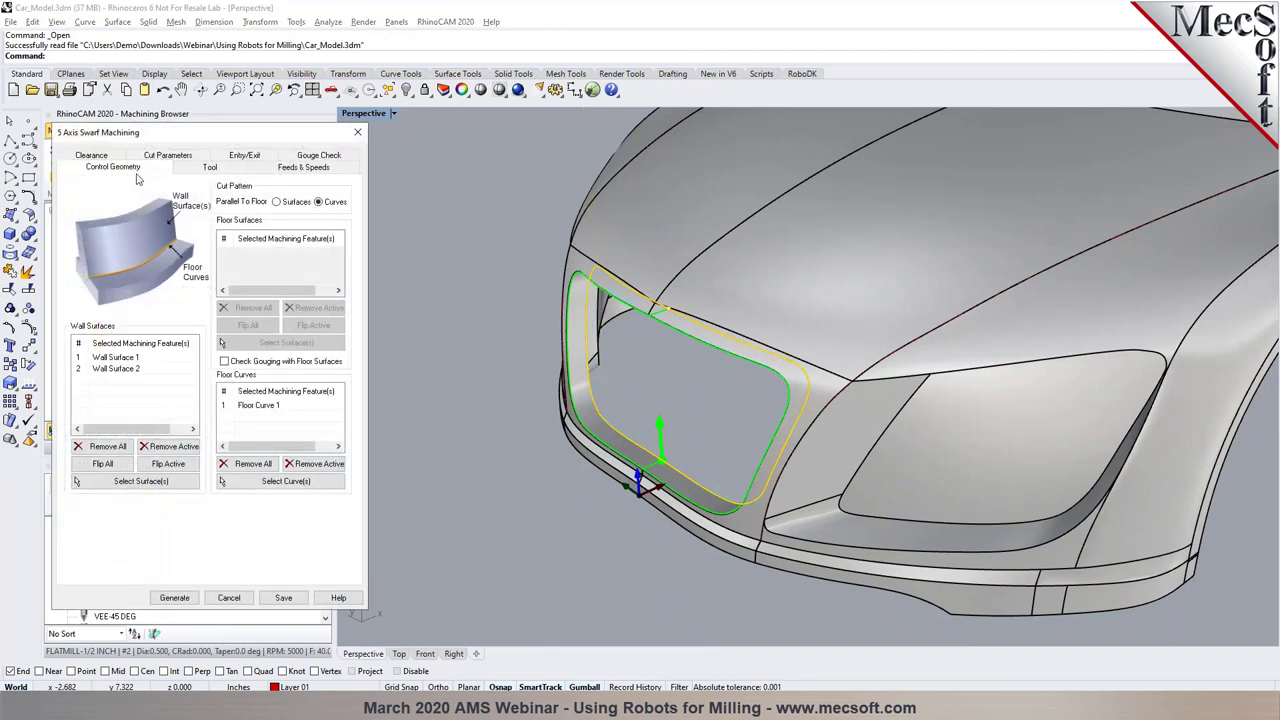
left_click(116, 357)
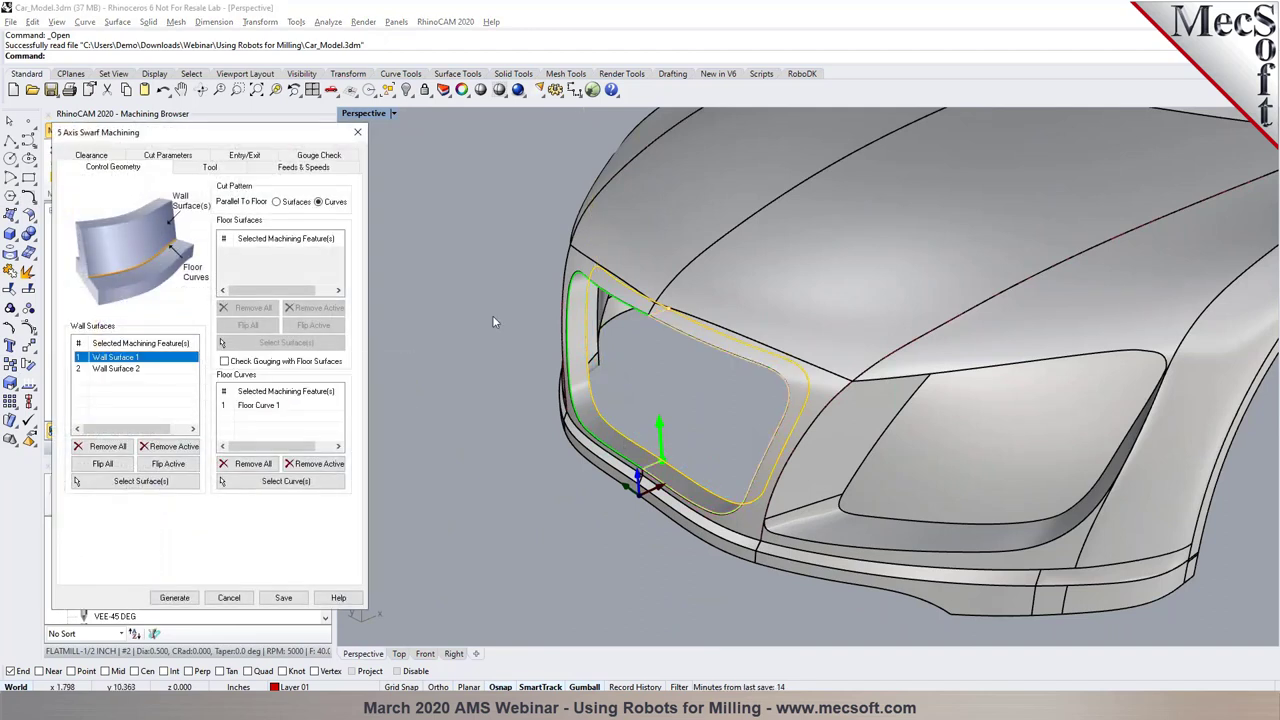
left_click(574, 313)
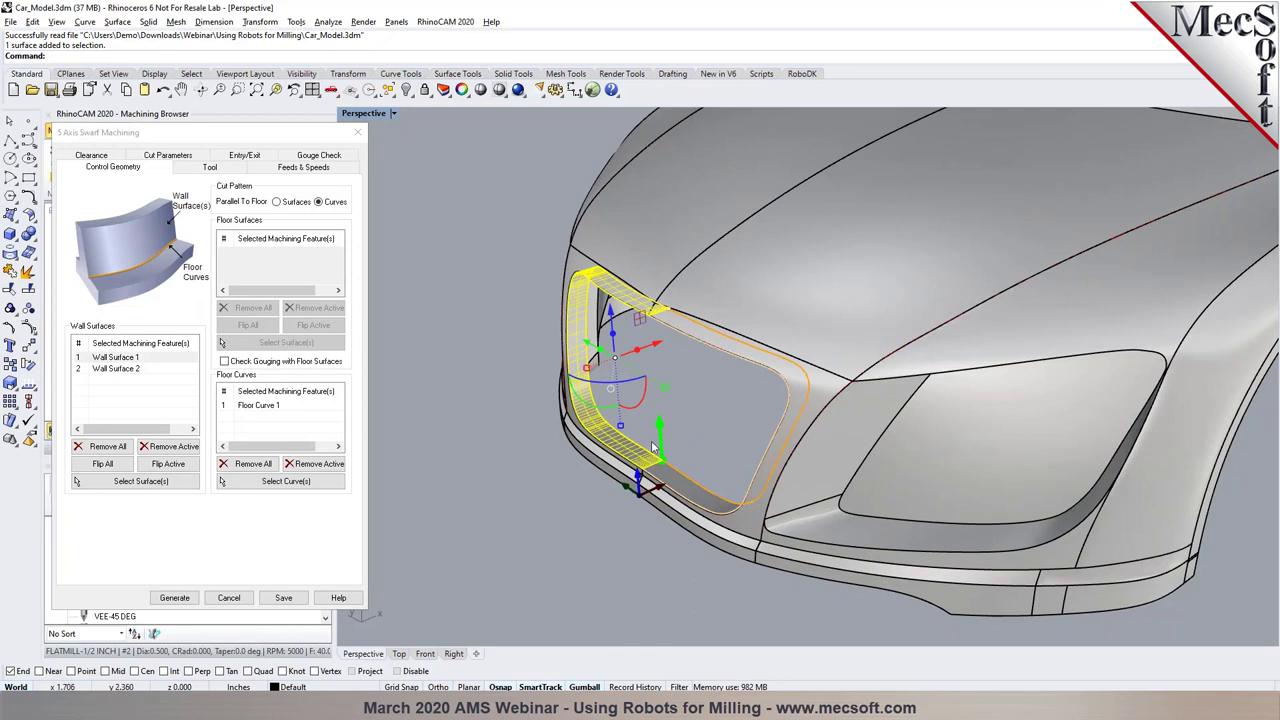
left_click(683, 487)
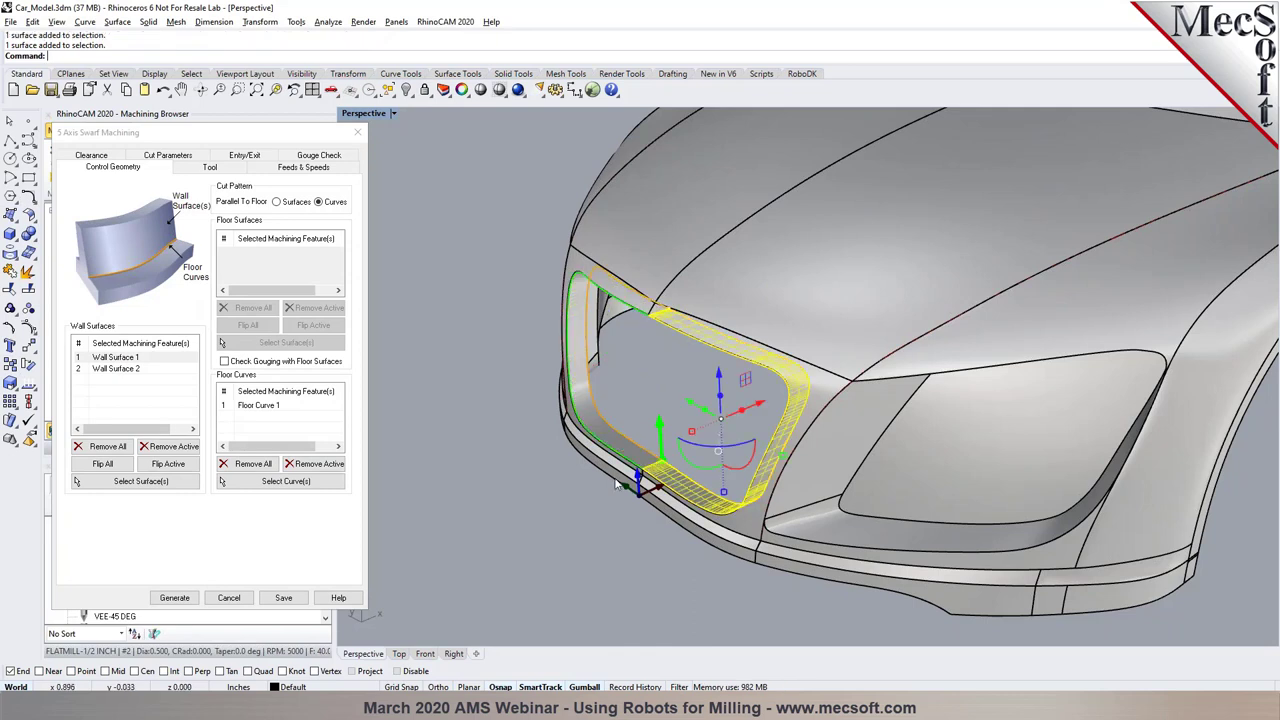
left_click(243, 407)
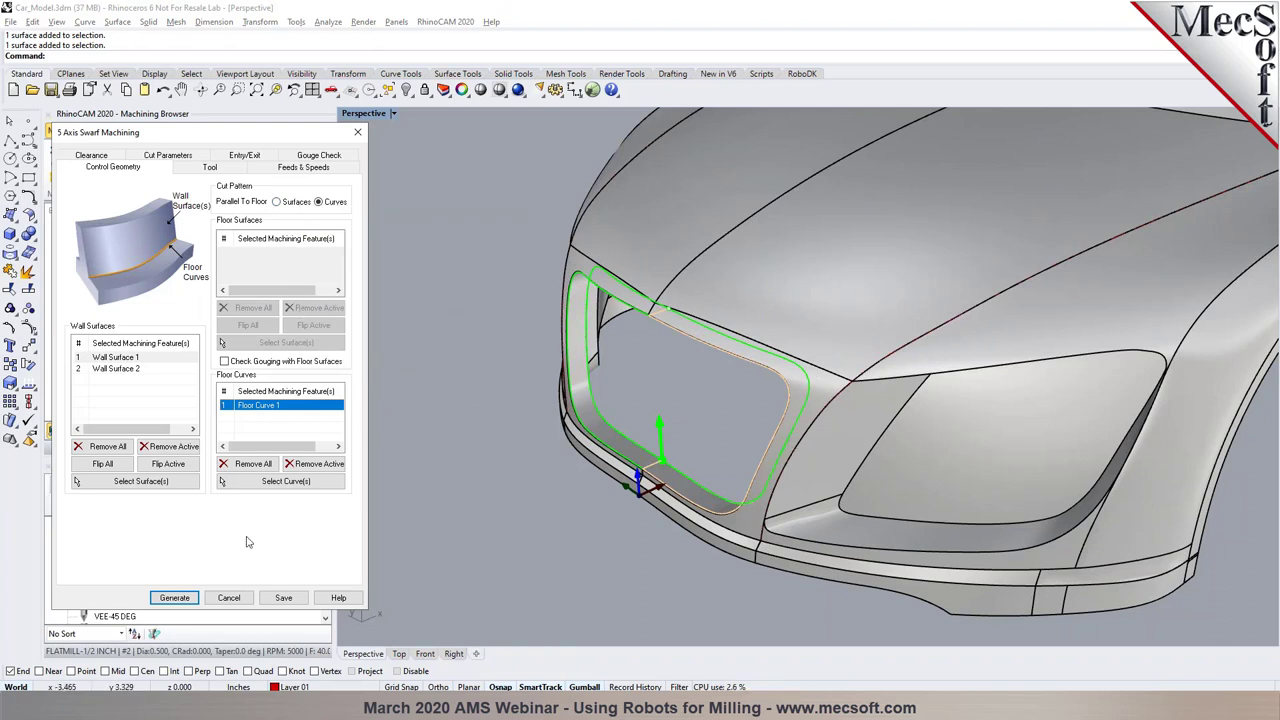
left_click(228, 598)
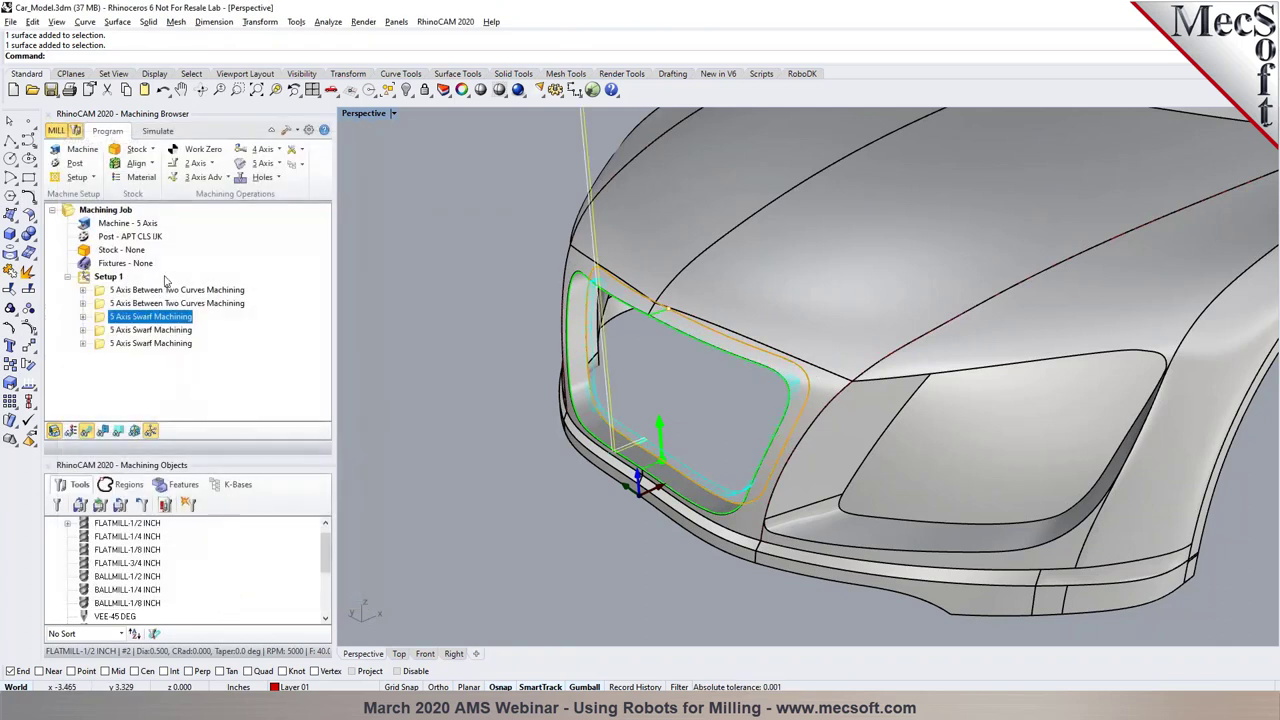
Simulate the first 5 Axis Swarf Machining operation around the front grille opening and lower the simulation speed
left_click(156, 131)
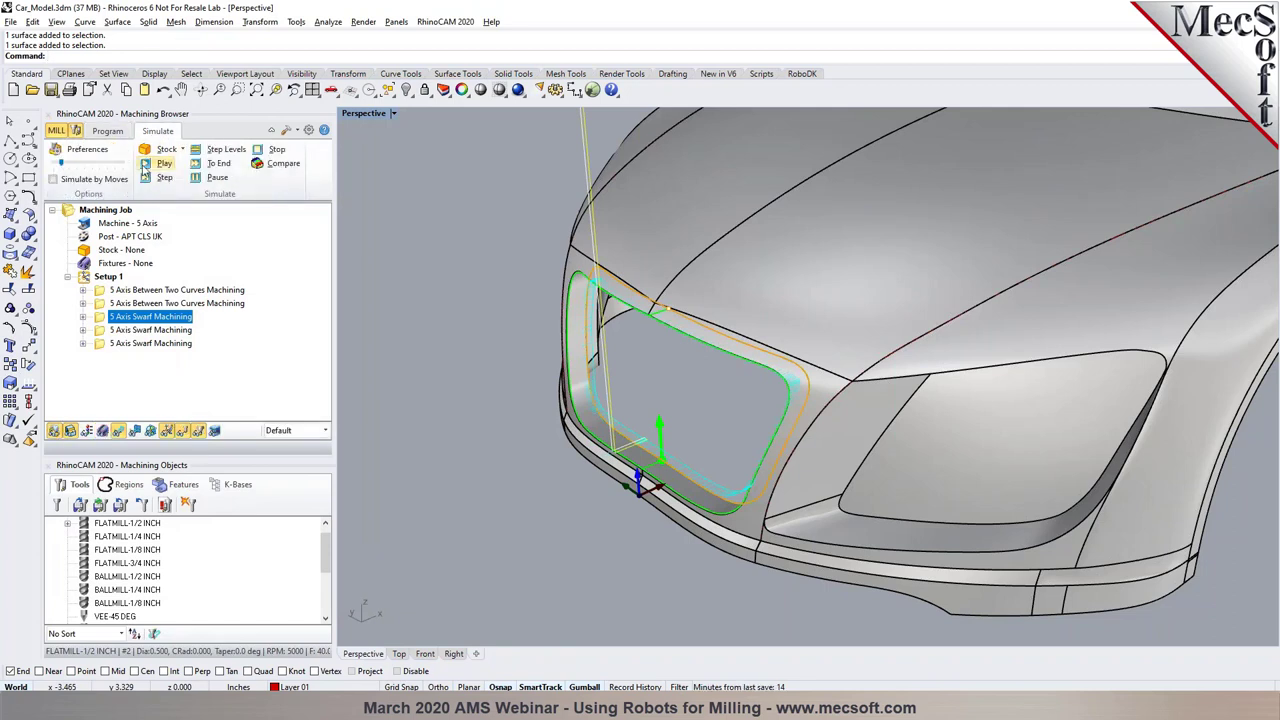
left_click(146, 170)
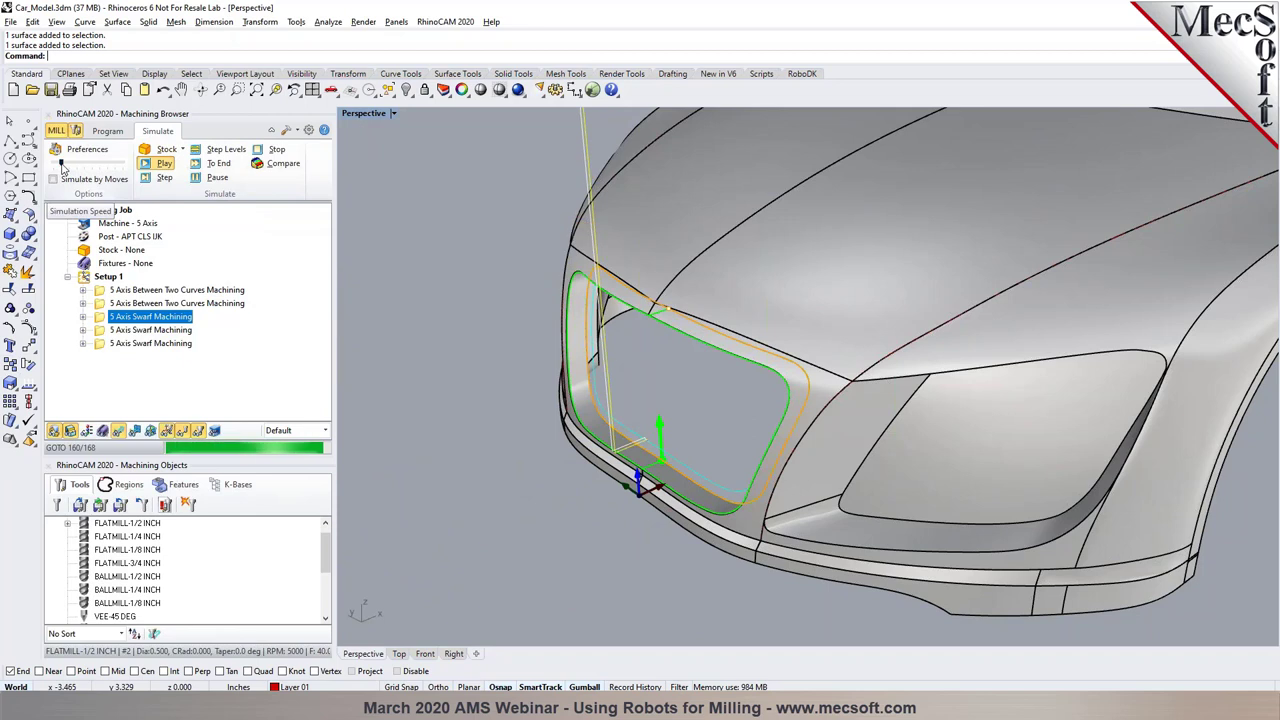
scroll(497, 316, "down", 5)
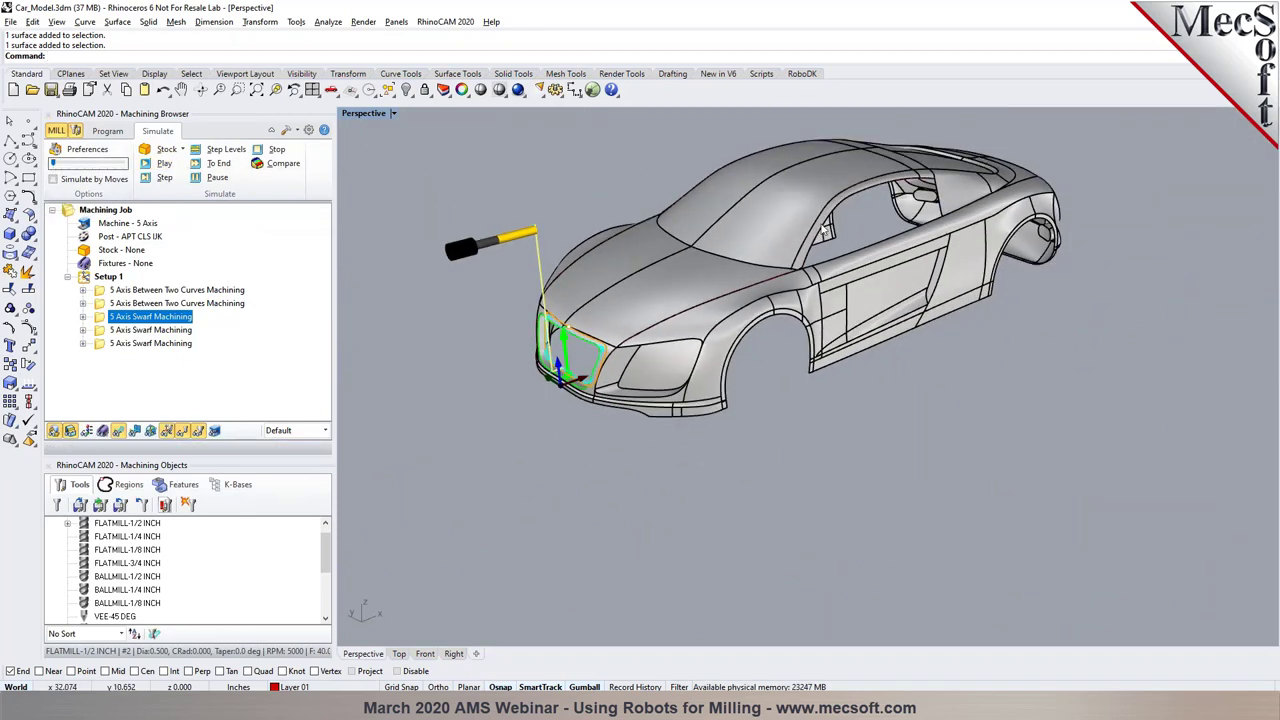
Simulate the second 5 Axis Swarf Machining operation, along the car's side window opening
left_click(182, 331)
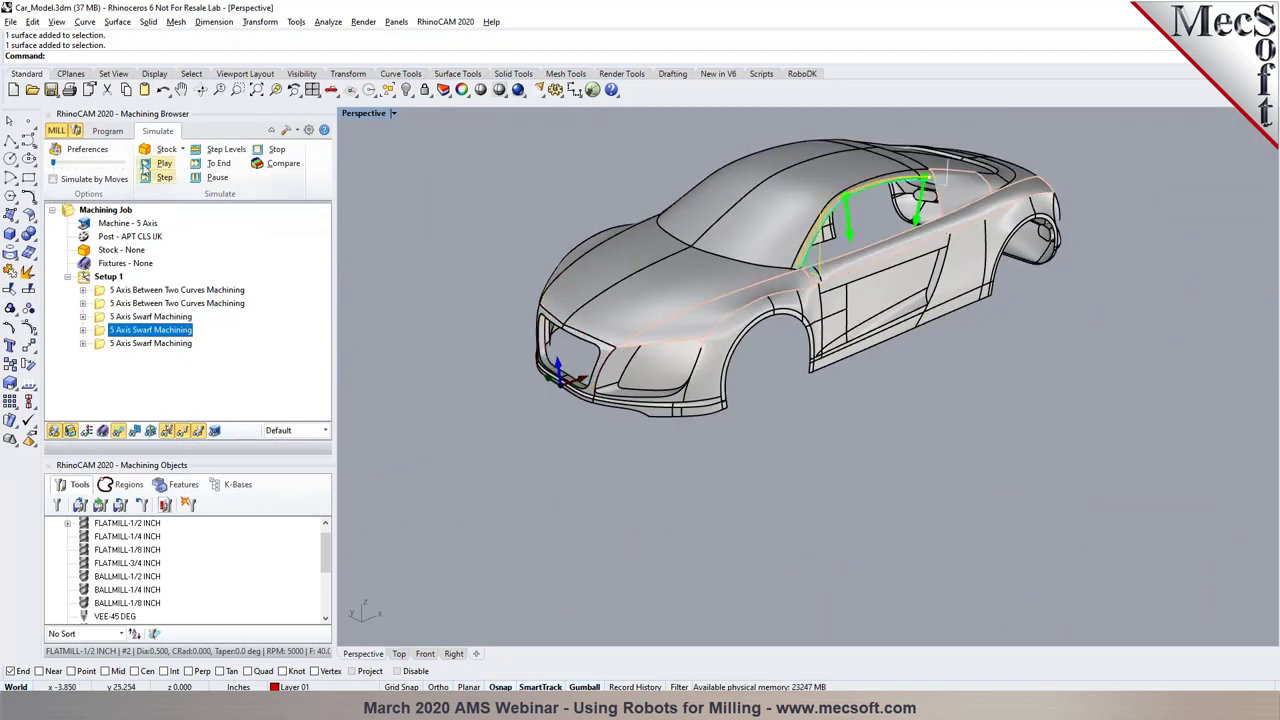
left_click(145, 168)
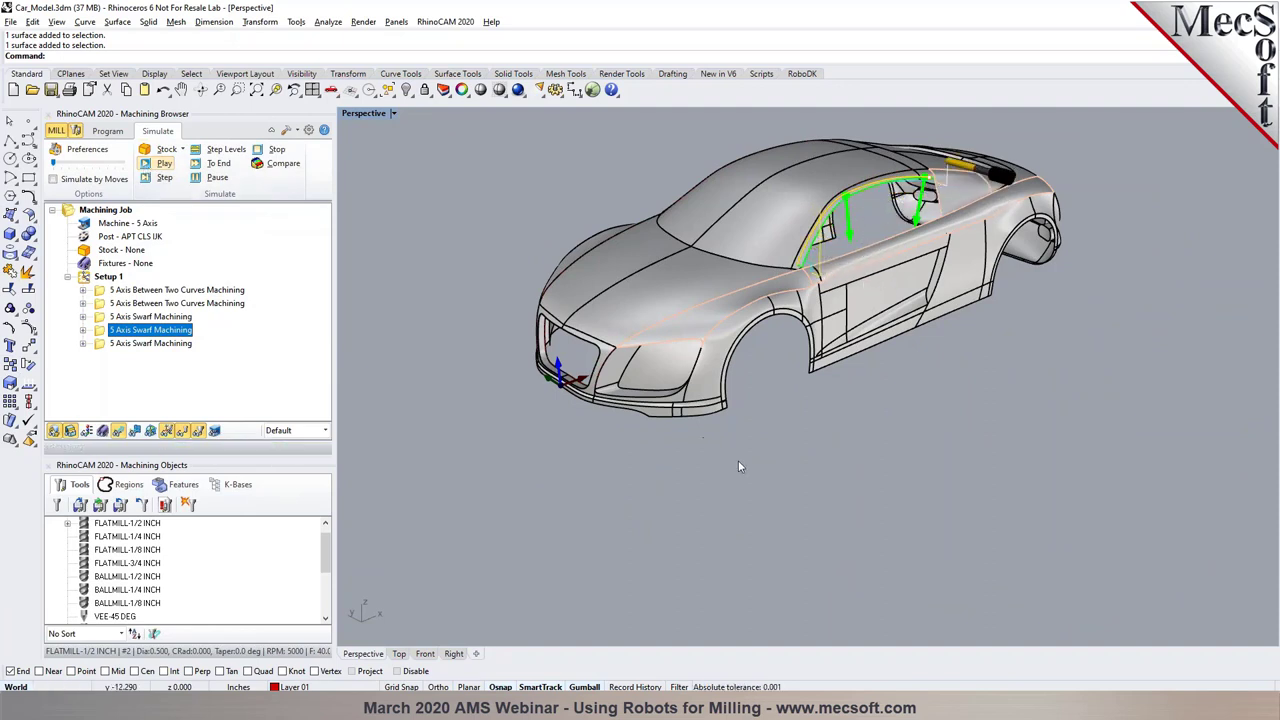
right_click_drag(687, 470, 340, 432)
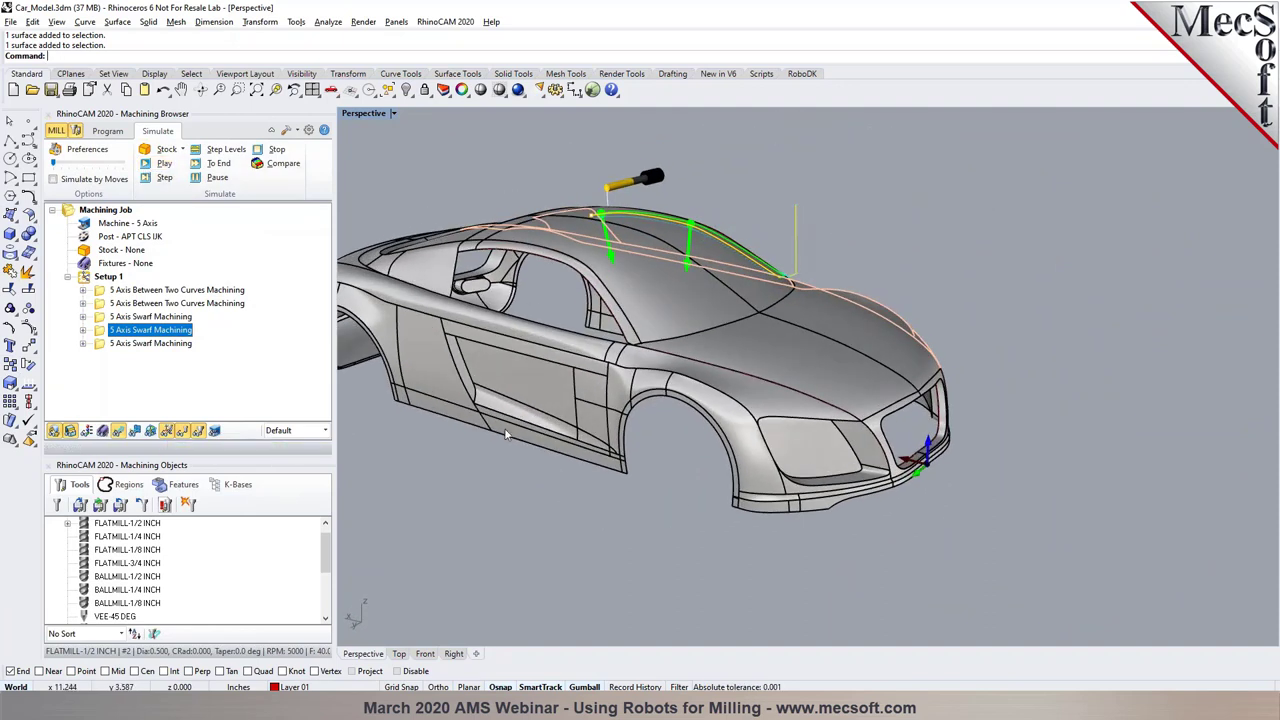
Simulate the third 5 Axis Swarf Machining operation, along the window opening on the opposite side of the car
left_click(150, 343)
left_click(160, 165)
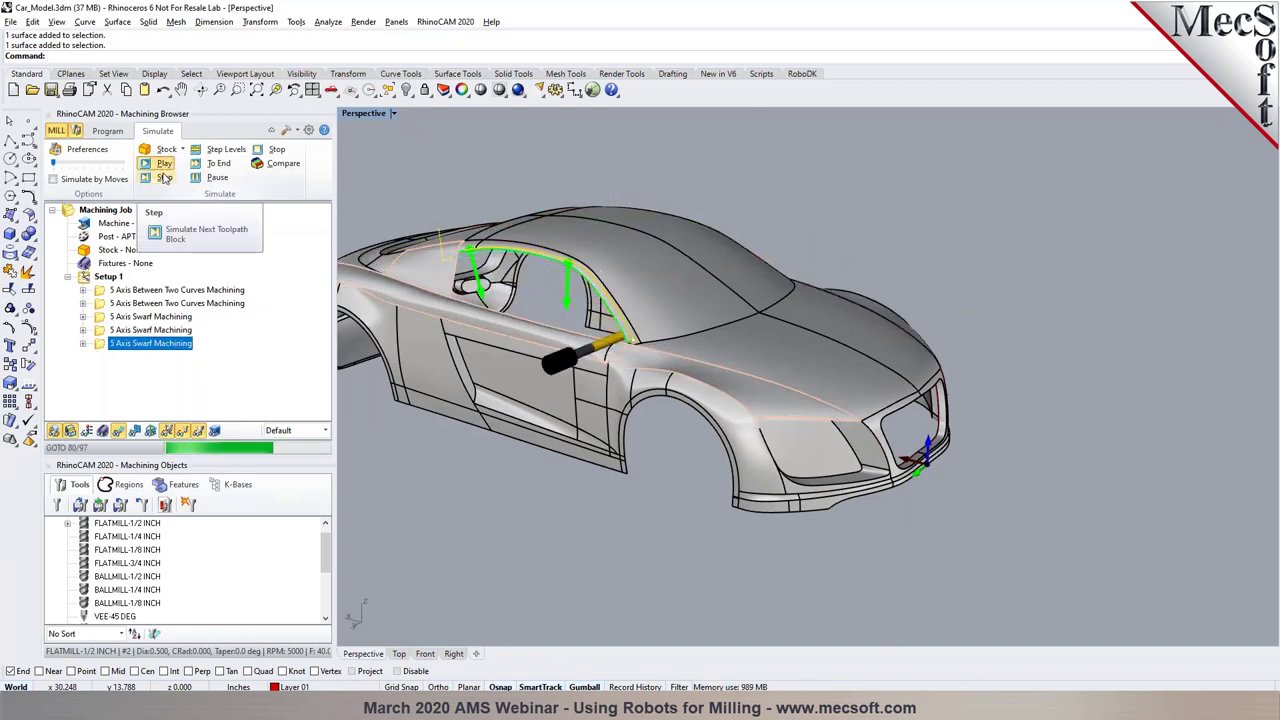
scroll(1094, 364, "down", 3)
right_click_drag(1087, 374, 1040, 406)
Inspect the last swarf operation's toolpath listing, checking the tool position at GOTO lines 12, 13, 14 and 16, and close the listing
left_click(83, 344)
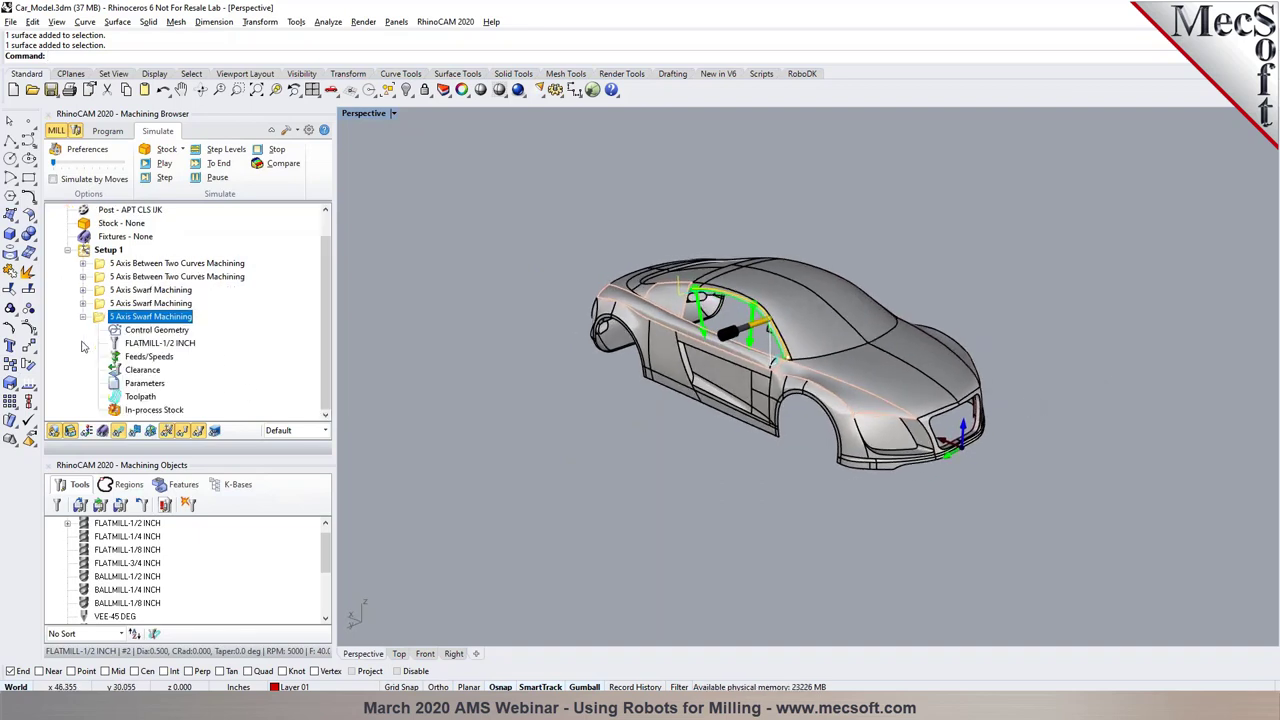
double_click(117, 399)
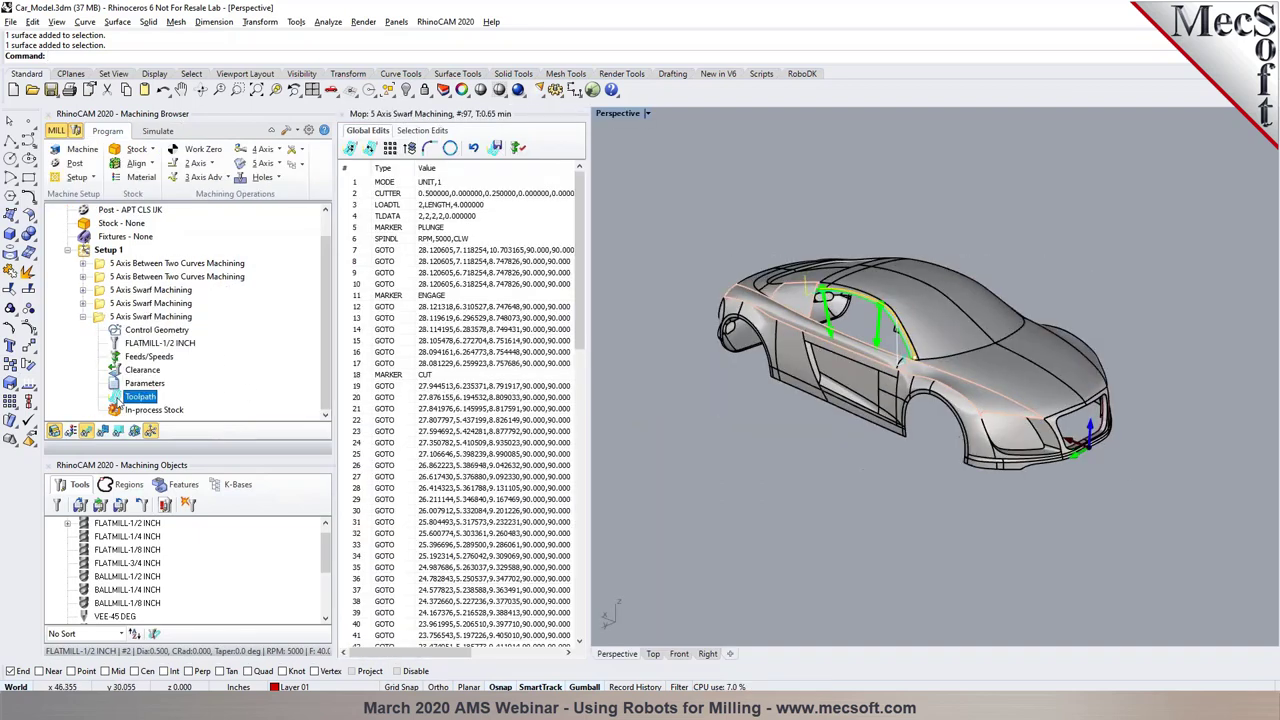
left_click_drag(591, 330, 606, 330)
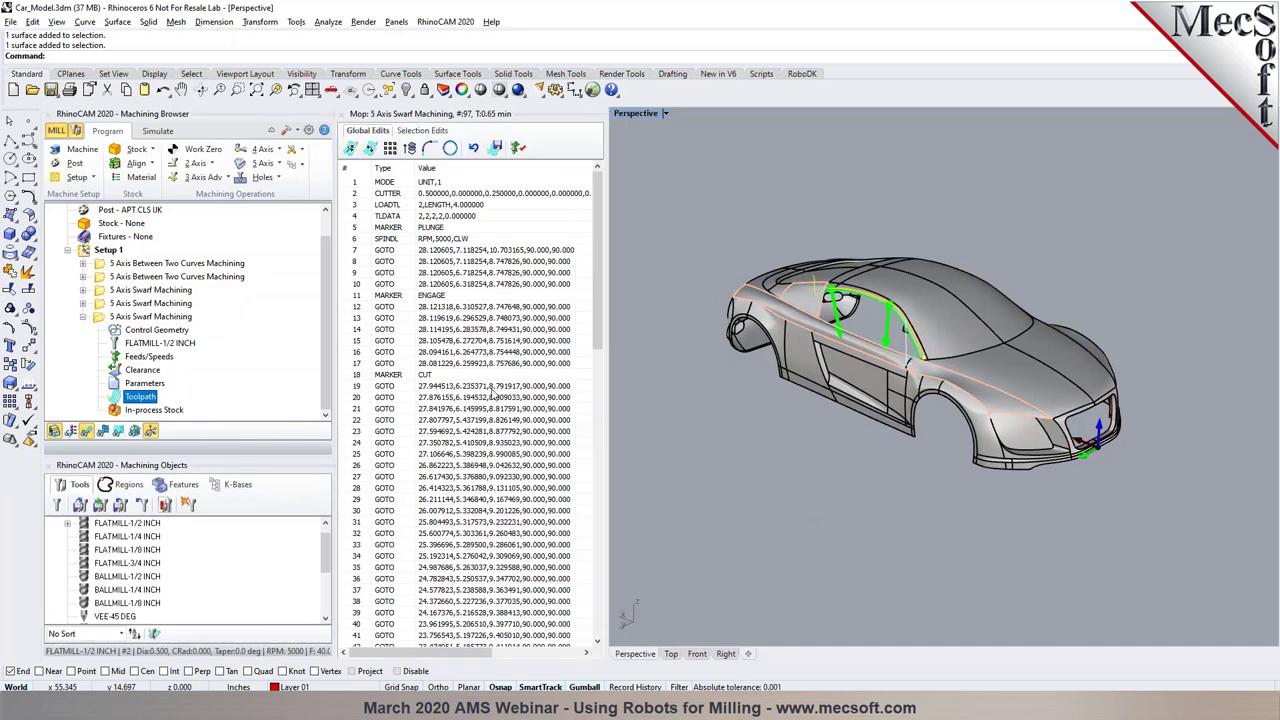
left_click(432, 308)
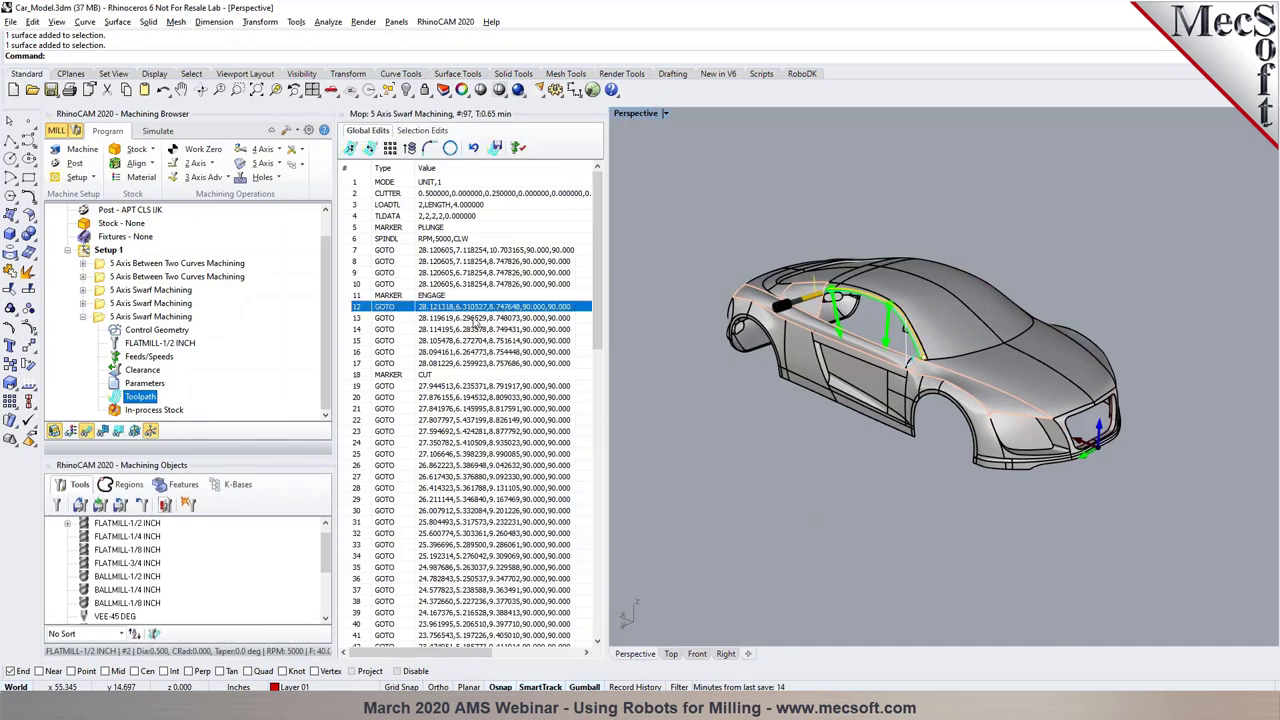
left_click(476, 318)
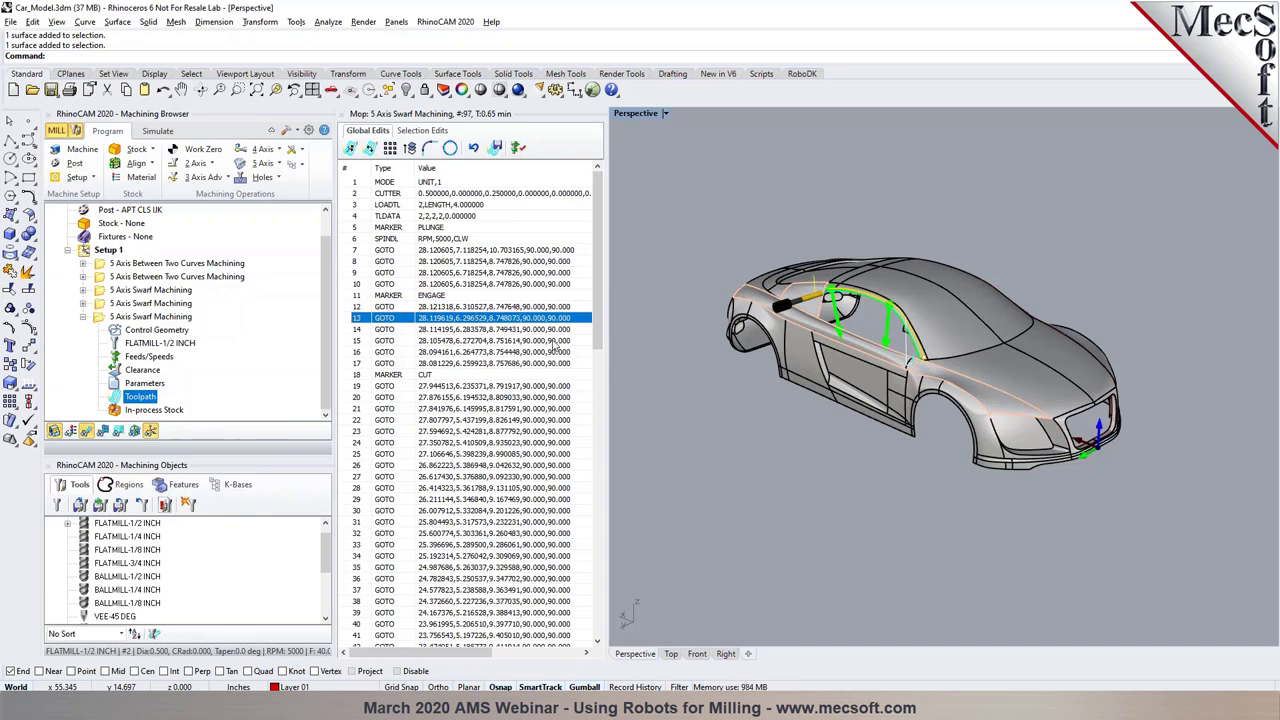
left_click(554, 332)
left_click(555, 352)
left_click(552, 308)
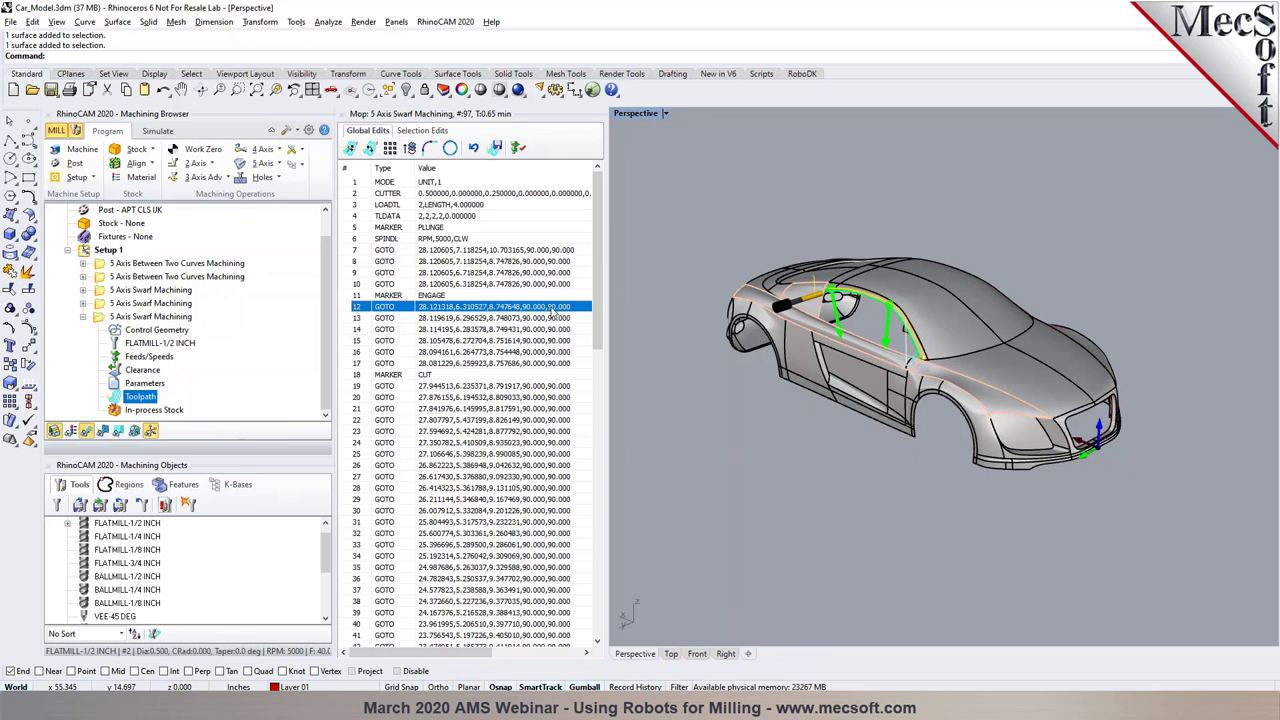
left_click(345, 118)
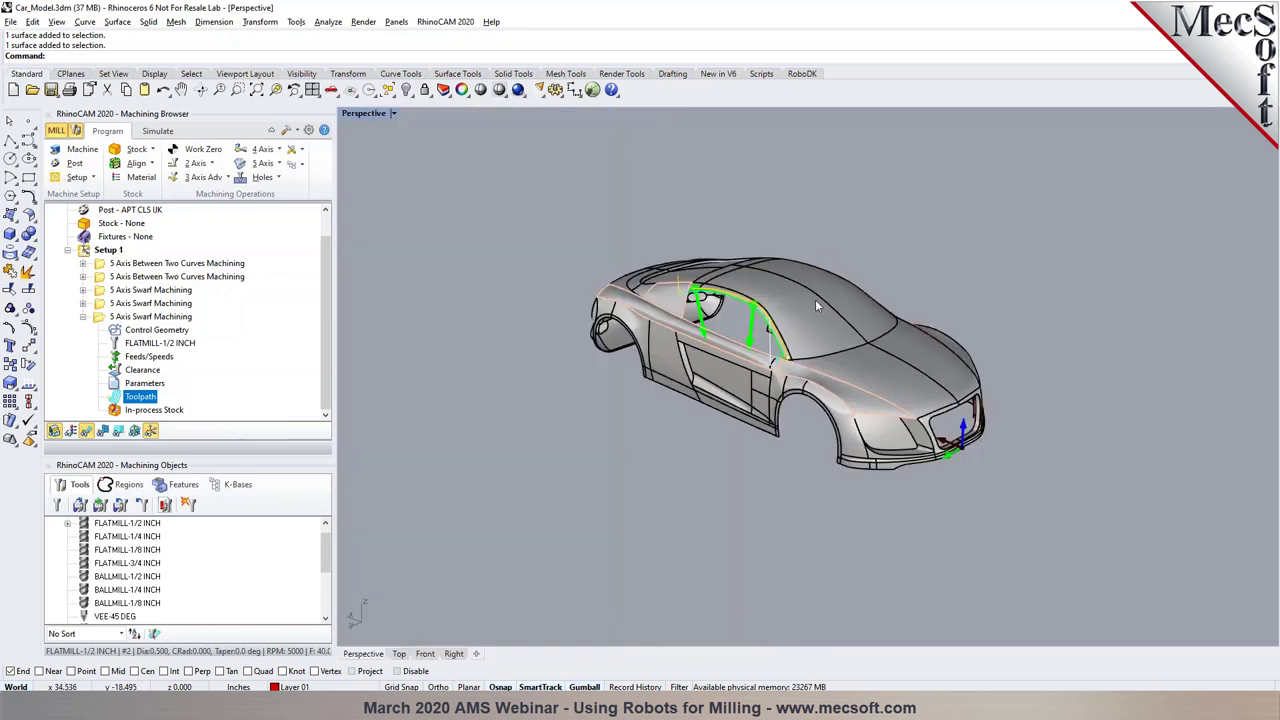
scroll(815, 300, "up", 3)
scroll(815, 300, "down", 3)
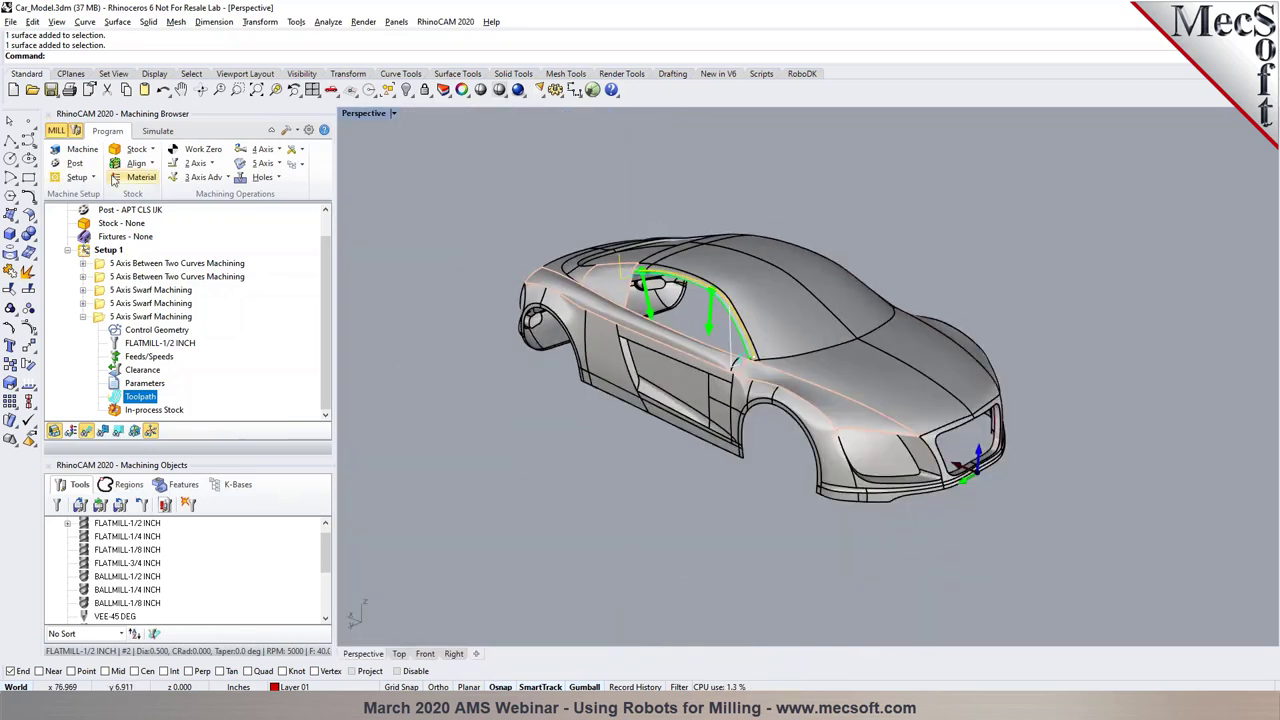
Review the 5-axis configuration choices in the machine tool setup, and leave it without saving
left_click(83, 150)
left_click(100, 166)
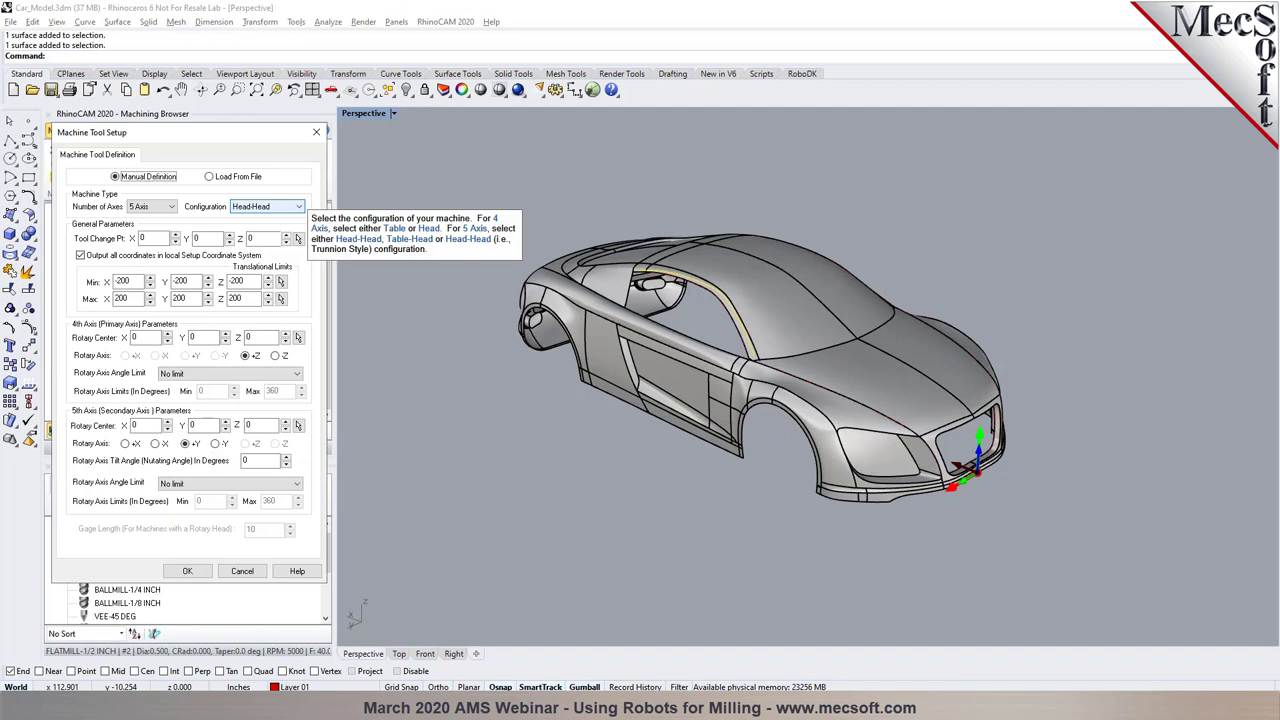
left_click(297, 208)
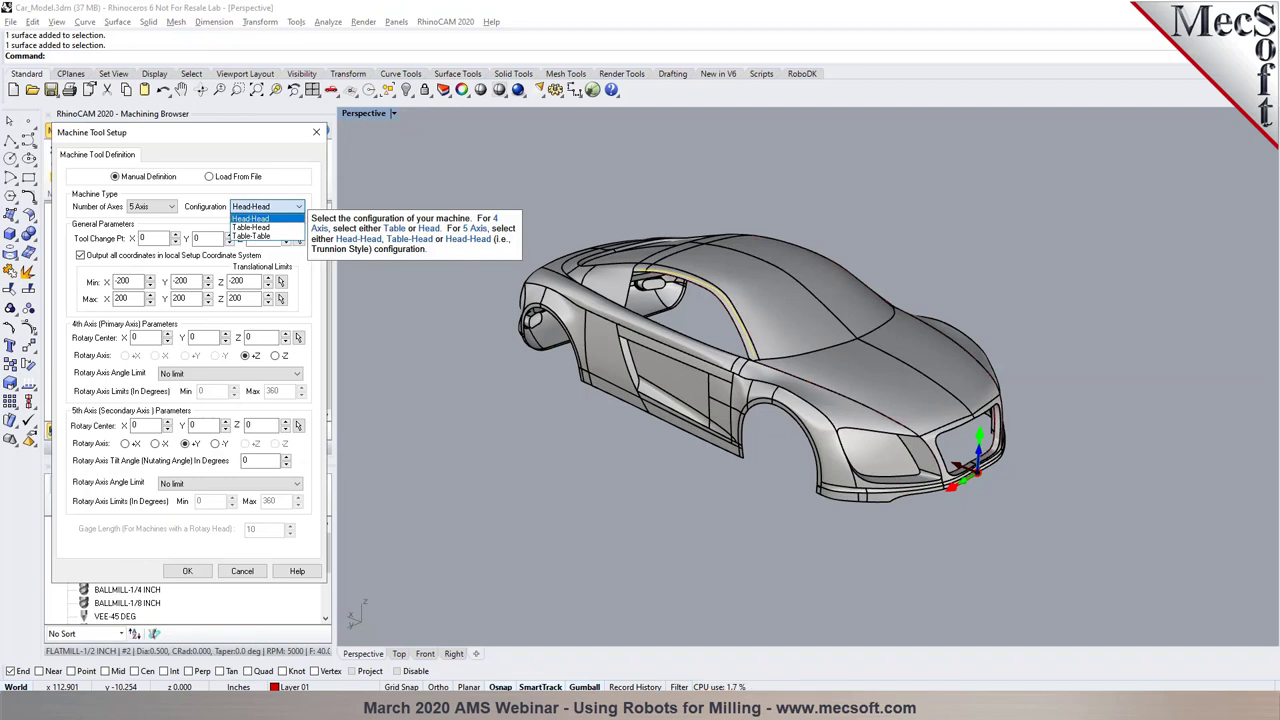
left_click(297, 219)
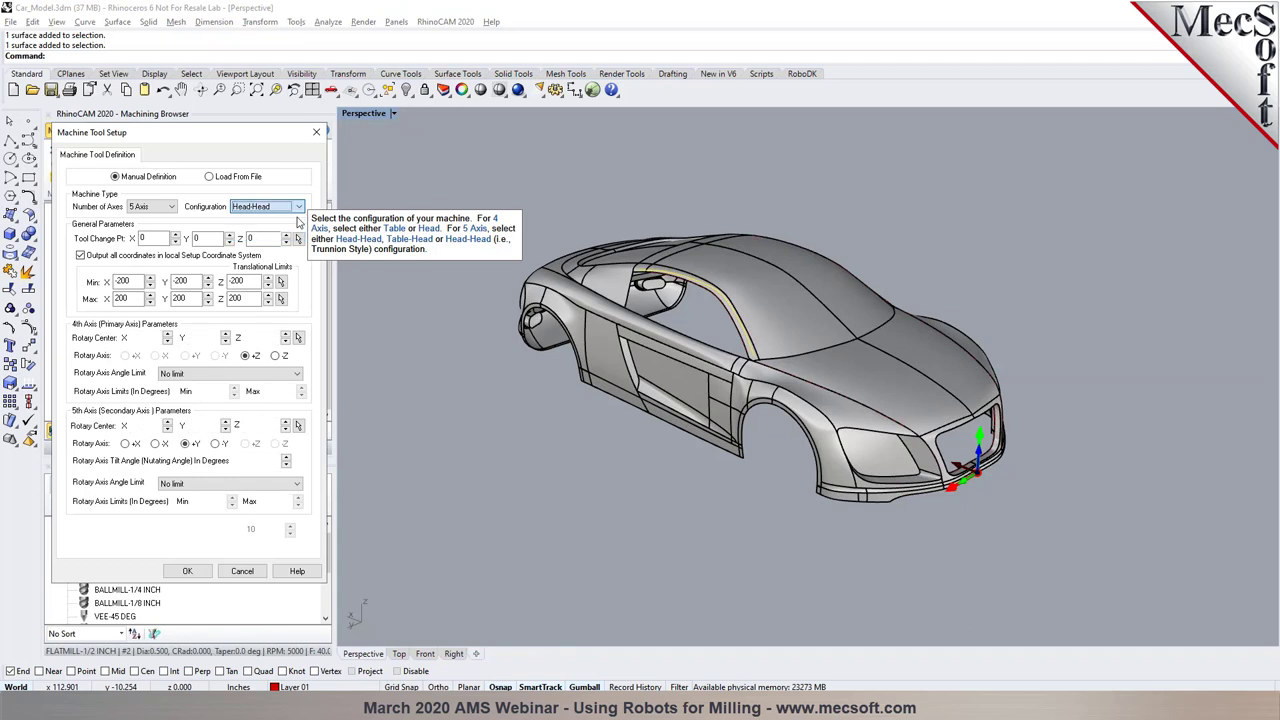
left_click(258, 572)
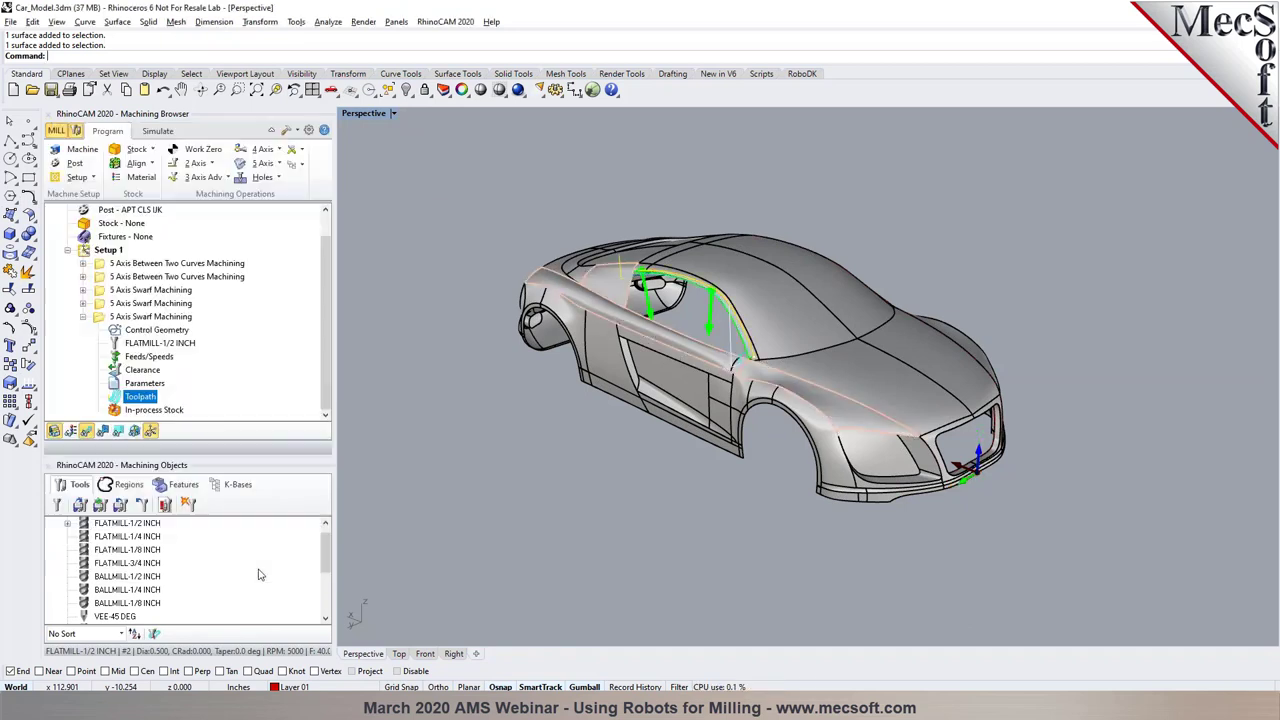
Post all operations of the machining job with the APT CLS UK post to Car_Model1.apt
left_click(83, 316)
left_click(100, 212)
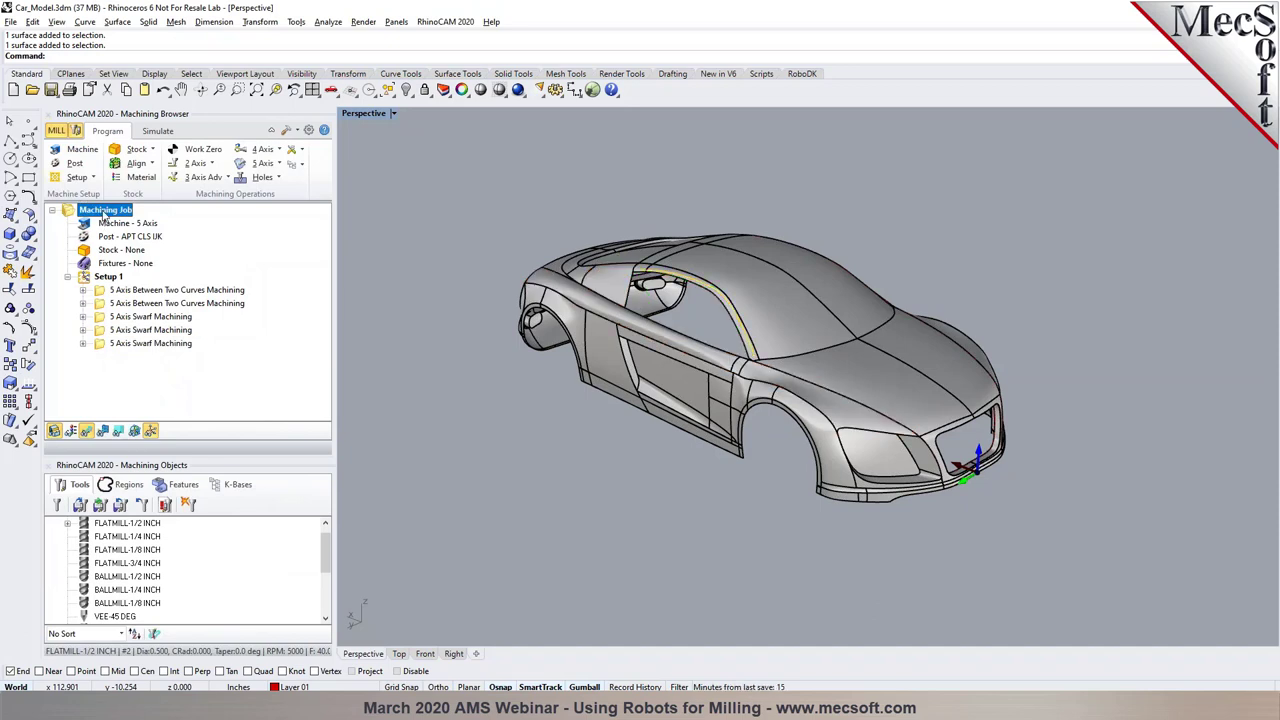
right_click(103, 215)
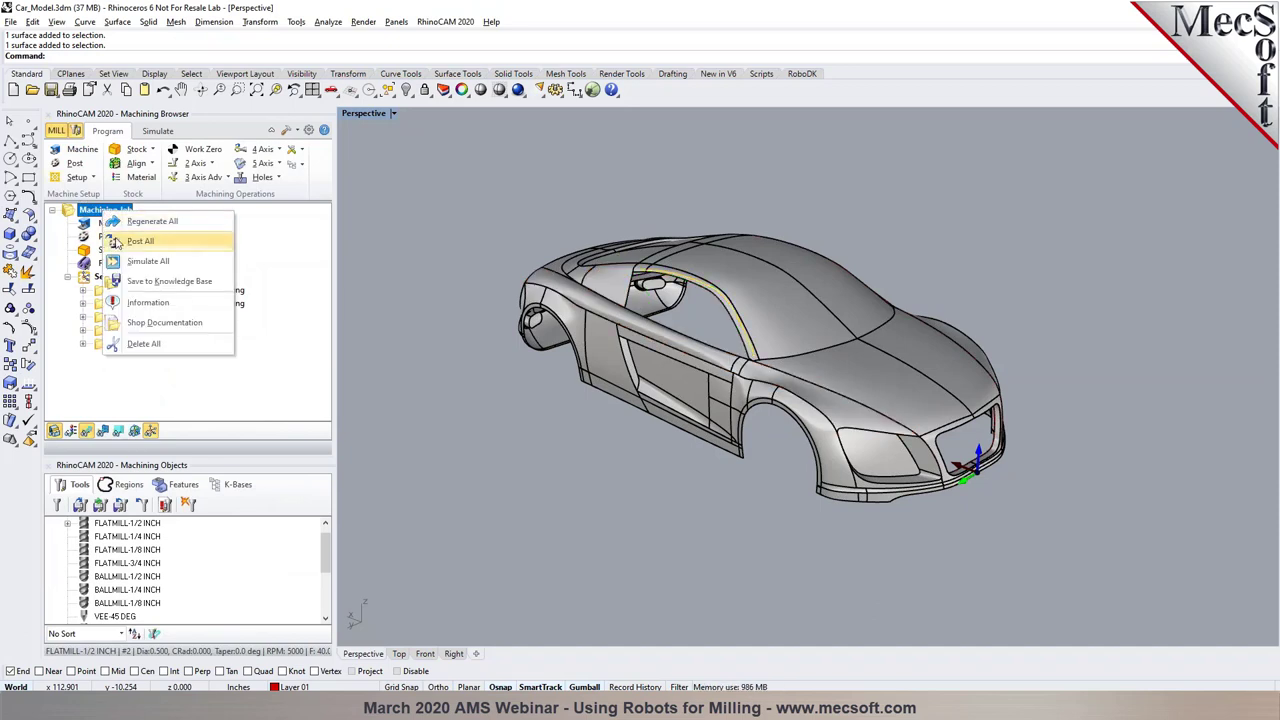
left_click(120, 242)
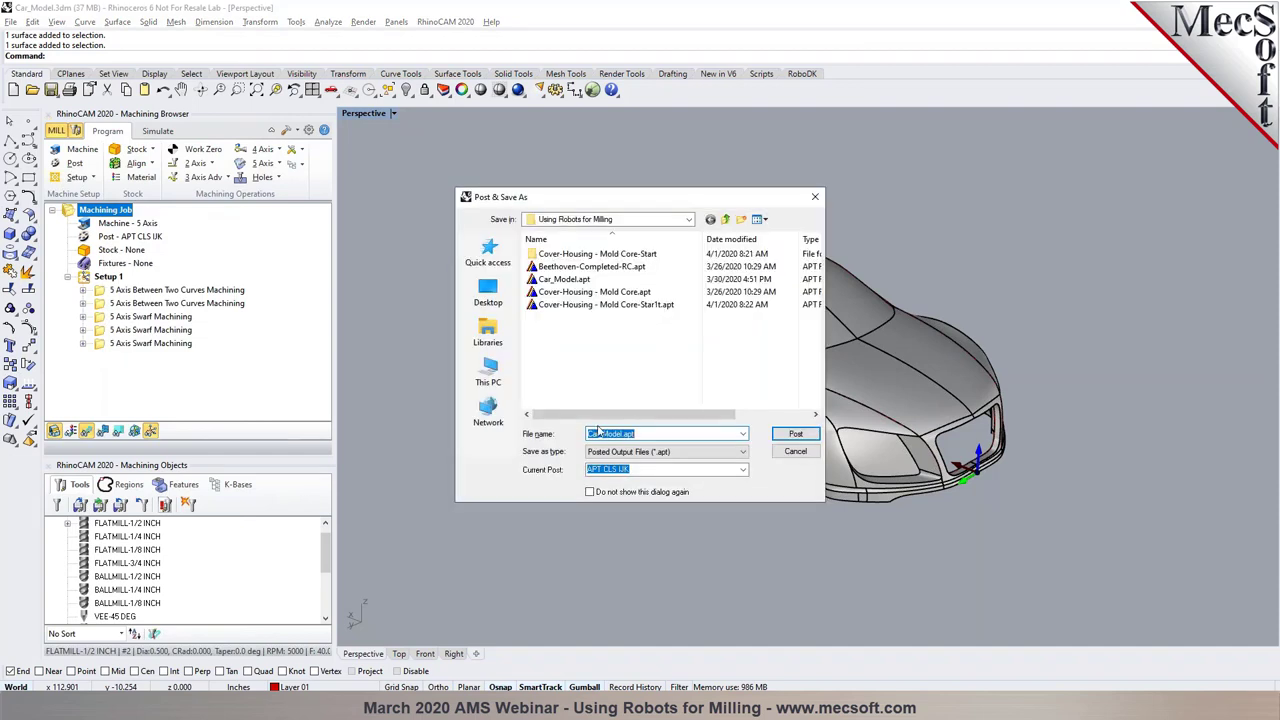
left_click(620, 433)
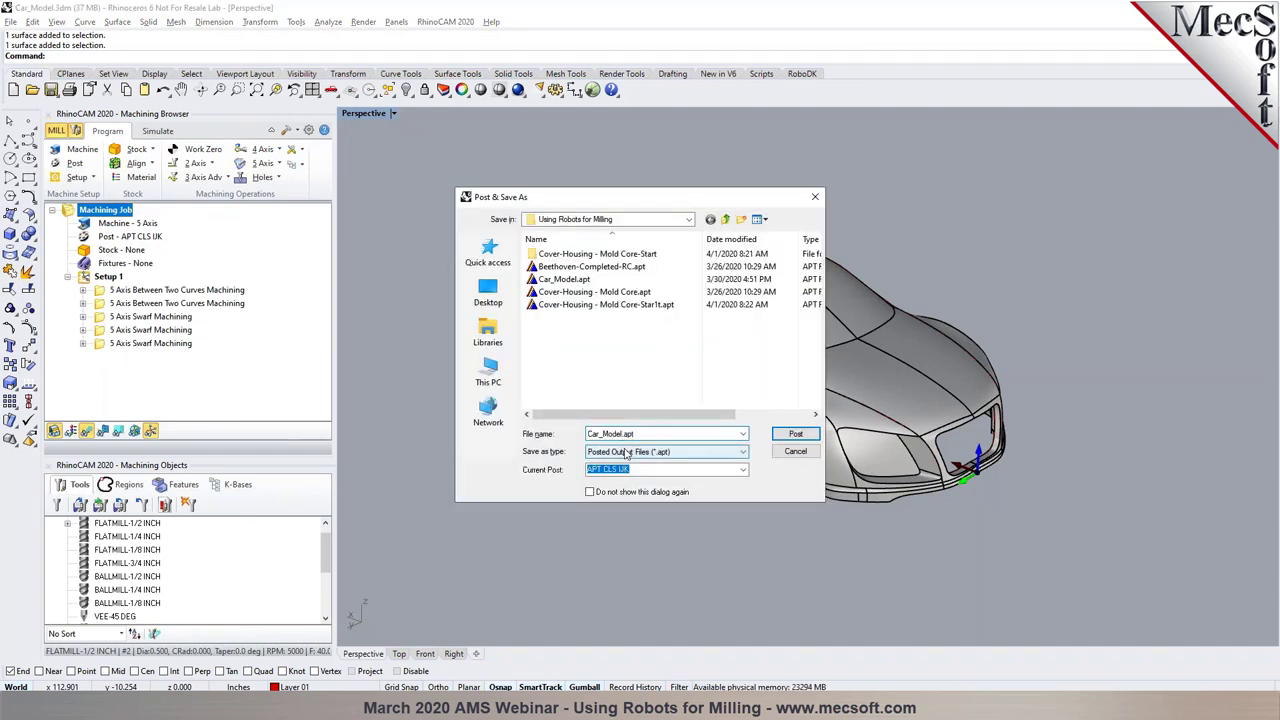
left_click(796, 434)
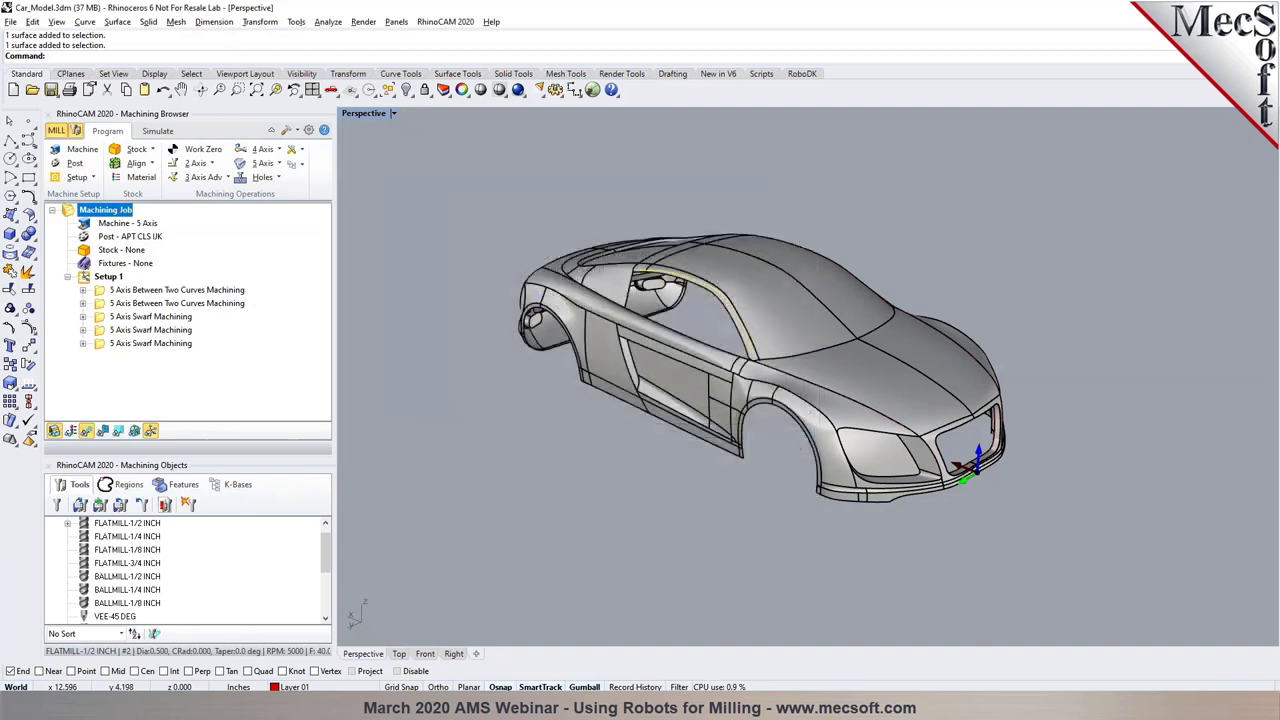
Examine the coordinates and tool vectors in the GOTO lines of the posted Car_Model1.apt file, and close it
scroll(756, 356, "down", 3)
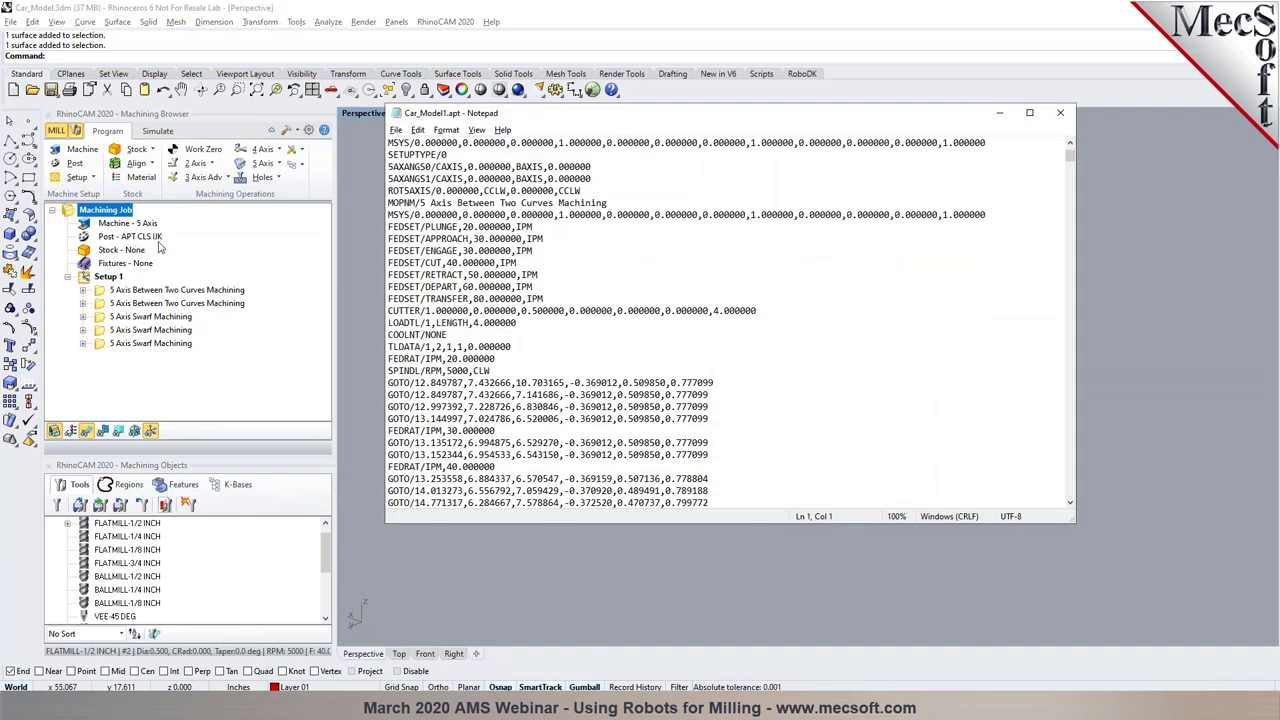
scroll(688, 343, "down", 3)
left_click_drag(714, 274, 571, 275)
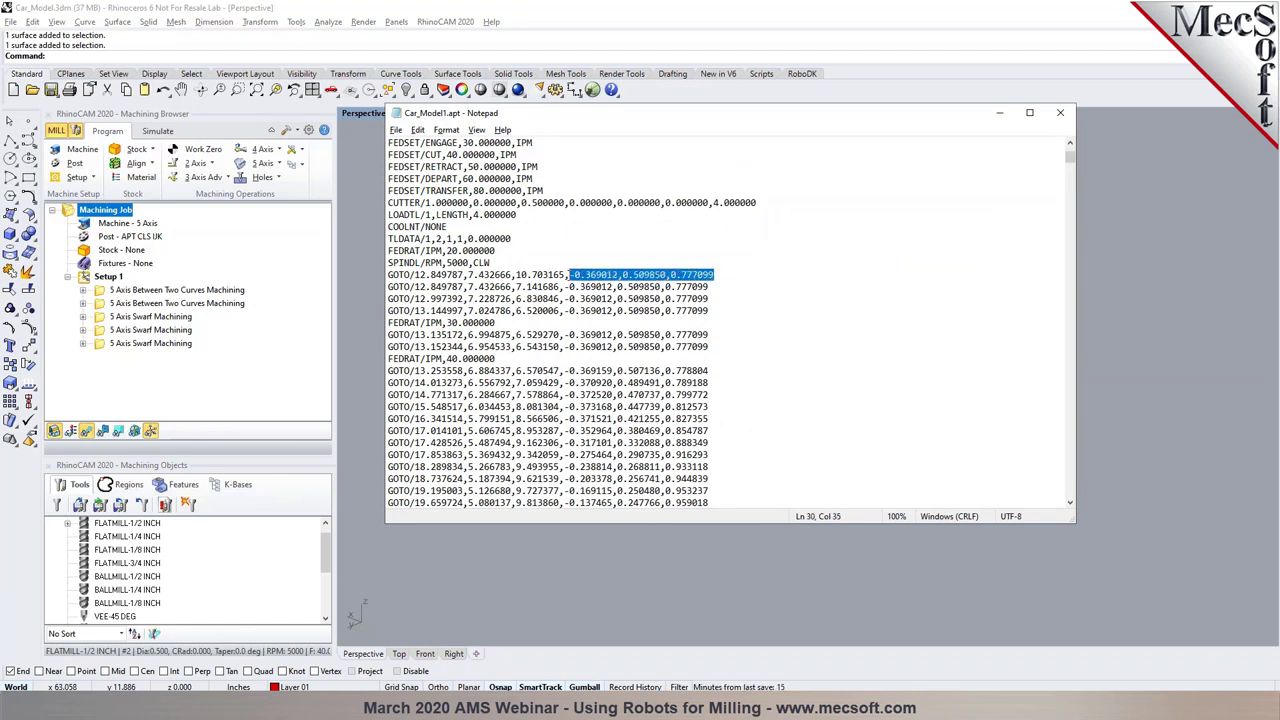
left_click_drag(389, 275, 731, 302)
left_click(743, 317)
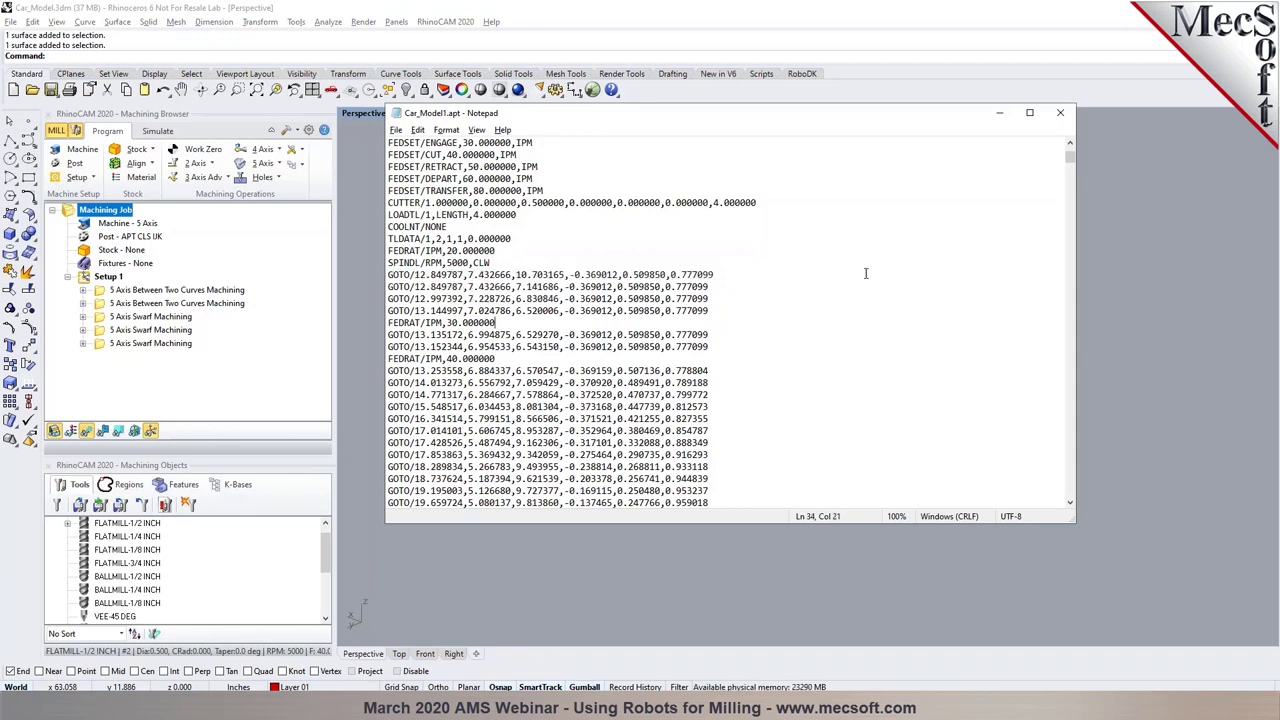
left_click_drag(1070, 156, 1070, 178)
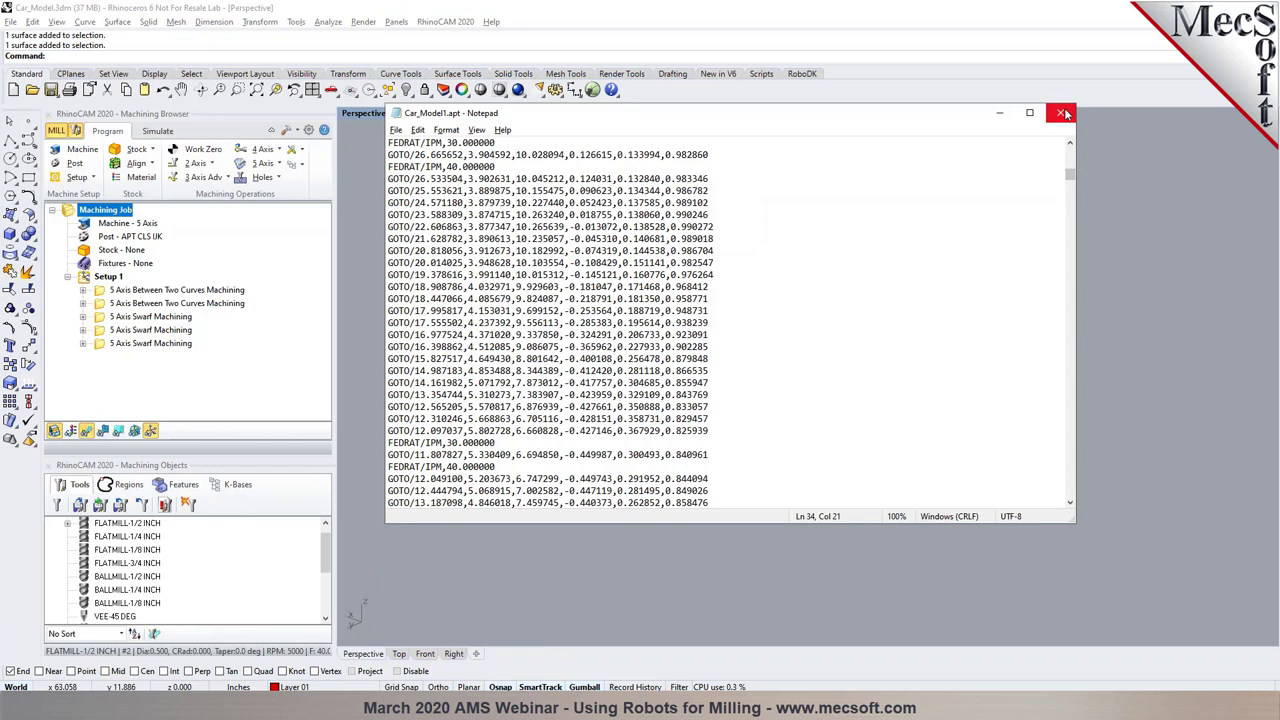
left_click(1063, 113)
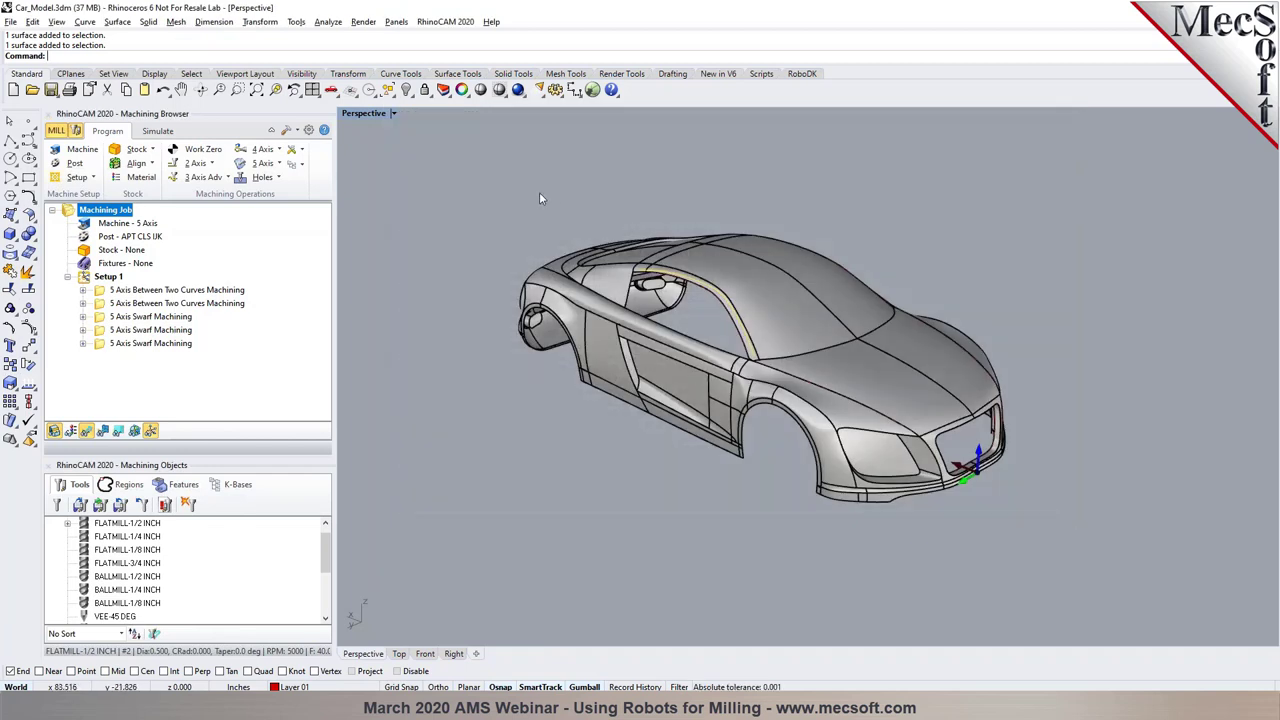
Check that the post-processor options send posted files to C:\RoboDK\Other\Plugin-MecSoft\RoboDK.bat, and accept them
left_click(802, 73)
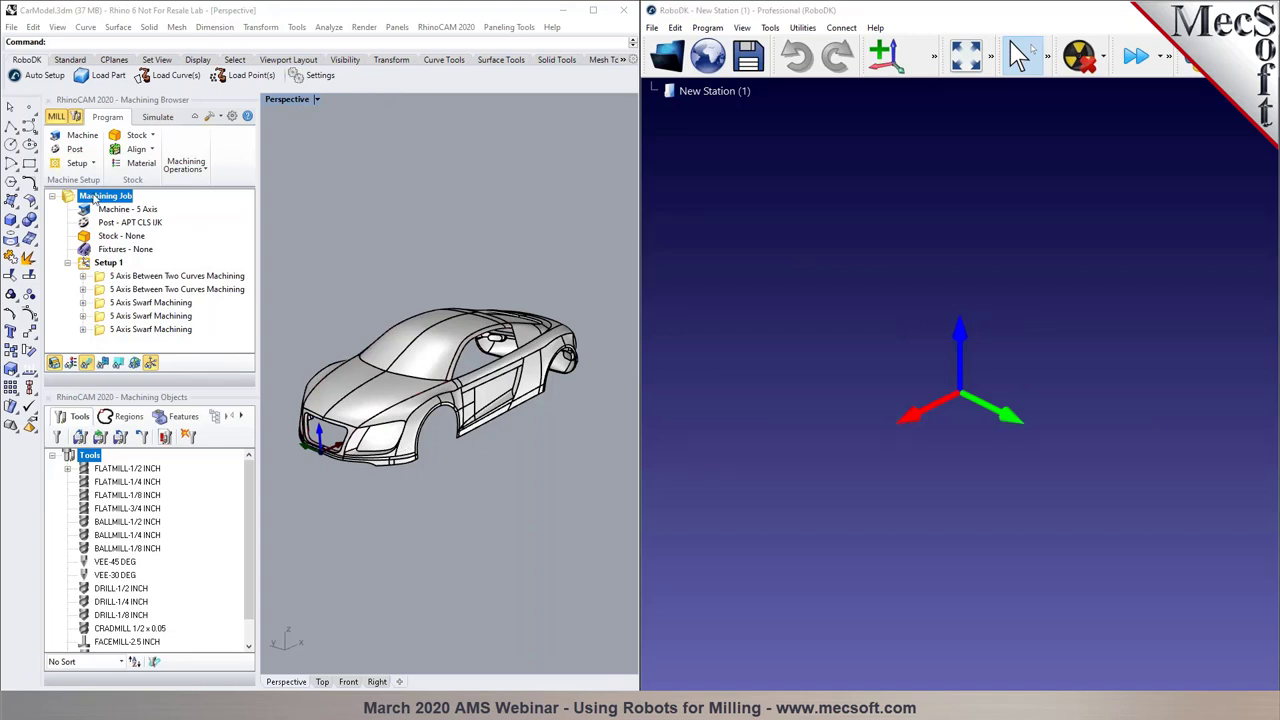
left_click(75, 150)
double_click(210, 251)
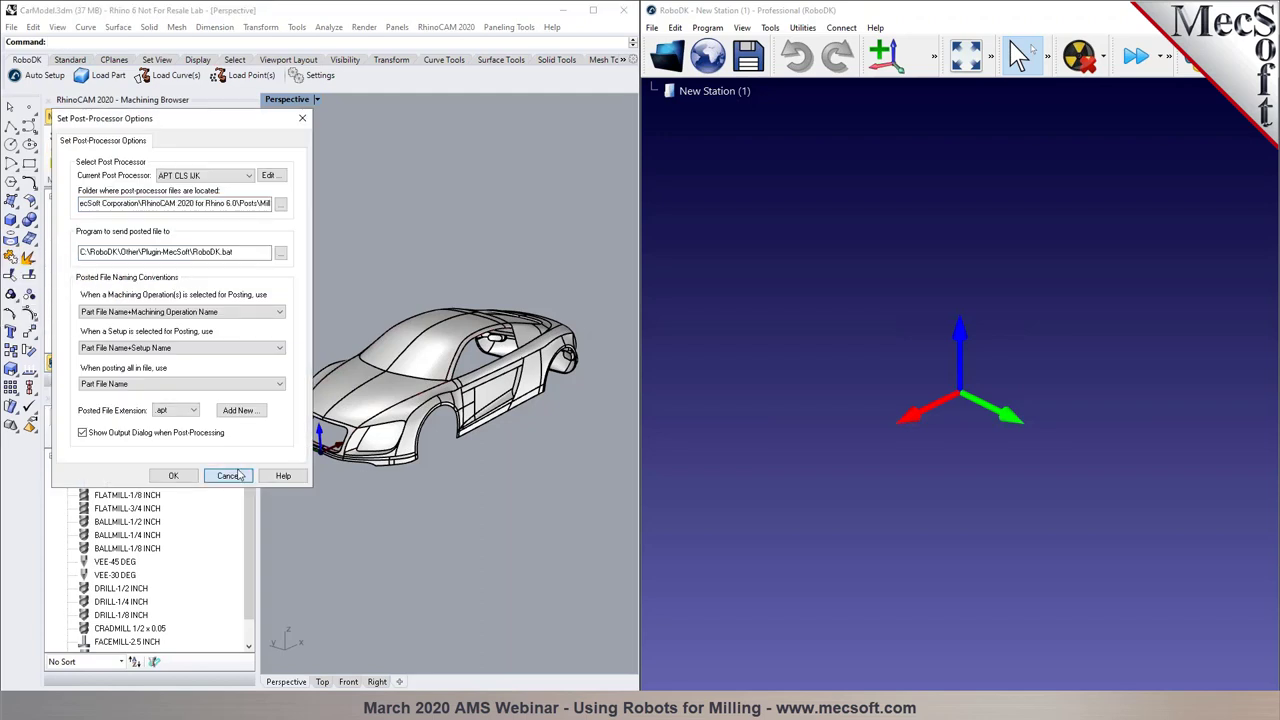
left_click(173, 475)
Post the whole machining job as CarModel.apt with the APT CLS UK post, sending it to RoboDK
right_click(106, 196)
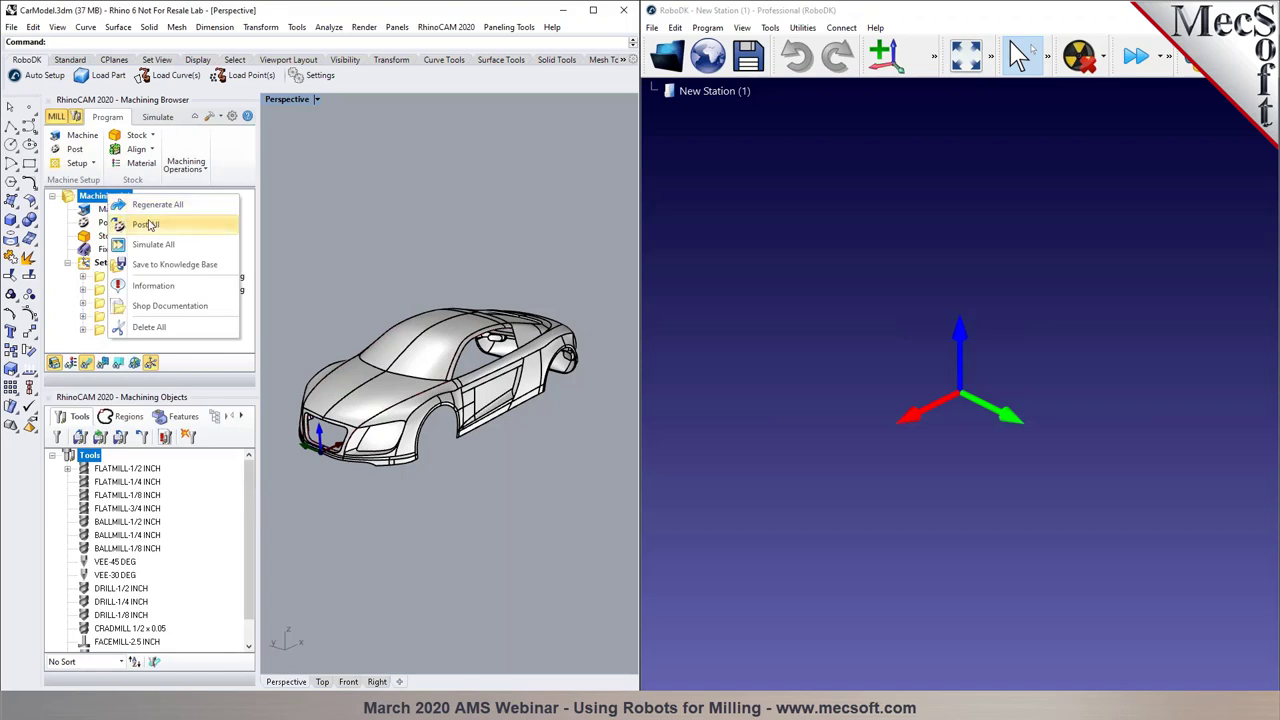
left_click(147, 224)
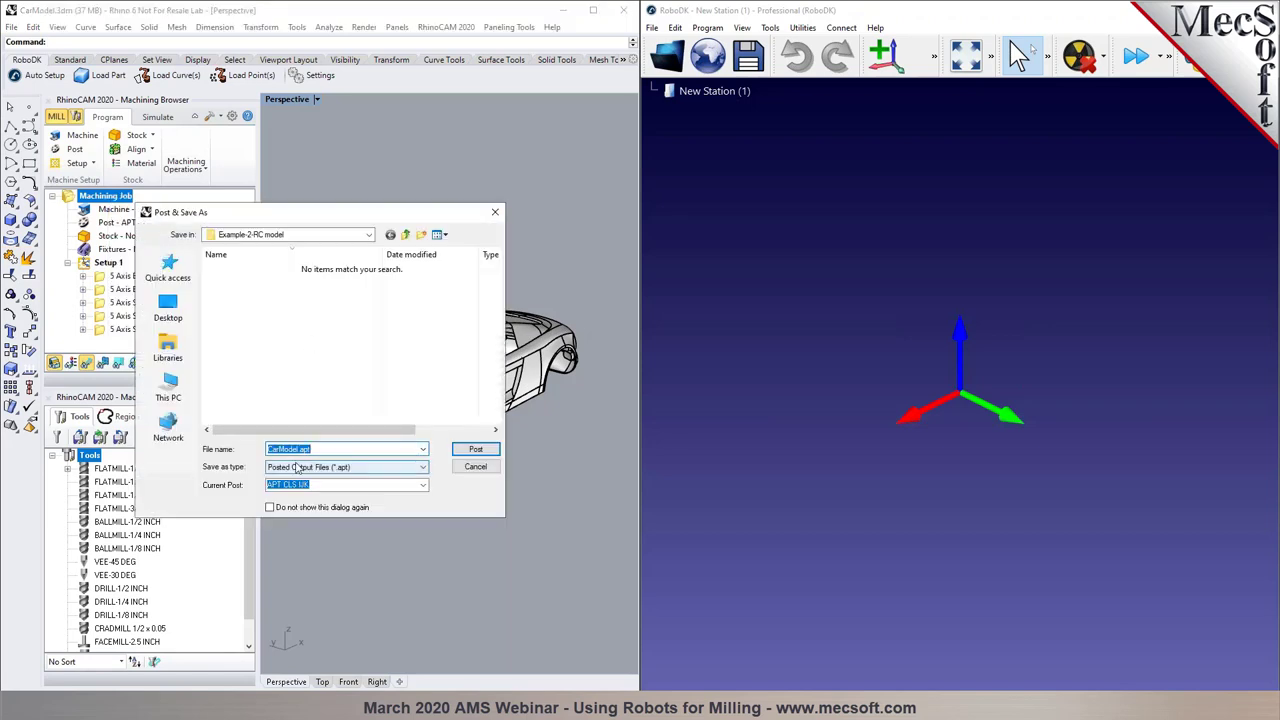
left_click(476, 452)
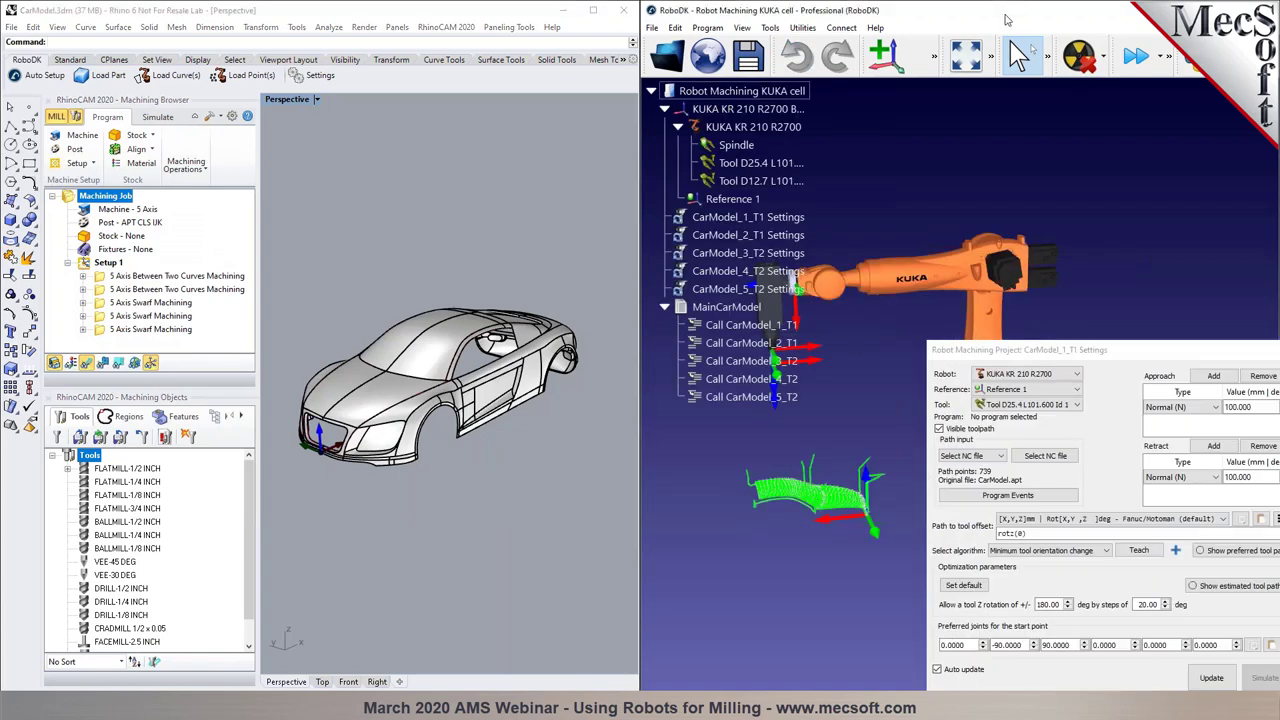
Switch to RoboDK full screen, place the CarModel_1_T1 settings beside the robot, and update that machining project
left_click_drag(1007, 21, 855, 35)
double_click(855, 35)
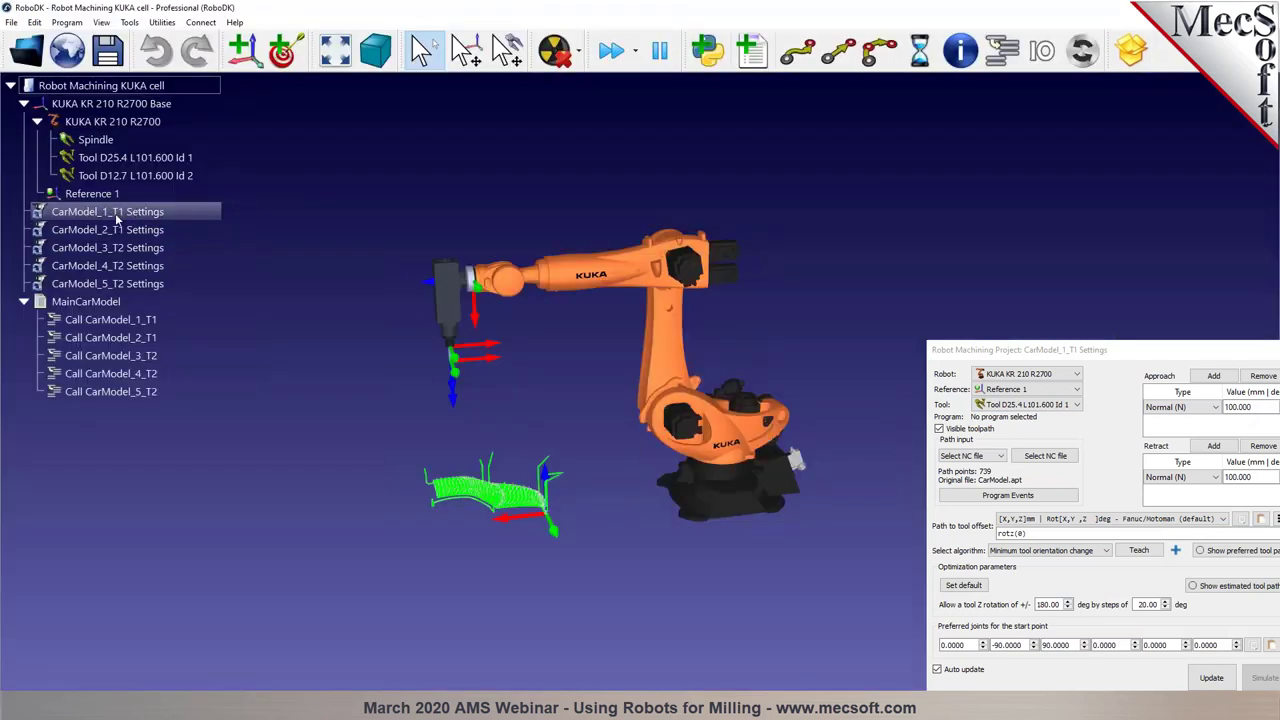
left_click_drag(1098, 348, 978, 133)
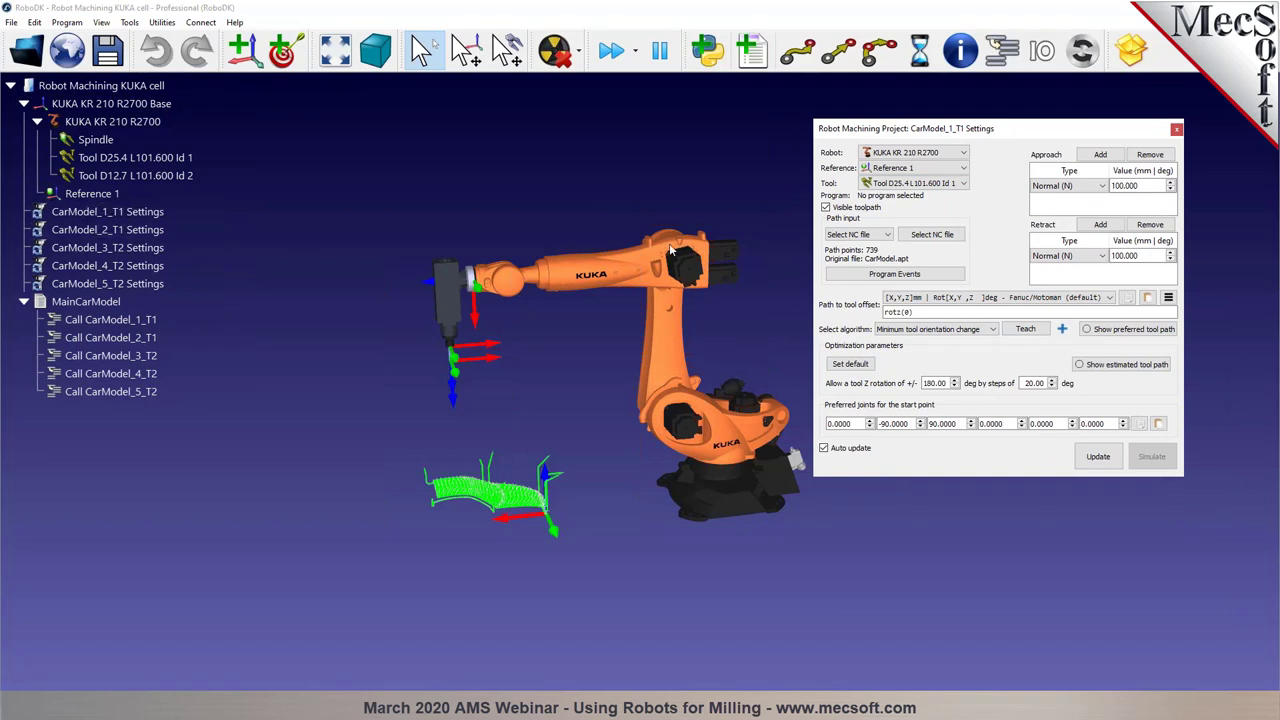
left_click_drag(644, 370, 252, 247)
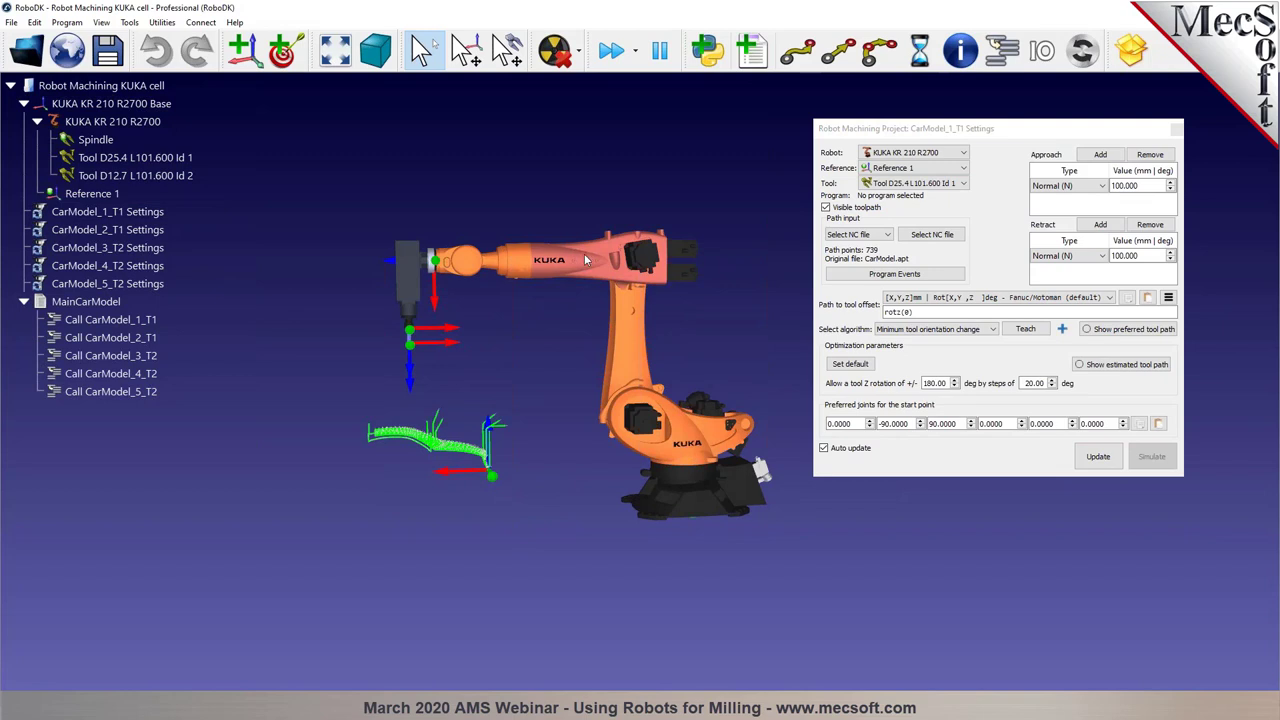
left_click(1096, 458)
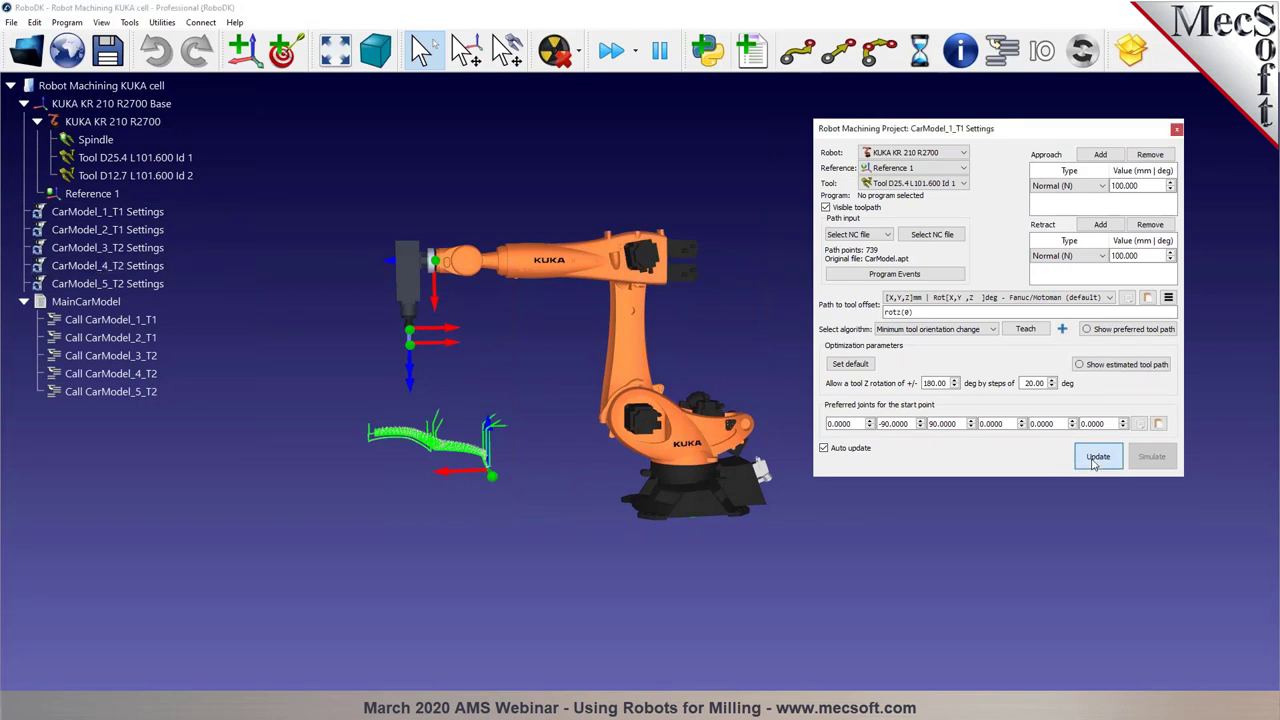
Update the CarModel machining settings together, from CarModel_1_T1 to CarModel_5_T2, to generate their robot programs
left_click(92, 286, "shift")
right_click(90, 284)
left_click(136, 418)
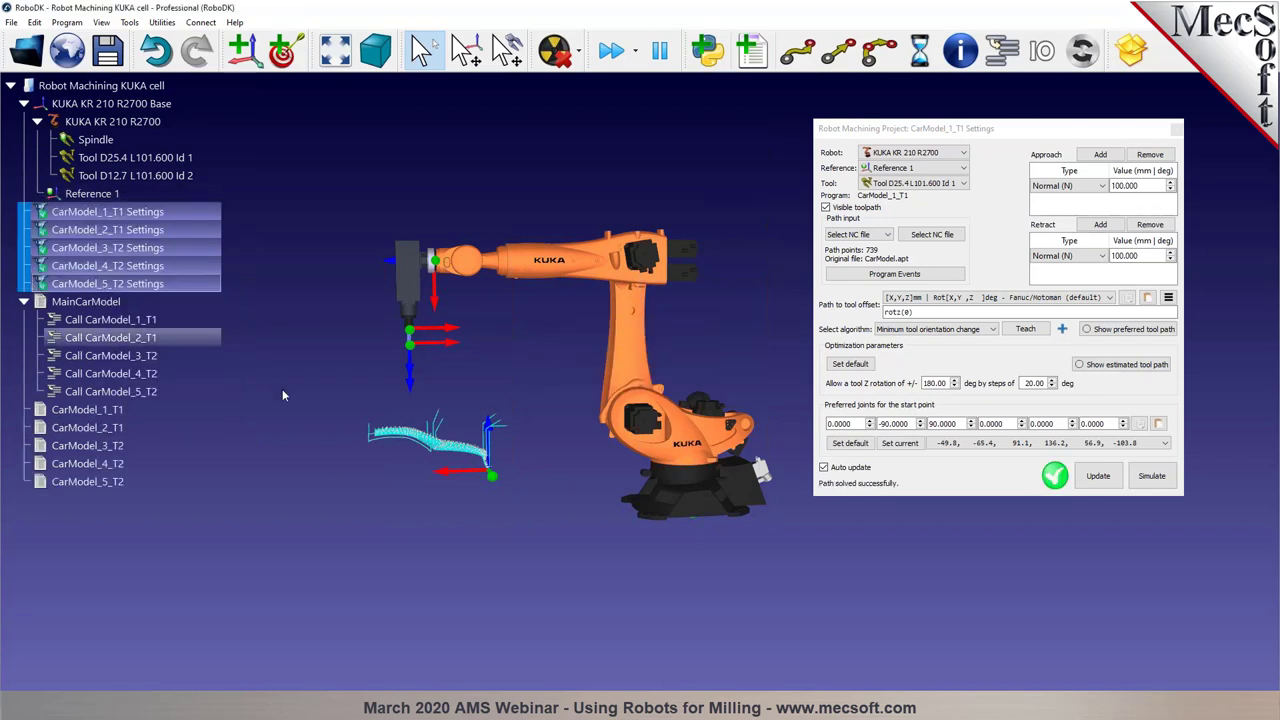
left_click_drag(582, 479, 358, 425)
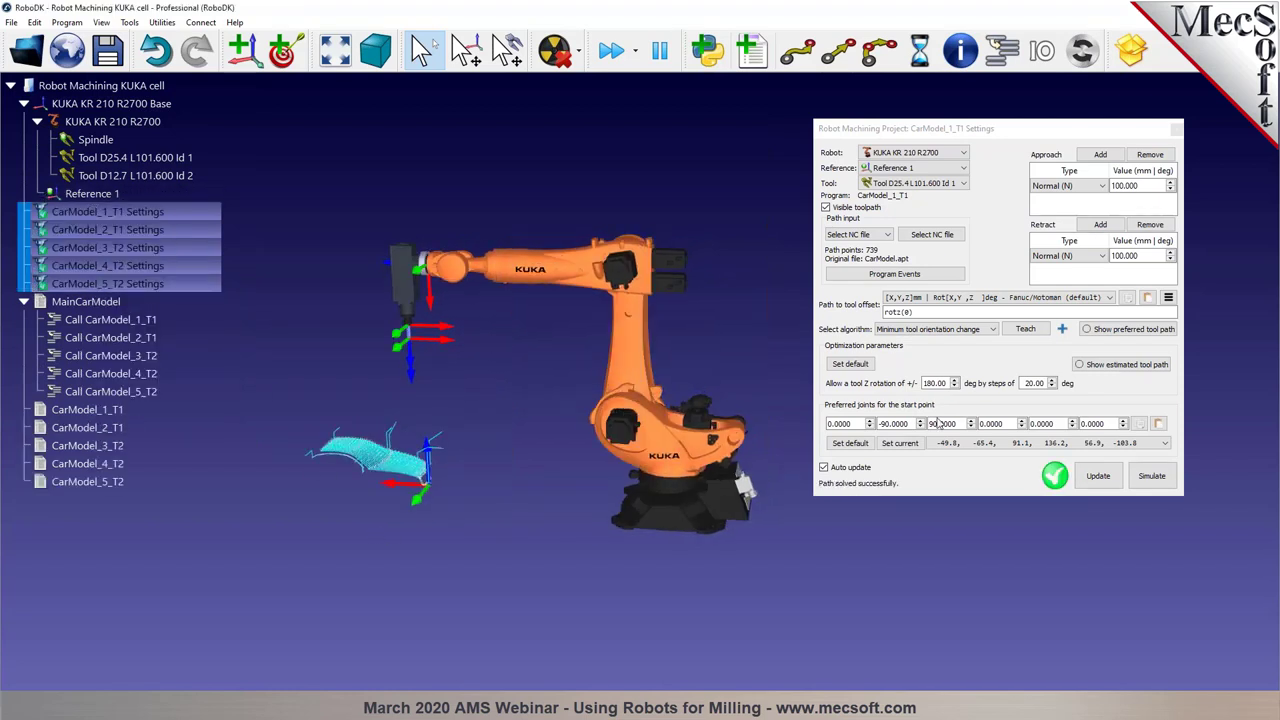
left_click(80, 409)
right_click(66, 410)
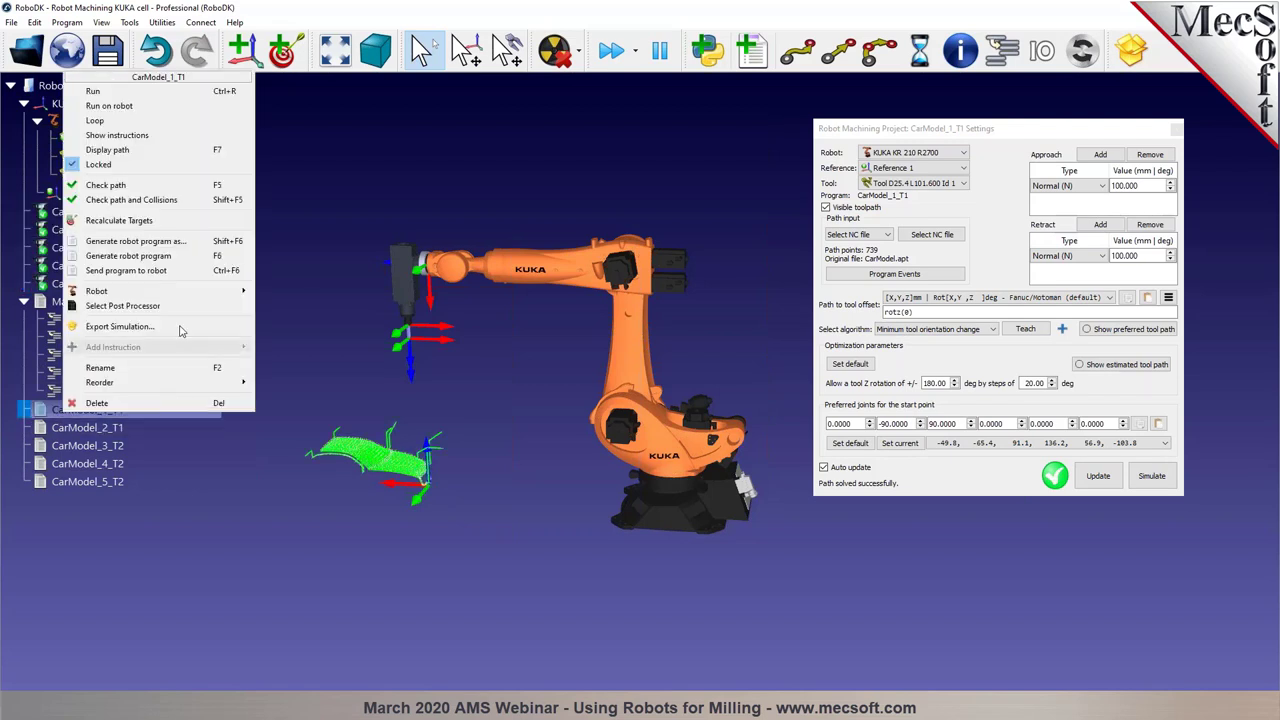
left_click(540, 205)
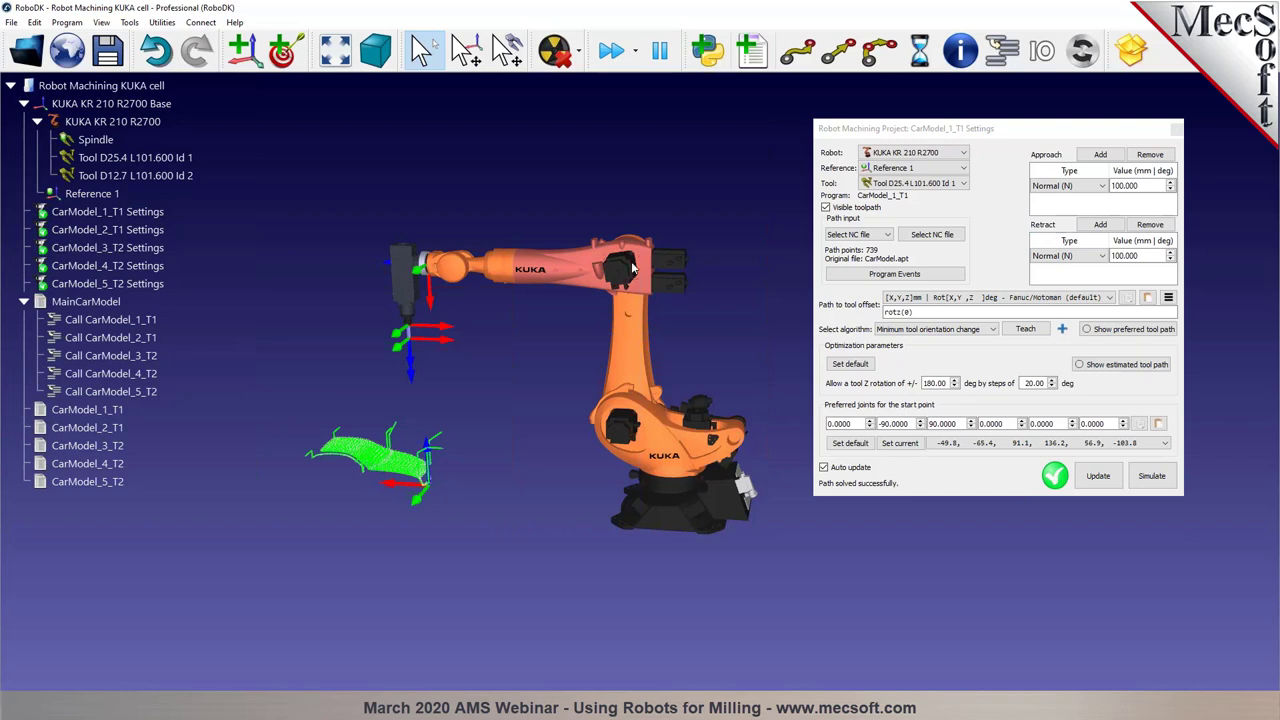
left_click(588, 270)
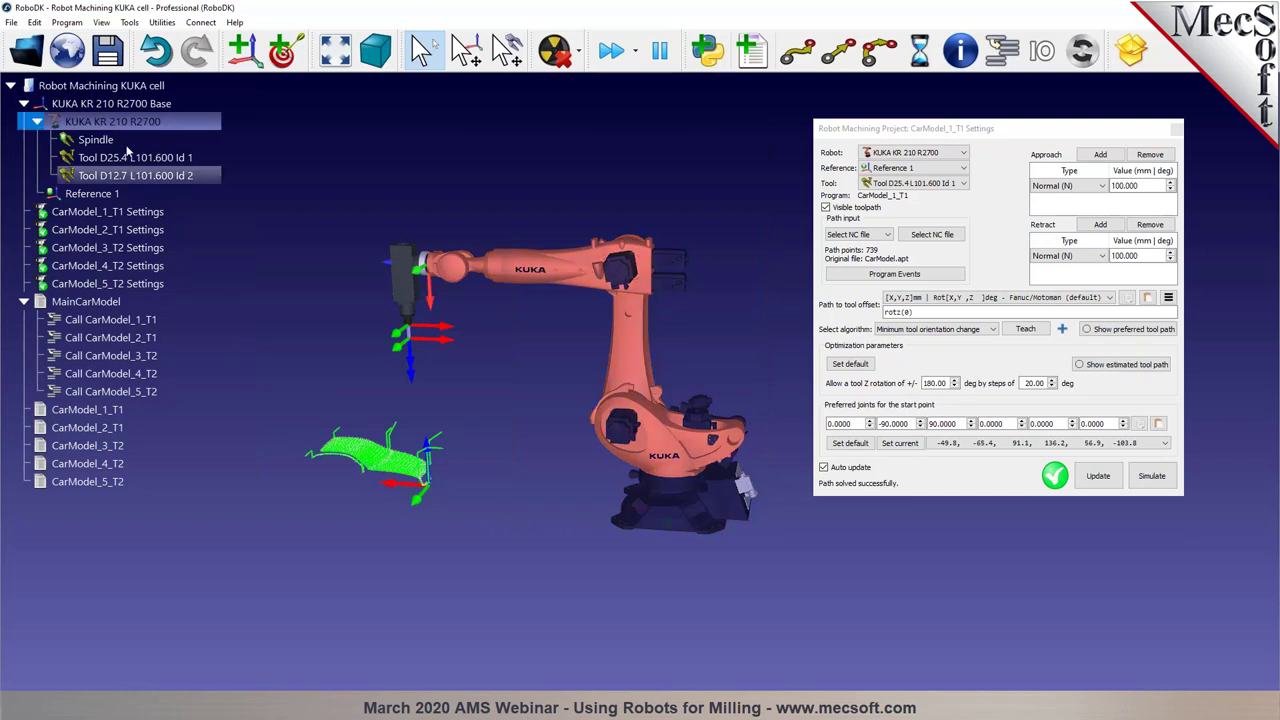
right_click(564, 270)
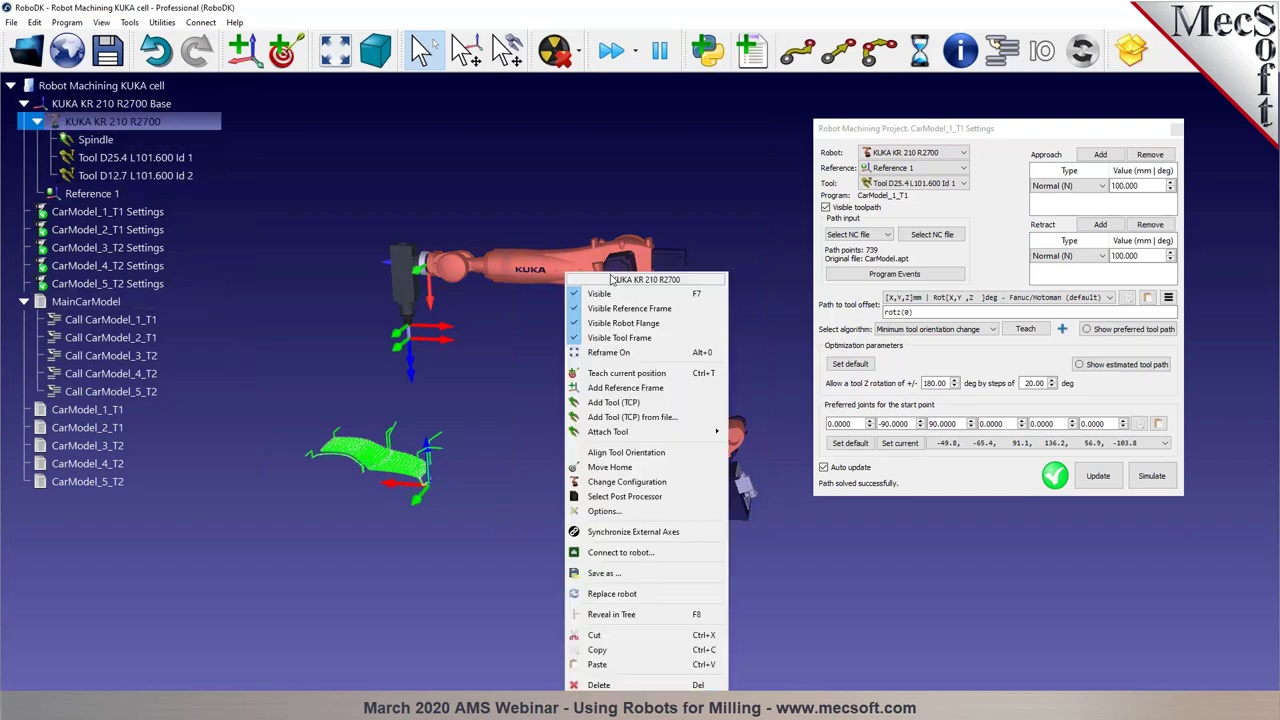
left_click(600, 594)
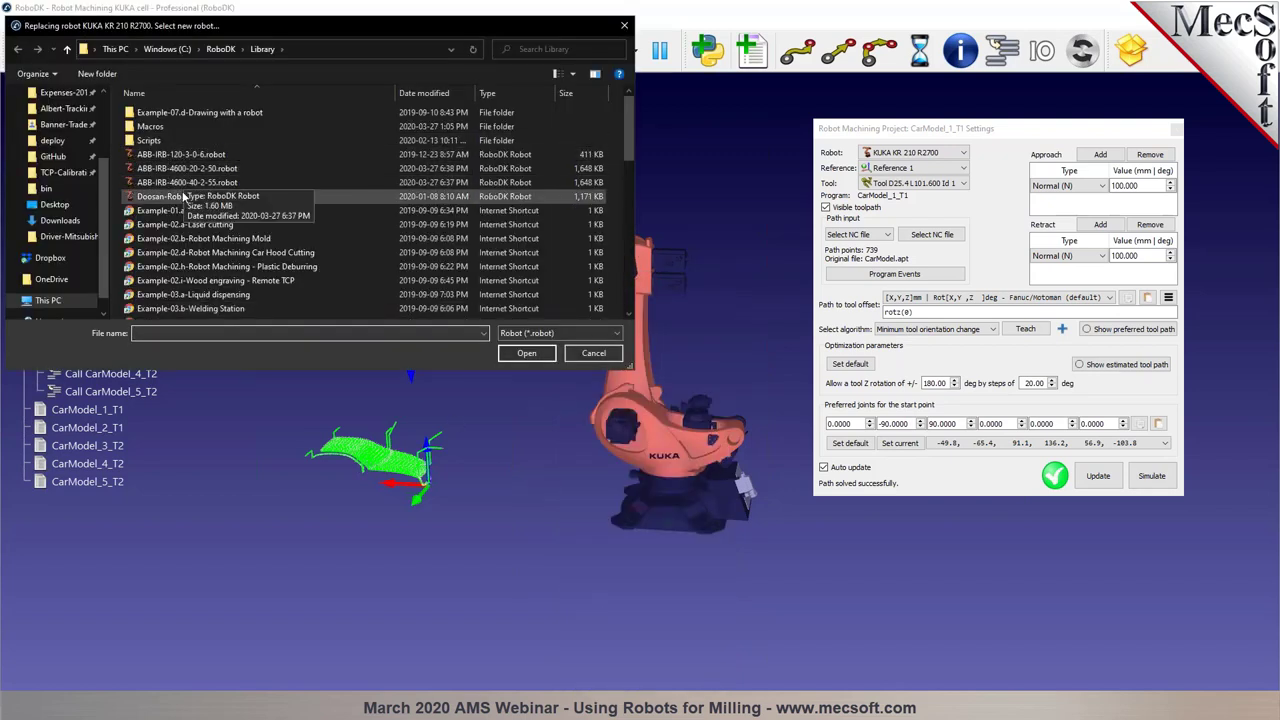
left_click(593, 353)
Close the CarModel_1_T1 settings and the Robot Machining KUKA cell station without saving it
left_click(1177, 130)
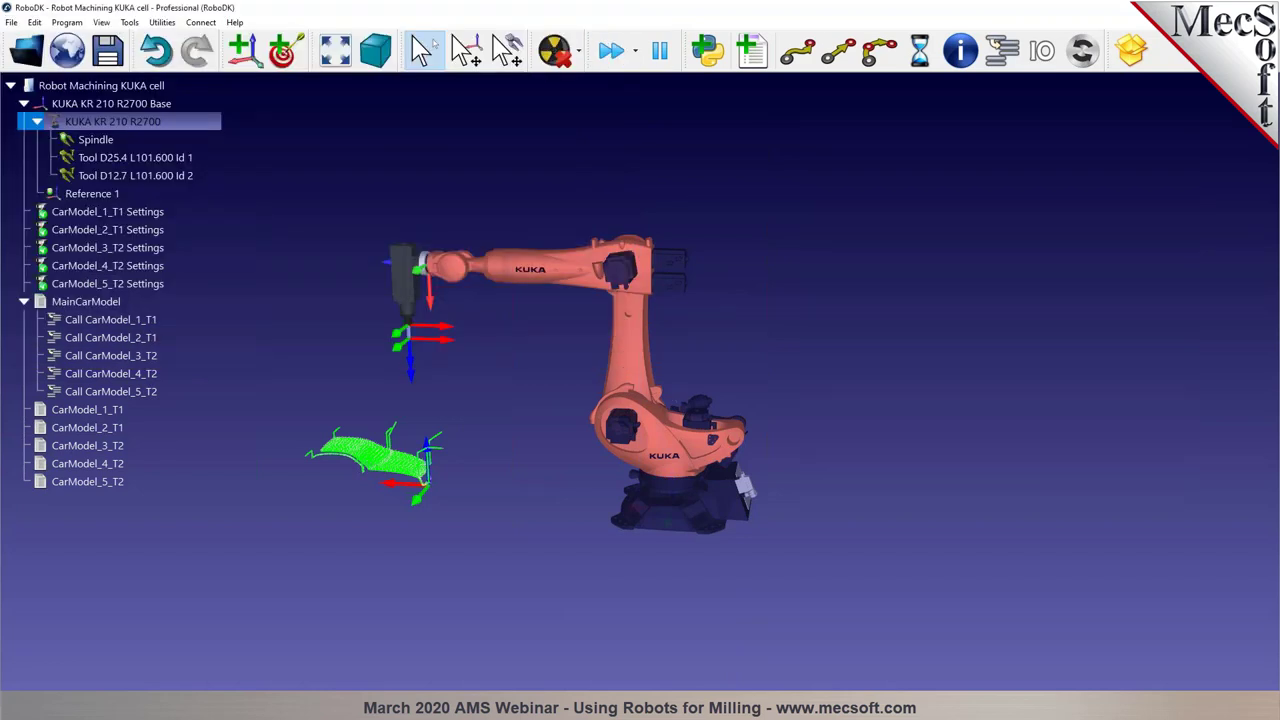
key("ctrl+w")
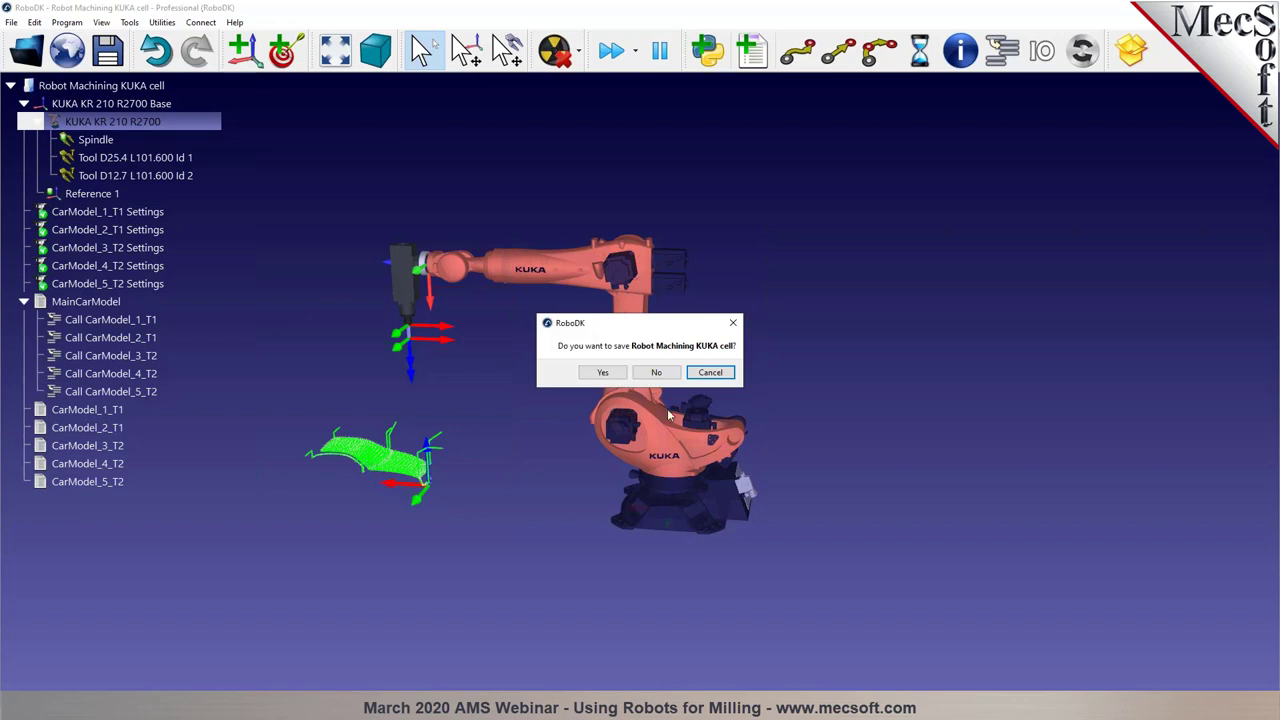
left_click(657, 372)
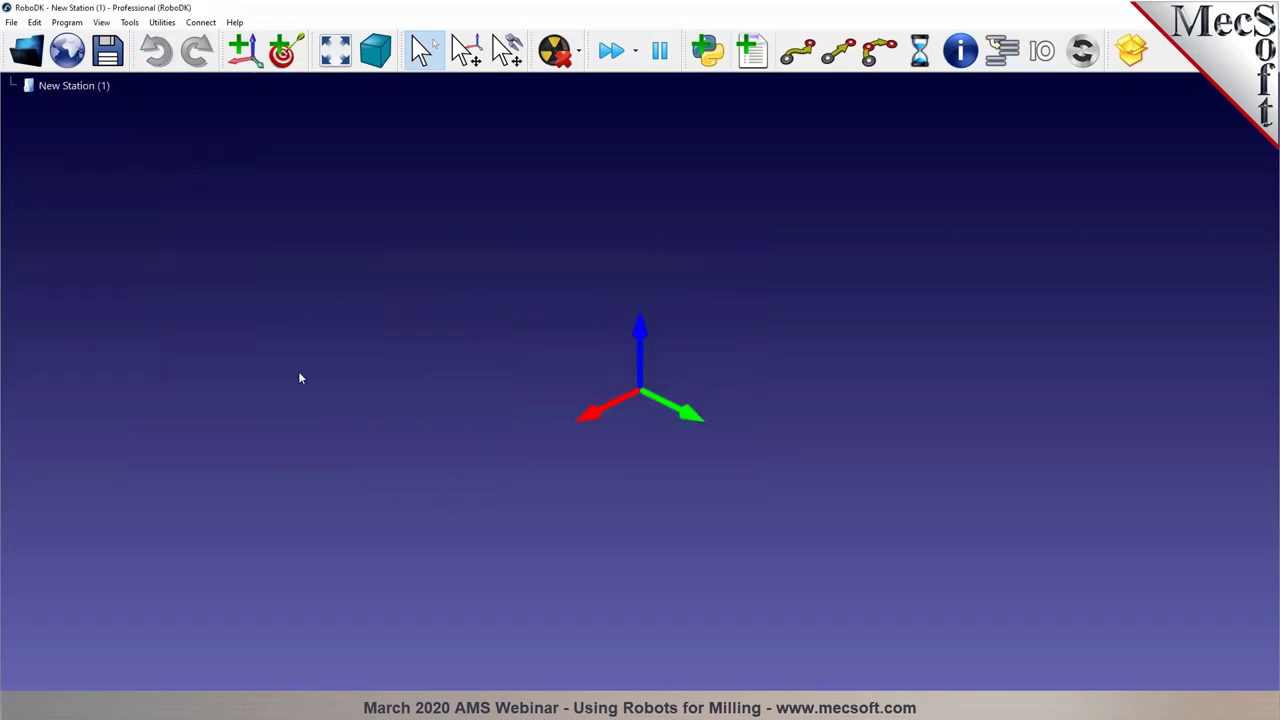
Open the online robot library and filter it to ABB robots with a 10 - 20 kg payload
left_click(72, 54)
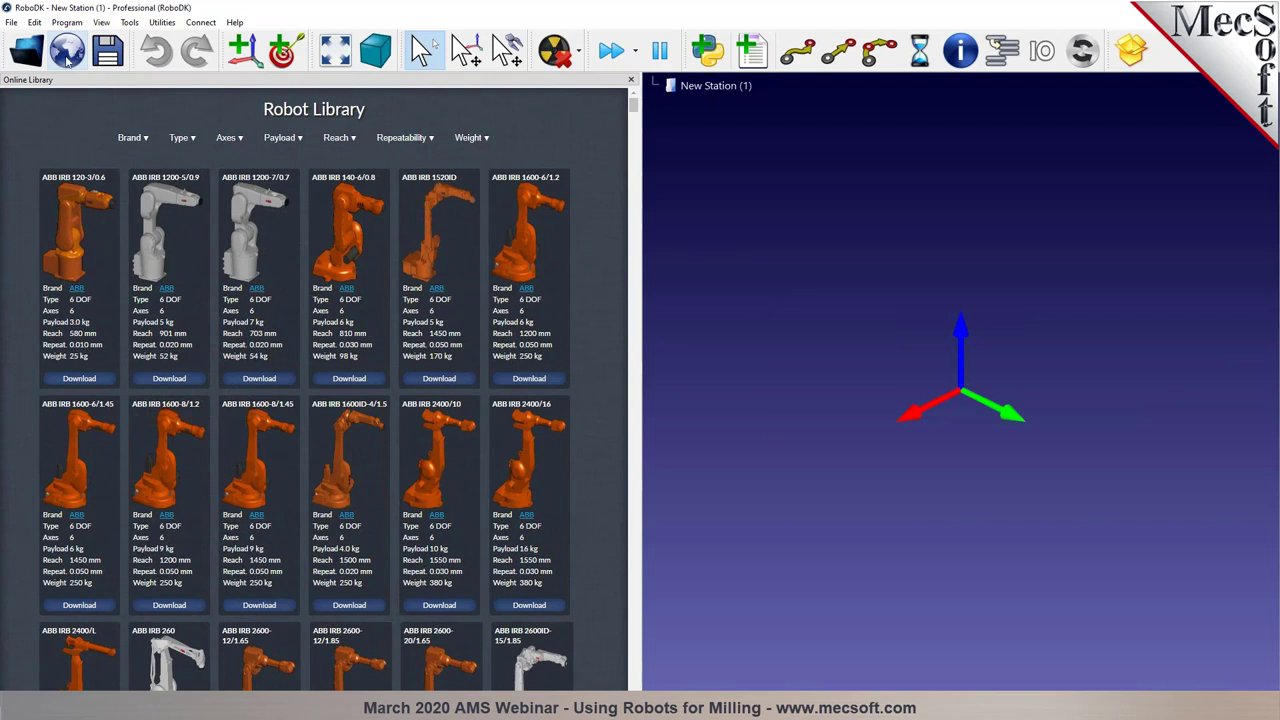
left_click(9, 23)
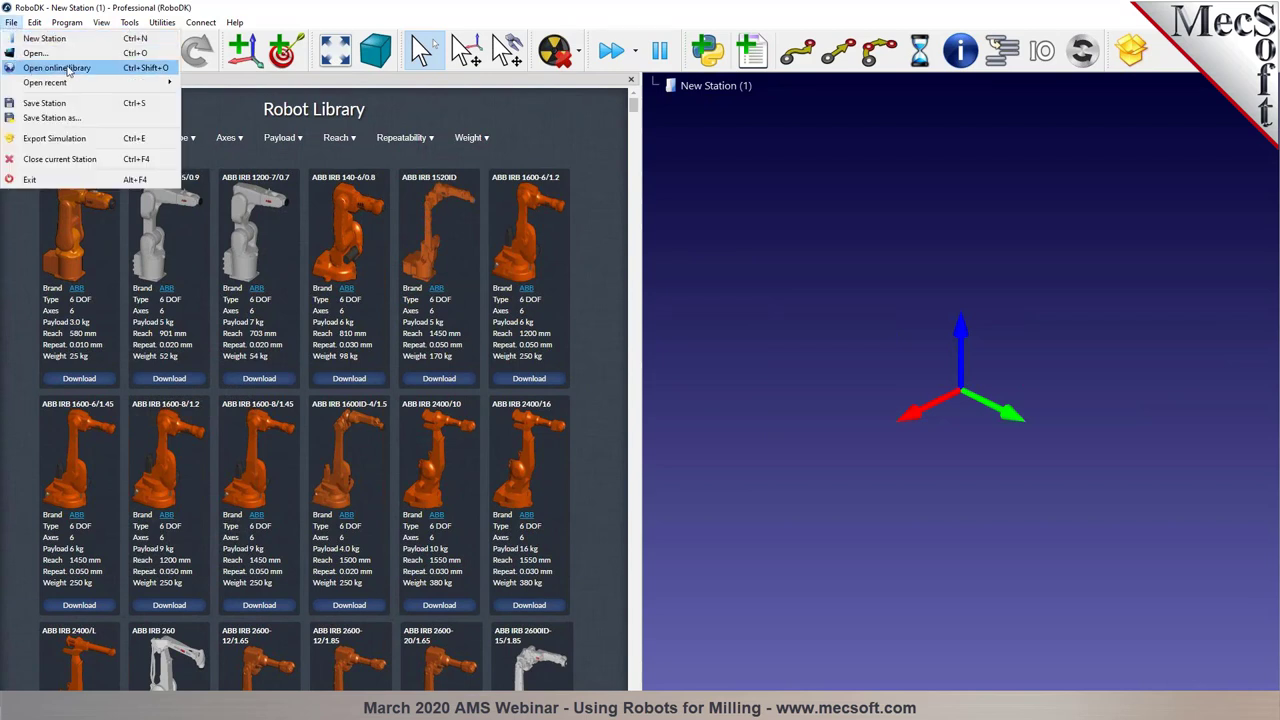
left_click(507, 134)
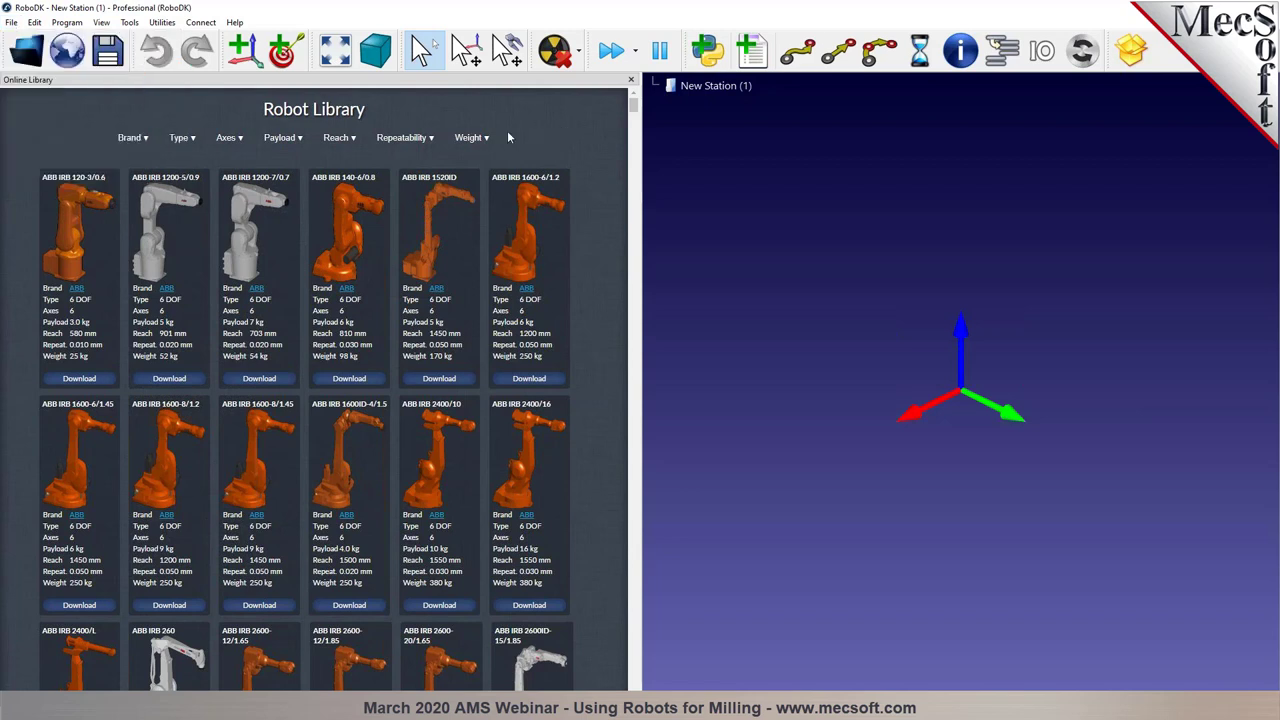
left_click(140, 139)
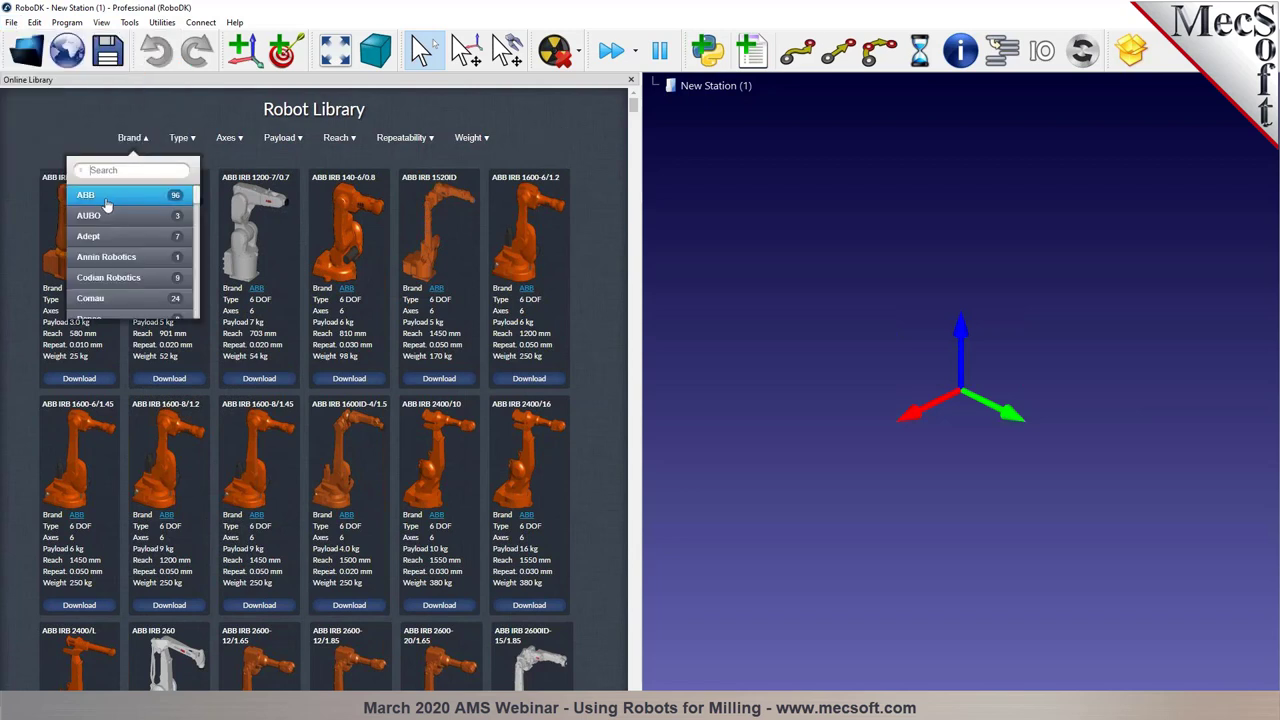
left_click(105, 205)
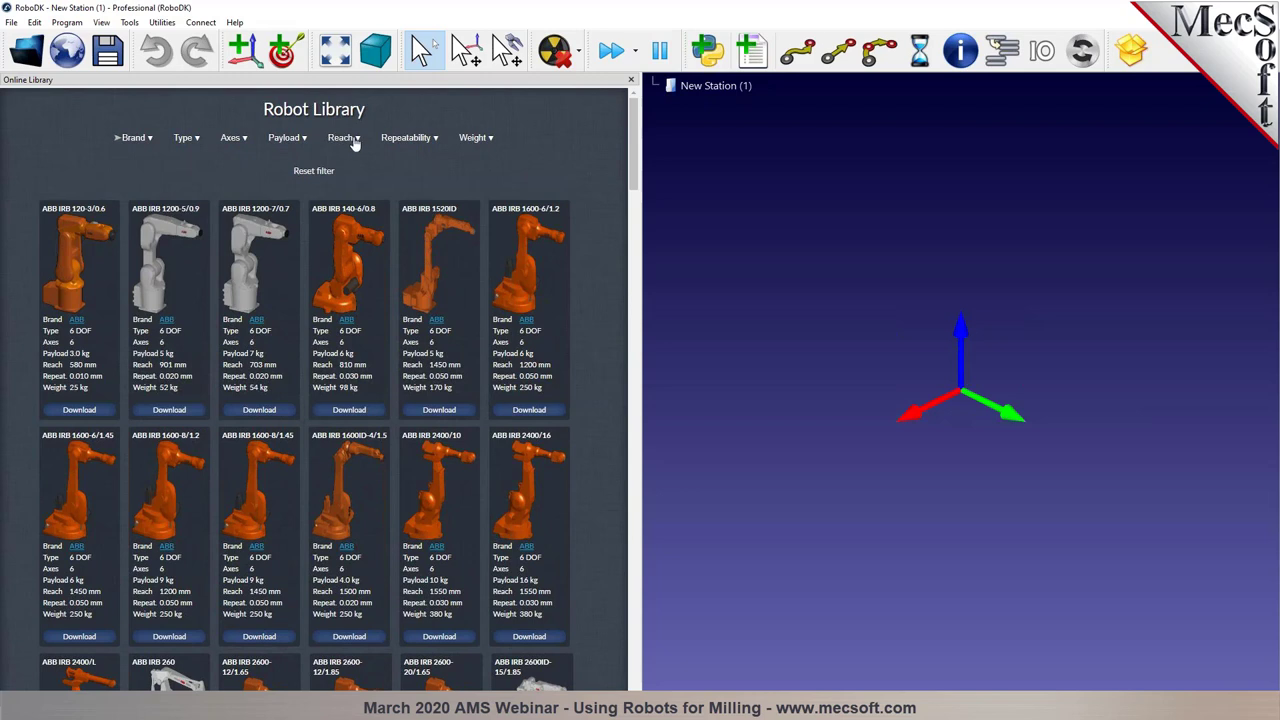
left_click(299, 141)
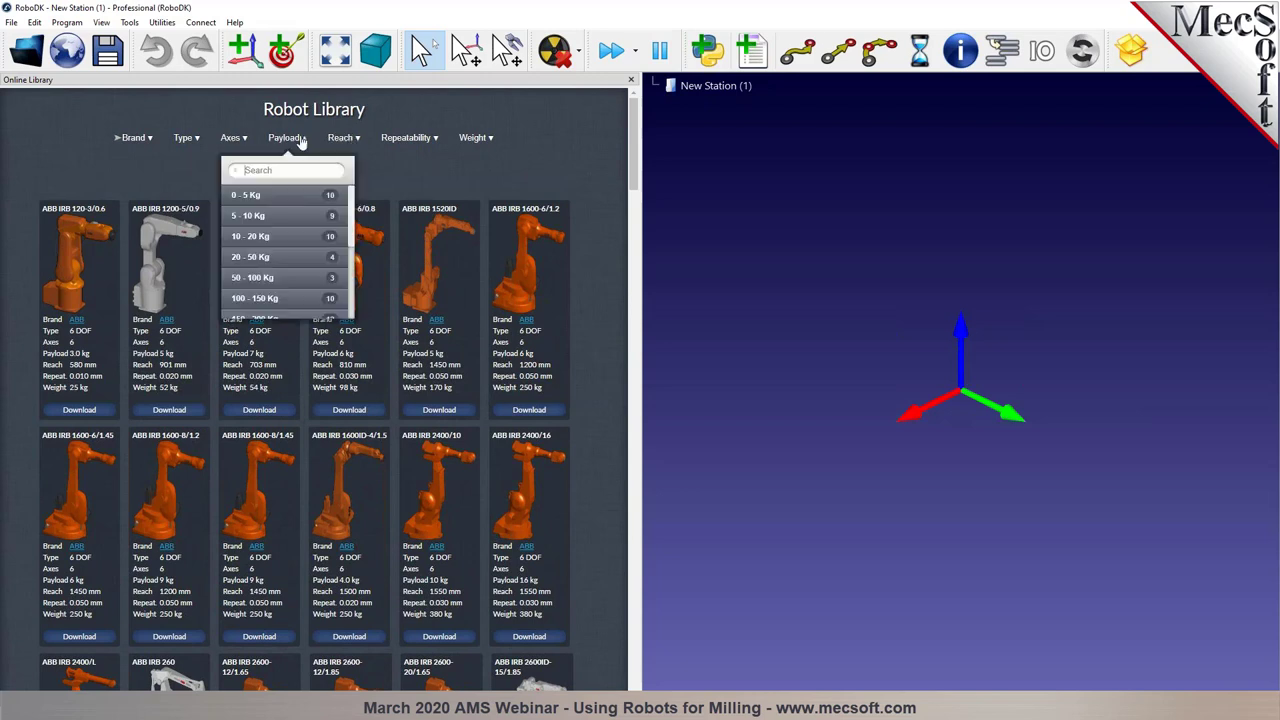
left_click(277, 244)
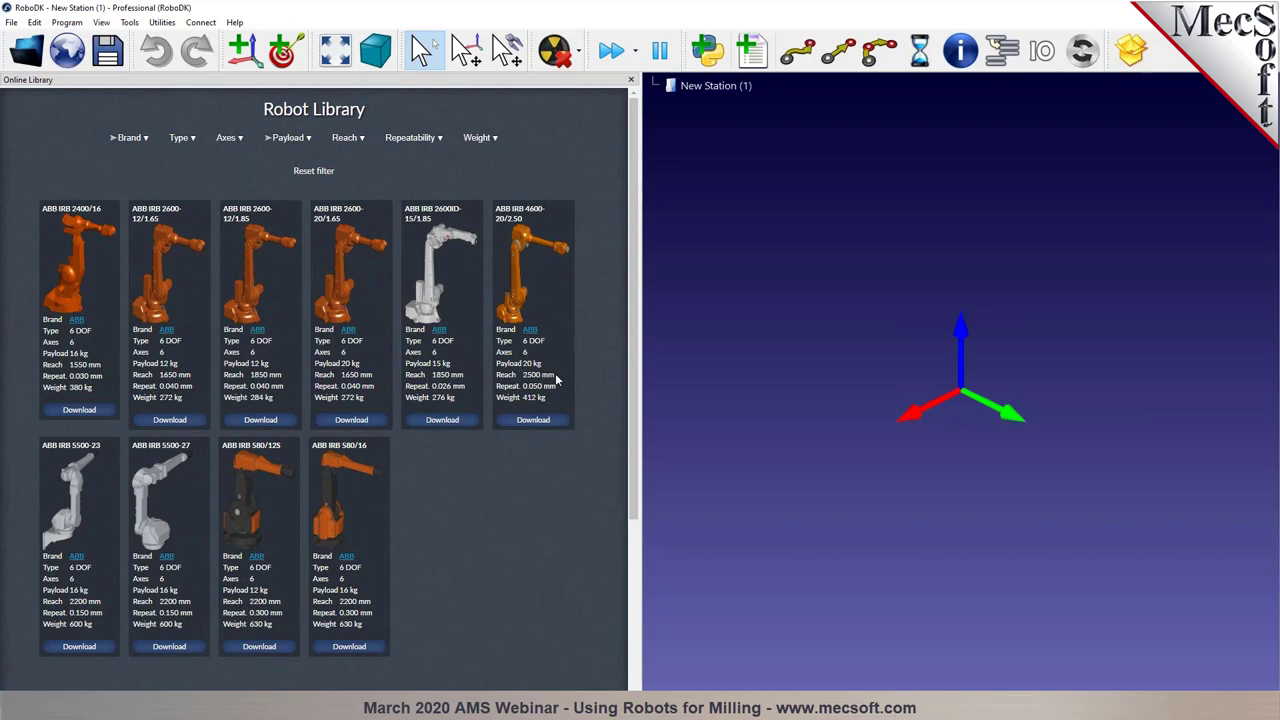
Download the ABB IRB 4600-20/2.50 robot into the new station and close the online library
left_click(532, 421)
left_click(632, 80)
left_click(119, 120)
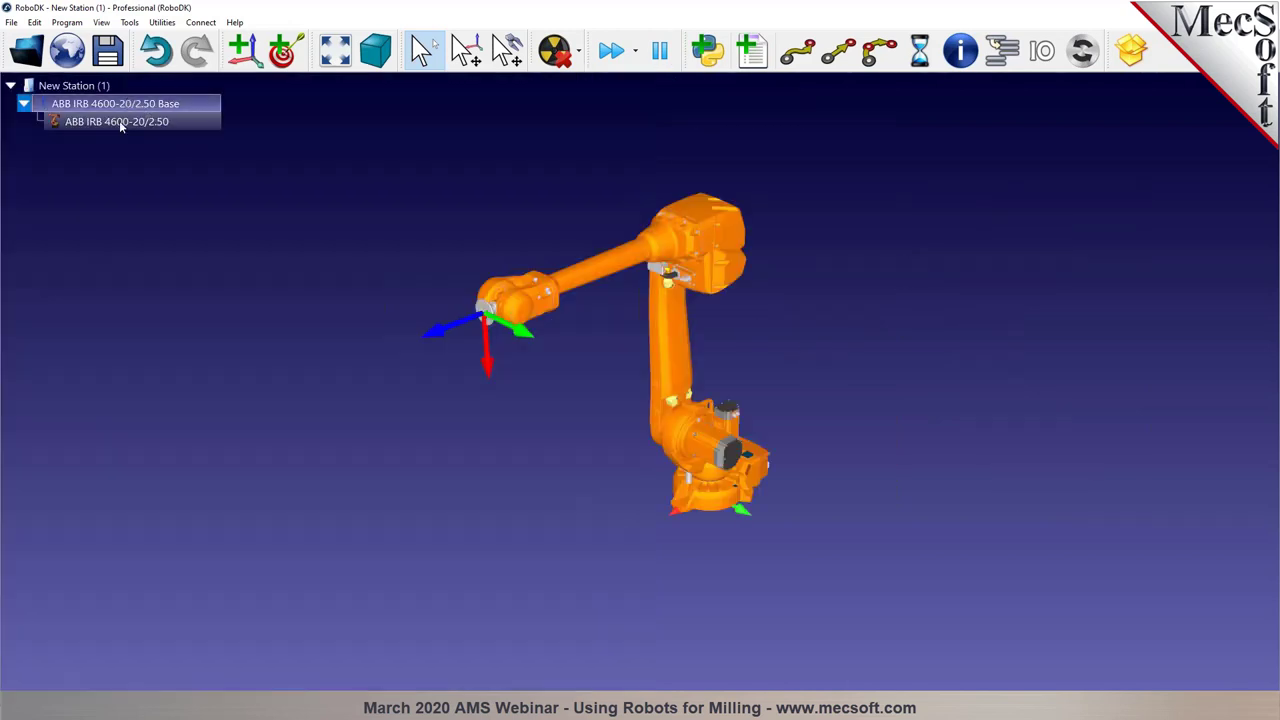
left_click(107, 110)
left_click_drag(662, 427, 659, 471)
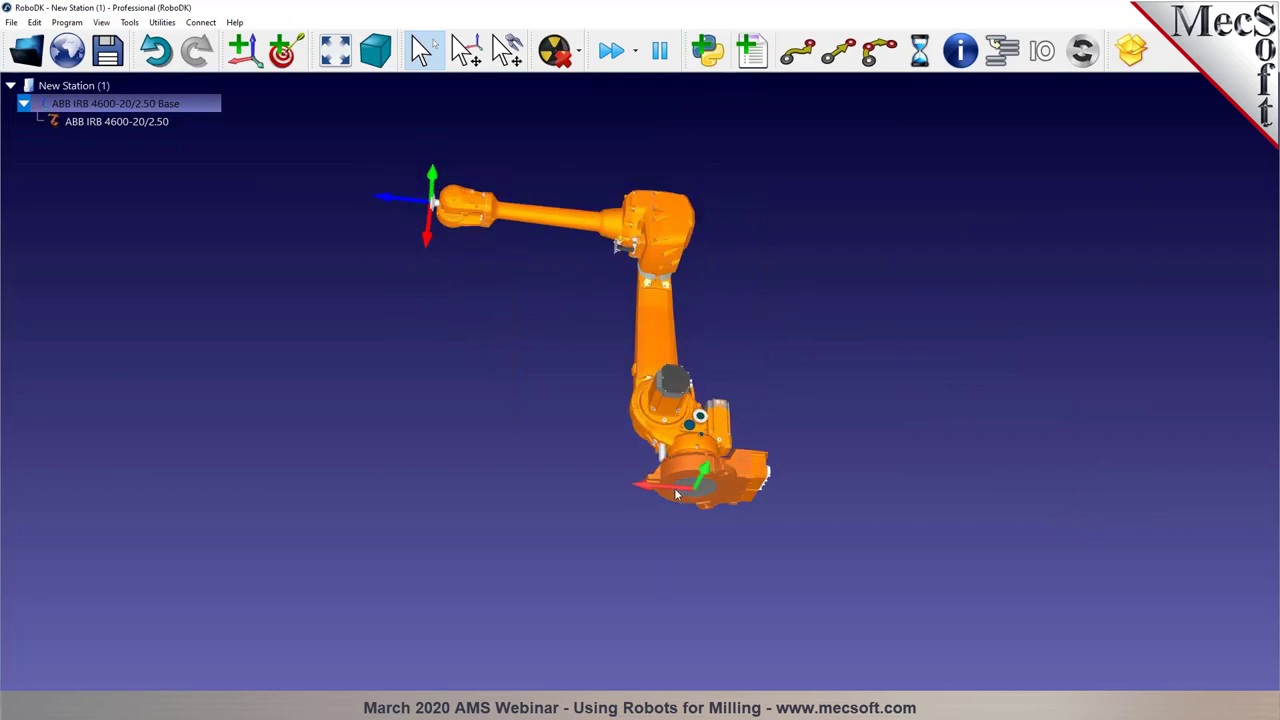
Add the Floor, Spindle and Base objects to the station with the ABB robot
left_click_drag(641, 253, 735, 425)
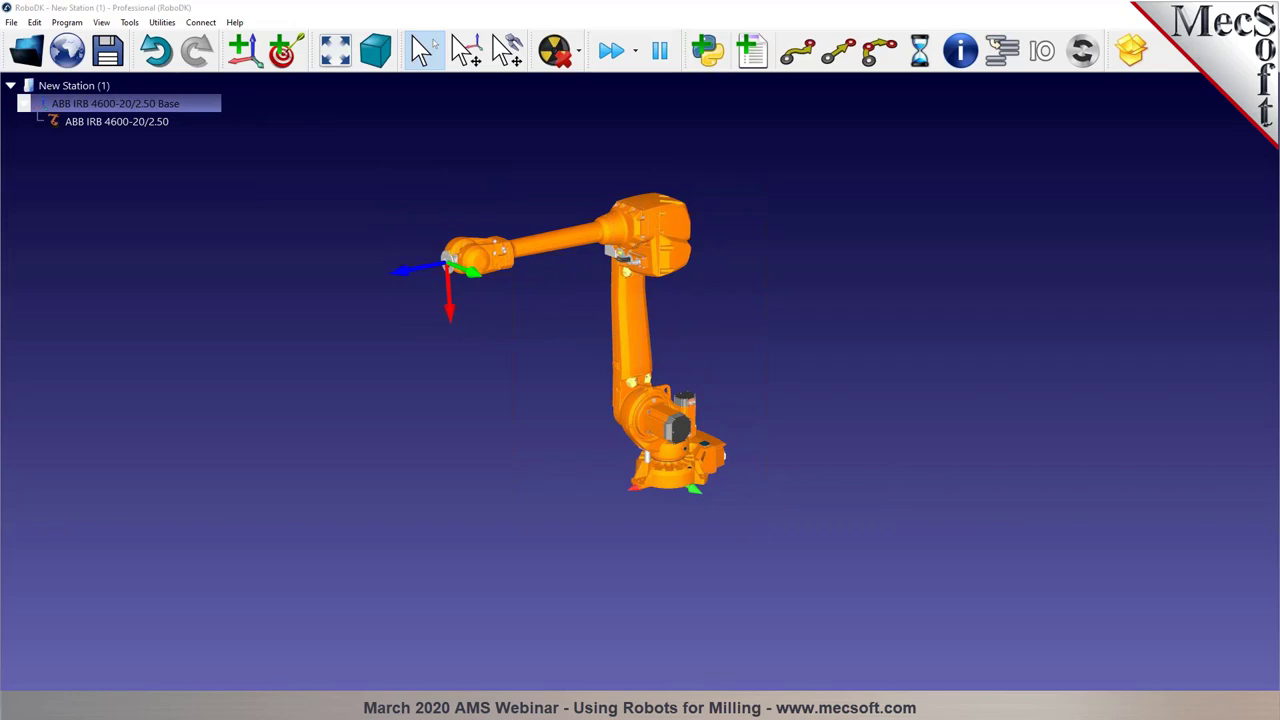
left_click_drag(390, 400, 440, 389)
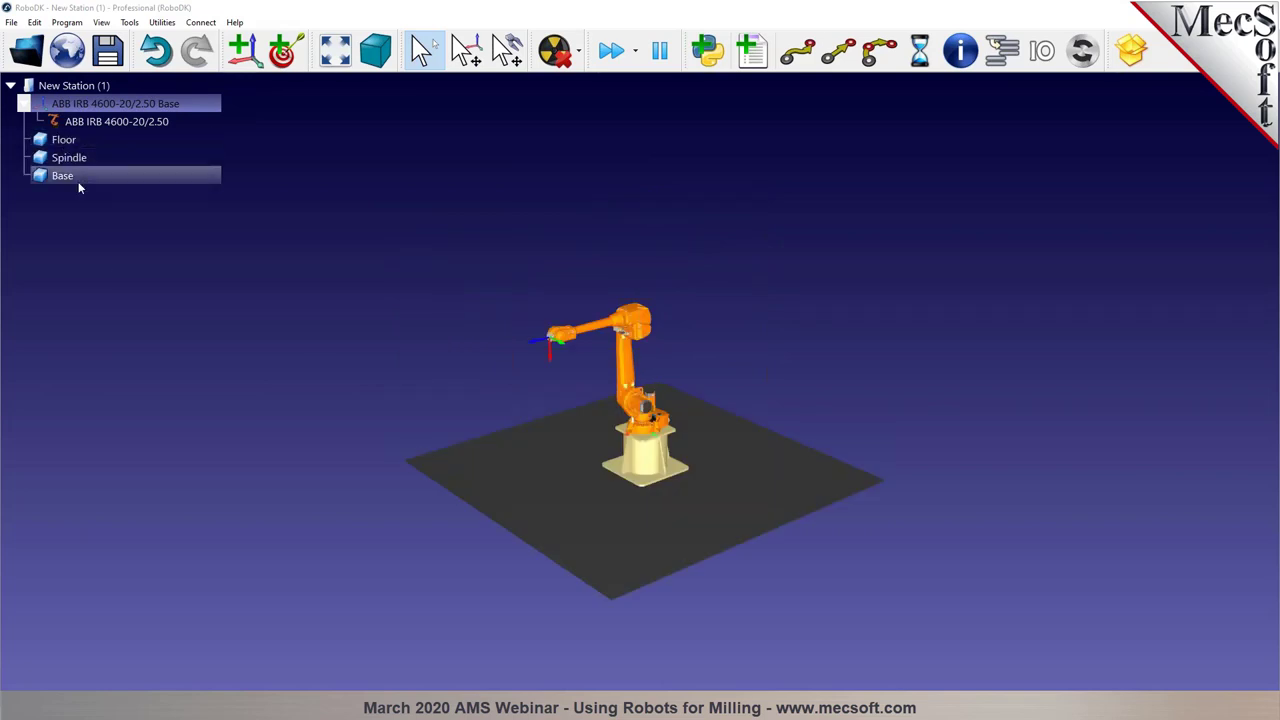
left_click(11, 22)
left_click(33, 53)
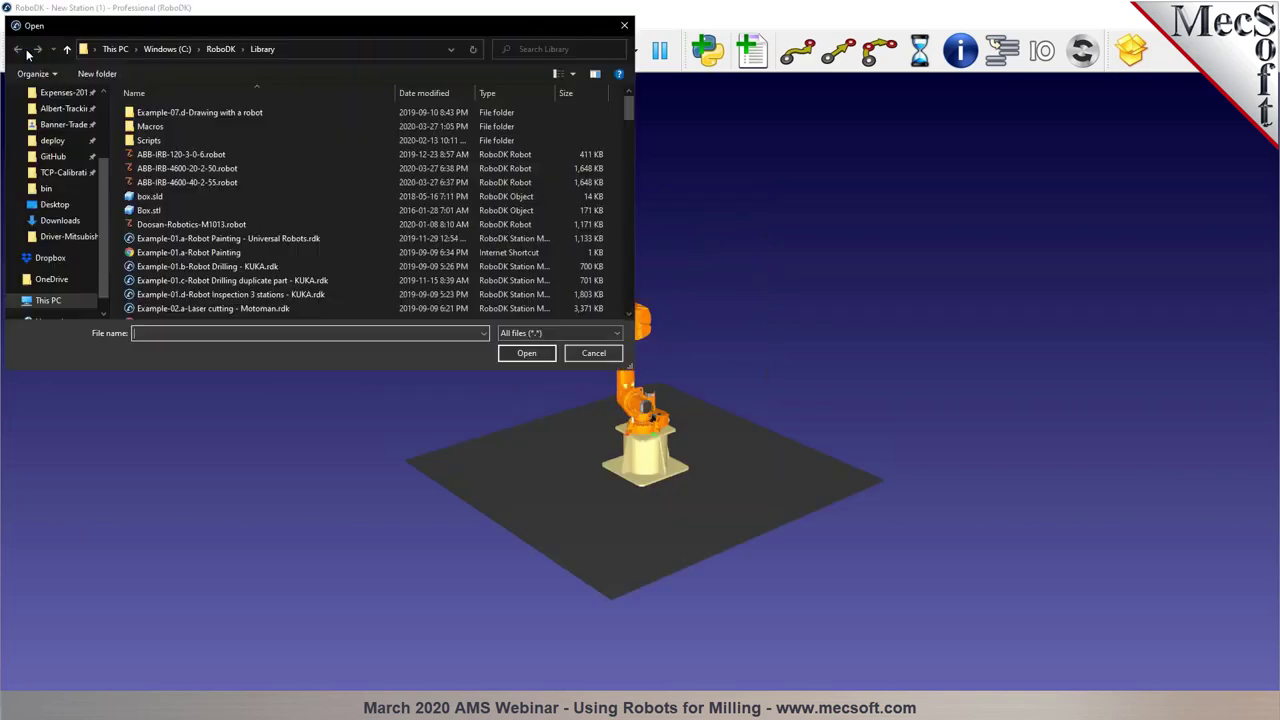
left_click(594, 354)
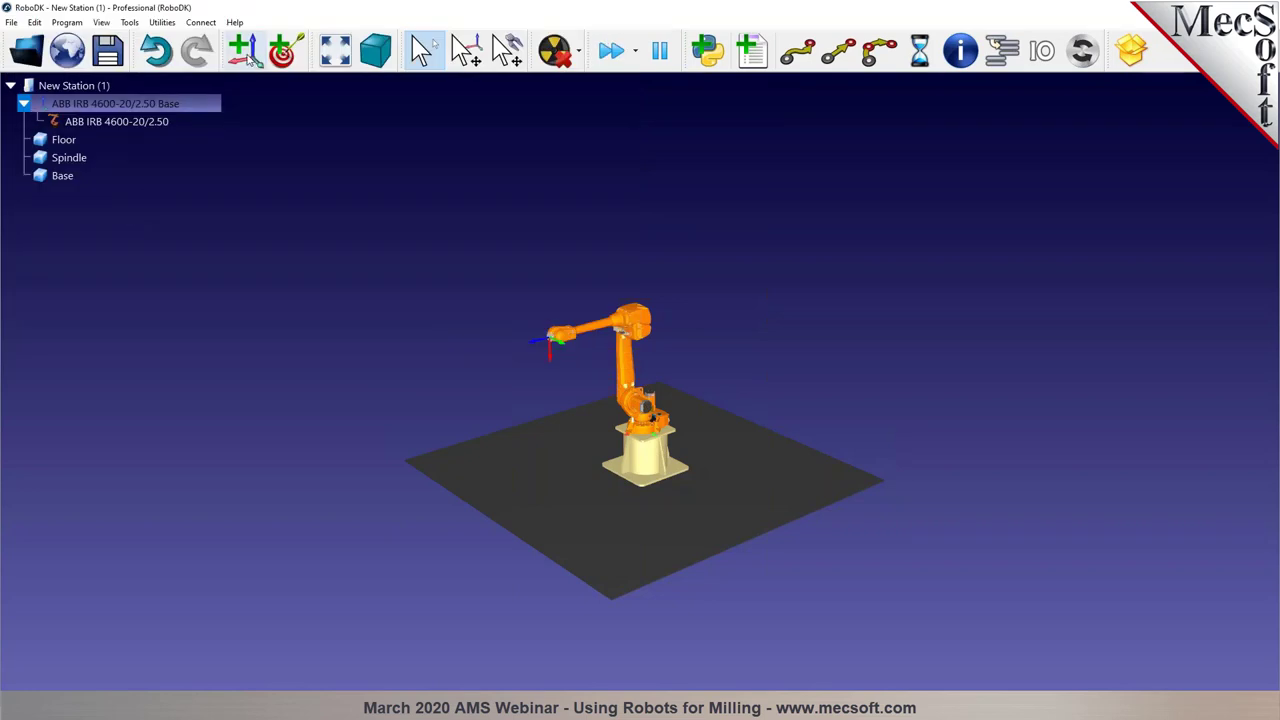
Add a reference frame under the ABB robot base and nest the Floor, Spindle and Base objects in it
left_click(247, 58)
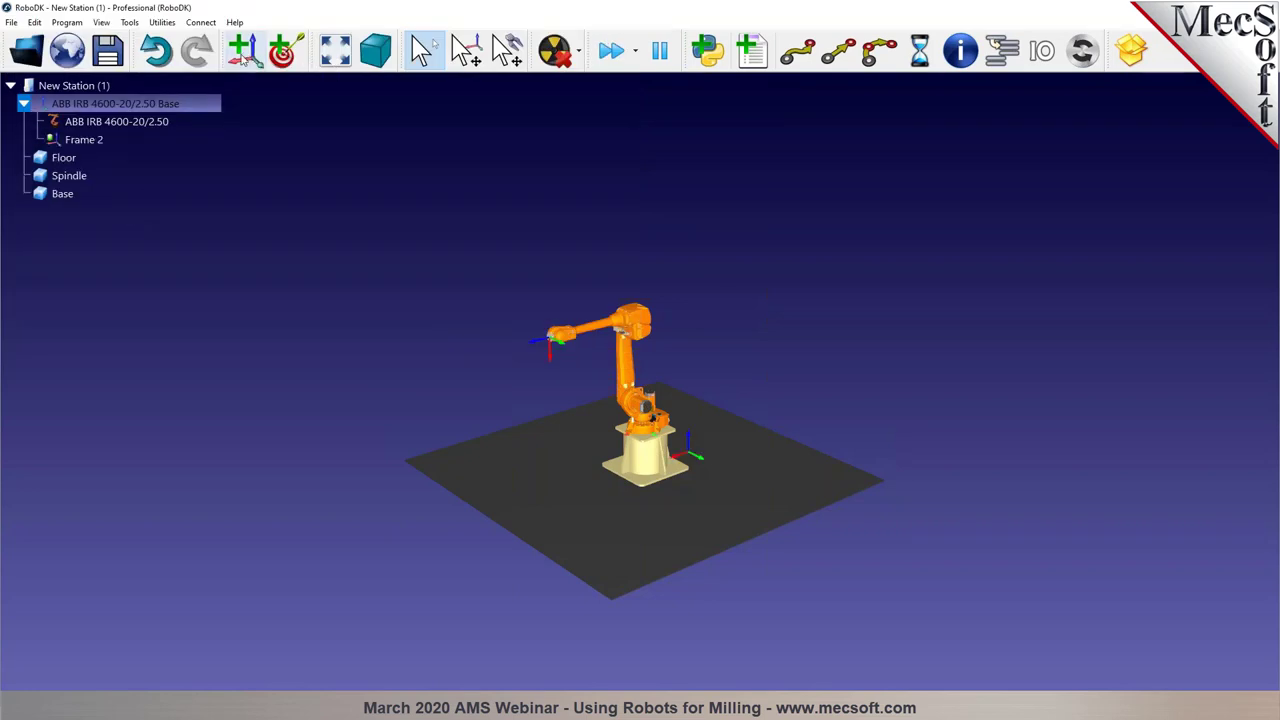
left_click(67, 22)
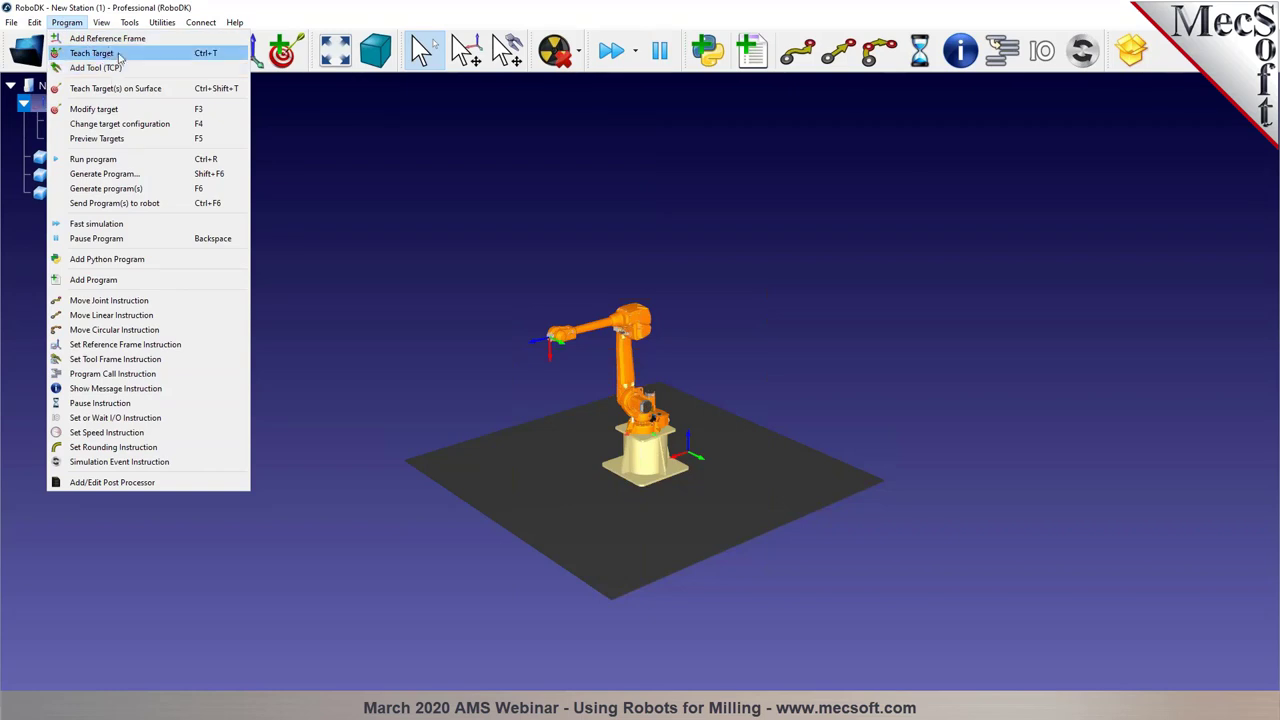
left_click(95, 38)
mouse_move(63, 157)
left_mouse_down()
mouse_move(75, 172)
mouse_move(63, 196)
mouse_move(61, 140)
left_mouse_up()
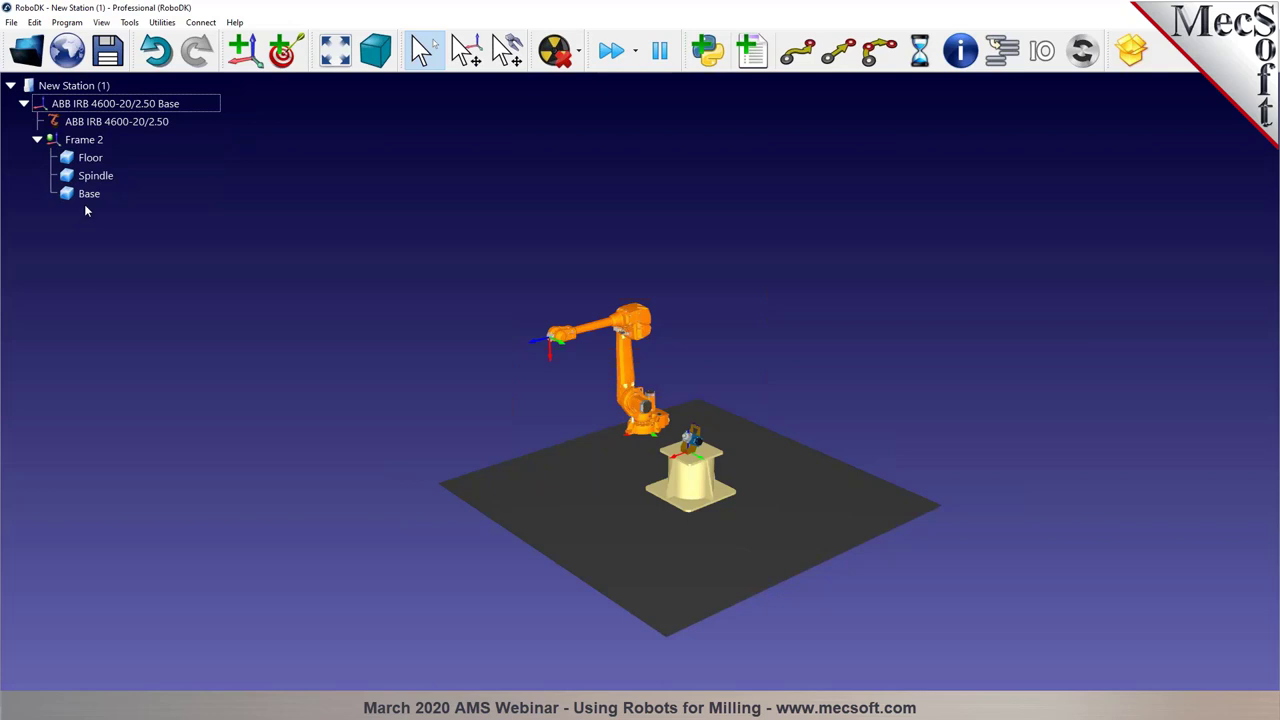
Attach the Spindle object to the ABB IRB 4600-20/2.50 robot as its tool
left_click_drag(603, 471, 533, 436)
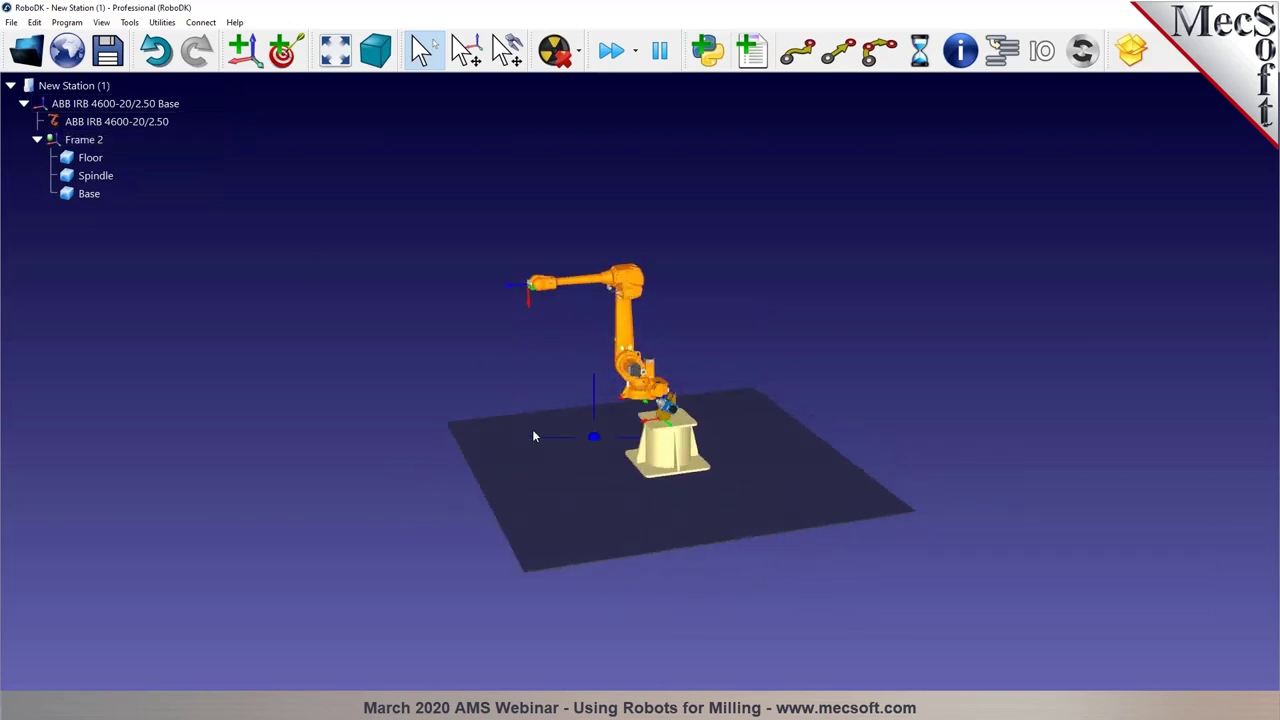
scroll(541, 368, "up", 5)
left_click(726, 425)
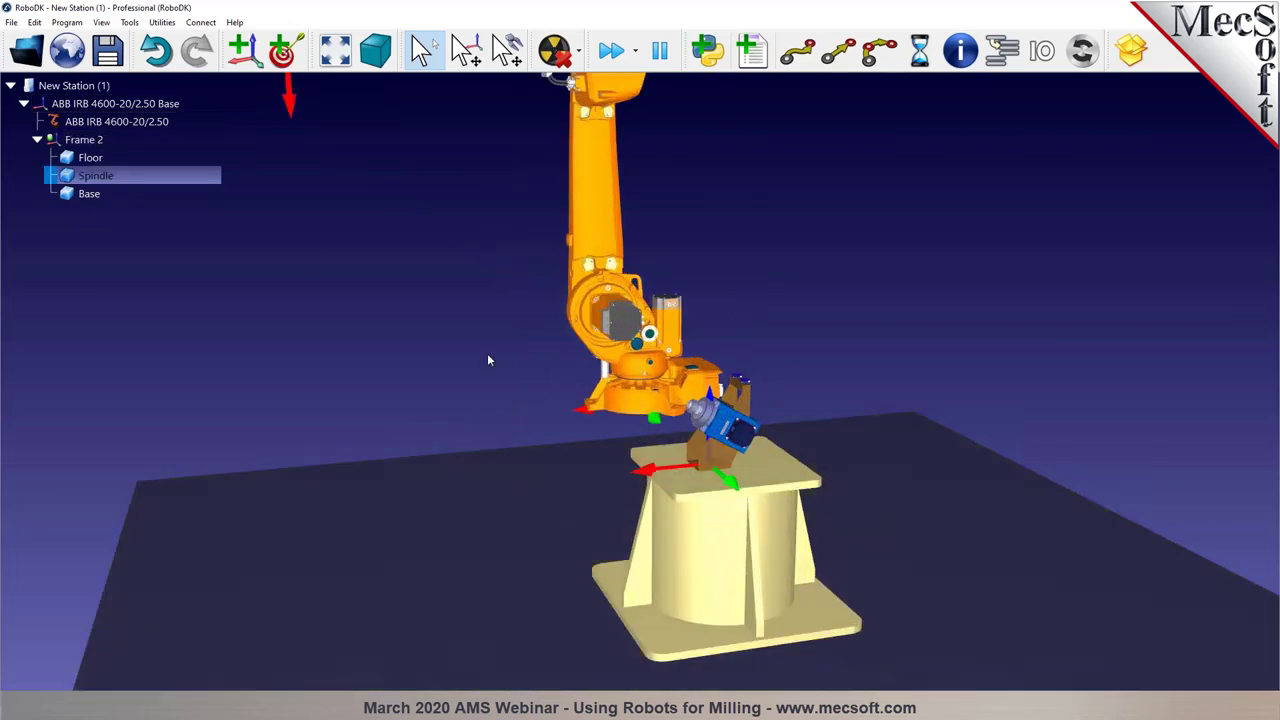
mouse_move(101, 176)
left_mouse_down()
mouse_move(155, 165)
mouse_move(93, 119)
mouse_move(100, 176)
left_mouse_up()
right_click_drag(398, 168, 445, 240)
scroll(445, 240, "down", 3)
left_click_drag(95, 176, 118, 121)
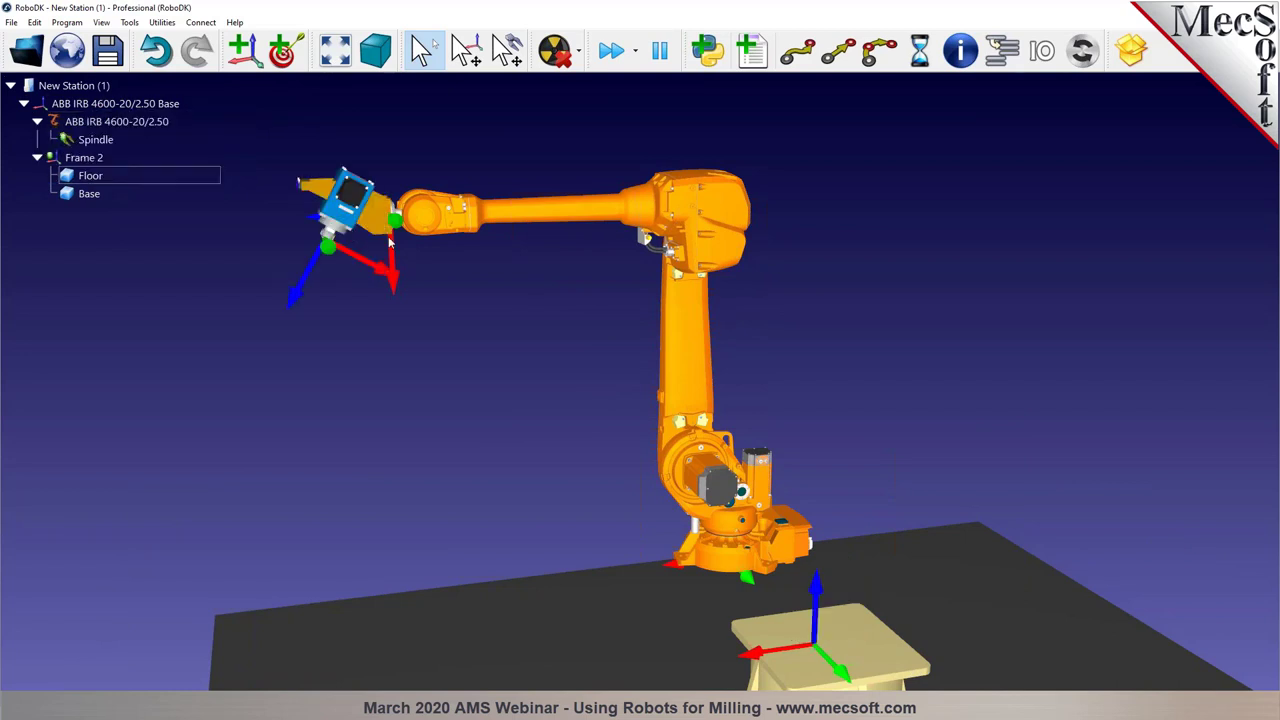
Open the Spindle tool's details and set its tool center point format to the ABB RAPID quaternion
left_click_drag(590, 378, 634, 380)
scroll(634, 340, "up", 4)
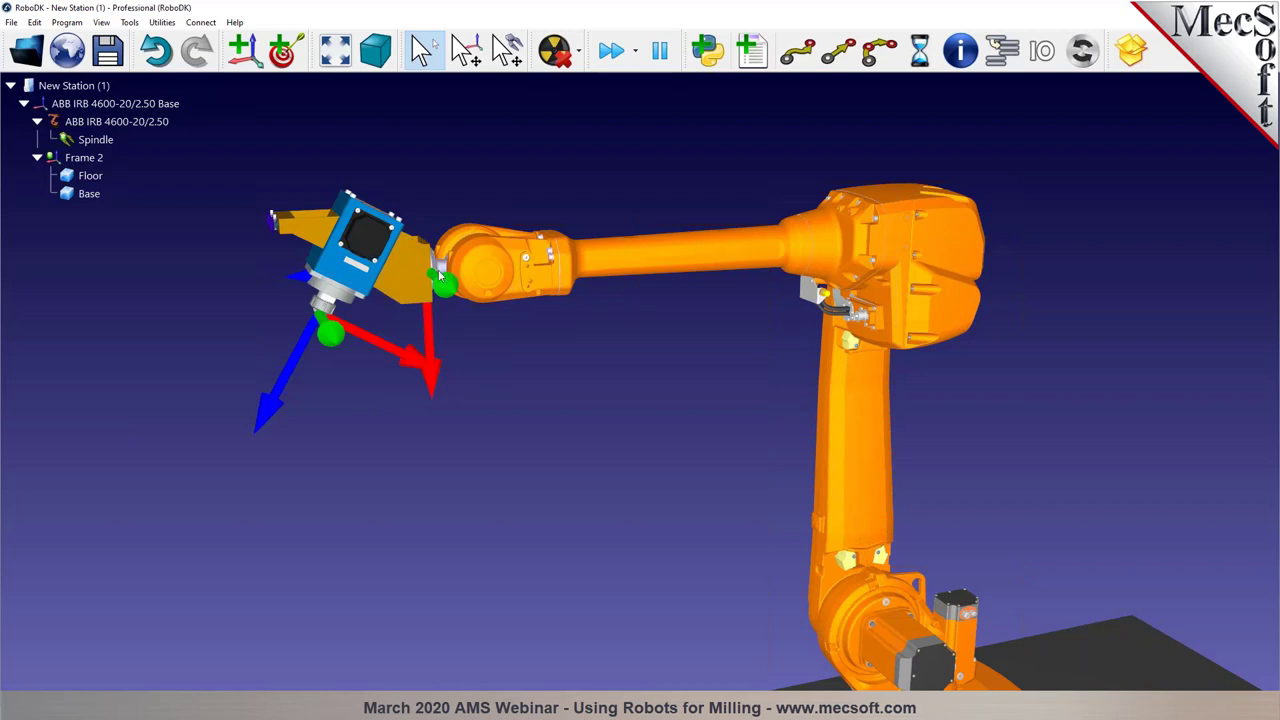
double_click(401, 257)
left_click(1034, 186)
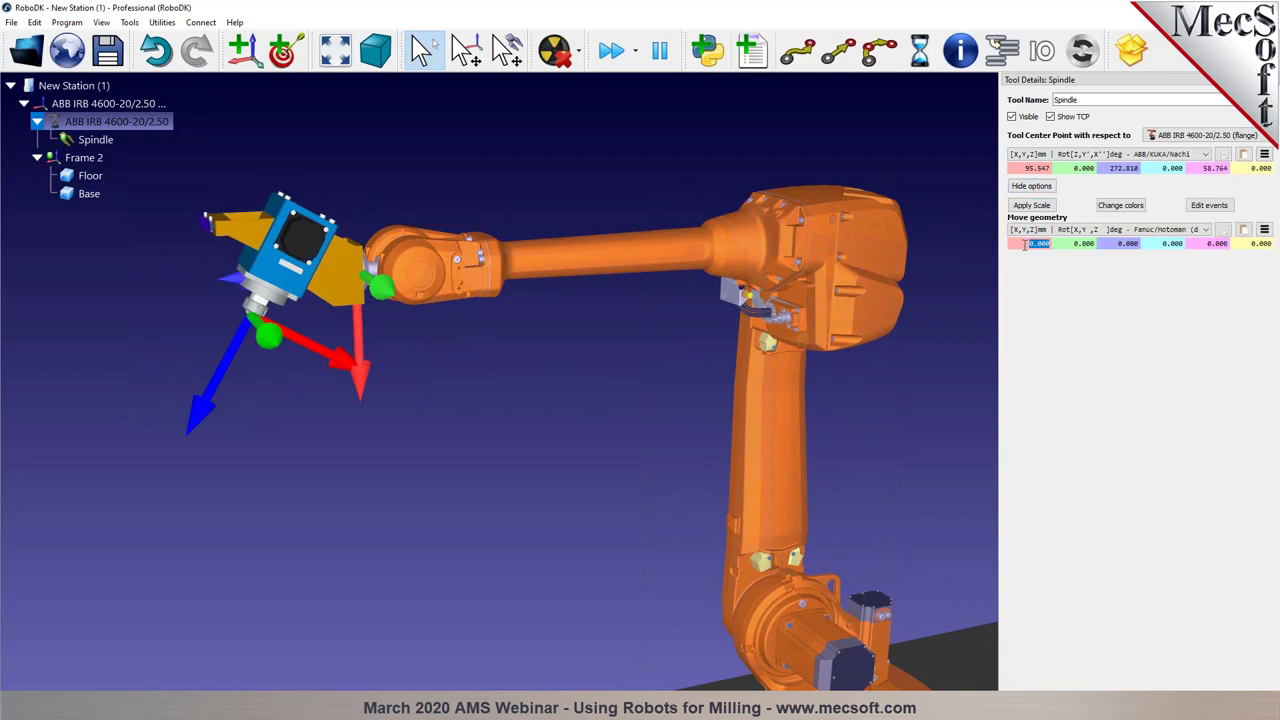
left_click(1045, 188)
scroll(445, 323, "up", 5)
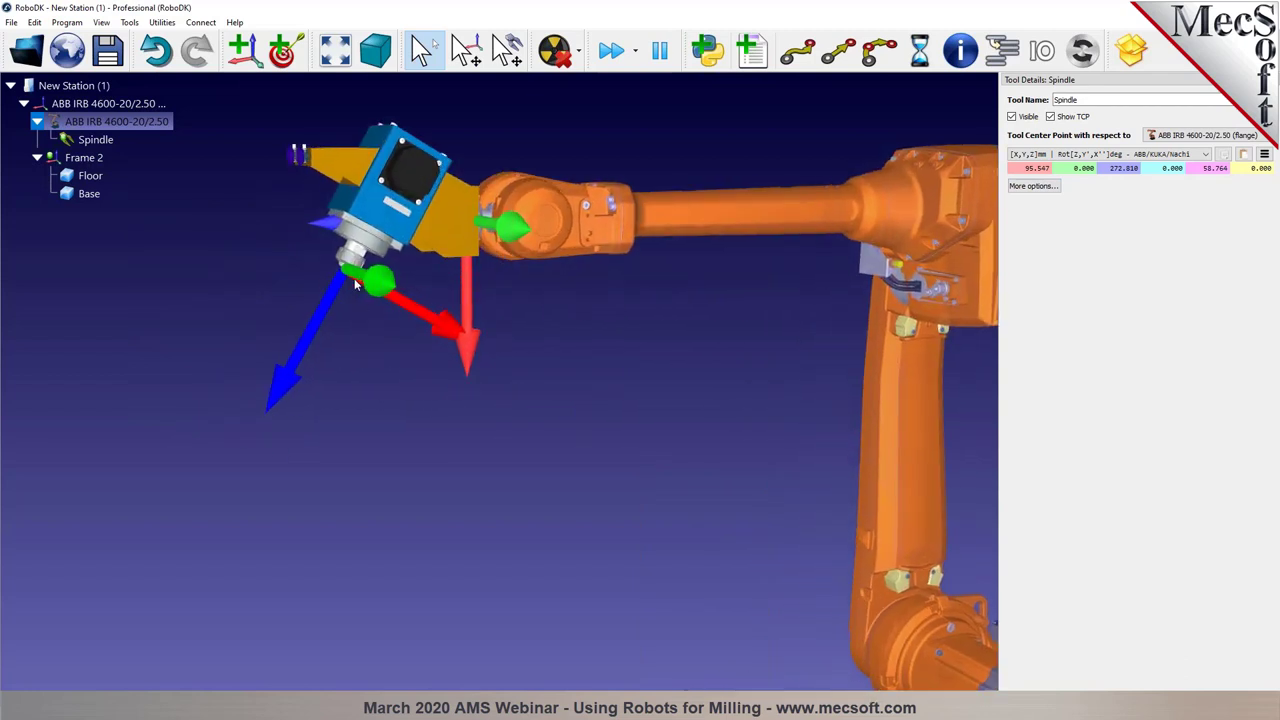
left_click_drag(467, 338, 600, 370)
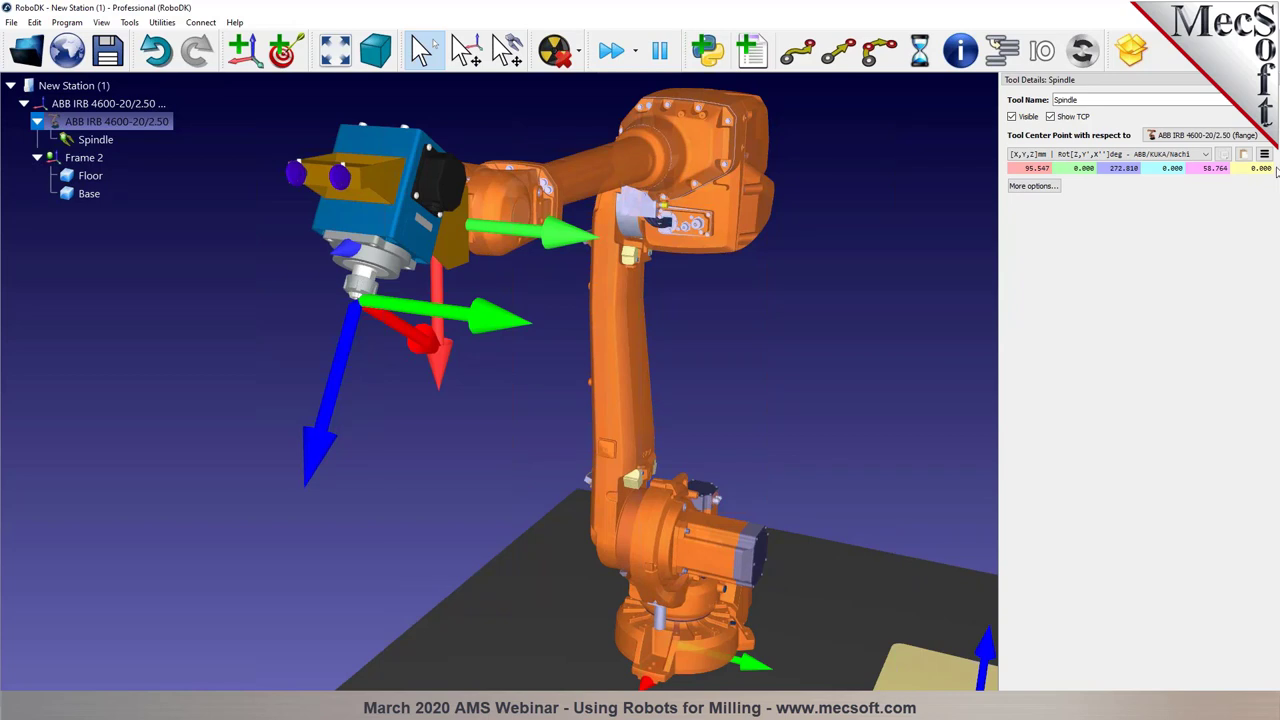
left_click(1155, 155)
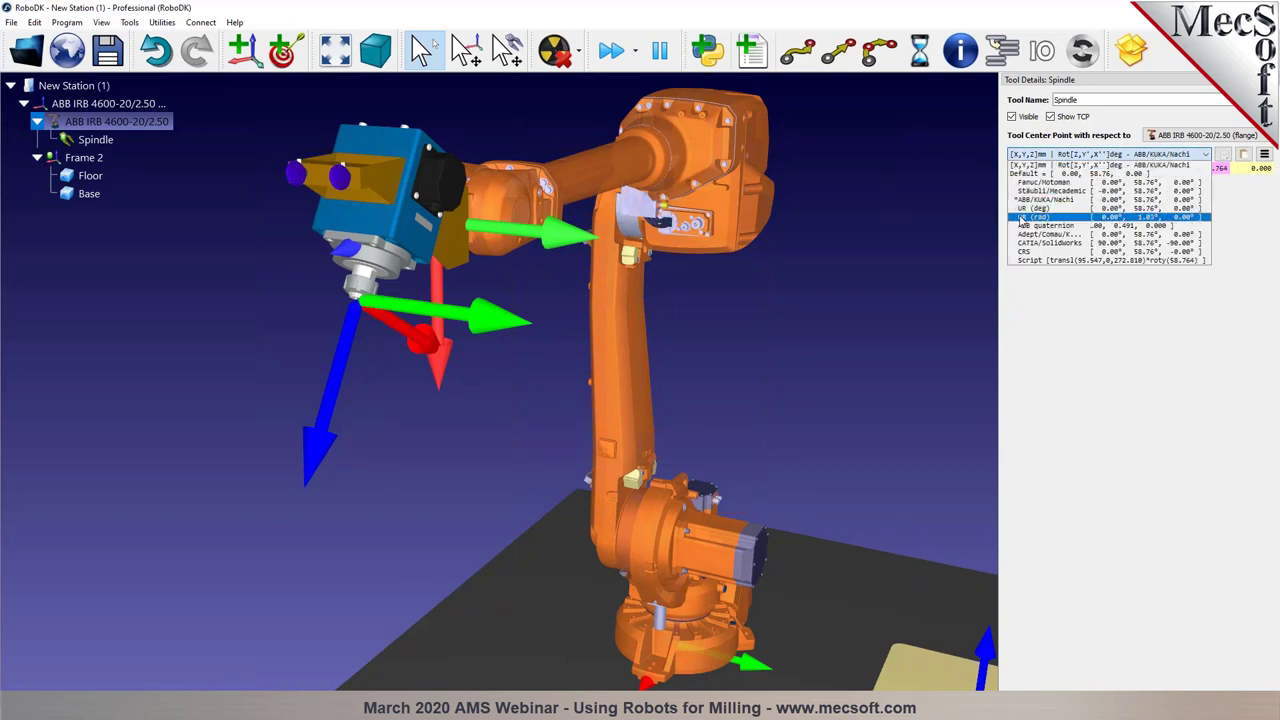
left_click(1046, 226)
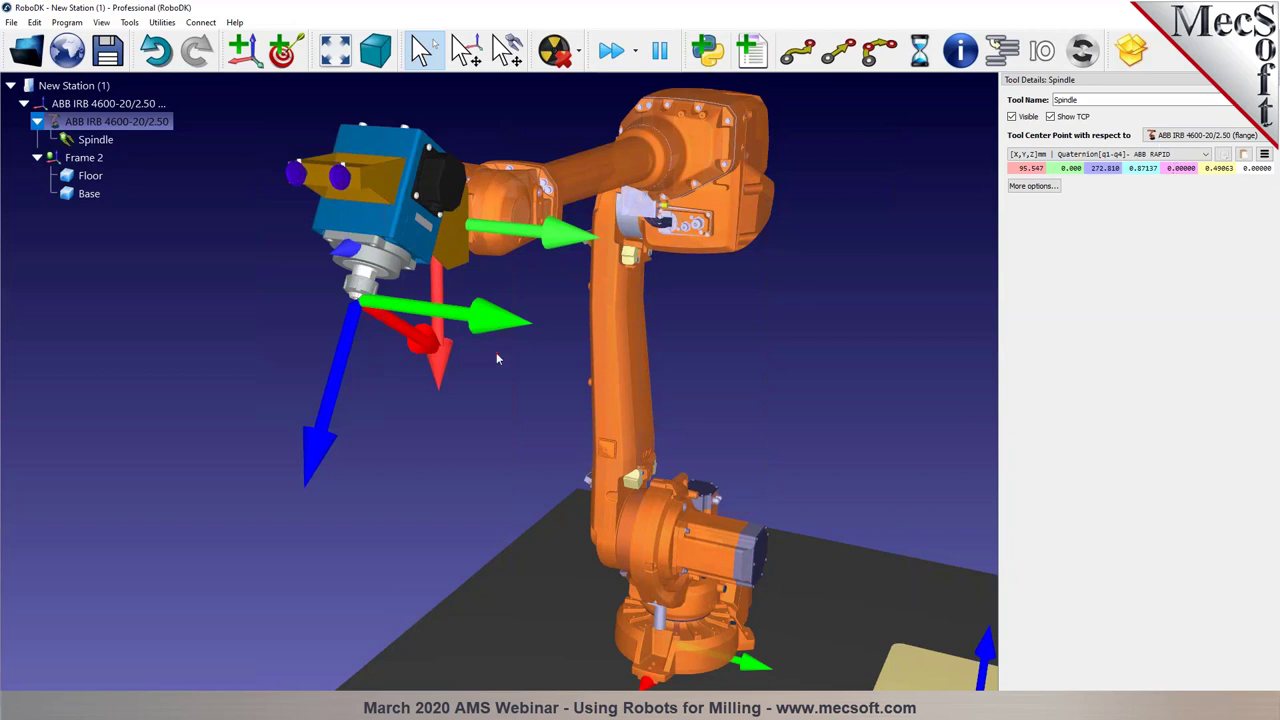
Move the Spindle's tool center point in the 3D view to about X 96.4 mm and Z 273.4 mm from the robot flange
key("alt+shift")
left_click_drag(450, 432, 413, 353, "alt+shift")
left_click(511, 63)
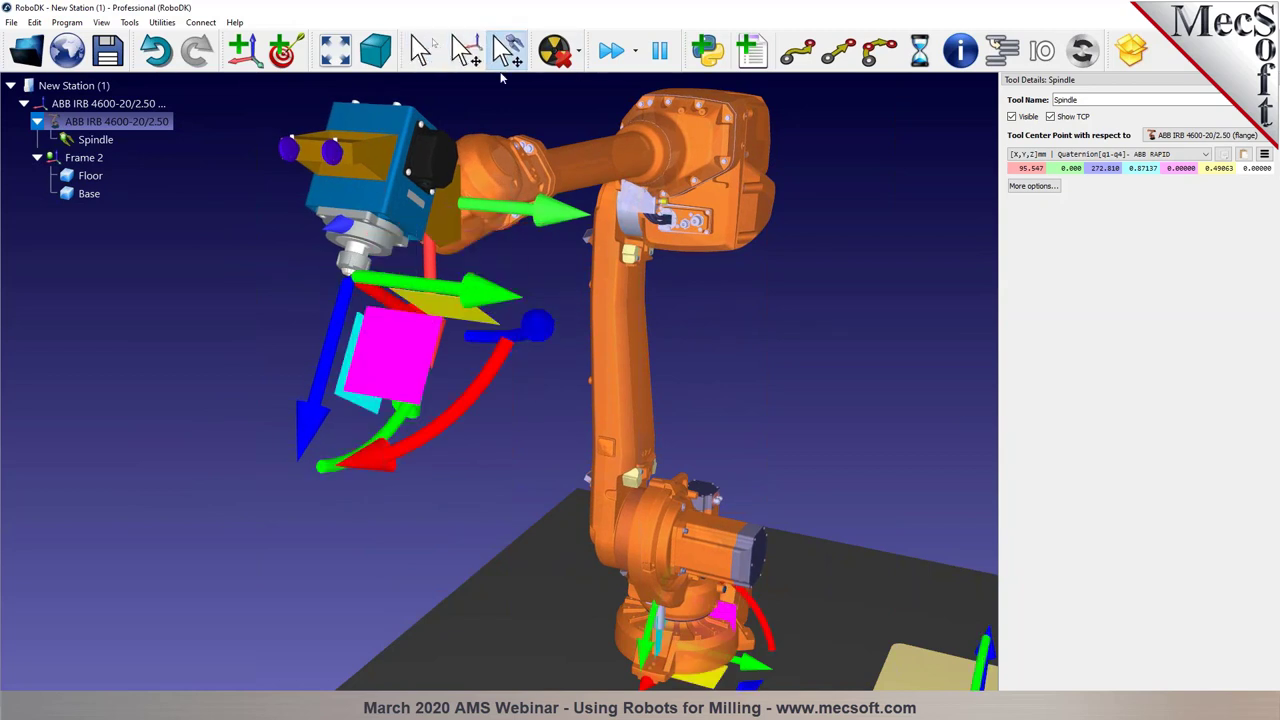
left_click_drag(322, 383, 313, 381)
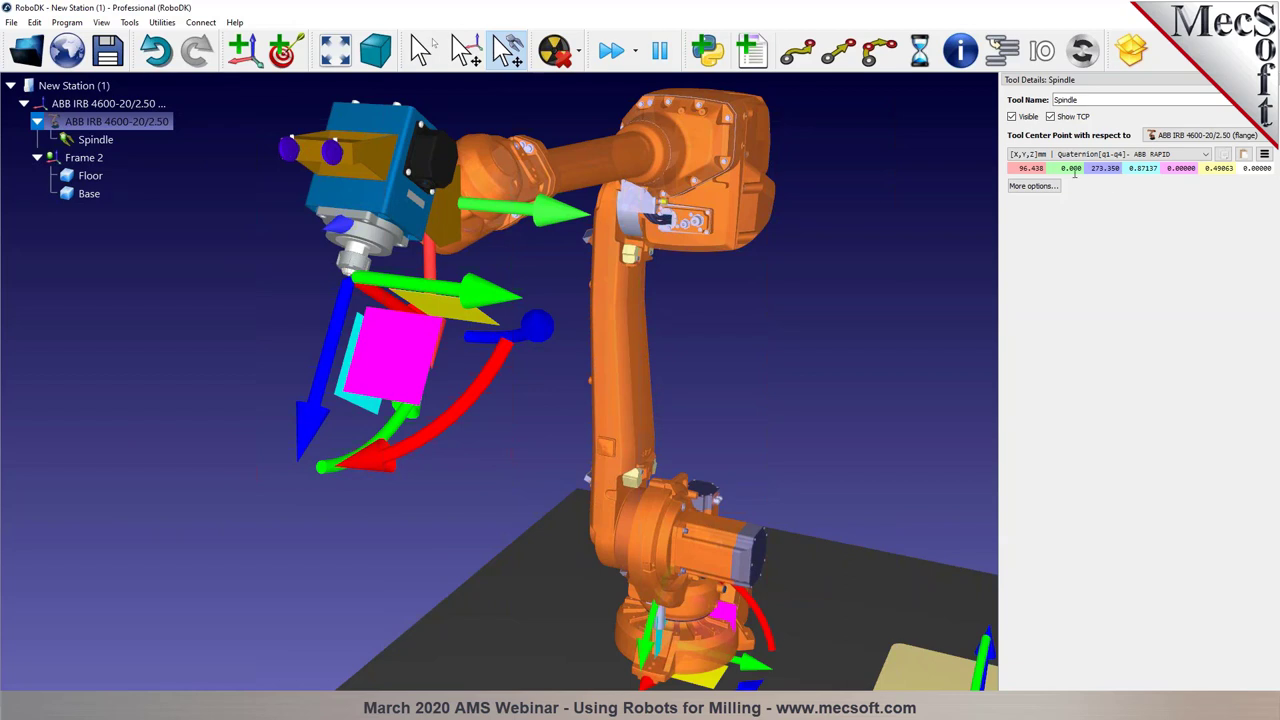
left_click_drag(594, 360, 277, 368)
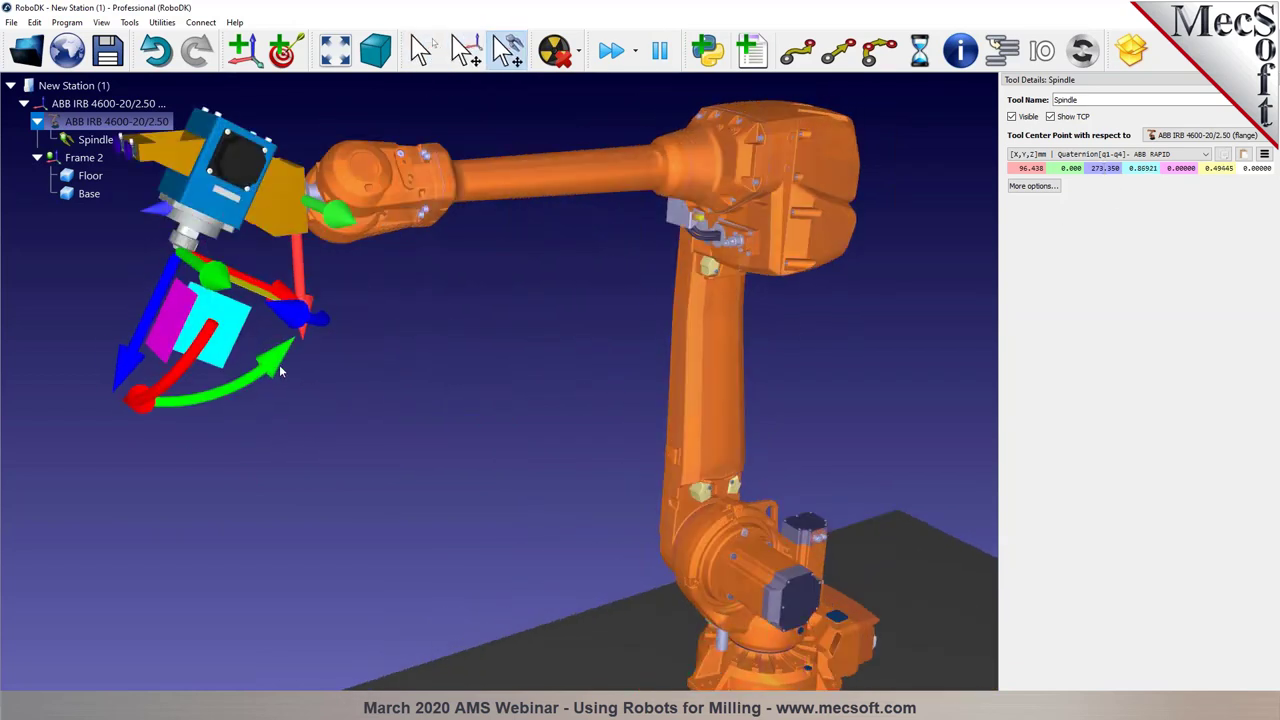
Switch the Spindle's tool center point to the ABB/KUKA/Nachi angle format and set its Y rotation to 60 degrees
key("Escape")
left_click(1087, 155)
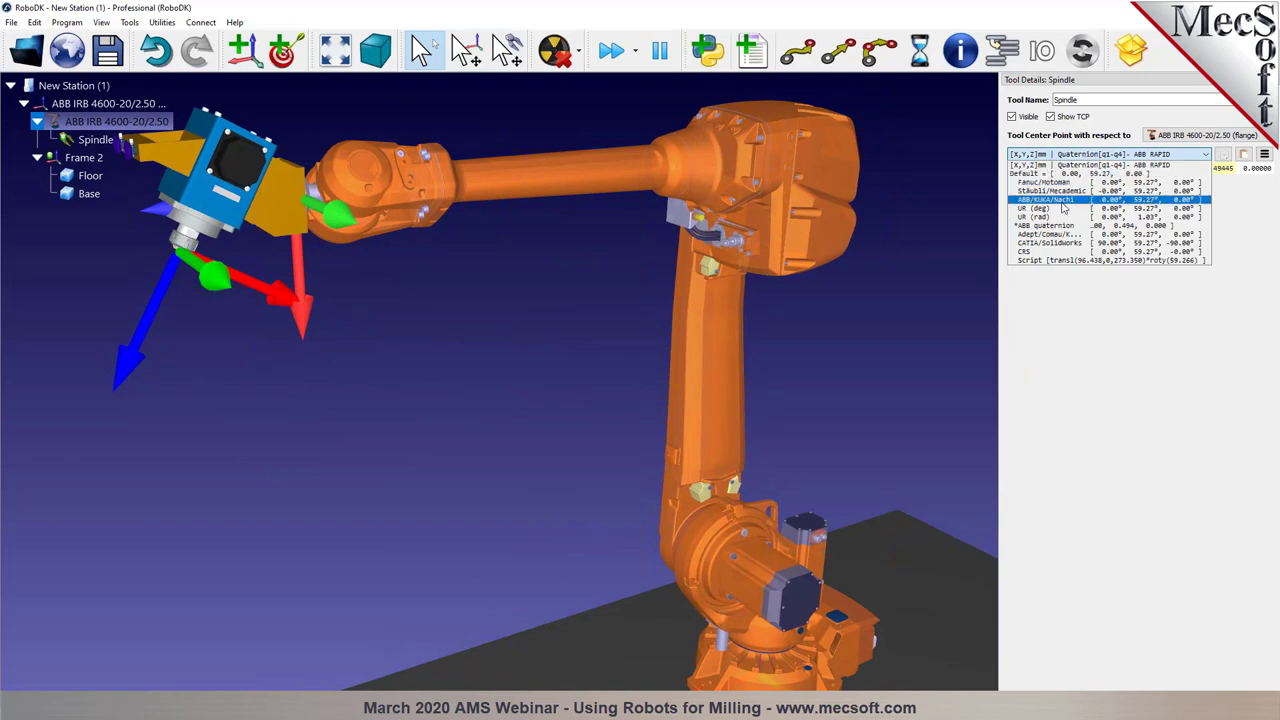
left_click(1064, 202)
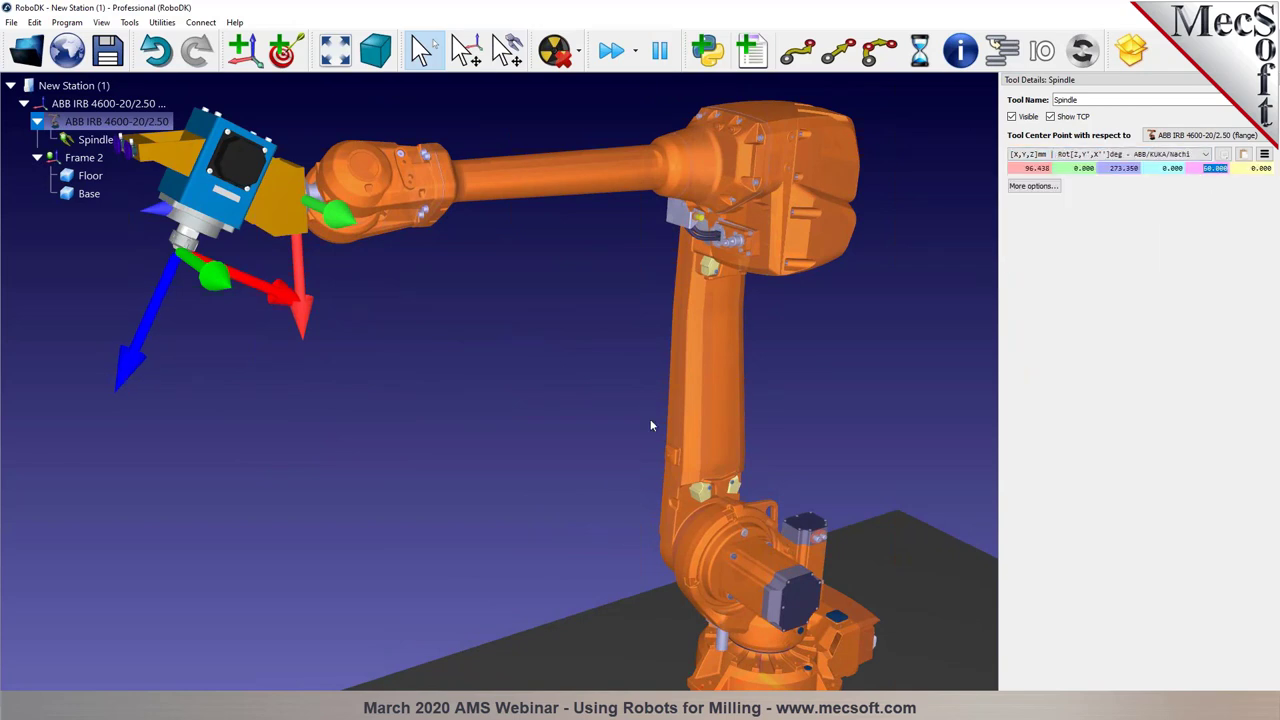
scroll(650, 419, "down", 5)
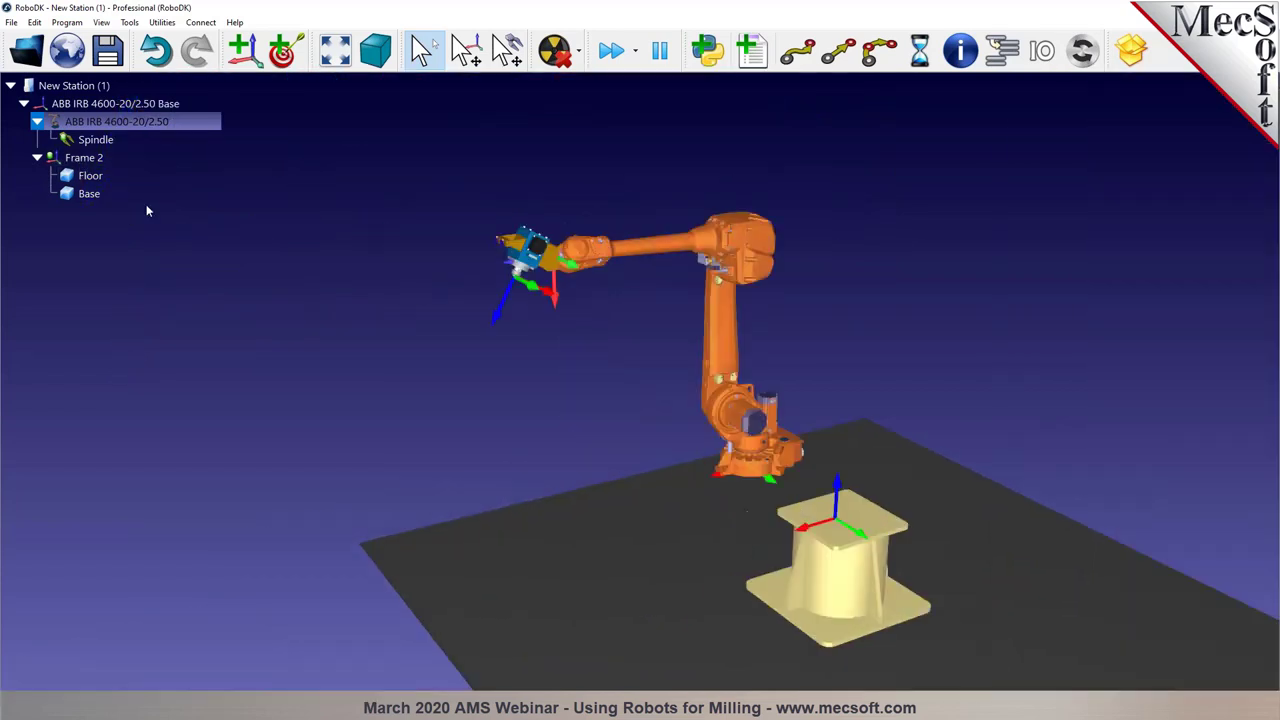
Open the details of Frame 2 and rename the frame to WCS
left_click(129, 157)
key("F2")
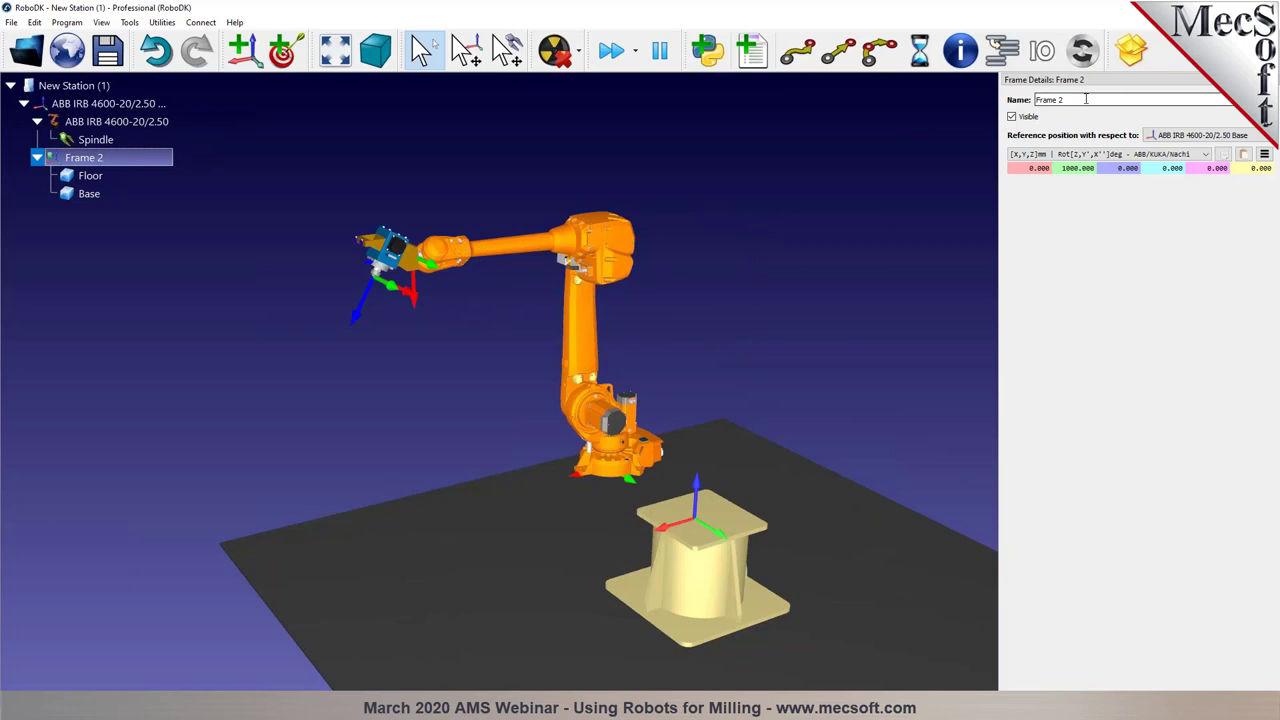
type("WCS")
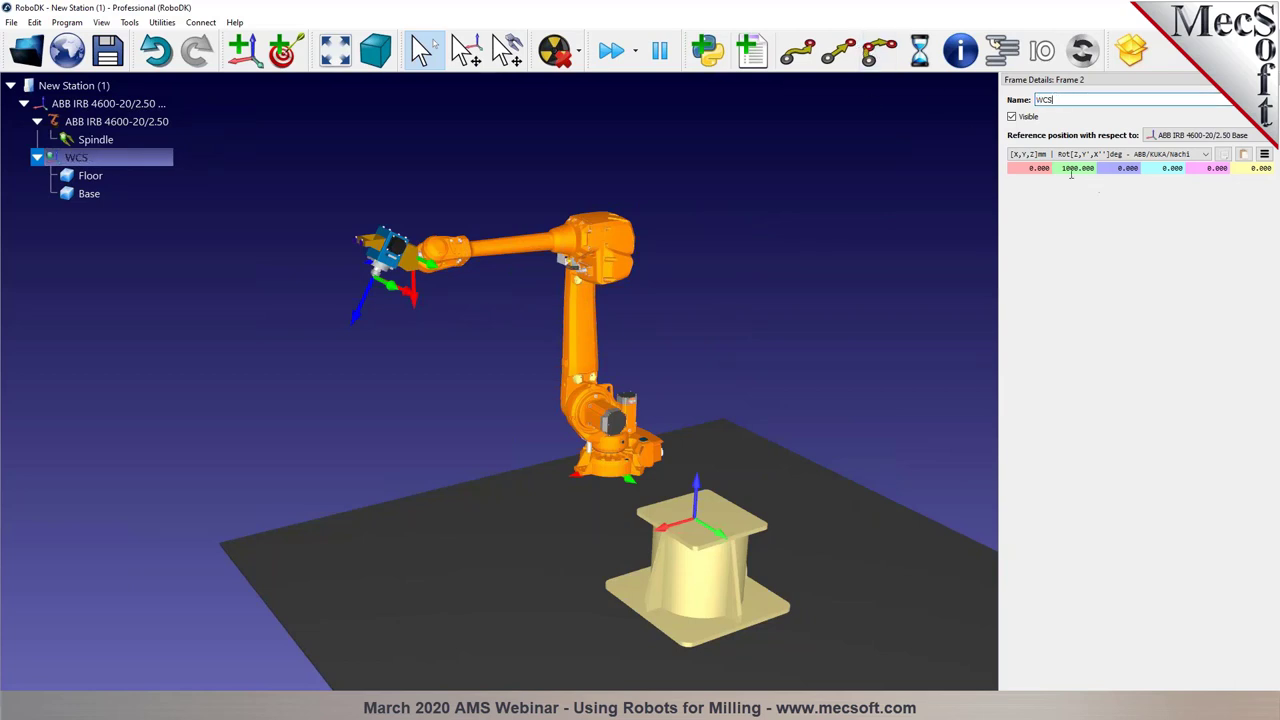
Set the WCS frame's Y position to 0 mm relative to the robot base and close its details
double_click(1070, 168)
left_click(1264, 155)
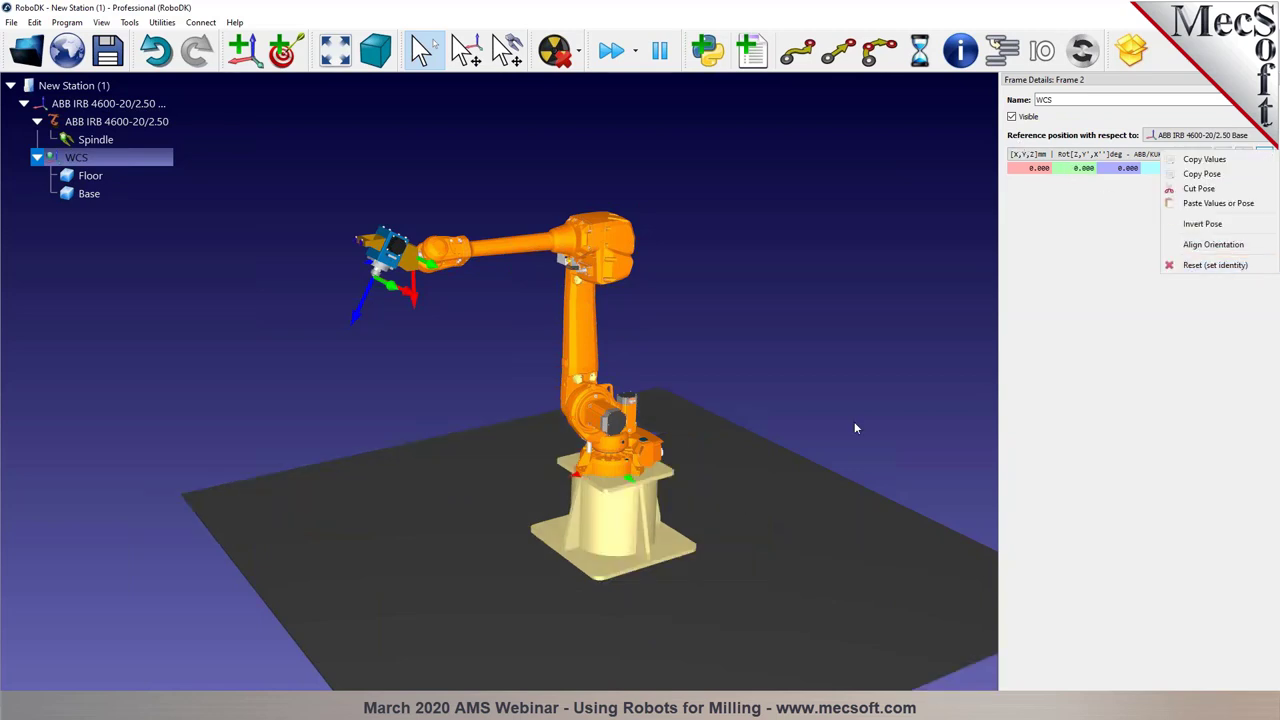
left_click(606, 527)
right_click_drag(606, 527, 535, 397)
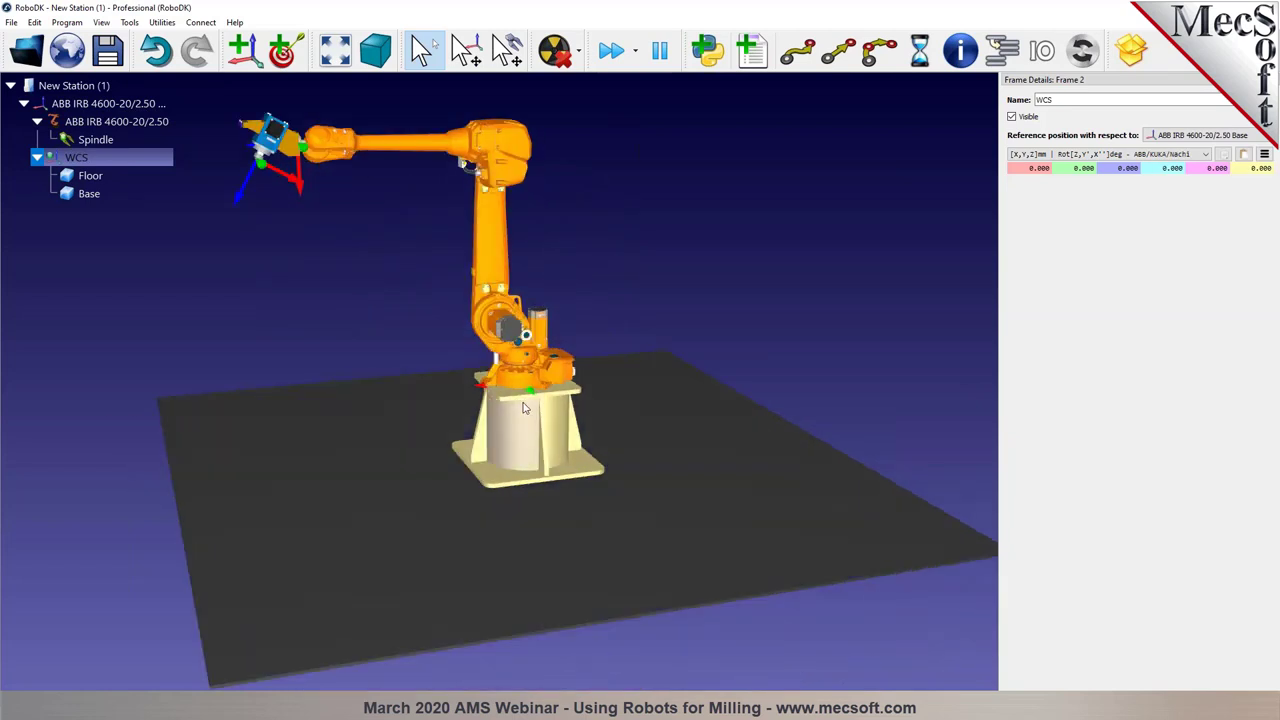
left_click_drag(420, 345, 636, 409)
left_click(1268, 79)
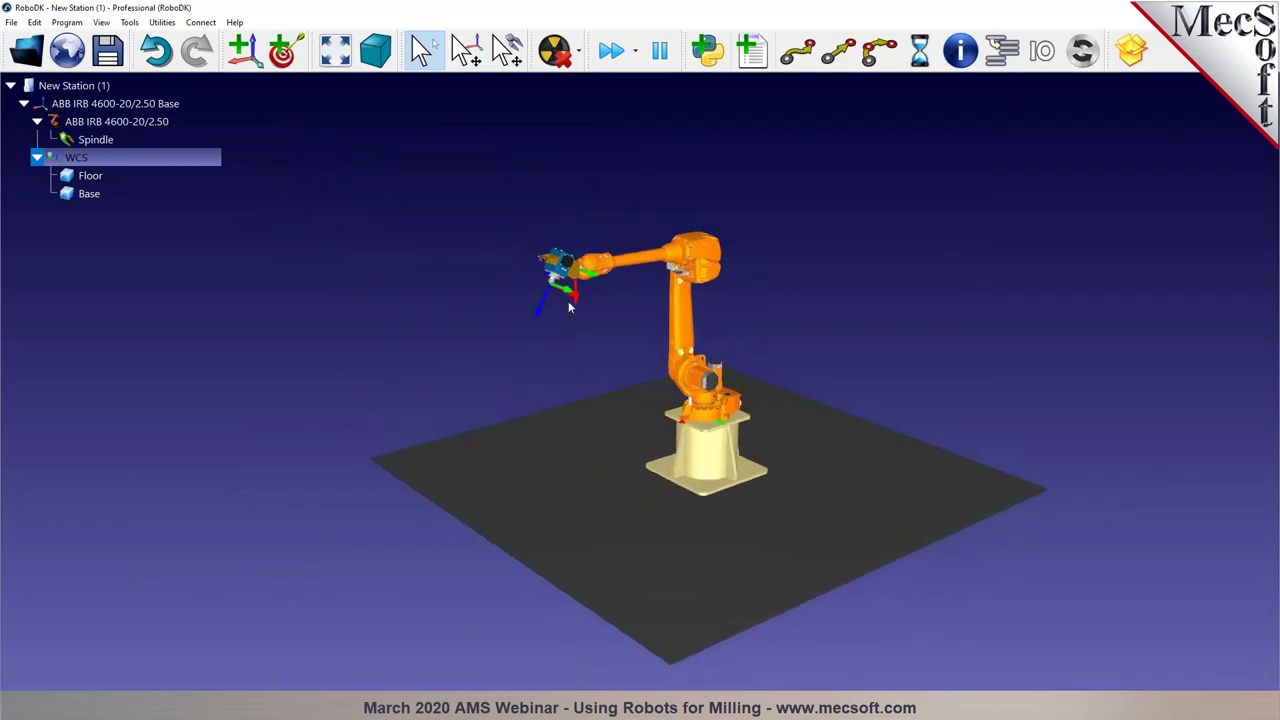
Add a new reference frame to the station and name it Machining Reference
left_click(444, 247)
left_click(67, 22)
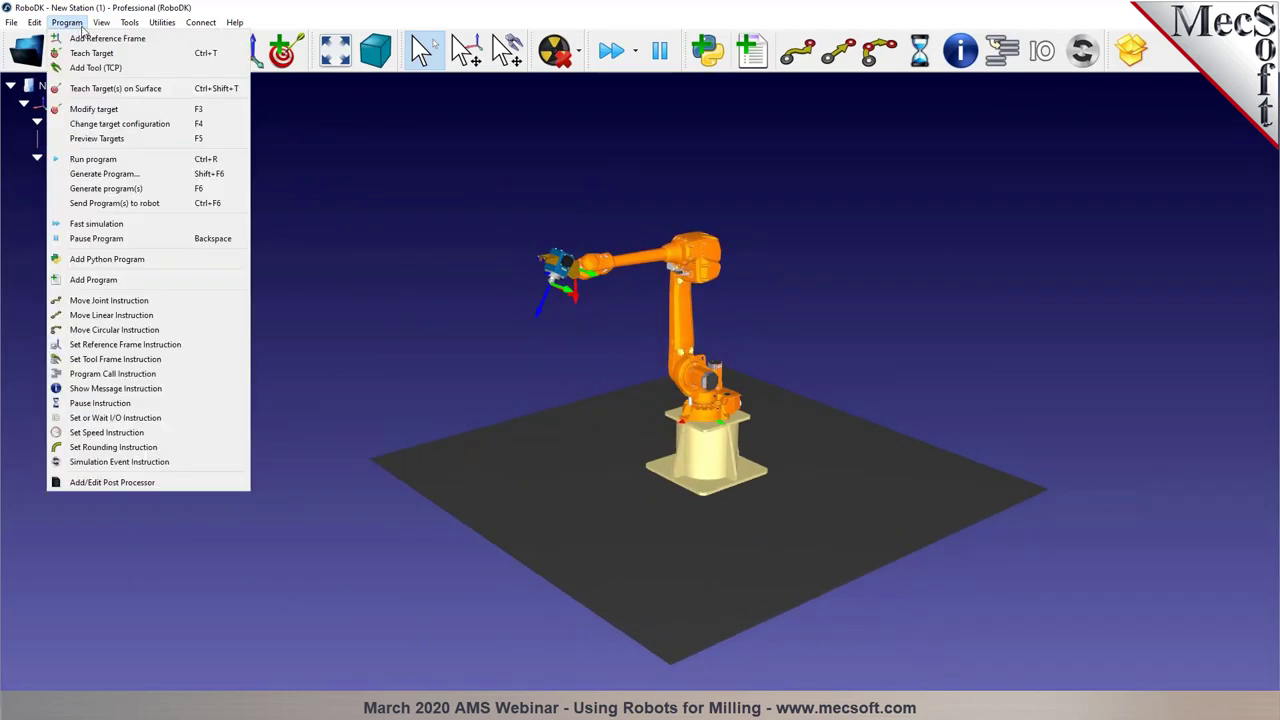
left_click(107, 38)
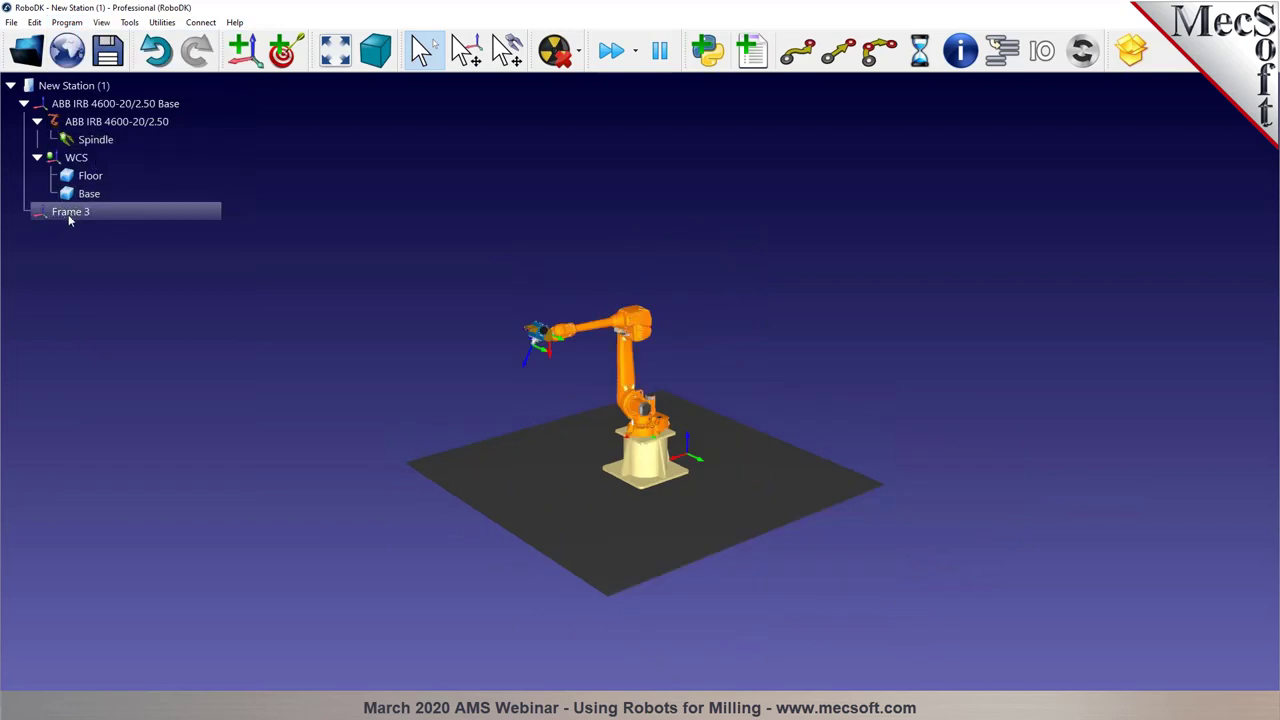
key("F2")
type("Machining")
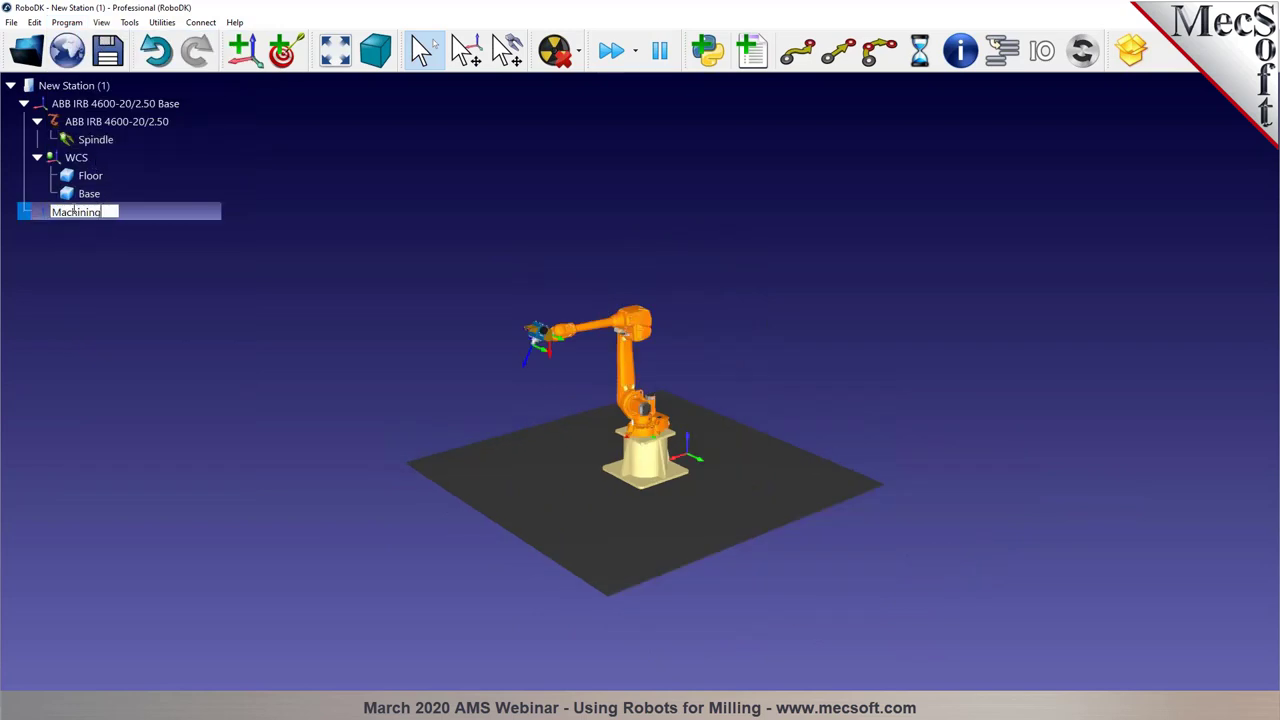
type(" Reference")
key("Return")
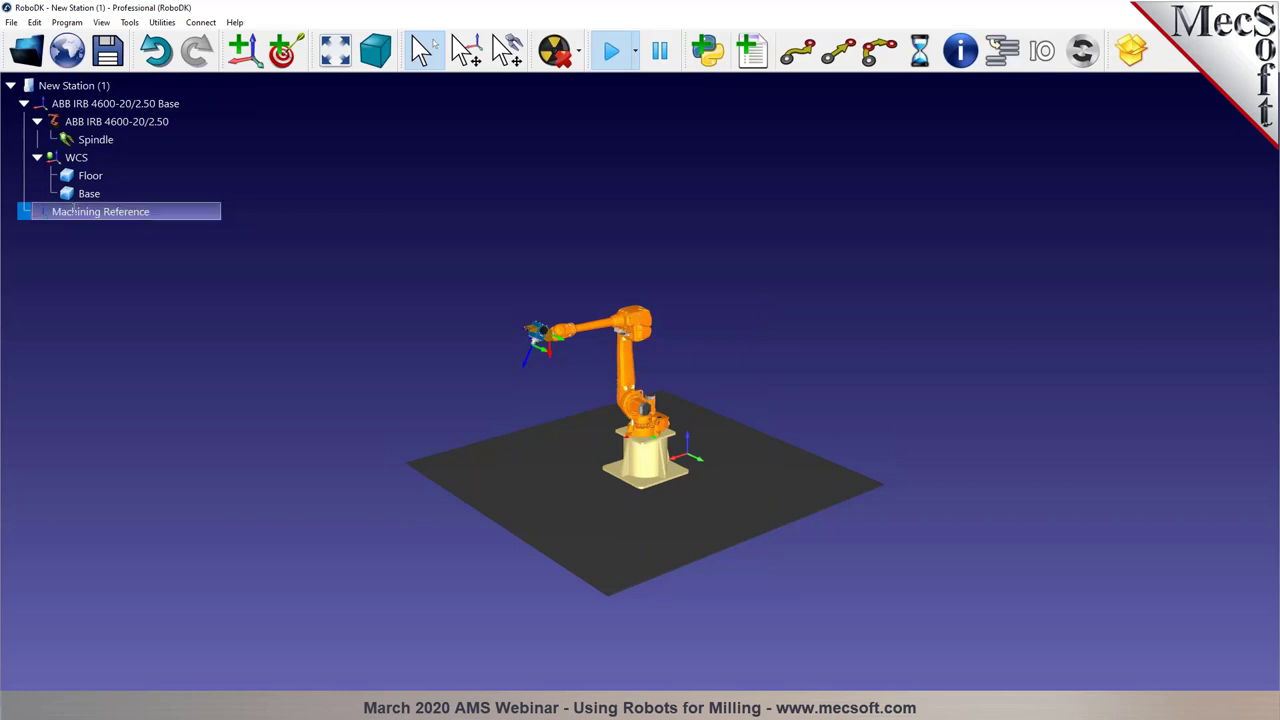
Nest the Machining Reference frame under the ABB IRB 4600-20/2.50 Base frame
right_click(66, 212)
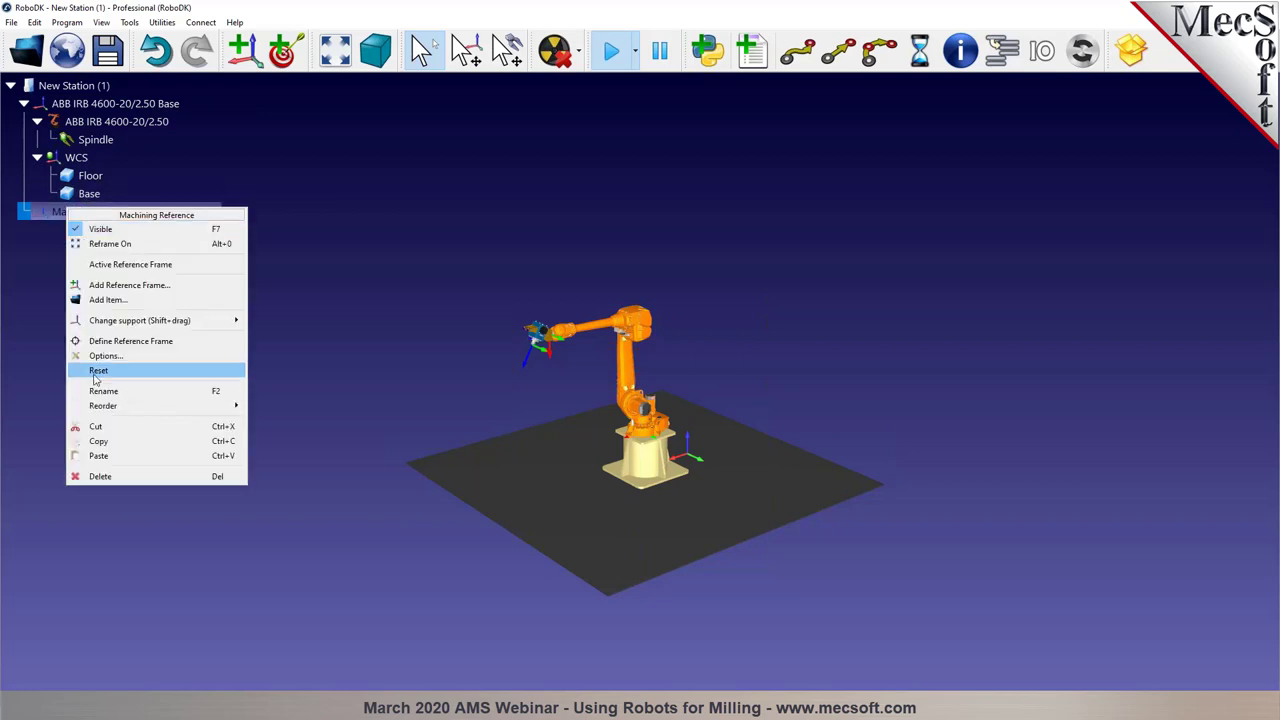
left_click(449, 345)
mouse_move(73, 221)
left_mouse_down()
mouse_move(43, 222)
mouse_move(68, 102)
left_mouse_up()
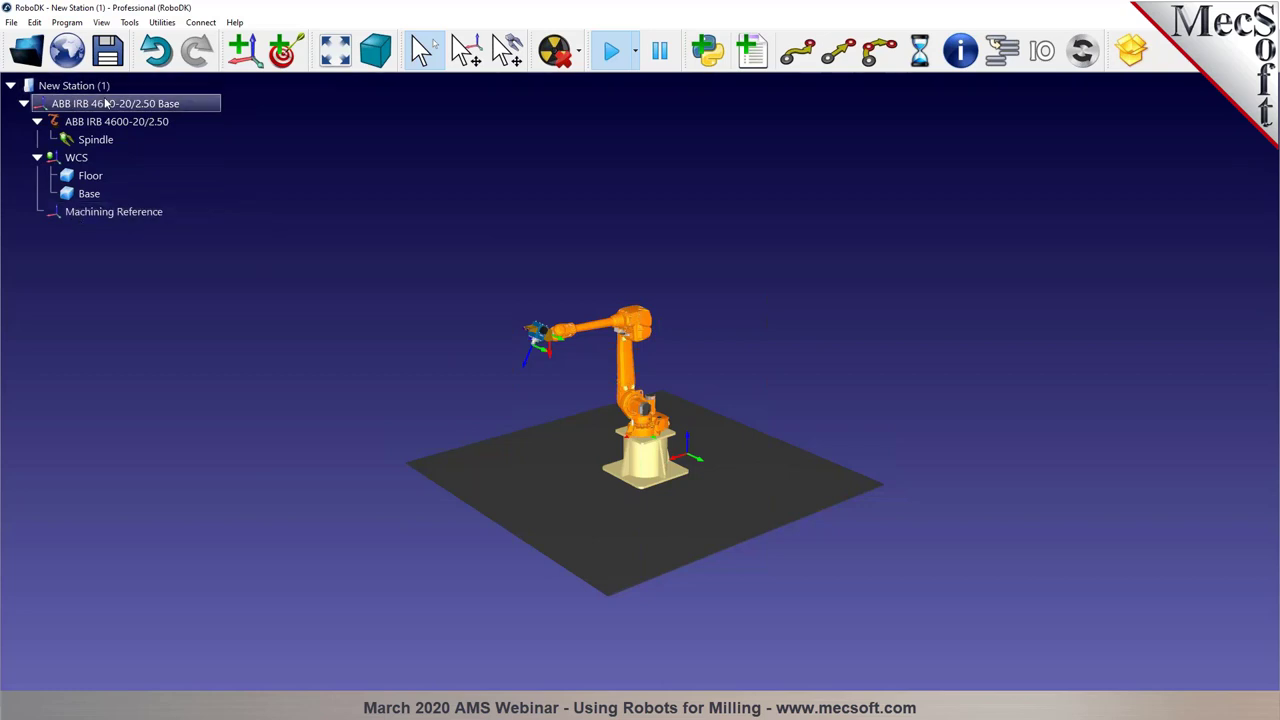
mouse_move(90, 222)
left_mouse_down()
mouse_move(132, 116)
mouse_move(104, 113)
left_mouse_up()
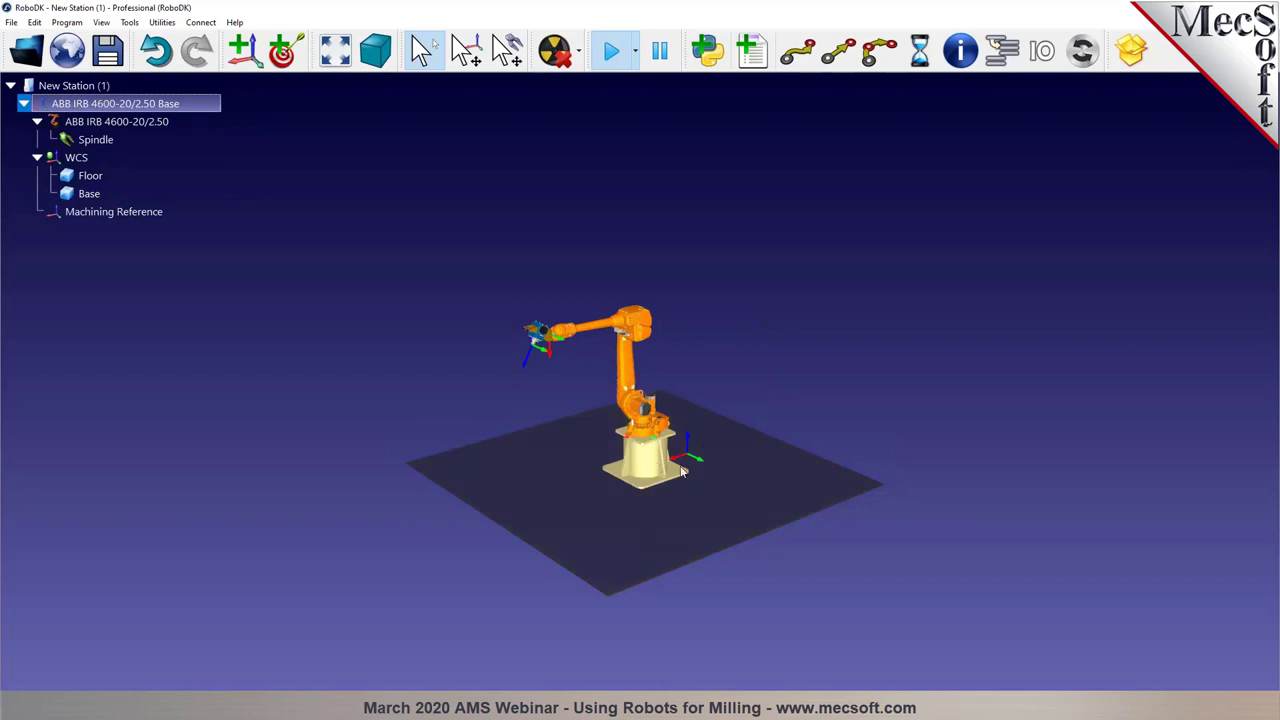
Open the Machining Reference details and move the frame in front of the robot to about X 1388 mm and Y -134 mm
left_click(84, 214)
double_click(84, 214)
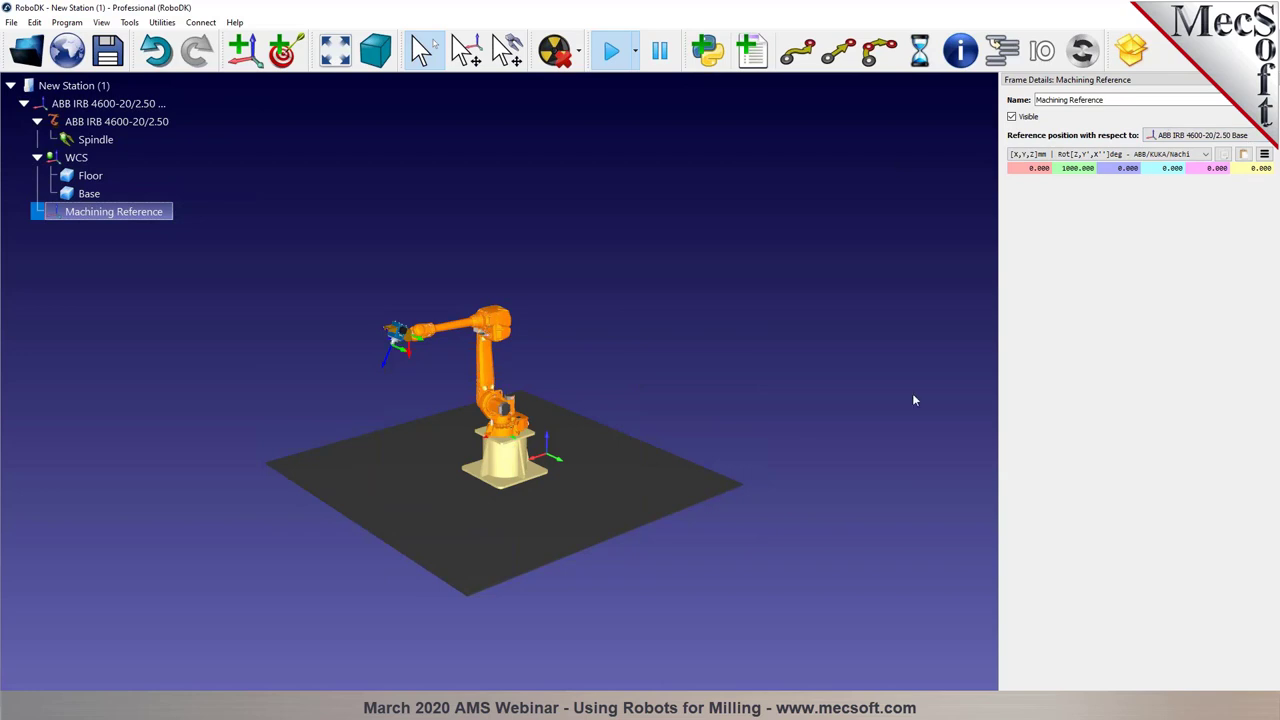
scroll(400, 405, "up", 5)
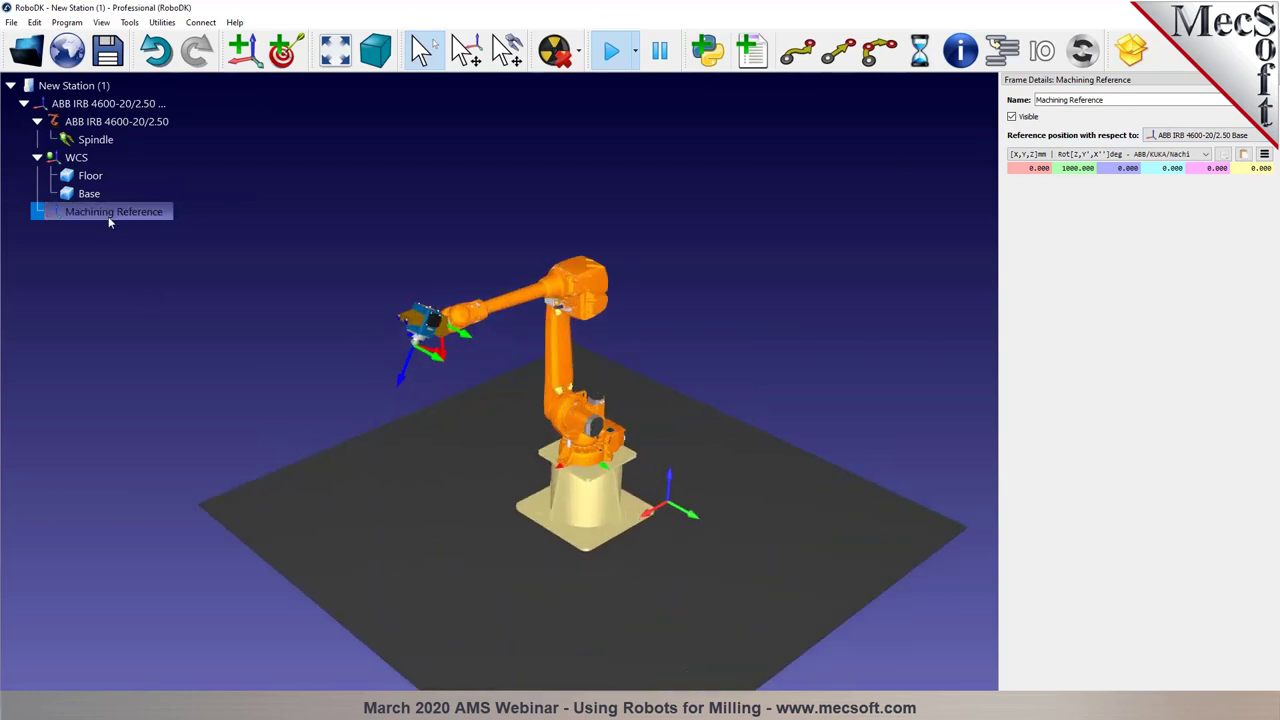
left_click(465, 50)
left_click_drag(636, 500, 453, 520)
key("Escape")
left_click_drag(537, 568, 437, 483)
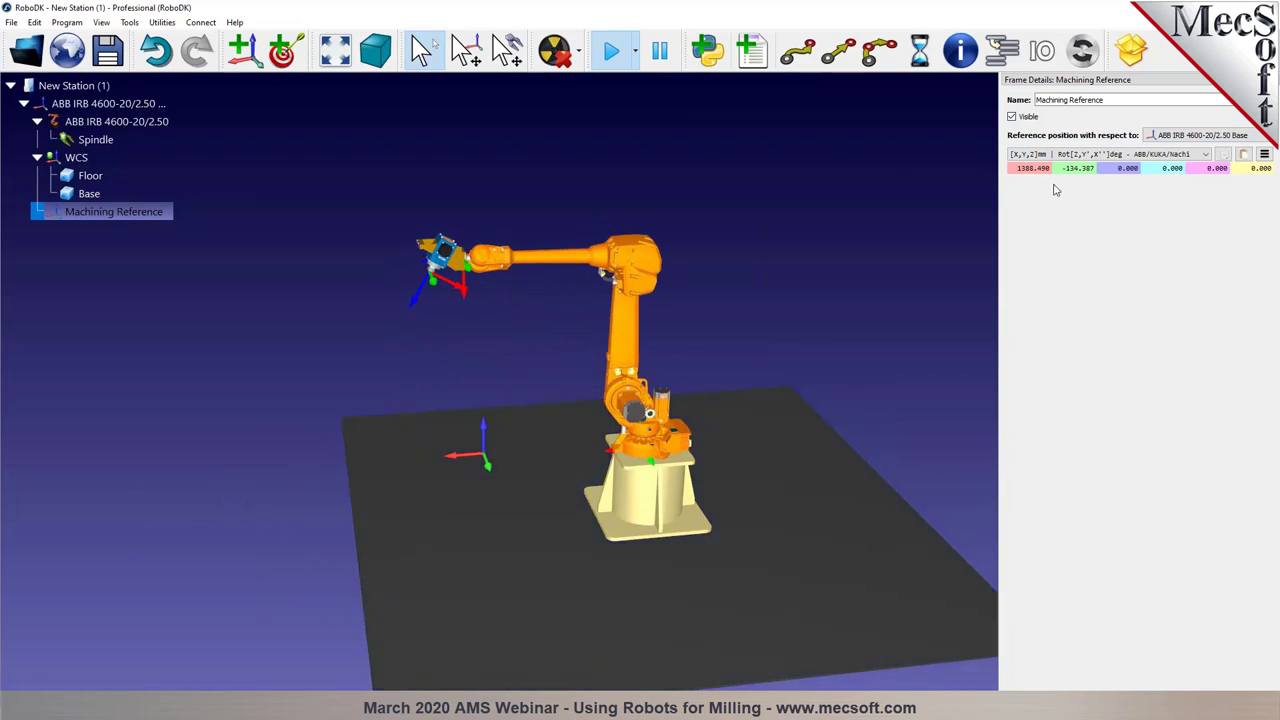
Open the ABB robot's panel, make Machining Reference its active reference frame, and check the setting in the frame's options
double_click(662, 250)
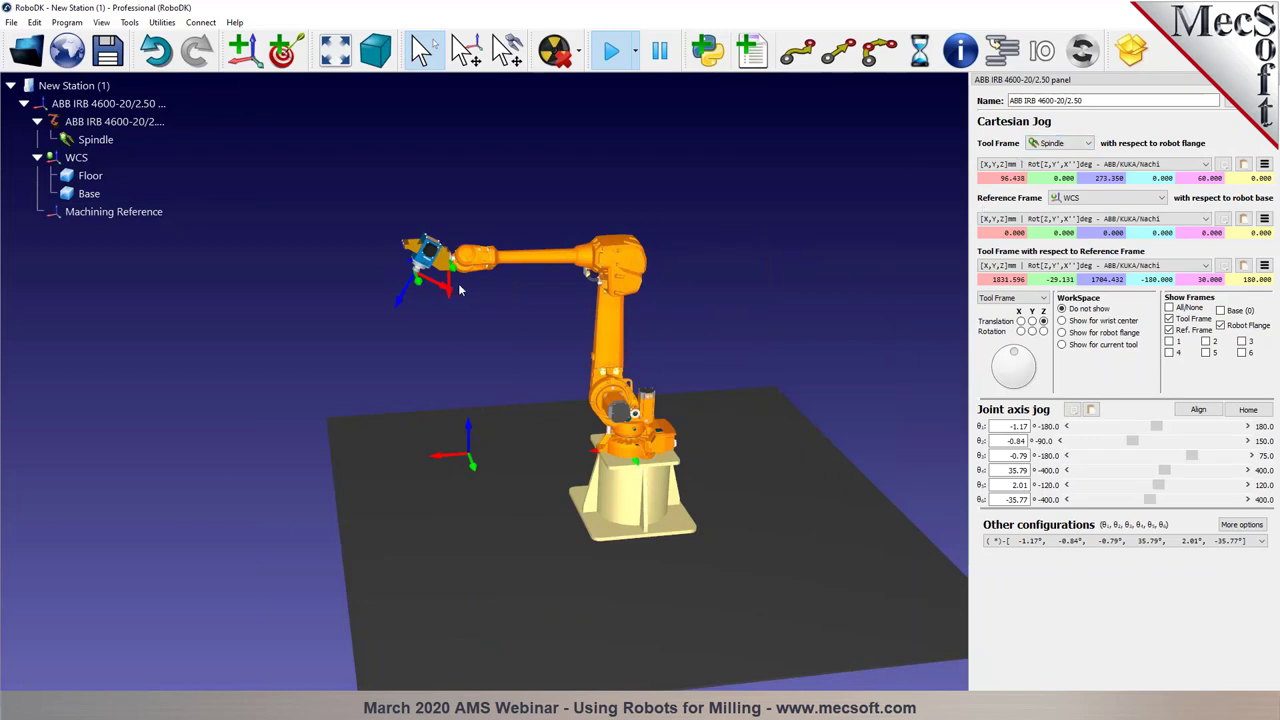
left_click(1105, 198)
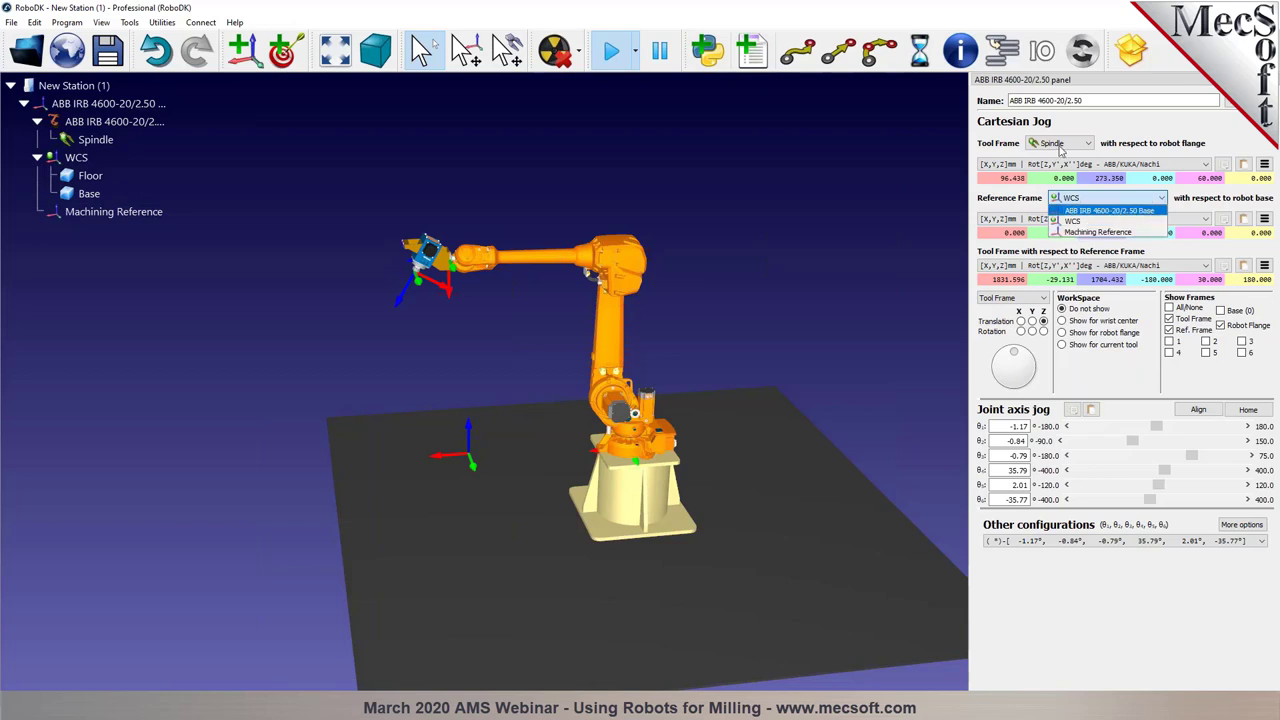
left_click(1080, 233)
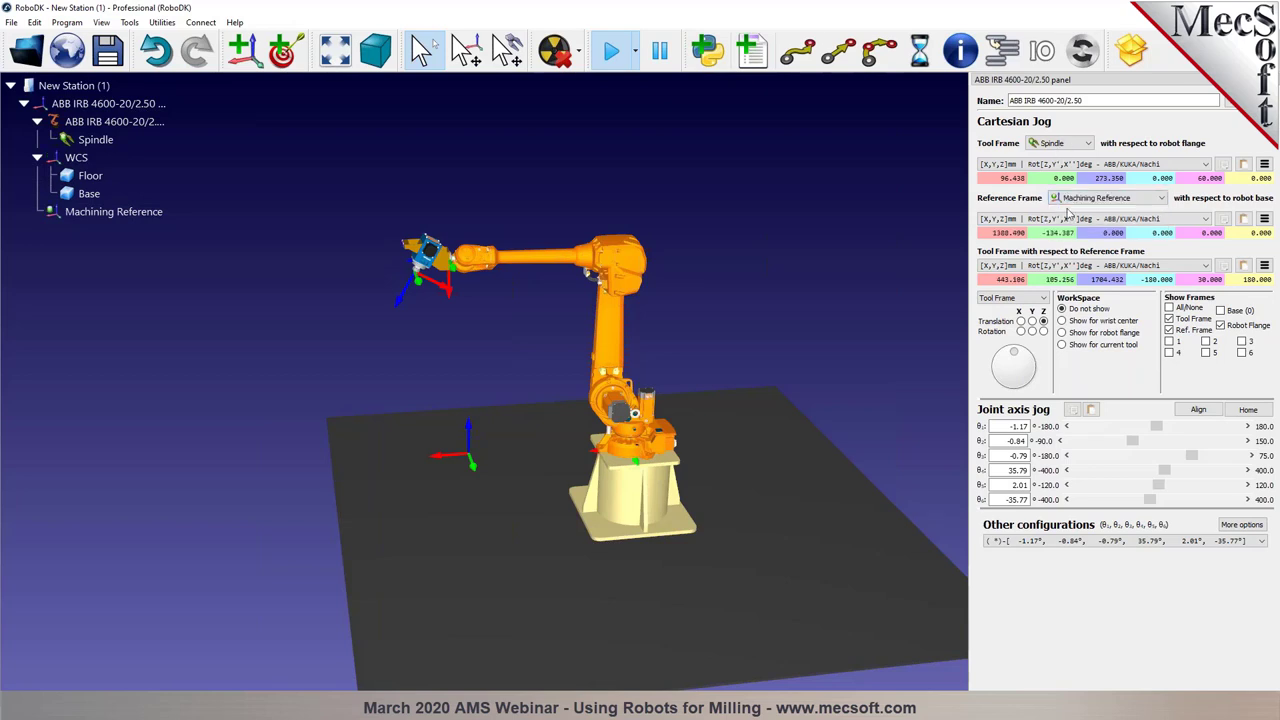
right_click(68, 212)
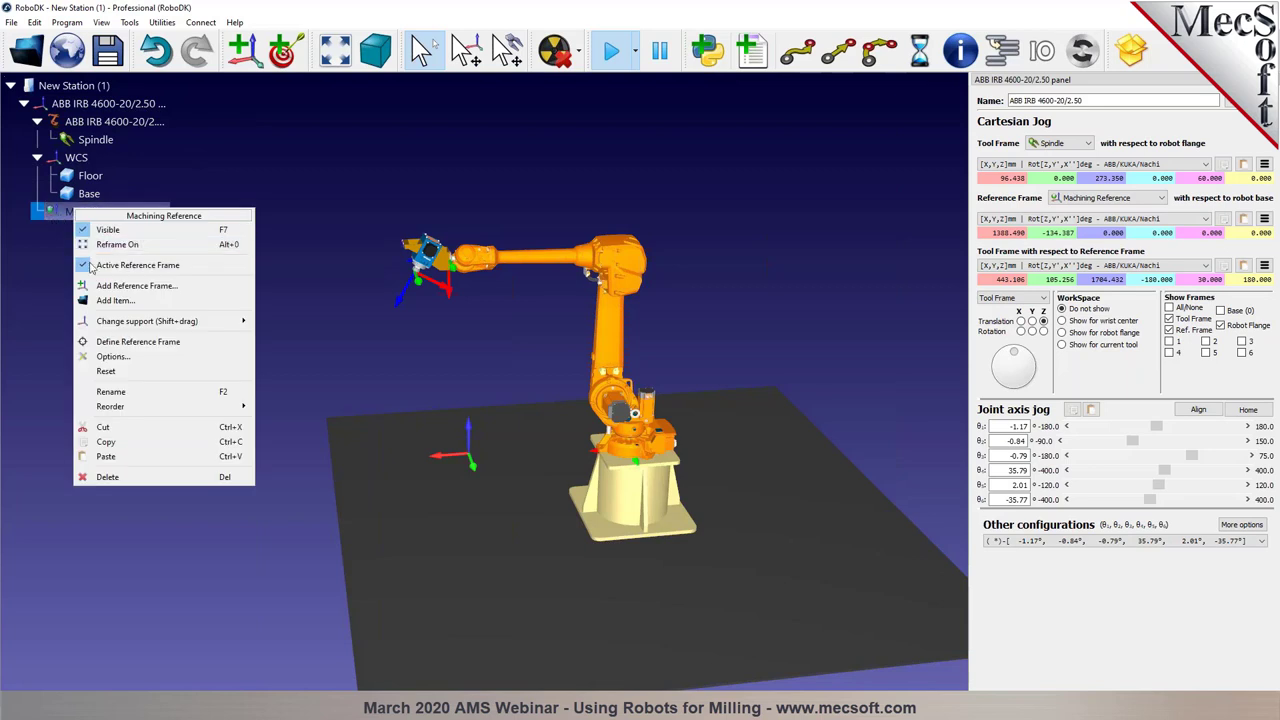
left_click(811, 264)
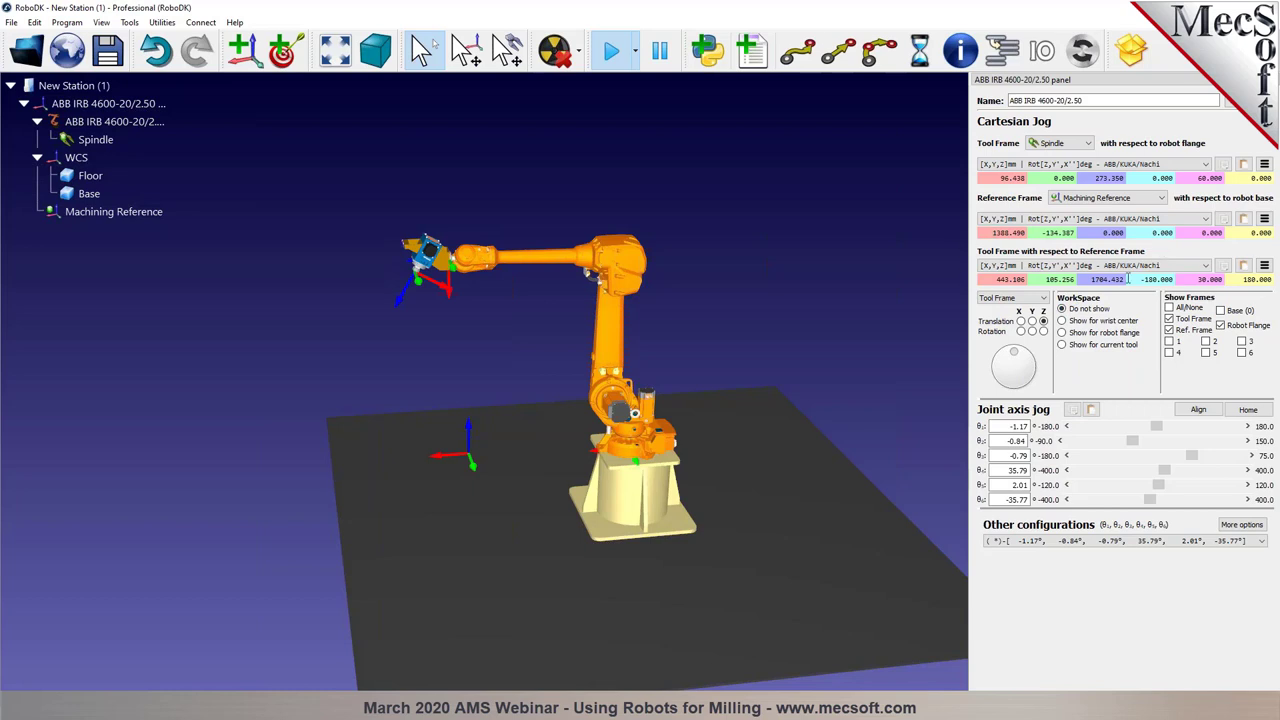
Show the tool frame's pose relative to the reference frame in the ABB RAPID quaternion format and close the robot panel
left_click(1122, 266)
left_click(1205, 340)
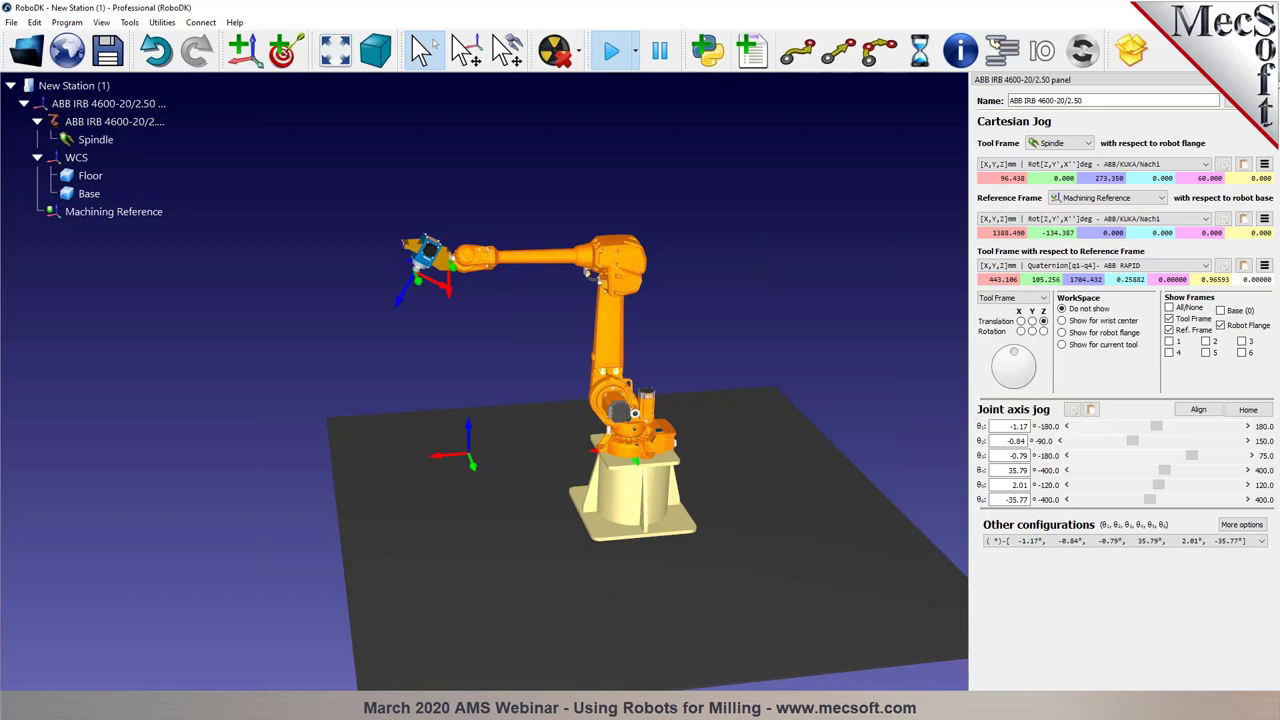
left_click(951, 369)
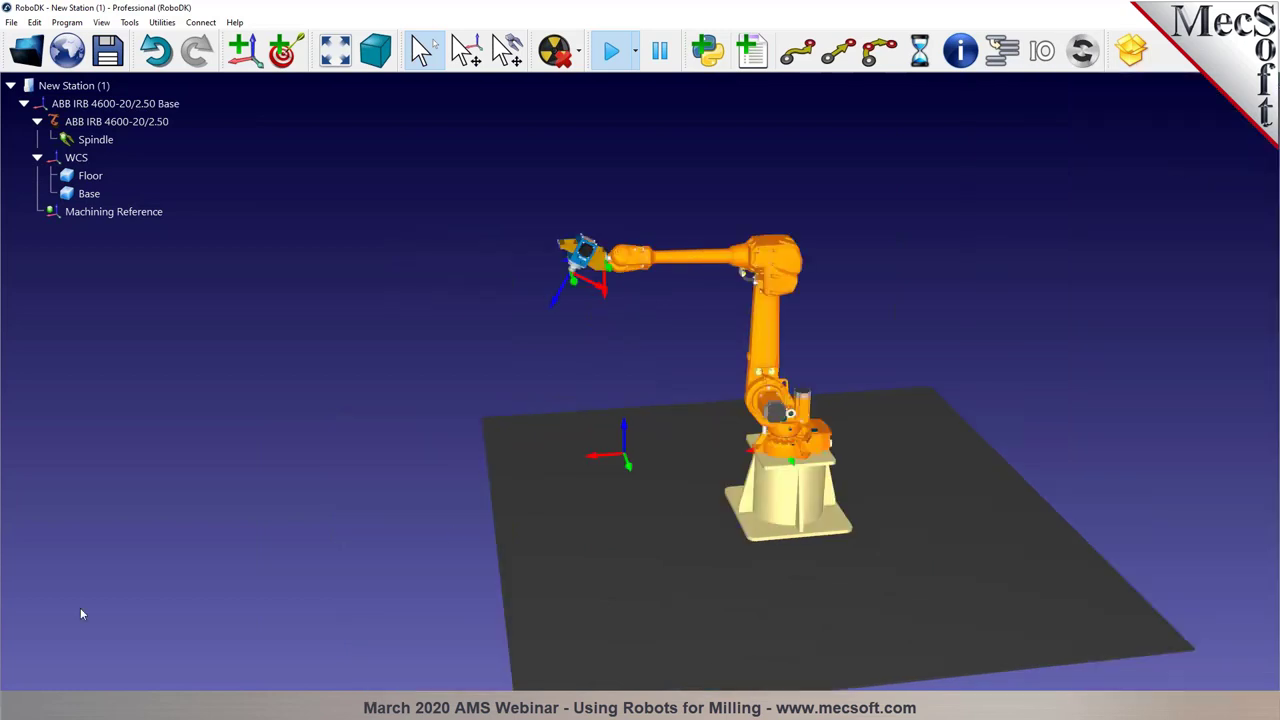
right_click_drag(801, 492, 761, 476)
left_click(11, 22)
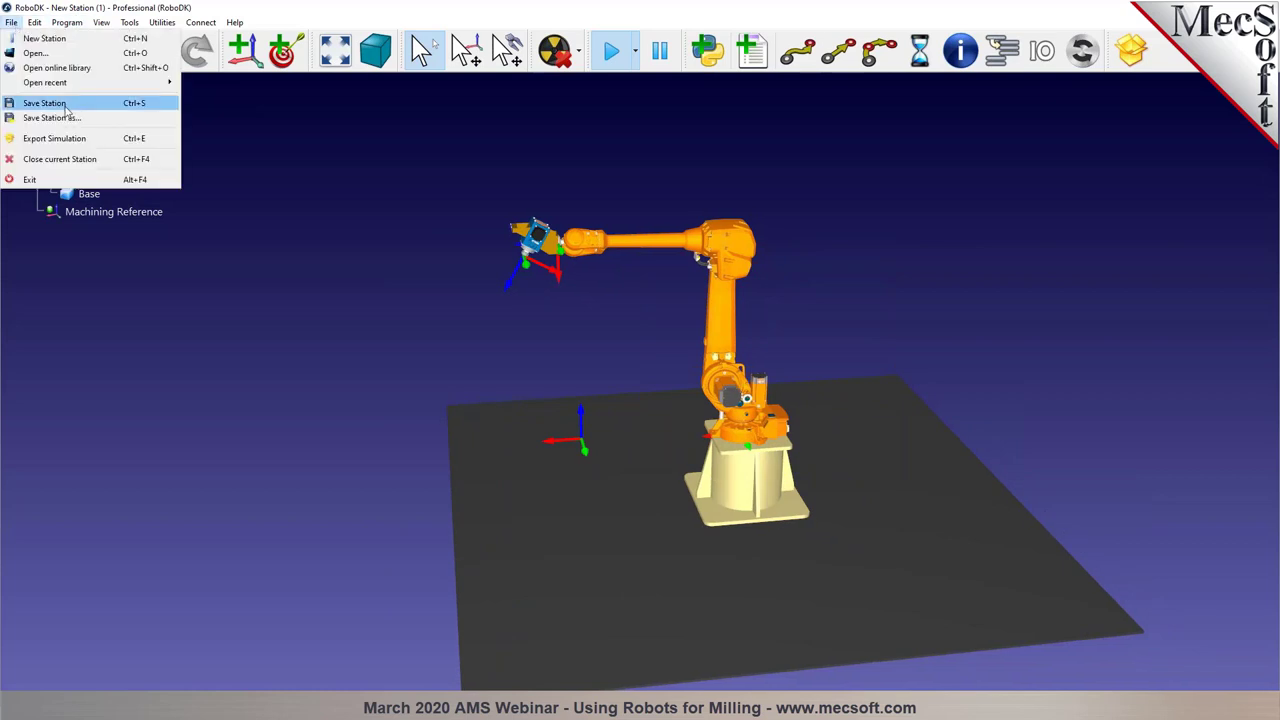
left_click(430, 240)
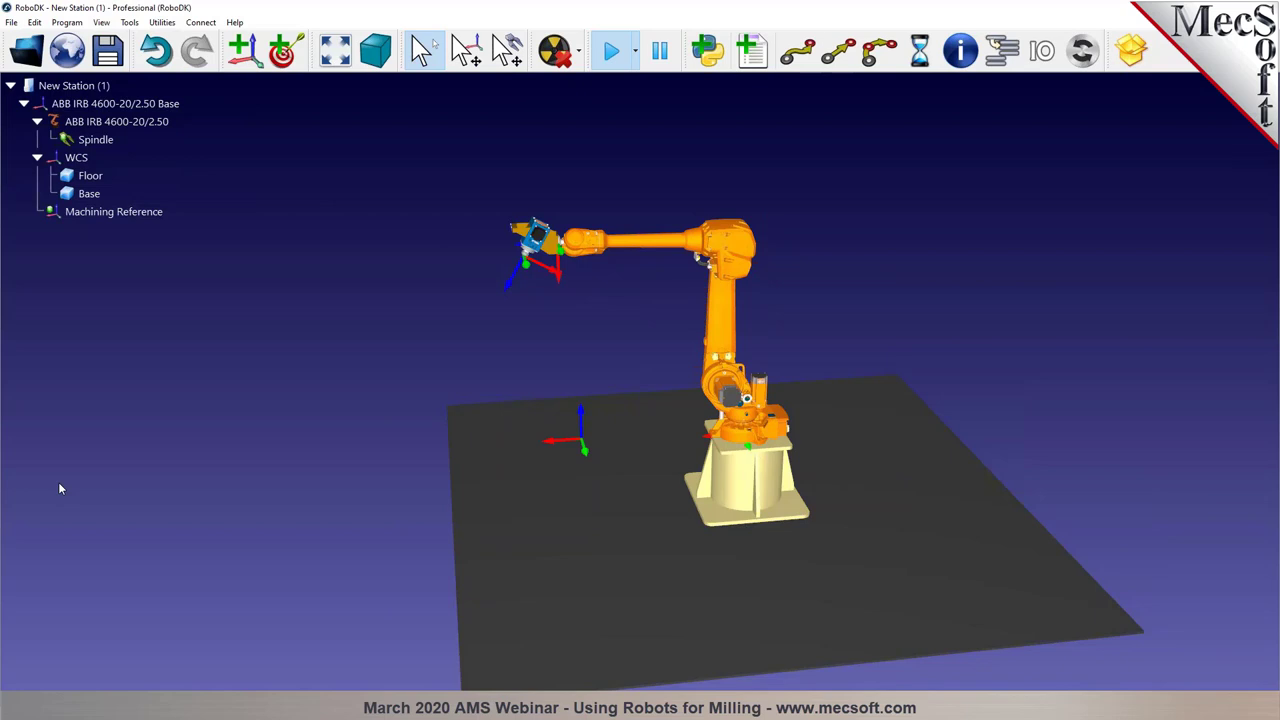
Switch to Rhino and post the whole RhinoCAM machining job over the existing CarModel.apt with the APT CLS UK post
key("alt+Tab")
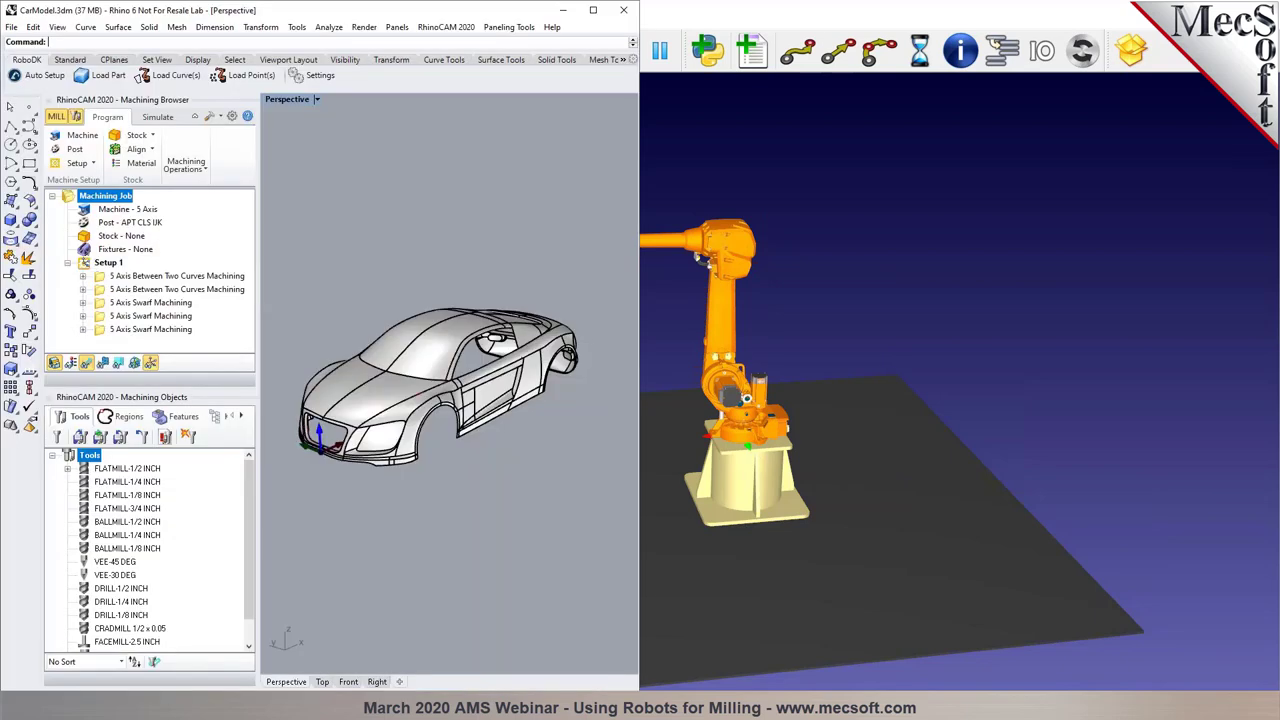
right_click(118, 200)
left_click(165, 228)
left_click(260, 271)
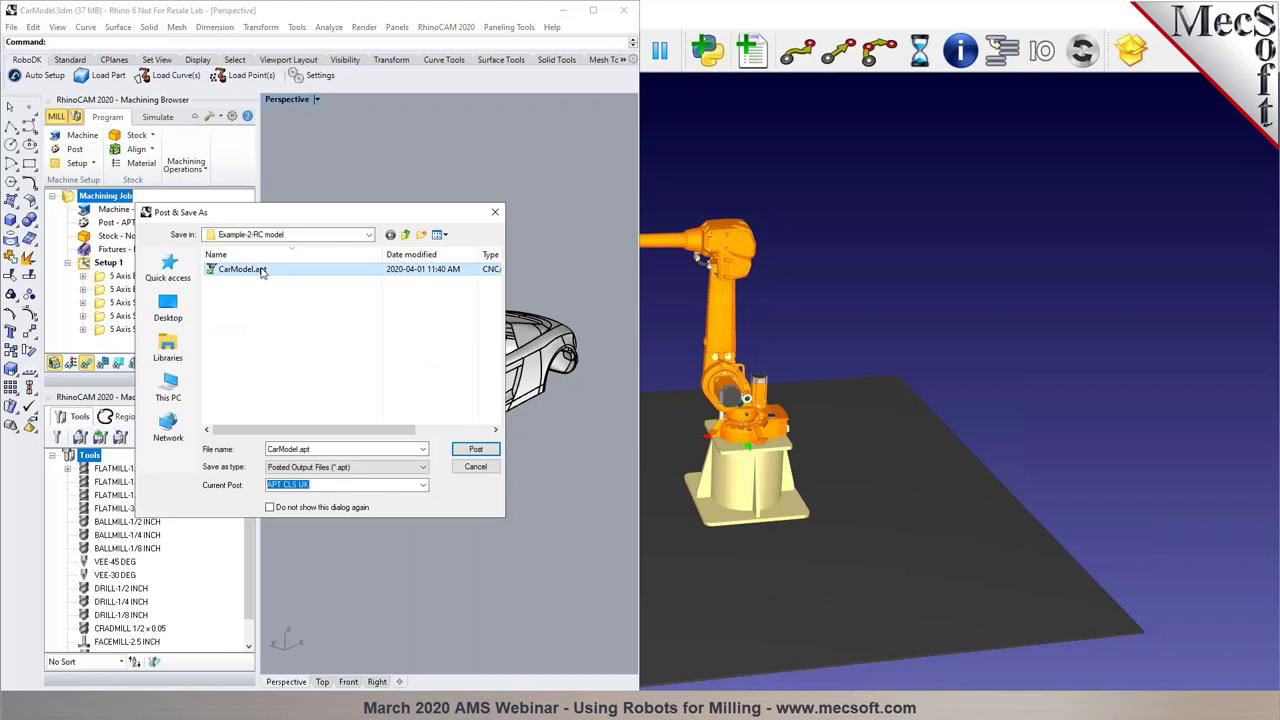
left_click(489, 451)
left_click(672, 367)
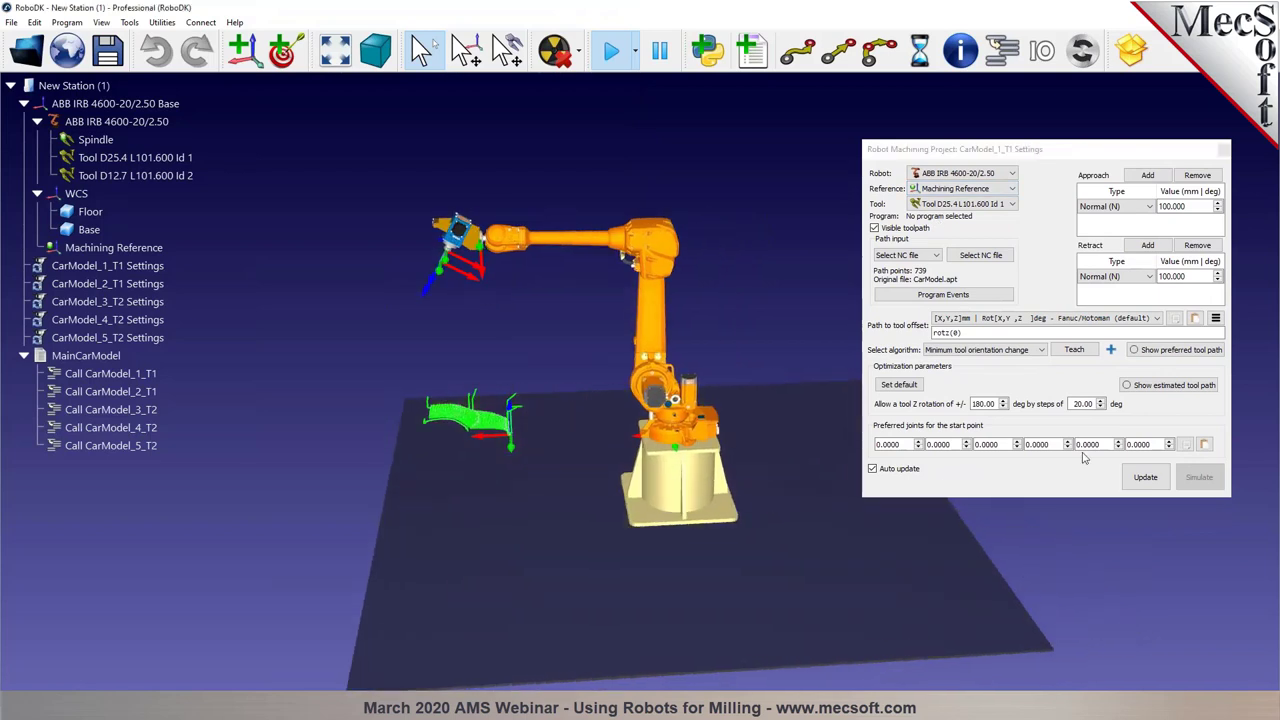
Update the CarModel_1_T1 machining program, and update the programs of the other four CarModel settings together
left_click(1146, 479)
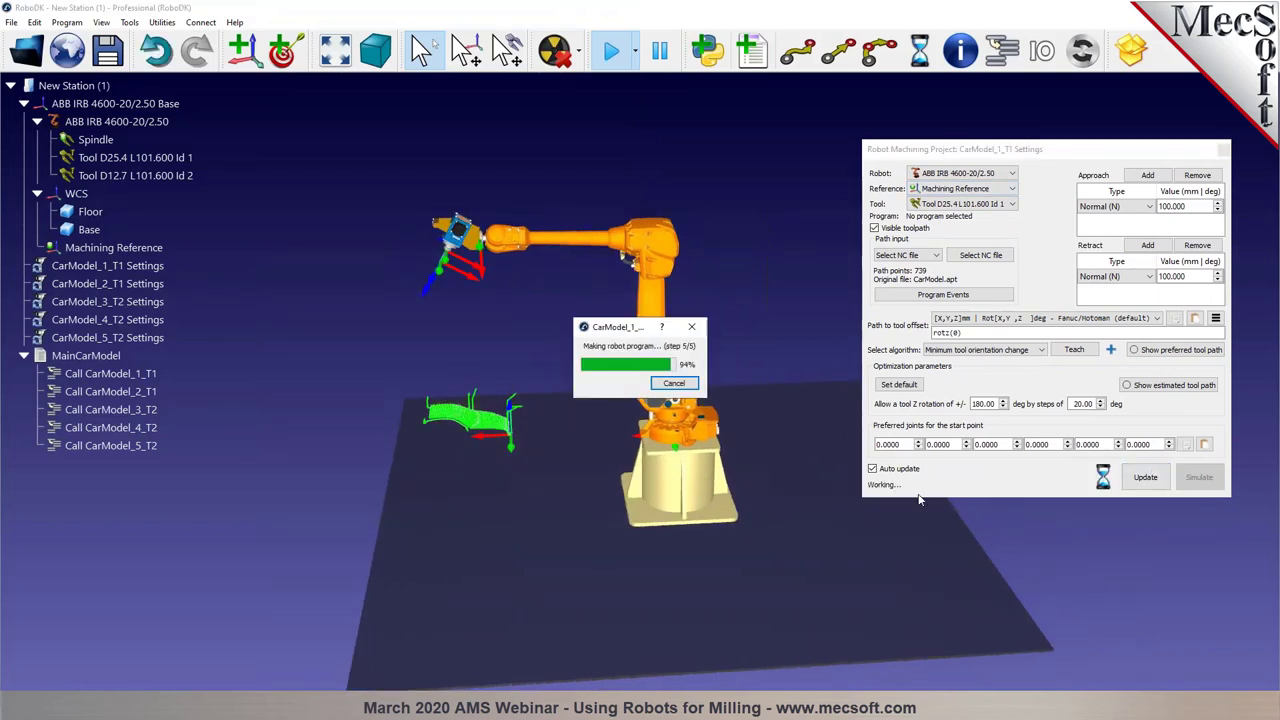
left_click(78, 290)
left_click(88, 337, "shift")
right_click(90, 337)
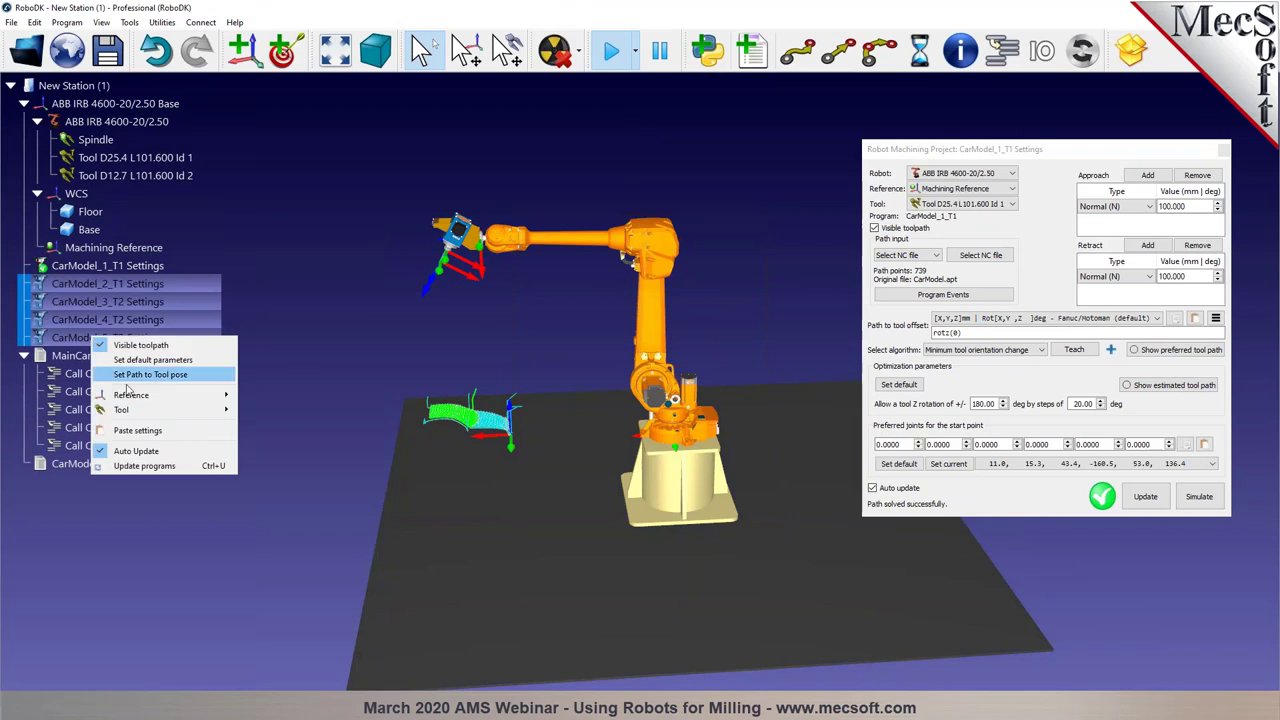
left_click(150, 466)
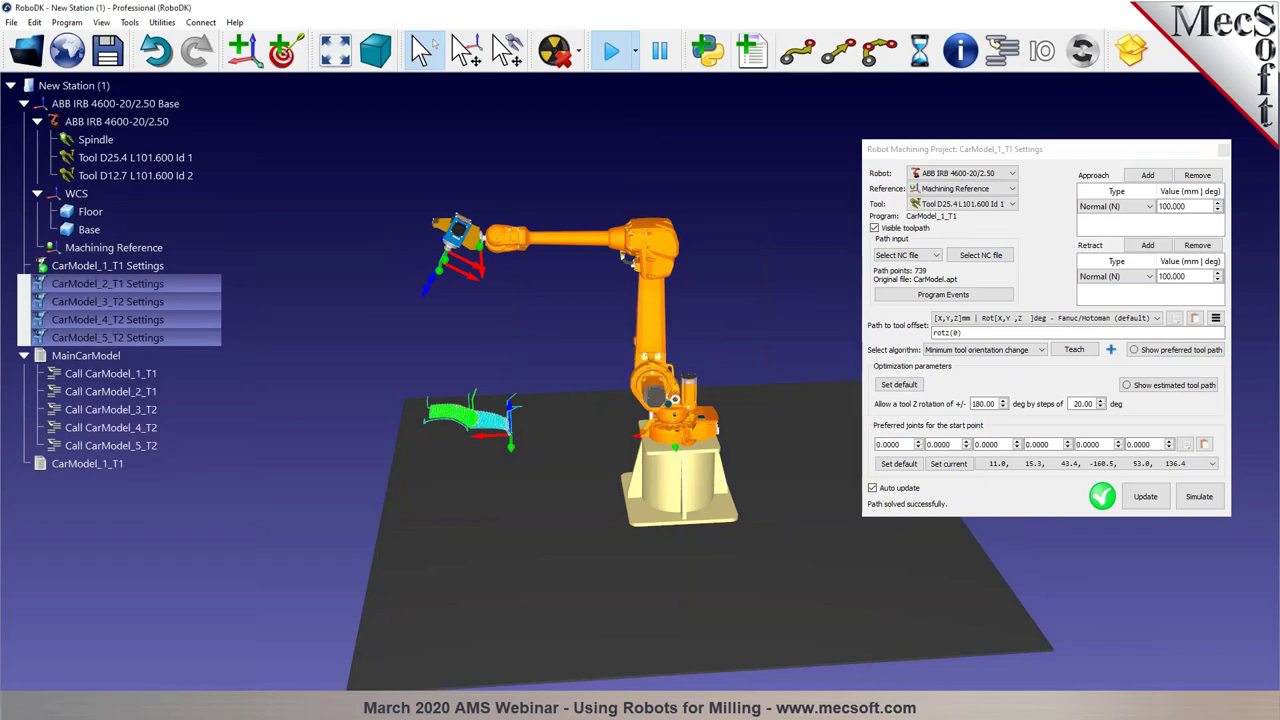
Simulate the complete MainCarModel program to watch the robot run all five machining operations
left_click(91, 356)
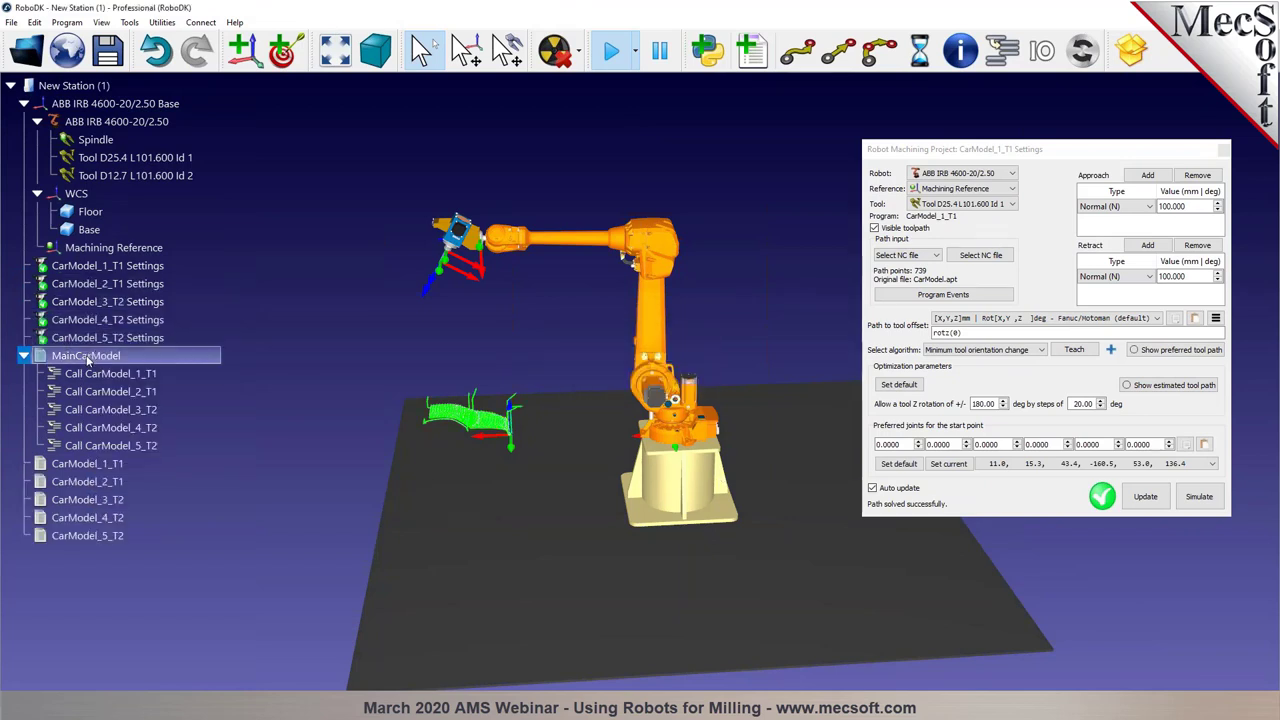
double_click(88, 356)
scroll(330, 455, "down", 3)
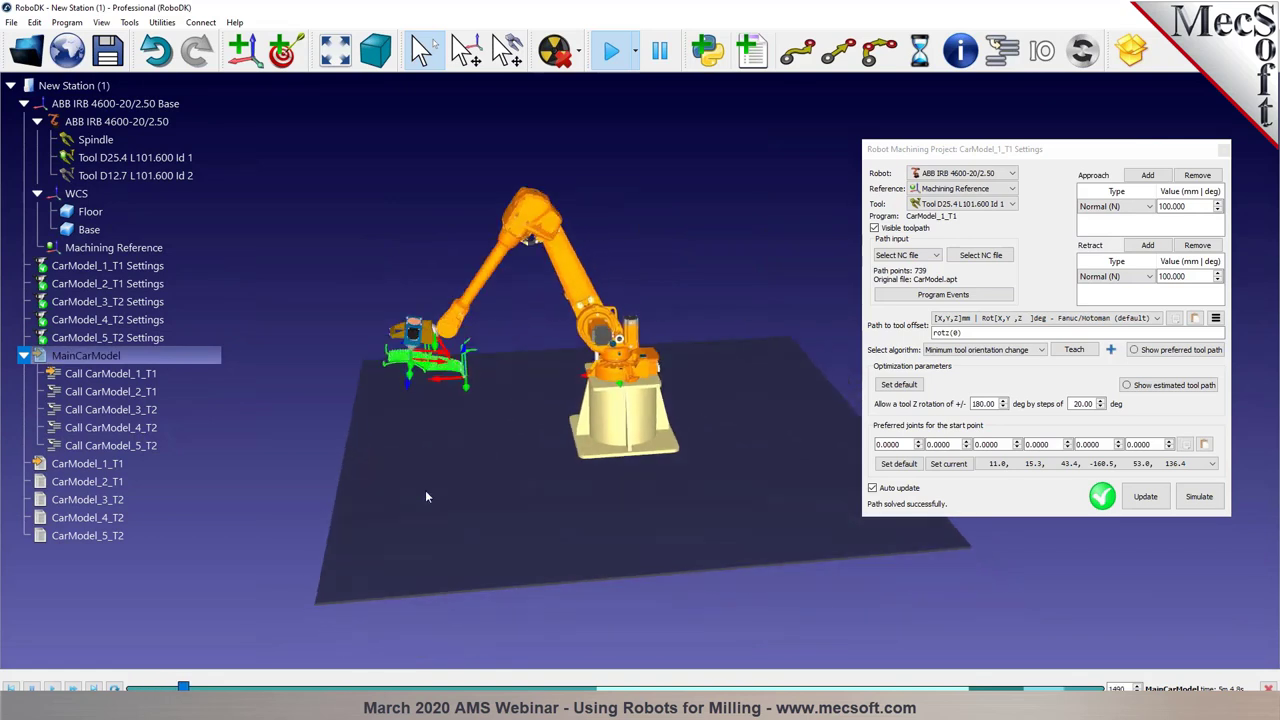
scroll(430, 480, "up", 3)
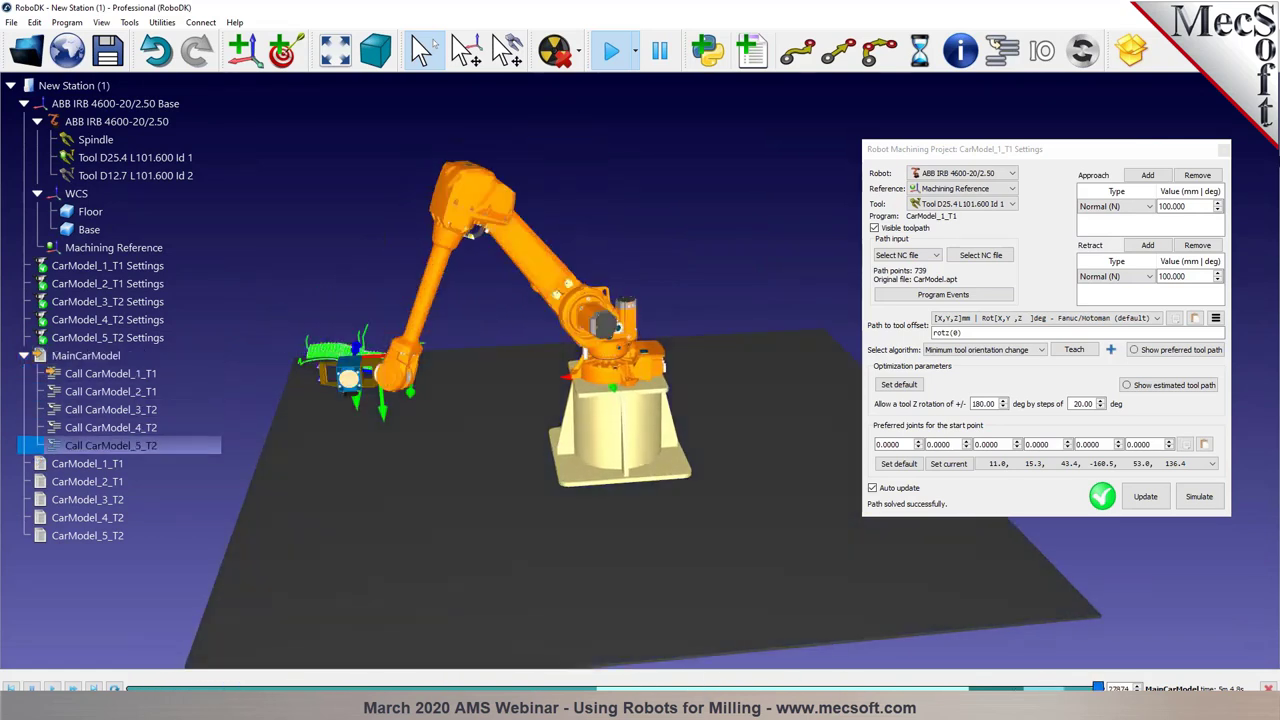
Generate the robot program for MainCarModel and review the RAPID module's tool and reference variables, moves and Main procedure
right_click(97, 366)
left_click(132, 548)
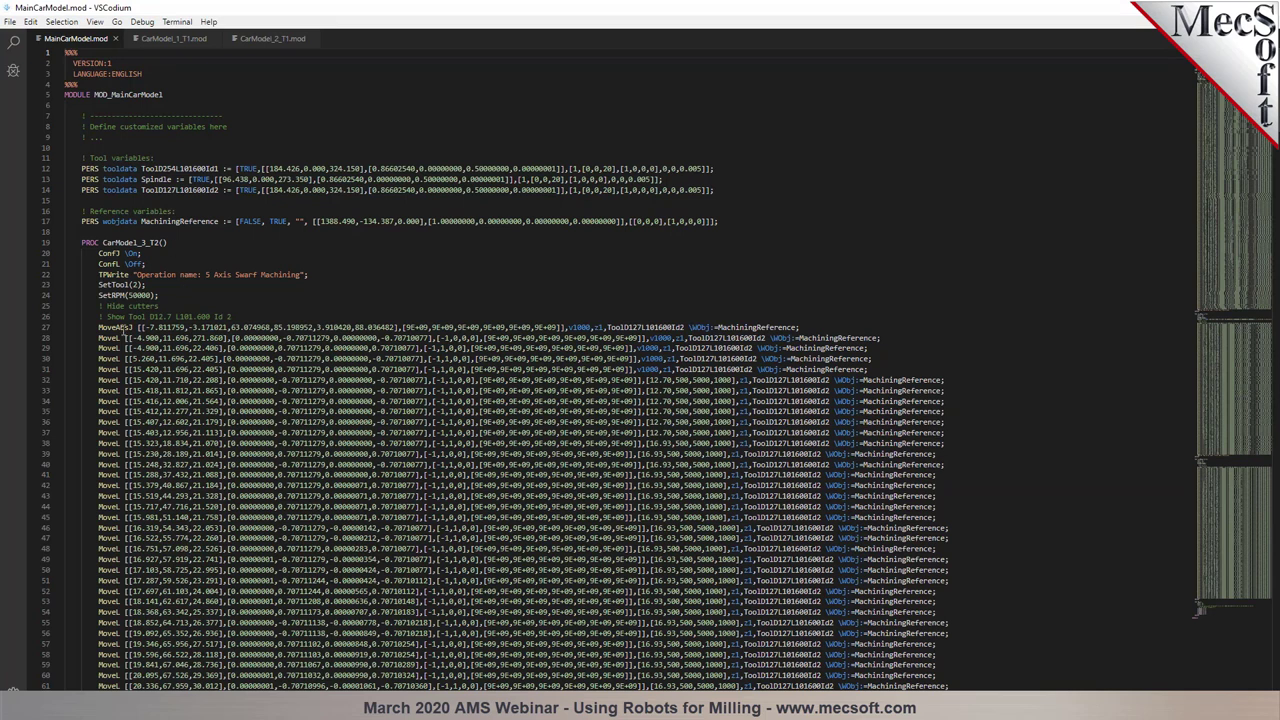
scroll(127, 346, "down", 3)
scroll(122, 94, "up", 3)
double_click(122, 94)
scroll(688, 275, "down", 20)
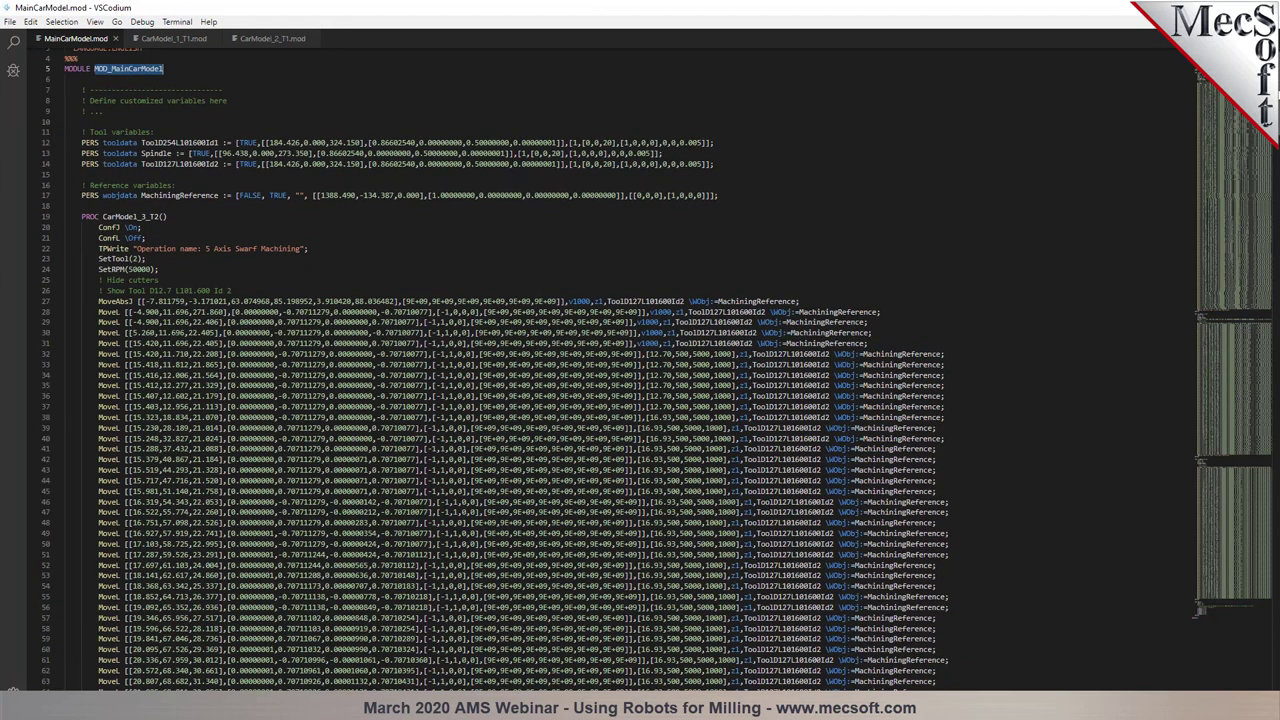
scroll(87, 138, "up", 3)
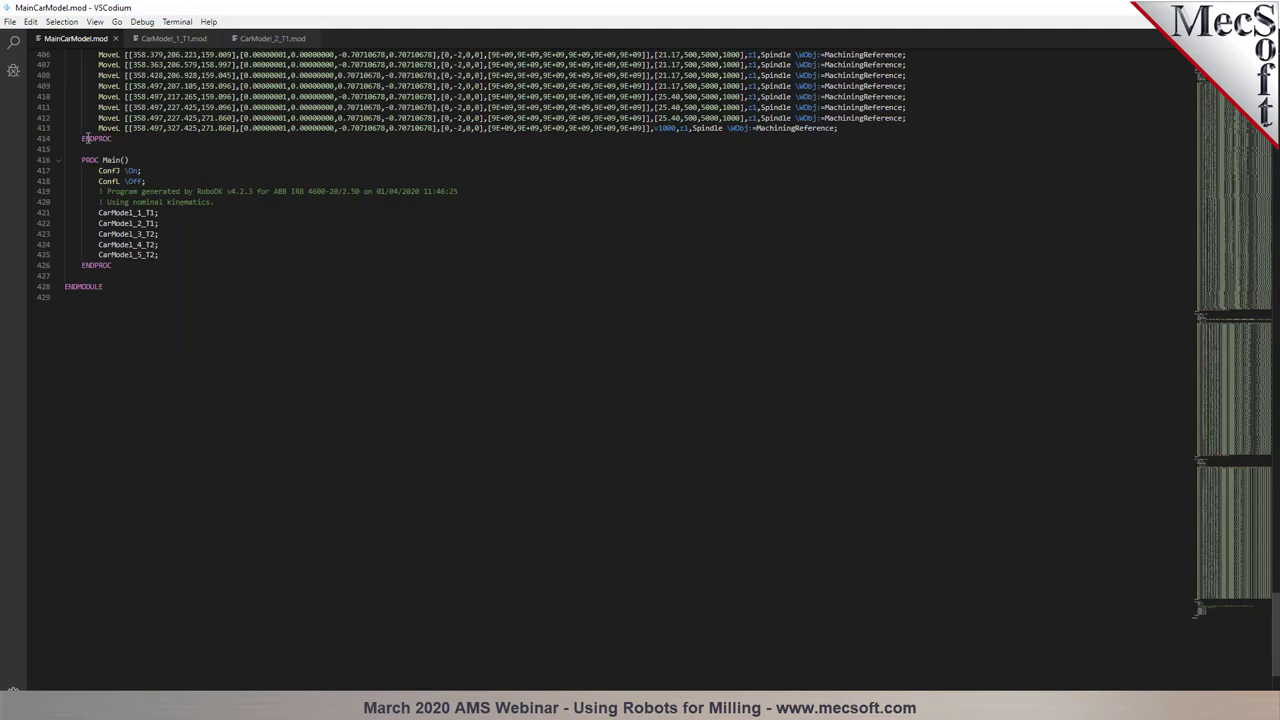
scroll(143, 258, "up", 1)
left_click_drag(44, 303, 44, 188)
scroll(163, 253, "up", 5)
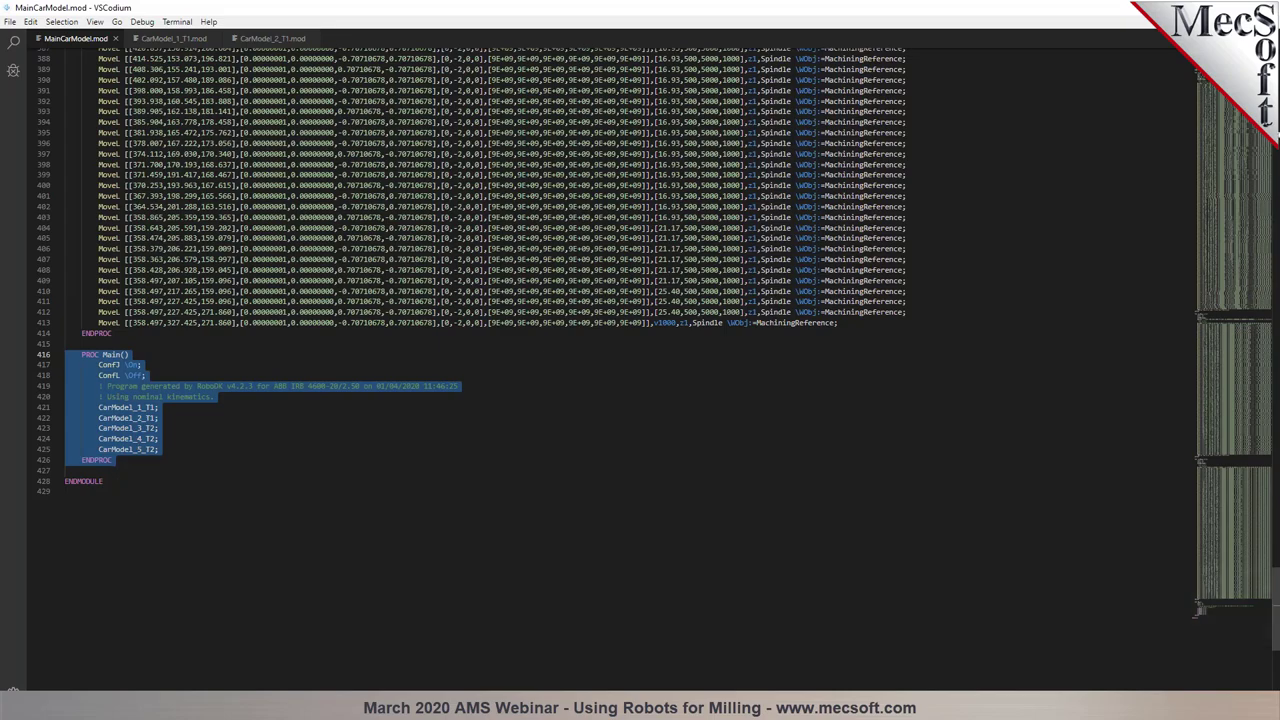
Switch back to RoboDK, close the CarModel_1_T1 settings and inspect the robot's motion around the part during CarModel_4_T2
key("alt+Tab")
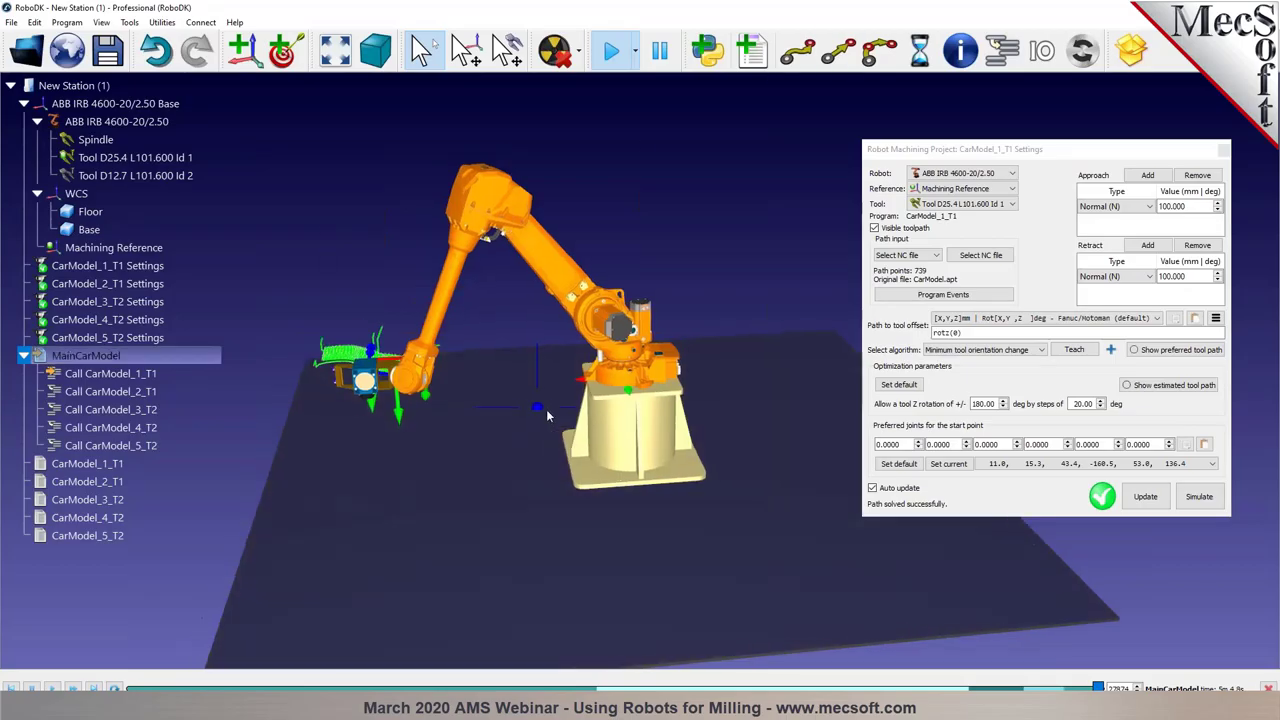
left_click_drag(547, 415, 600, 400)
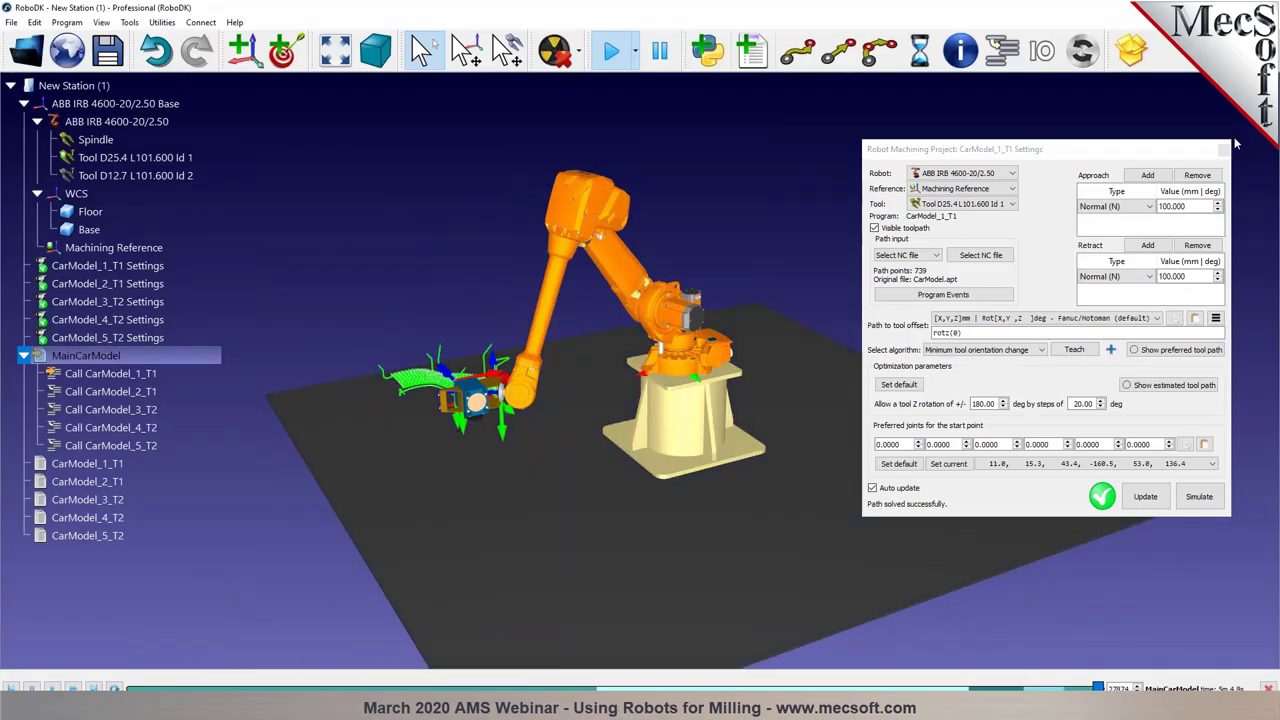
left_click(1224, 148)
scroll(770, 388, "up", 5)
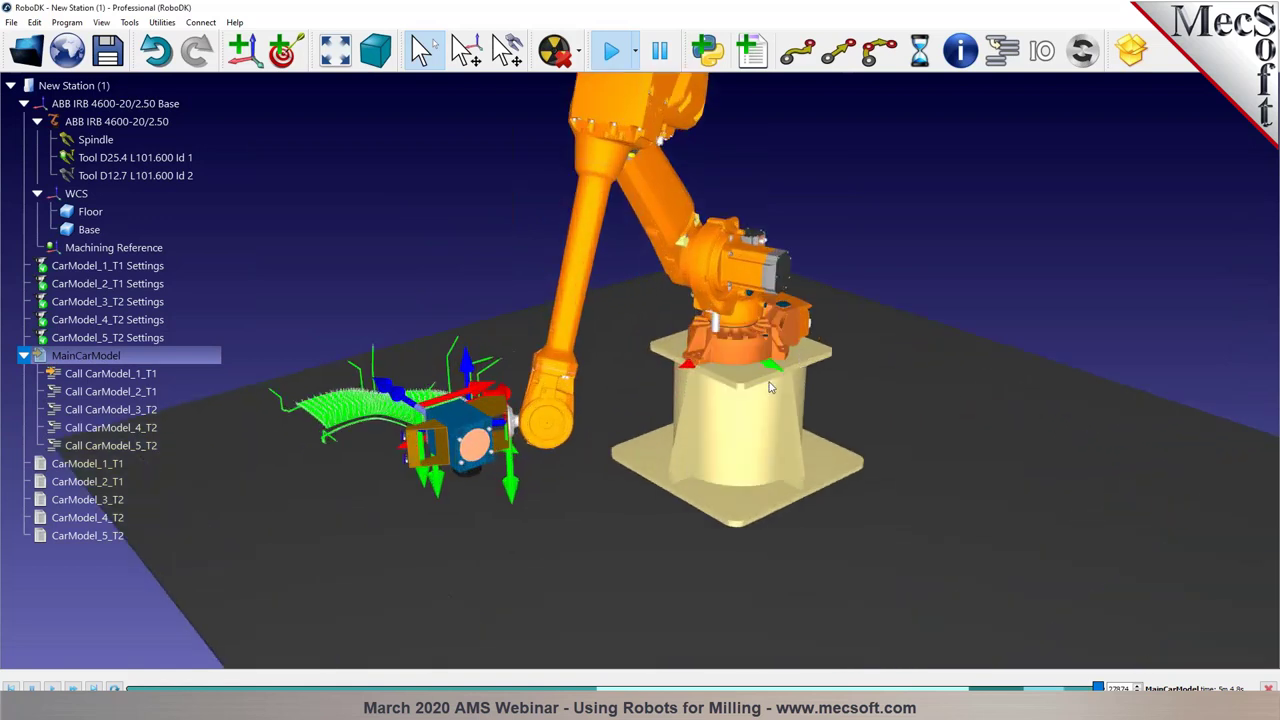
right_click_drag(770, 388, 883, 378)
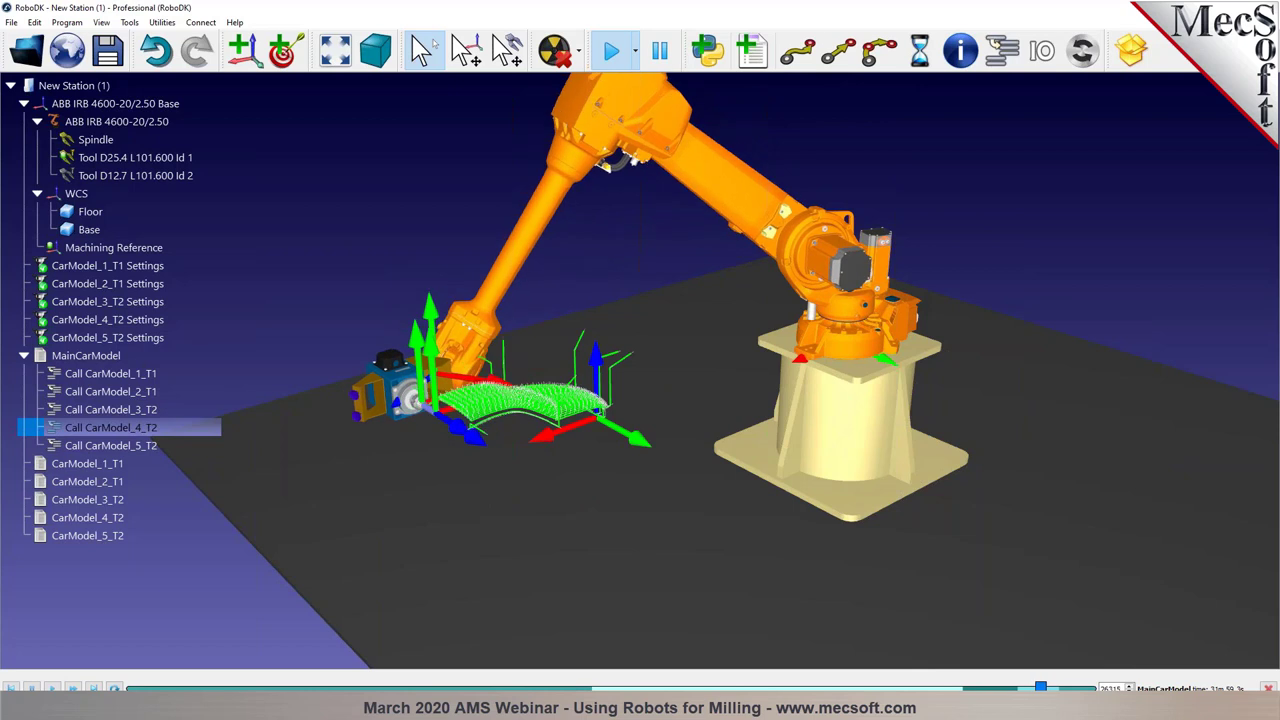
mouse_move(700, 470)
left_mouse_down()
mouse_move(760, 465)
mouse_move(706, 490)
left_mouse_up()
left_click_drag(664, 426, 407, 398)
key("alt")
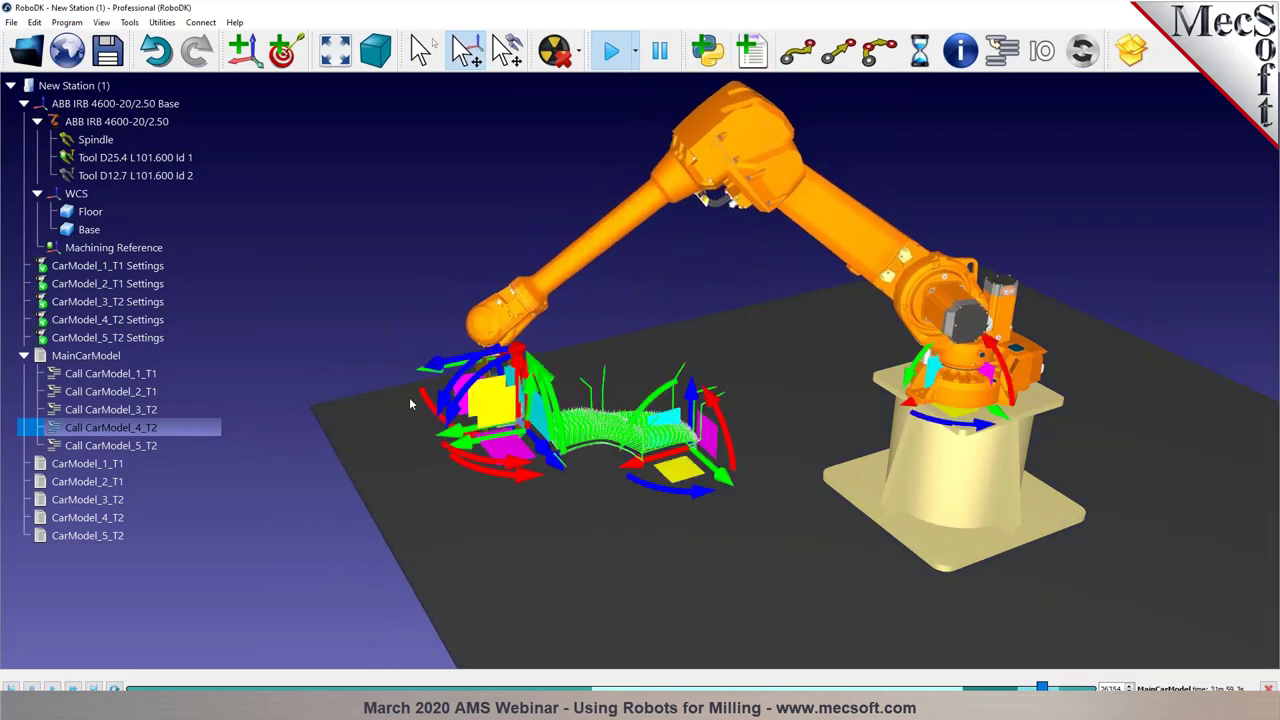
Change the tool in the CarModel_4_T2 and CarModel_5_T2 machining settings and update both programs
double_click(70, 321)
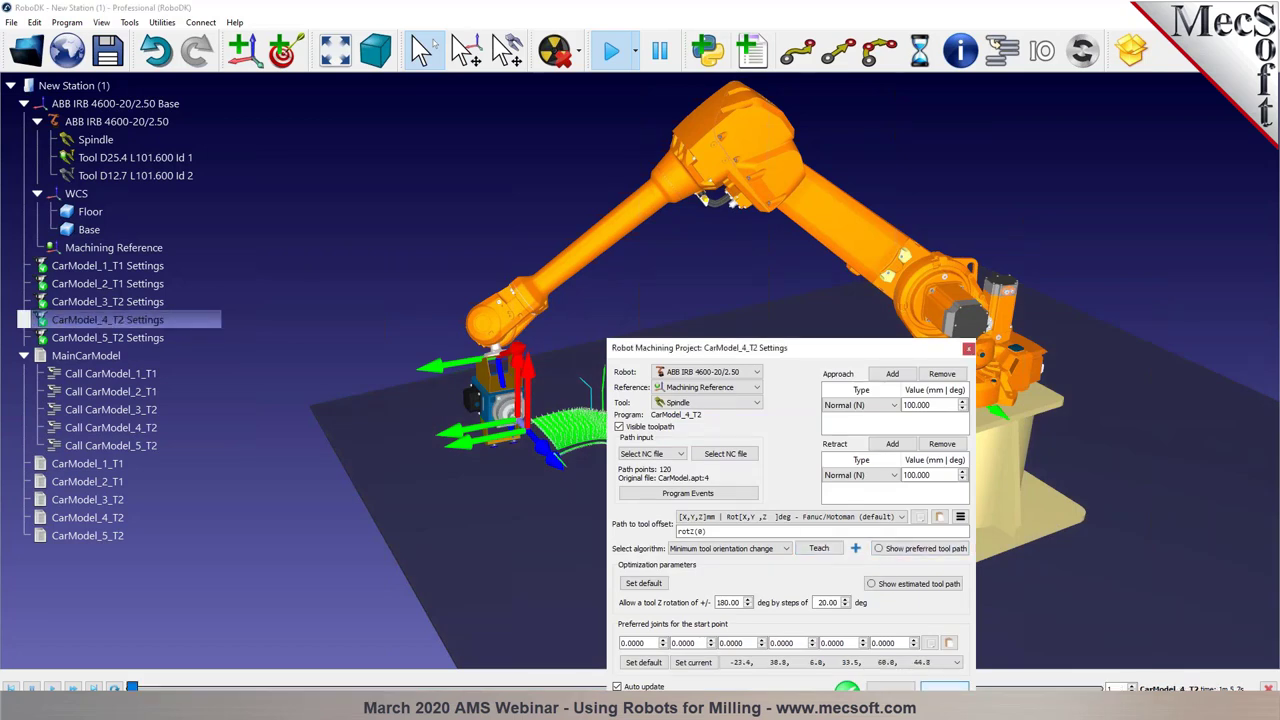
left_click(968, 348)
right_click(148, 319)
left_click(118, 320)
right_click(115, 337)
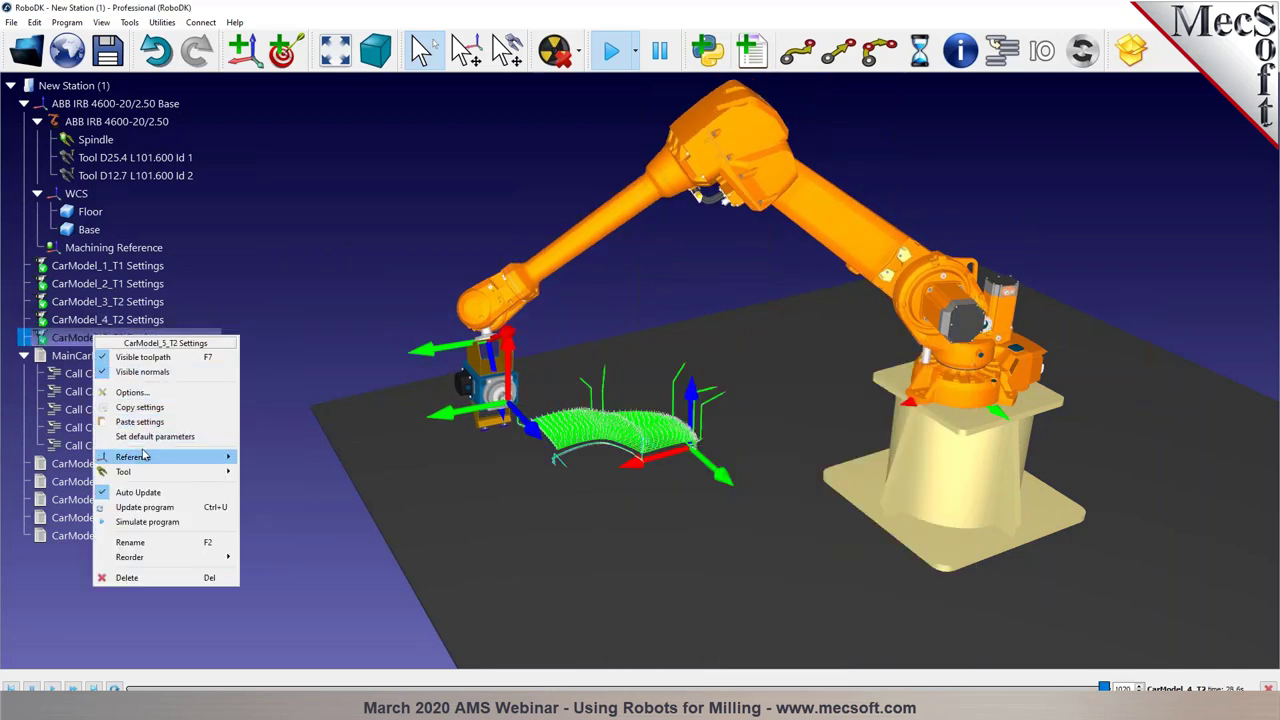
left_click(107, 337)
right_click(104, 337)
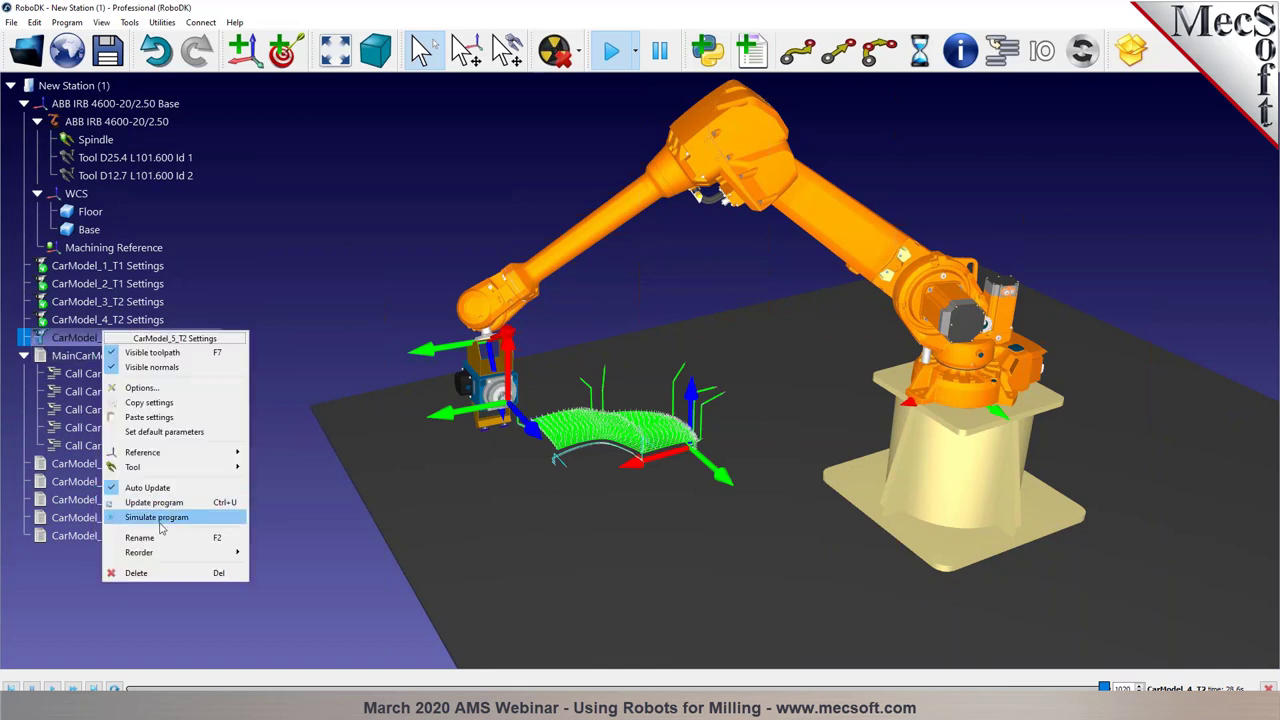
left_click(146, 511)
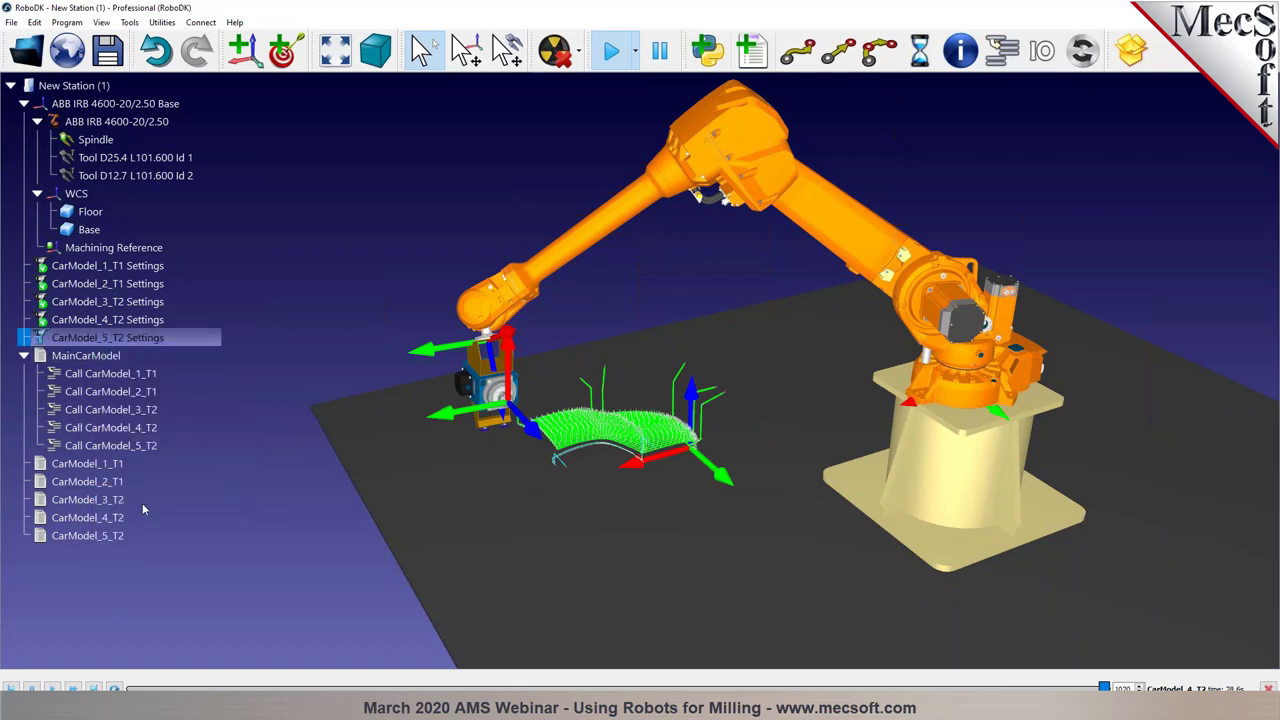
Simulate MainCarModel again with the updated programs and inspect the robot's pose at the end of CarModel_5_T2
double_click(80, 356)
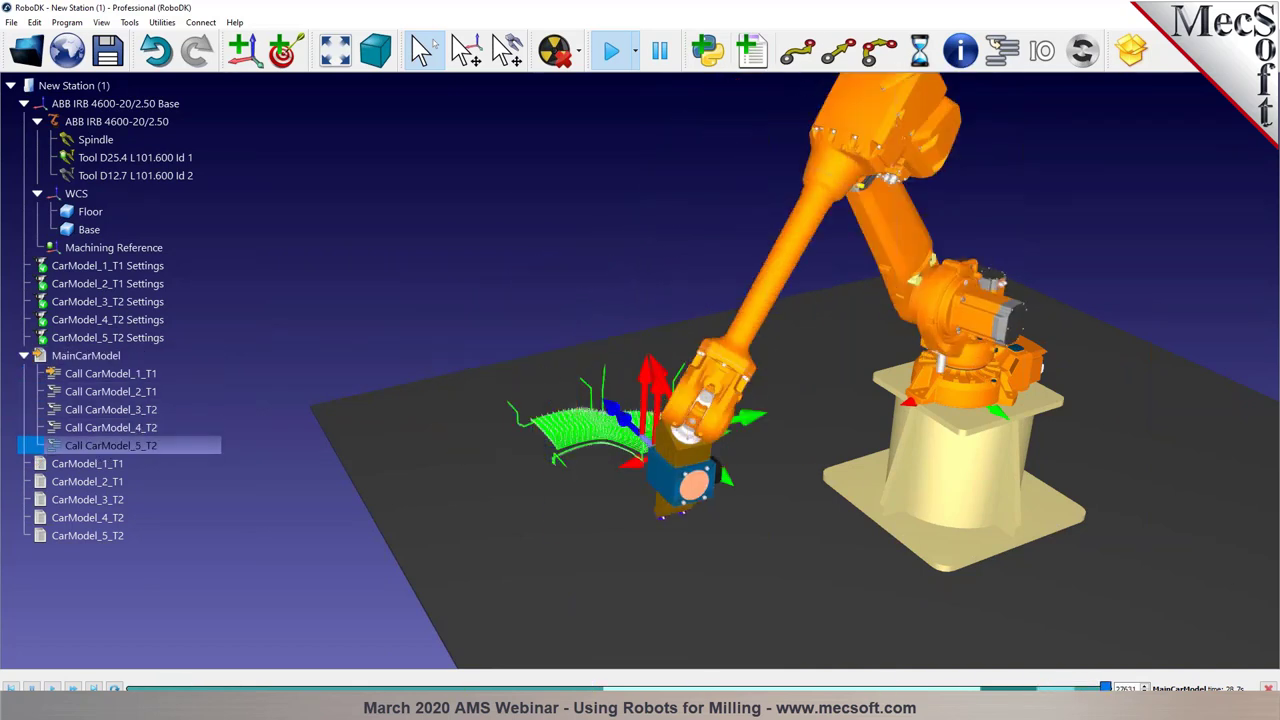
left_click_drag(800, 432, 830, 418)
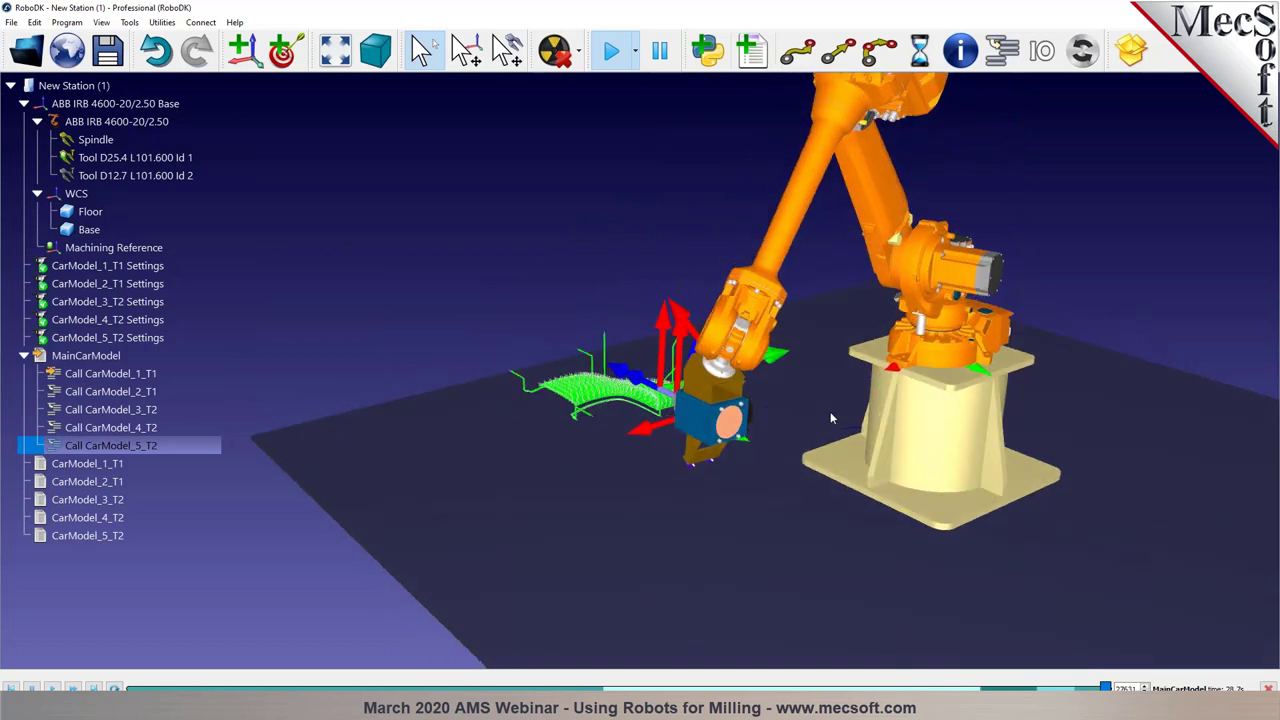
key("alt")
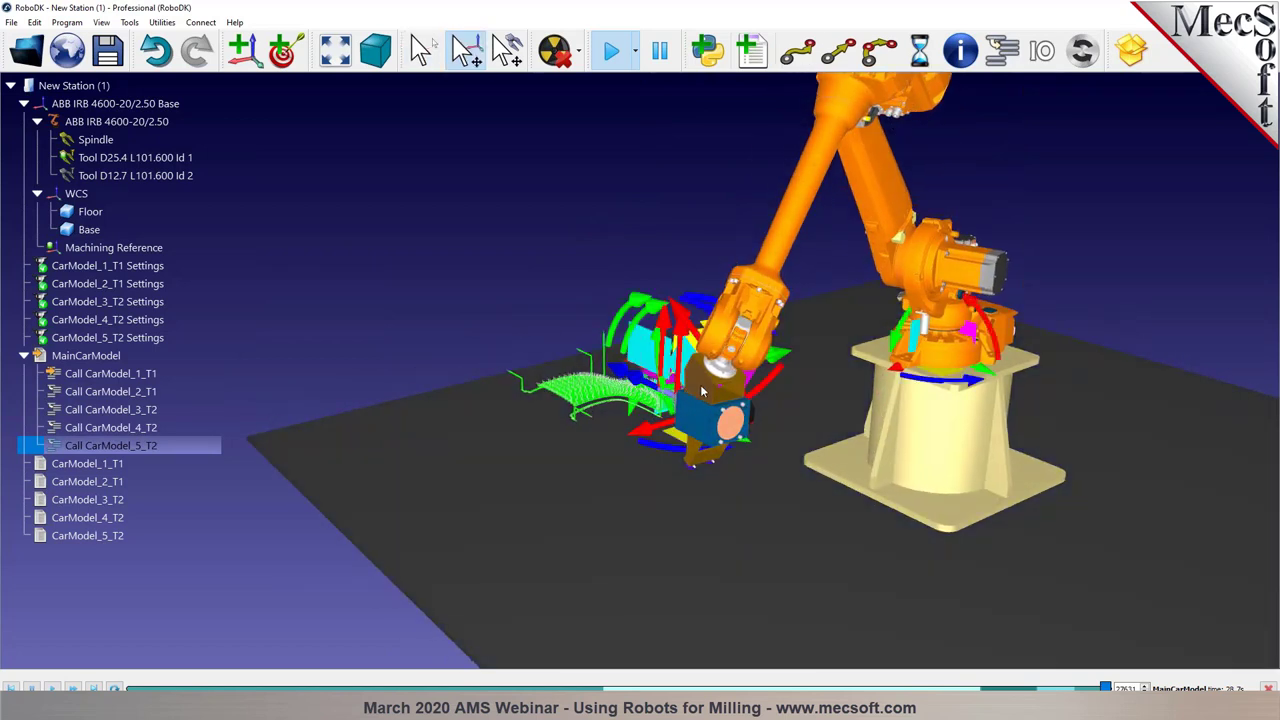
double_click(660, 400)
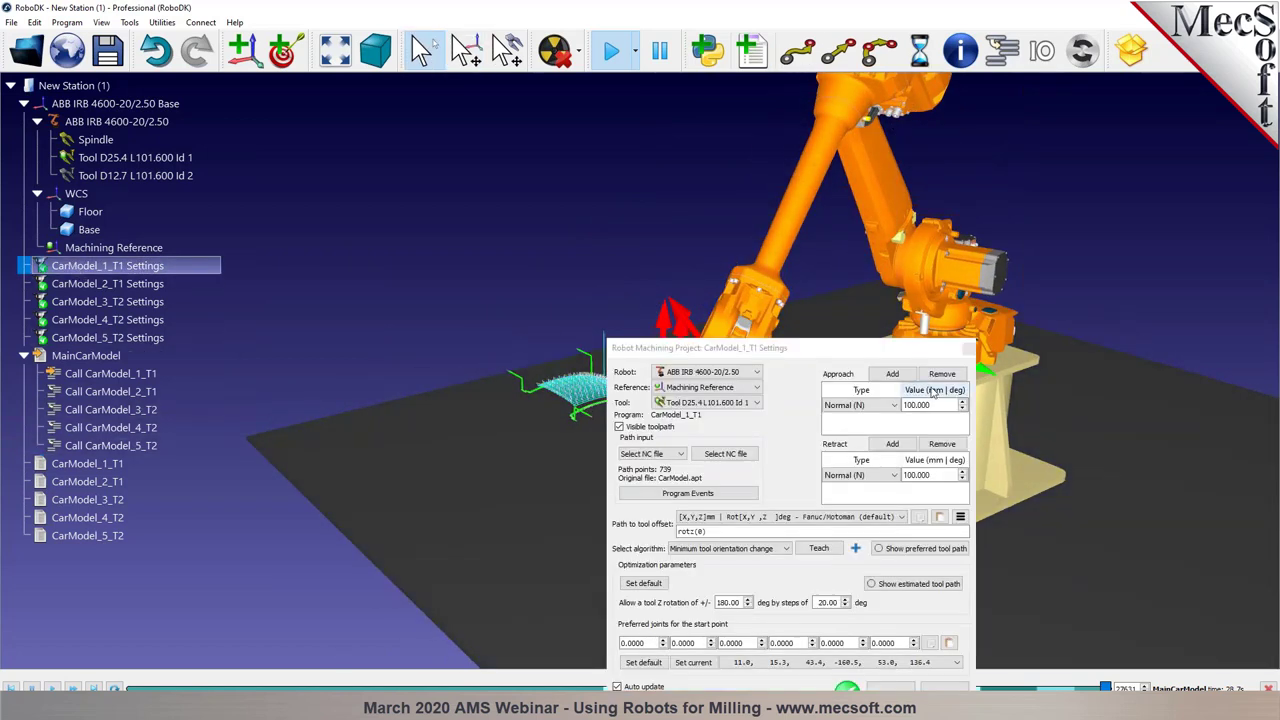
left_click(968, 347)
Run CarModel_1_T1 to bring the tool vertical over the part and raise the robot tool well above the toolpaths
left_click(87, 463)
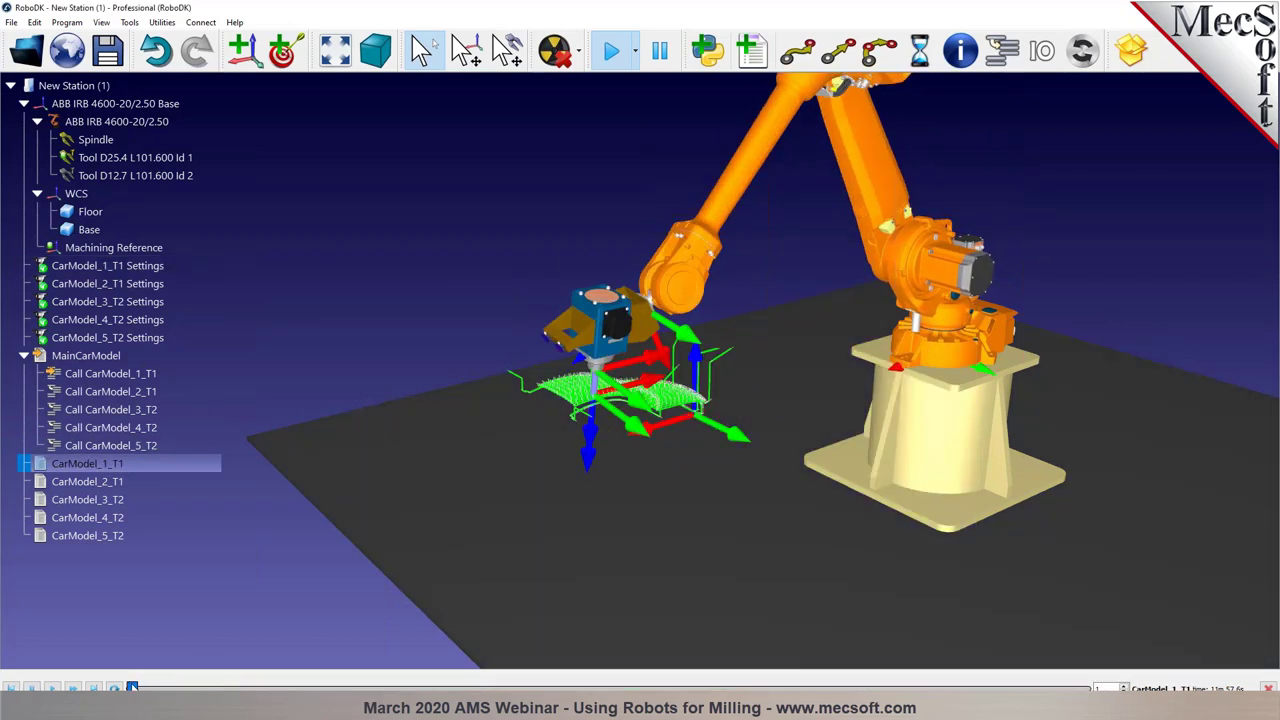
left_click_drag(672, 498, 510, 396)
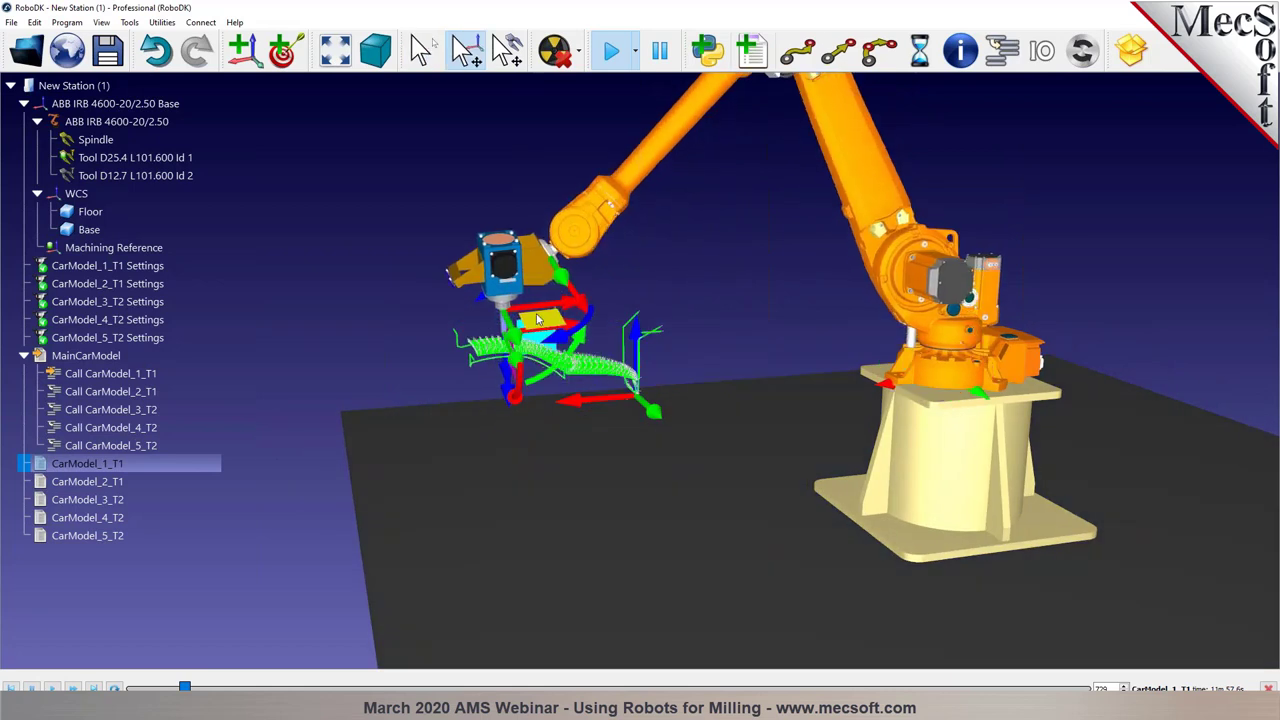
left_click_drag(600, 331, 540, 288)
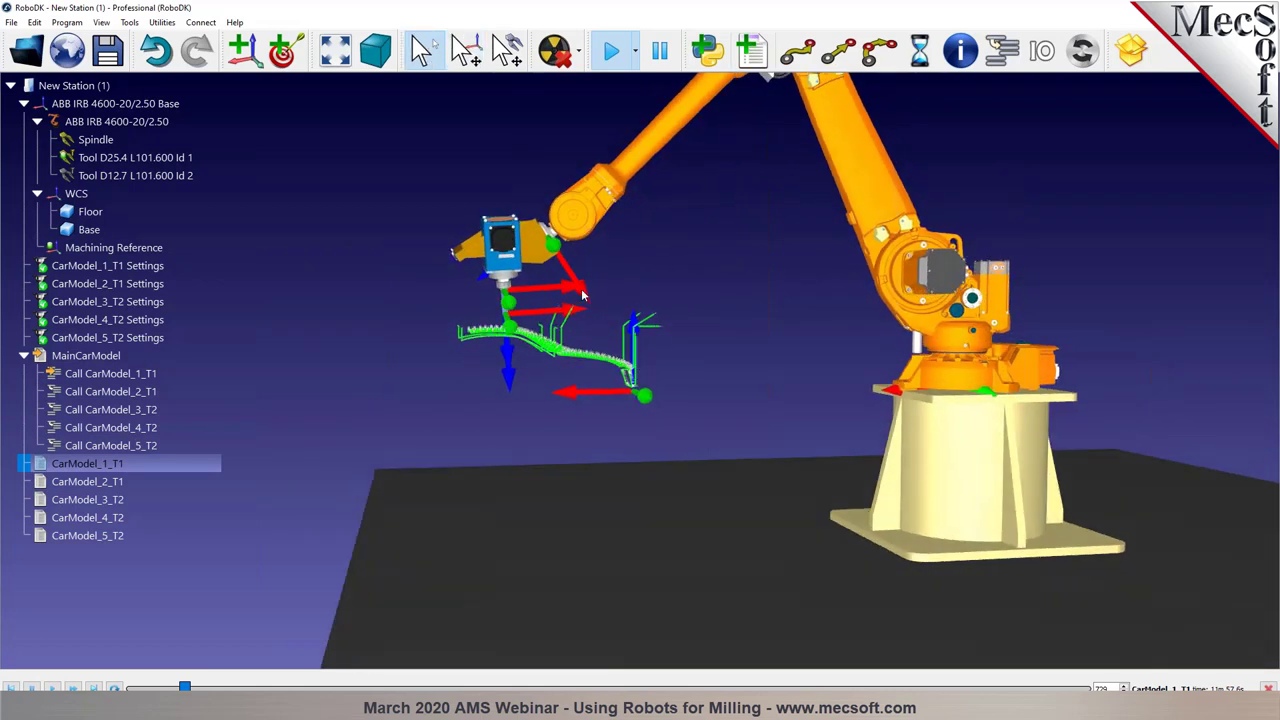
left_click_drag(634, 247, 521, 363)
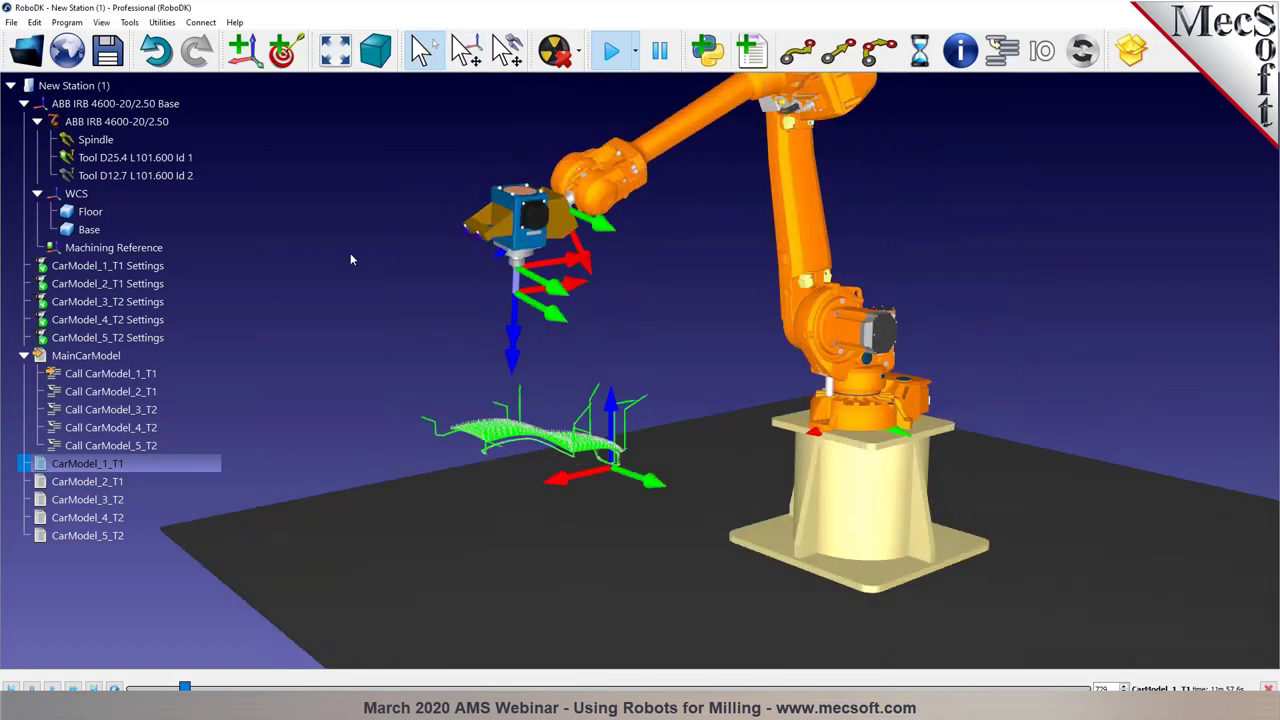
Create a robot program with a joint move to the current raised position, rename it GoHome and run it
left_click(754, 48)
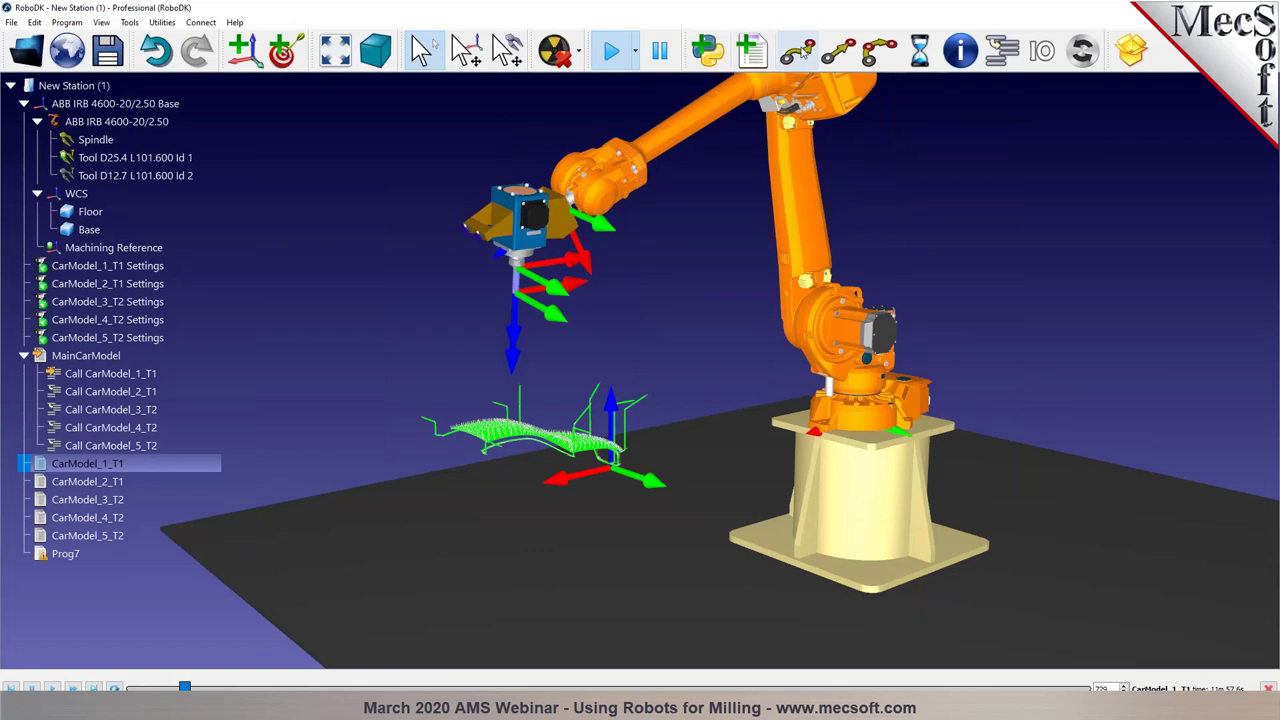
left_click(797, 50)
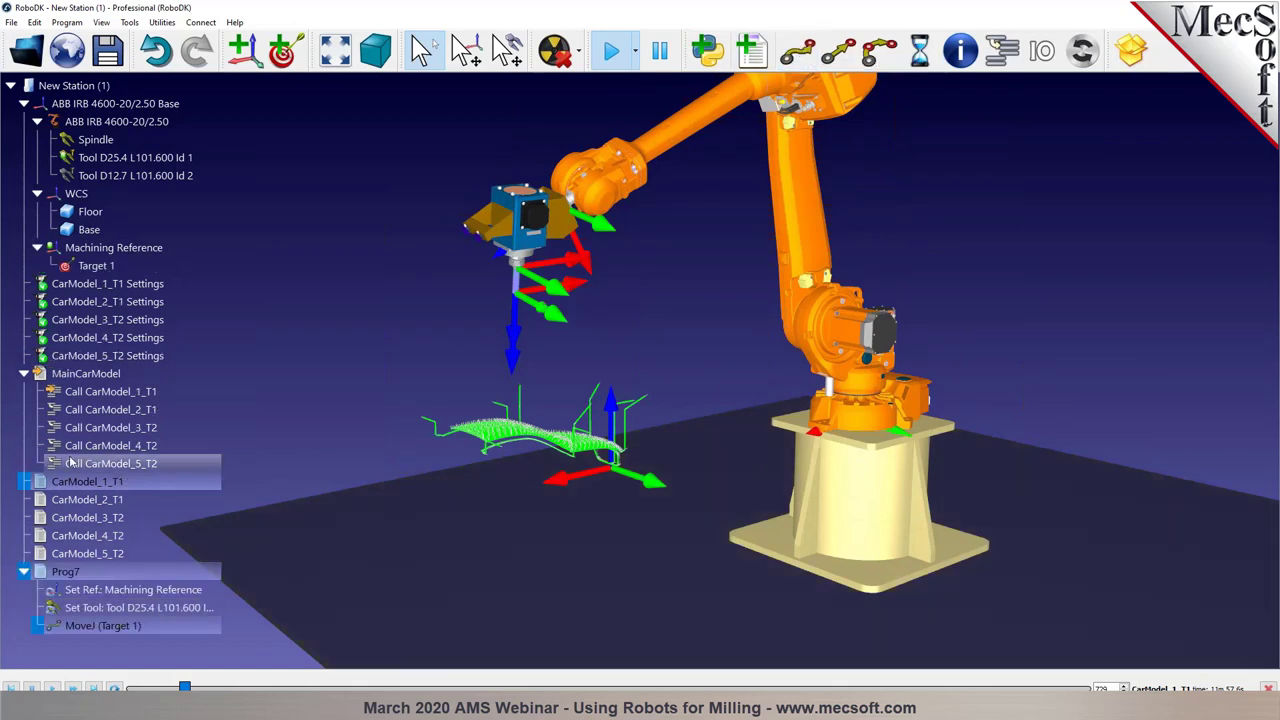
left_click(95, 589)
left_click(82, 576)
key("F2")
type("GoHome")
key("Return")
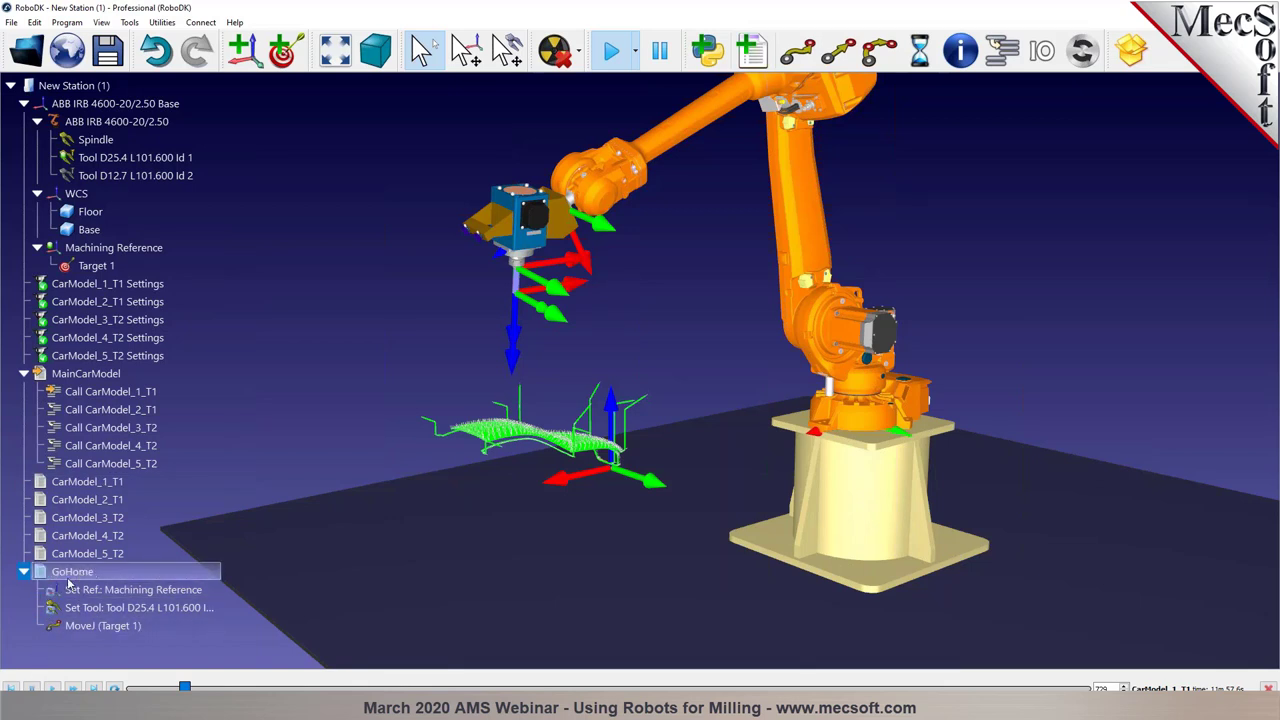
left_click(67, 578)
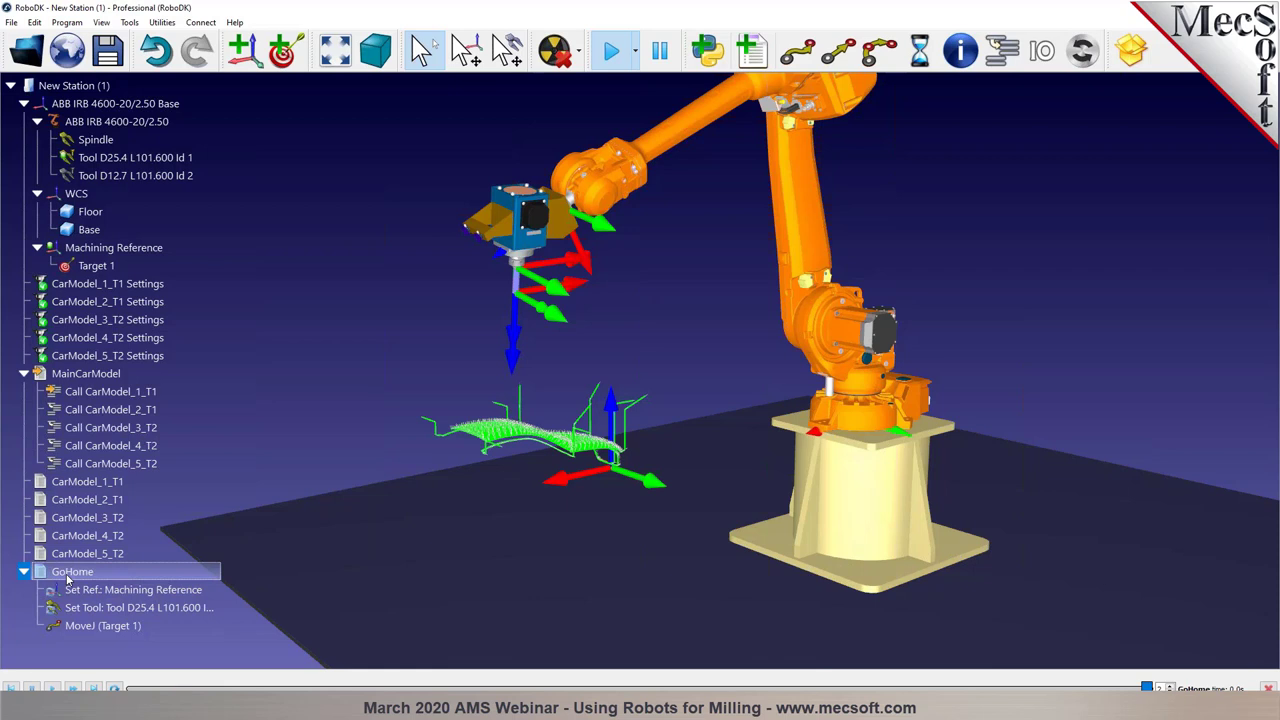
Insert a program call to GoHome in MainCarModel directly after the CarModel_1_T1 call
left_click(78, 392)
right_click(78, 393)
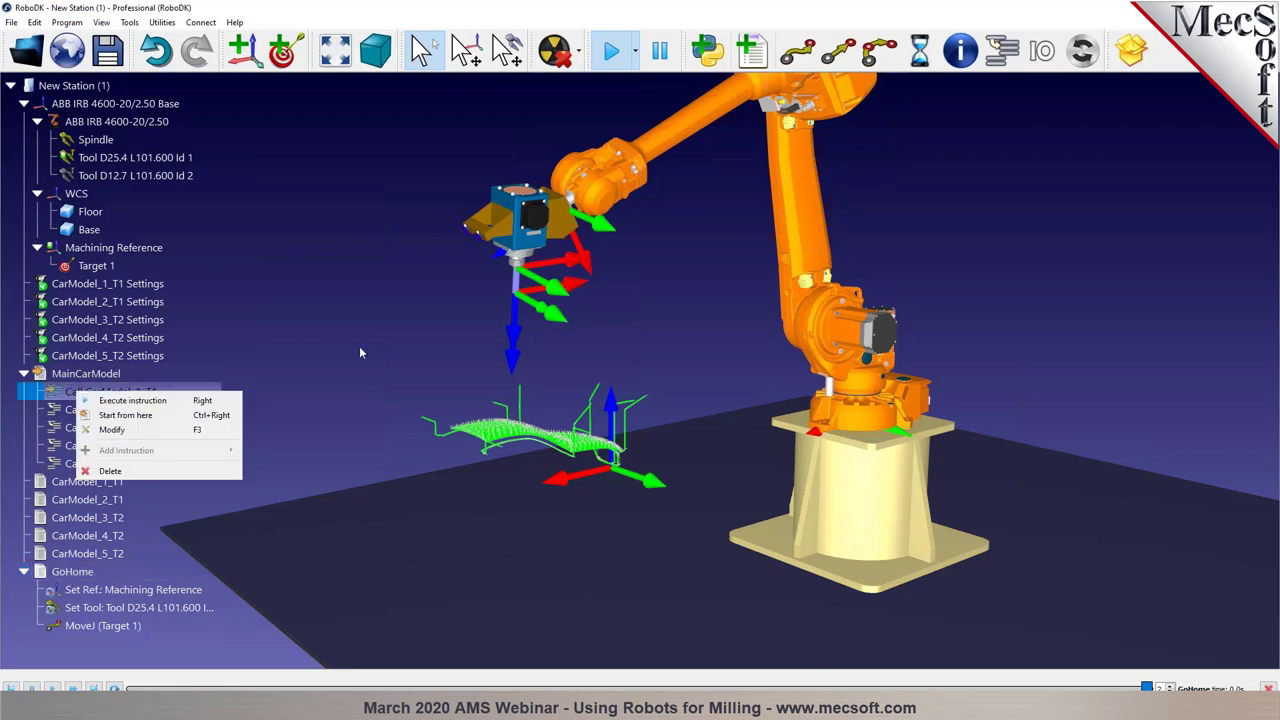
left_click(94, 393)
right_click(94, 393)
mouse_move(131, 455)
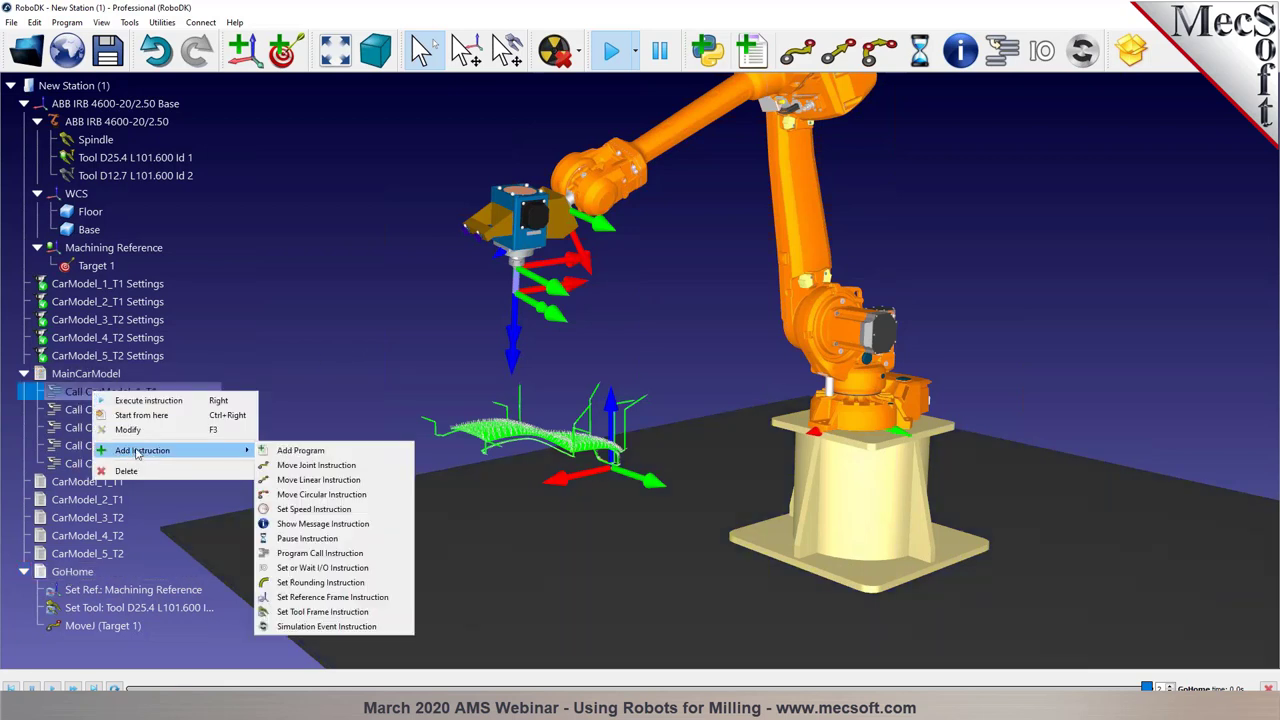
left_click(336, 553)
left_click(697, 285)
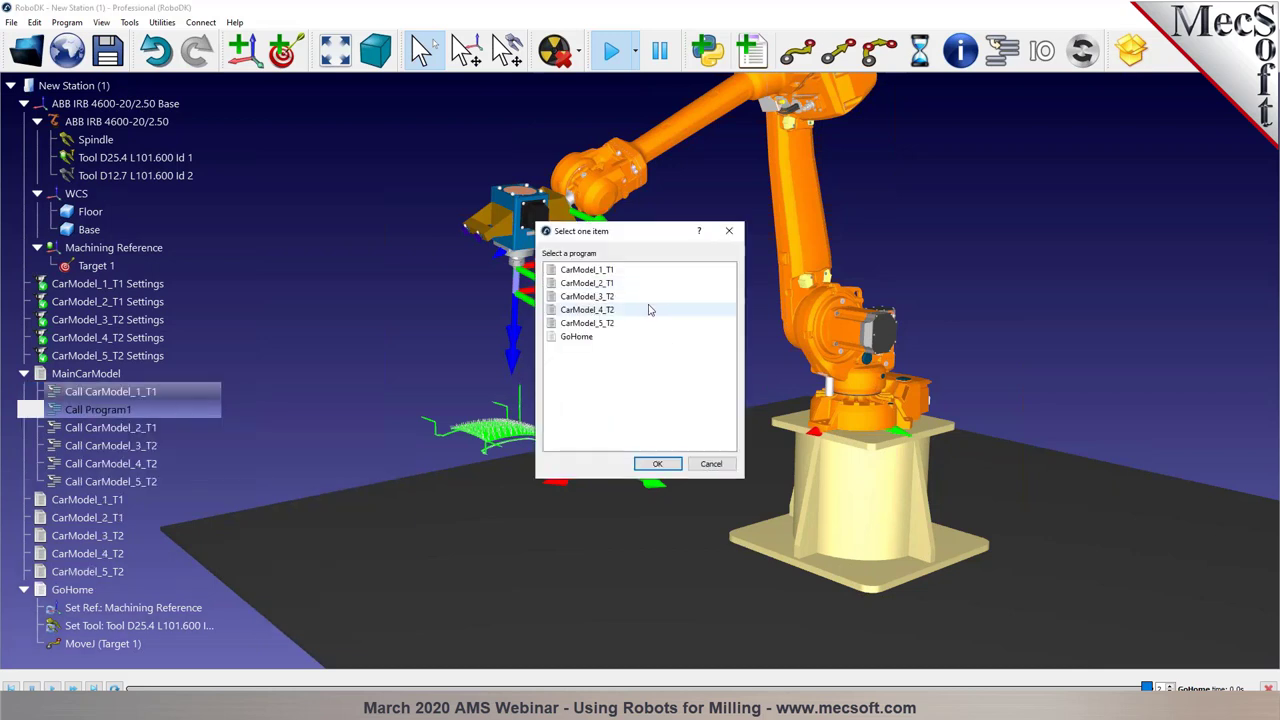
double_click(578, 337)
left_click(643, 434)
Paste the GoHome call after the CarModel_2_T1, CarModel_3_T2 and CarModel_4_T2 calls and simulate MainCarModel
left_click(130, 428)
key("ctrl+v")
left_click(135, 464)
key("ctrl+v")
left_click(135, 499)
key("ctrl+v")
double_click(97, 375)
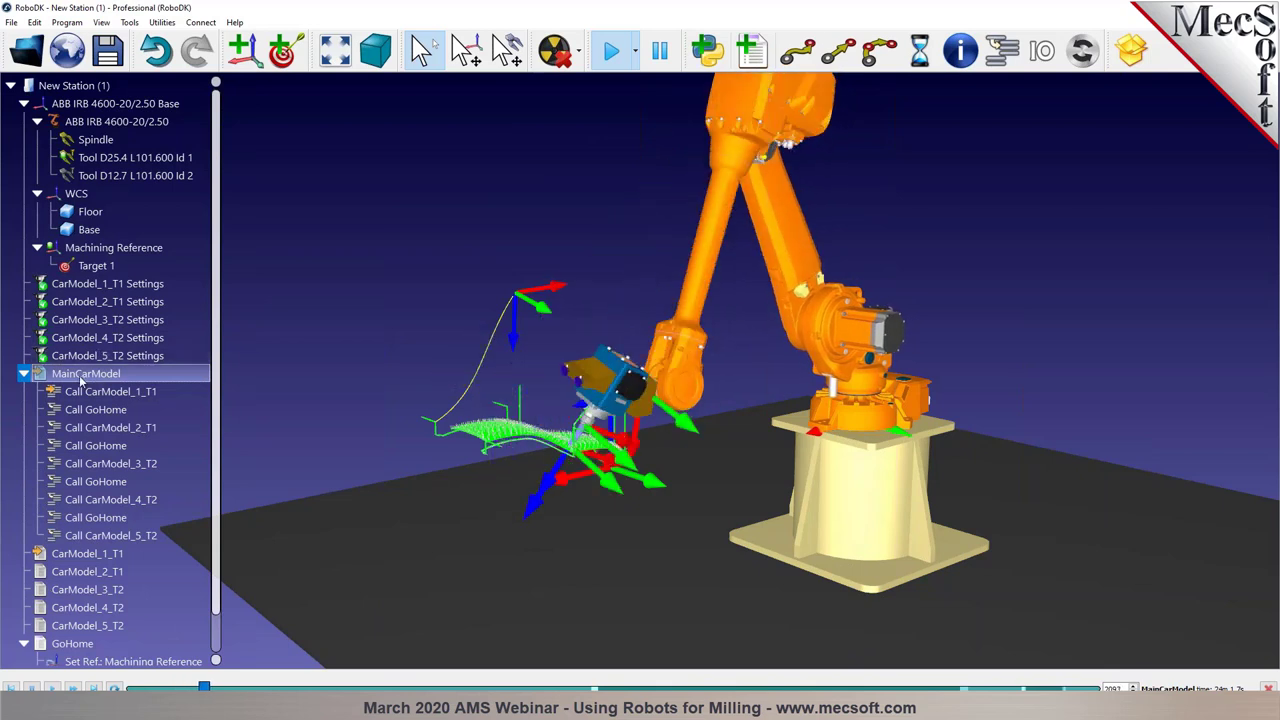
Turn on the path display for the MainCarModel program
right_click(81, 379)
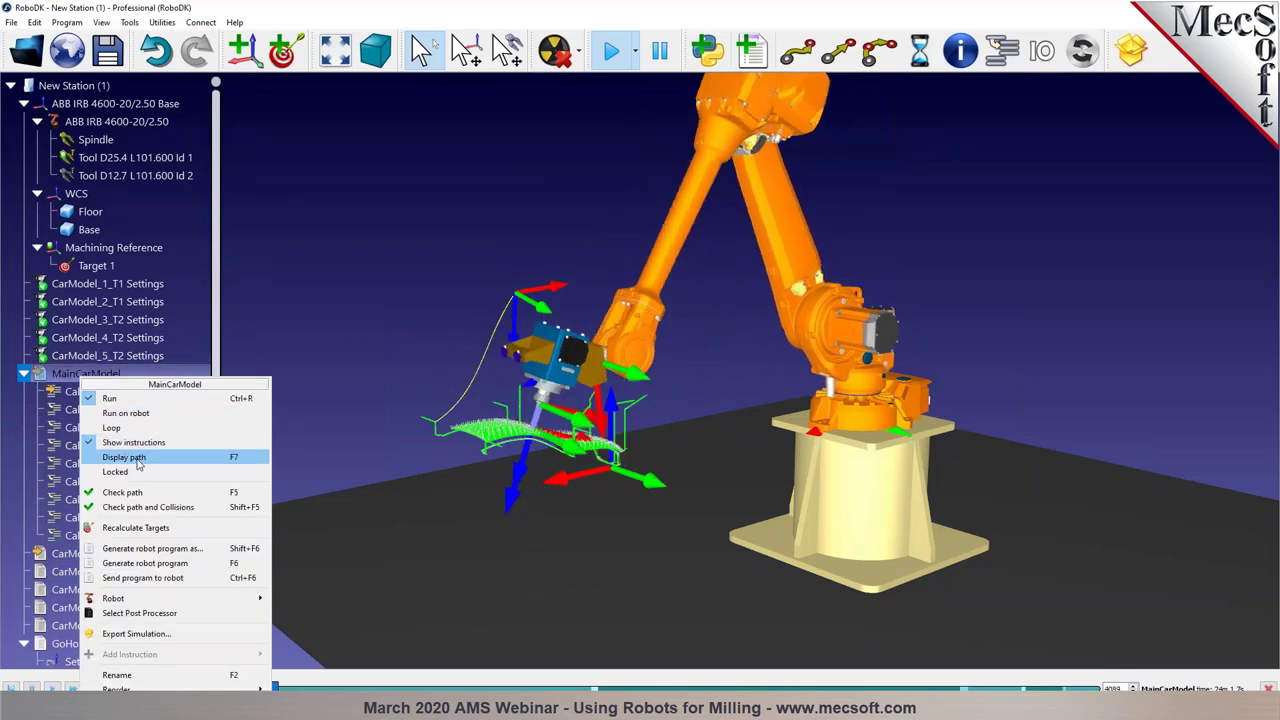
left_click(138, 461)
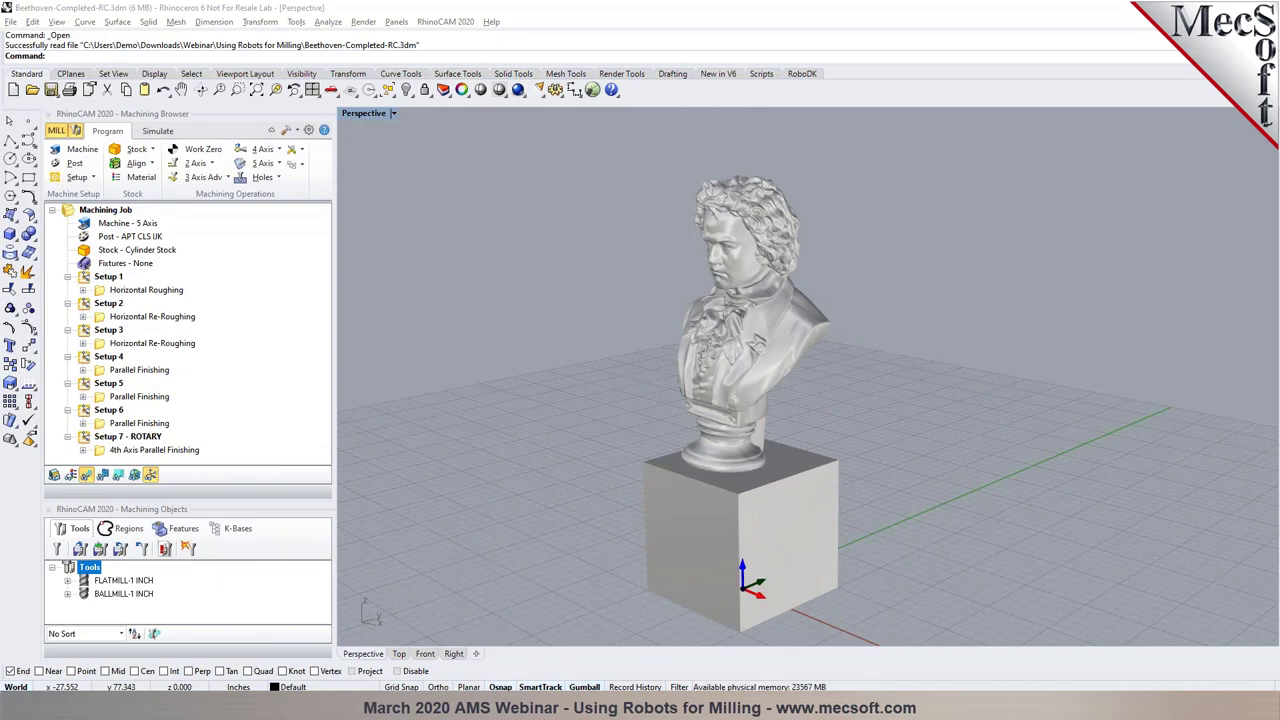
Switch to Rhino, examine the Beethoven bust on its pedestal, and review the 5-axis machine tool definition without changing it
mouse_move(897, 404)
right_mouse_down()
mouse_move(712, 404)
mouse_move(909, 403)
right_mouse_up()
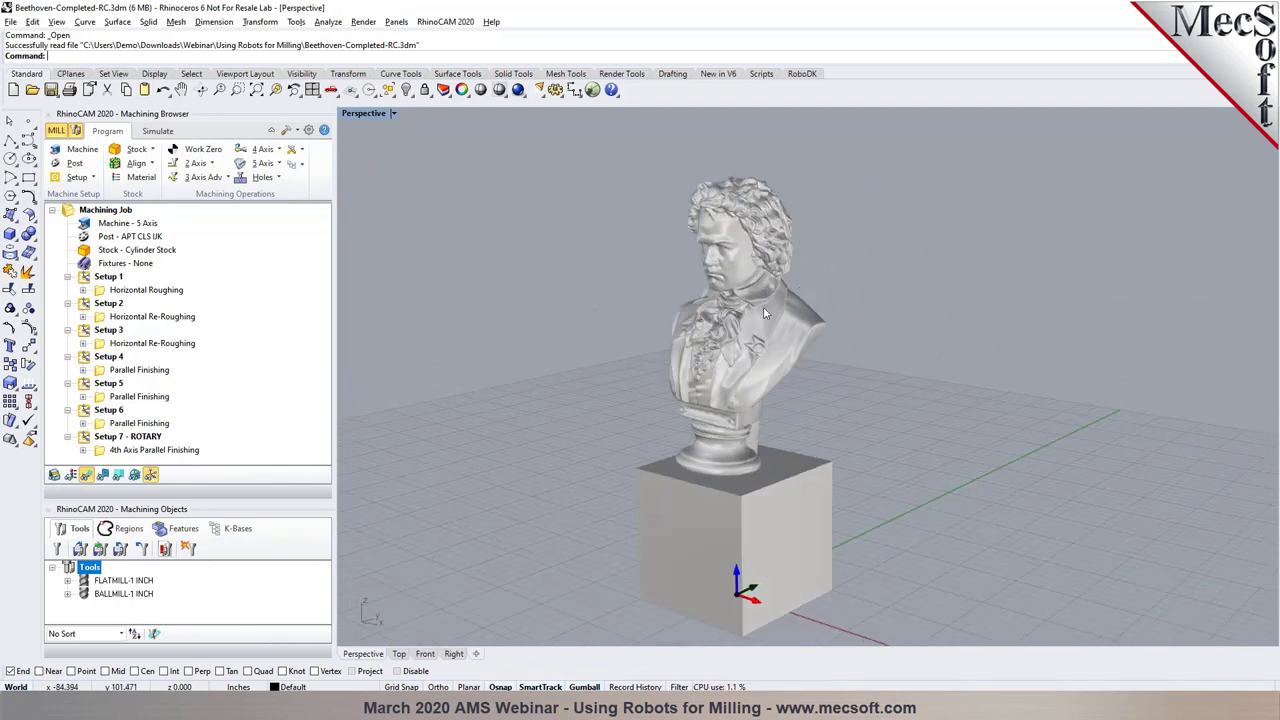
scroll(780, 296, "up", 3)
scroll(754, 300, "down", 1)
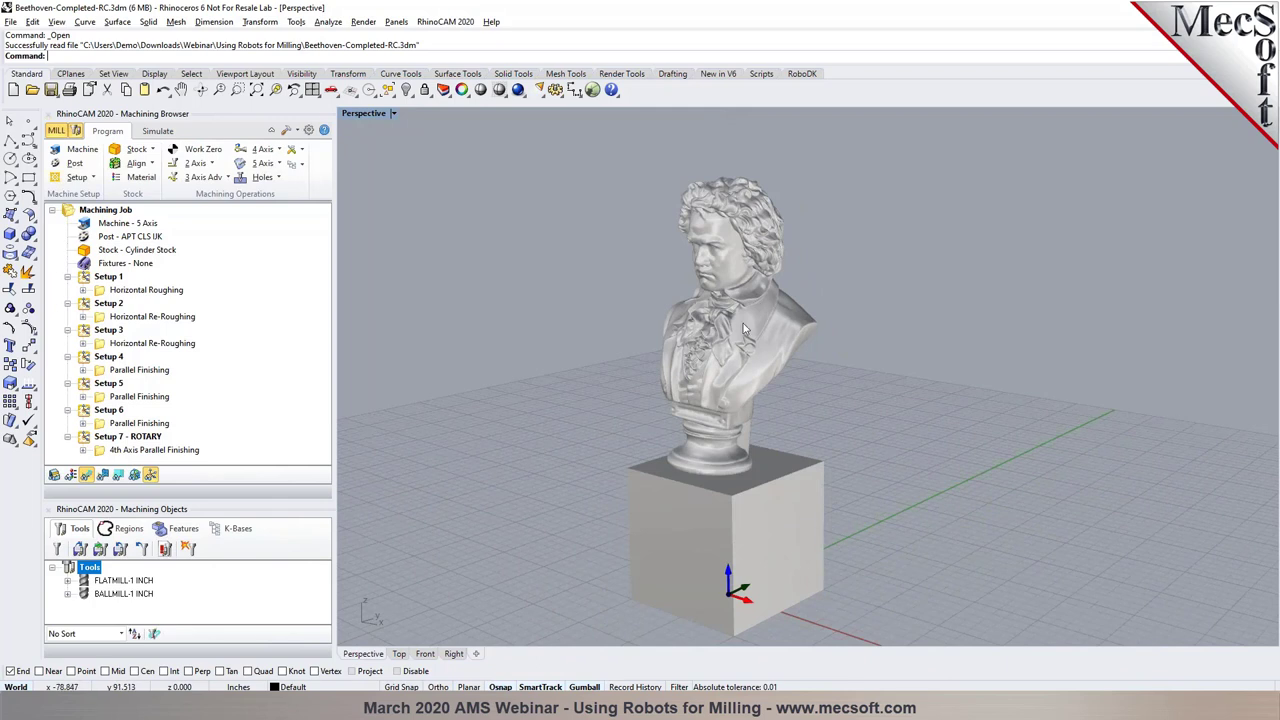
scroll(785, 313, "up", 1)
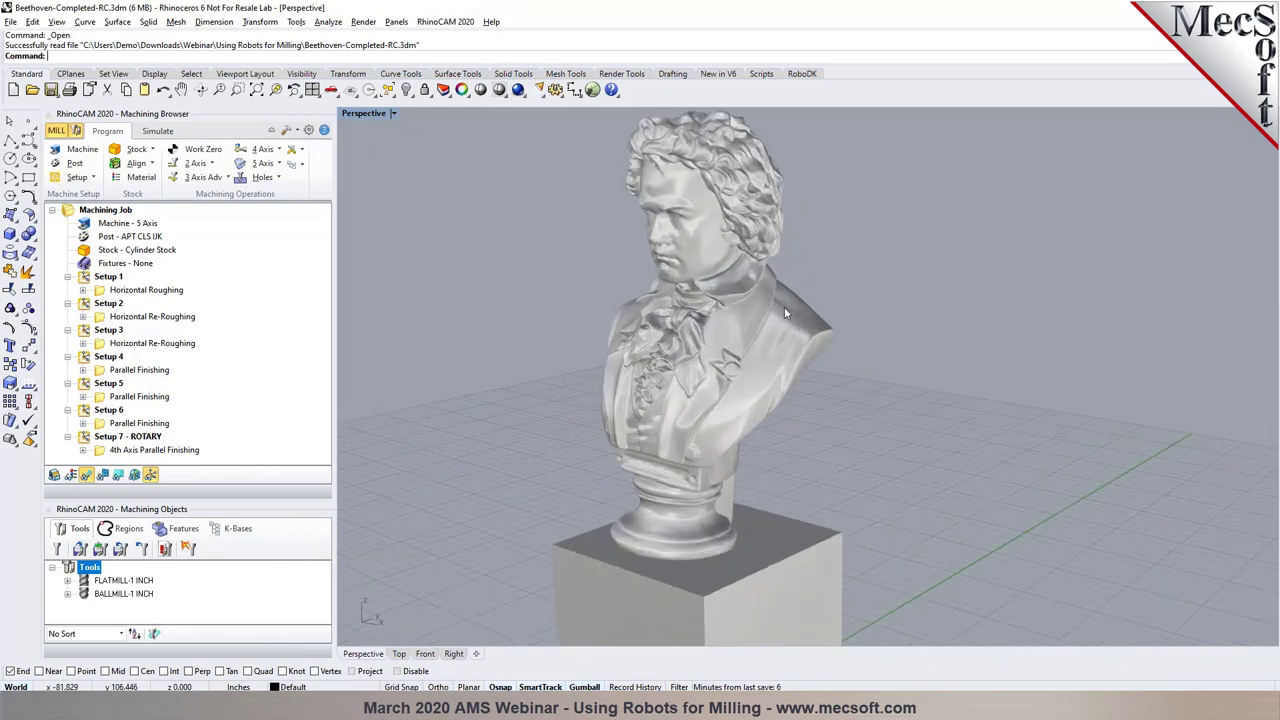
scroll(869, 314, "down", 1)
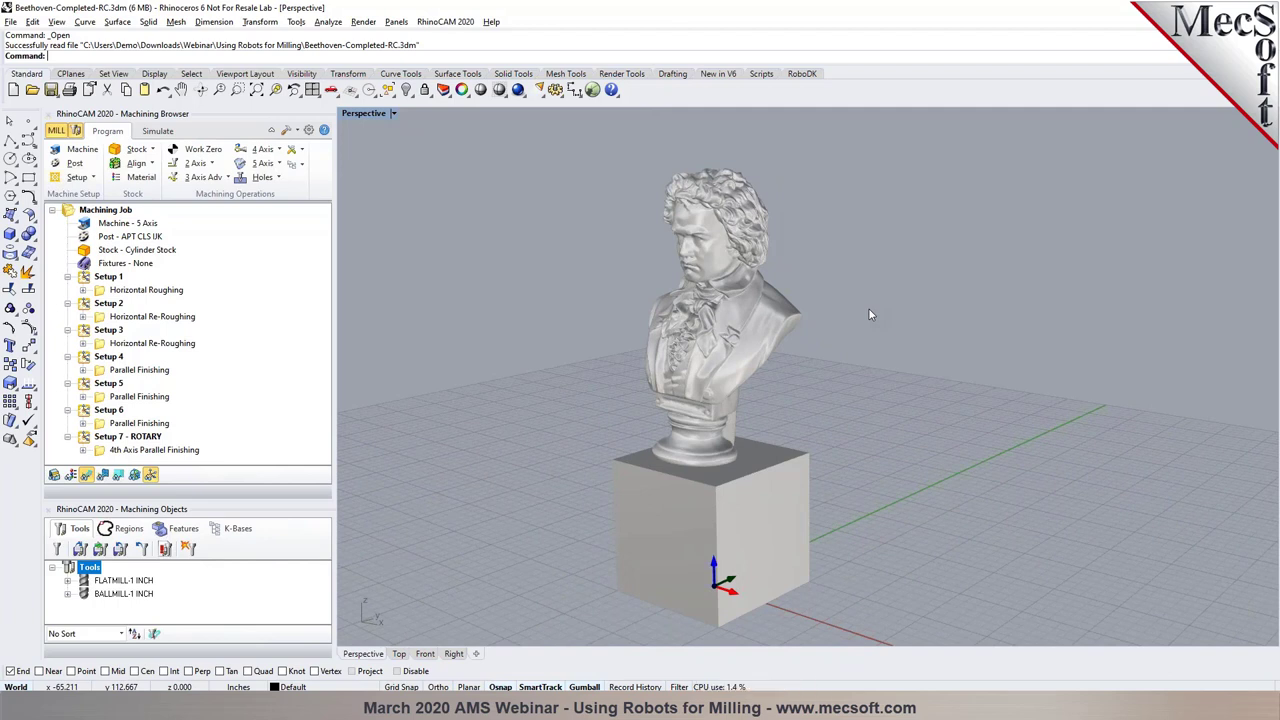
mouse_move(867, 312)
right_mouse_down()
mouse_move(704, 317)
mouse_move(864, 316)
right_mouse_up()
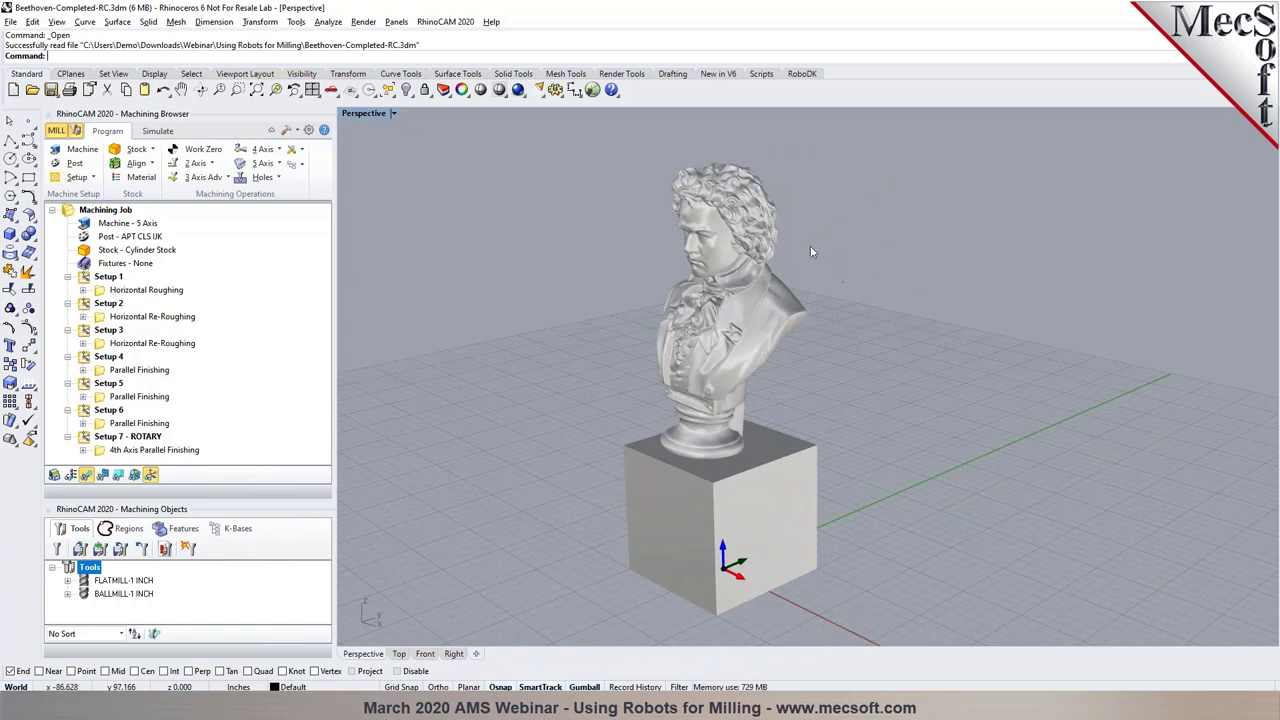
right_click_drag(813, 285, 830, 296)
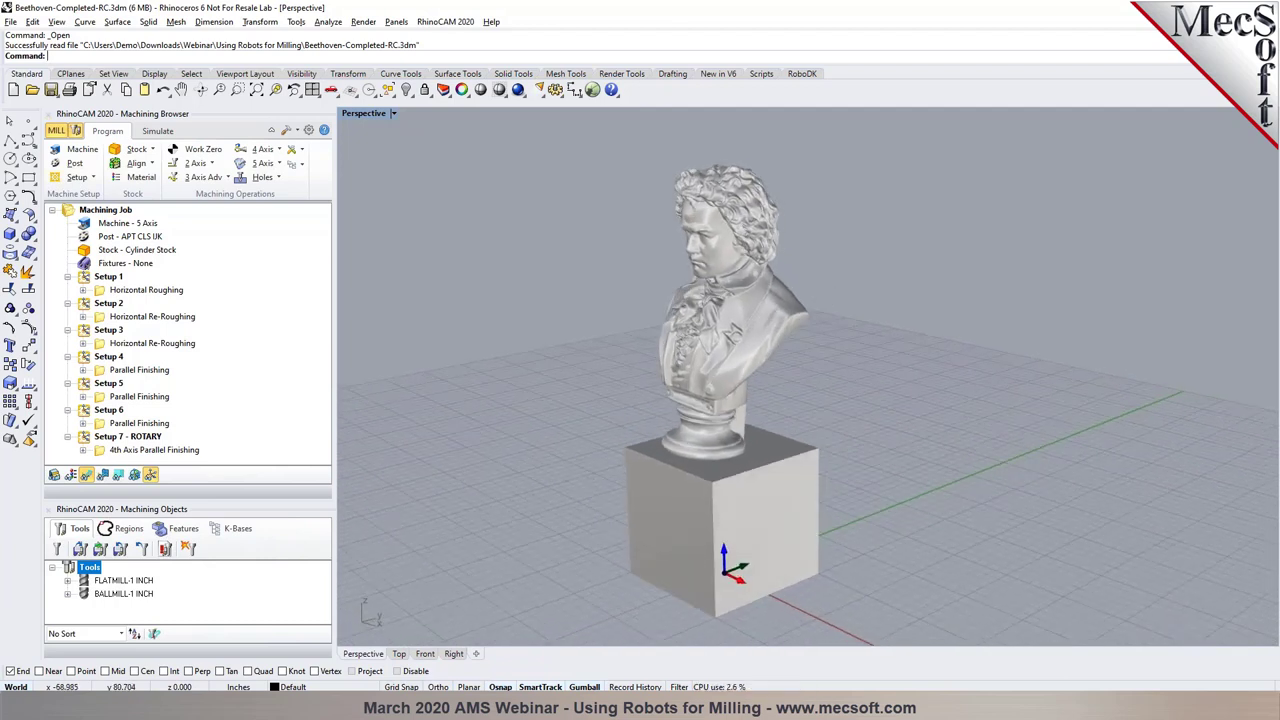
scroll(768, 266, "down", 1)
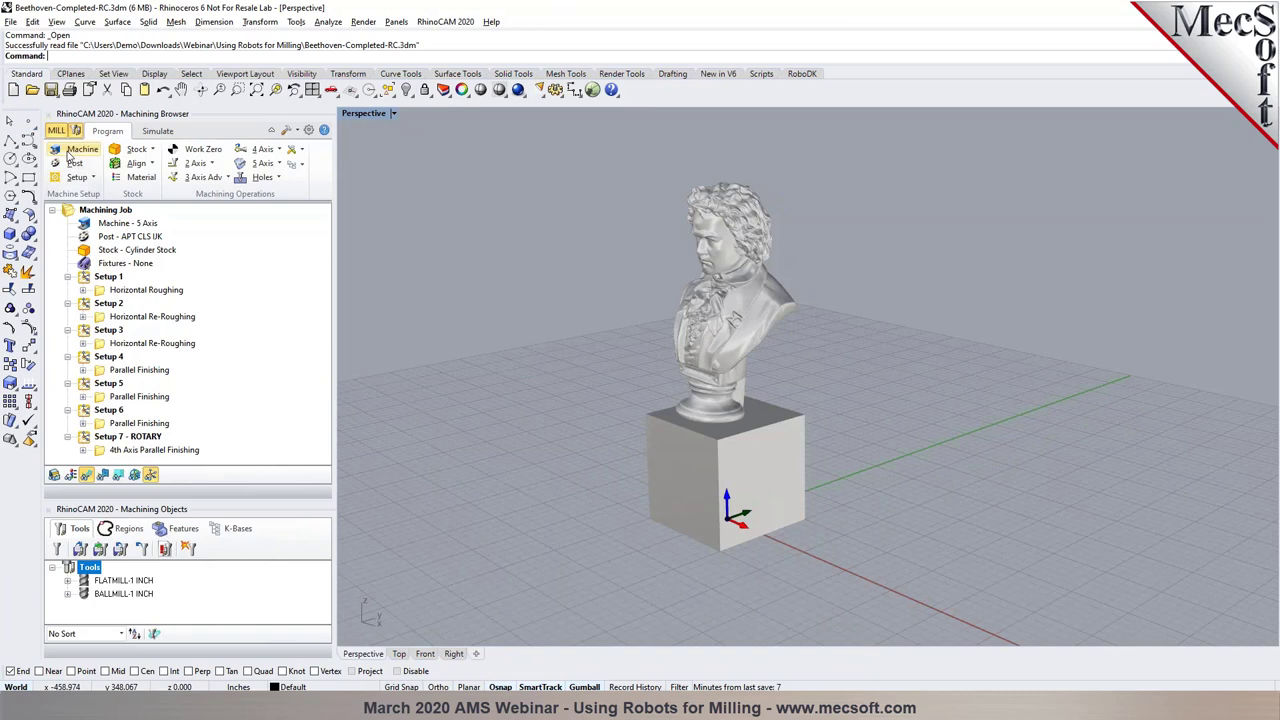
left_click(67, 157)
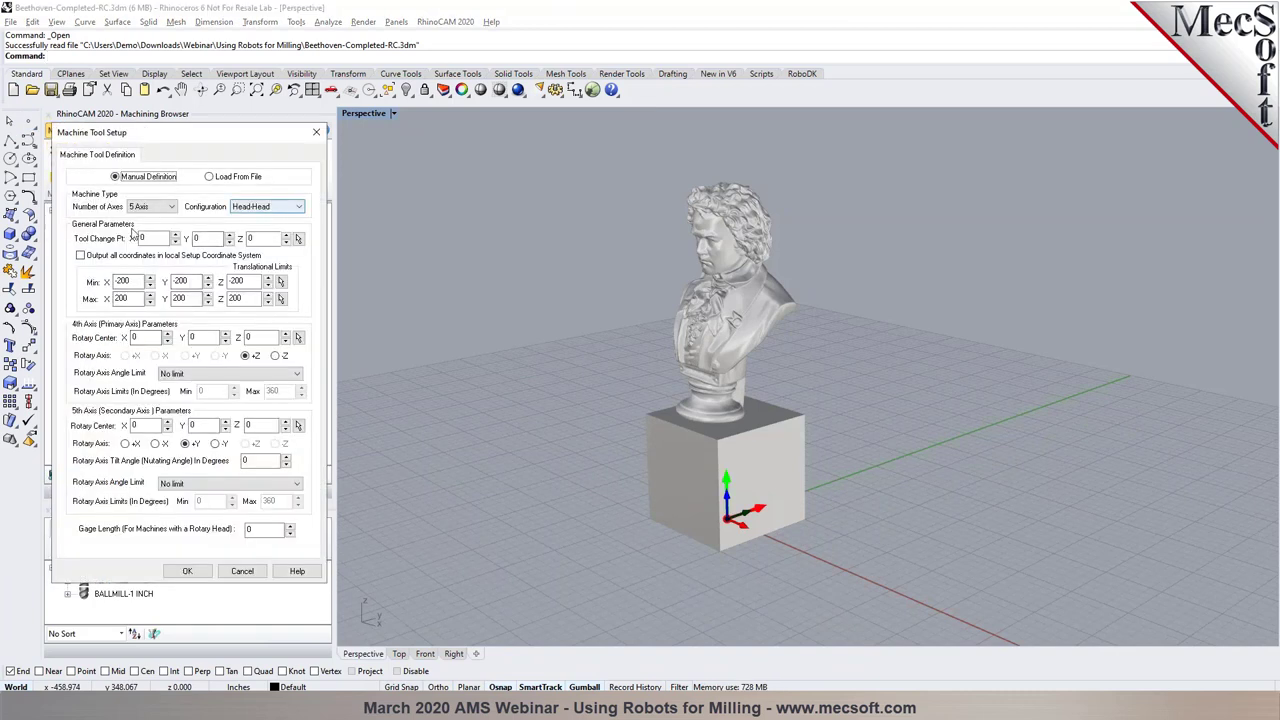
left_click(242, 571)
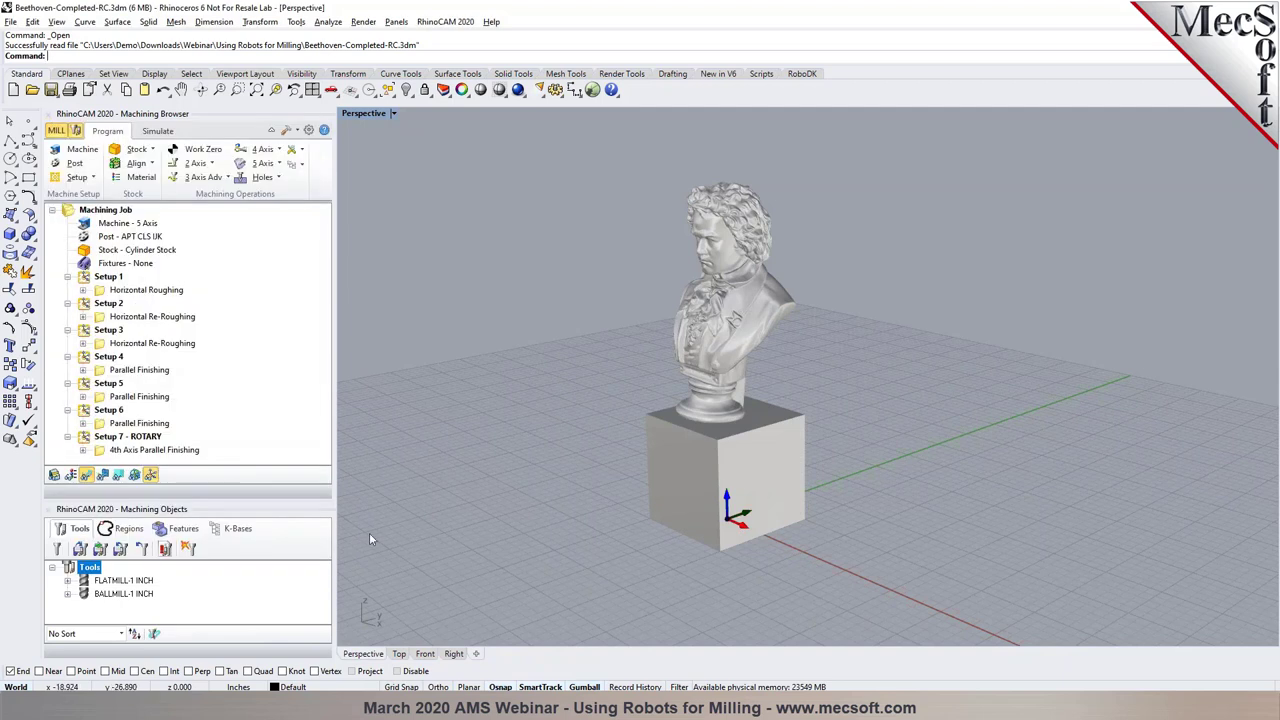
Show the cylinder stock around the bust and examine Setup 1's orientation alongside its Horizontal Roughing toolpath
left_click(54, 477)
left_click(151, 291)
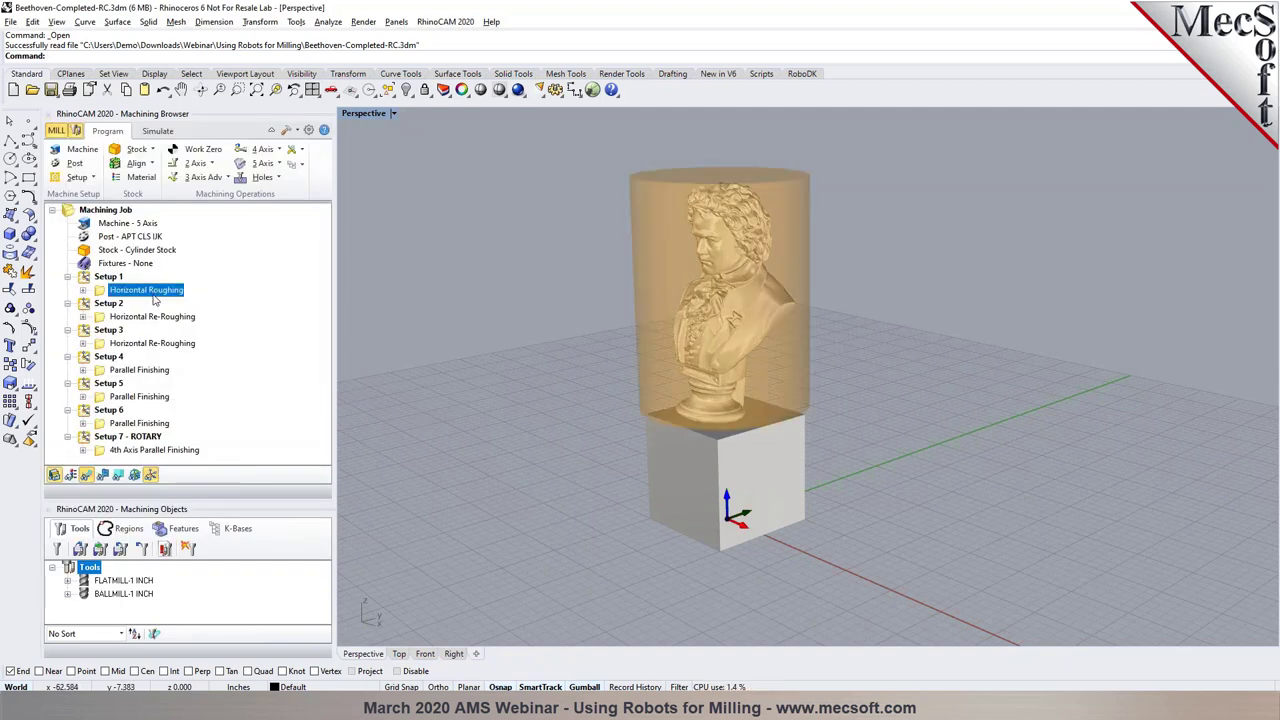
left_click(109, 279)
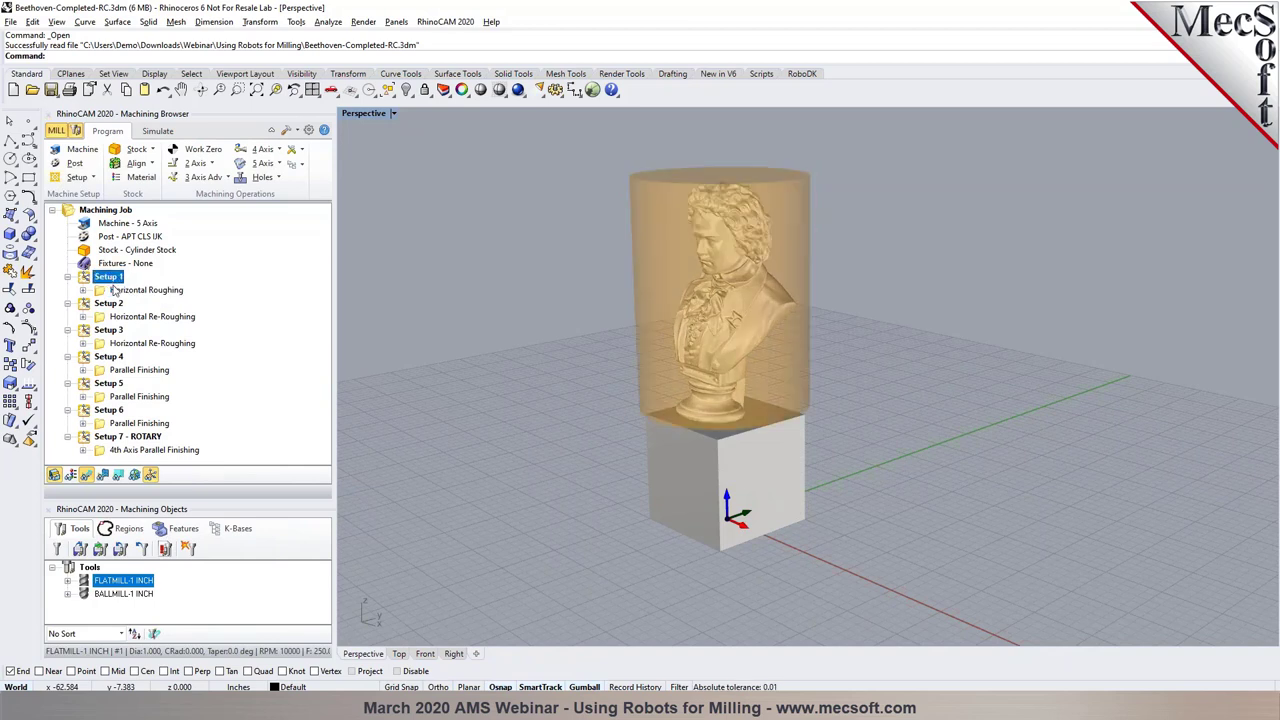
left_click(140, 290)
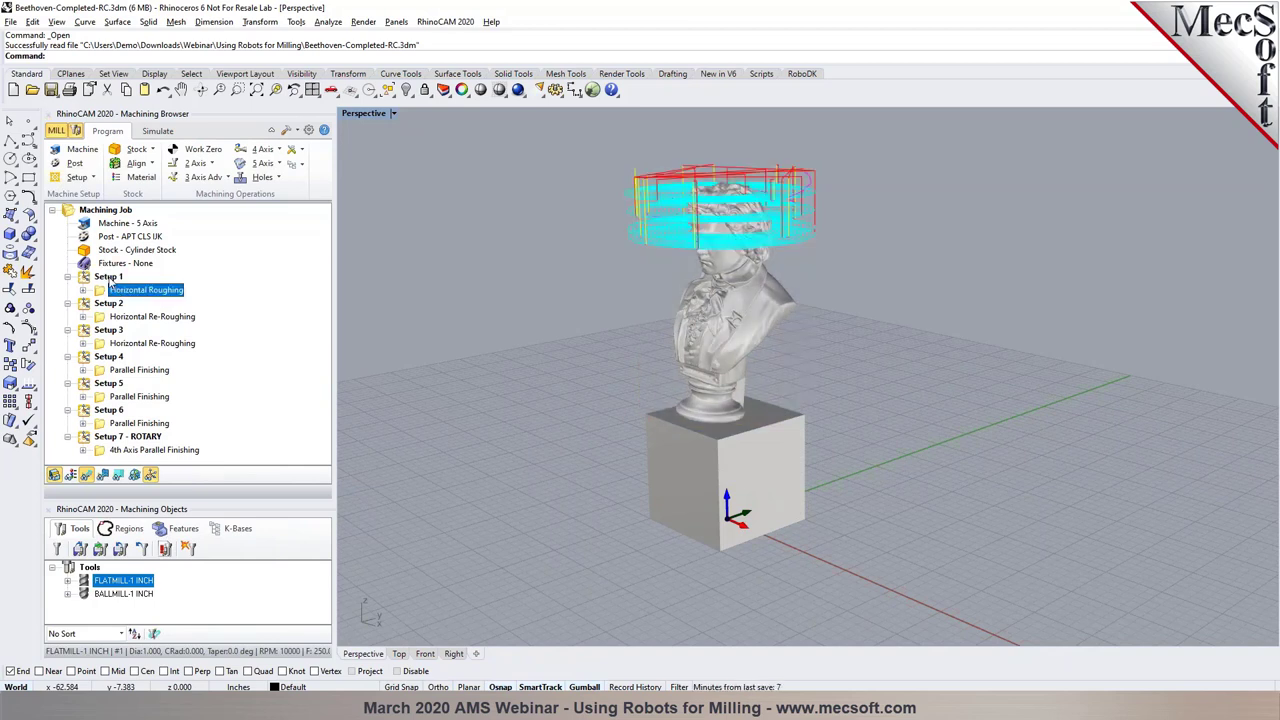
left_click(110, 278)
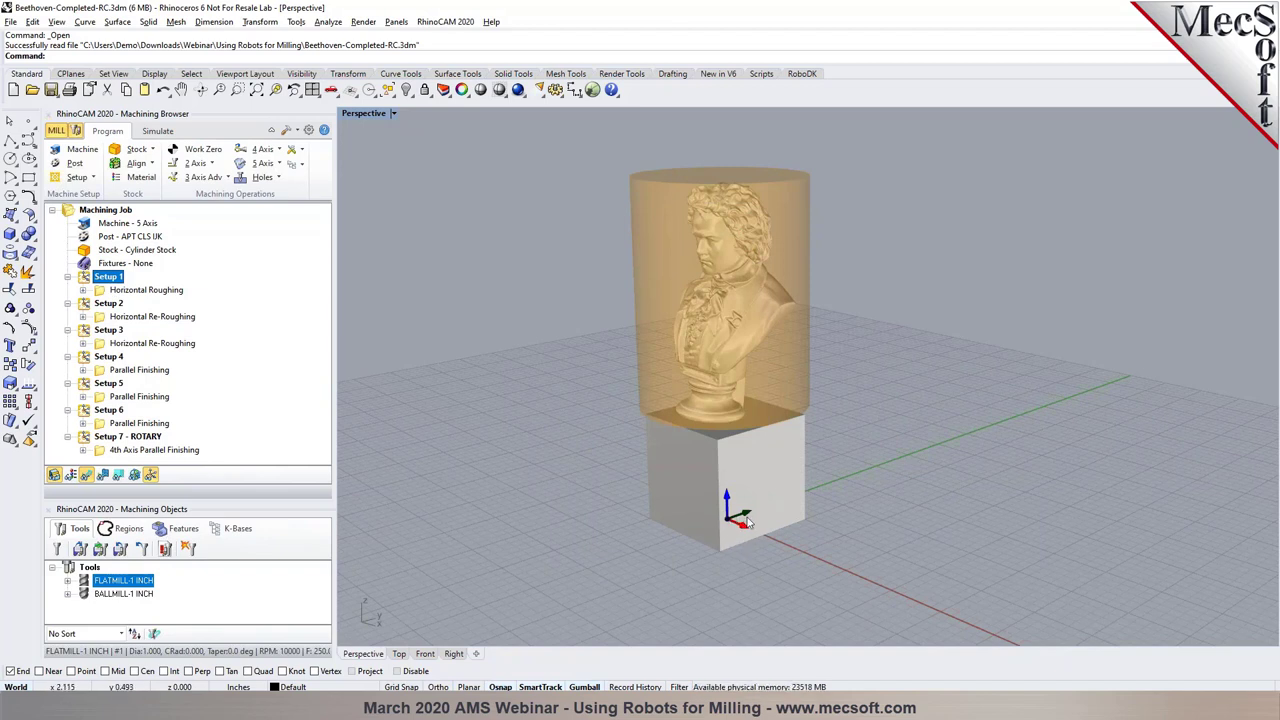
left_click(162, 294)
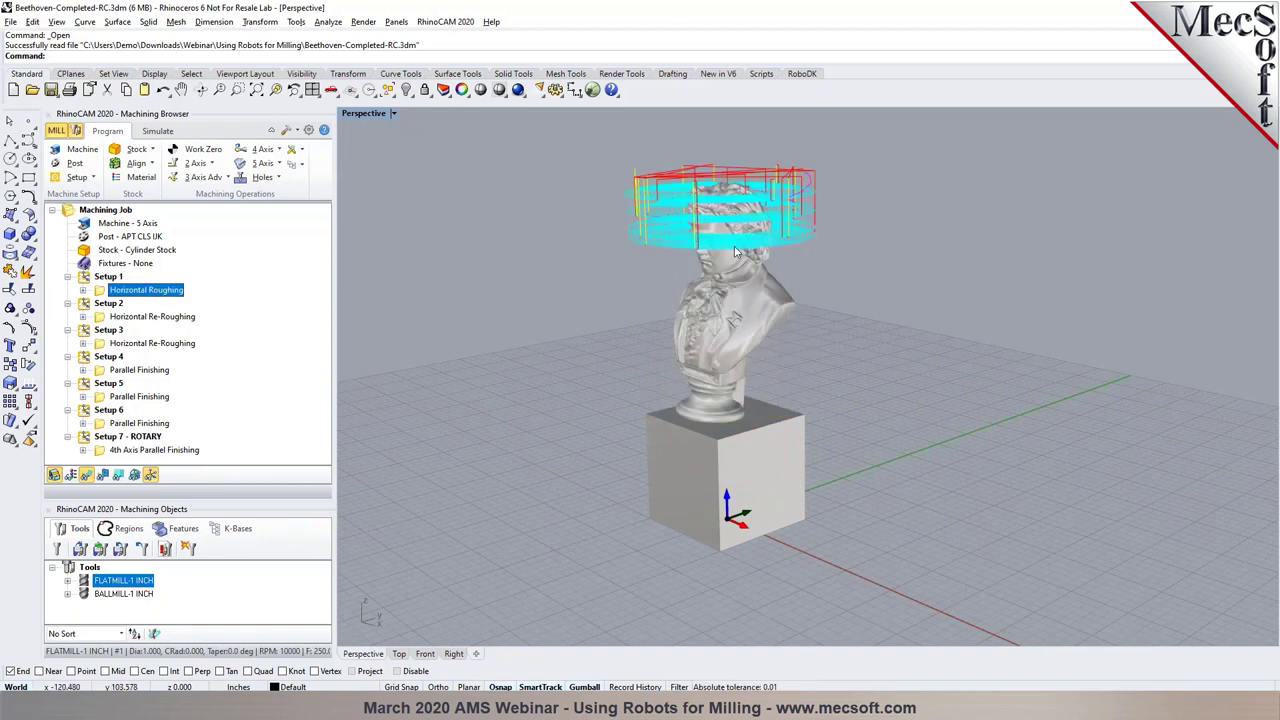
Review Setup 2's orientation definition and its 90-degree rotation about the Y axis, leaving the setup unchanged
left_click(112, 304)
double_click(93, 311)
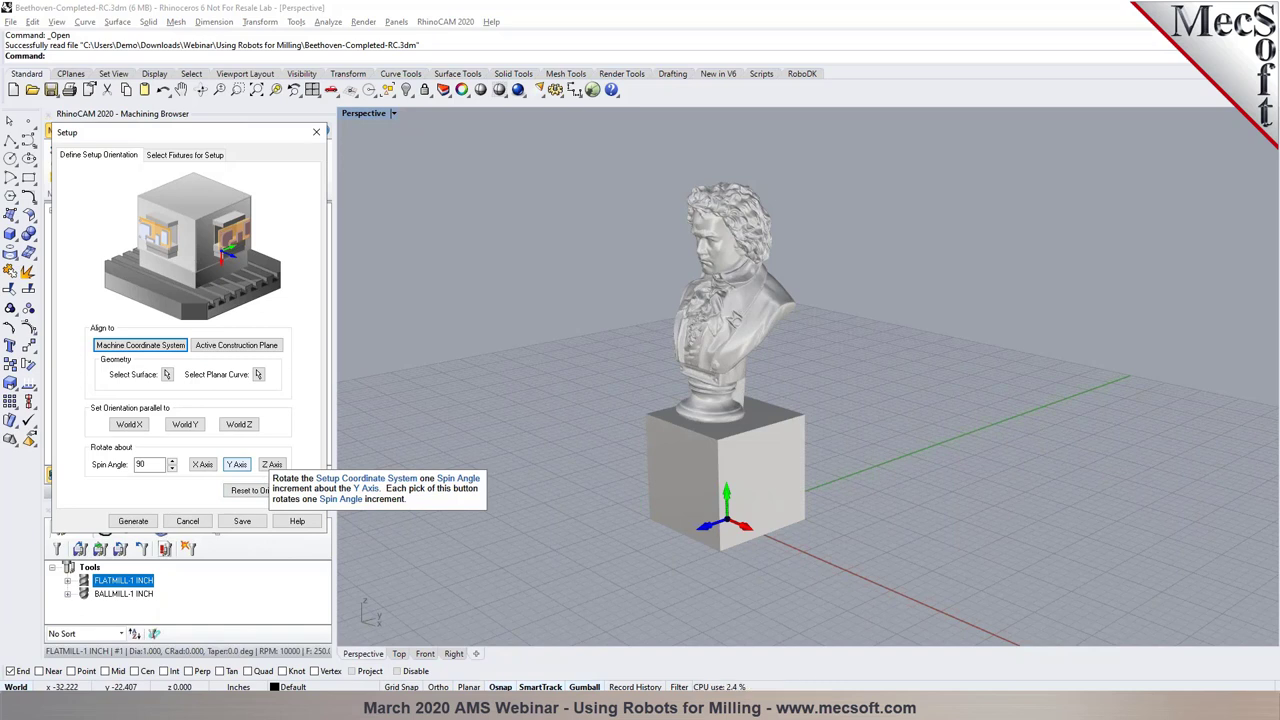
left_click(246, 469)
left_click(246, 469)
left_click(246, 469)
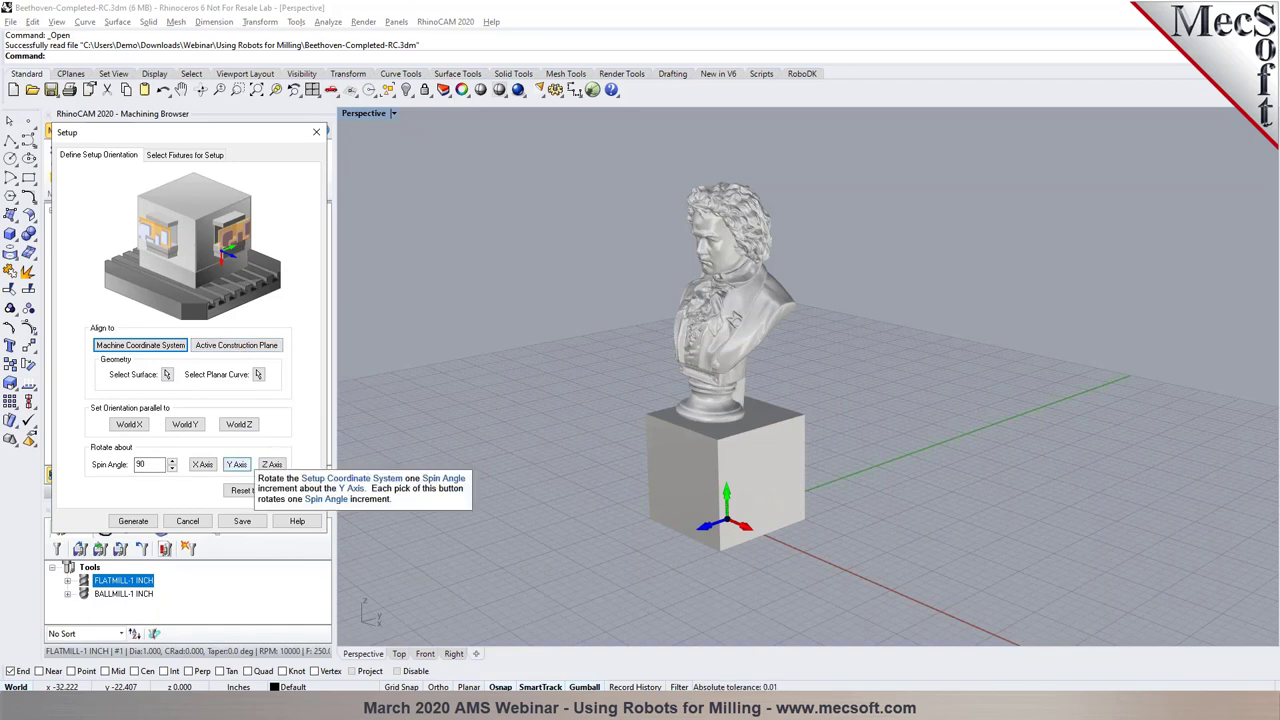
left_click(190, 521)
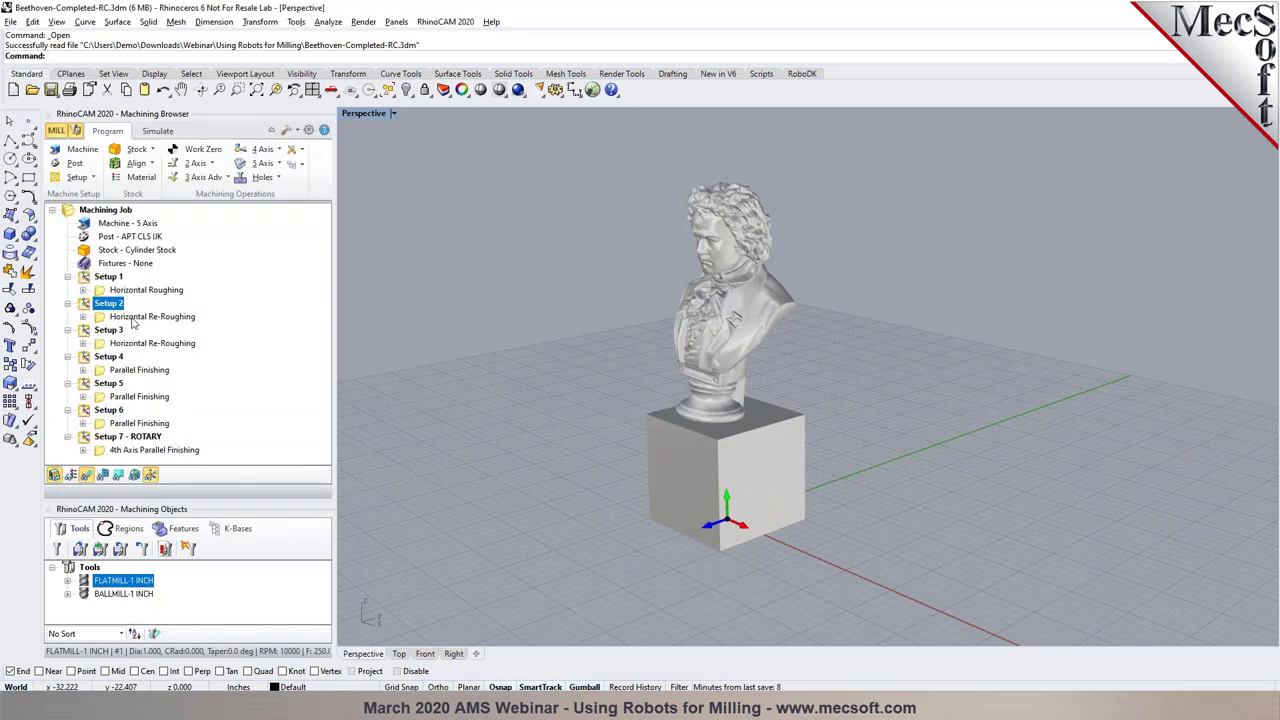
Display and examine the Horizontal Re-Roughing toolpaths of Setup 2 and Setup 3 around the bust
left_click(133, 317)
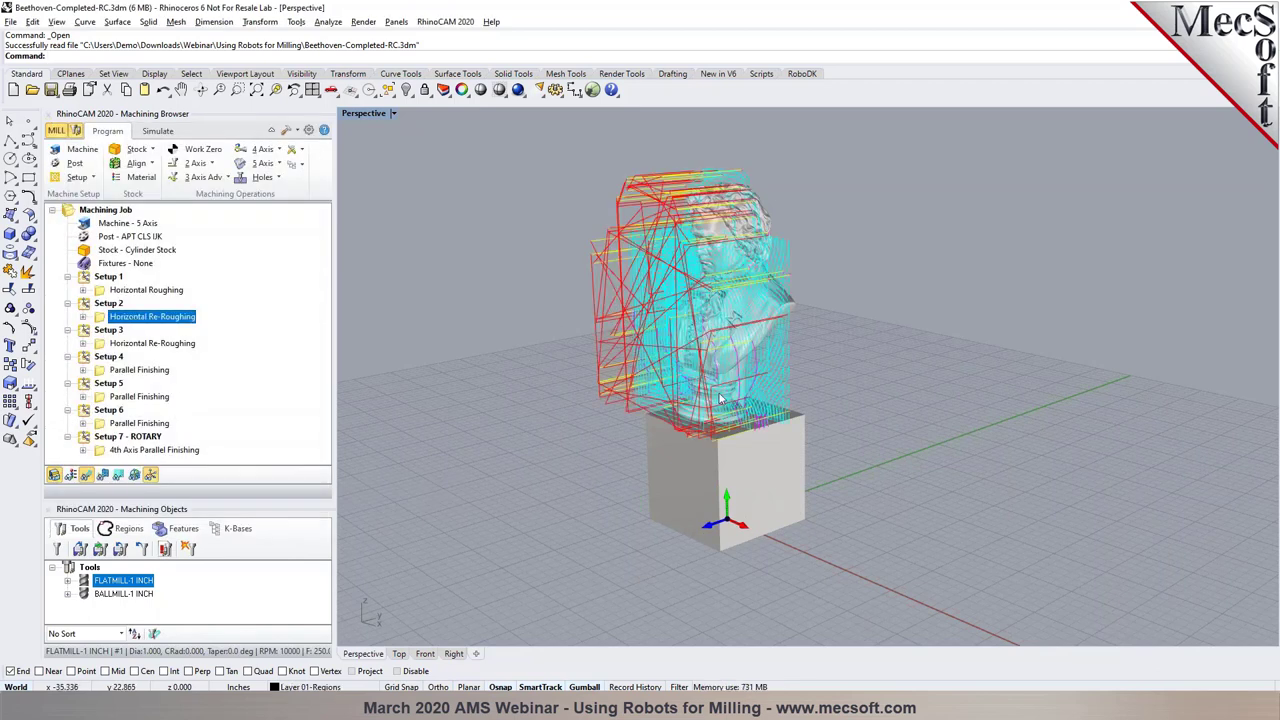
right_click_drag(720, 398, 836, 434)
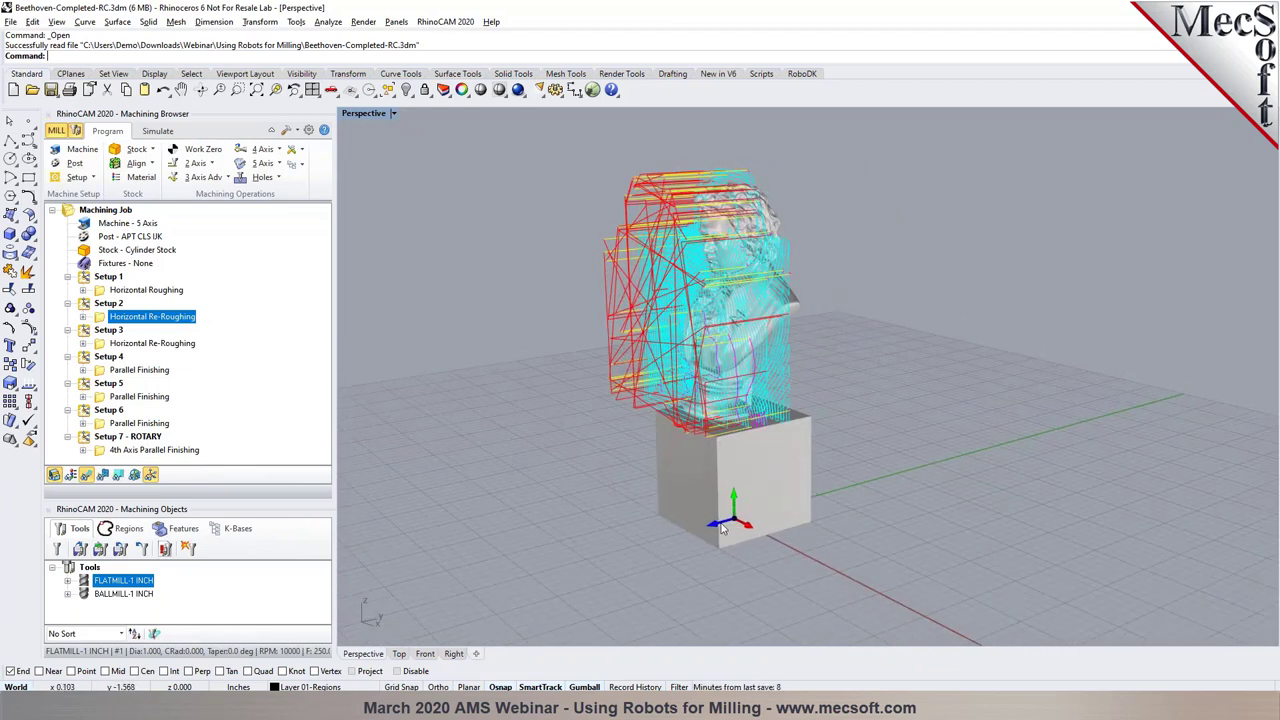
left_click(184, 345)
mouse_move(852, 395)
right_mouse_down()
mouse_move(615, 385)
mouse_move(849, 386)
right_mouse_up()
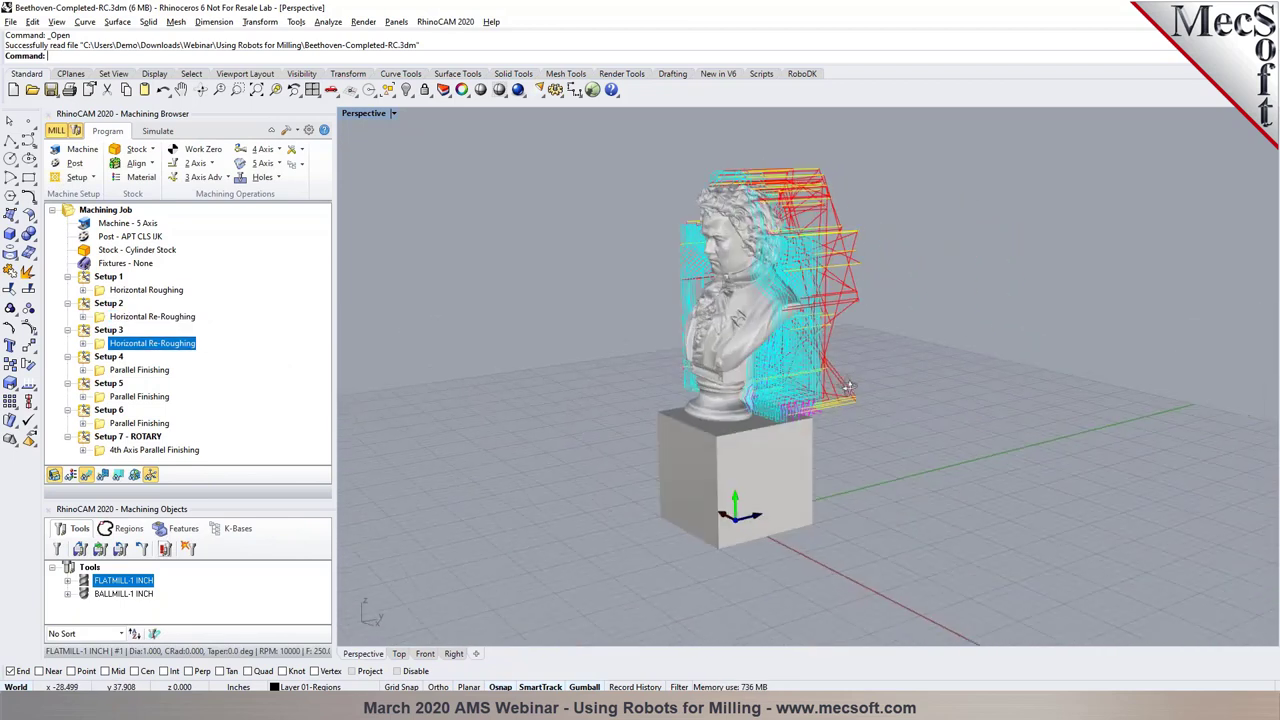
Select Setup 1, Setup 2 and Setup 3 together and start their cutting simulation
left_click(132, 290)
left_click(116, 278)
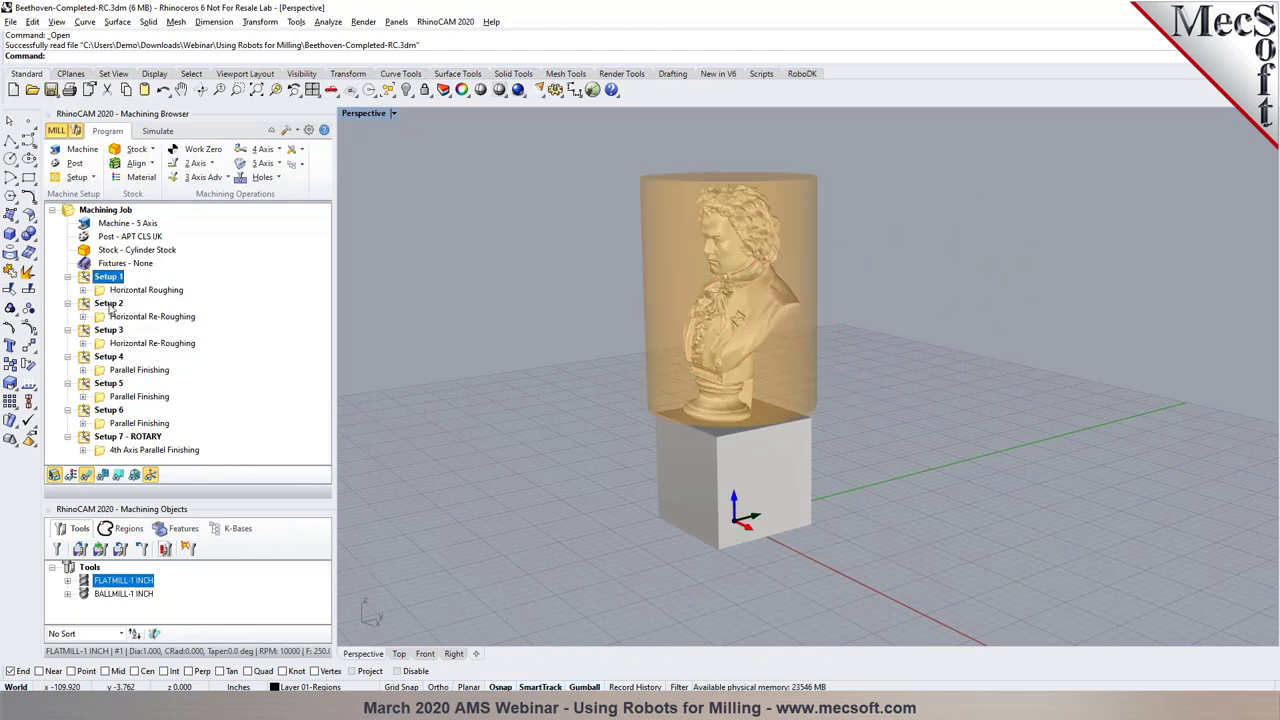
left_click(109, 304, "ctrl")
left_click(110, 331, "ctrl")
right_click(110, 331)
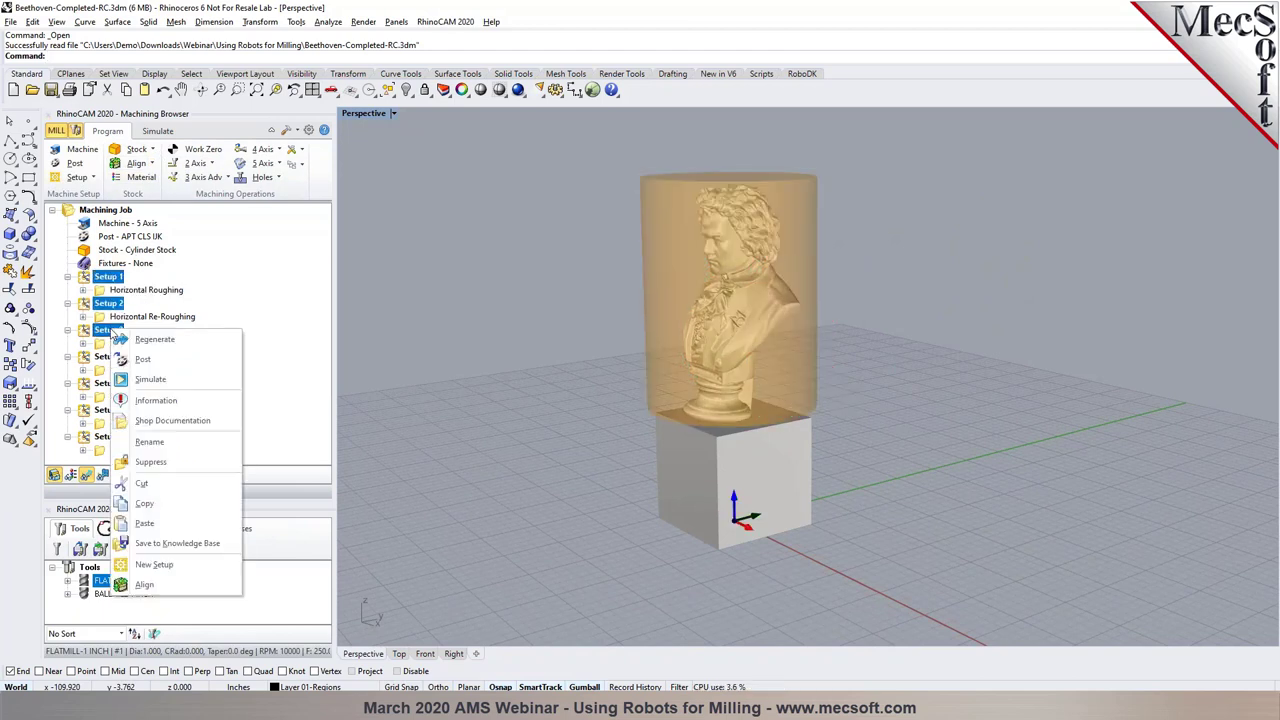
left_click(148, 379)
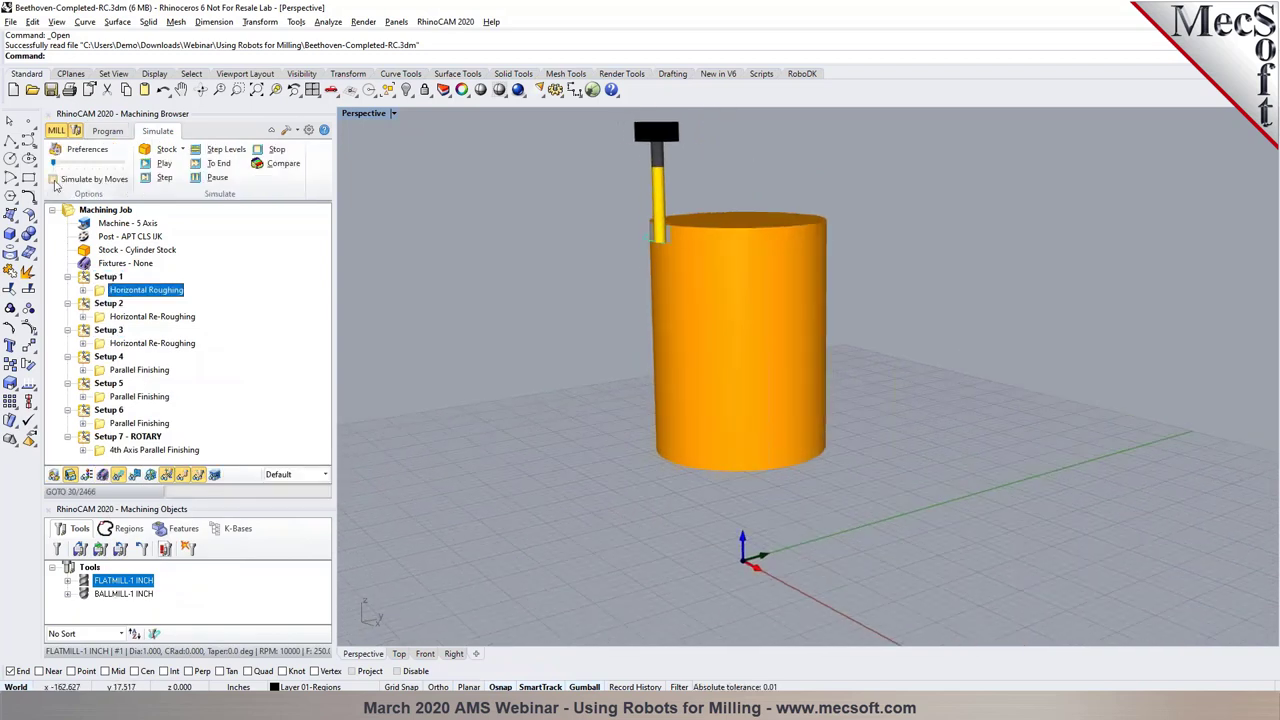
Simulate by moves with the toolpath hidden and the part model shown, and examine the roughed bust from both sides
left_click(54, 180)
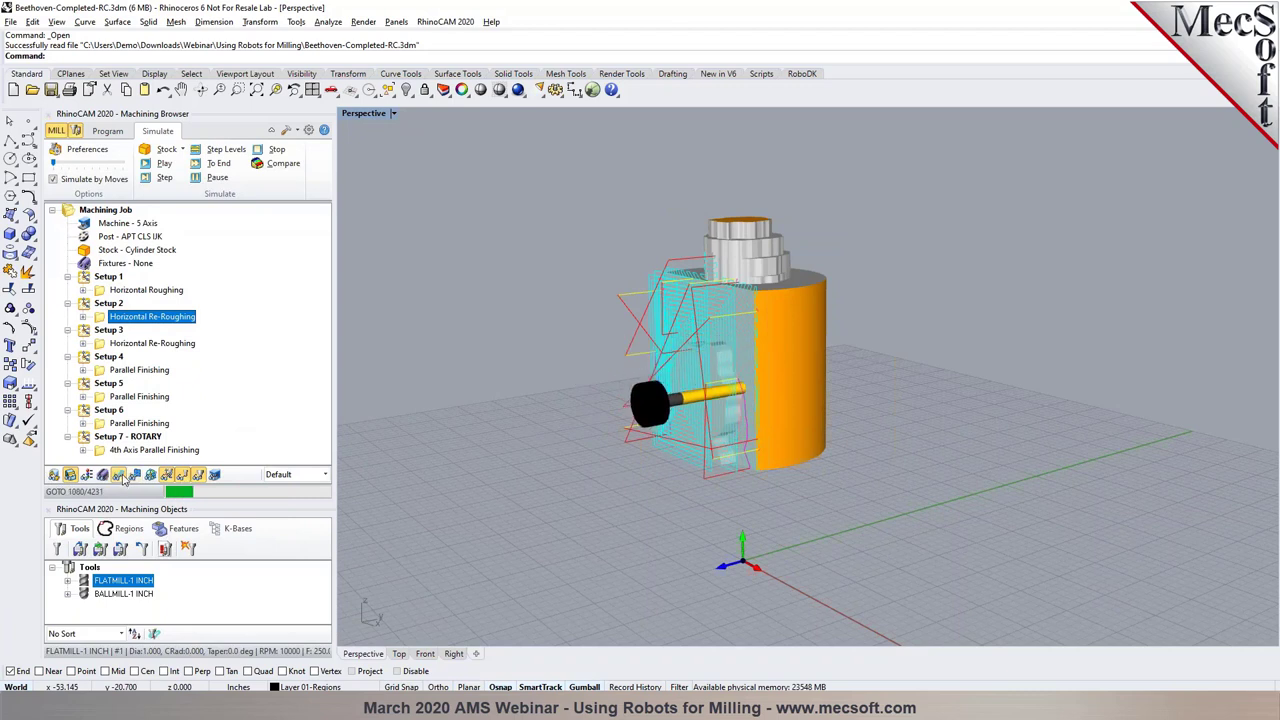
left_click(53, 476)
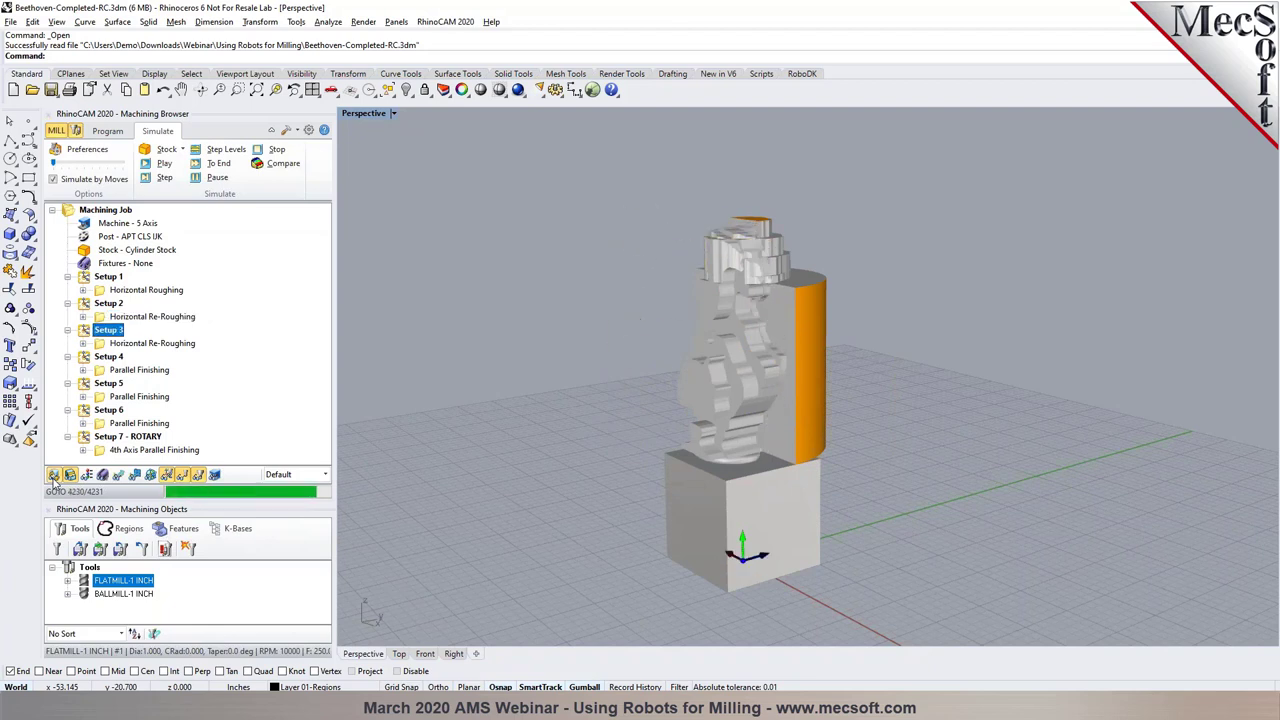
right_click_drag(1024, 472, 880, 470)
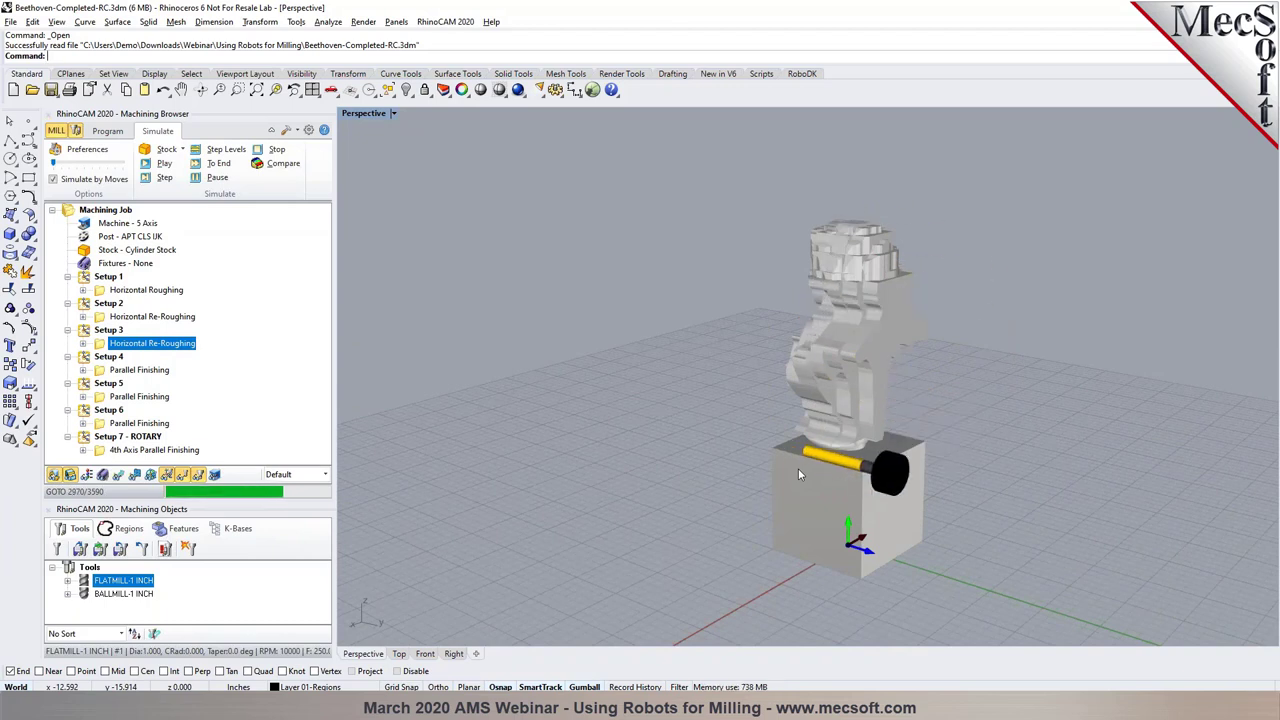
right_click_drag(844, 400, 1016, 389)
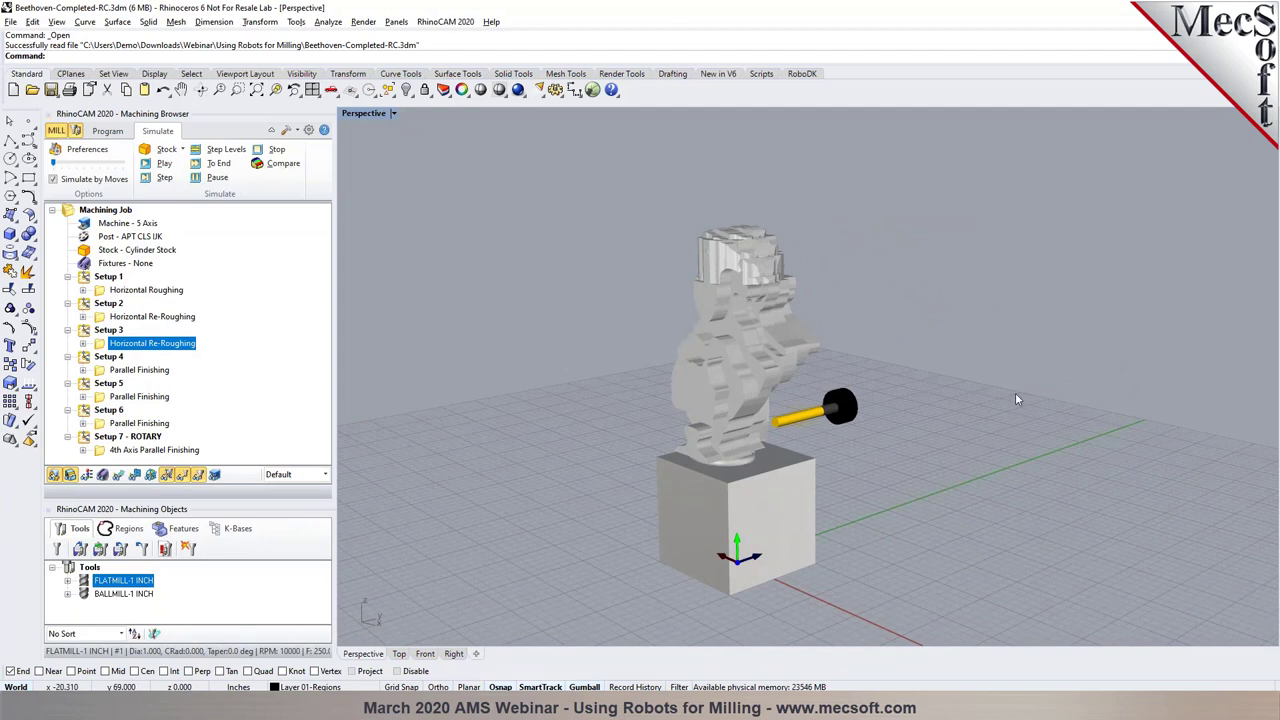
Return to programming mode, turn toolpath display back on, and examine the Parallel Finishing toolpaths of Setup 4 and Setup 5
left_click(106, 132)
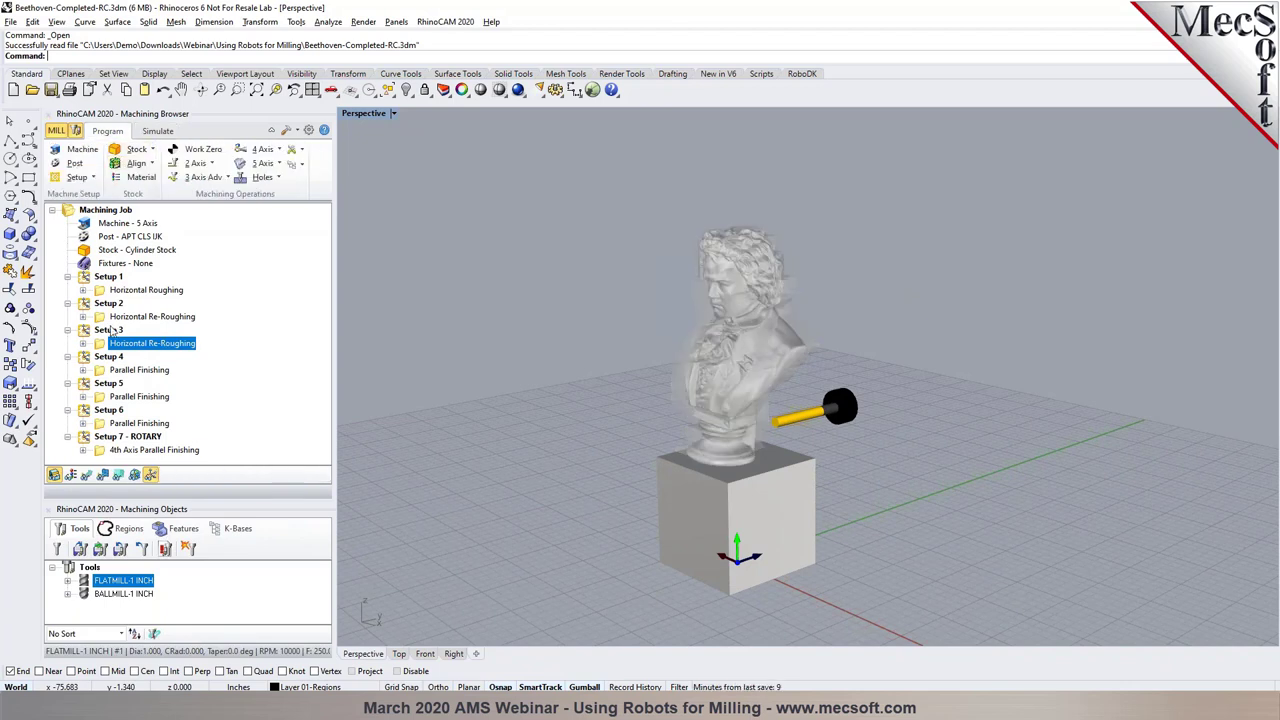
left_click(135, 370)
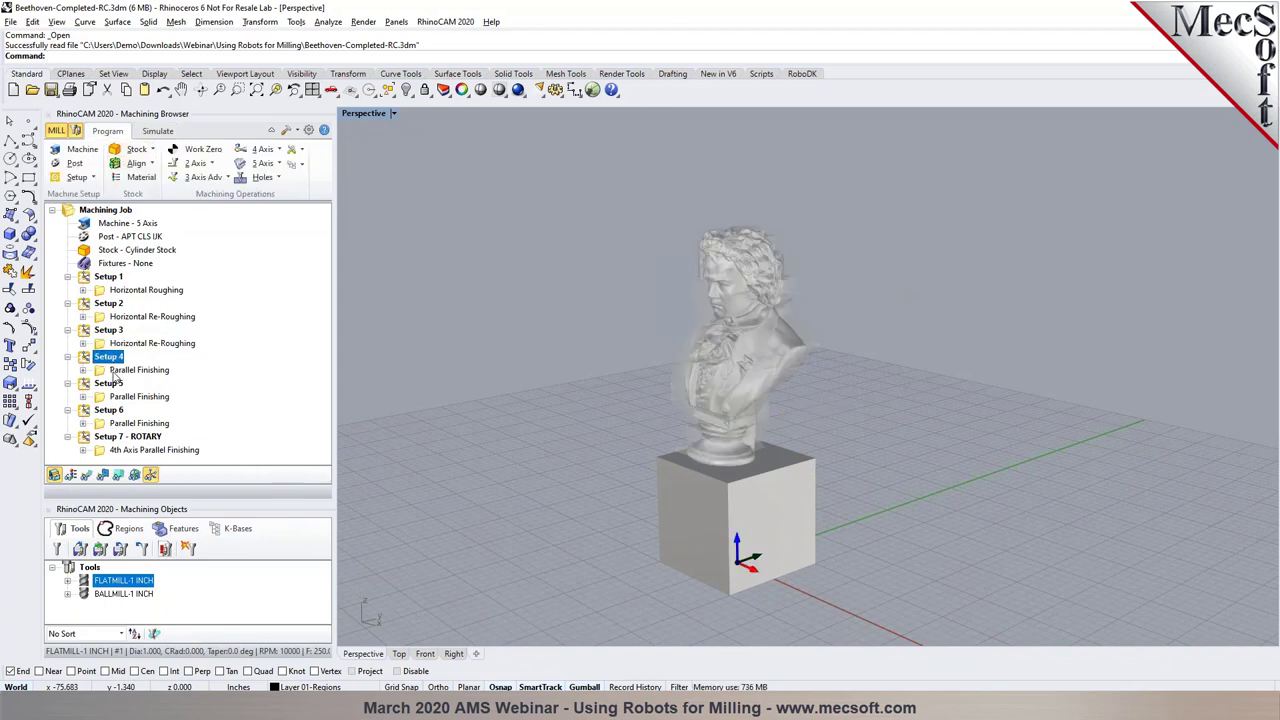
left_click(87, 476)
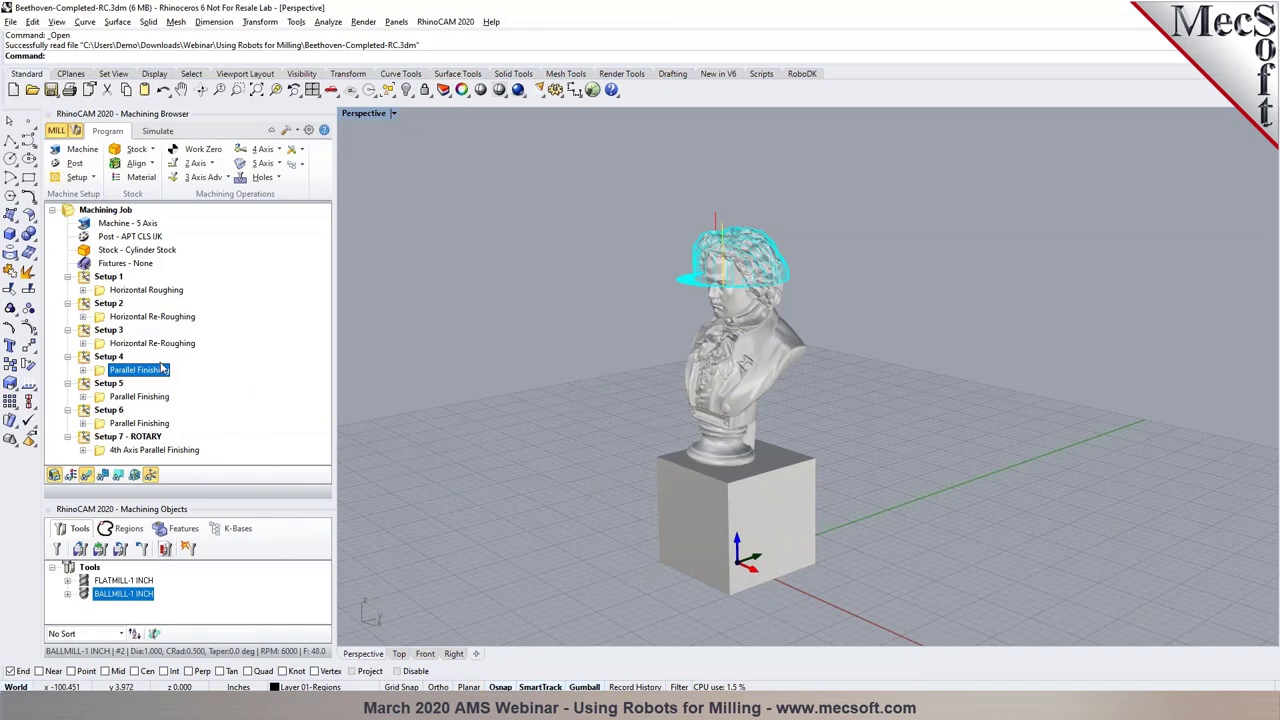
left_click(108, 384)
left_click(138, 397)
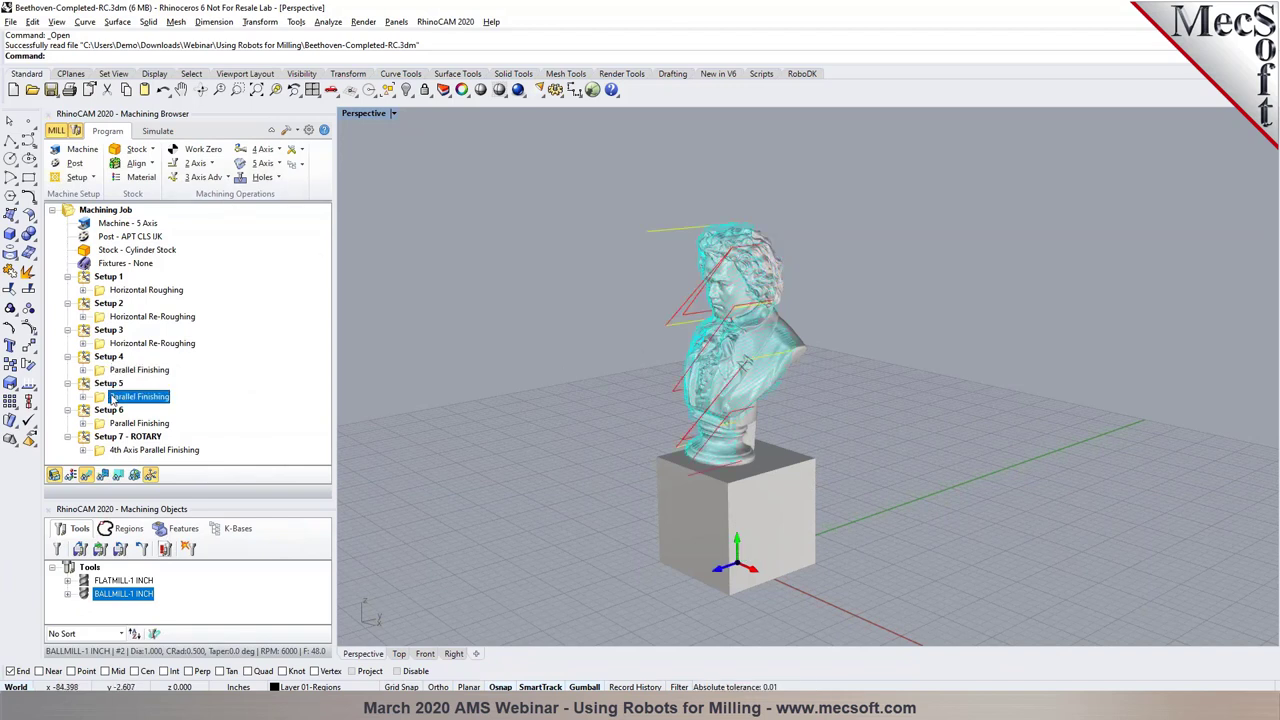
left_click(228, 180)
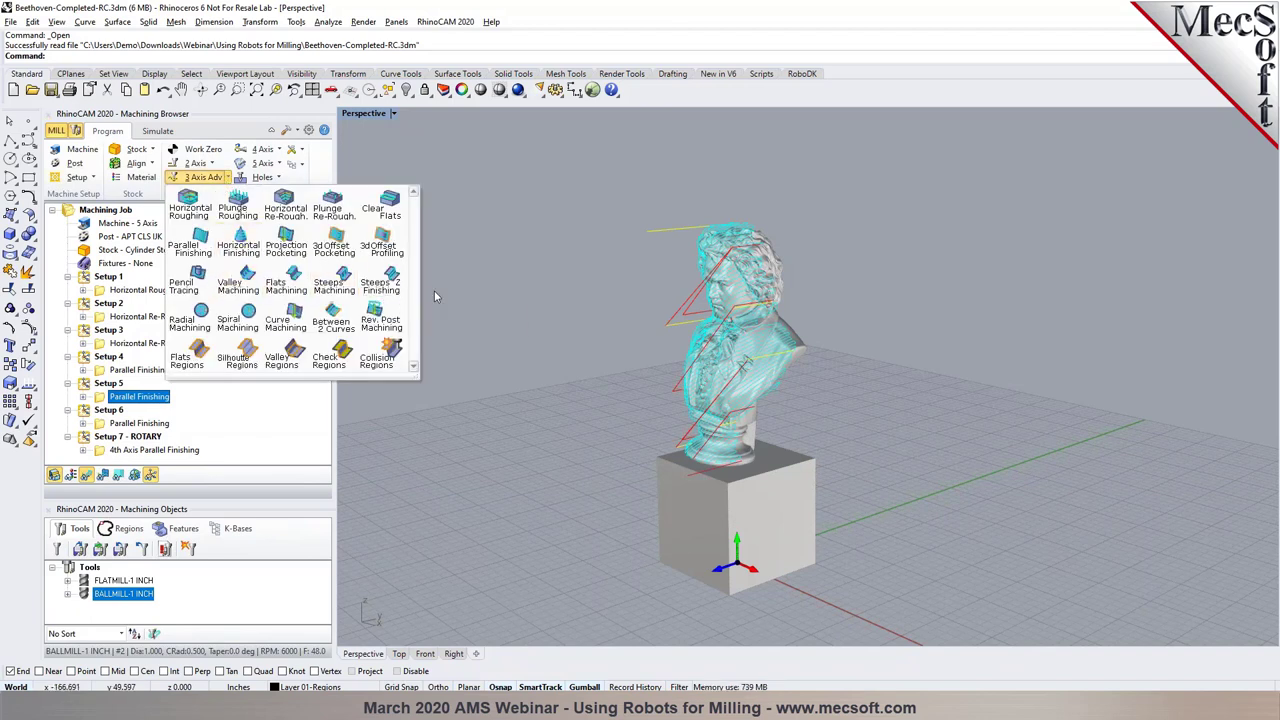
left_click(434, 290)
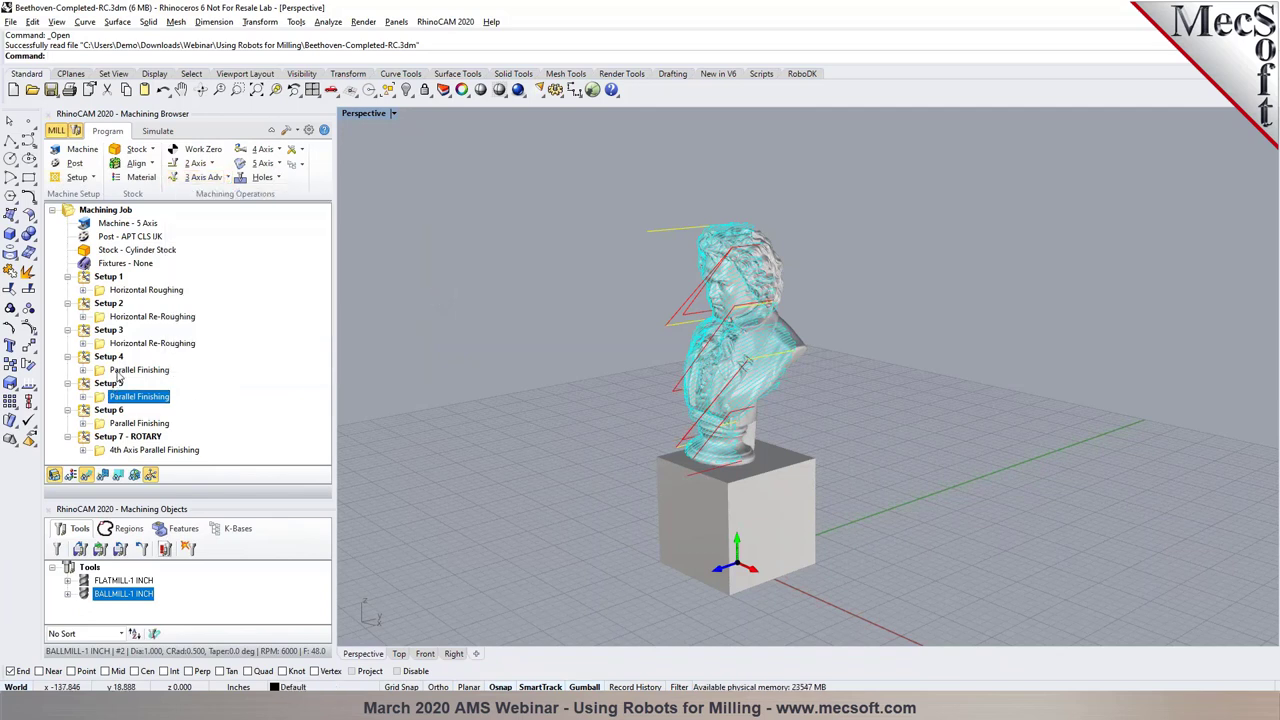
Display the Parallel Finishing toolpaths of Setup 4, Setup 5 and Setup 6 one after another on the bust
left_click(125, 370)
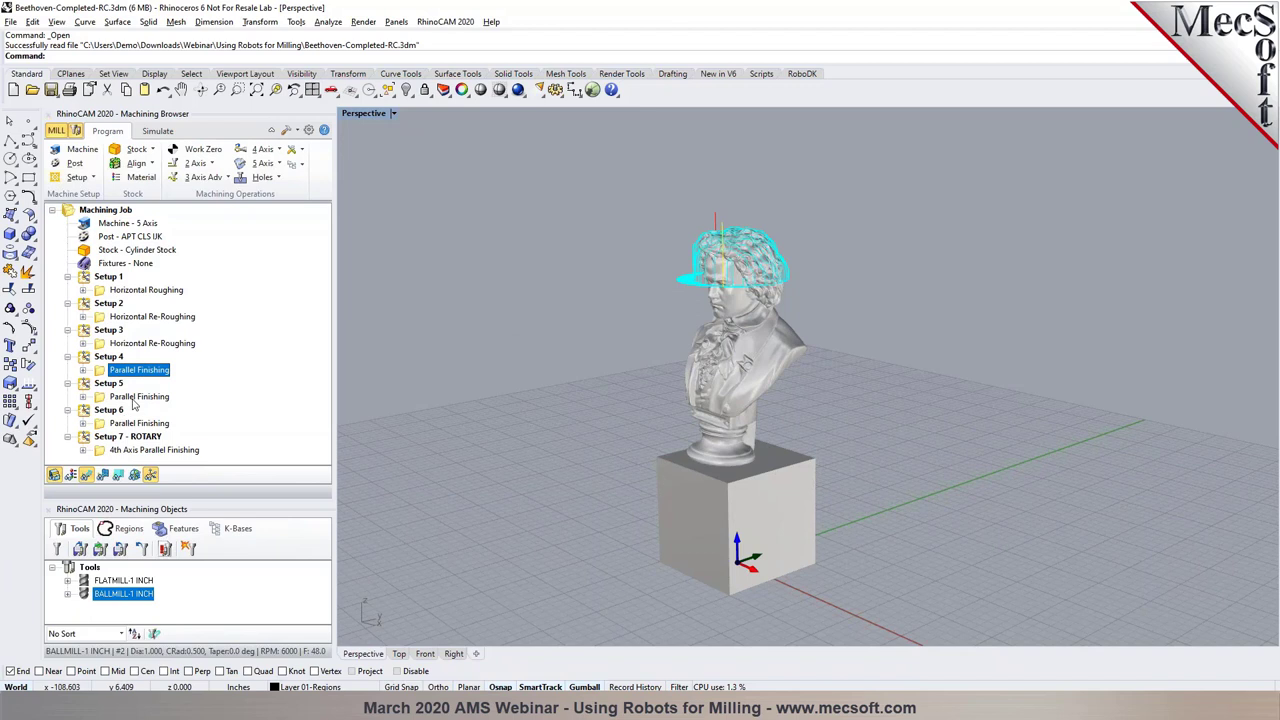
left_click(135, 397)
left_click(134, 423)
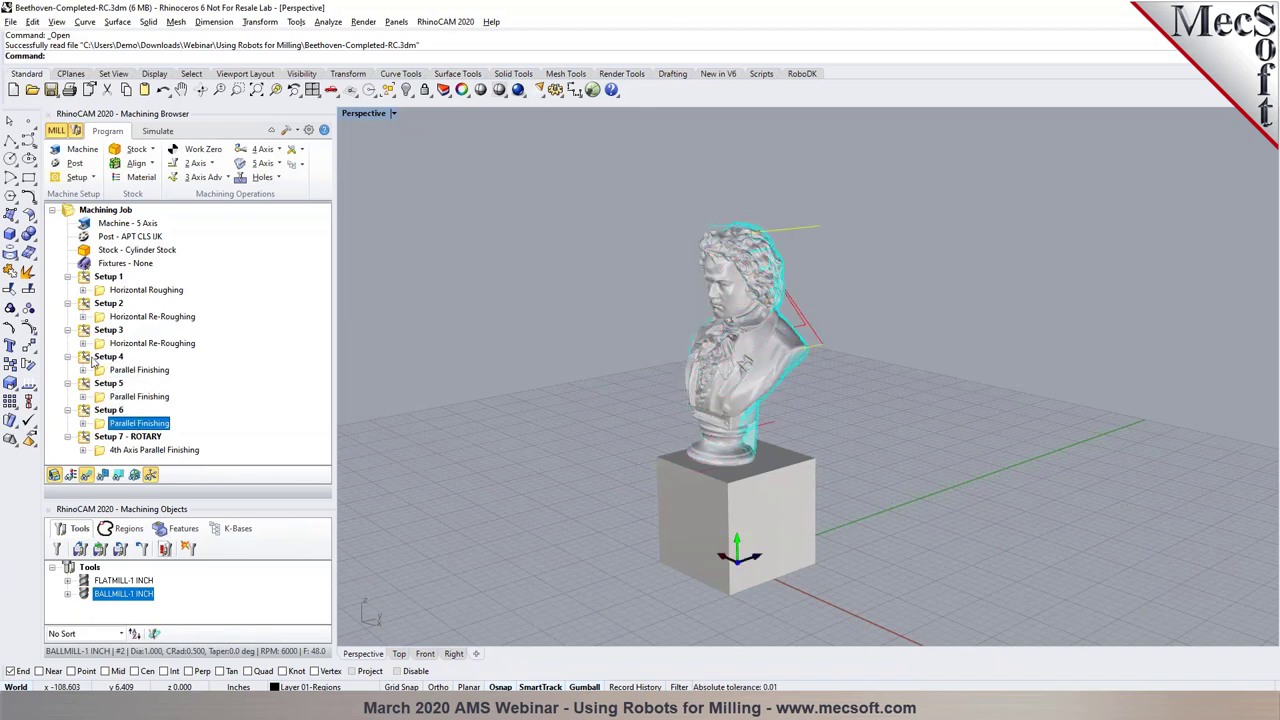
Simulate Setup 4, Setup 5 and Setup 6 together and examine the finishing cuts on the bust from several sides
left_click(92, 360)
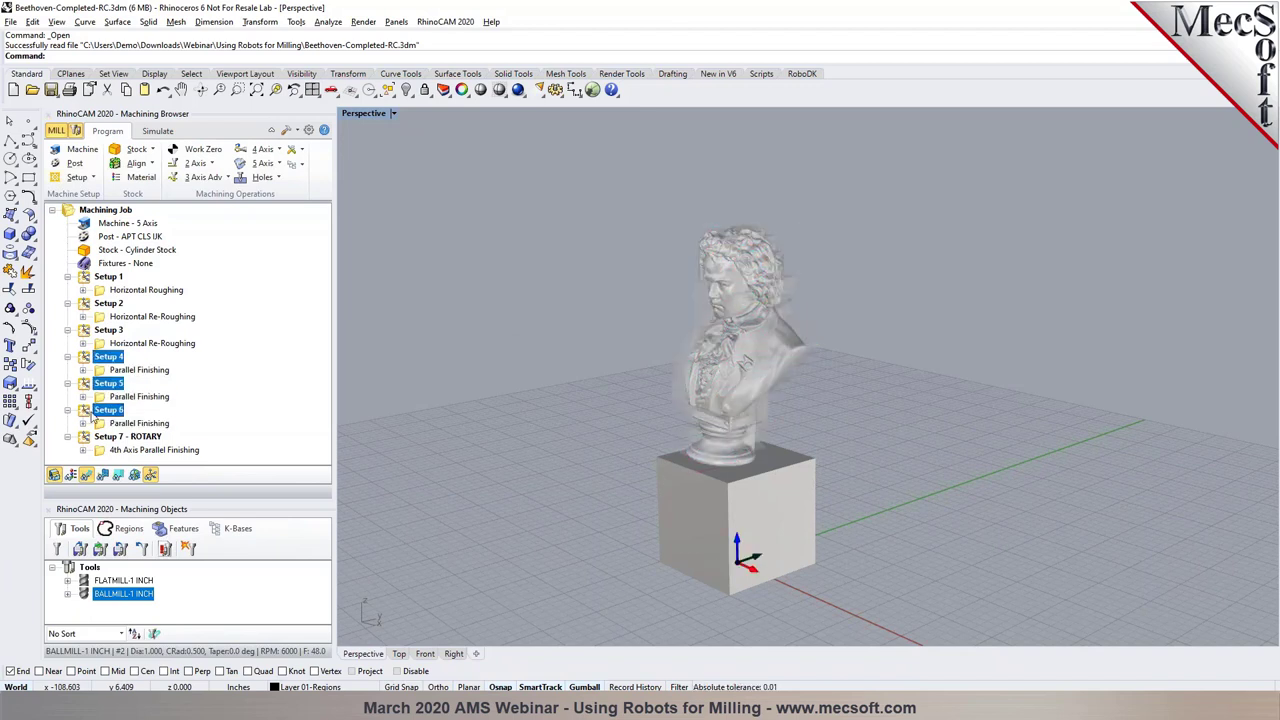
right_click(92, 416)
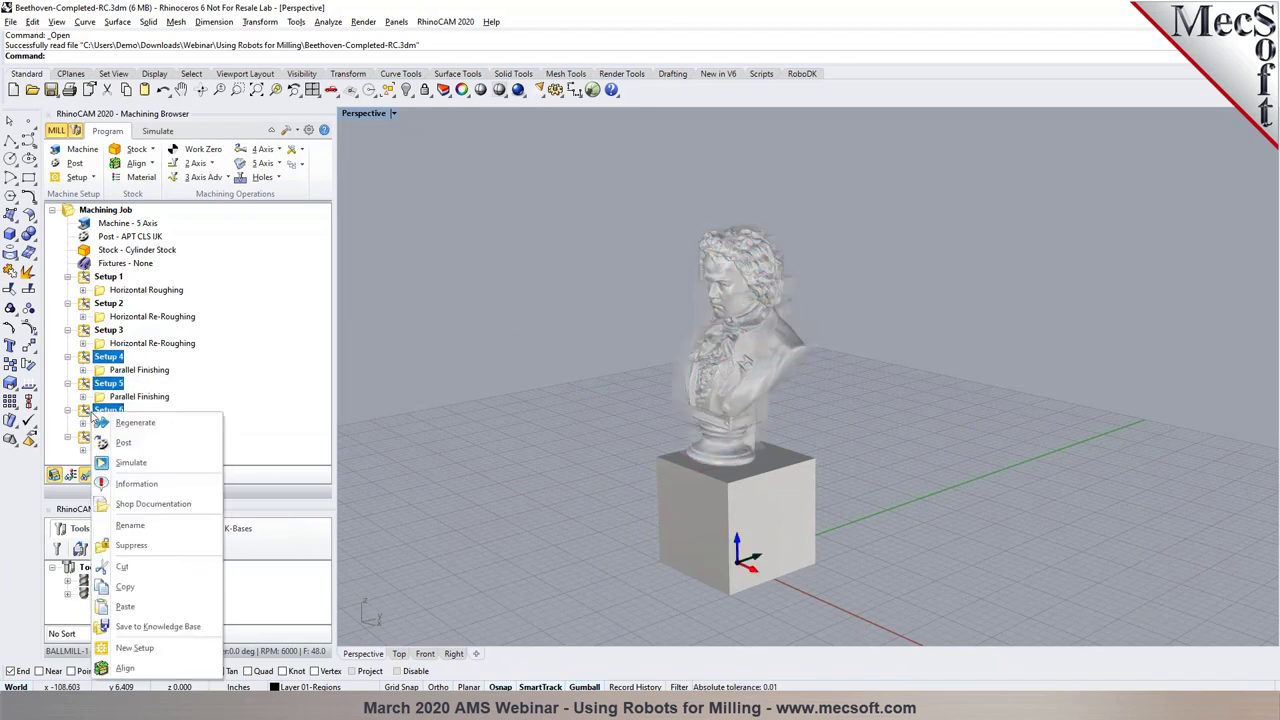
left_click(128, 463)
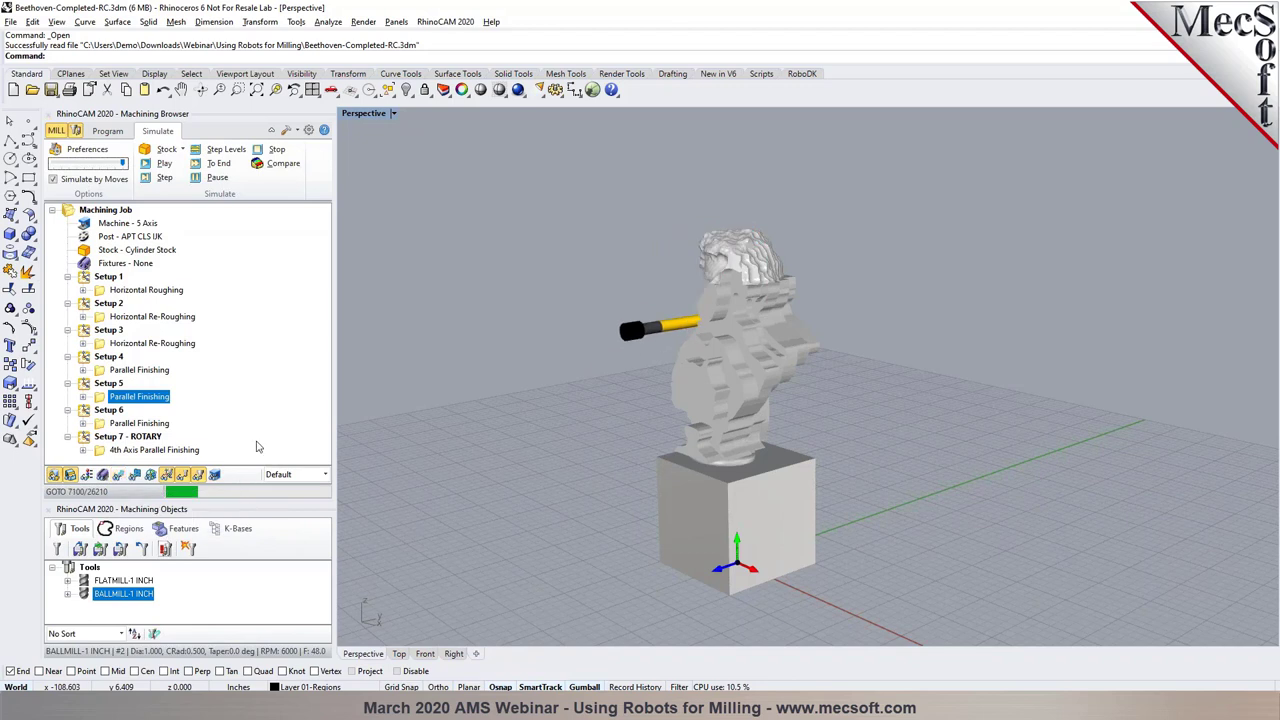
right_click_drag(650, 425, 676, 447)
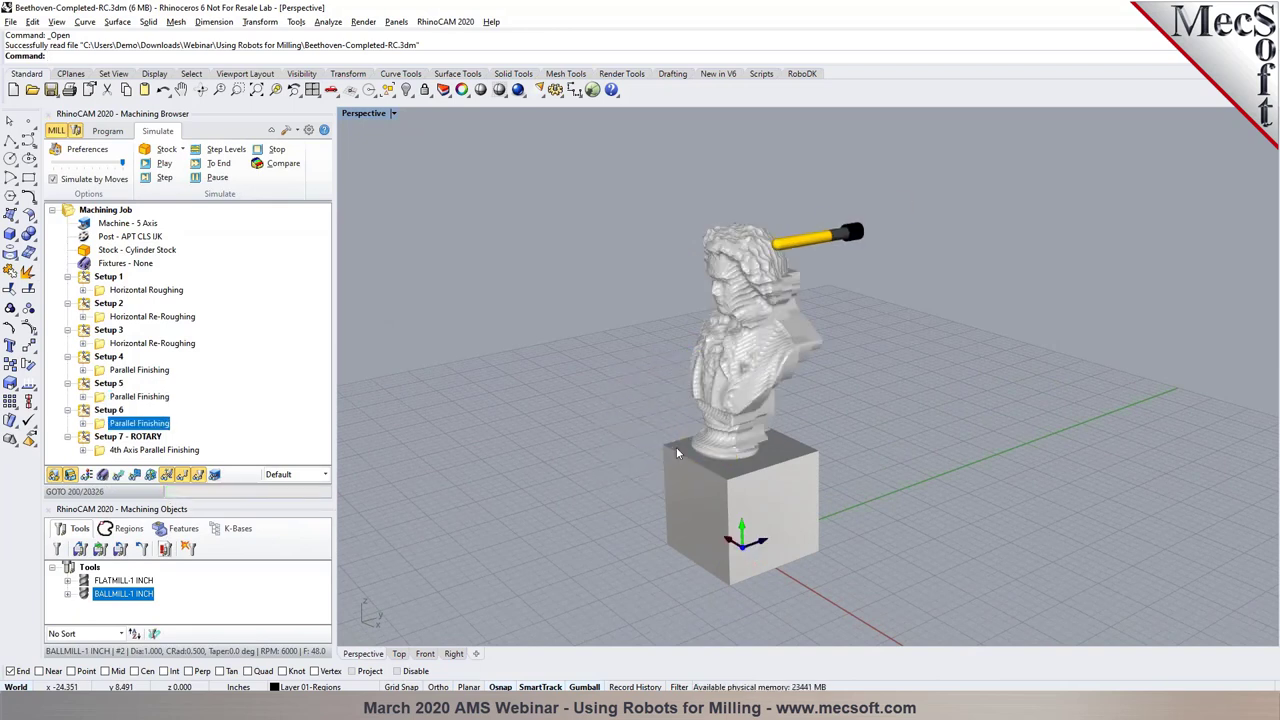
right_click_drag(676, 447, 758, 427)
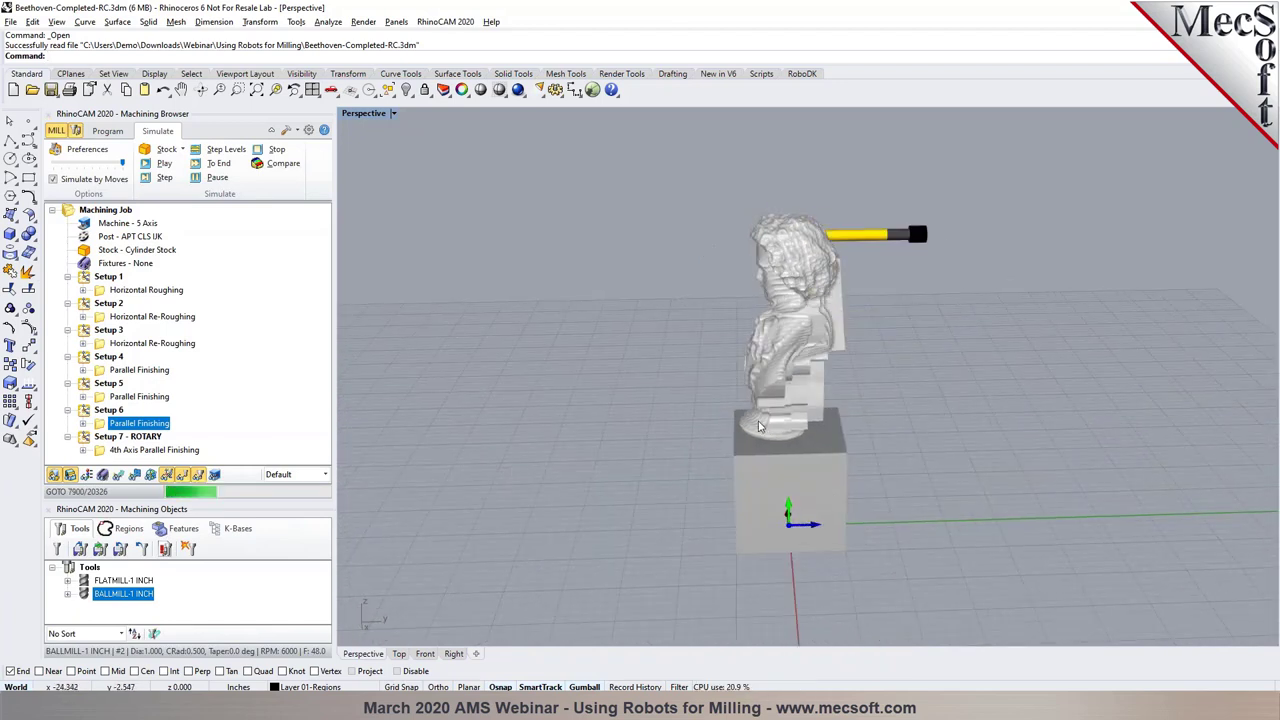
right_click_drag(758, 427, 862, 546)
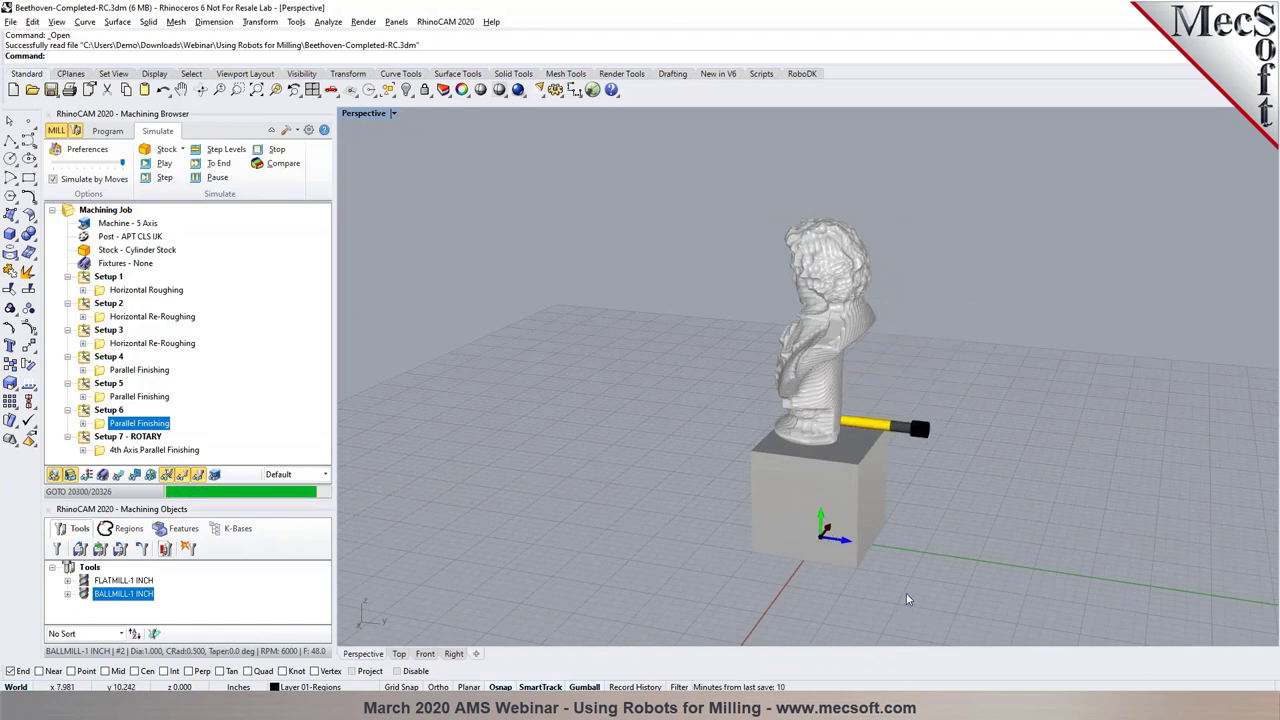
mouse_move(705, 450)
right_mouse_down()
mouse_move(823, 447)
mouse_move(719, 446)
right_mouse_up()
Return to programming mode, review the 4 Axis operations, and display the 4th Axis Parallel Finishing toolpath of Setup 7 - ROTARY
left_click(107, 131)
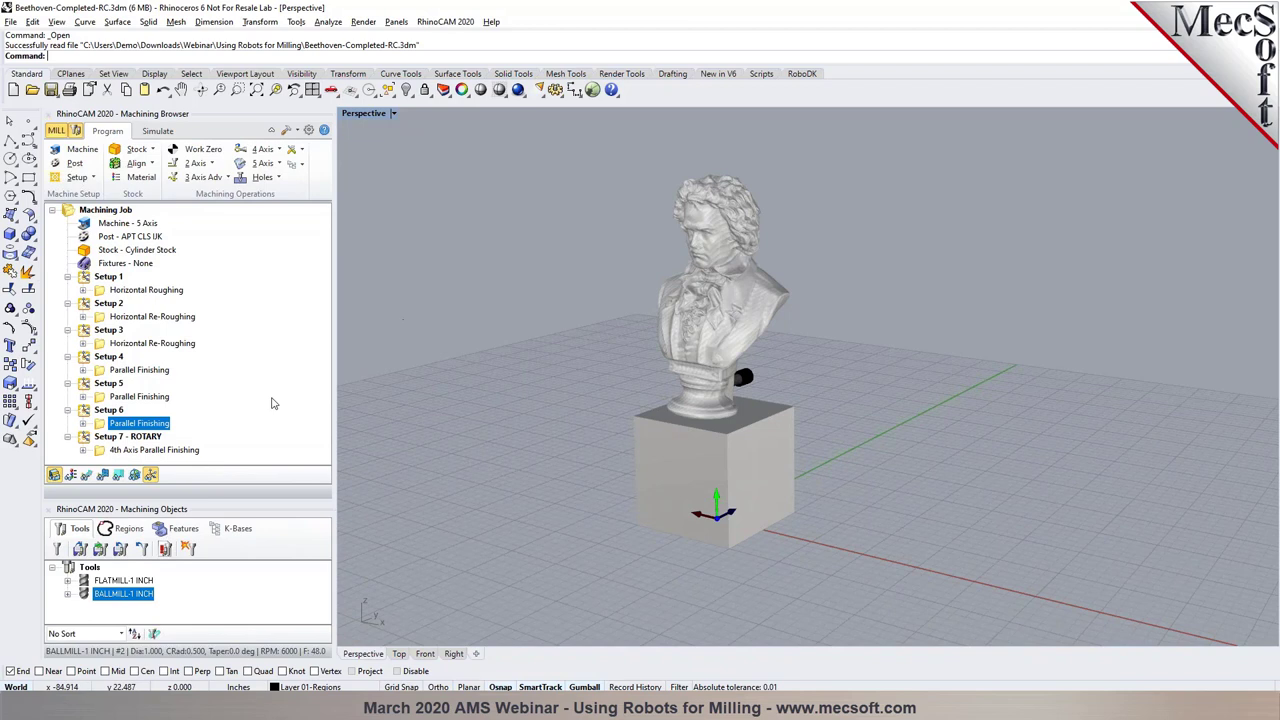
left_click(264, 150)
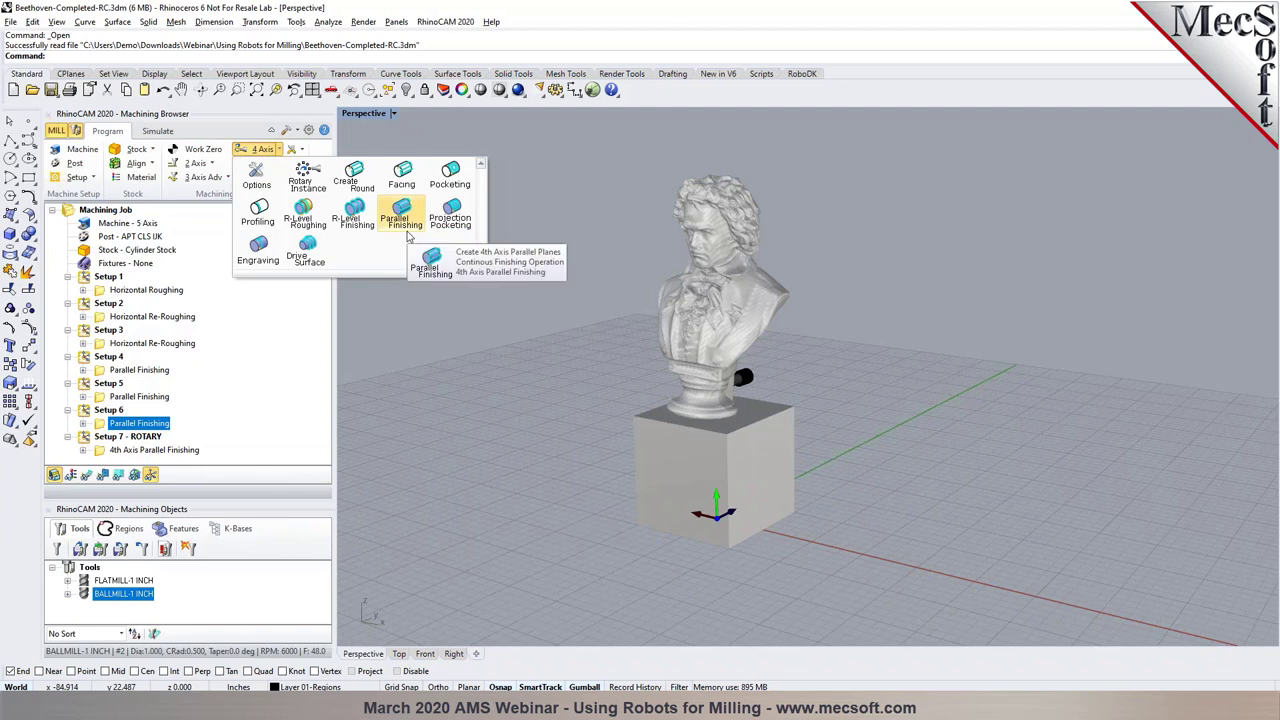
left_click(166, 453)
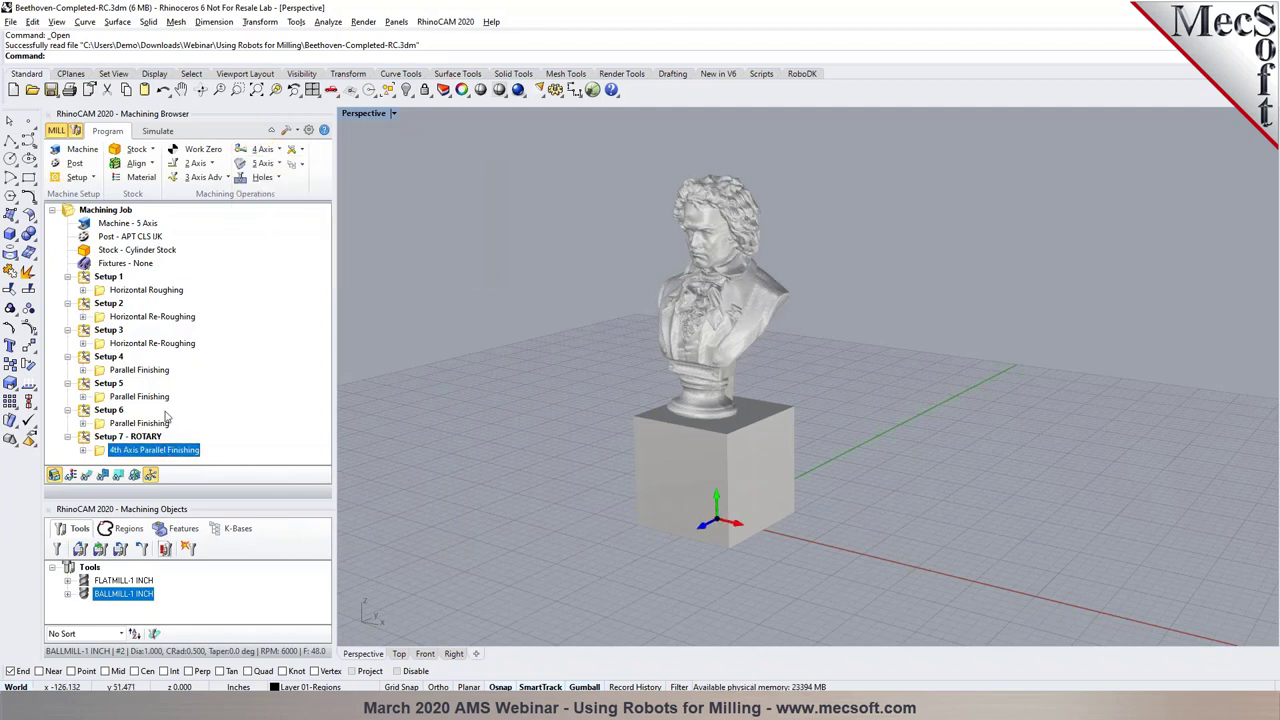
left_click(185, 451)
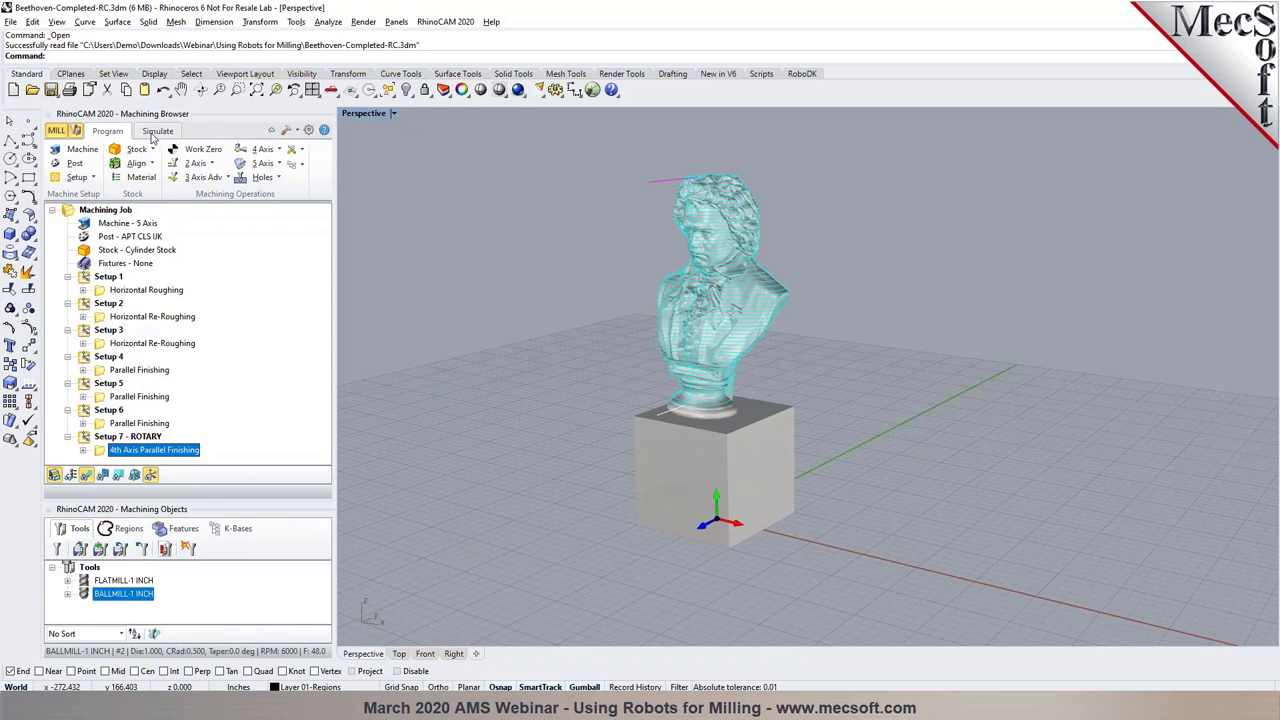
Simulate the 4th Axis Parallel Finishing of Setup 7 - ROTARY and view the finished bust from another side
left_click(155, 131)
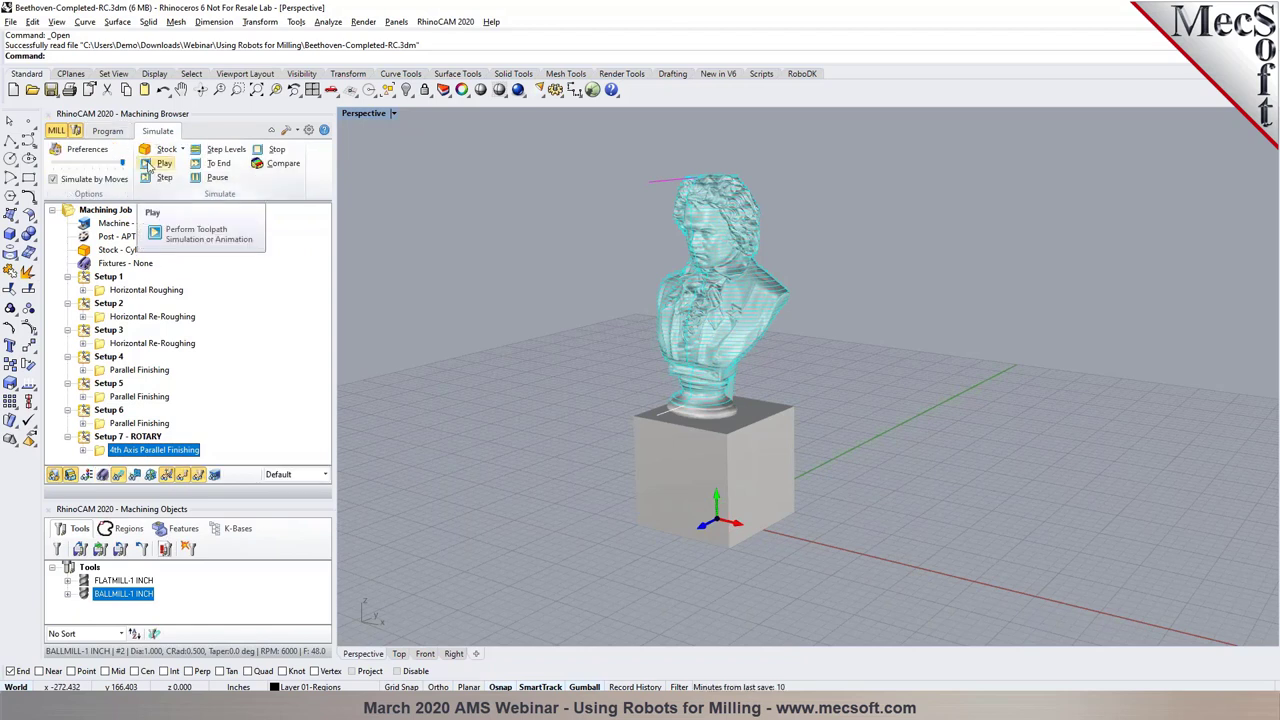
left_click(148, 165)
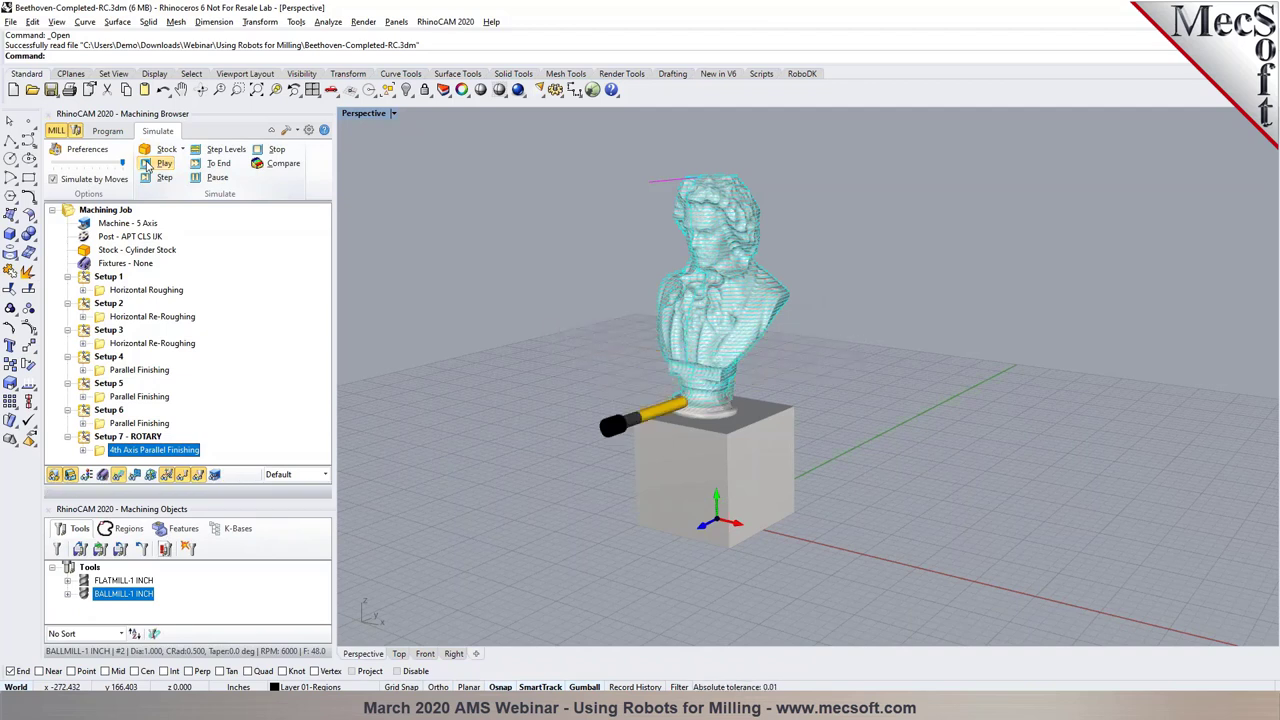
right_click_drag(922, 388, 867, 391)
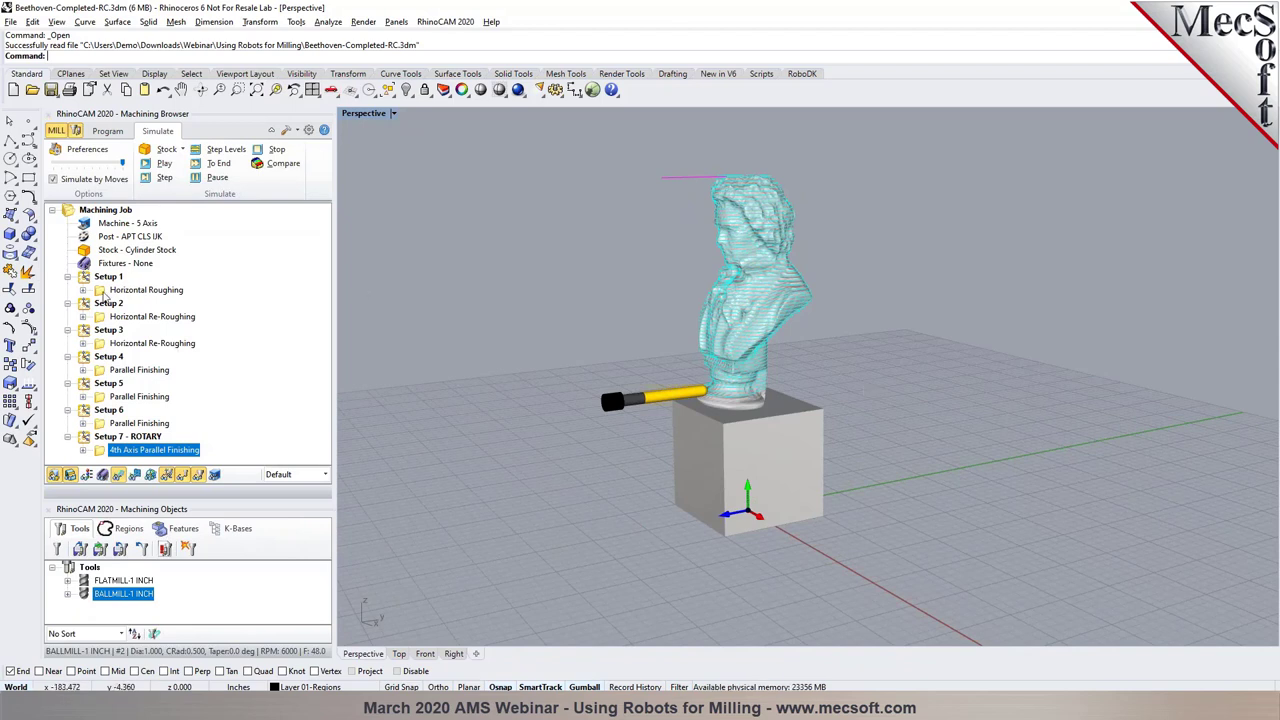
Post all setups of the Machining Job with the APT CLS UK post as Beethoven-Completed-RC-1.apt
left_click(100, 210)
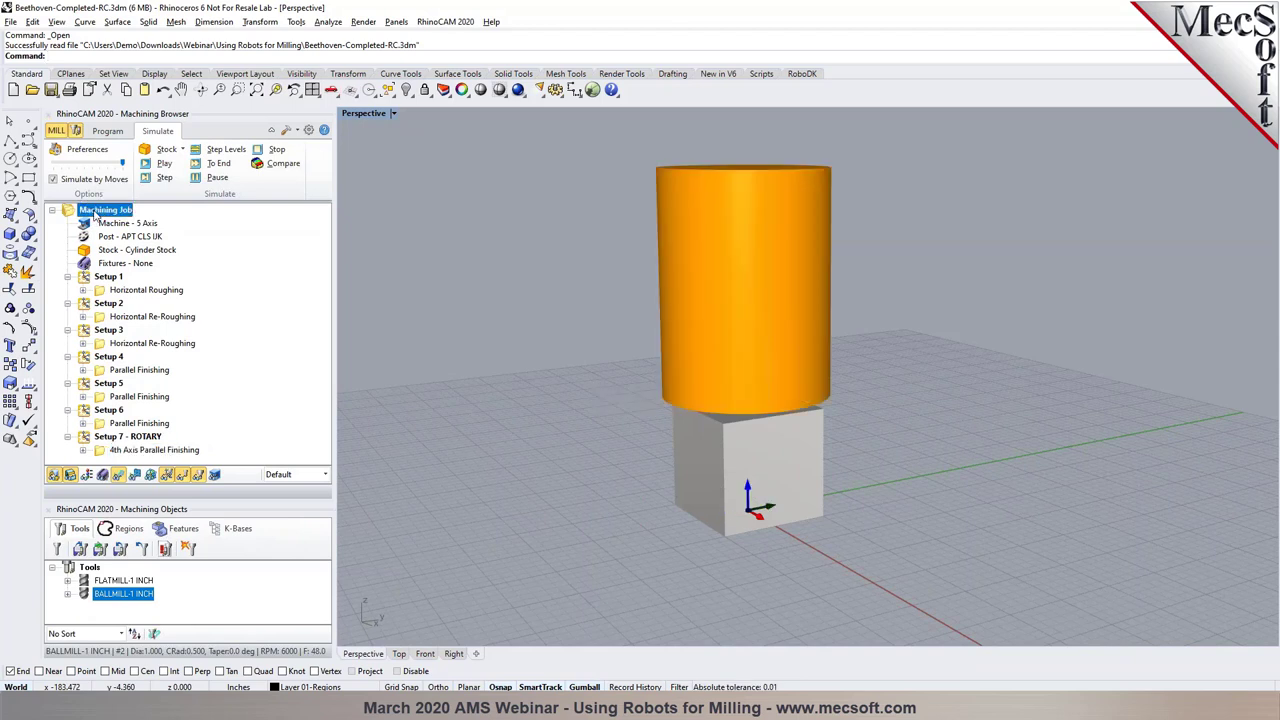
left_click(107, 131)
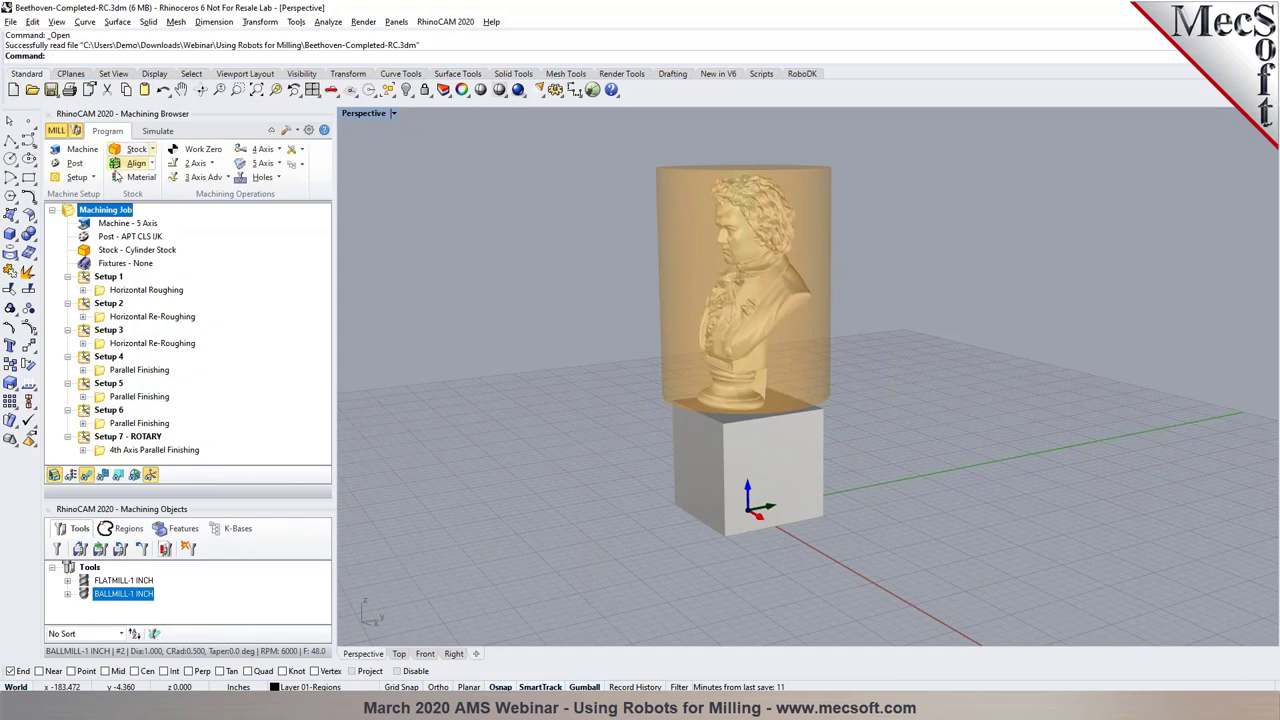
right_click(117, 211)
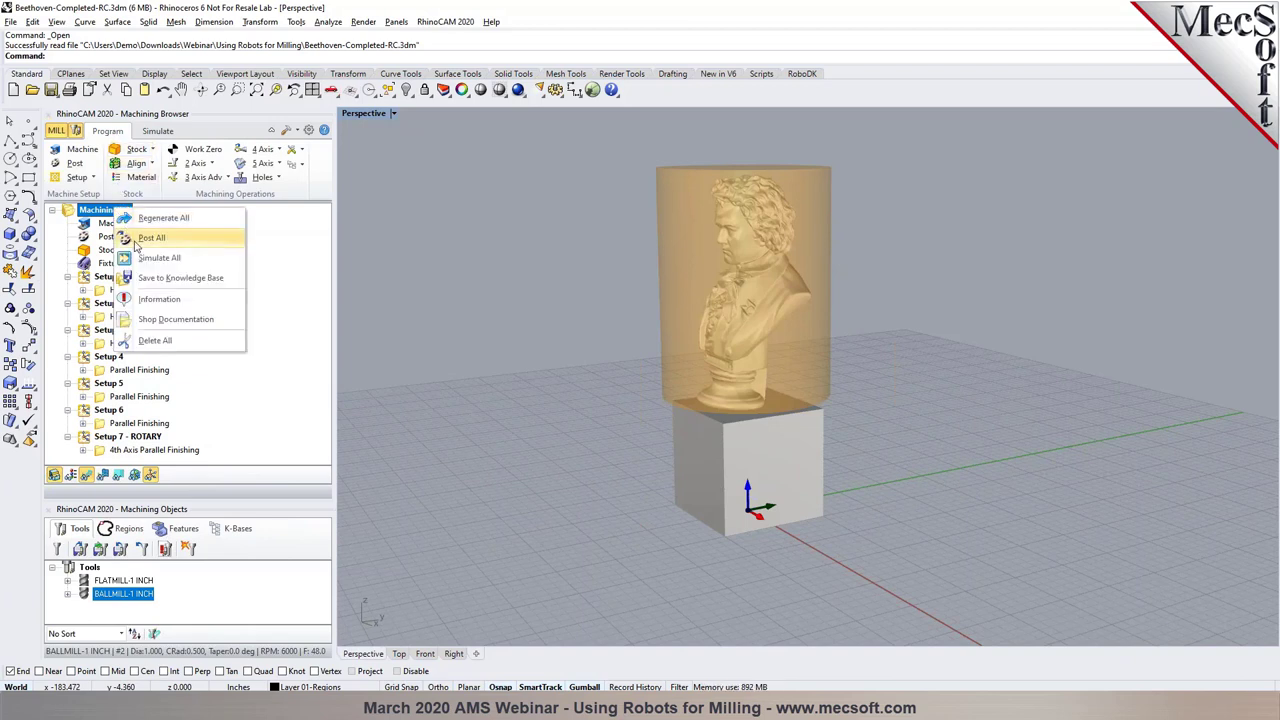
left_click(136, 240)
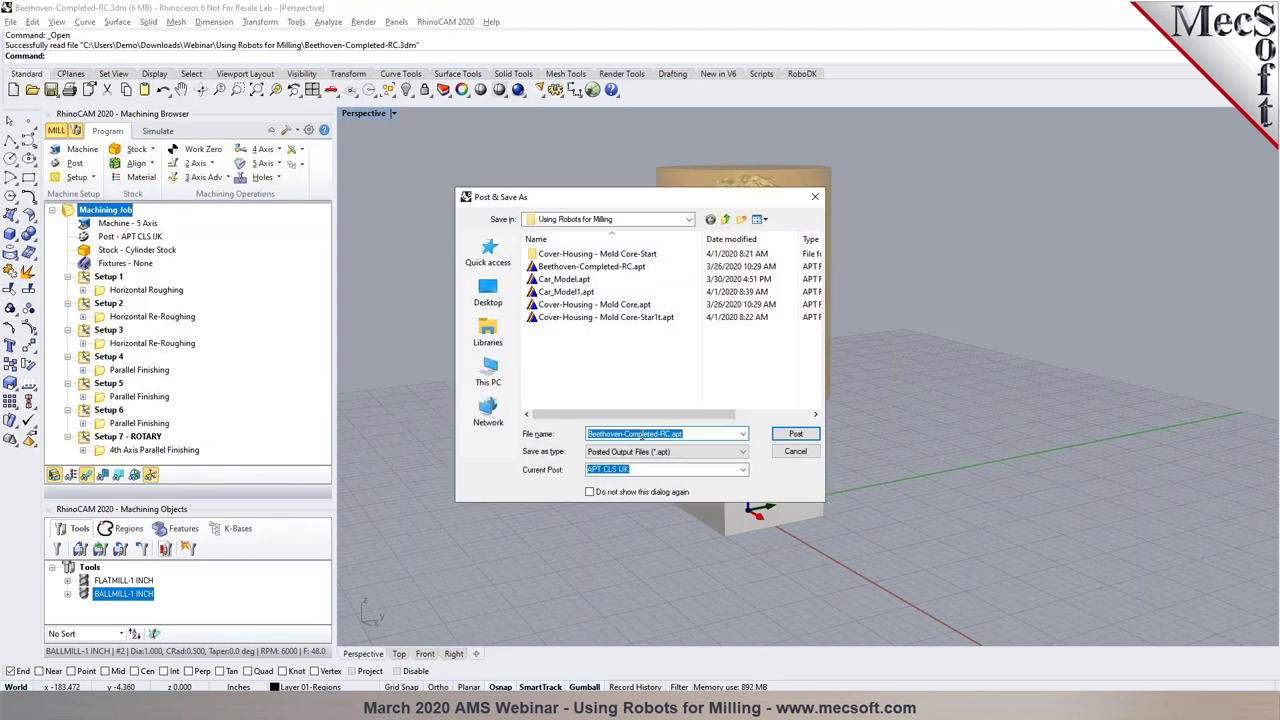
left_click(666, 435)
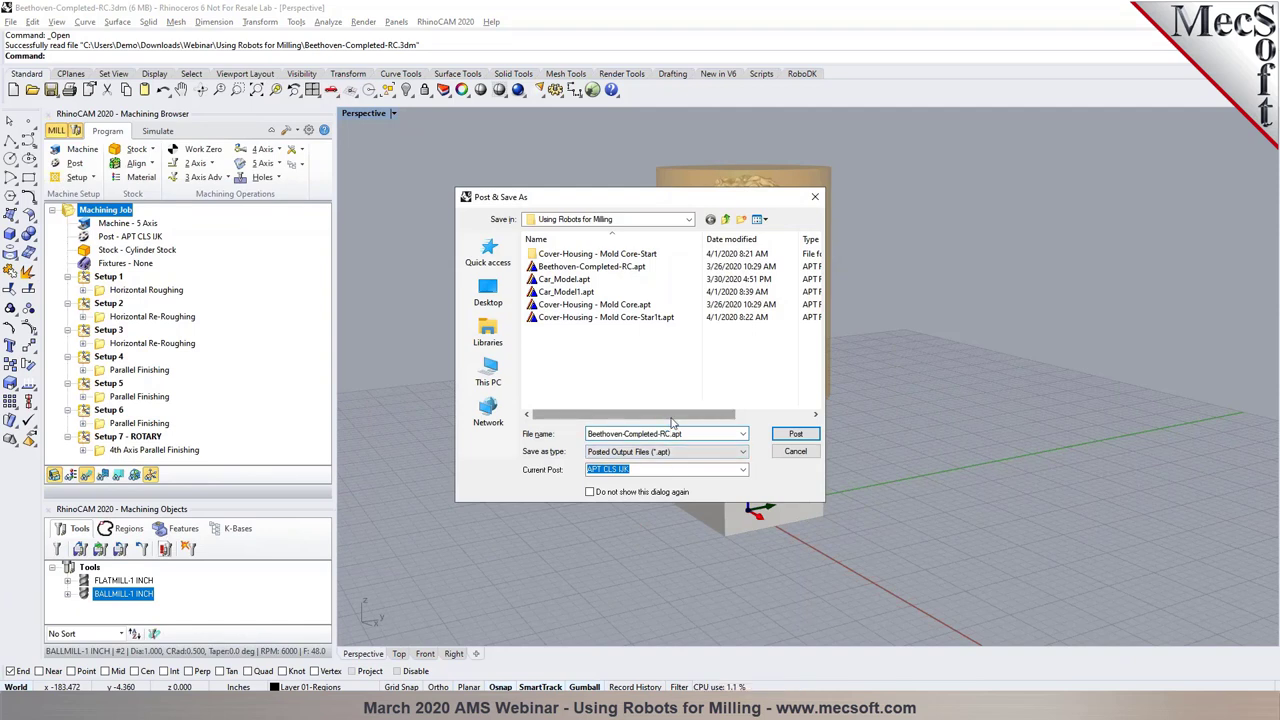
key("Return")
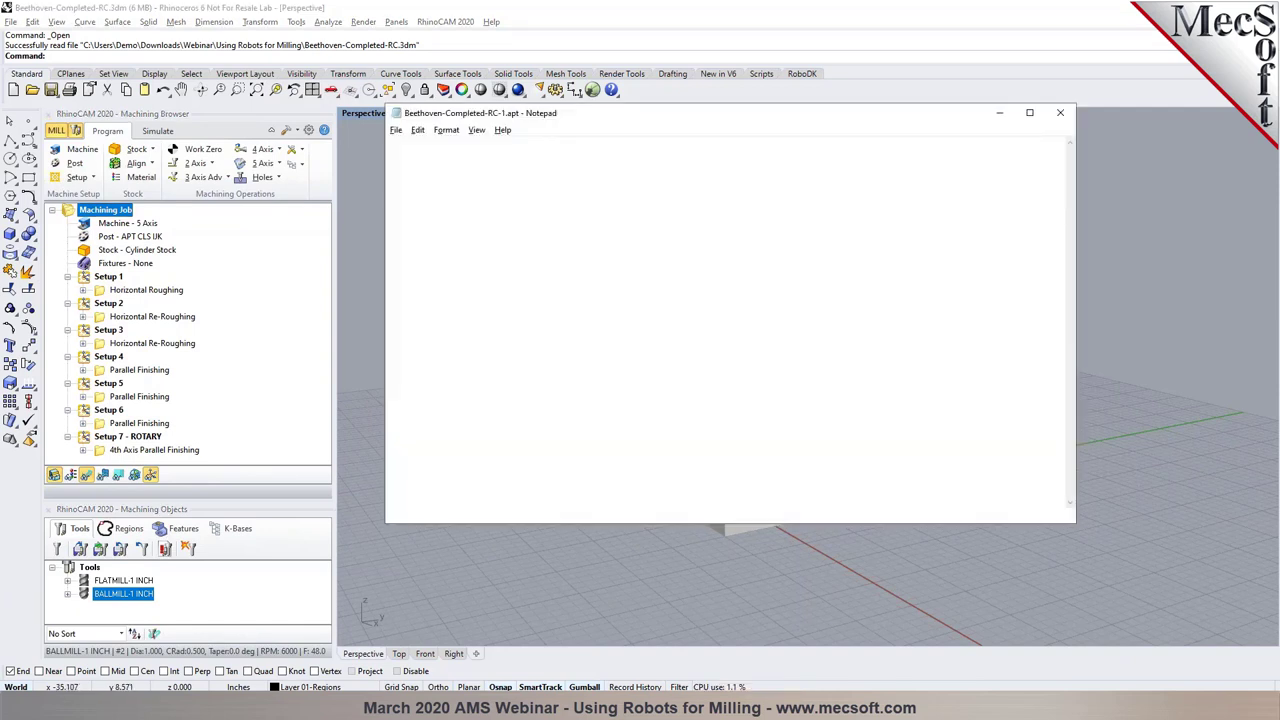
Examine the posted APT file's header, the MSYS line under Horizontal Roughing, and the feed and GOTO lines
scroll(640, 343, "down", 4)
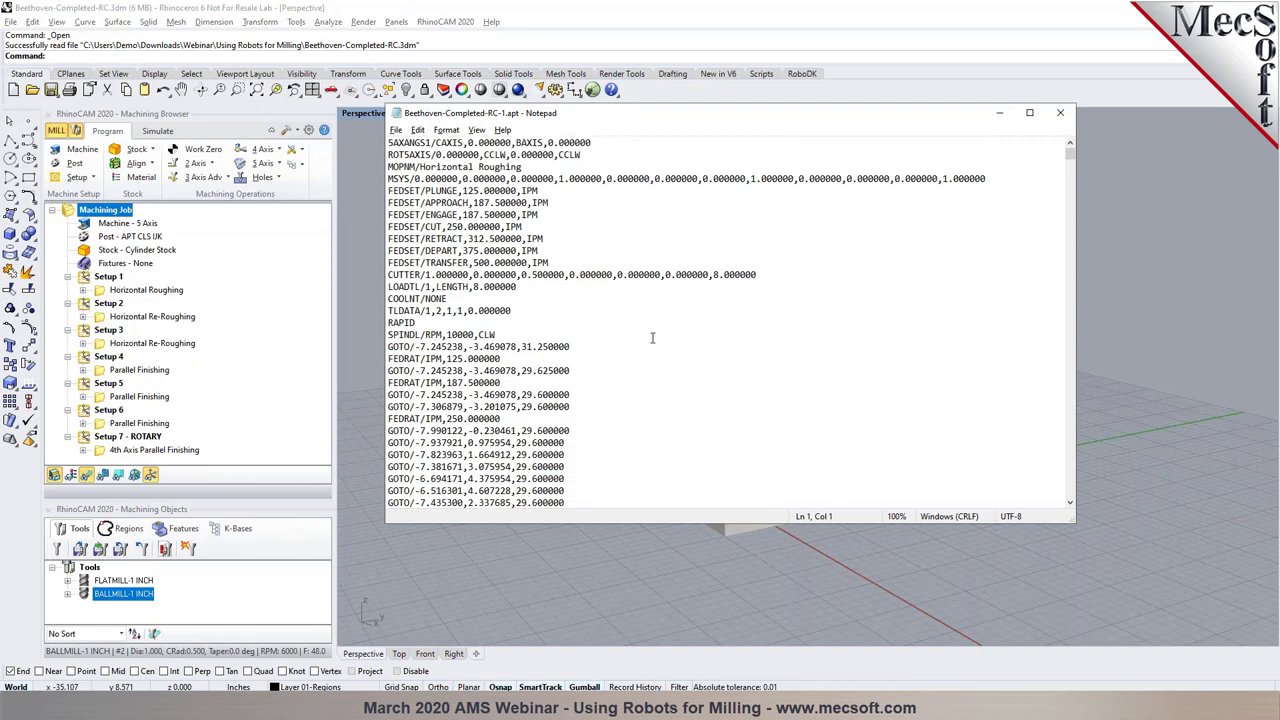
scroll(652, 338, "down", 5)
scroll(735, 340, "up", 6)
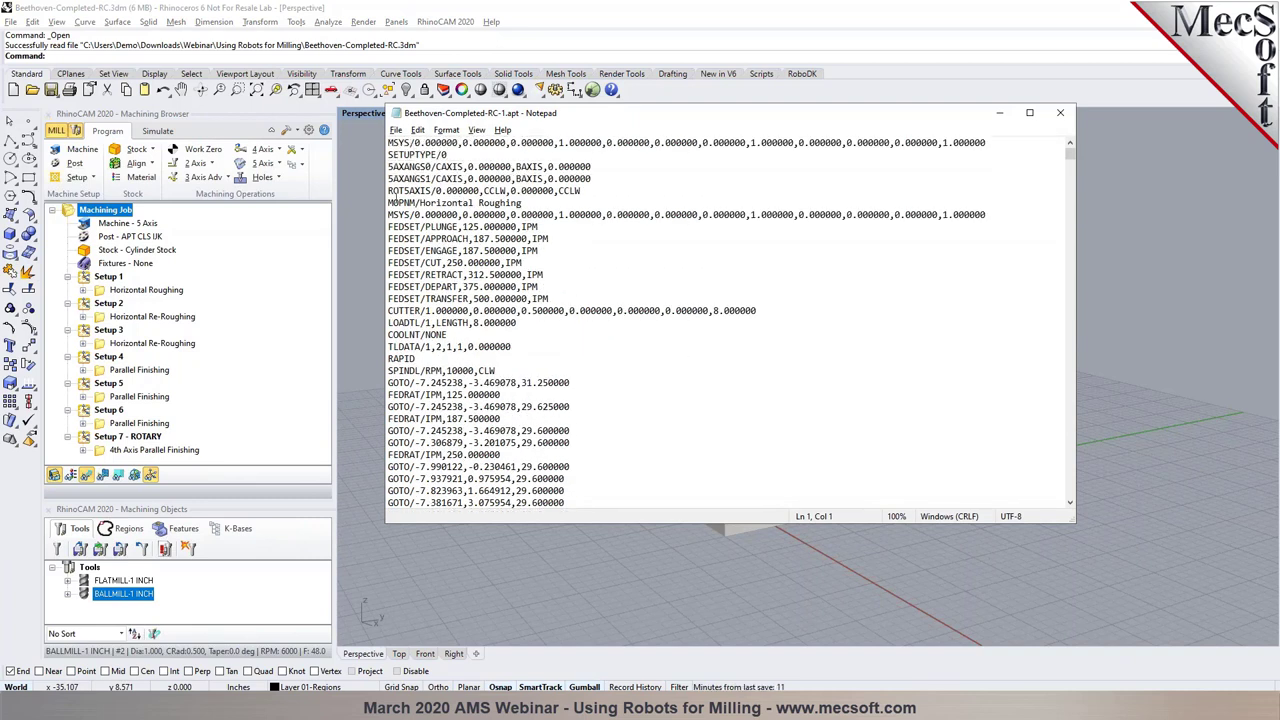
left_click_drag(389, 214, 987, 214)
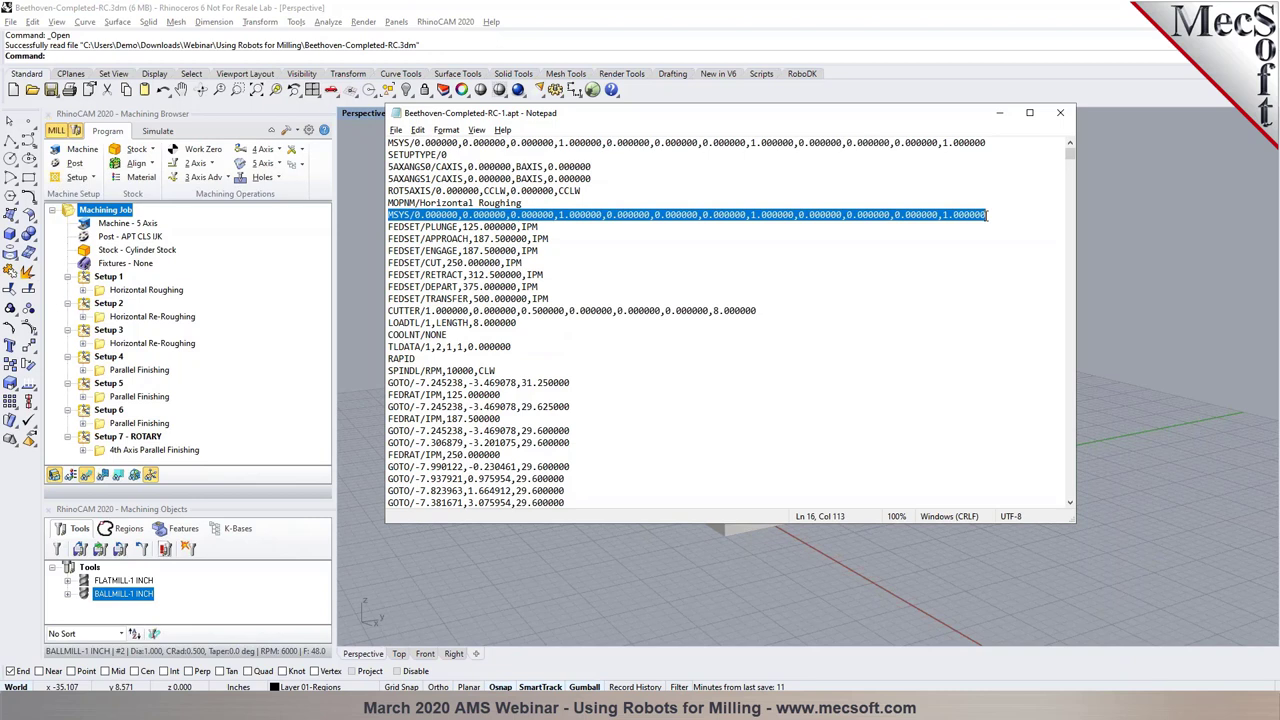
mouse_move(1070, 152)
left_mouse_down()
mouse_move(1073, 178)
mouse_move(1076, 146)
left_mouse_up()
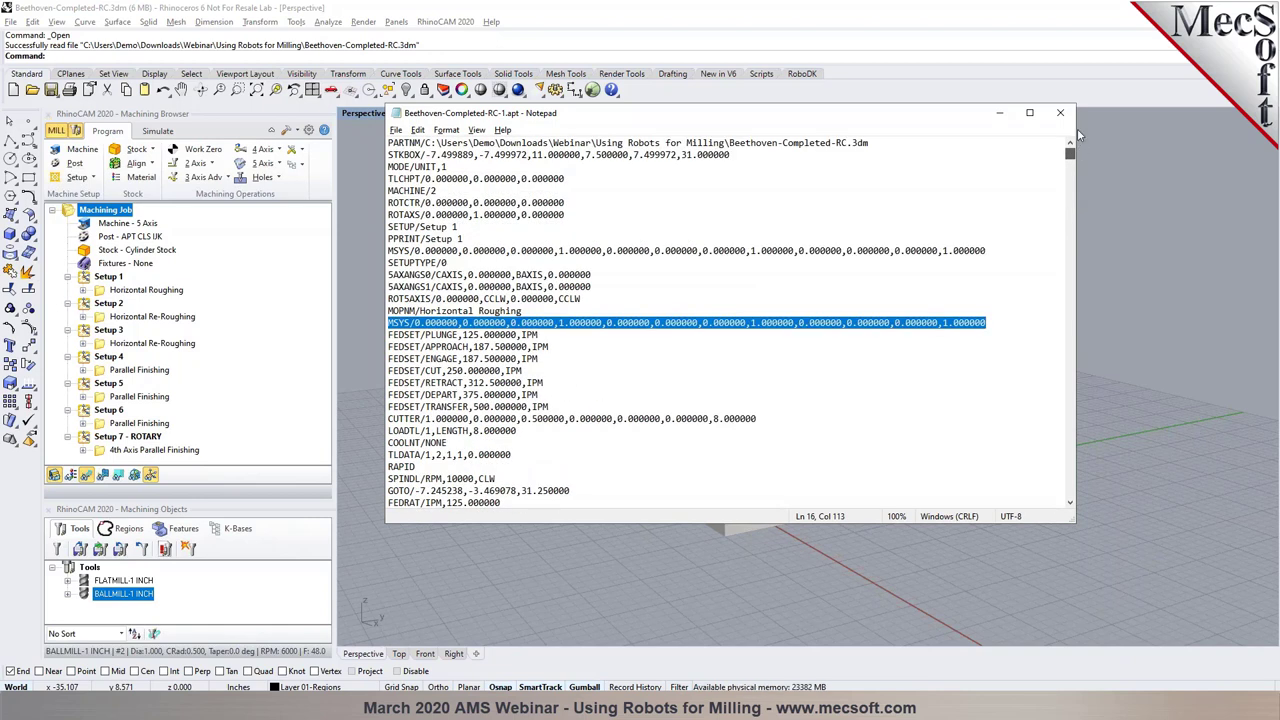
left_click(1011, 238)
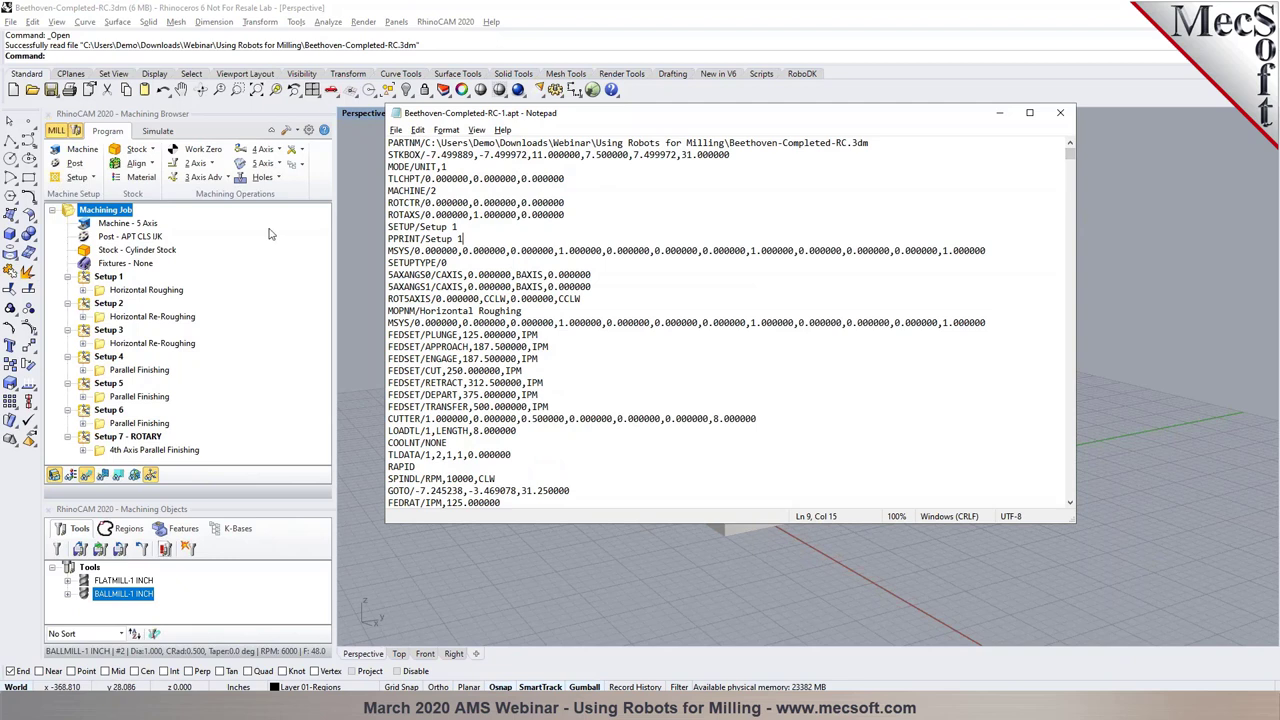
Leave the posted file, switch back to Rhino and show the RoboDK plug-in commands
left_click(366, 238)
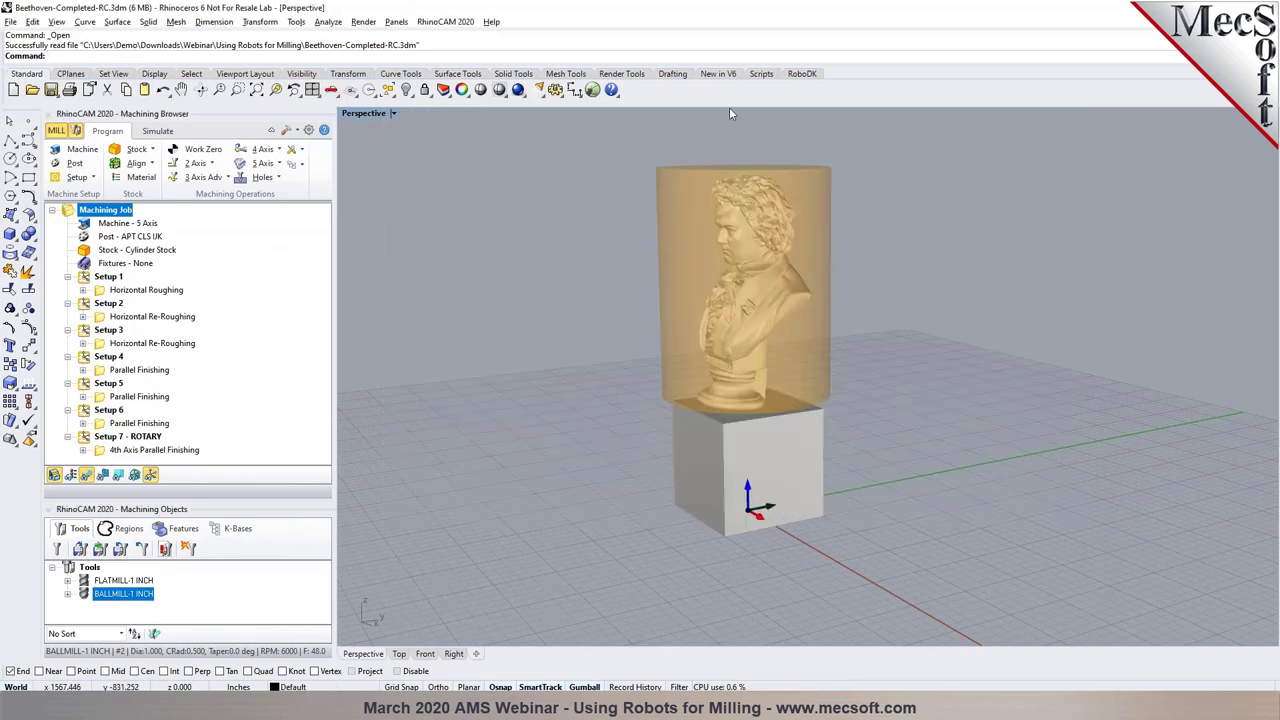
left_click(801, 74)
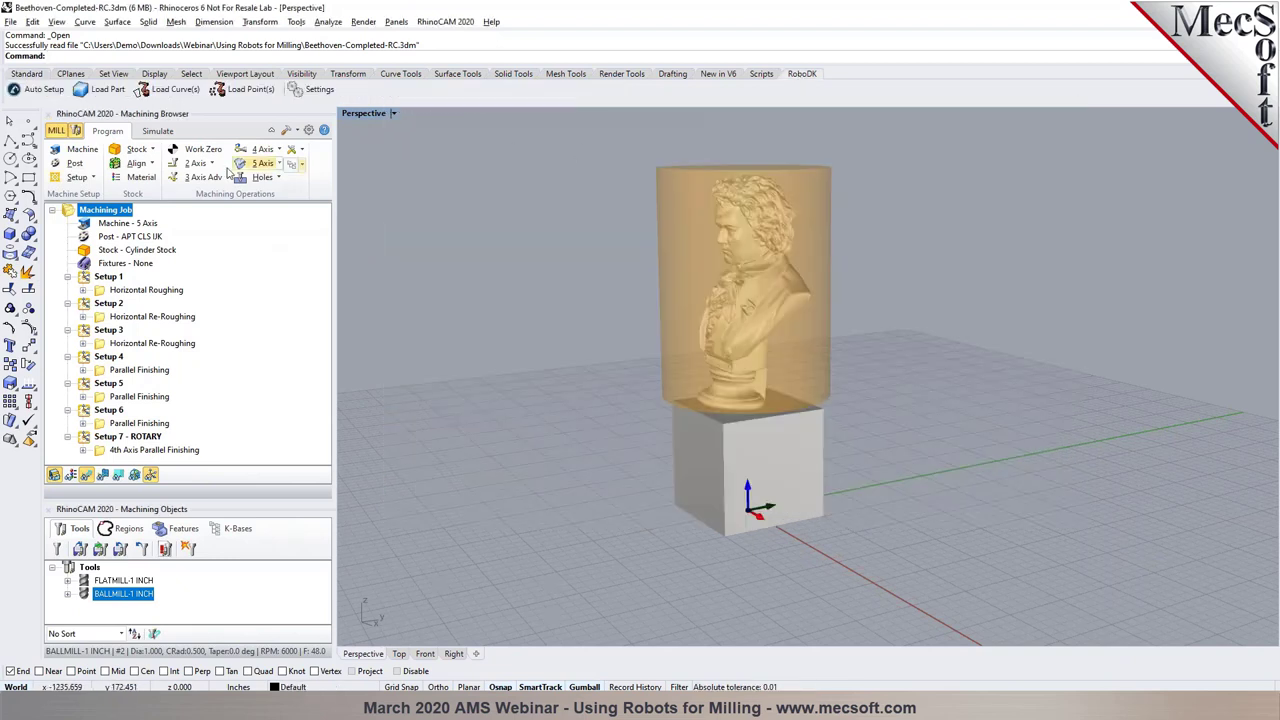
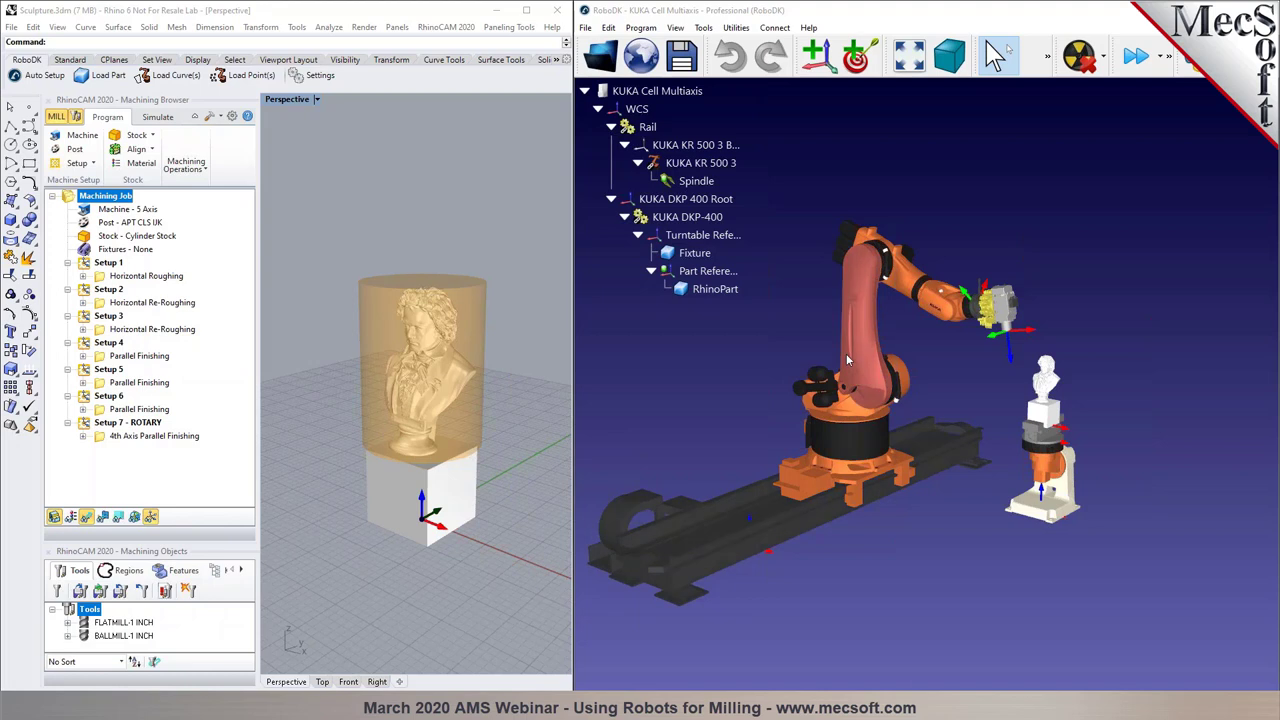
In RoboDK, identify the KUKA KR 500 3 robot and its rail, and open the robot's panel with the whole cell in view
left_click(912, 240)
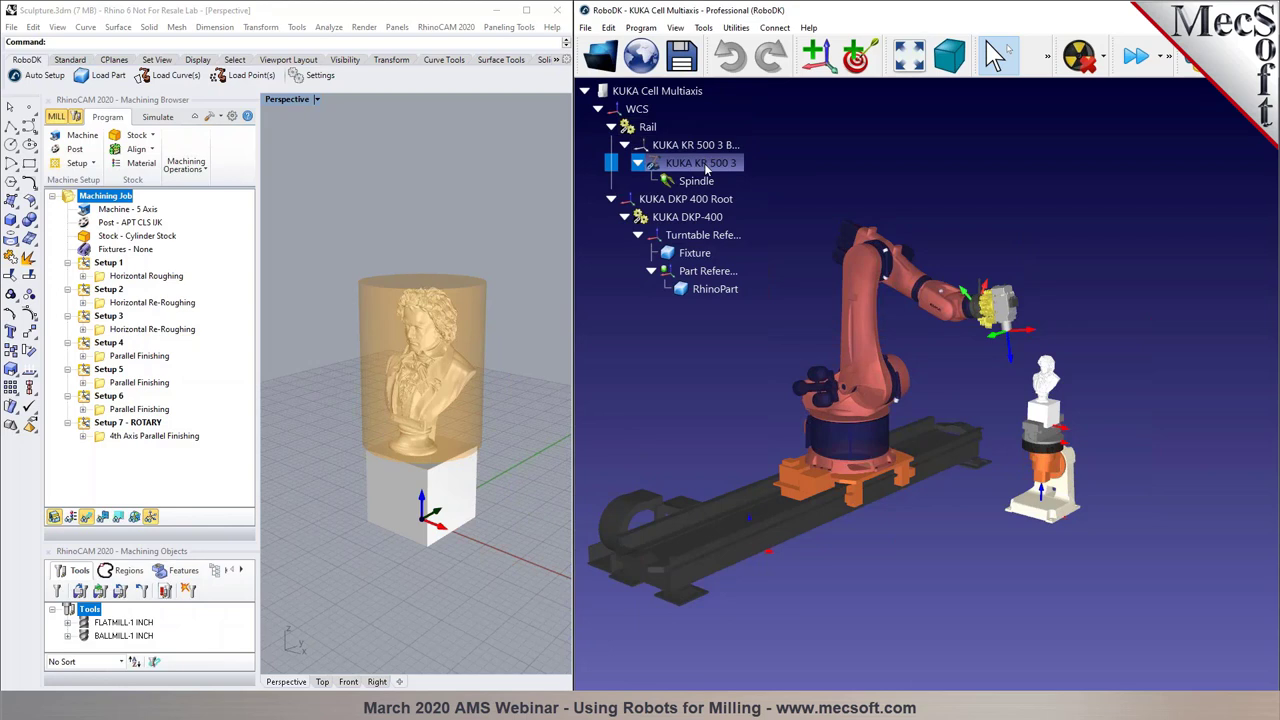
left_click(657, 129)
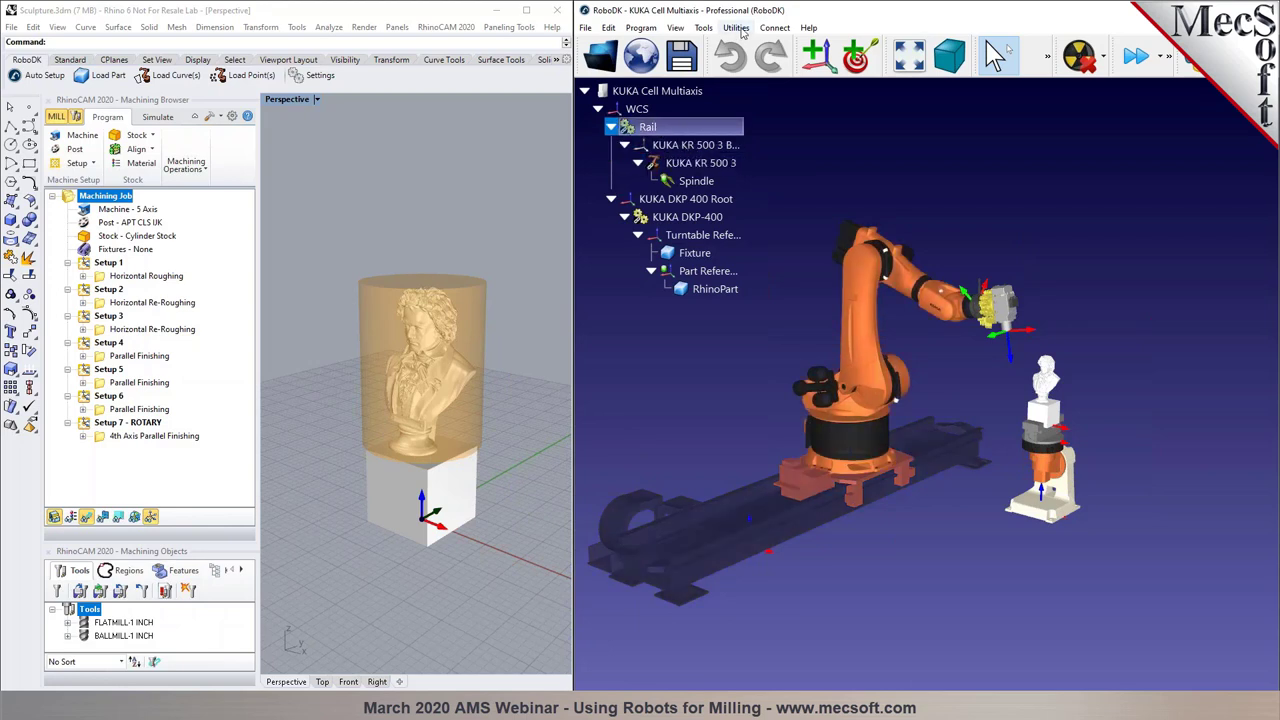
double_click(860, 306)
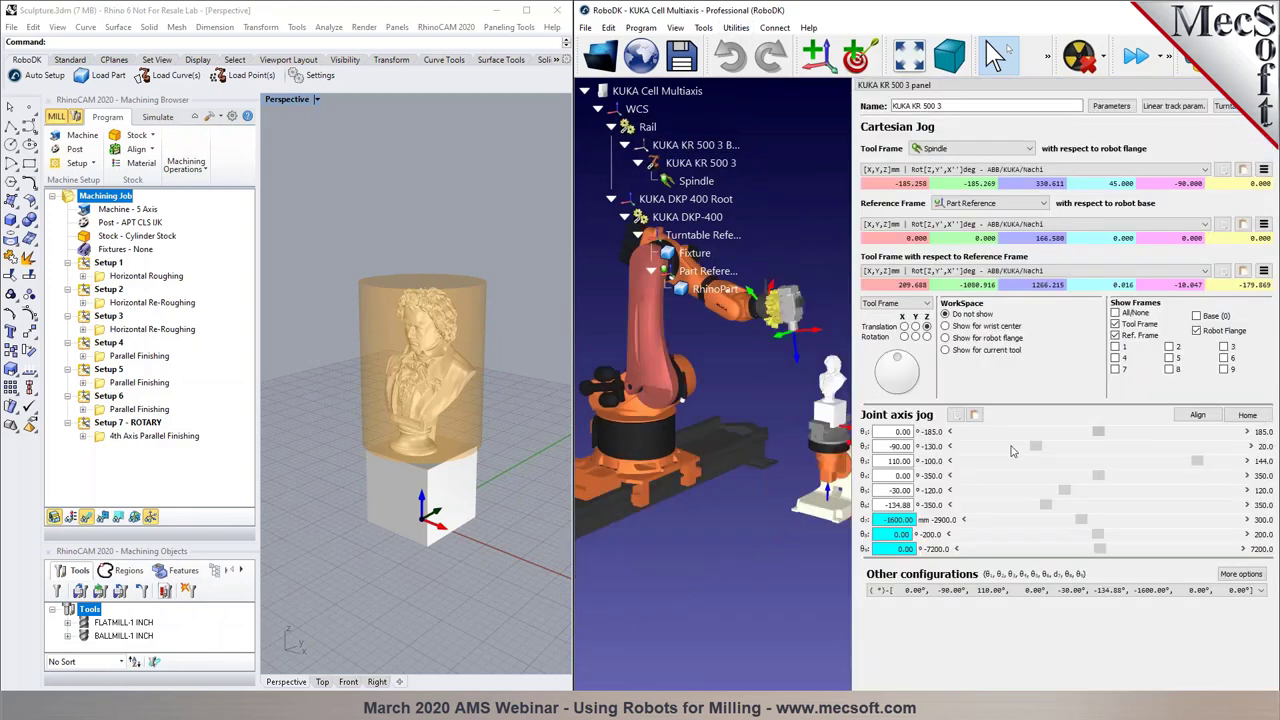
right_click_drag(702, 429, 715, 475)
scroll(725, 480, "down", 5)
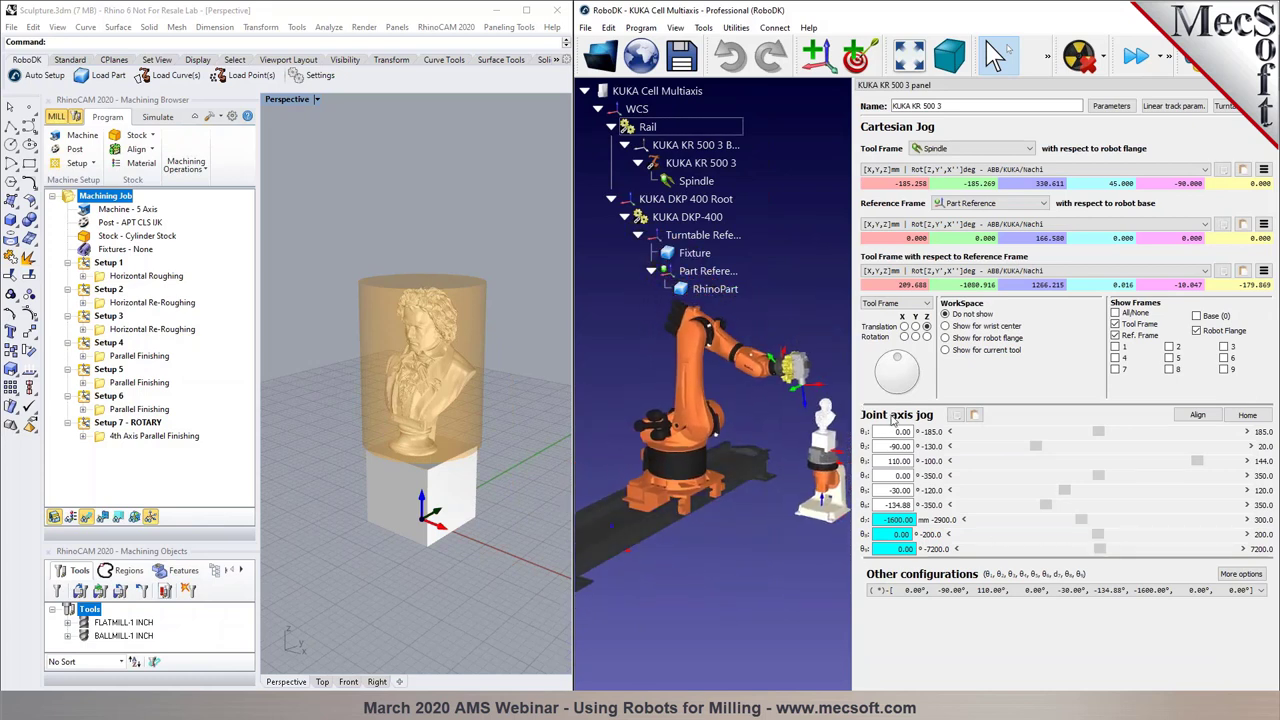
Jog the robot's base joint to about -2.7°, the rail to -1345 mm and the turntable axes to -17° and 621°, and return everything home
left_click_drag(1098, 432, 1096, 432)
left_click_drag(1082, 520, 1111, 549)
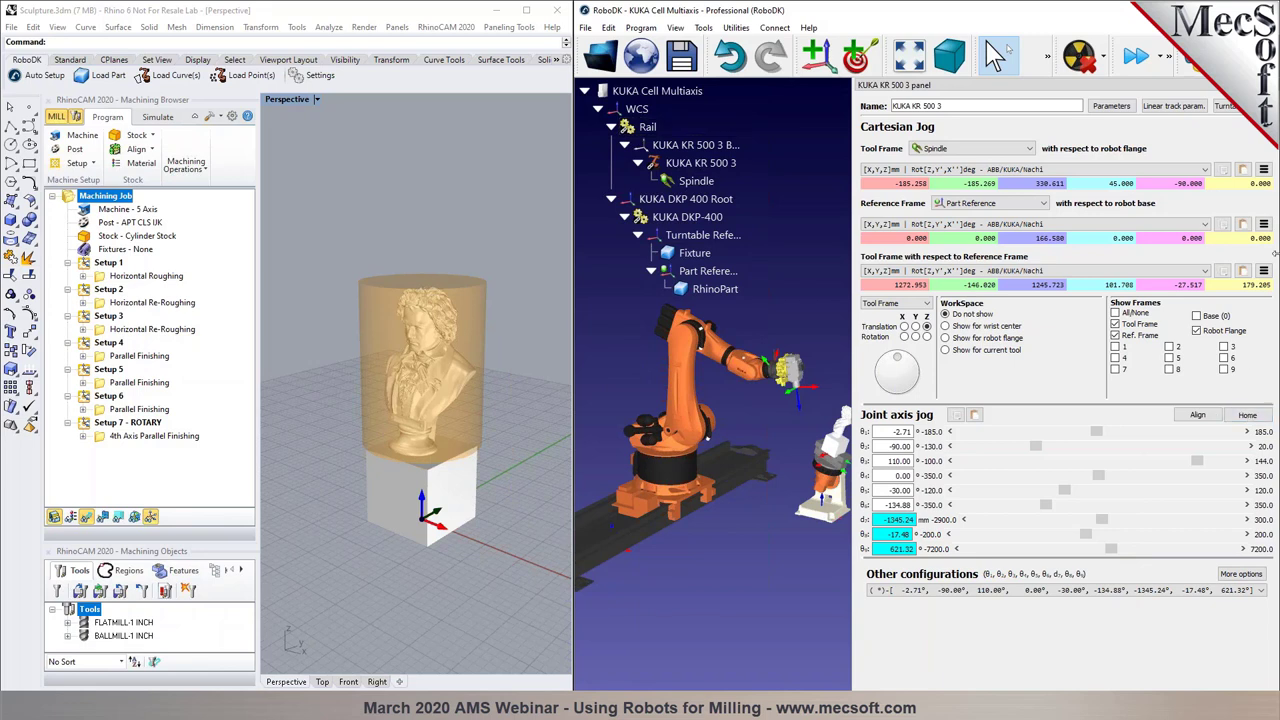
left_click(1247, 414)
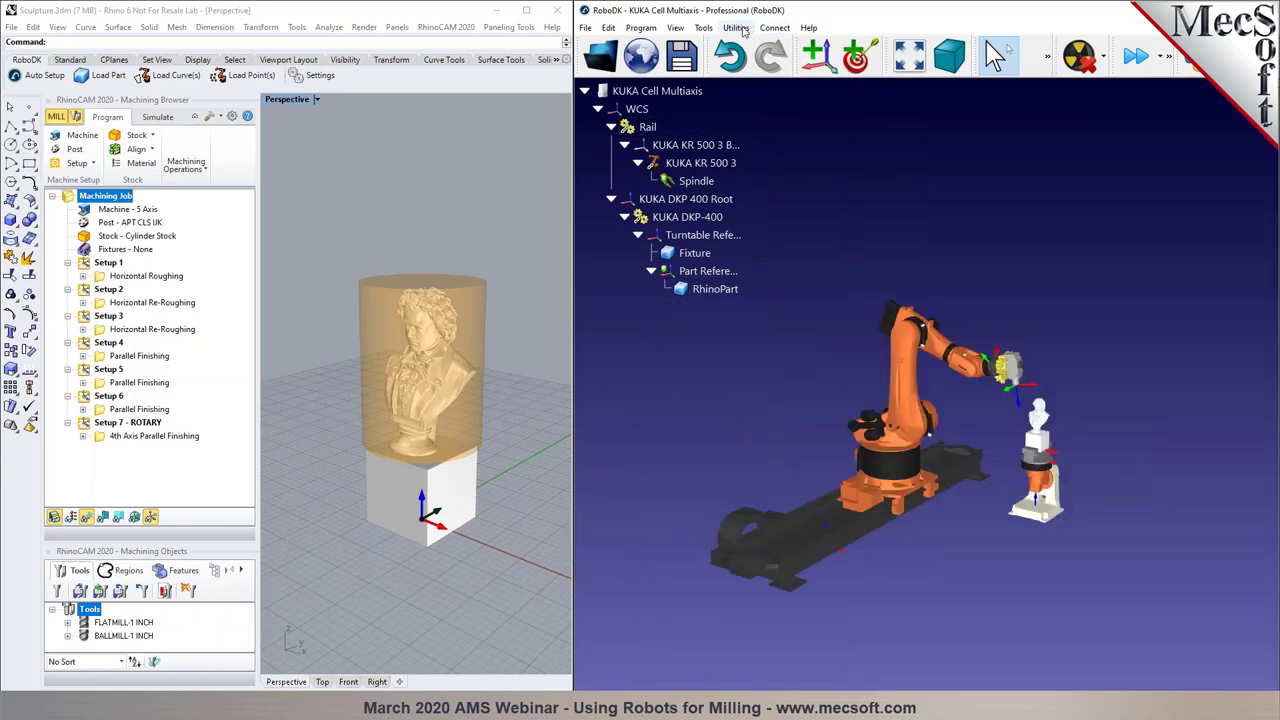
Examine the robot types available for modelling a mechanism or robot, and leave without creating one
left_click(736, 27)
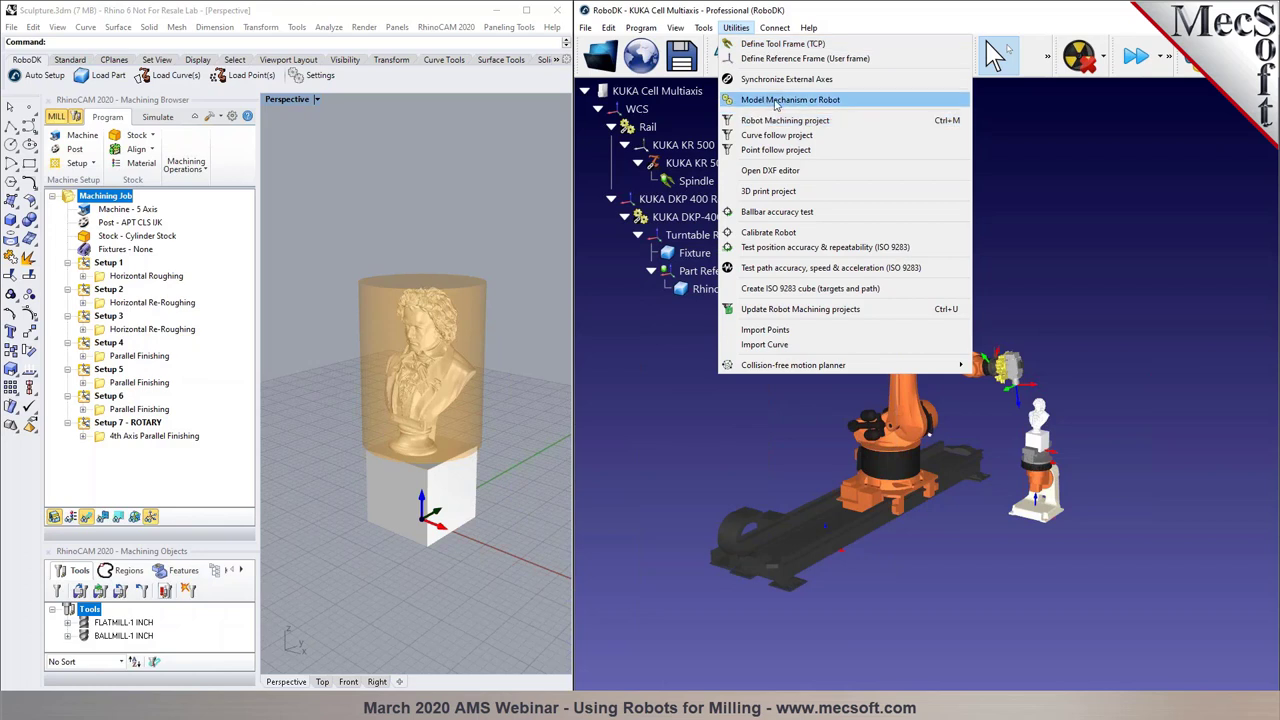
left_click(808, 101)
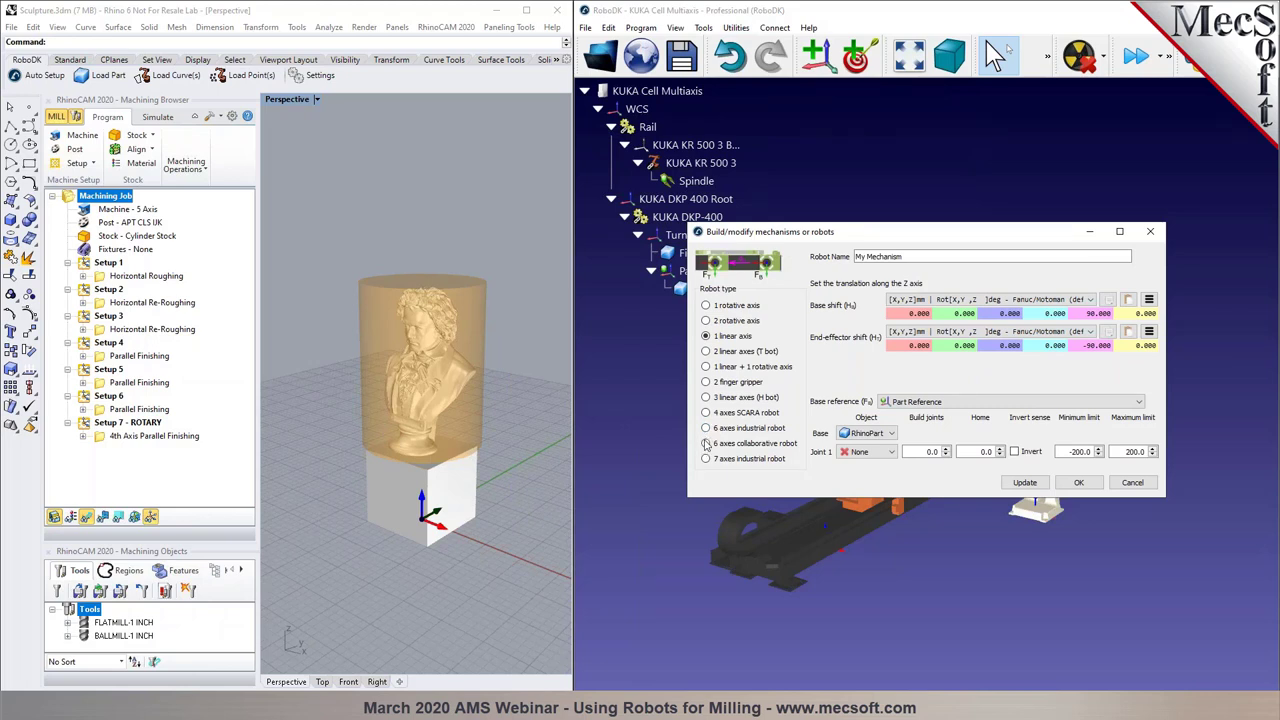
left_click(1141, 486)
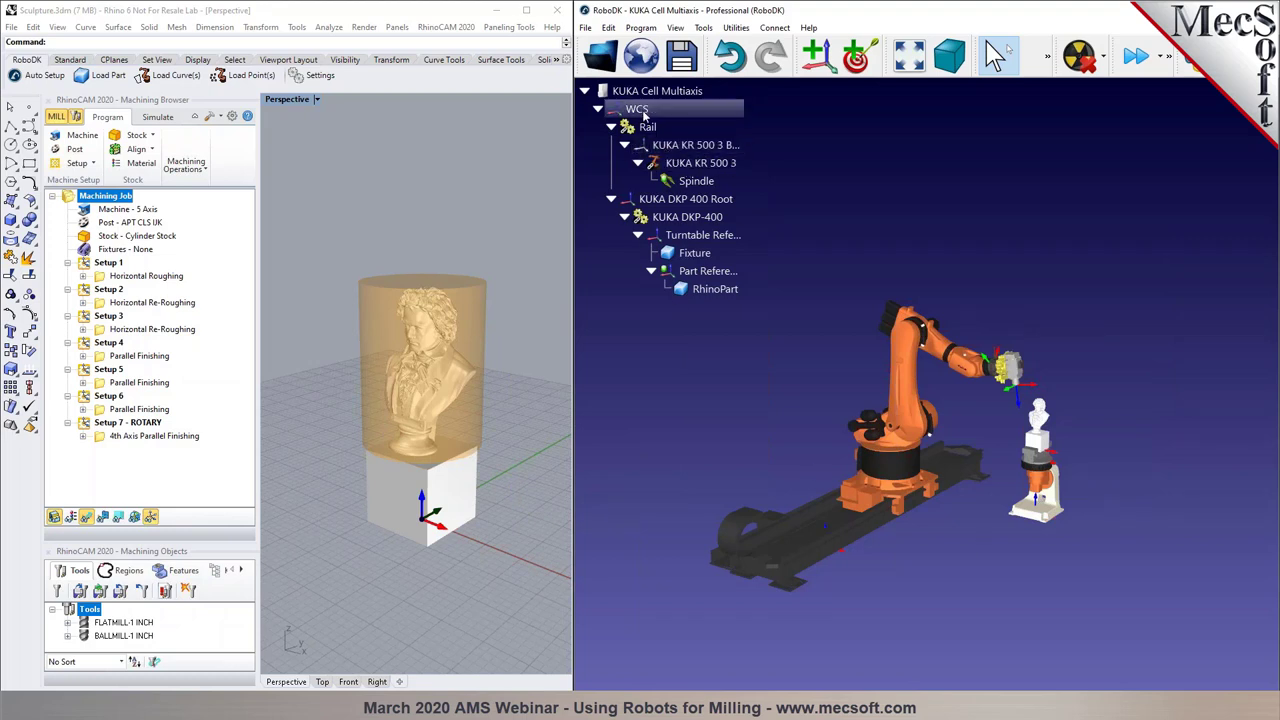
Identify the robot, rail, DKP-400 turntable and RhinoPart of the KUKA Cell Multiaxis station in the station tree
left_click(682, 146)
left_click(680, 165)
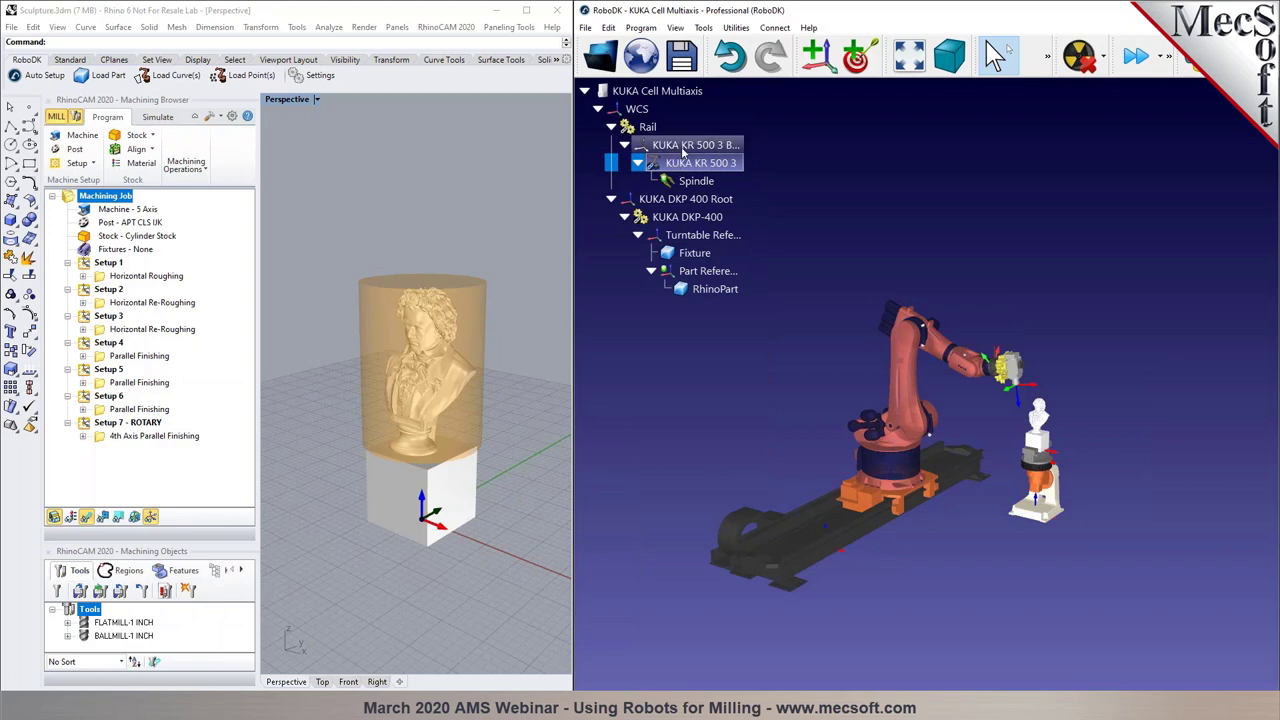
left_click(647, 128)
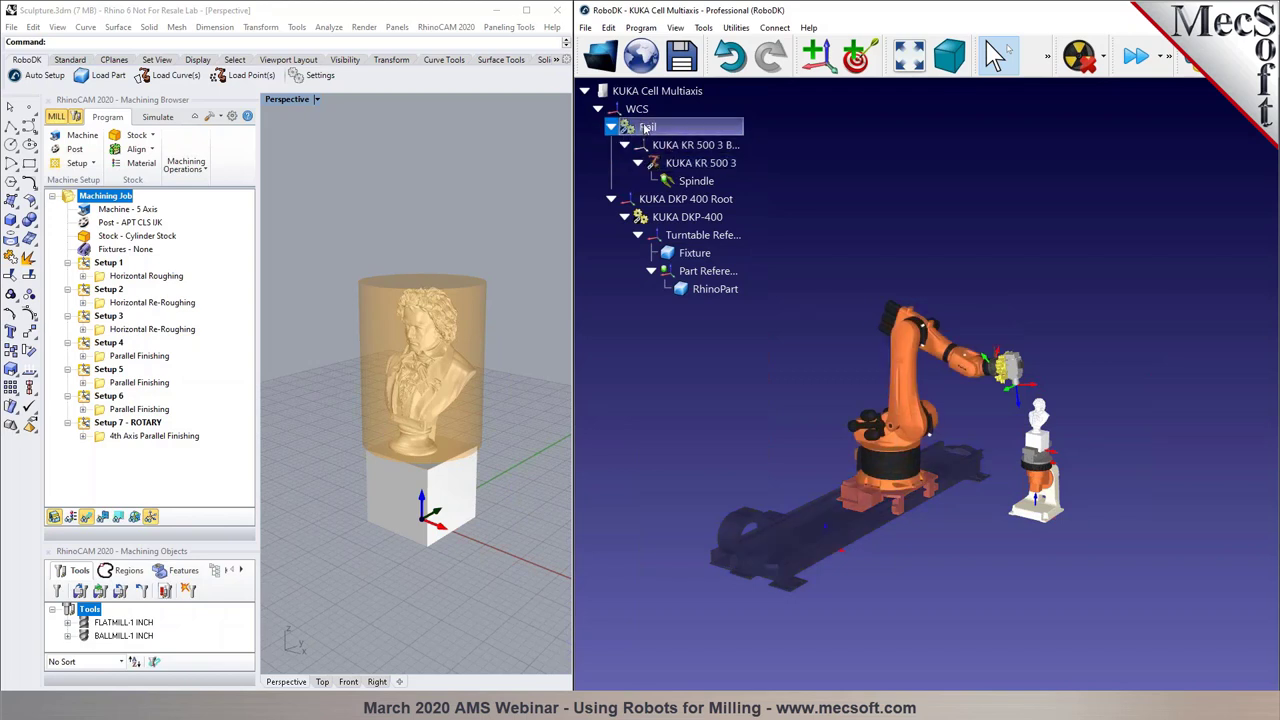
left_click(698, 219)
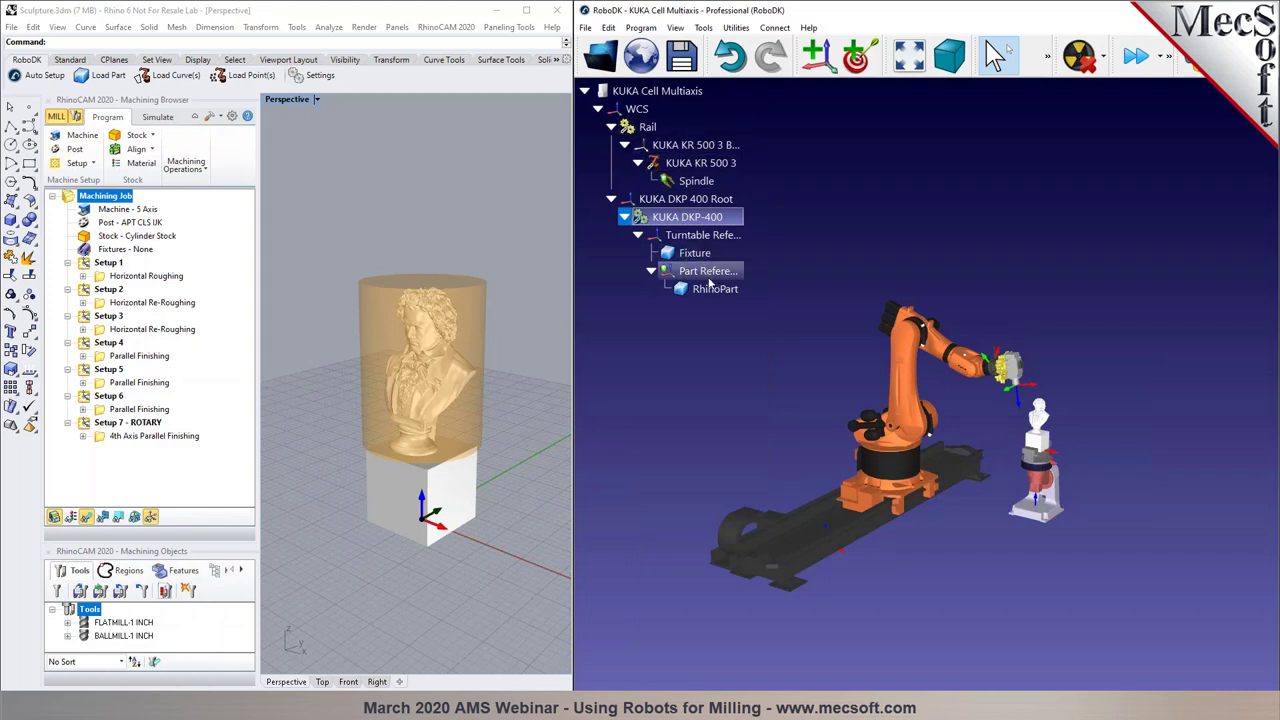
left_click(708, 289)
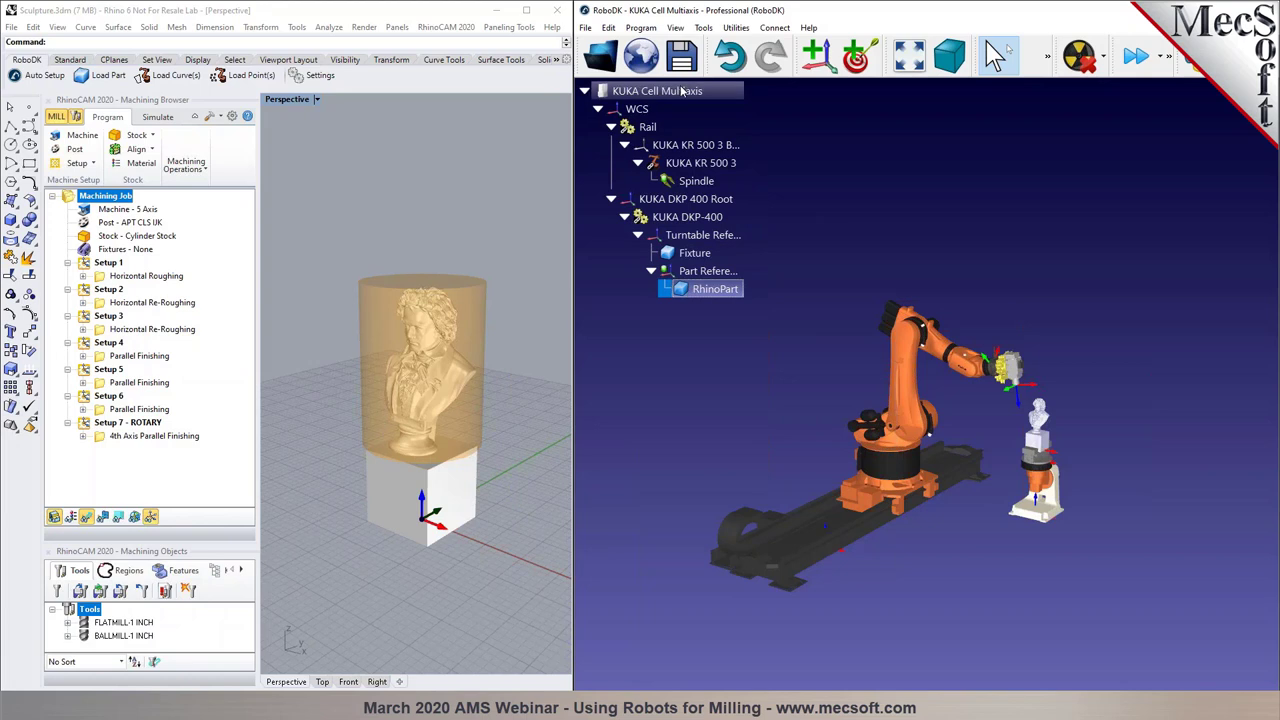
Examine how the KUKA KR 500 3 is synchronized with its rail and turntable as external axes, and leave the settings unchanged
left_click(714, 166)
right_click(714, 166)
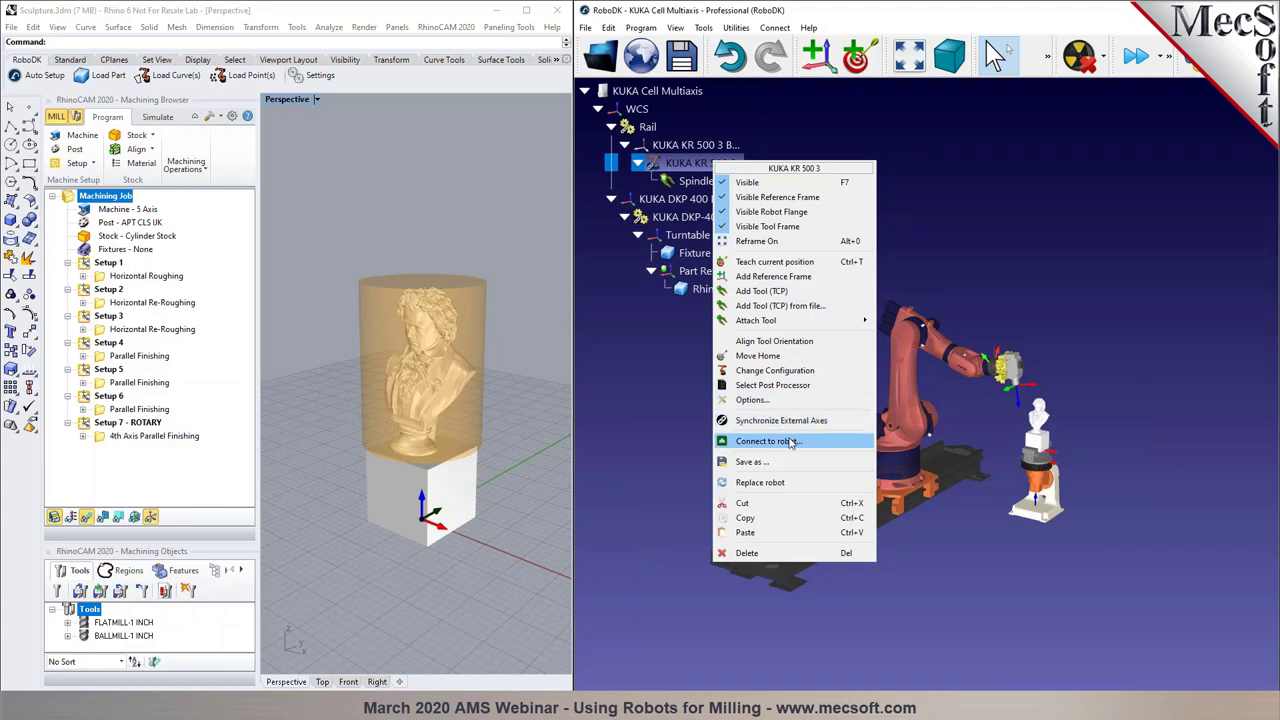
left_click(829, 423)
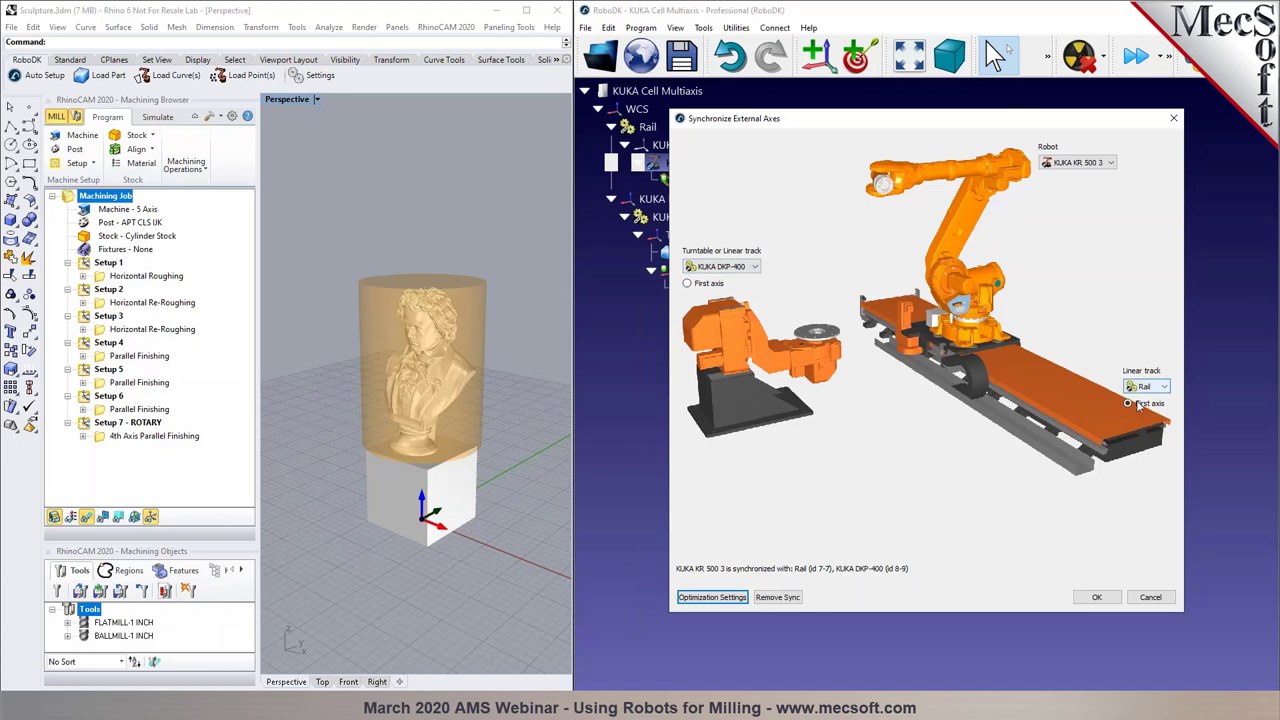
left_click(1158, 597)
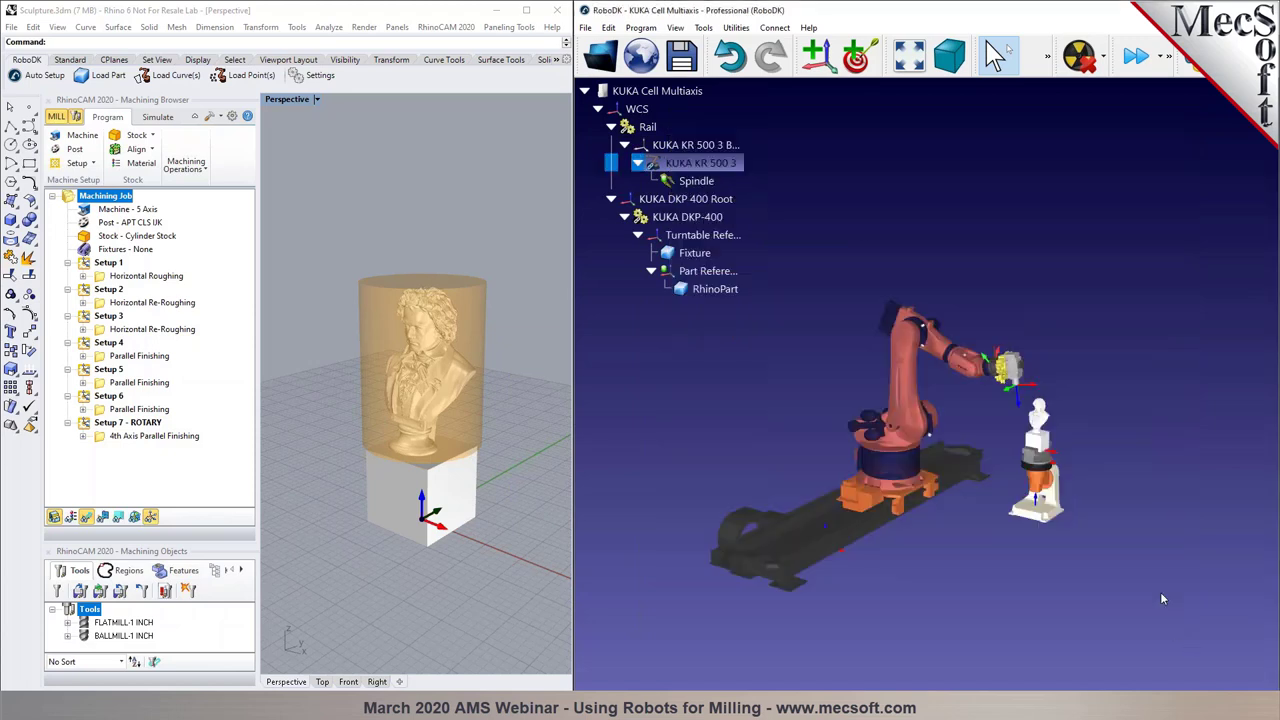
Consult the RoboDK online help on synchronizing additional axes and optimizing external axes, and return to the station
left_click(808, 27)
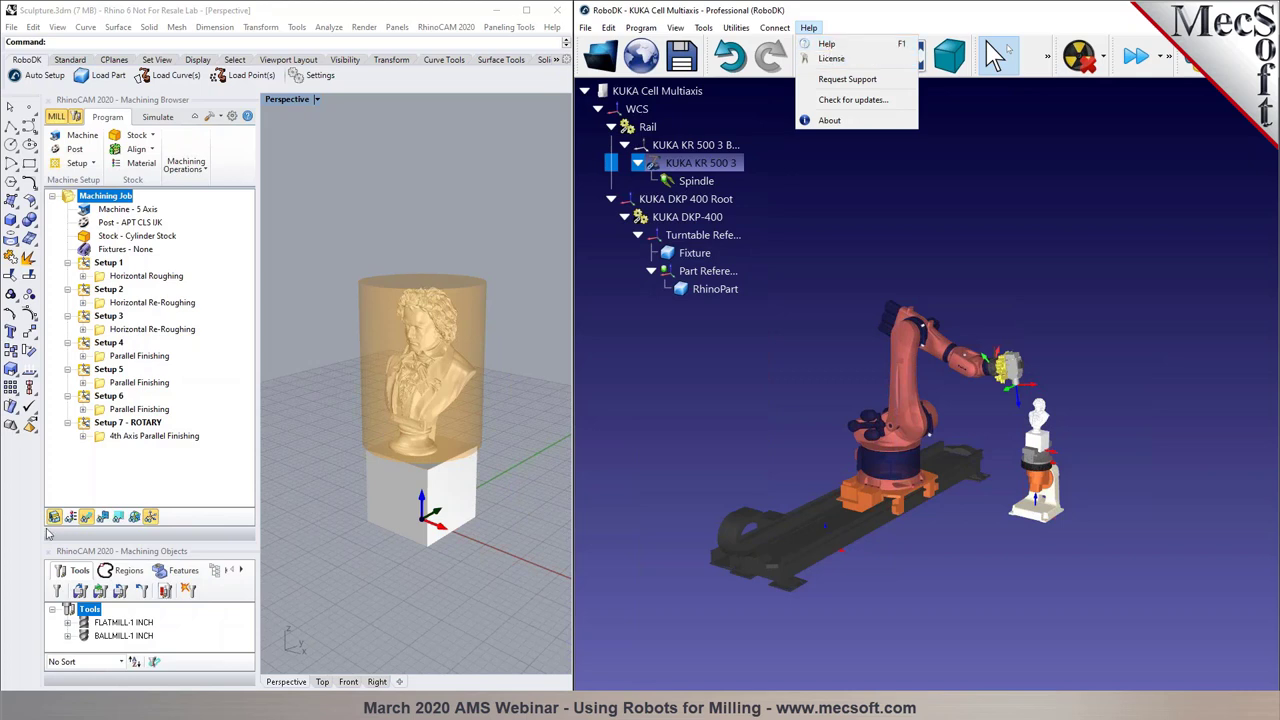
left_click(826, 43)
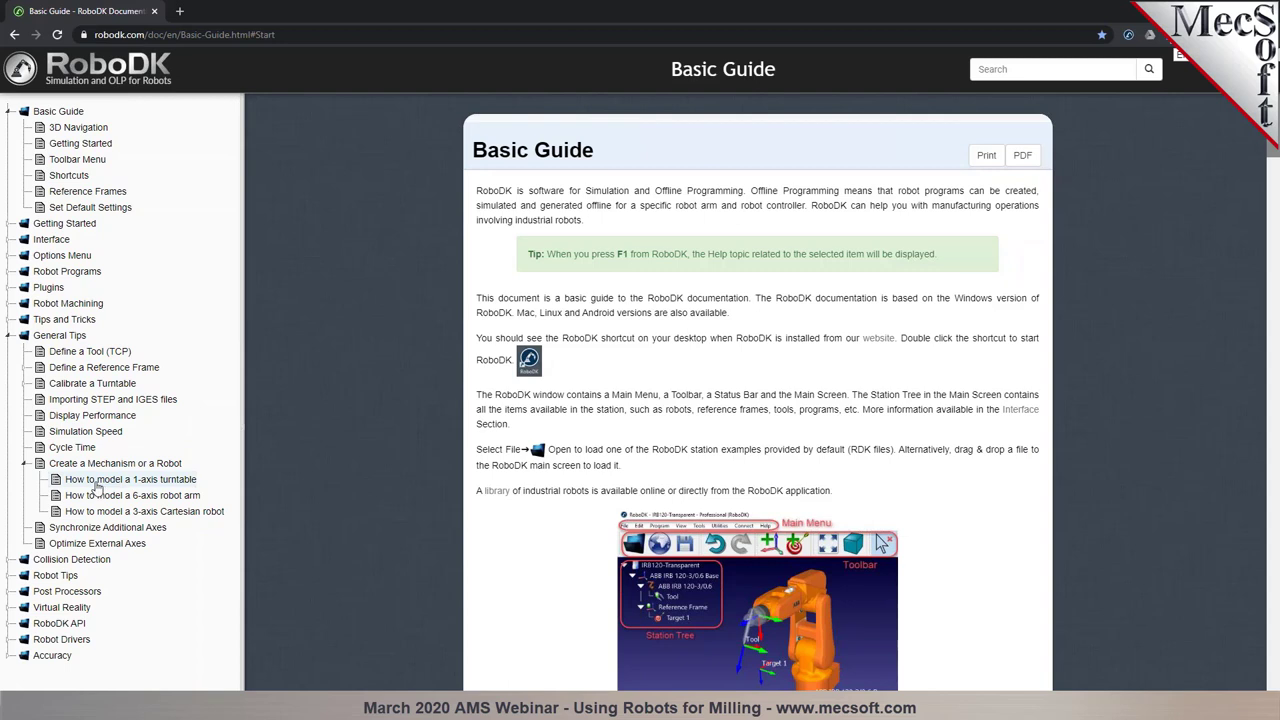
left_click(117, 530)
scroll(447, 534, "down", 3)
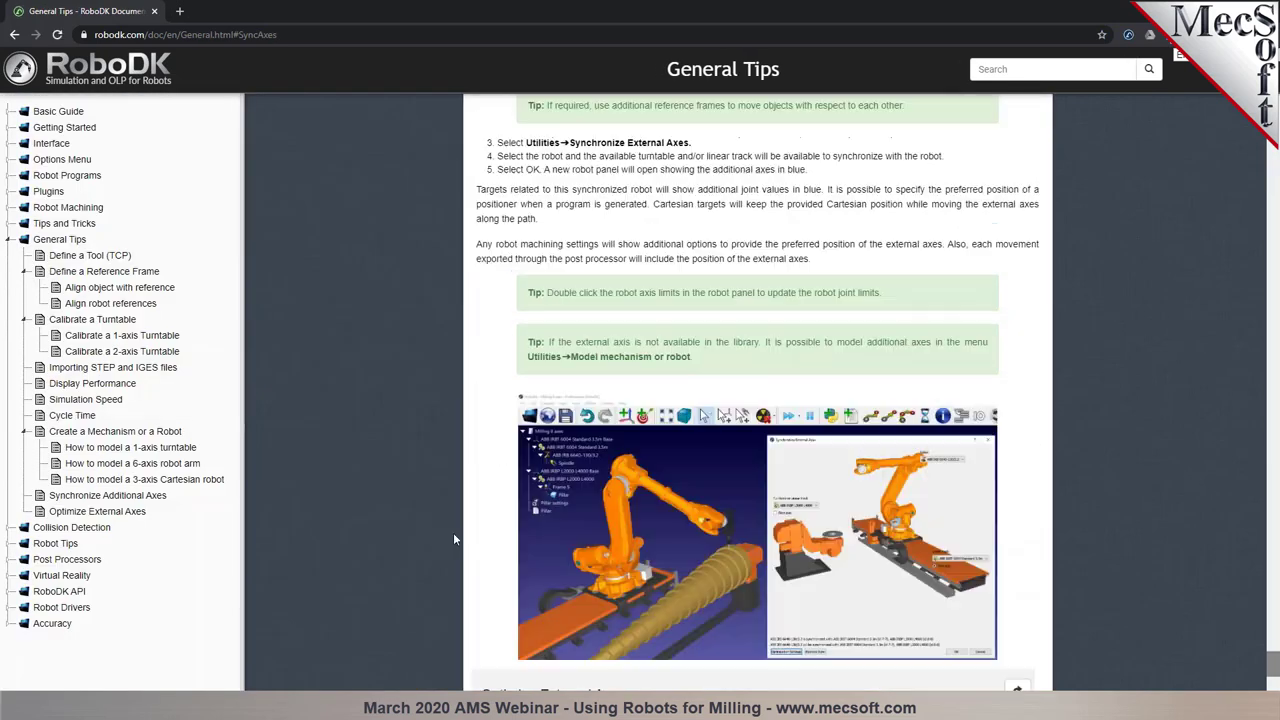
scroll(453, 540, "down", 1)
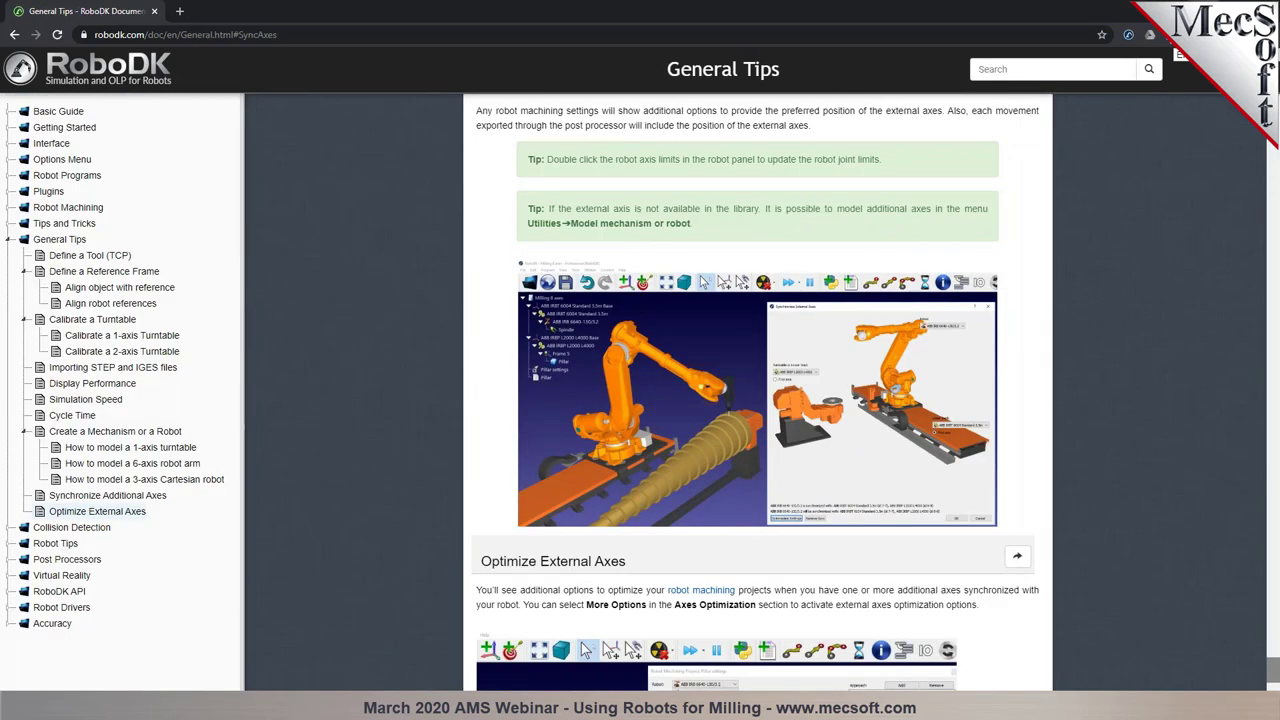
key("alt+Tab")
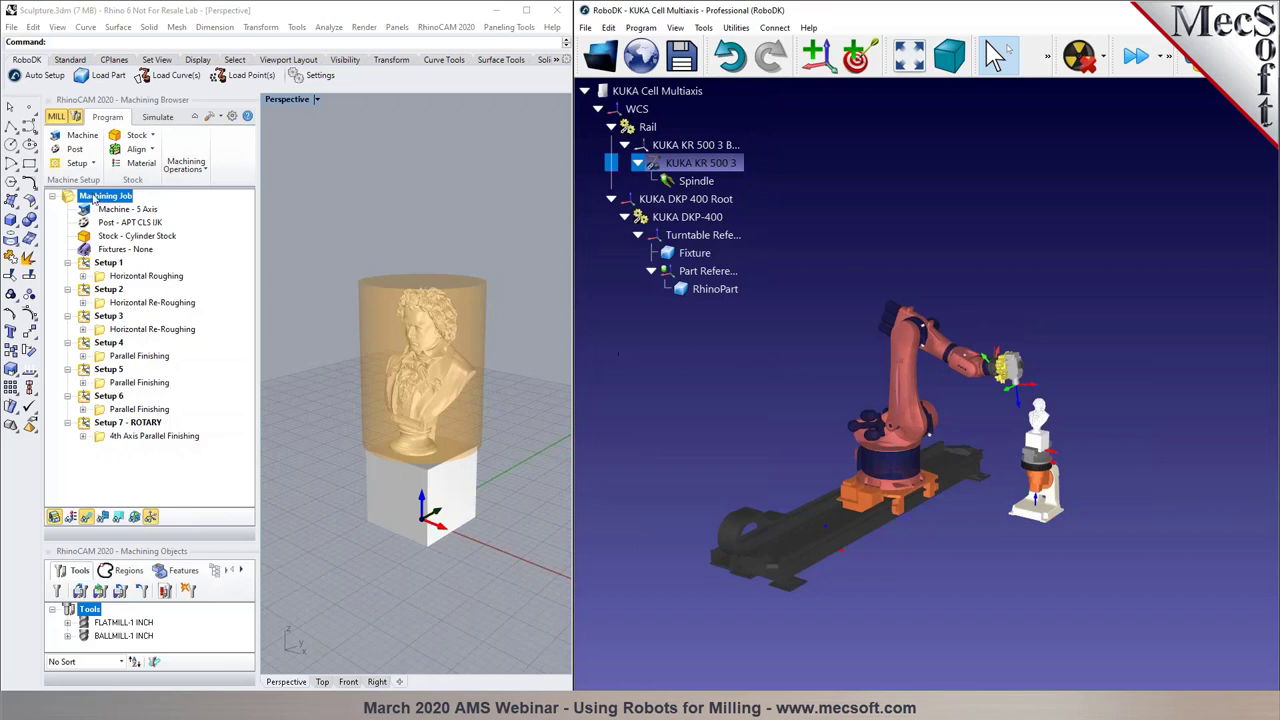
Check RhinoCAM's post-processor options for the APT CLS IJK post and the RoboDK program that receives the posted file
left_click(72, 151)
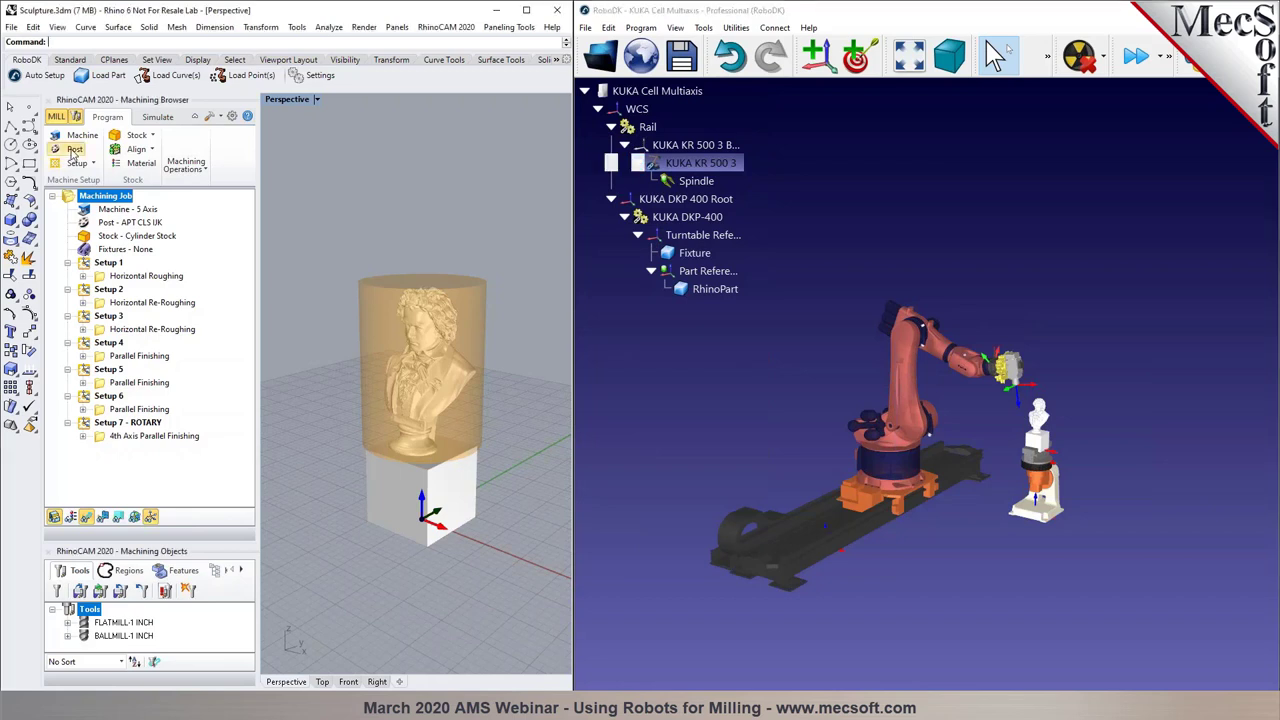
left_click_drag(262, 252, 66, 248)
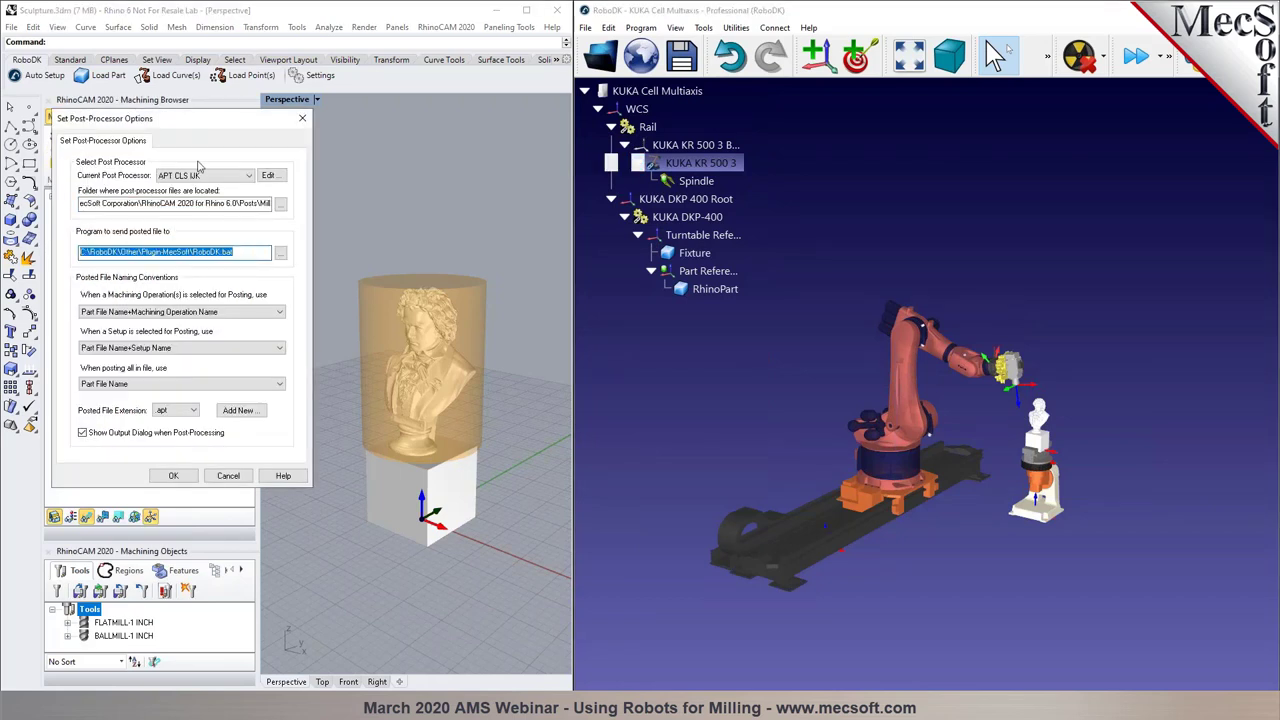
left_click(227, 479)
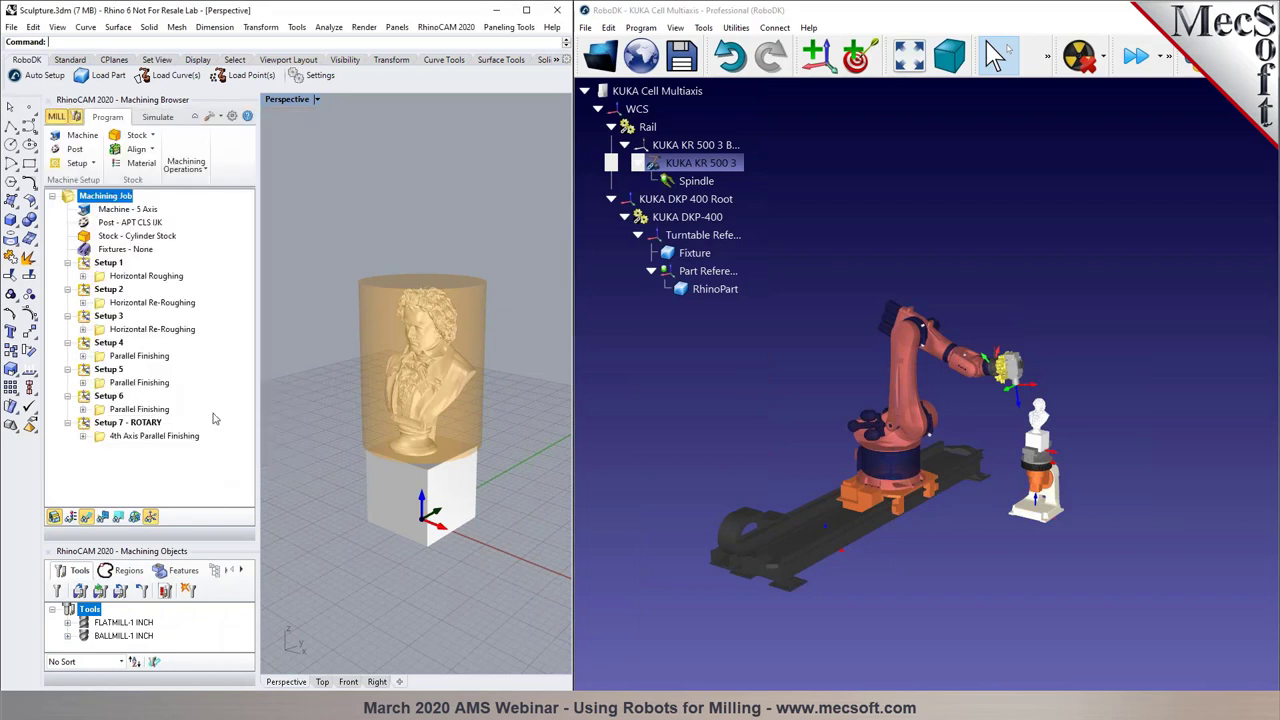
Try to post the whole machining job as Sculpture.apt to RoboDK, and go back to a clean KUKA Cell Multiaxis station
right_click(97, 197)
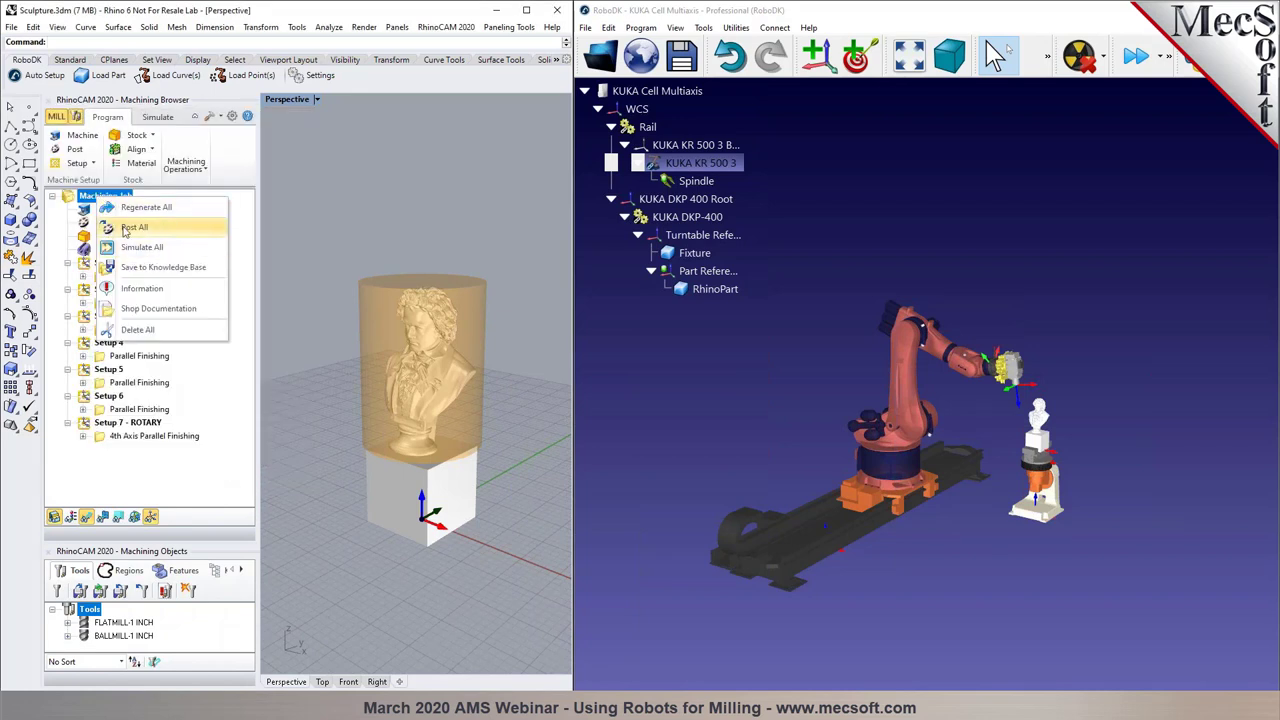
left_click(128, 226)
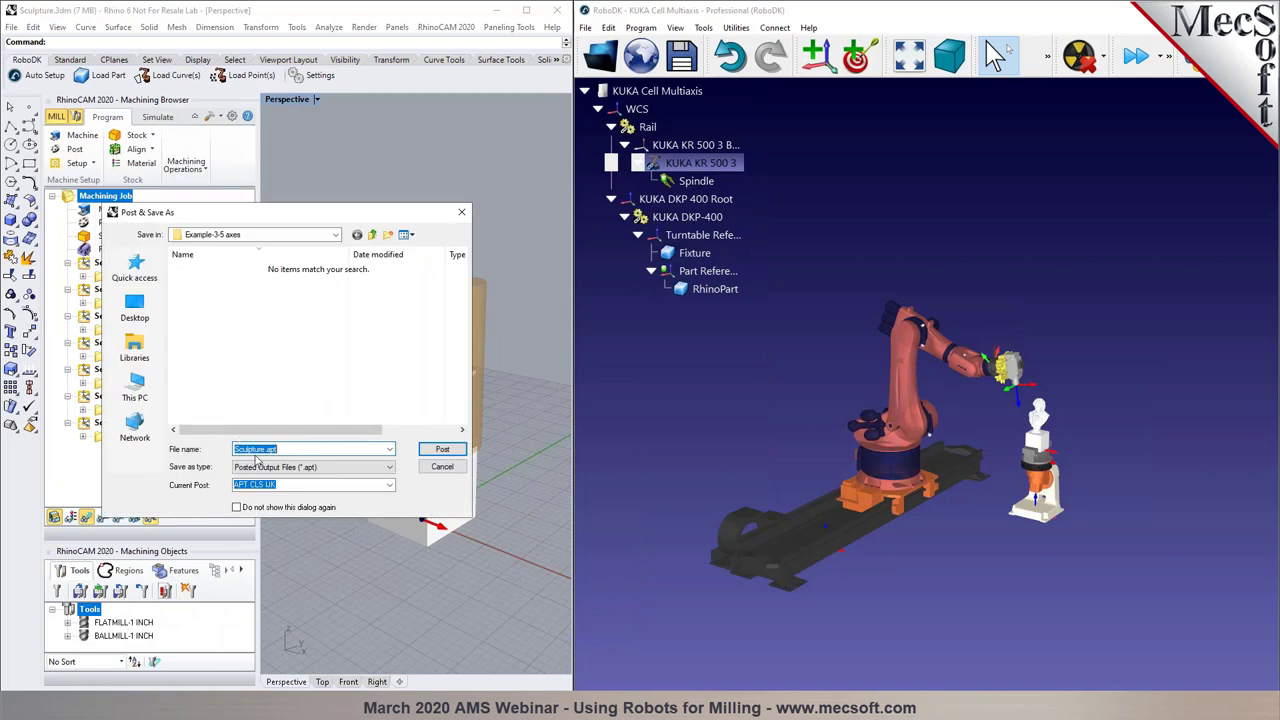
left_click(442, 449)
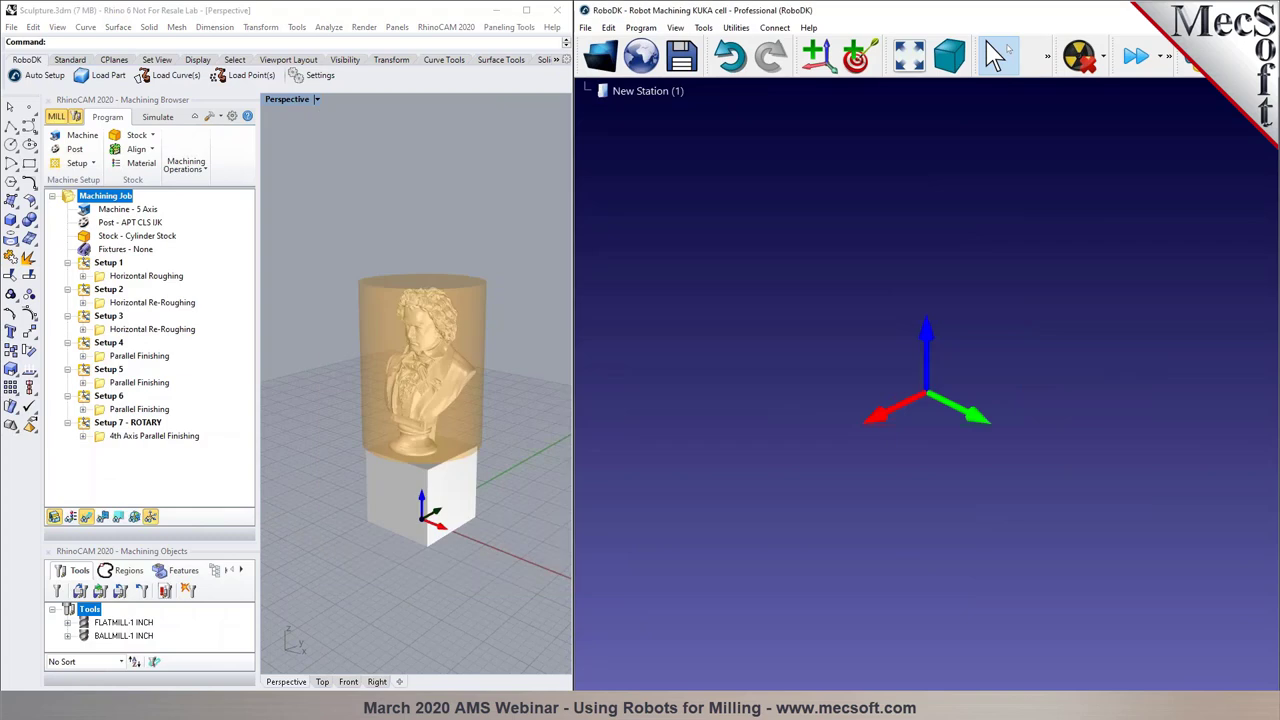
left_click(1256, 347)
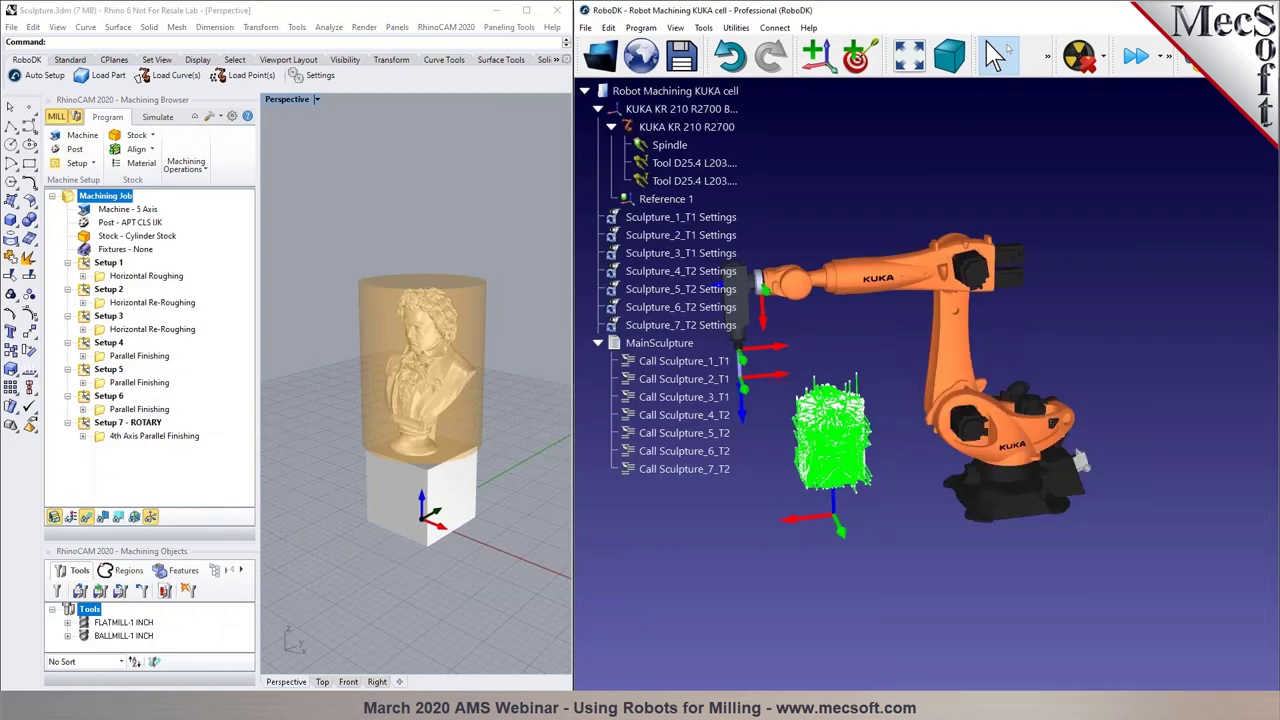
key("Tab")
key("Return")
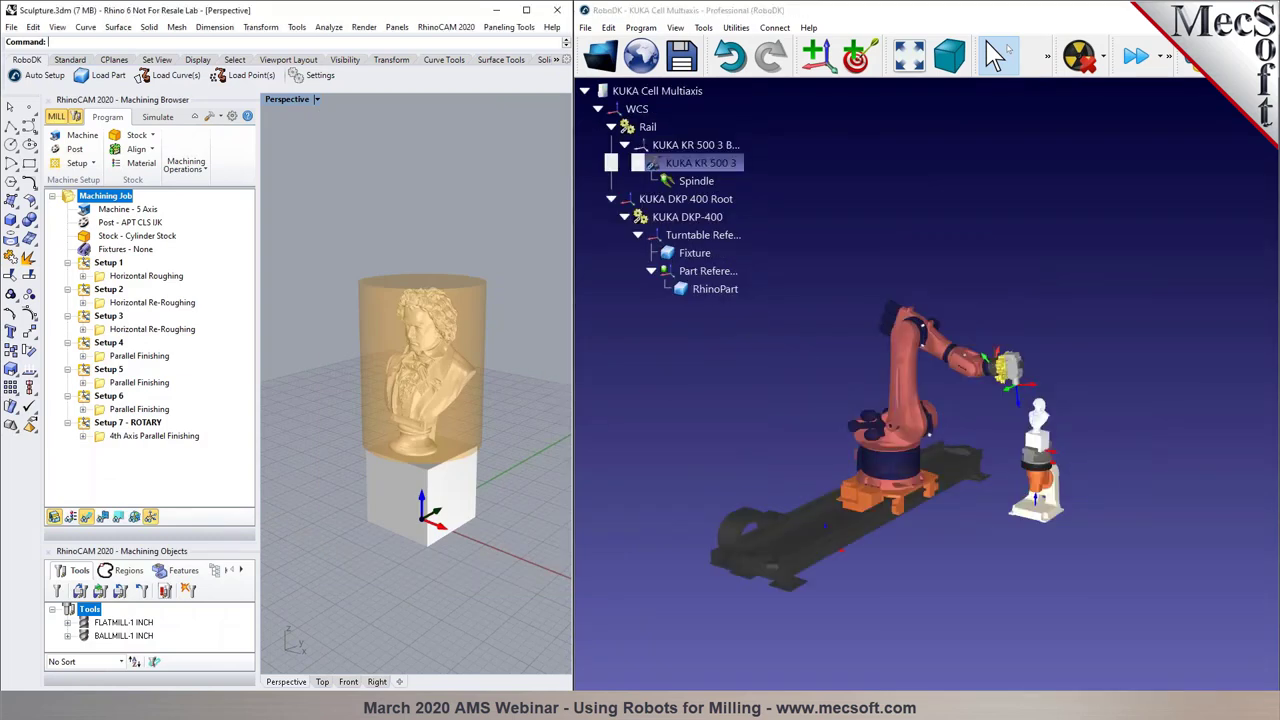
left_click(645, 370)
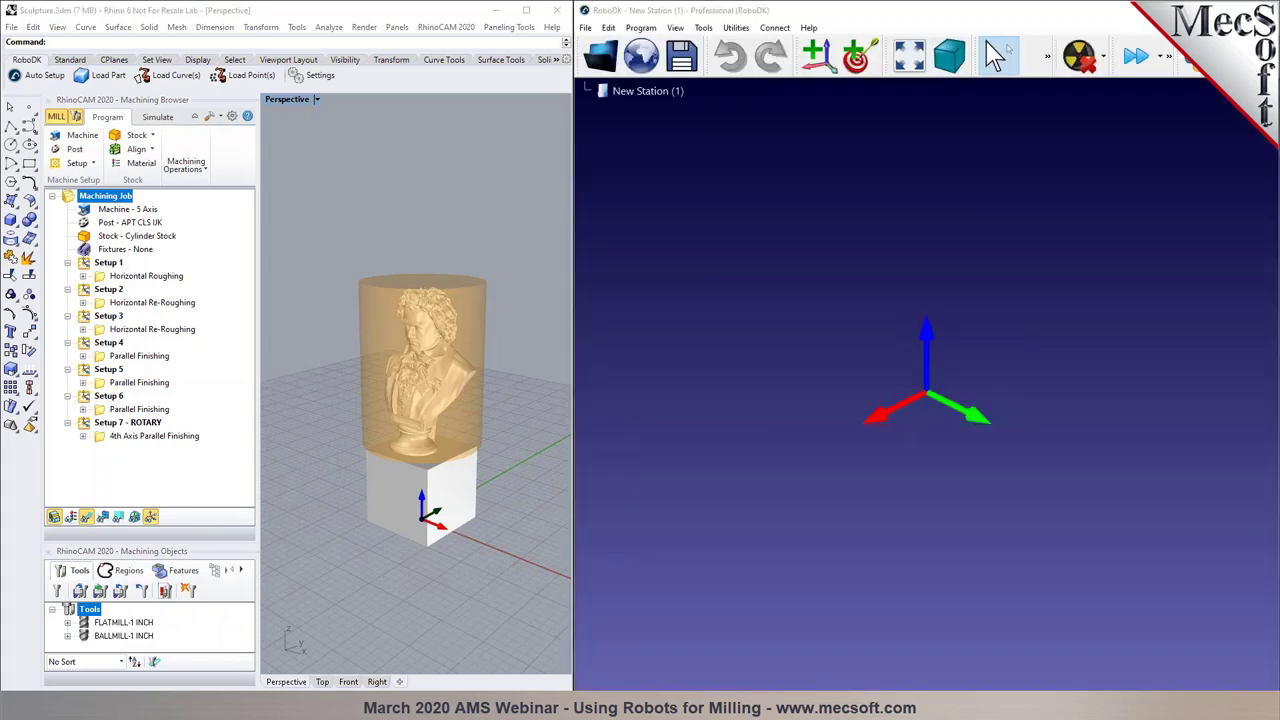
left_click_drag(974, 423, 1021, 292)
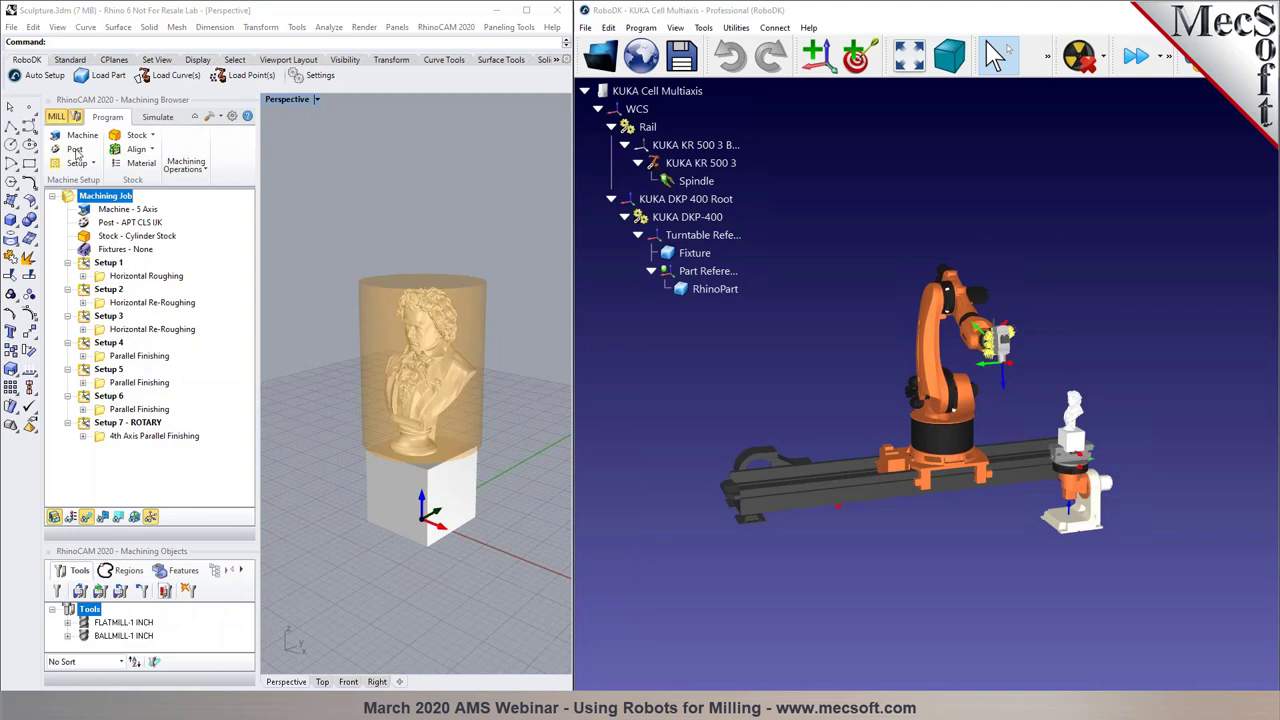
Post the whole machining job as Sculpture.apt with APT CLS IJK into the KUKA Cell Multiaxis station
right_click(97, 201)
left_click(146, 228)
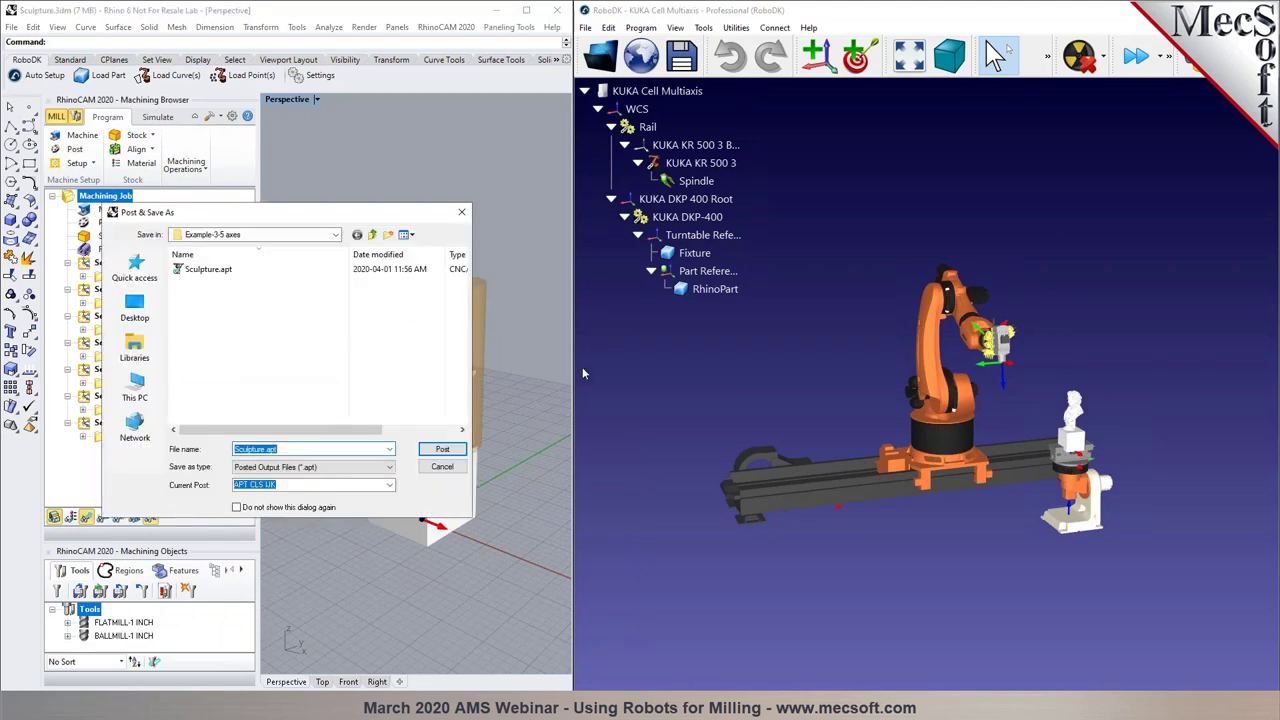
left_click(435, 452)
left_click(666, 370)
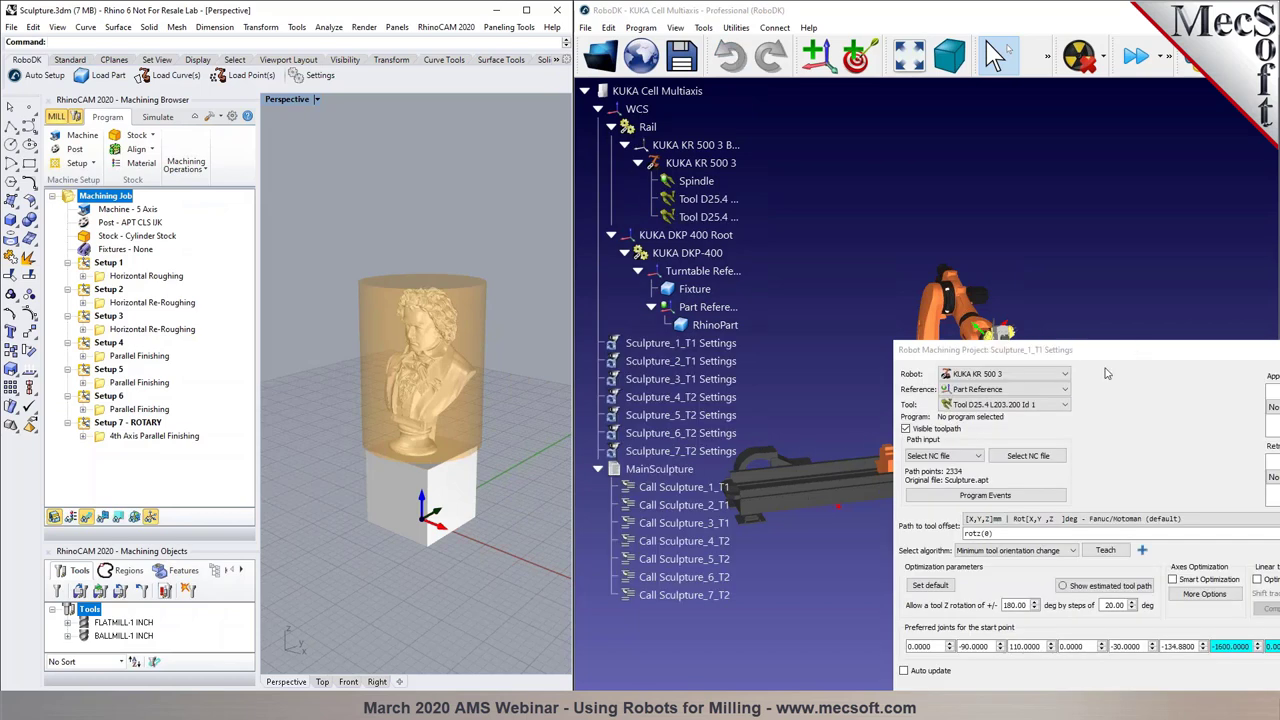
Enlarge RoboDK to the full screen with the whole cell in view, and close the Sculpture_1_T1 machining settings
mouse_move(1069, 351)
left_mouse_down()
mouse_move(1069, 182)
mouse_move(922, 180)
mouse_move(898, 200)
mouse_move(1122, 239)
left_mouse_up()
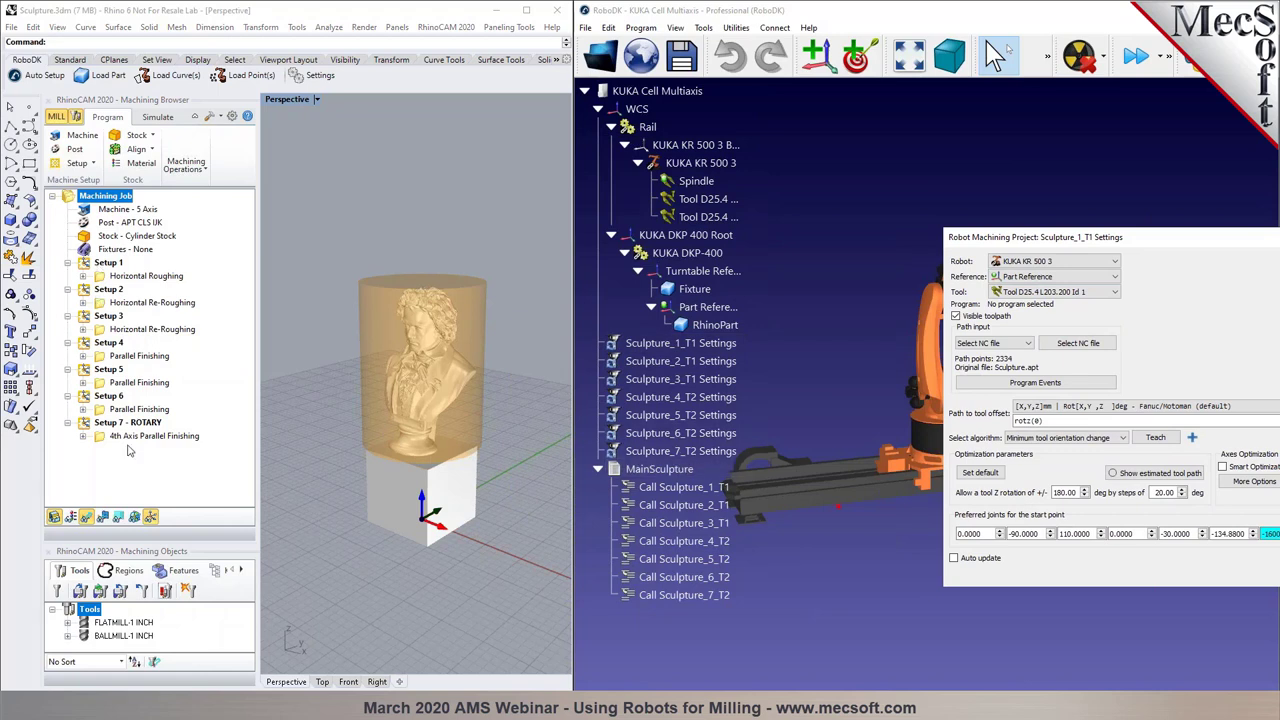
double_click(745, 10)
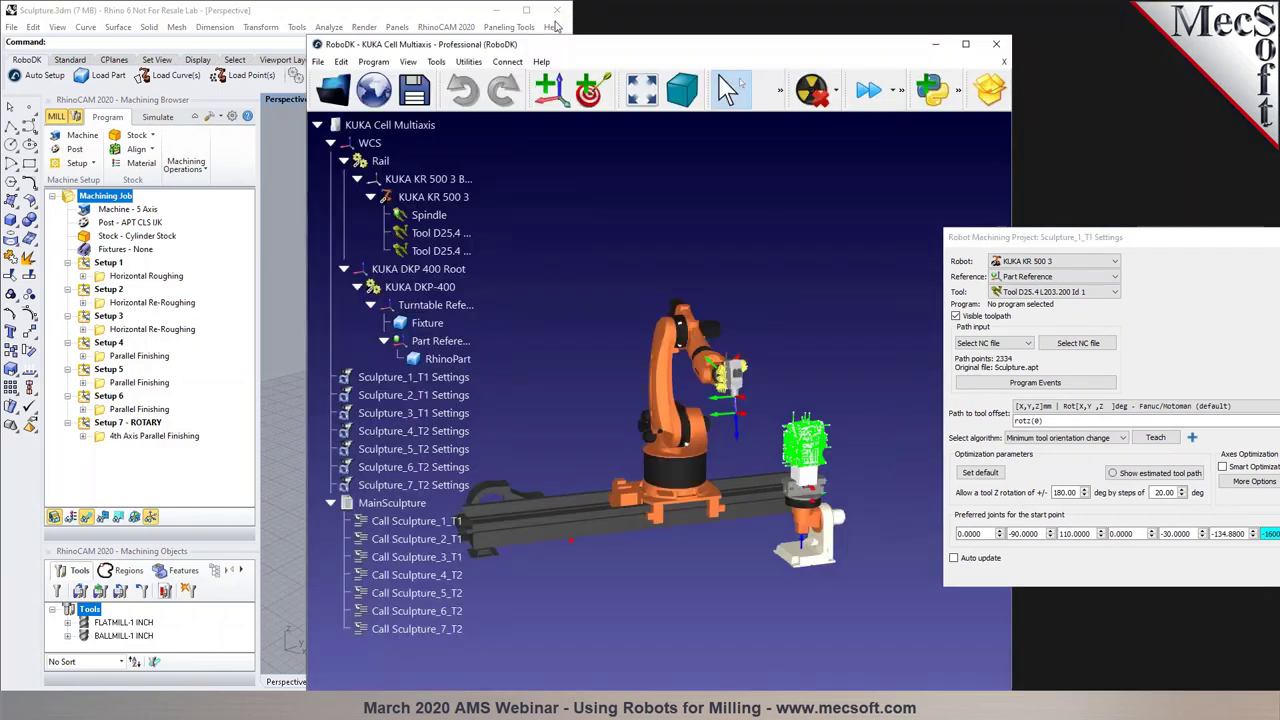
scroll(716, 493, "up", 5)
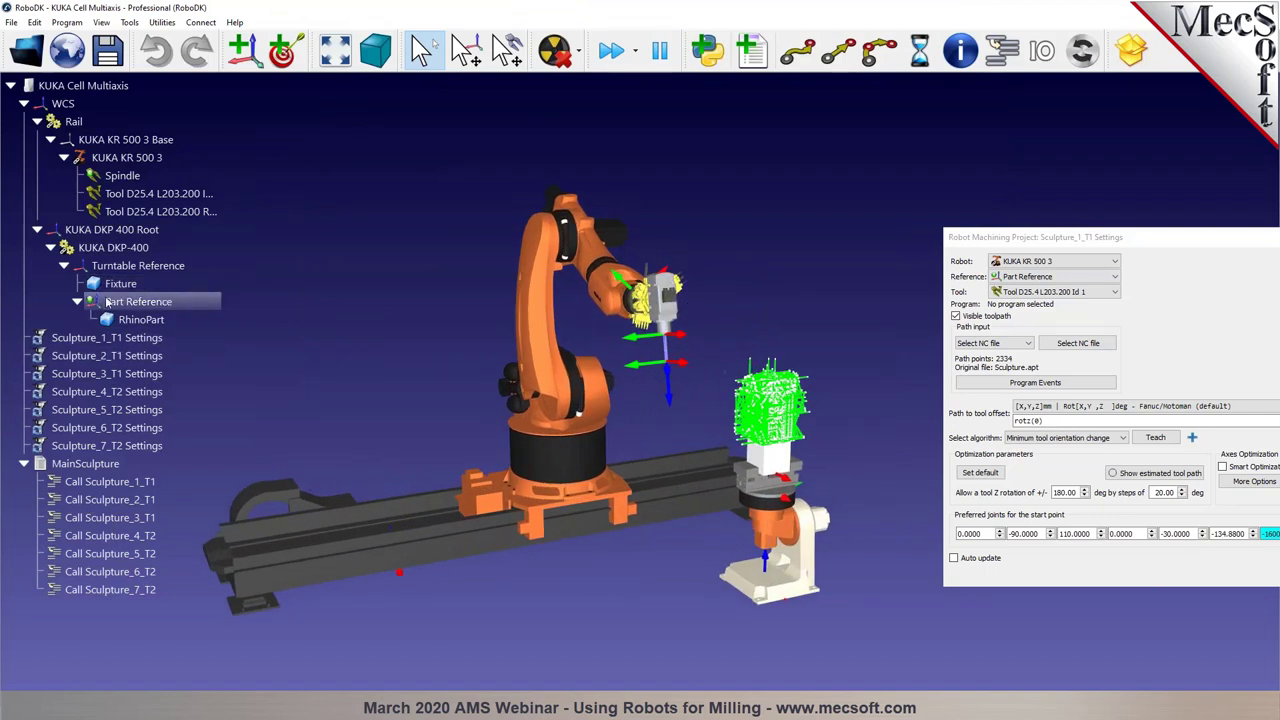
mouse_move(1159, 241)
left_mouse_down()
mouse_move(965, 207)
mouse_move(914, 155)
left_mouse_up()
left_click(1257, 152)
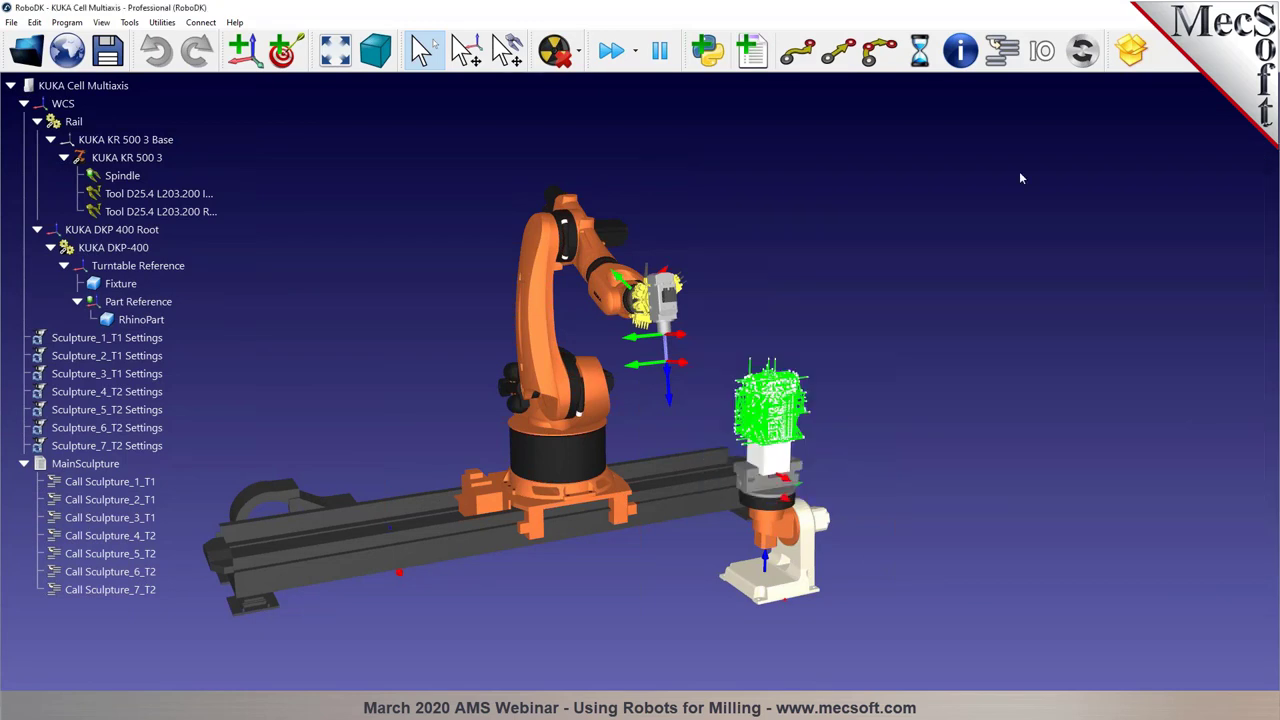
View the KUKA KR 500 3 panel with its robot, rail and turntable axes, and close it
double_click(570, 237)
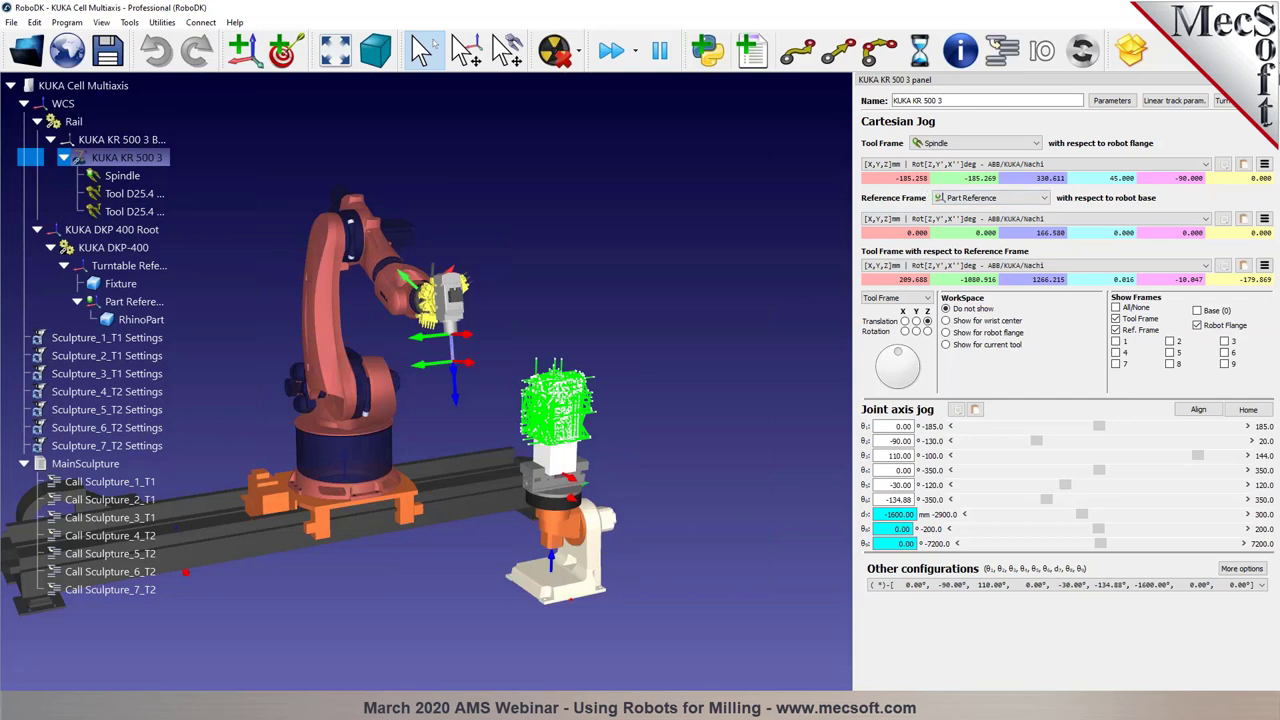
key("Escape")
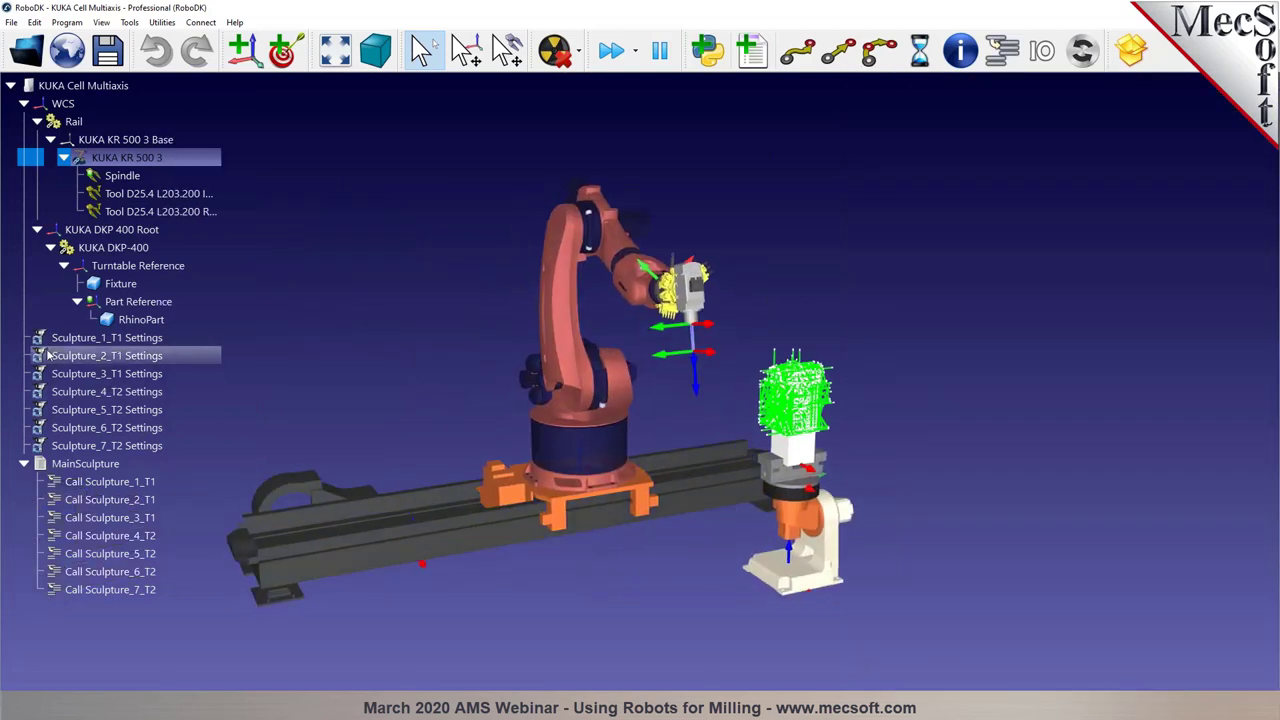
Reopen the Sculpture_1_T1 machining settings beside the cell and calculate the robot program for this toolpath
double_click(103, 339)
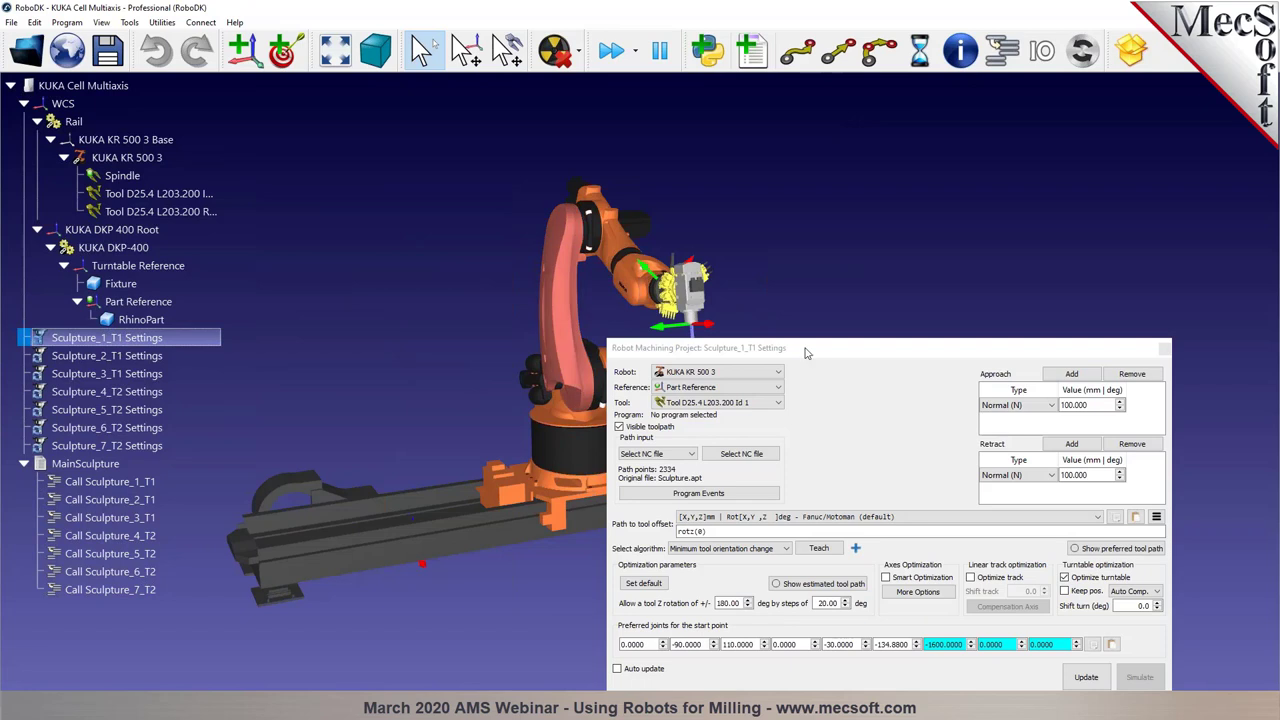
left_click_drag(805, 357, 963, 139)
left_click(1244, 460)
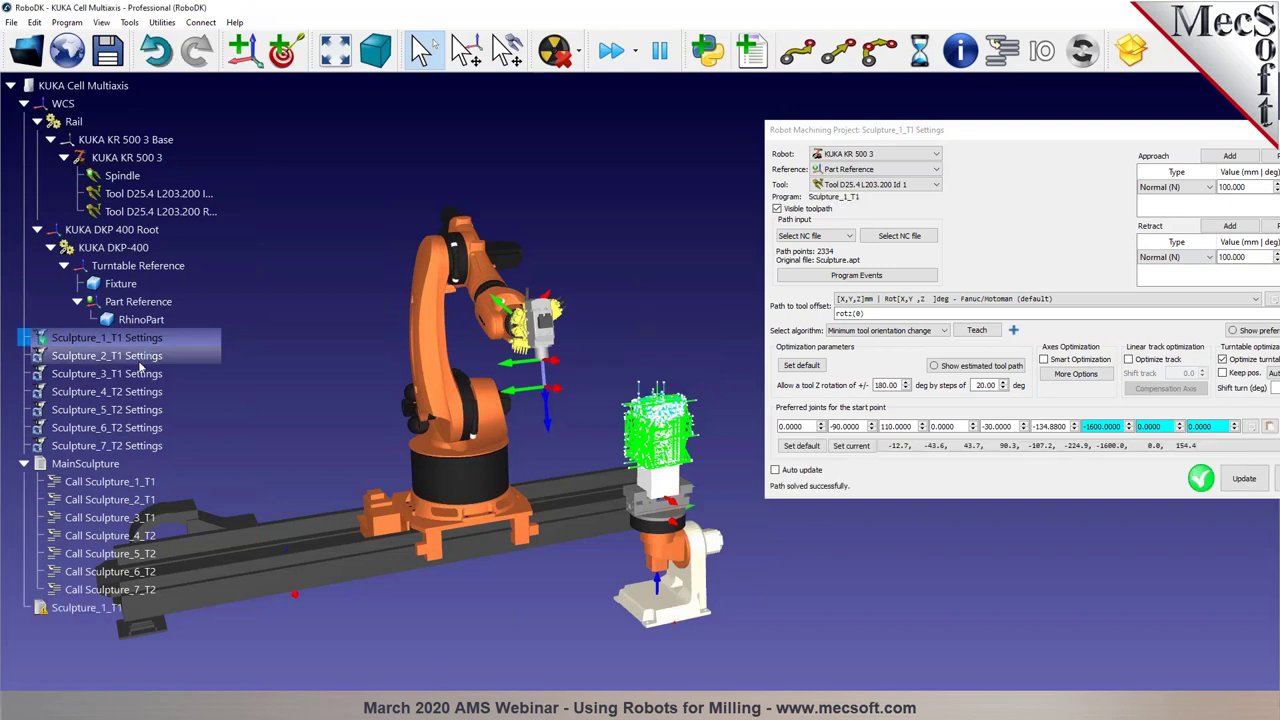
Hide the toolpaths of all machining settings from Sculpture_2_T1 through Sculpture_7_T2
left_click(85, 362)
left_click(88, 446, "shift")
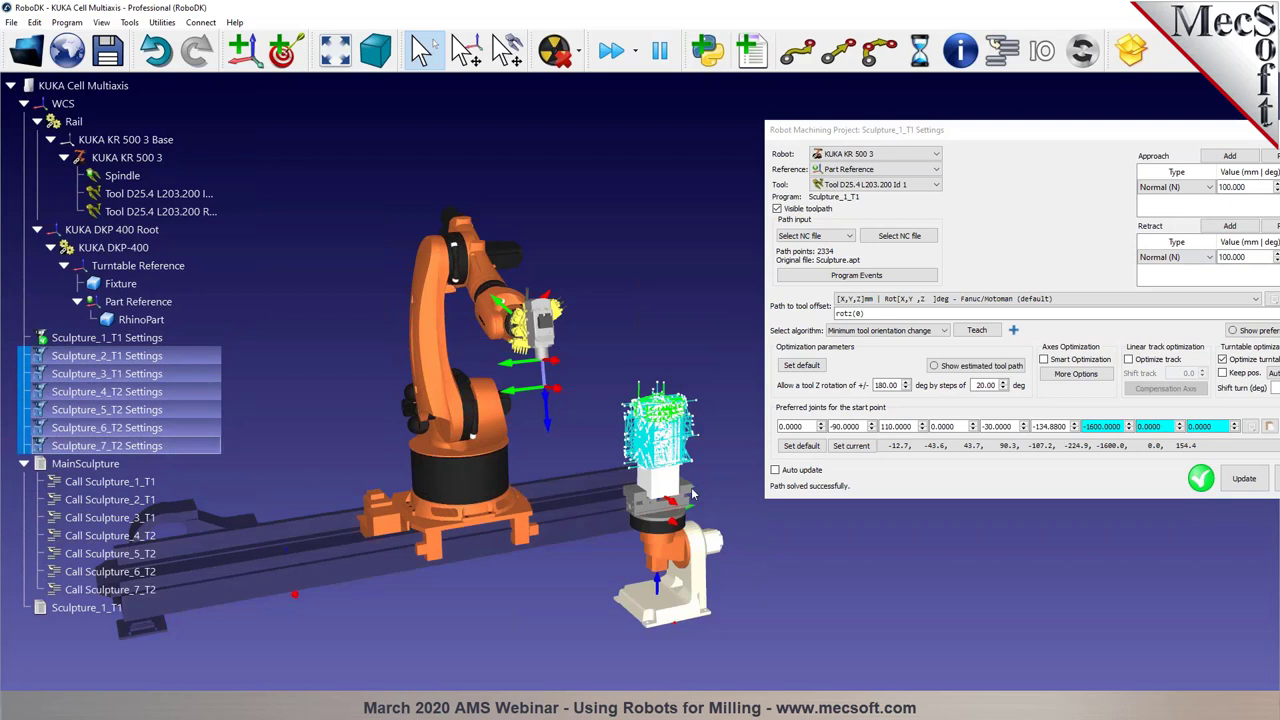
right_click(105, 450)
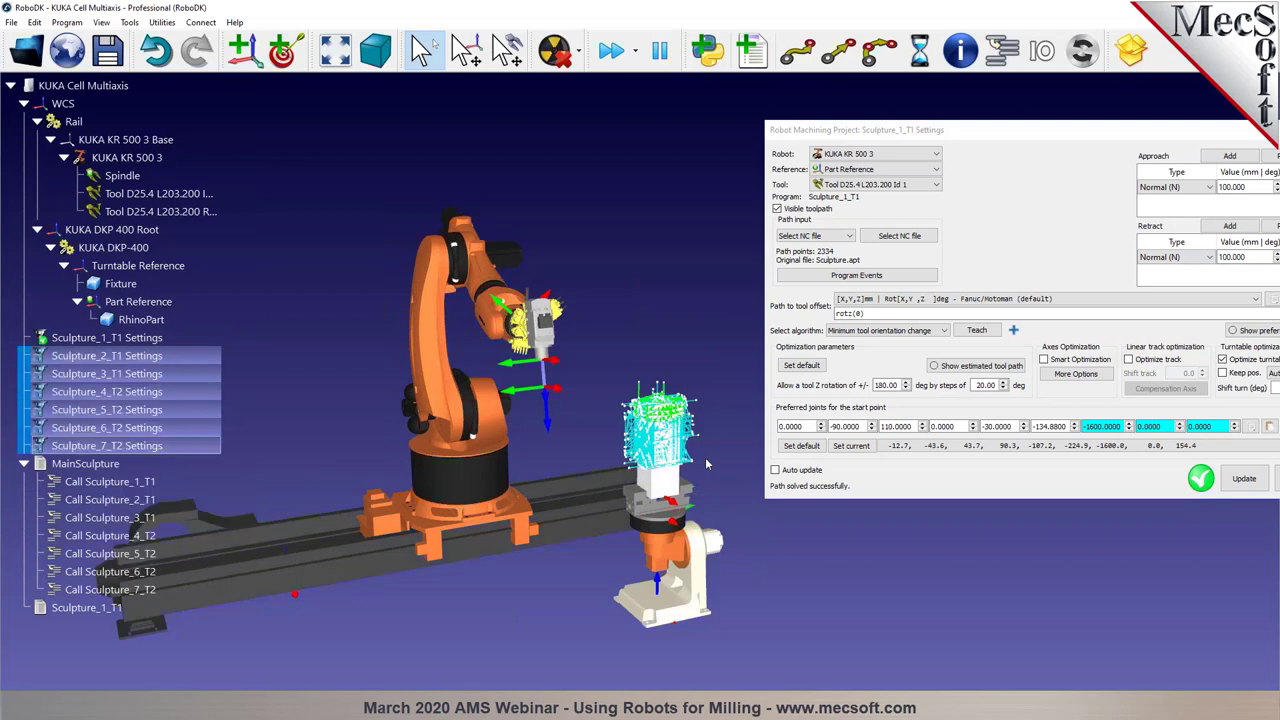
Simulate the Sculpture_1_T1 program with the spindle and bust in close view, and watch how the robot and turntable move
left_click(540, 318)
mouse_move(540, 318)
left_mouse_down()
mouse_move(667, 513)
mouse_move(404, 525)
left_mouse_up()
scroll(400, 440, "up", 5)
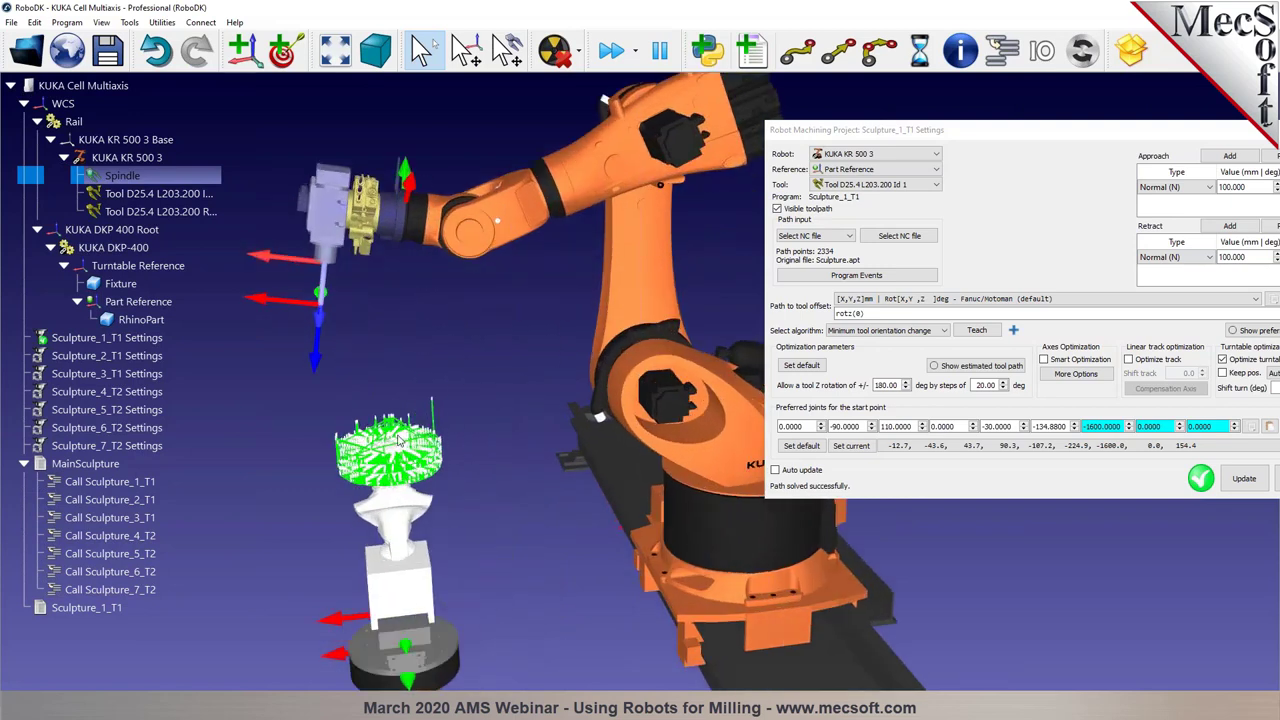
left_click_drag(403, 455, 420, 506)
left_click_drag(961, 133, 900, 114)
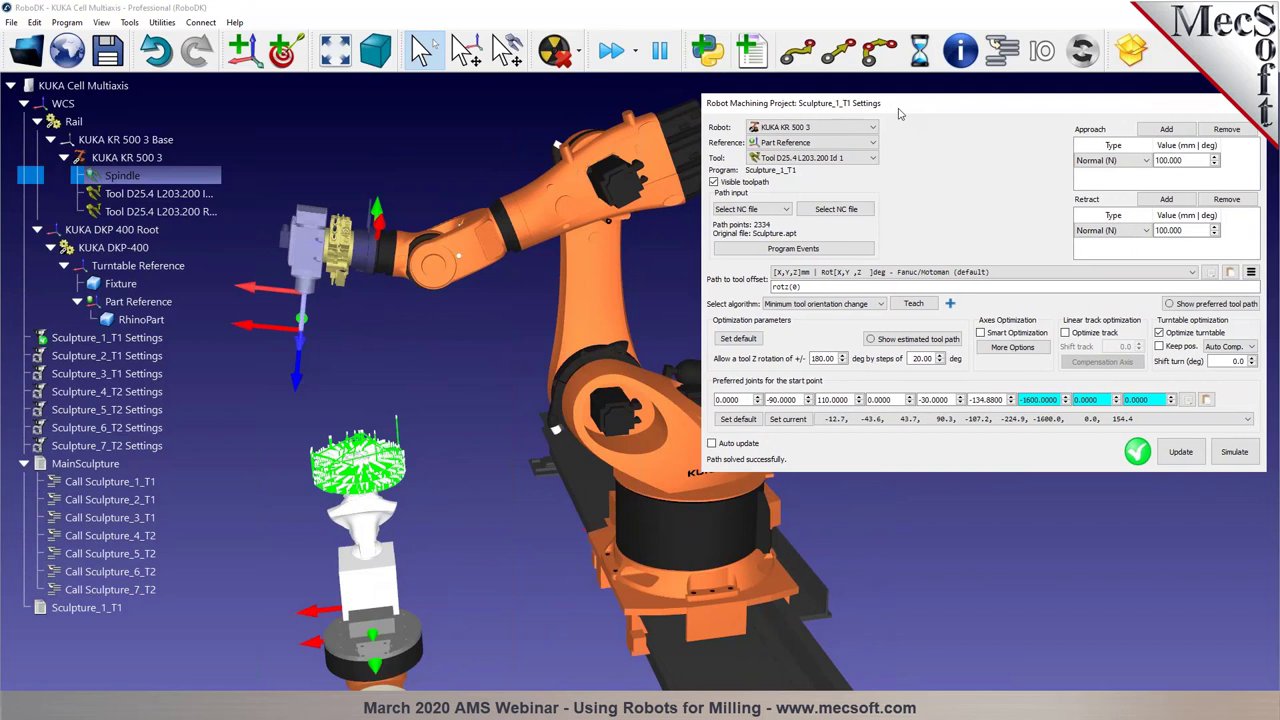
left_click(1253, 456)
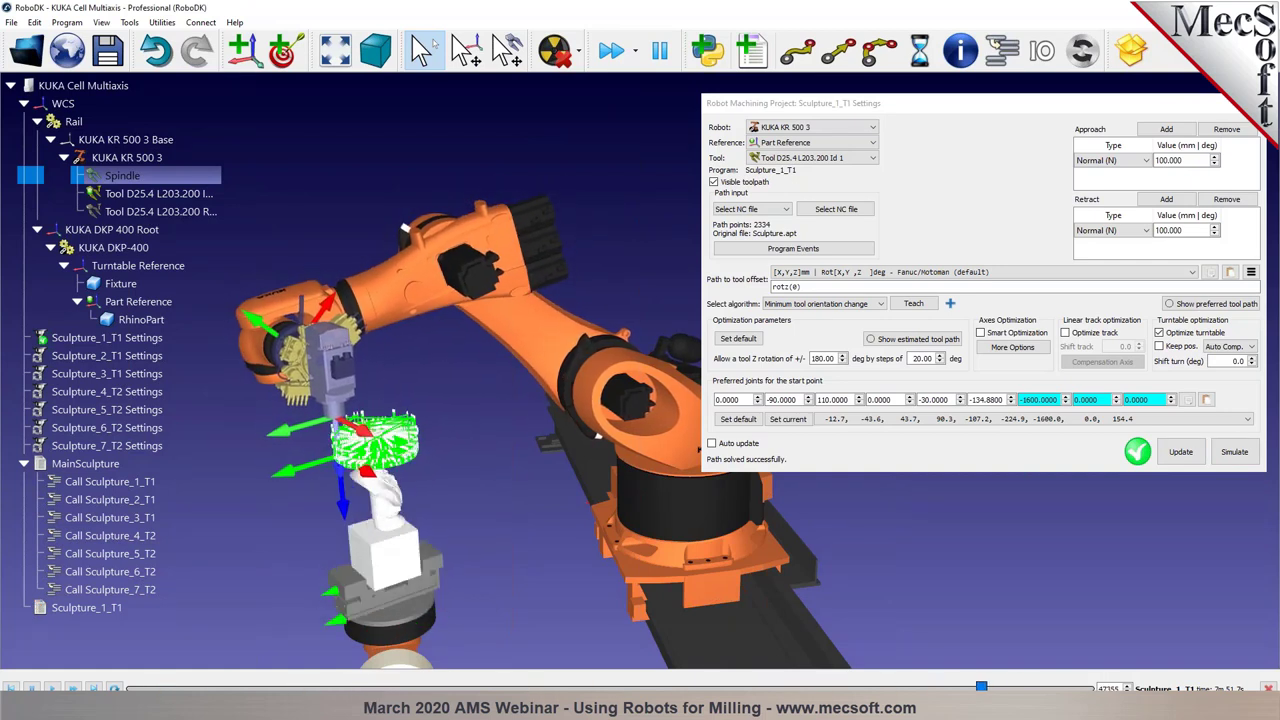
mouse_move(616, 348)
left_mouse_down()
mouse_move(576, 448)
mouse_move(524, 513)
mouse_move(546, 488)
left_mouse_up()
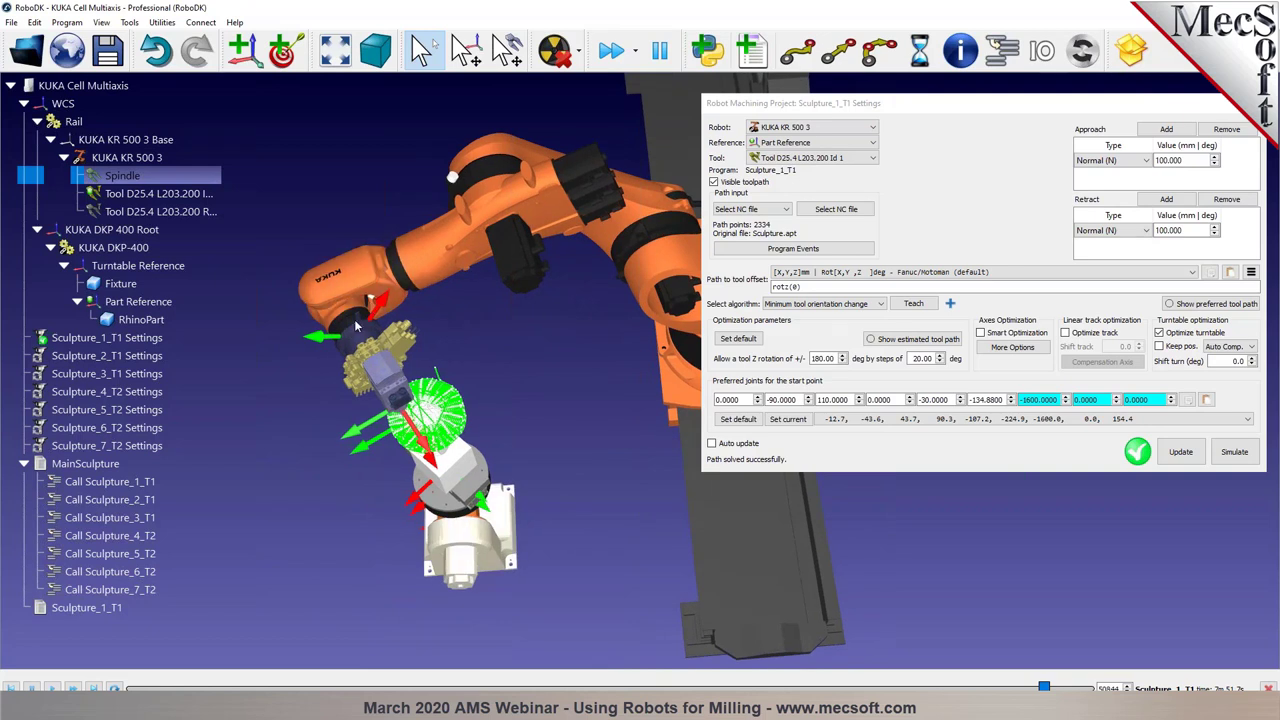
Reposition the robot tool at the bust, teach this pose with Keep pos. enabled for the turntable, and recalculate Sculpture_1_T1
key("alt")
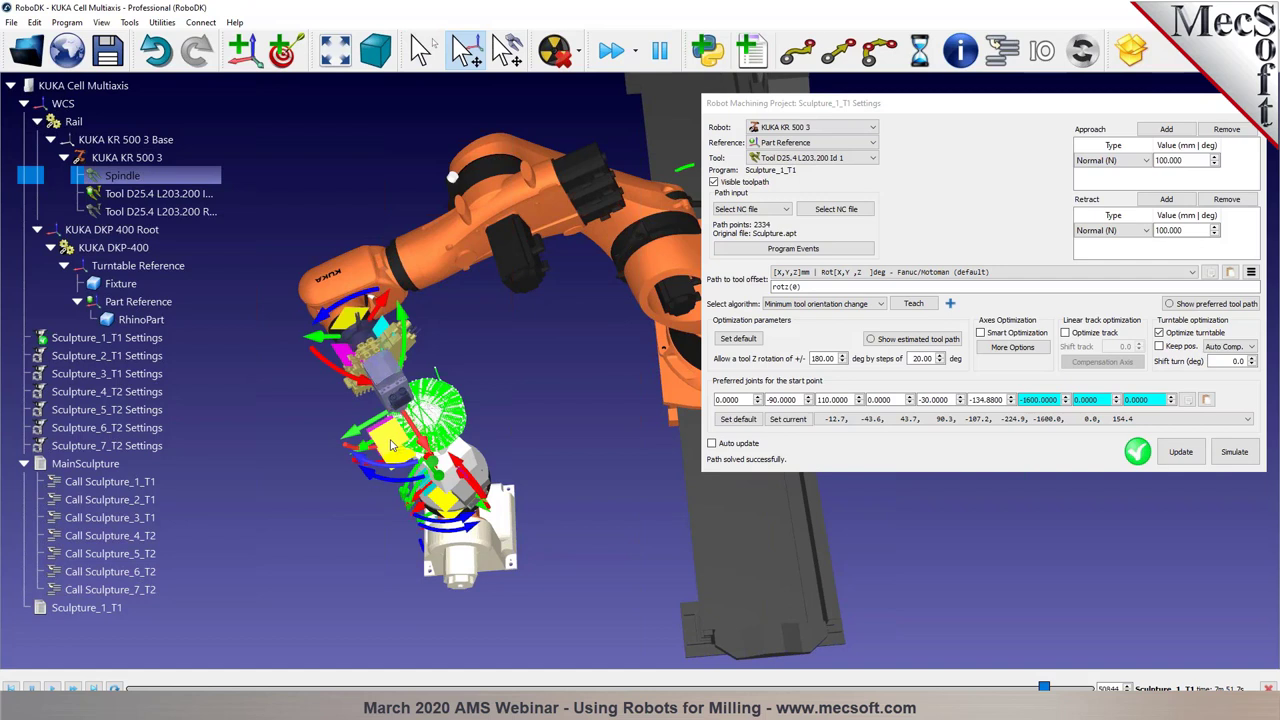
left_click_drag(391, 444, 405, 405, "alt")
left_click_drag(514, 432, 420, 410)
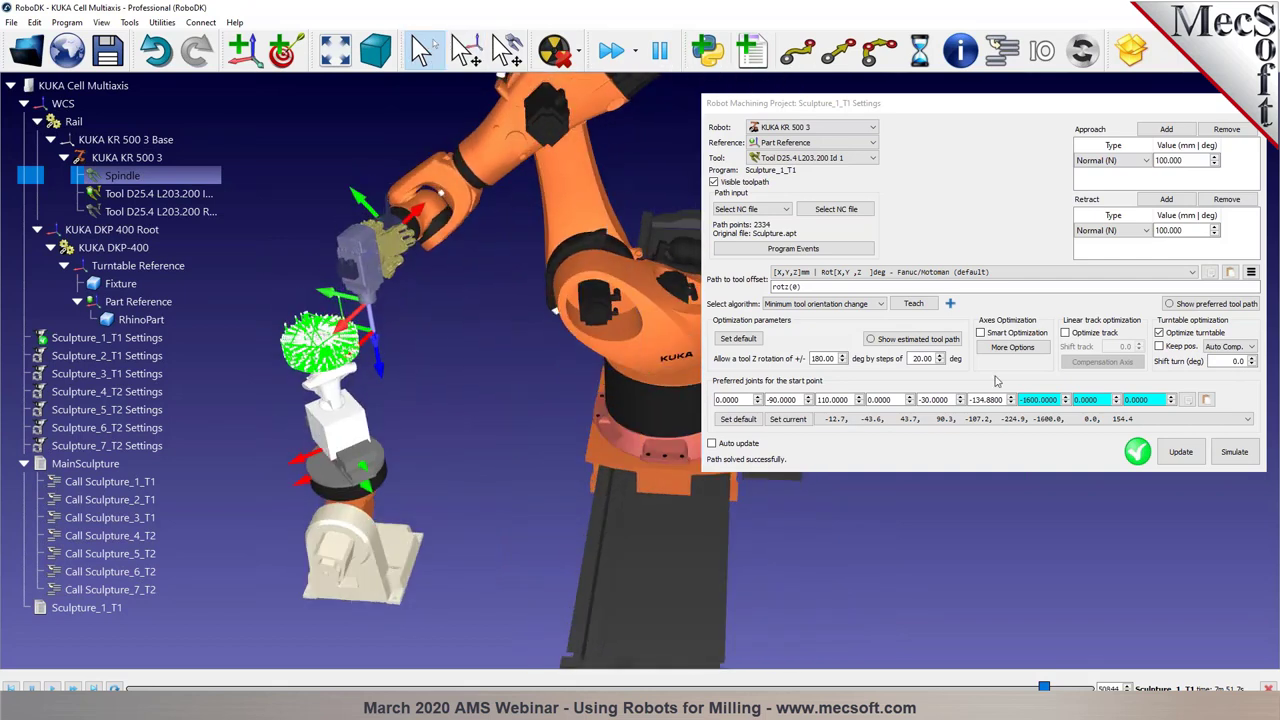
left_click(913, 304)
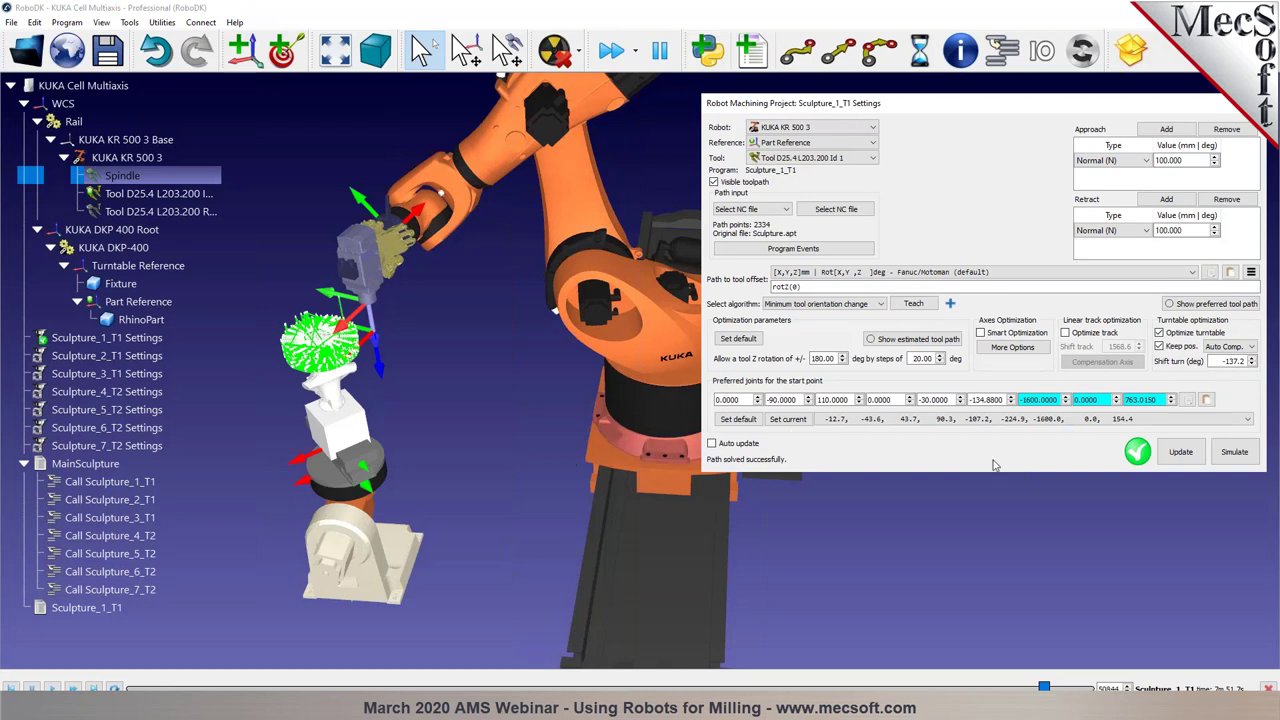
left_click(1180, 451)
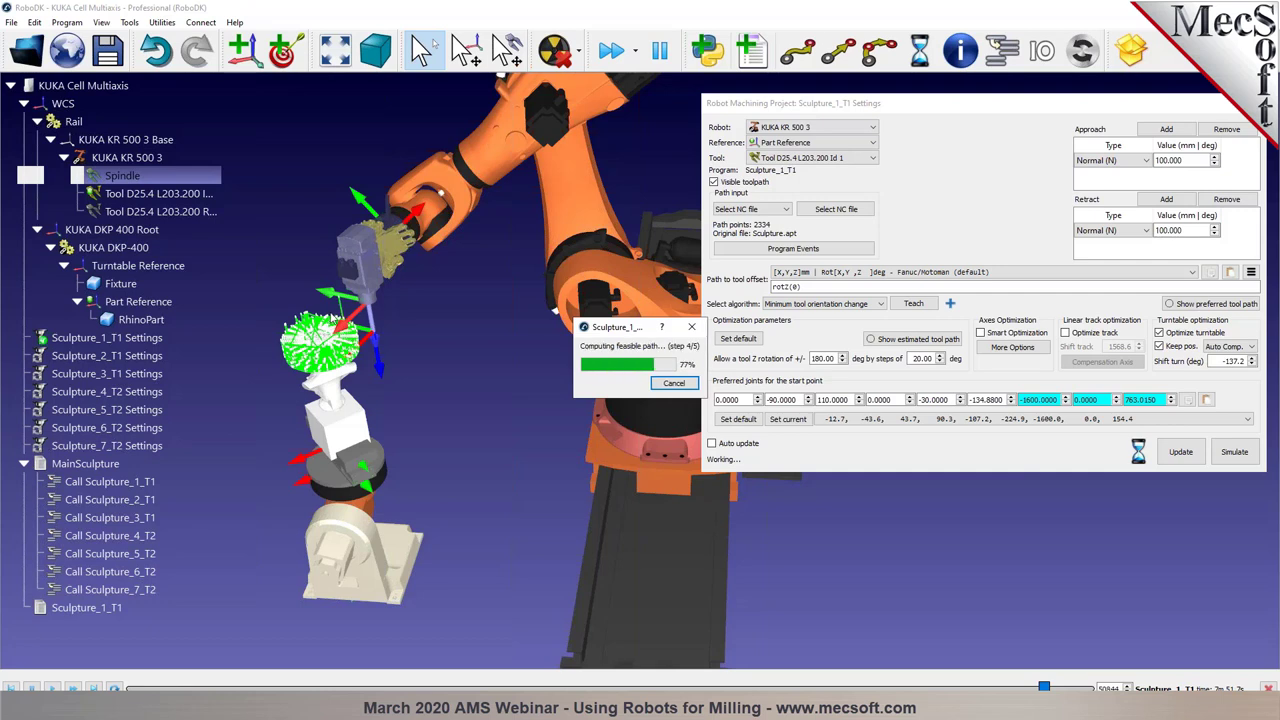
left_click(1163, 456)
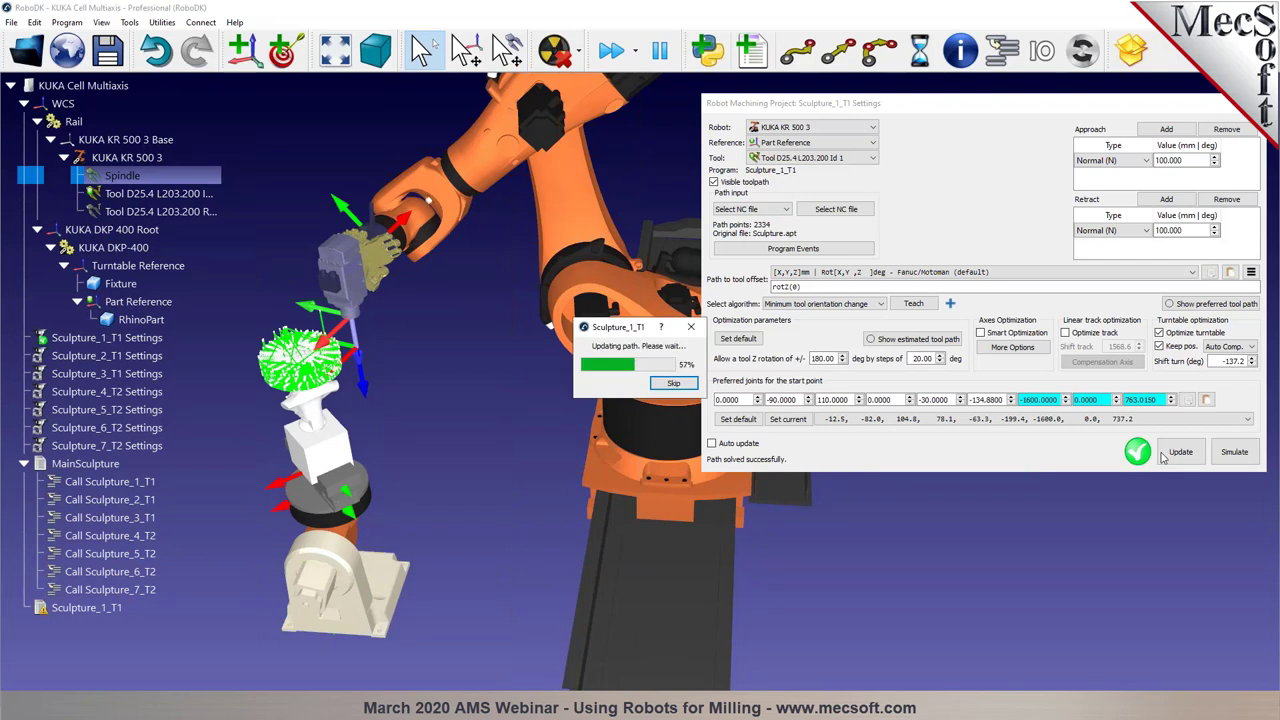
Run the recalculated Sculpture_1_T1 program and examine the robot and turntable motion from several angles
double_click(70, 612)
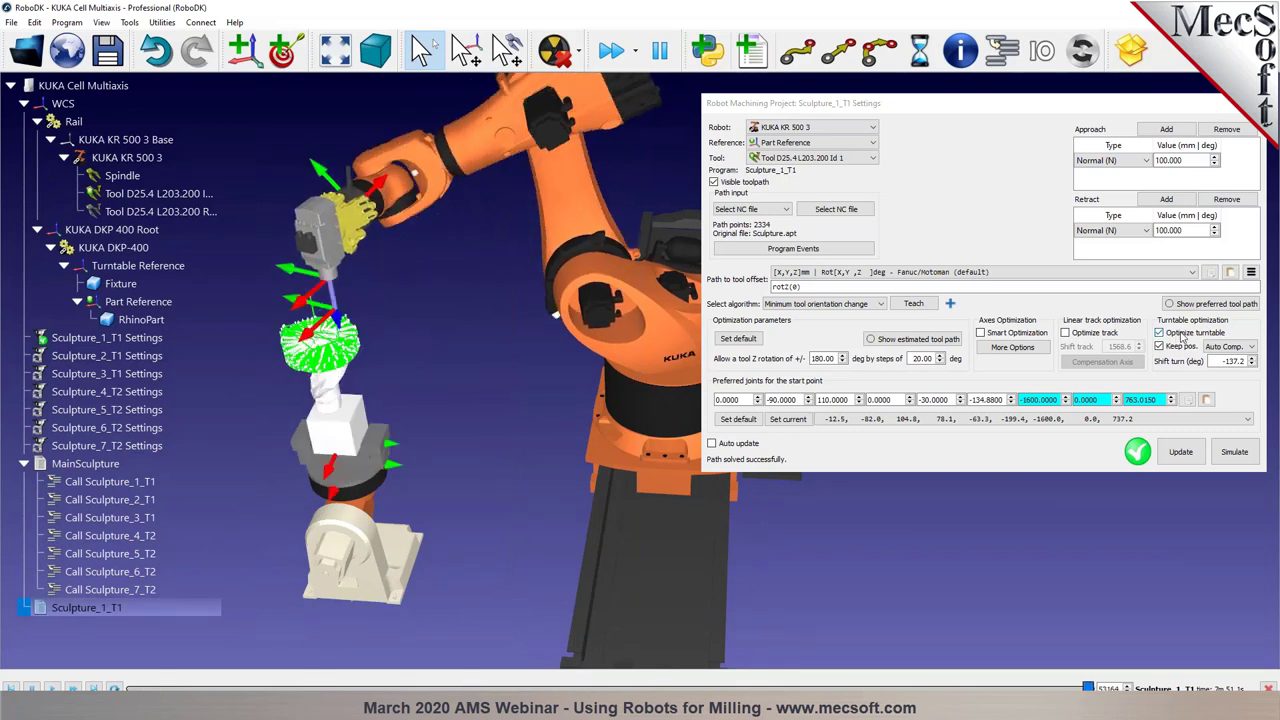
mouse_move(472, 314)
left_mouse_down()
mouse_move(511, 314)
mouse_move(527, 392)
mouse_move(514, 412)
mouse_move(524, 375)
mouse_move(545, 385)
left_mouse_up()
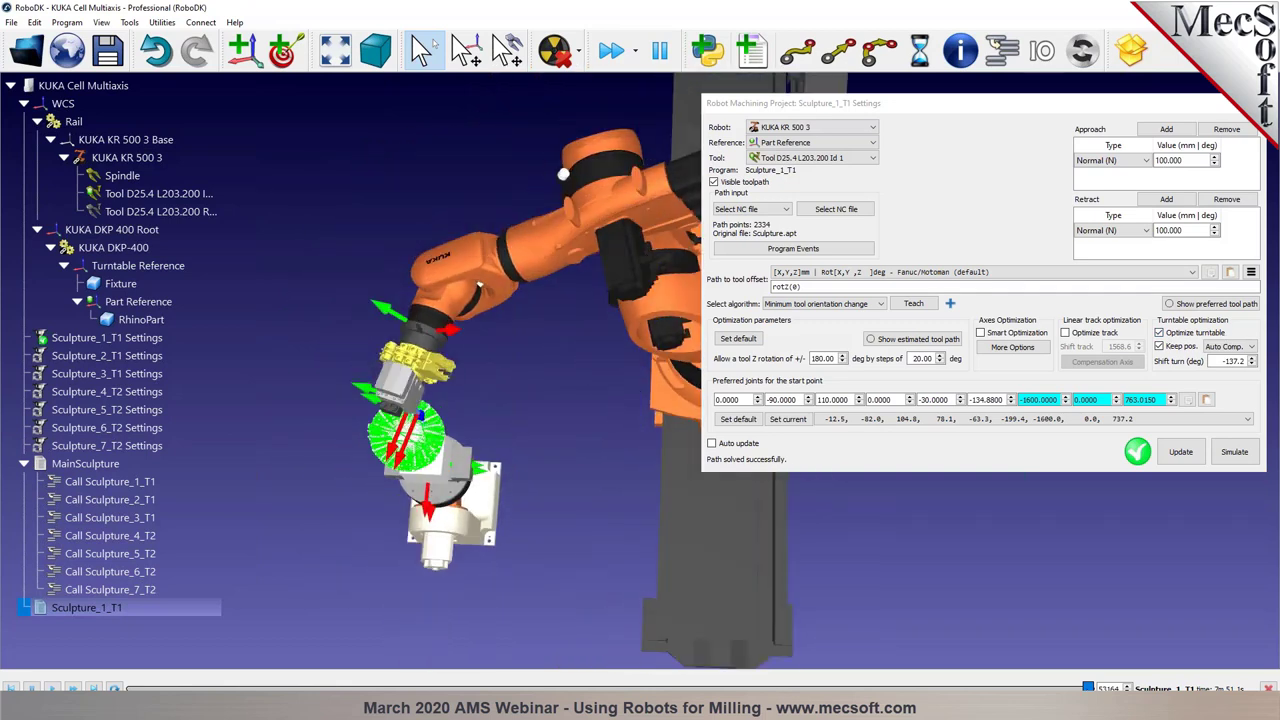
left_click(145, 687)
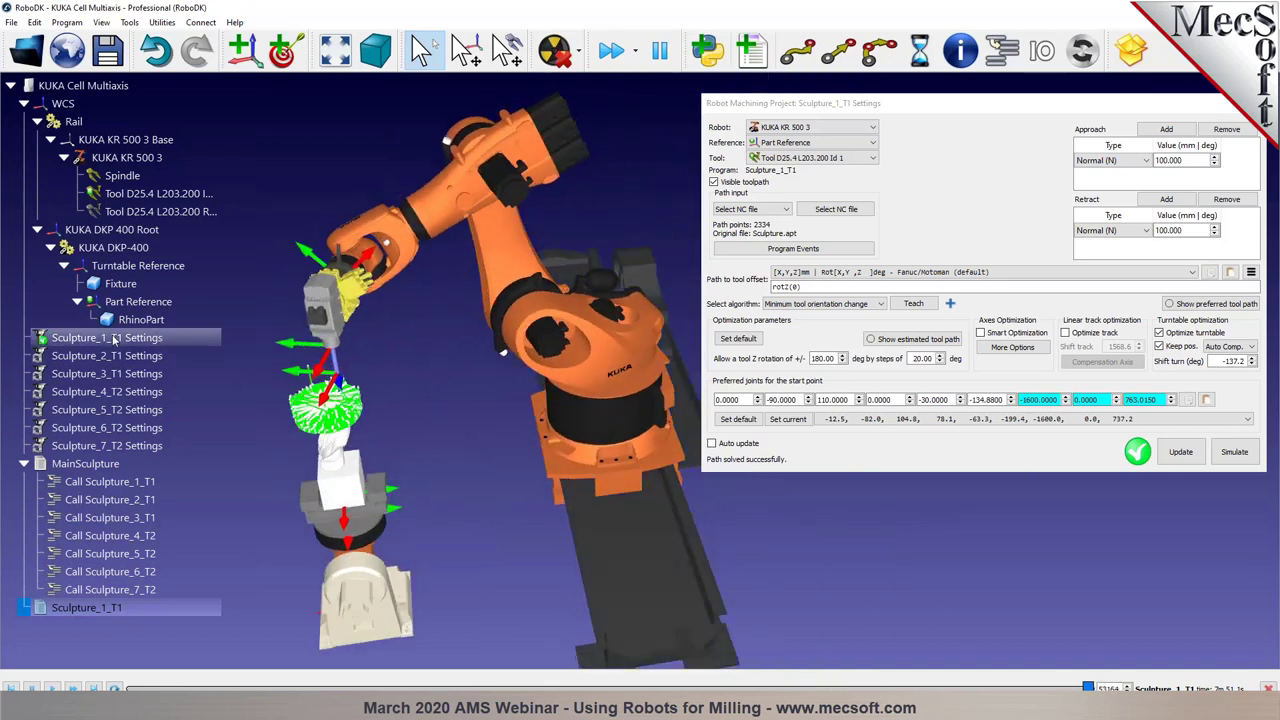
left_click(109, 374)
left_click(112, 392)
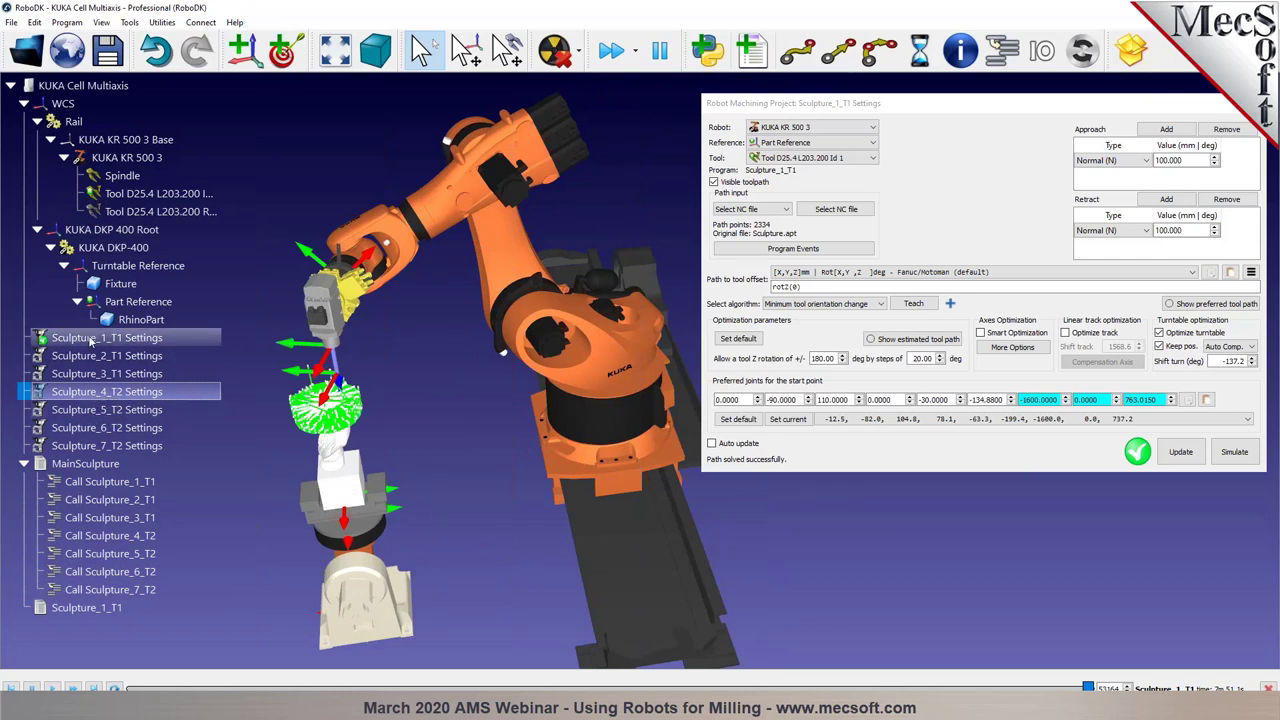
left_click_drag(436, 489, 365, 354)
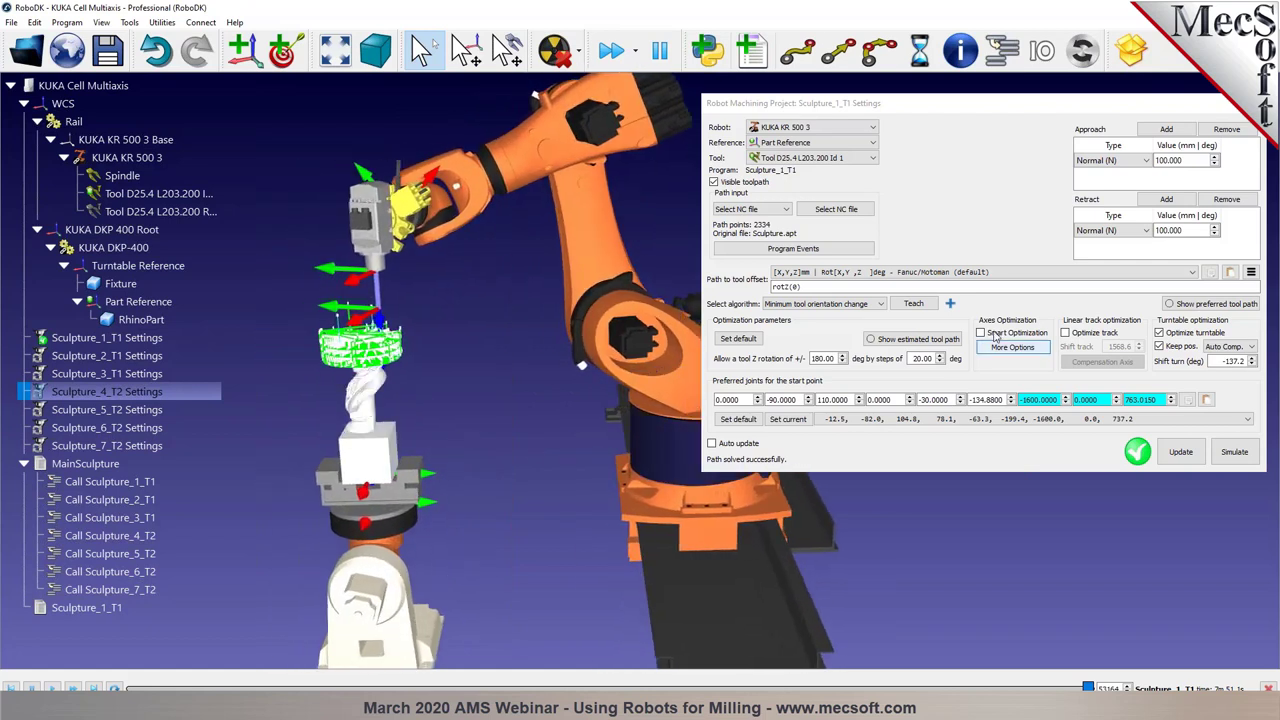
Set the allowed tool Z rotation of Sculpture_1_T1 to 0 deg, then recalculate and simulate the program
left_click(814, 357)
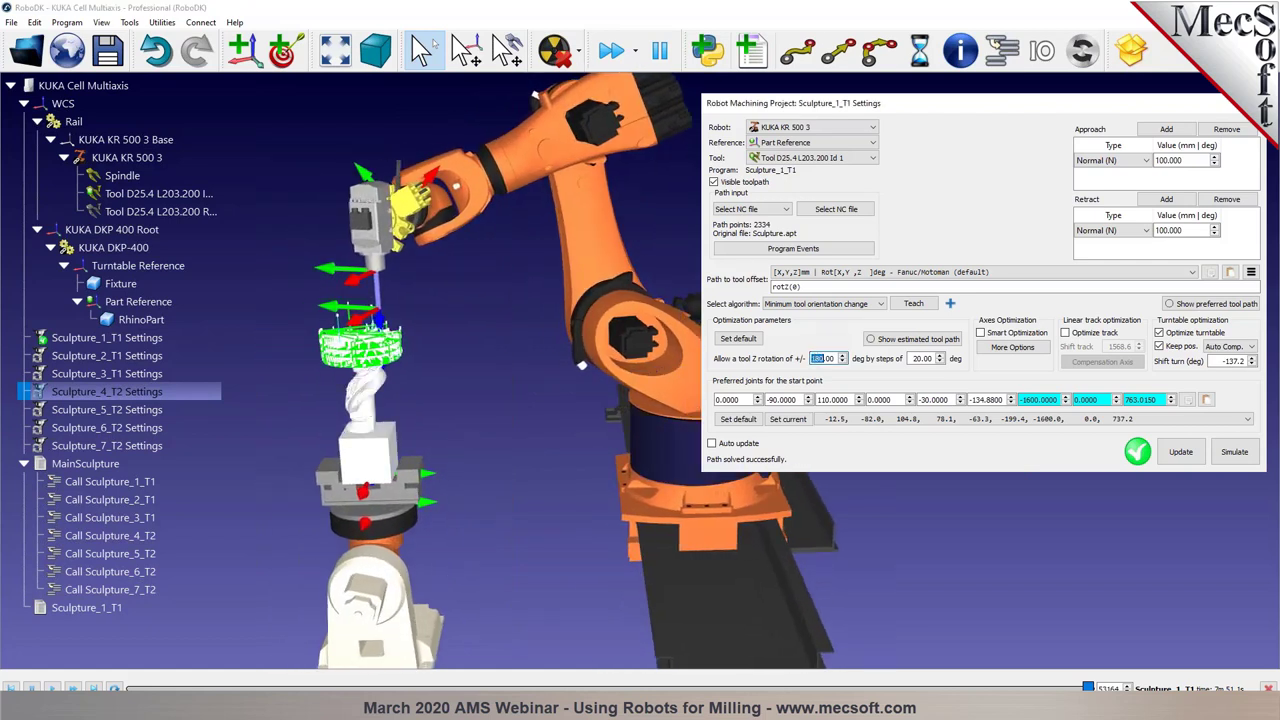
left_click(1178, 452)
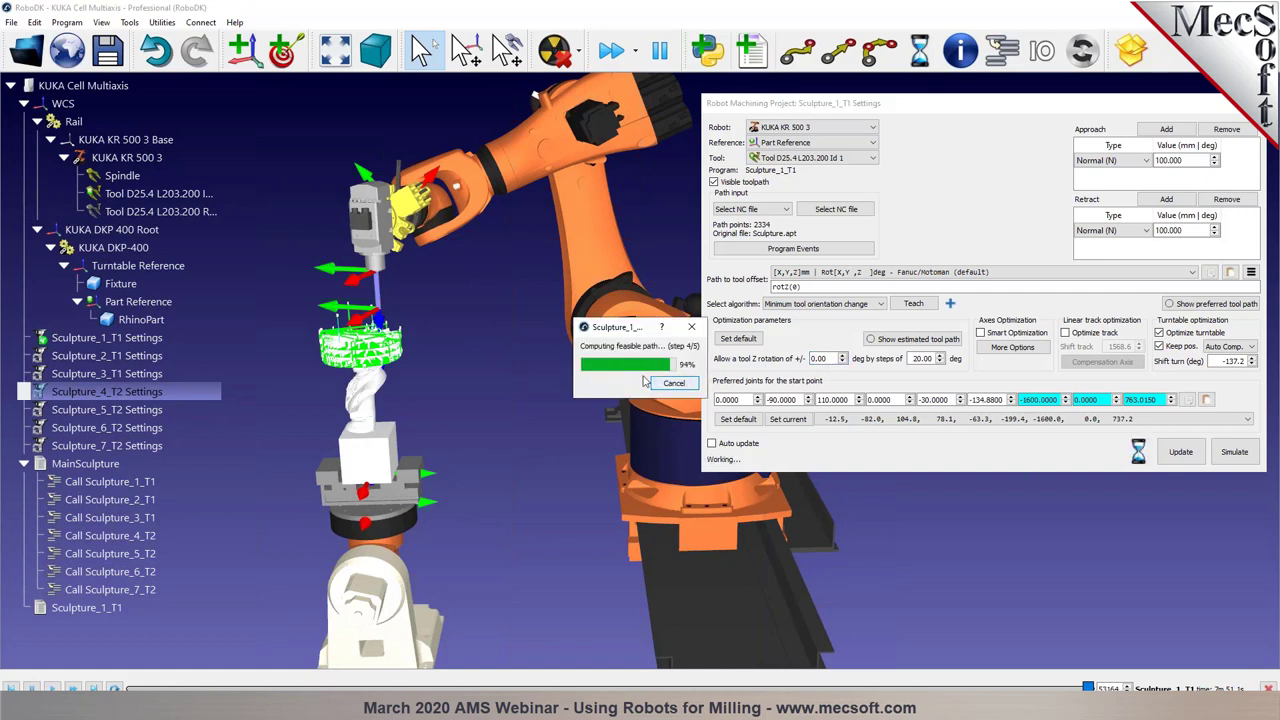
left_click(1230, 457)
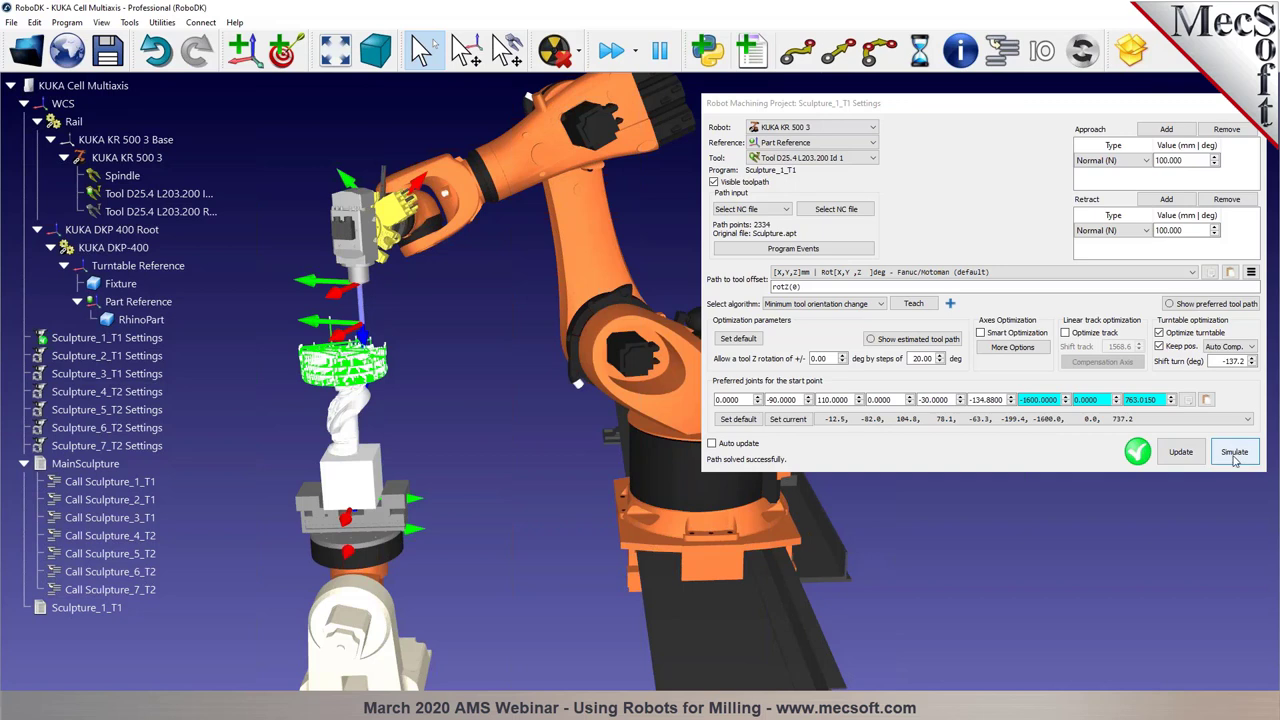
Copy the machining settings of Sculpture_1_T1 and paste them into Sculpture_4_T2
left_click(90, 339)
right_click(90, 339)
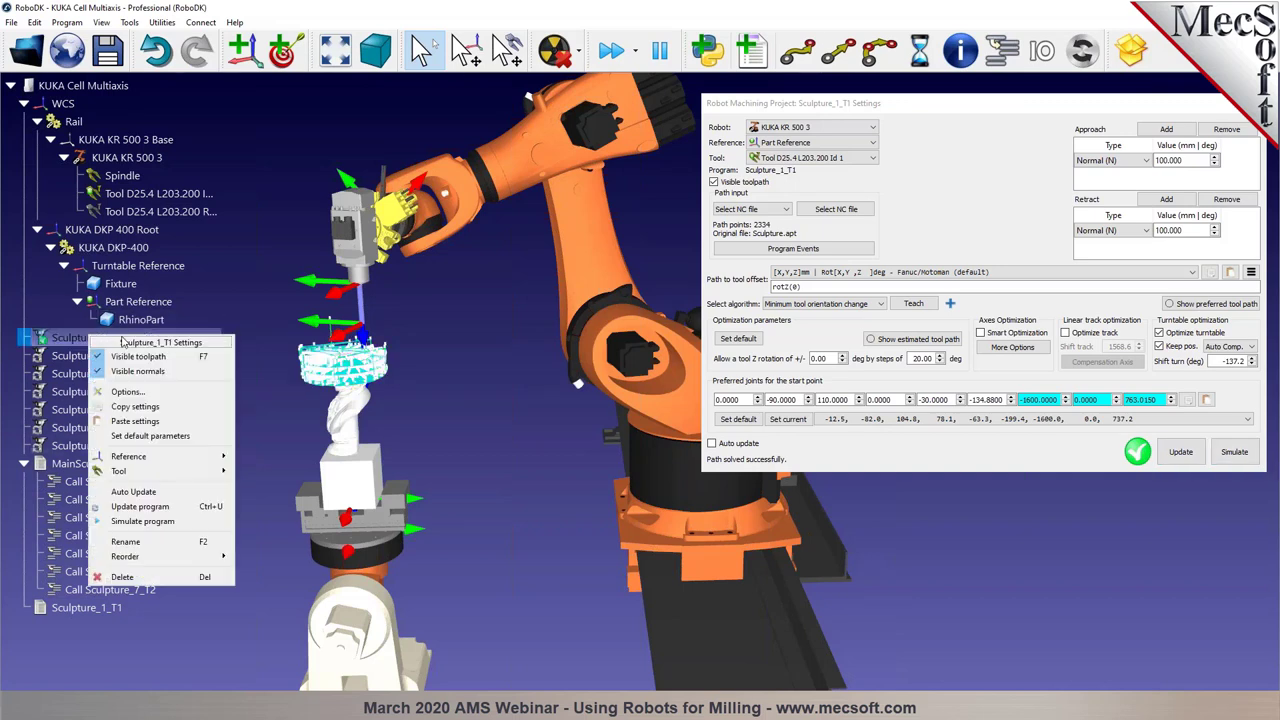
left_click(171, 406)
left_click(79, 362)
left_click(72, 375)
left_click(66, 391)
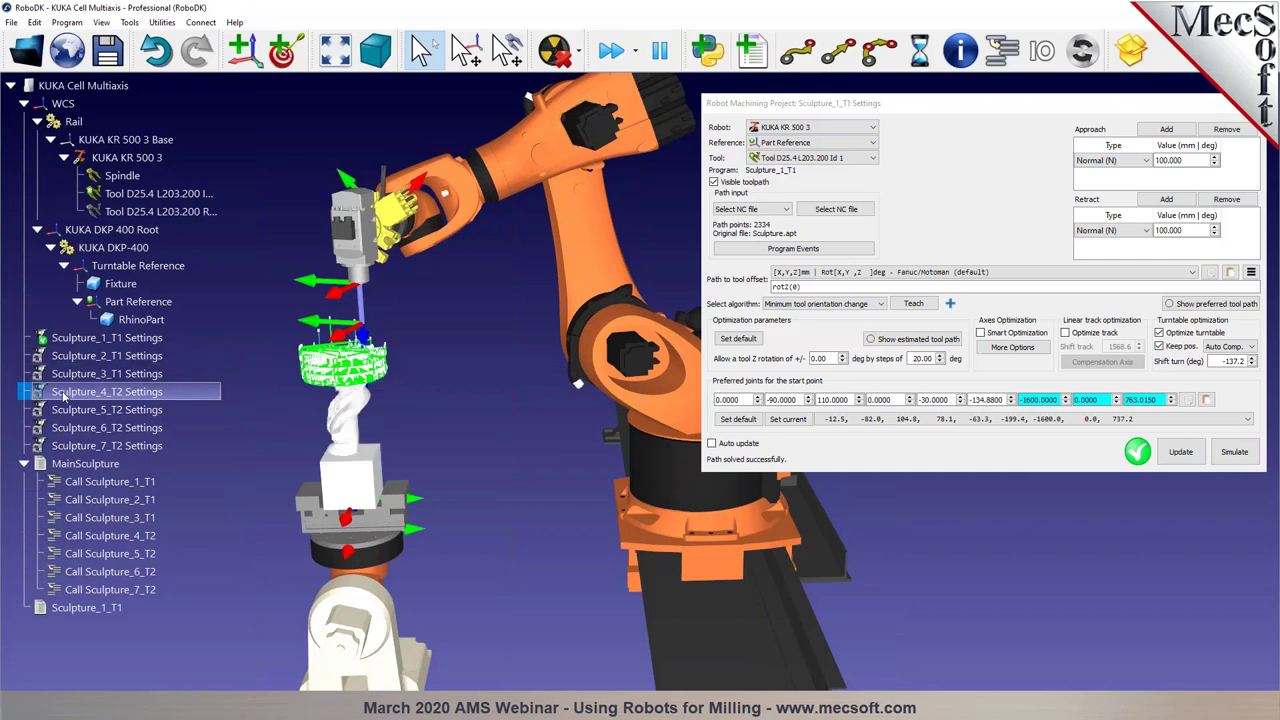
right_click(65, 393)
left_click(104, 465)
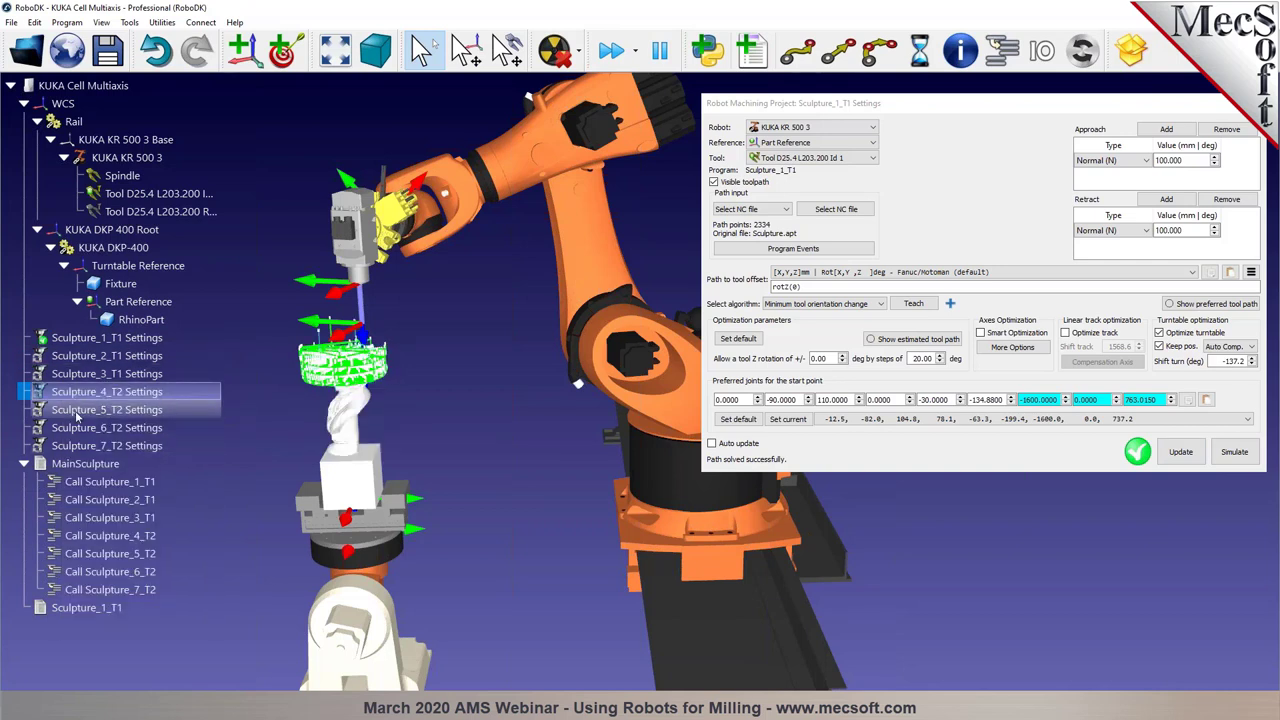
Generate the robot program for Sculpture_4_T2 and run its simulation
right_click(76, 393)
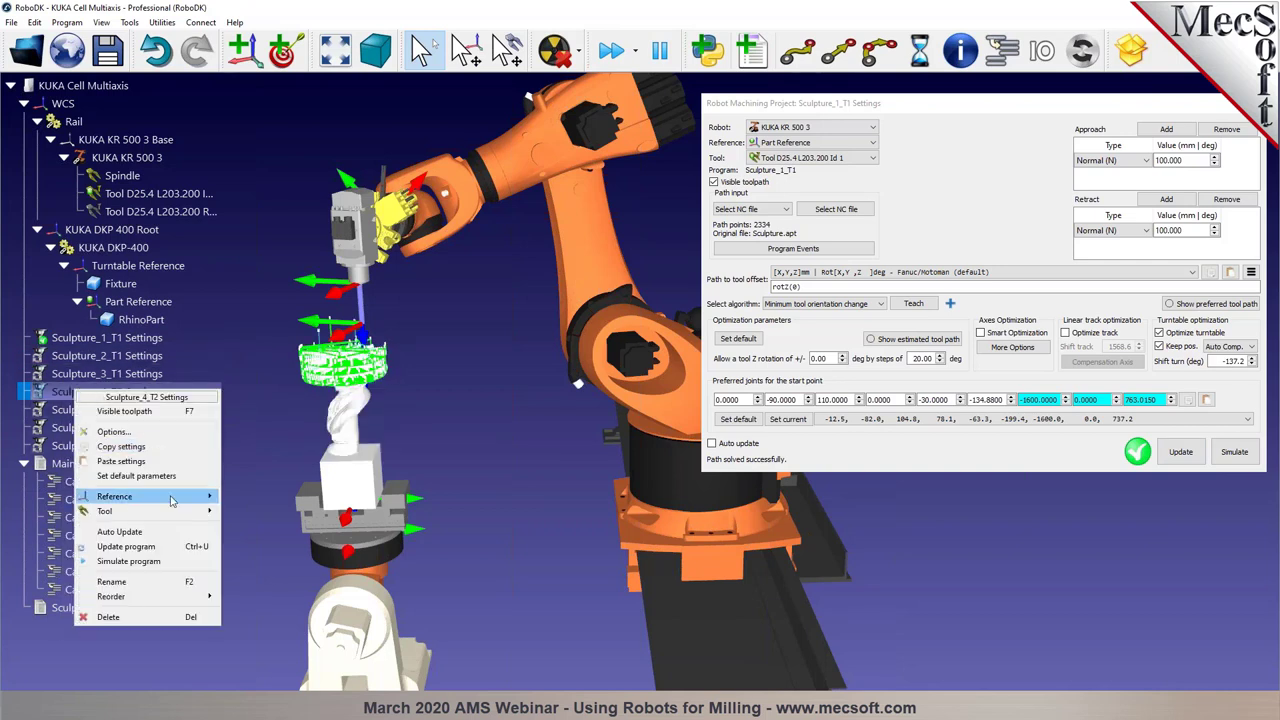
left_click(168, 546)
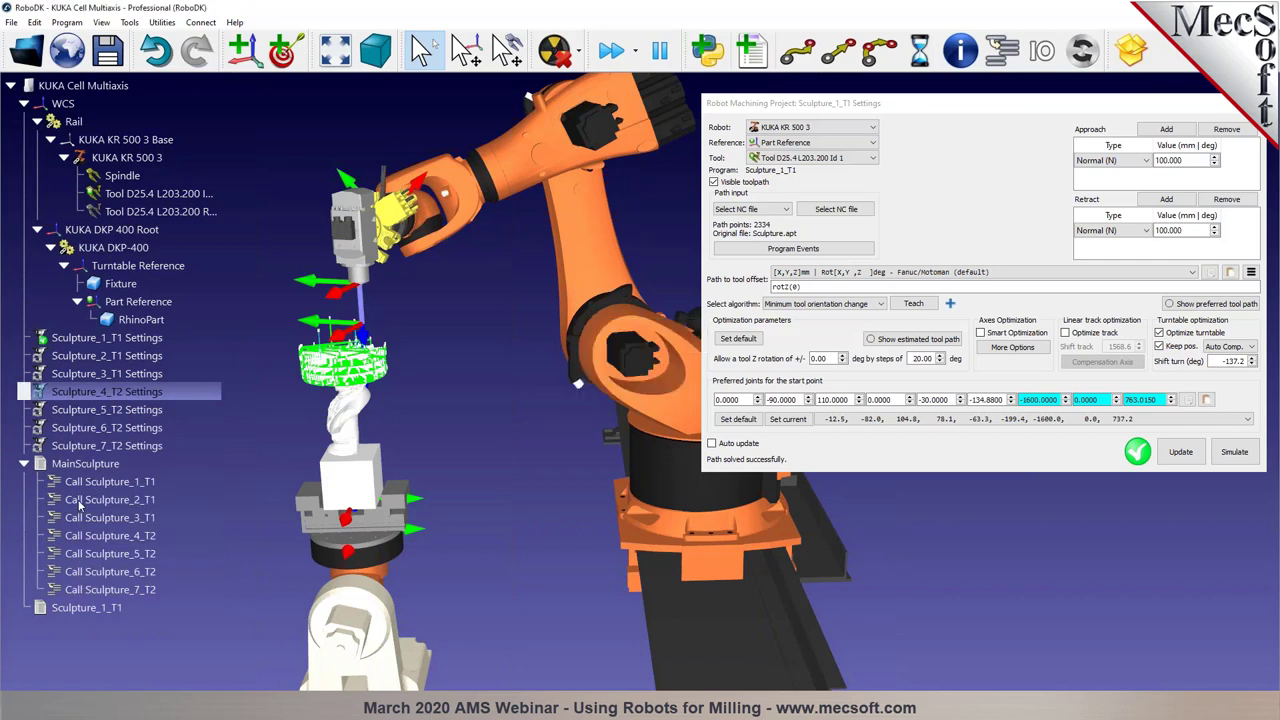
double_click(80, 626)
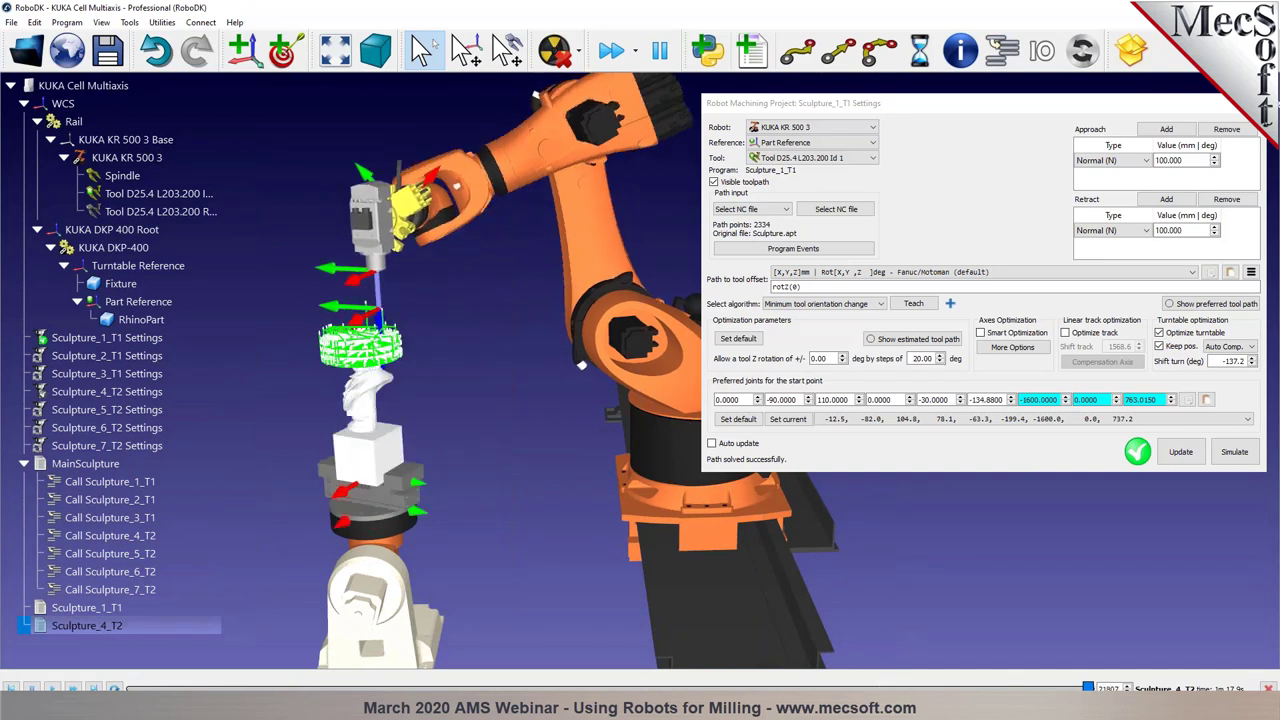
Open the Sculpture_2_T1 machining settings beside the cell, calculate its robot program and simulate it
double_click(88, 356)
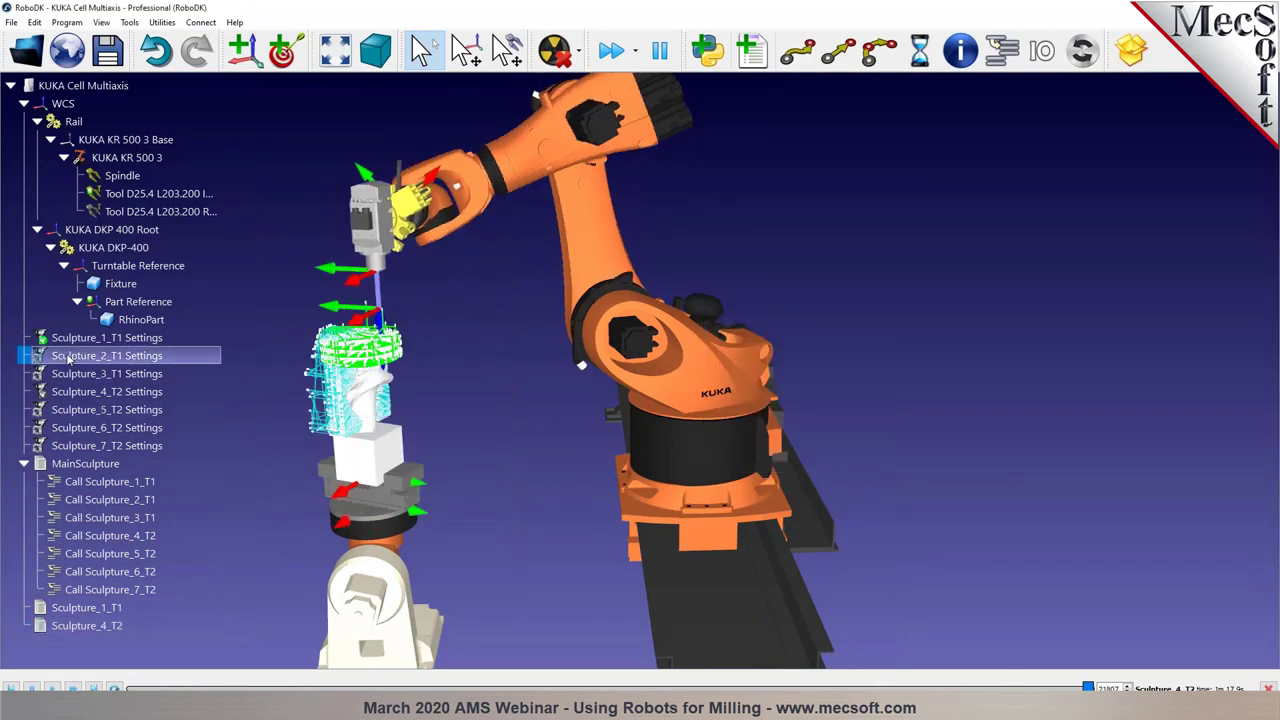
left_click_drag(840, 352, 958, 148)
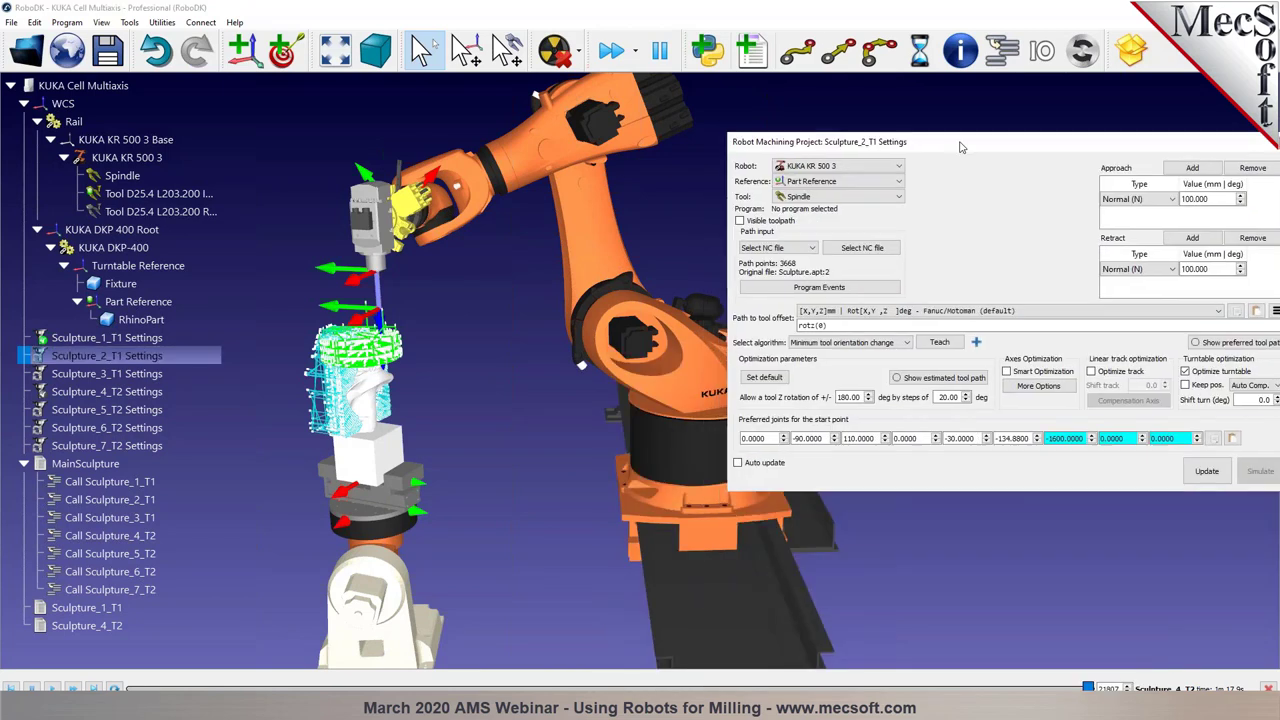
left_click(1204, 473)
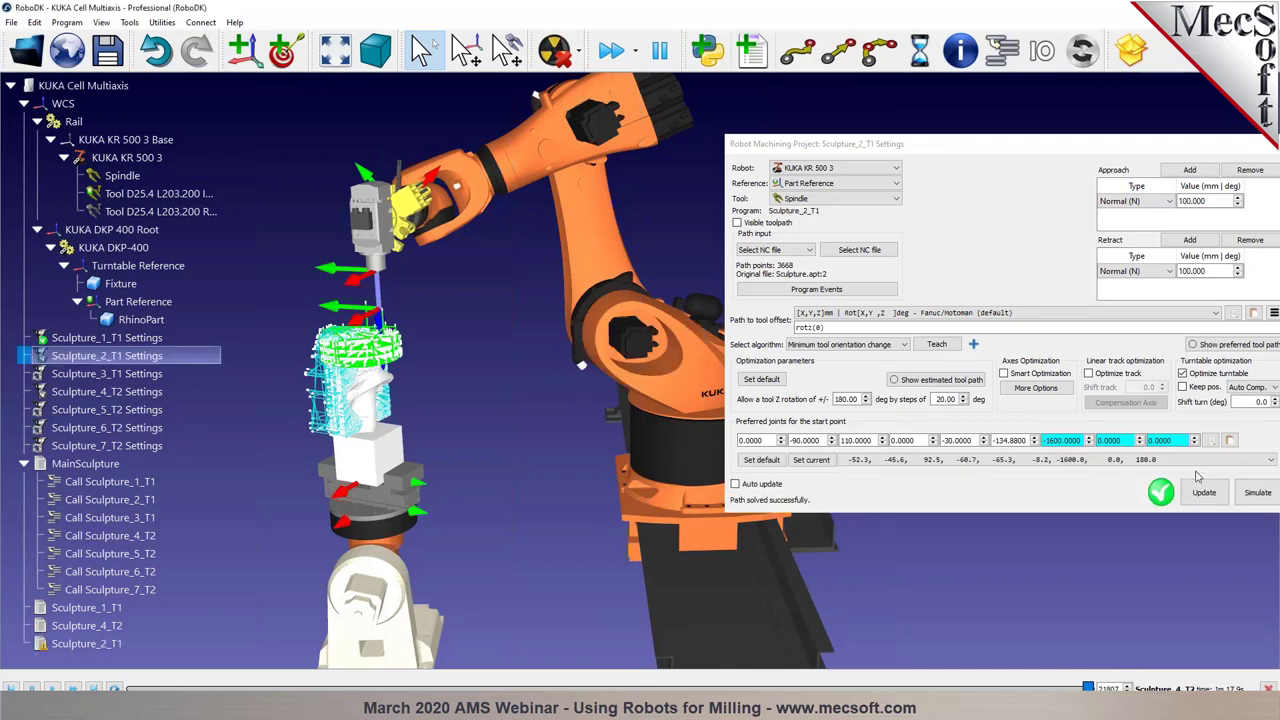
left_click(1274, 497)
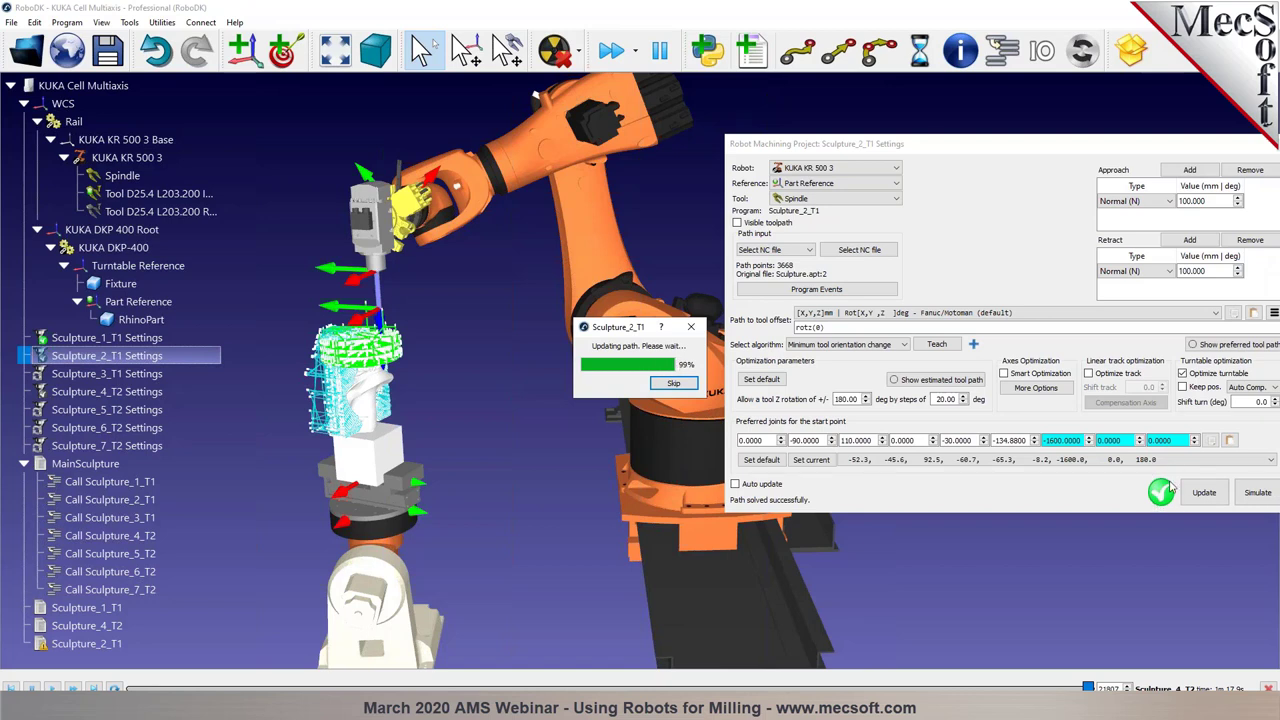
left_click(1252, 493)
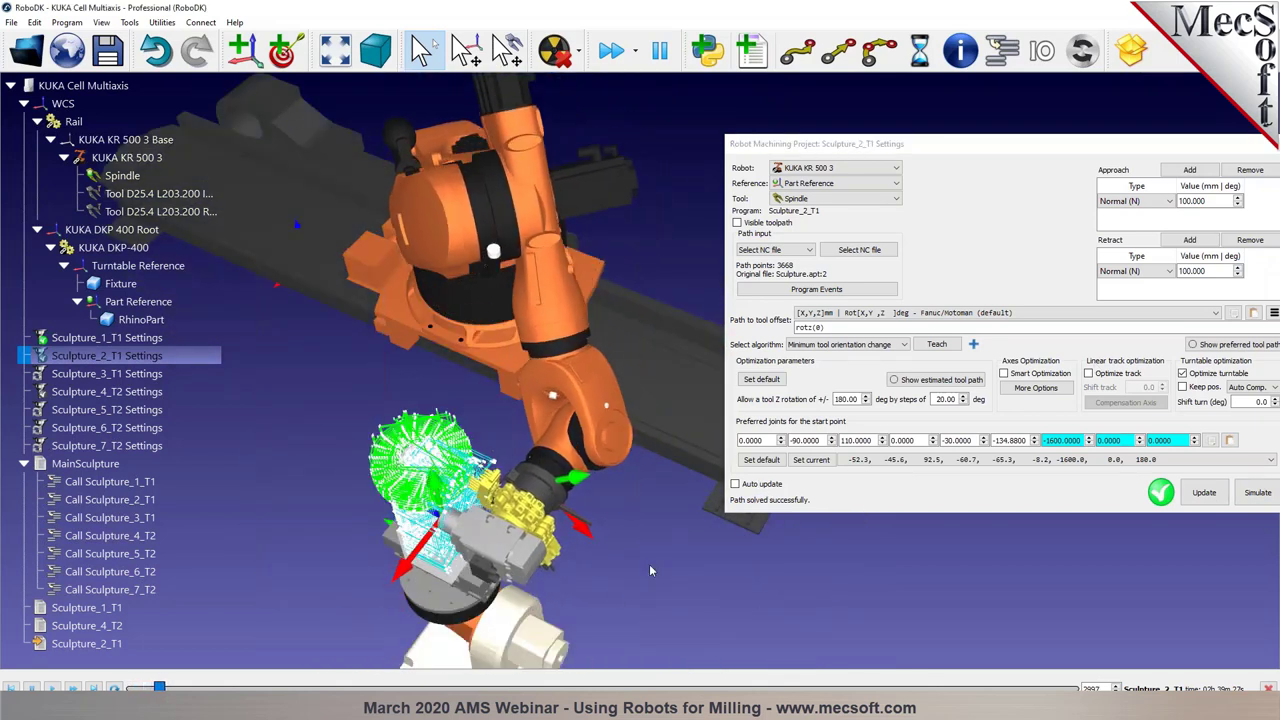
mouse_move(630, 572)
left_mouse_down()
mouse_move(697, 532)
mouse_move(660, 450)
left_mouse_up()
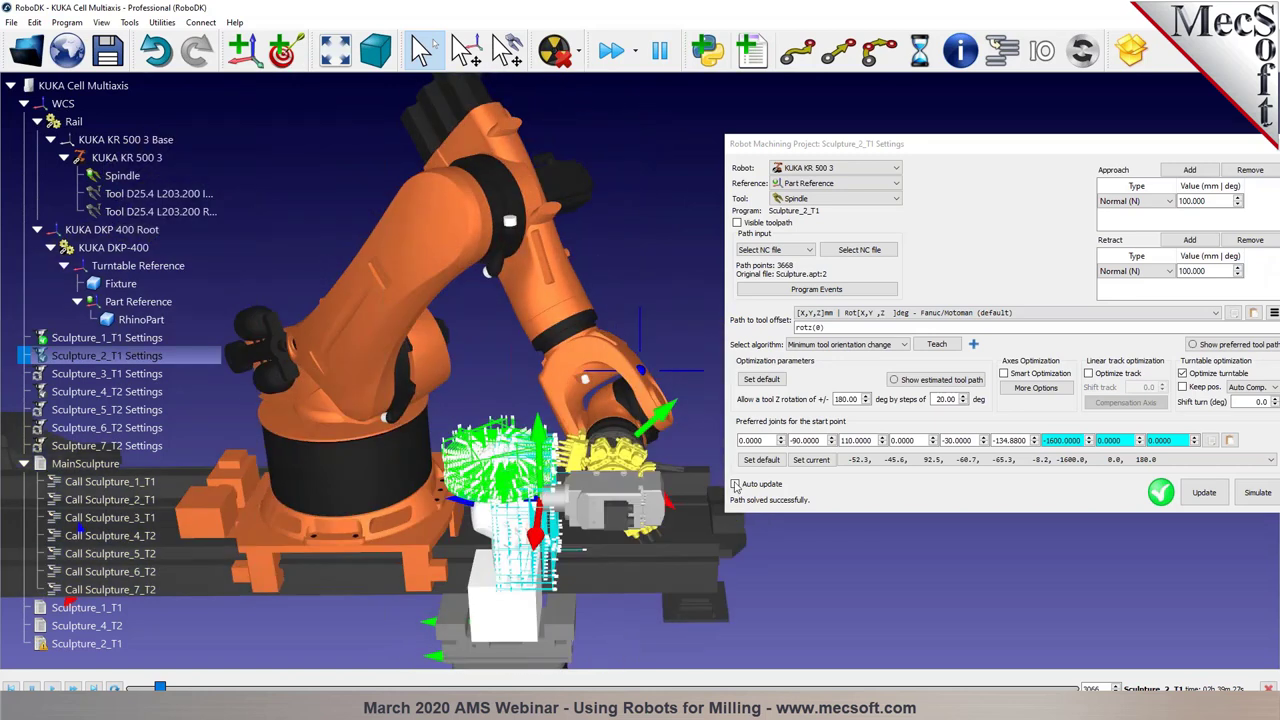
Hide the toolpaths displayed on the bust and move the spindle clear above it
right_click(54, 340)
left_click(100, 470)
left_click_drag(527, 507, 357, 318, "alt")
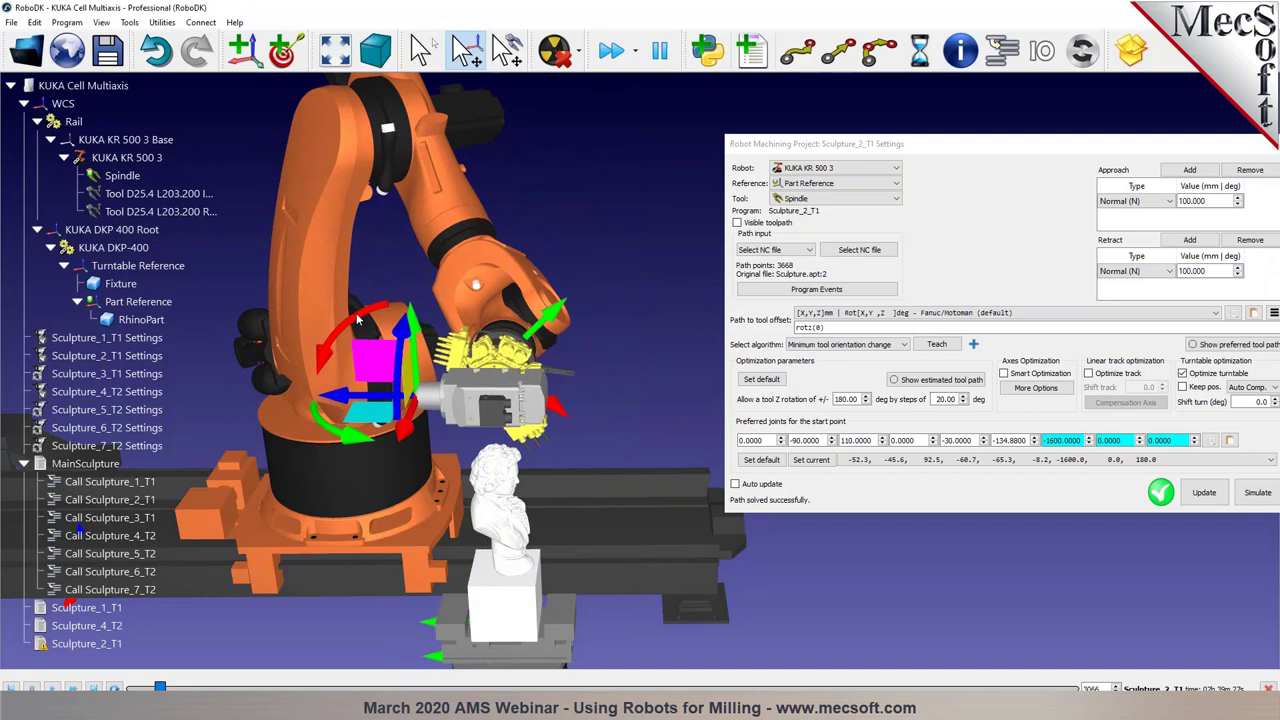
double_click(357, 318)
key("Escape")
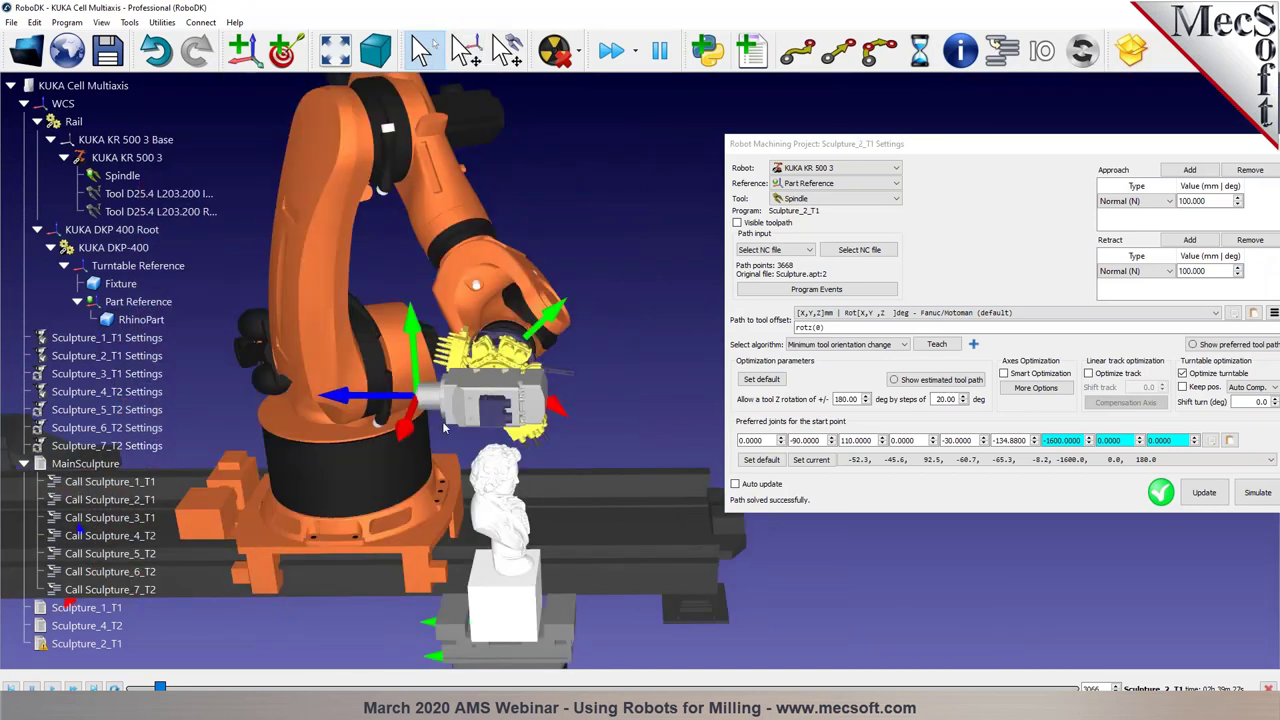
Teach Sculpture_2_T1 a tool orientation with the spindle angled down at the bust, and recalculate it with 0 deg allowed tool Z rotation
mouse_move(372, 302)
left_mouse_down()
mouse_move(295, 400)
mouse_move(420, 470)
mouse_move(475, 540)
left_mouse_up()
mouse_move(539, 327)
left_mouse_down()
mouse_move(256, 345)
mouse_move(340, 320)
mouse_move(369, 326)
mouse_move(335, 355)
left_mouse_up()
left_click(937, 344)
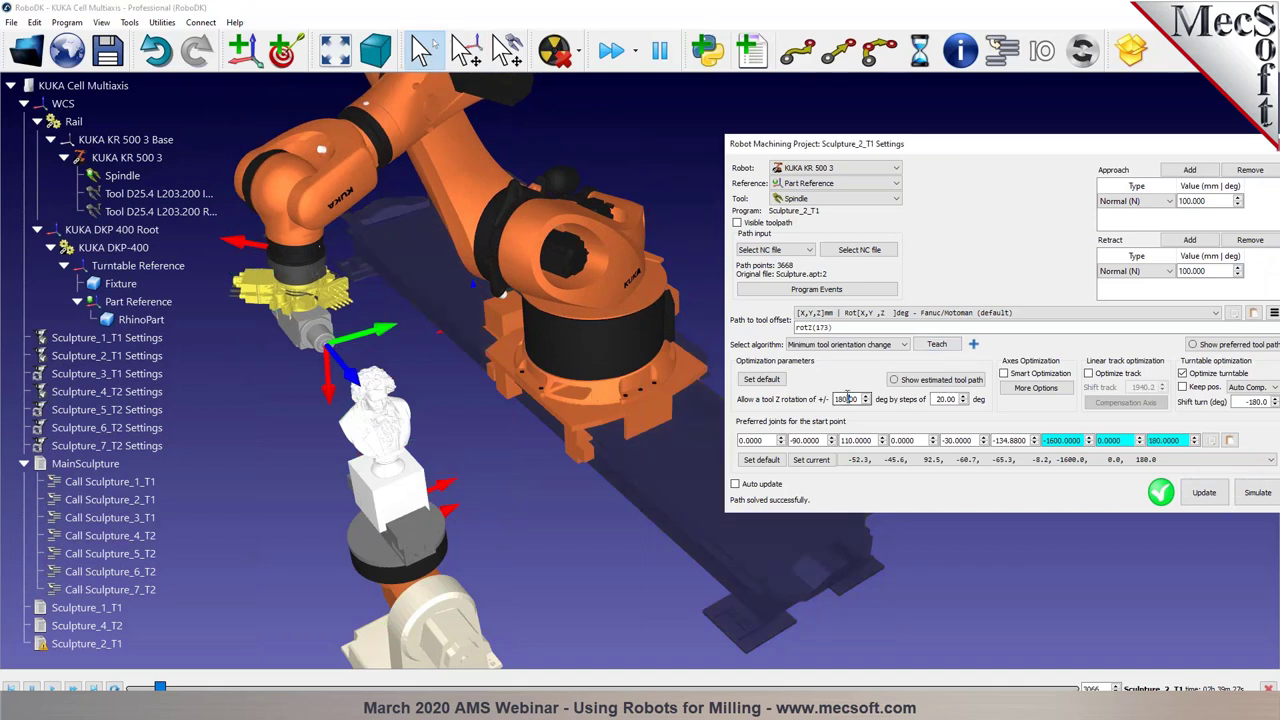
left_click(1204, 494)
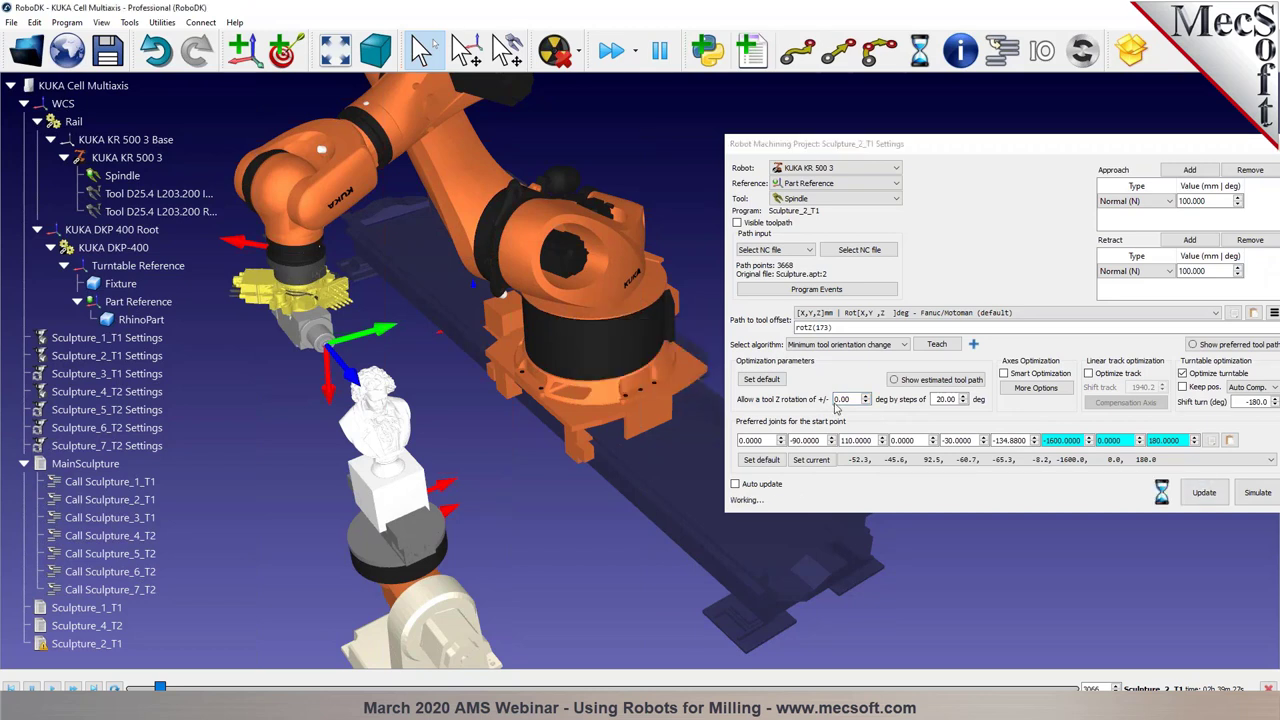
Simulate the recalculated Sculpture_2_T1 program and copy its machining settings
left_click(1259, 496)
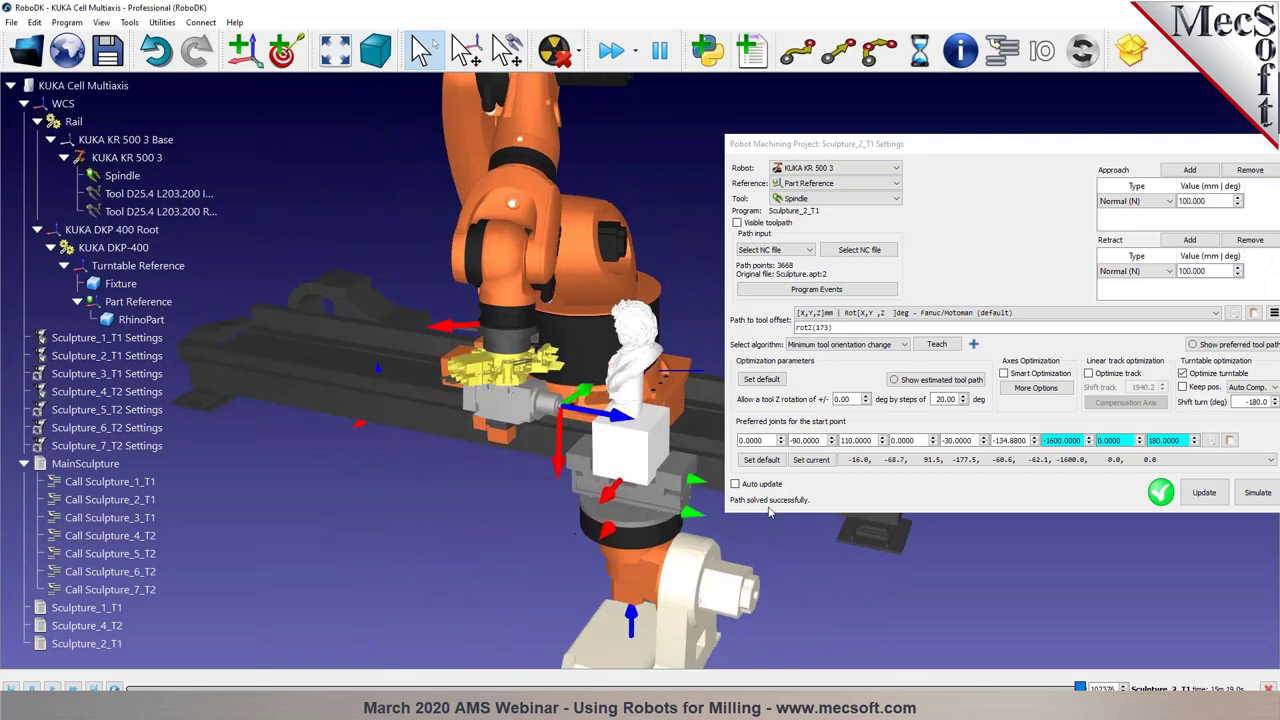
right_click(87, 355)
left_click(169, 411)
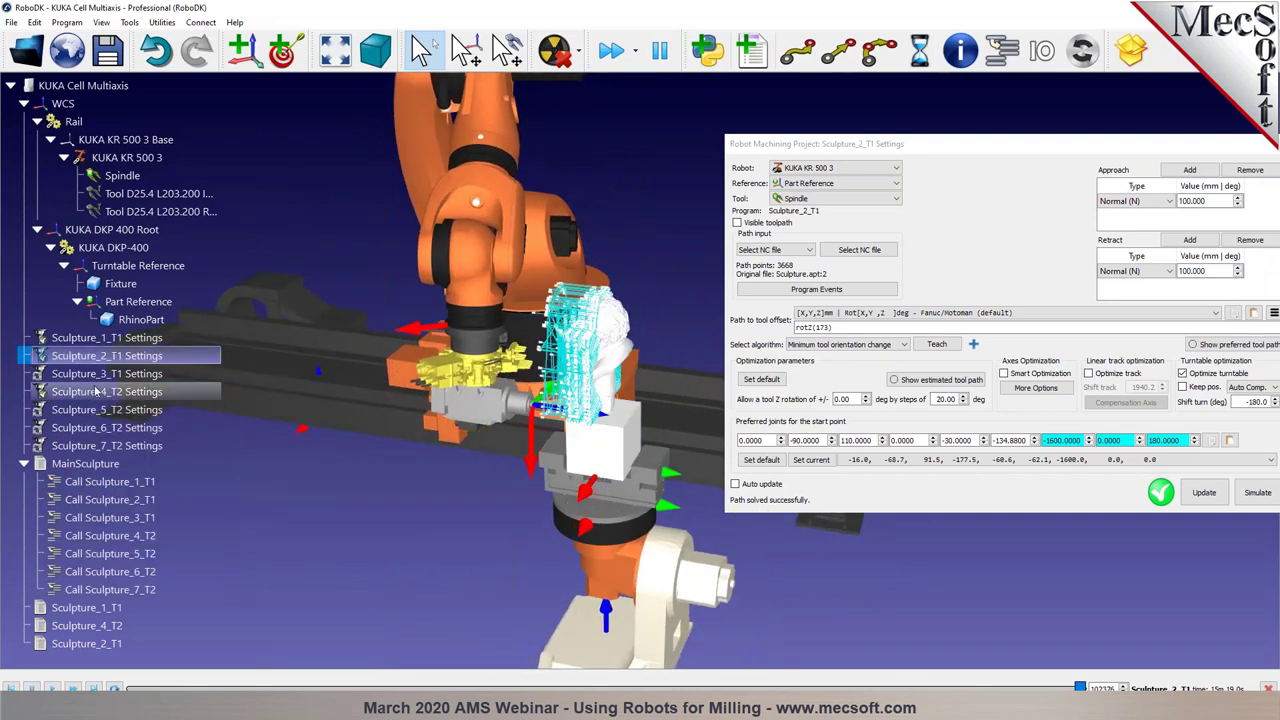
Paste the copied settings into the Sculpture_3_T1, Sculpture_5_T2, Sculpture_6_T2 and Sculpture_7_T2 projects and update their robot programs
left_click(95, 373)
left_click(90, 409, "ctrl")
left_click(82, 429, "ctrl")
left_click(82, 446, "ctrl")
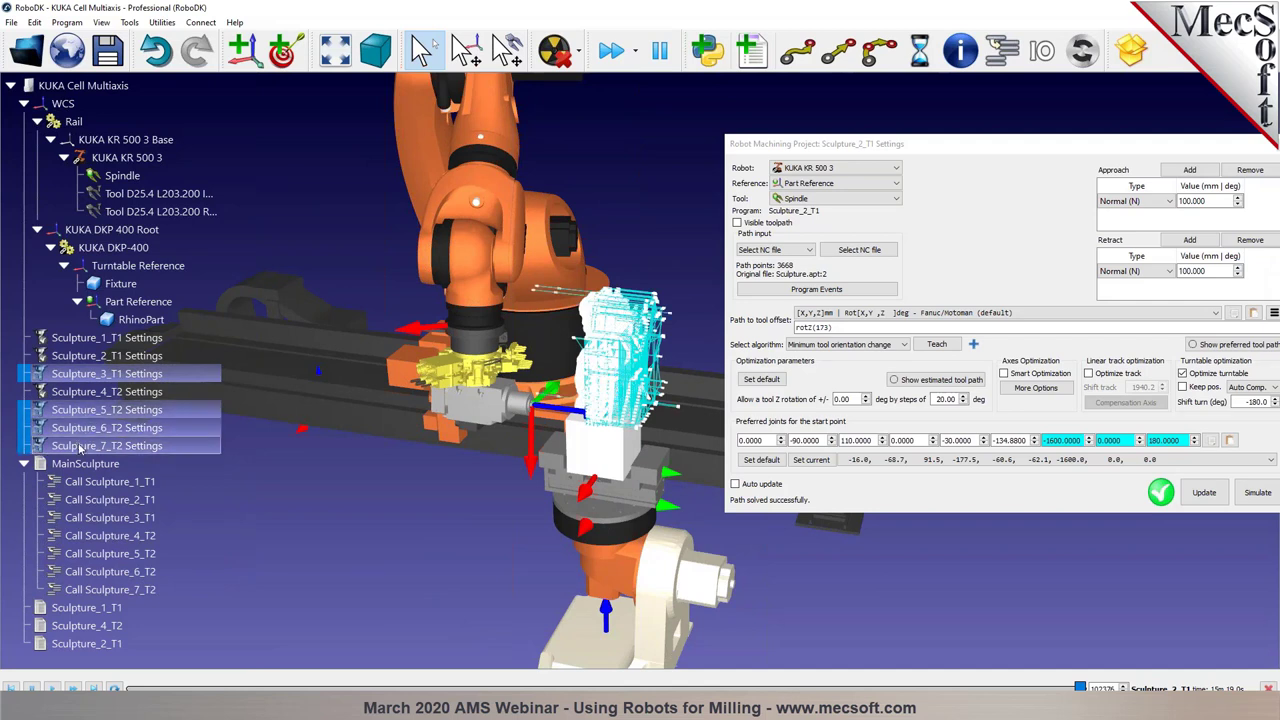
right_click(55, 433)
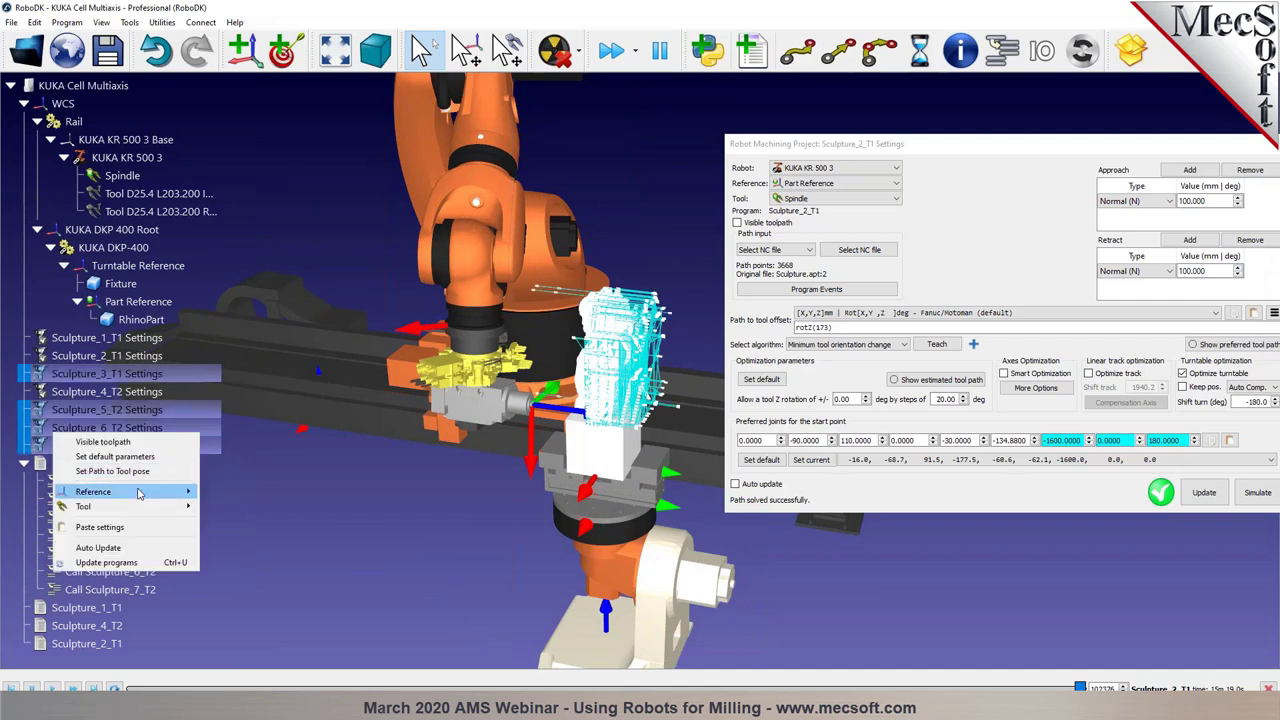
left_click(100, 528)
right_click(86, 449)
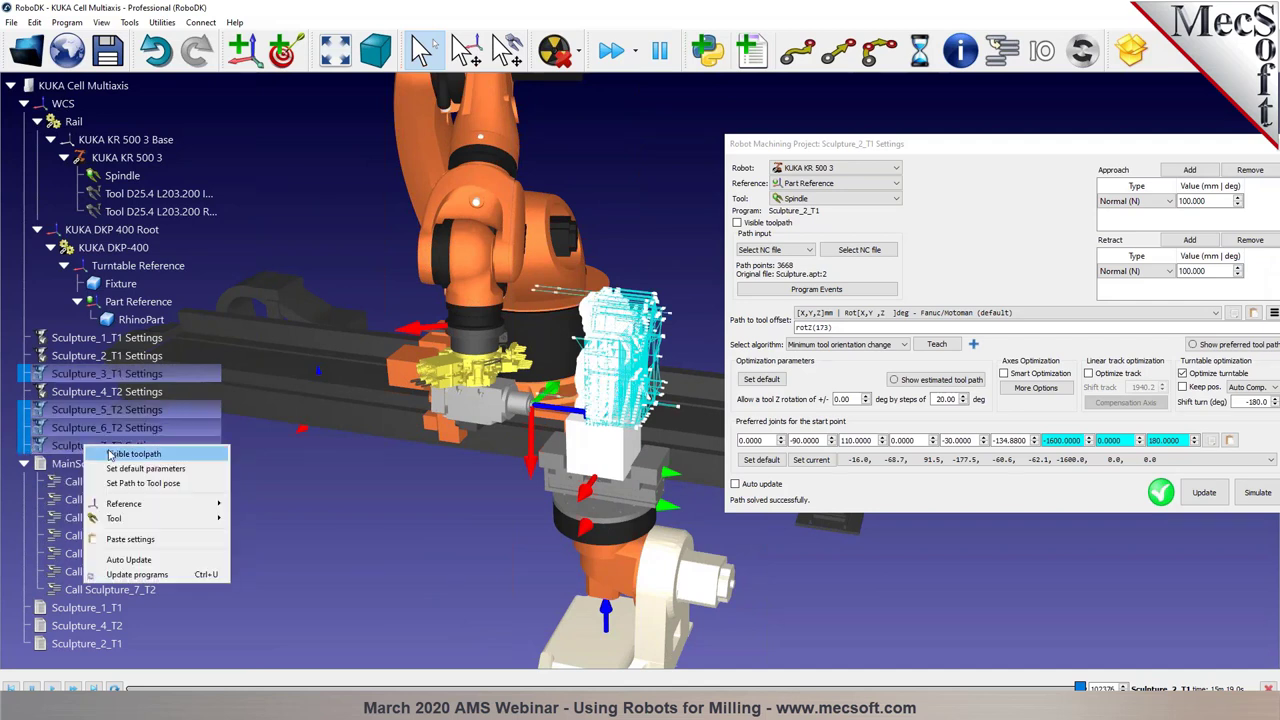
left_click(150, 574)
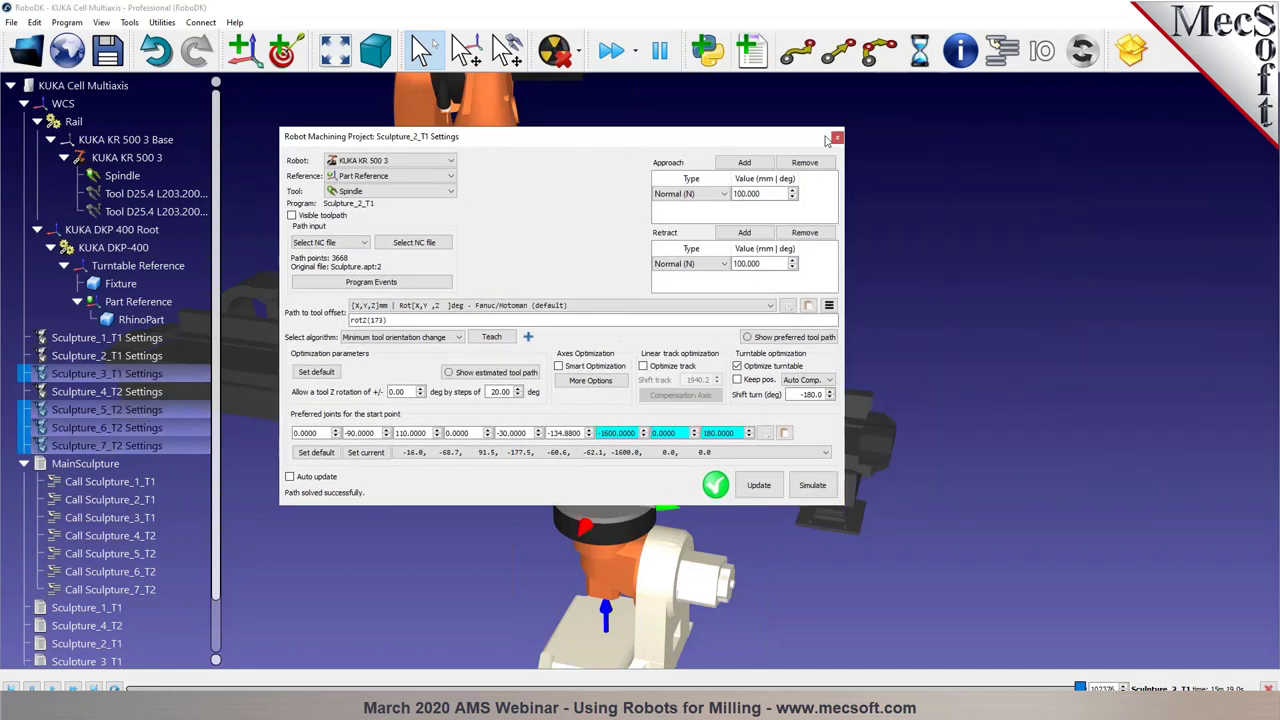
Close the Sculpture_2_T1 settings and simulate the complete MainSculpture program
left_click(837, 137)
scroll(110, 500, "down", 3)
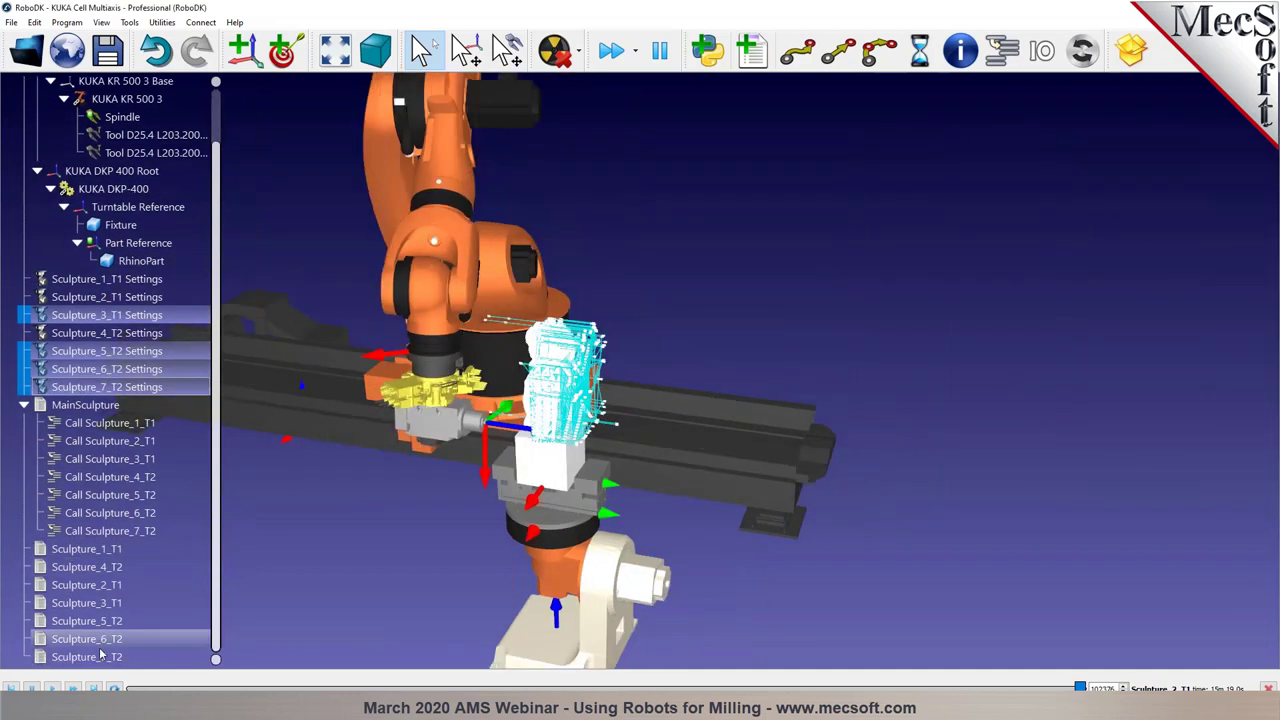
left_click(80, 406)
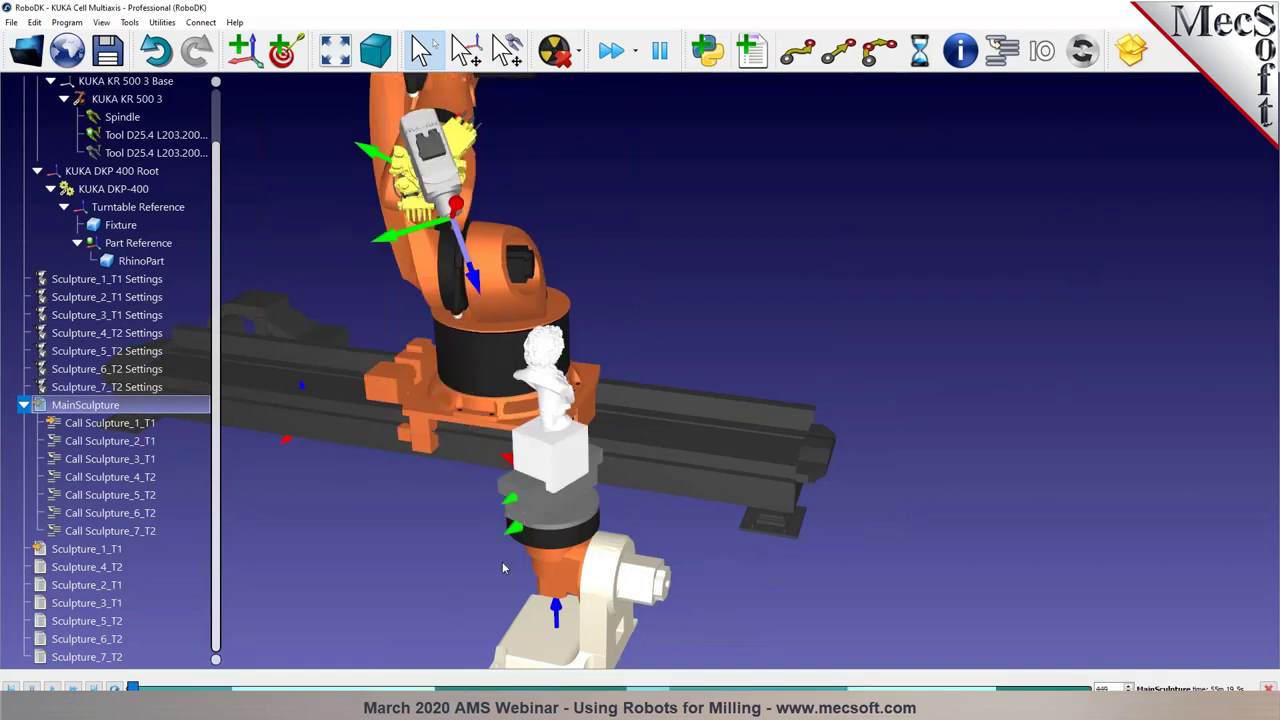
left_click_drag(768, 499, 720, 470)
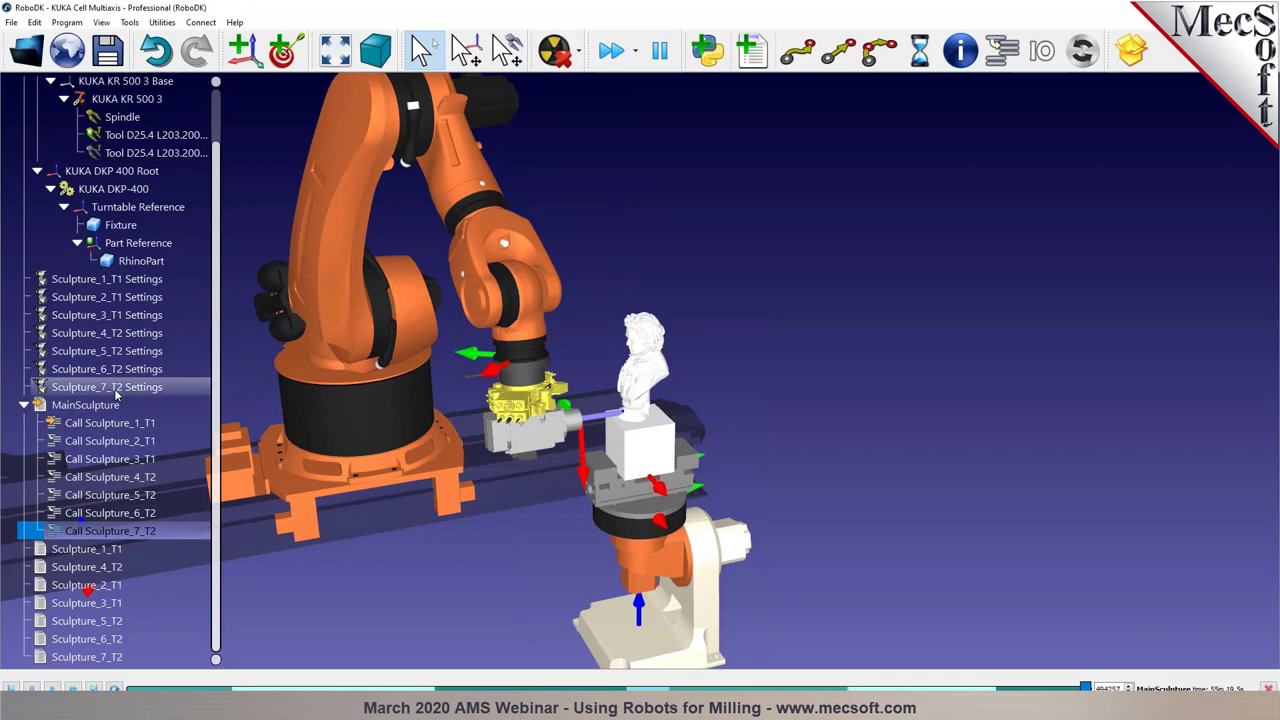
Set the Sculpture_7_T2 machining tool to Tool D25.4 L203.200 R12.7 Id 2 and recalculate its robot program
double_click(107, 387)
left_click(680, 404)
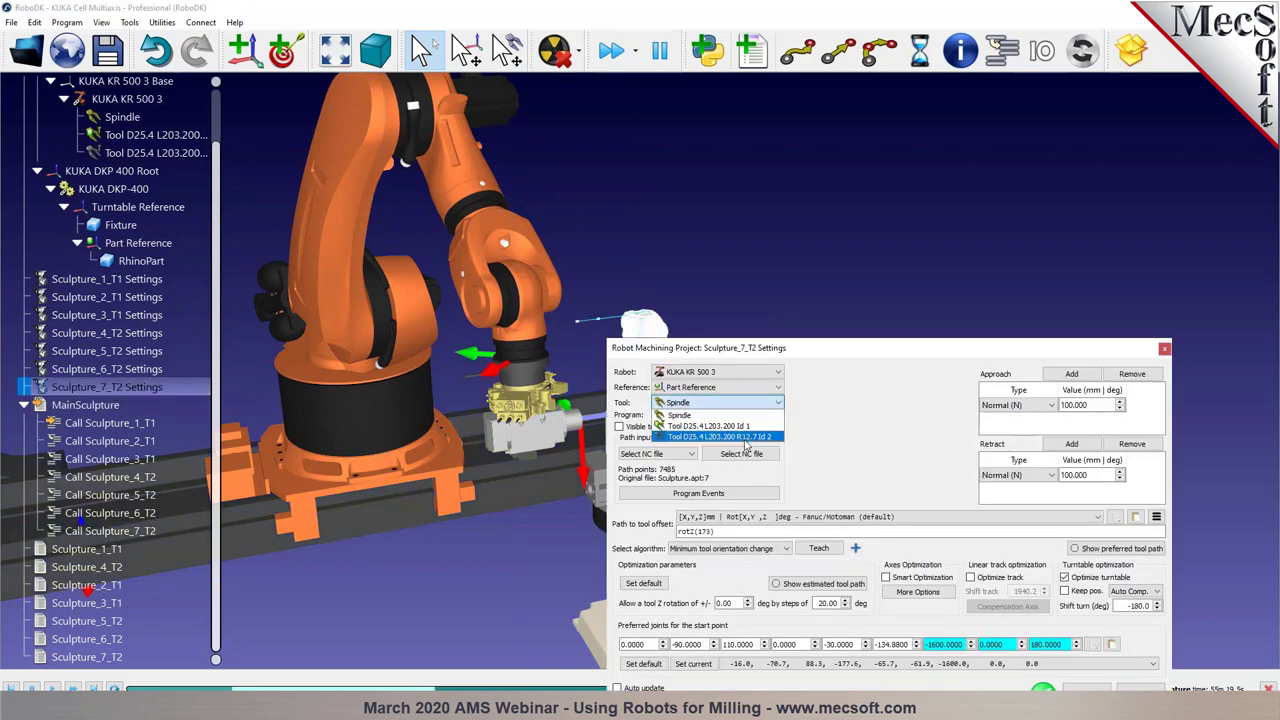
left_click(749, 440)
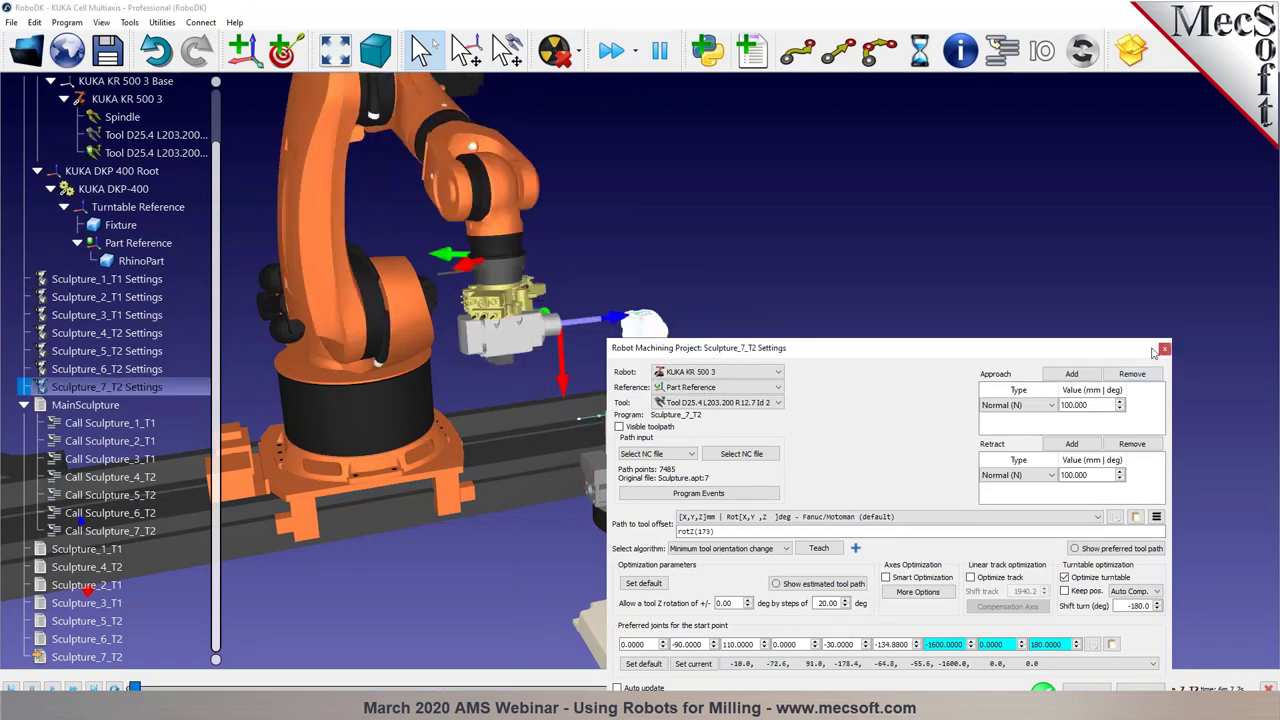
Close the Sculpture_7_T2 settings and advance its simulation to the end, checking the robot's motion in the cell
left_click(1163, 349)
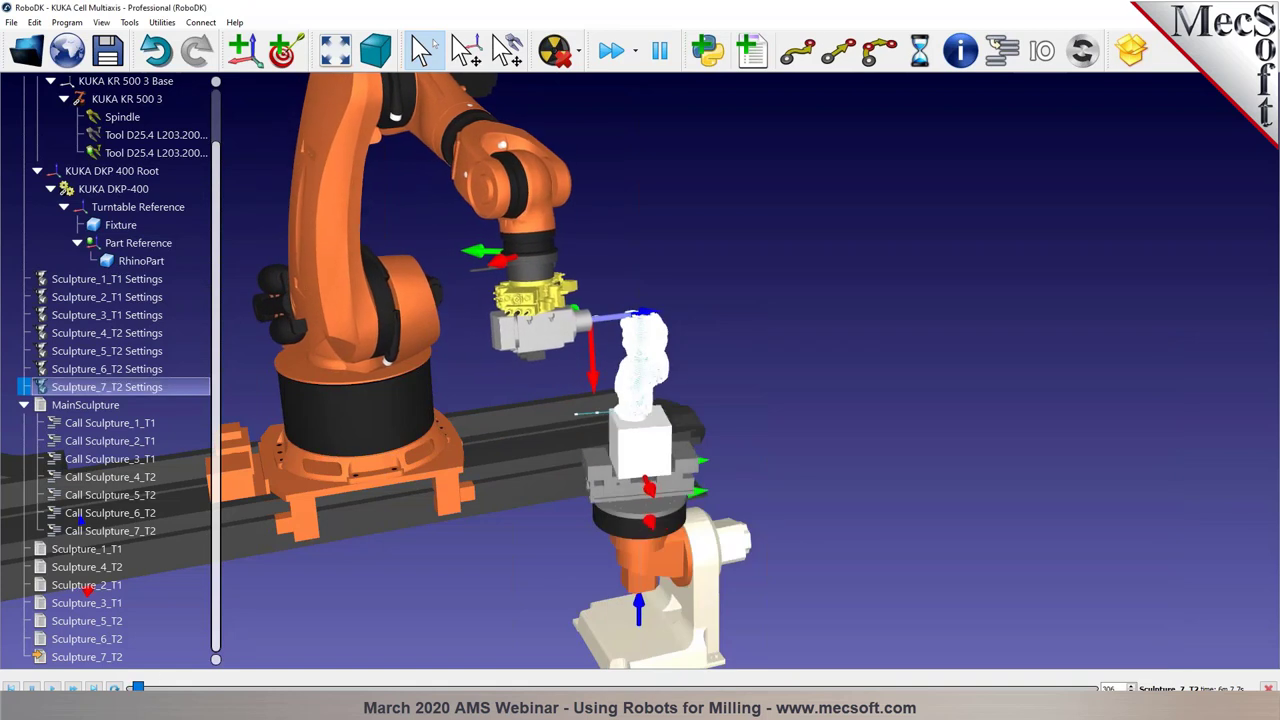
left_click_drag(137, 686, 1098, 672)
left_click_drag(685, 487, 964, 528)
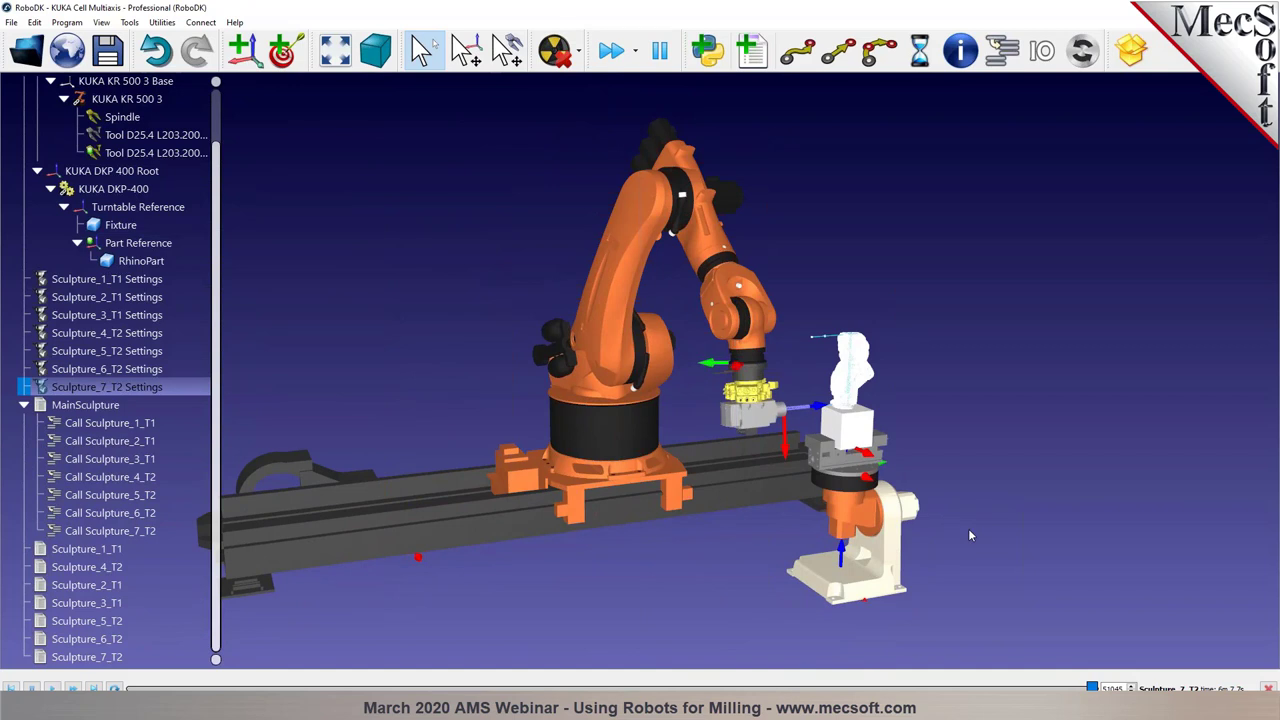